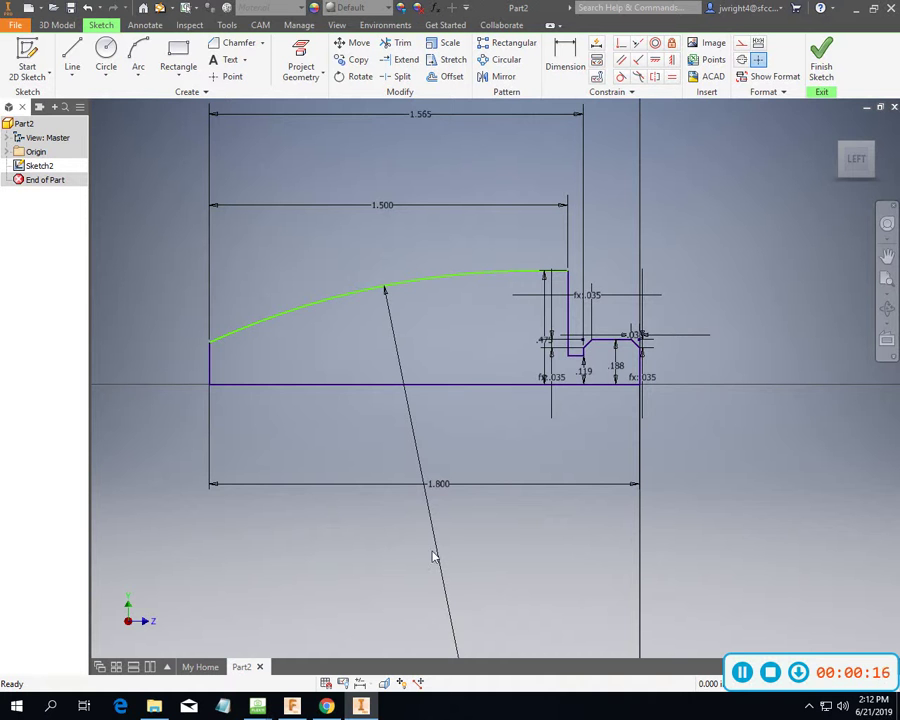
Finish the sketch and revolve the closed profile a full turn about its long horizontal baseline as a solid.
scroll(460, 485, "up", 3)
scroll(472, 465, "down", 3)
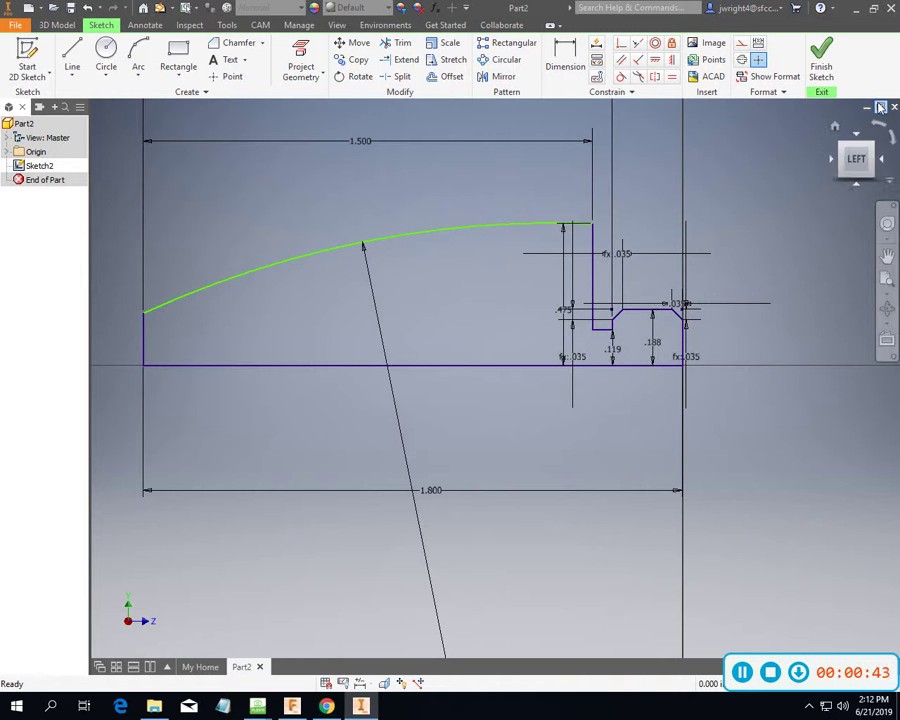
left_click(820, 68)
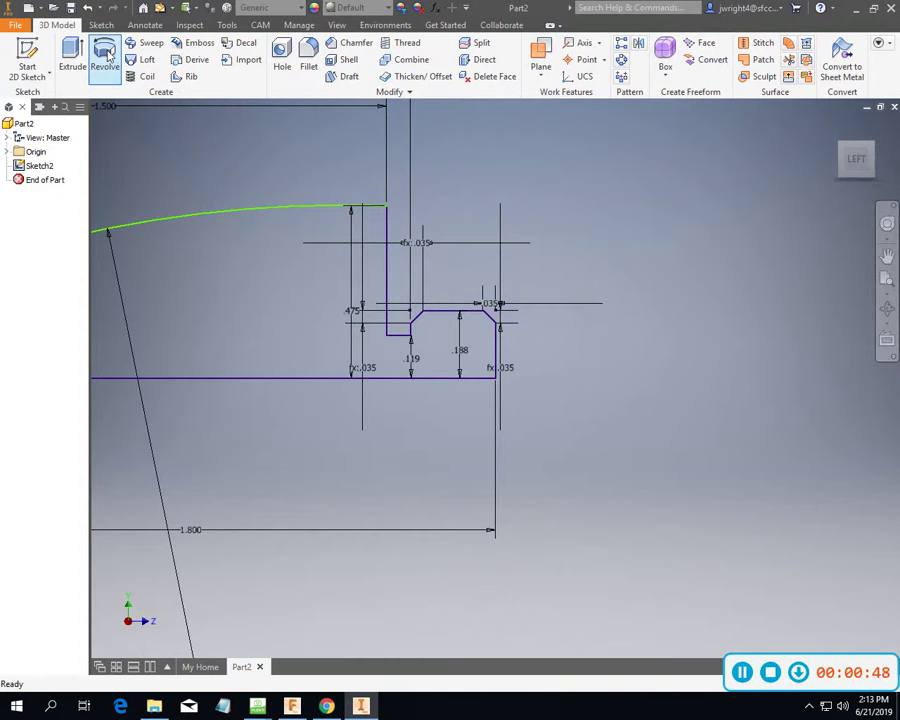
left_click(104, 60)
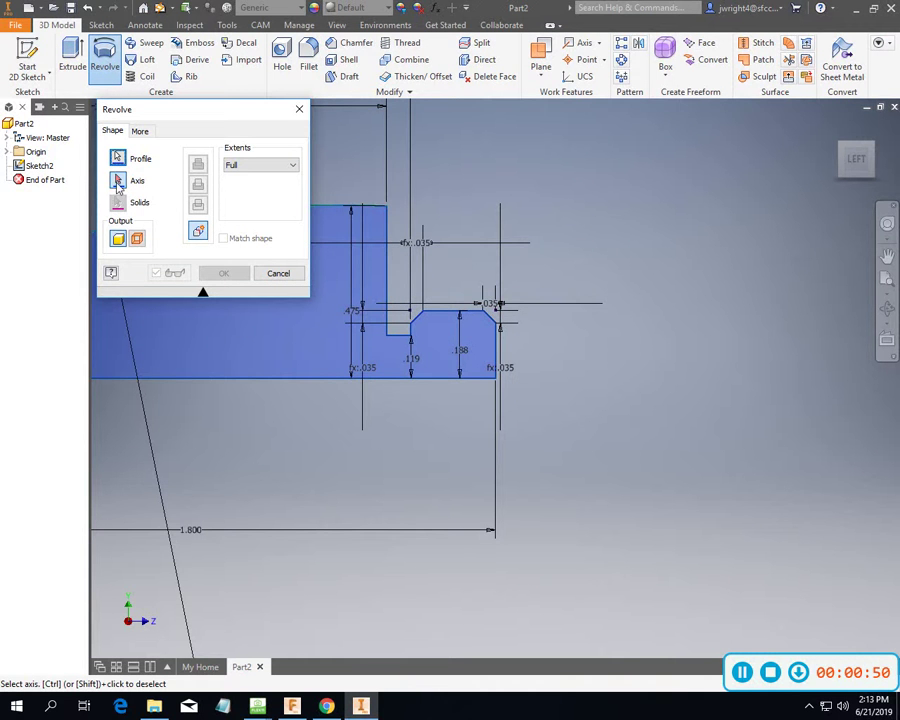
left_click(262, 377)
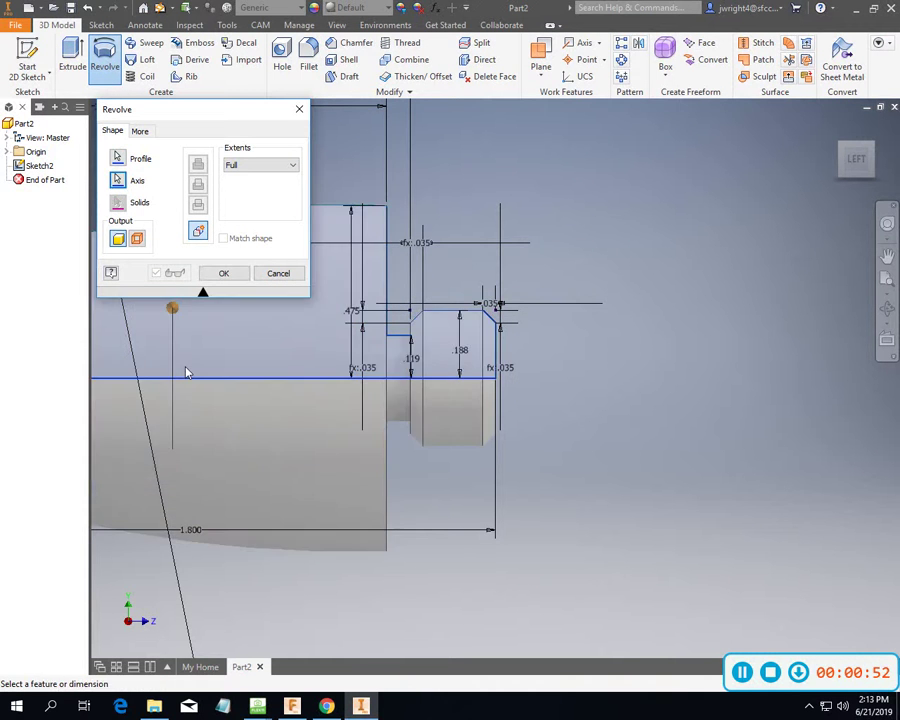
left_click_drag(266, 119, 799, 227)
scroll(612, 372, "down", 2)
scroll(612, 372, "down", 2)
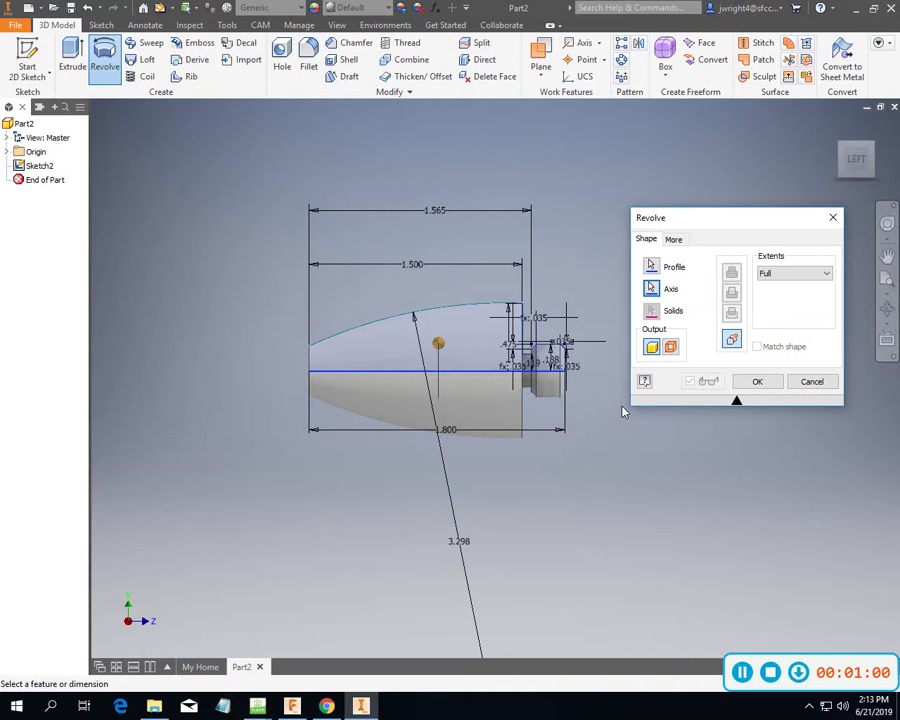
left_click(758, 383)
scroll(479, 388, "down", 2)
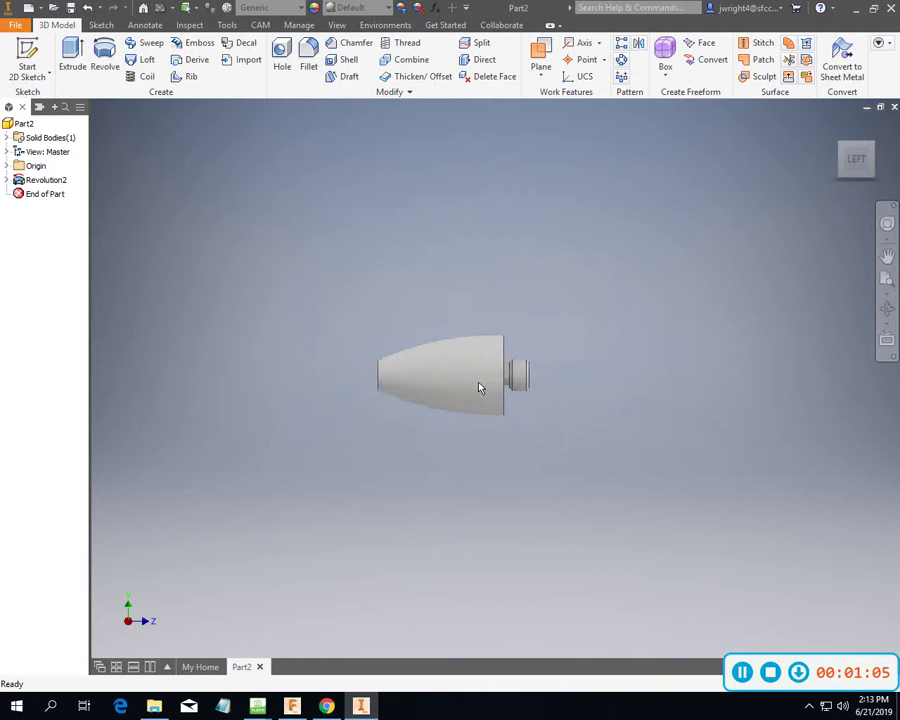
Open the profile sketch of the revolved body for editing.
scroll(479, 388, "up", 4)
scroll(479, 388, "down", 3)
scroll(479, 388, "up", 1)
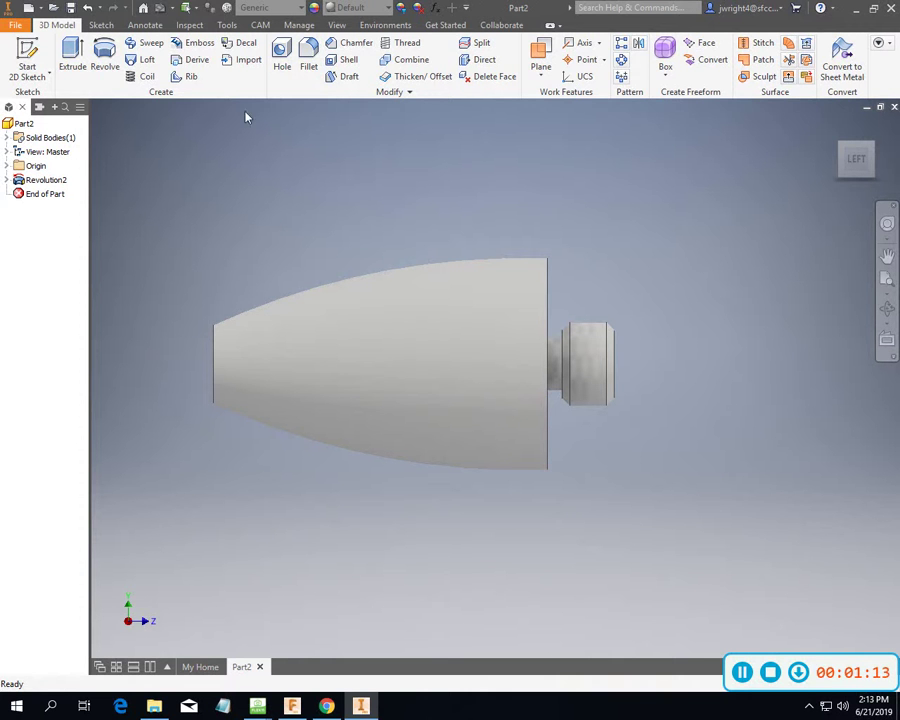
right_click(35, 181)
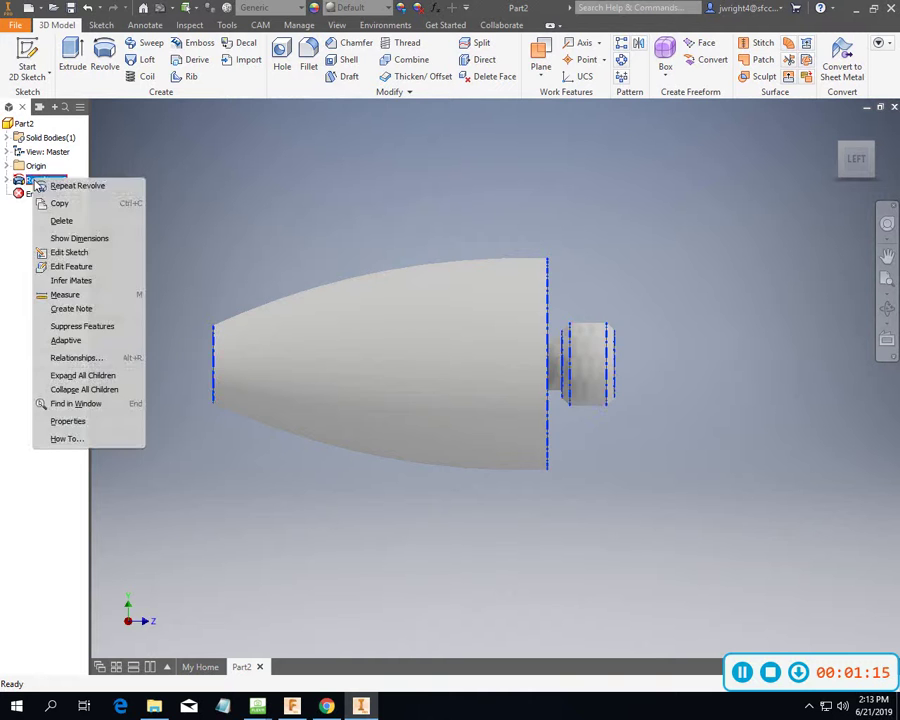
key("Escape")
left_click(6, 180)
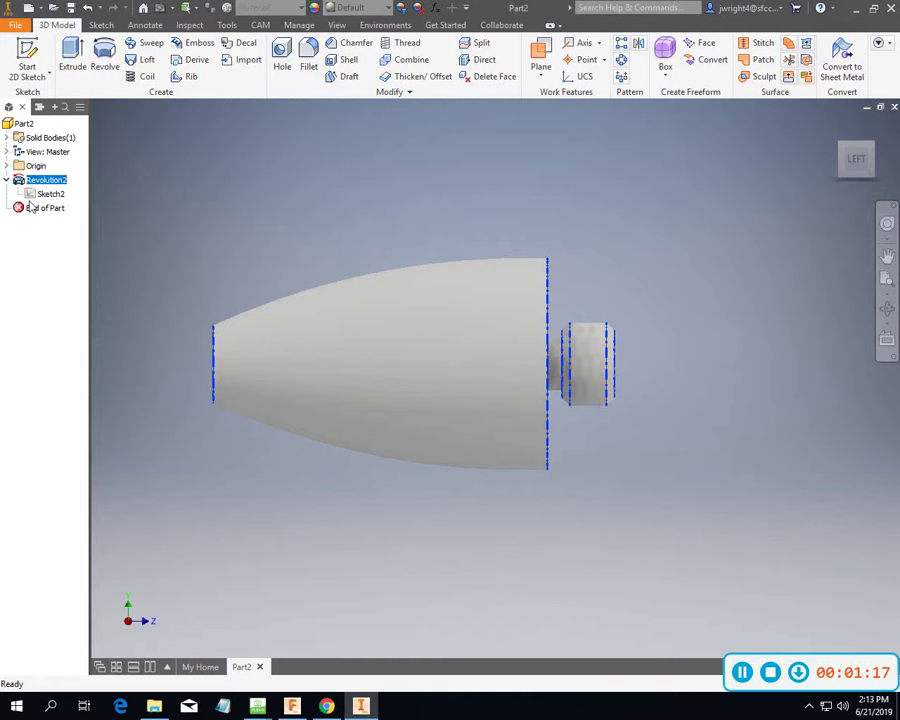
right_click(44, 194)
left_click(70, 237)
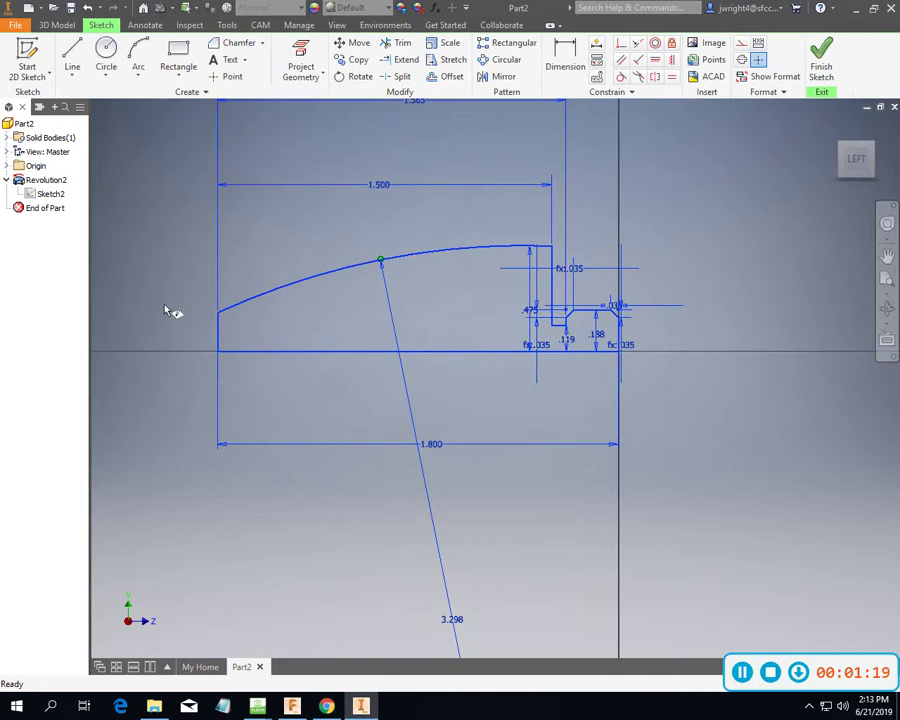
scroll(311, 265, "down", 5)
scroll(311, 265, "up", 8)
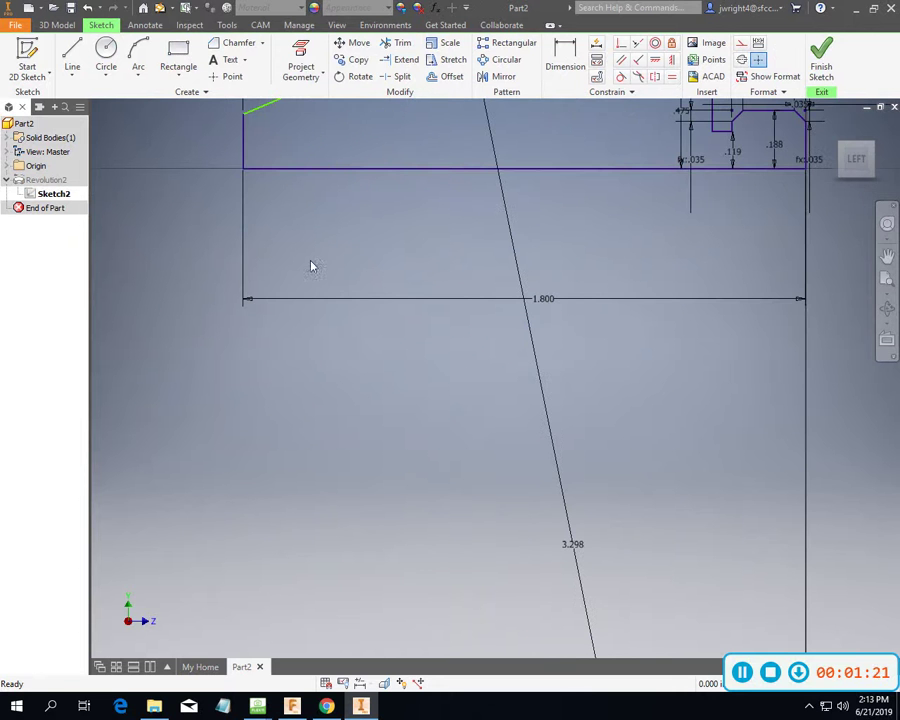
left_click(887, 258)
mouse_move(505, 218)
left_mouse_down()
mouse_move(521, 300)
mouse_move(500, 466)
mouse_move(480, 468)
left_mouse_up()
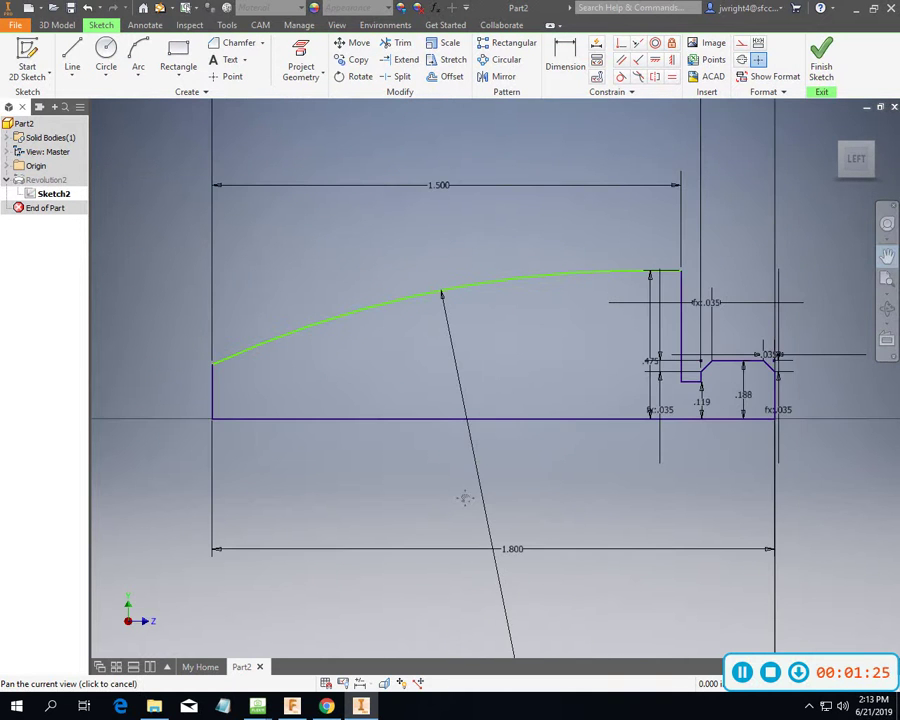
key("Escape")
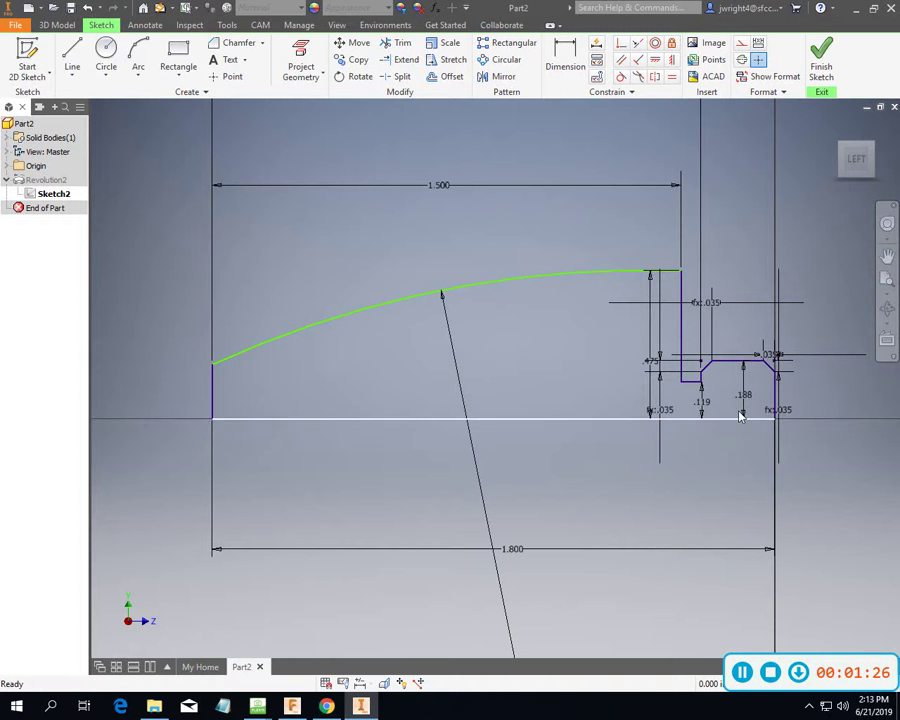
Fillet the corner between the long arc and the short vertical end line with a .025 radius, and finish the sketch.
left_click(261, 43)
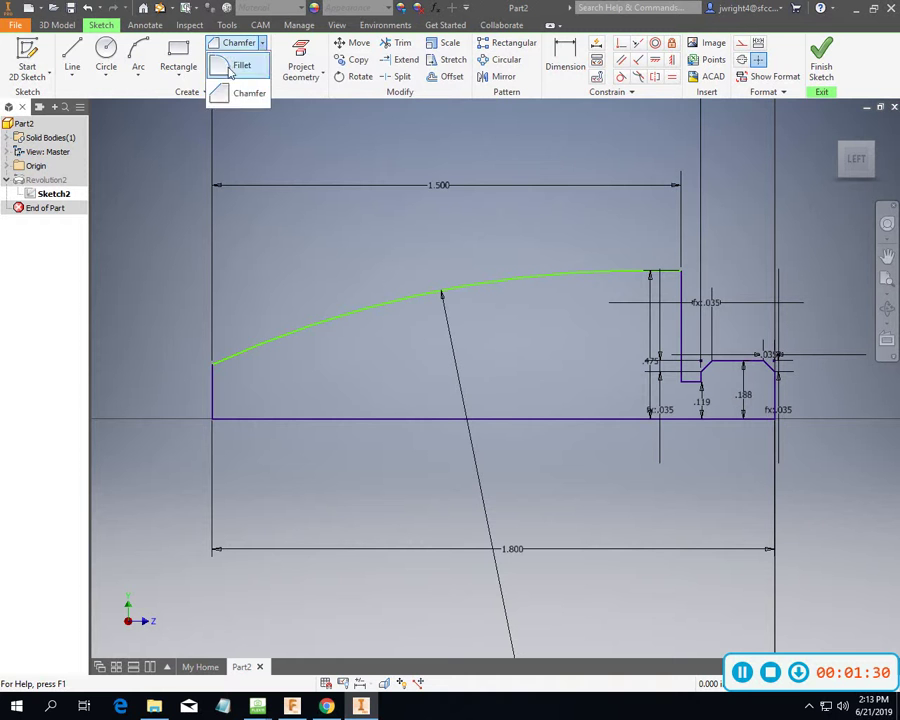
left_click(236, 61)
type(".02")
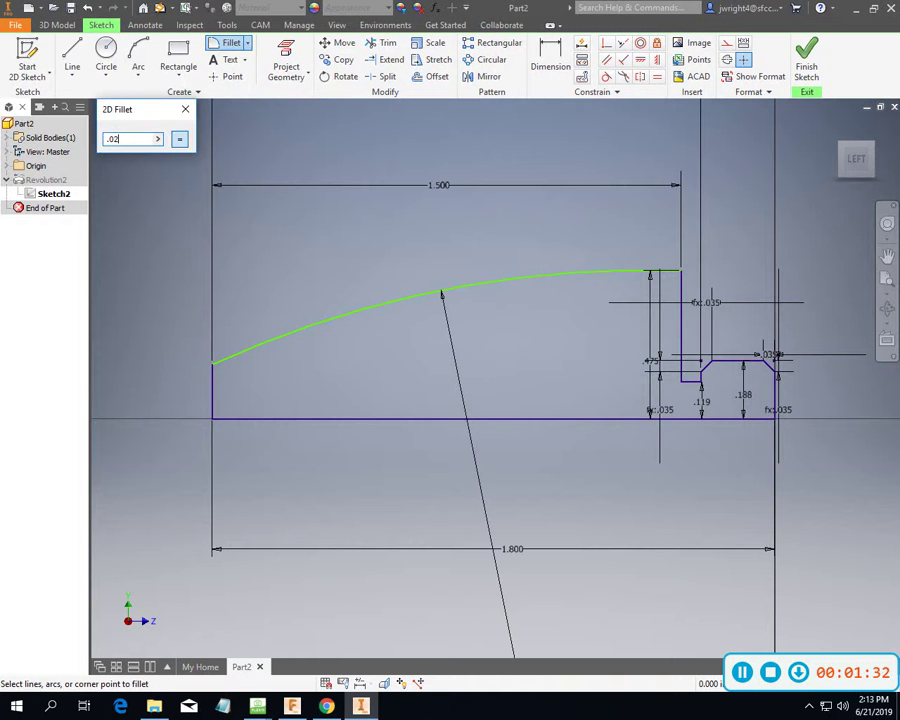
type("5")
left_click(226, 361)
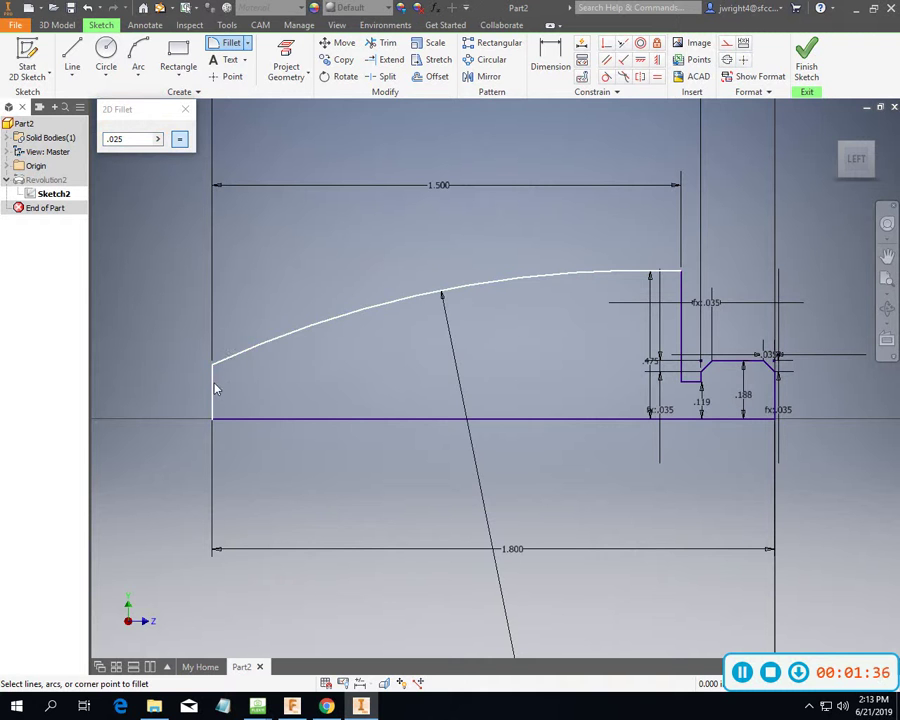
left_click(214, 378)
scroll(262, 367, "up", 5)
scroll(266, 363, "down", 10)
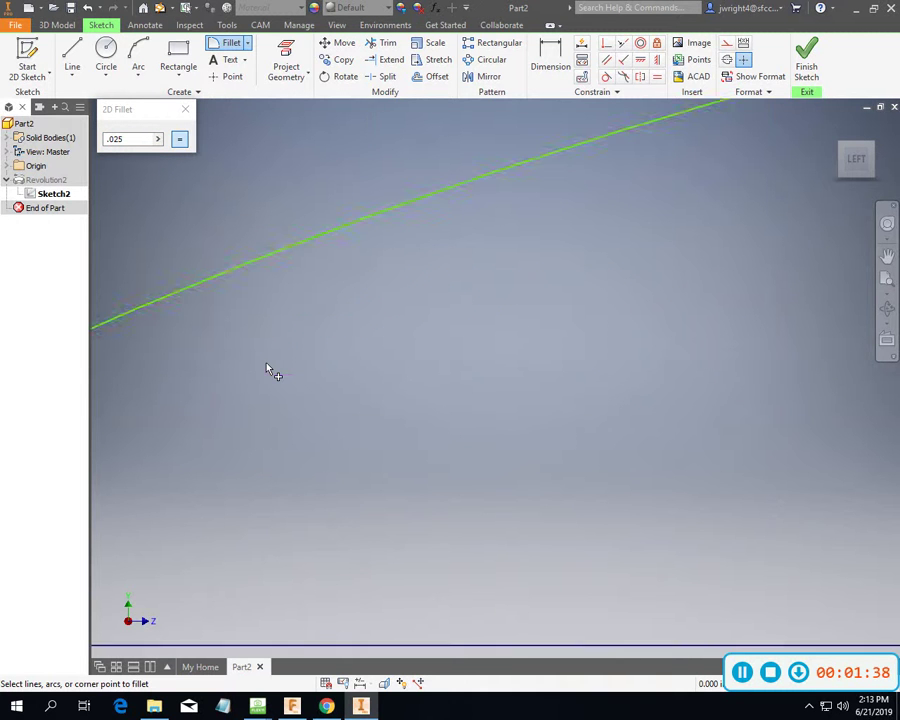
left_click(887, 255)
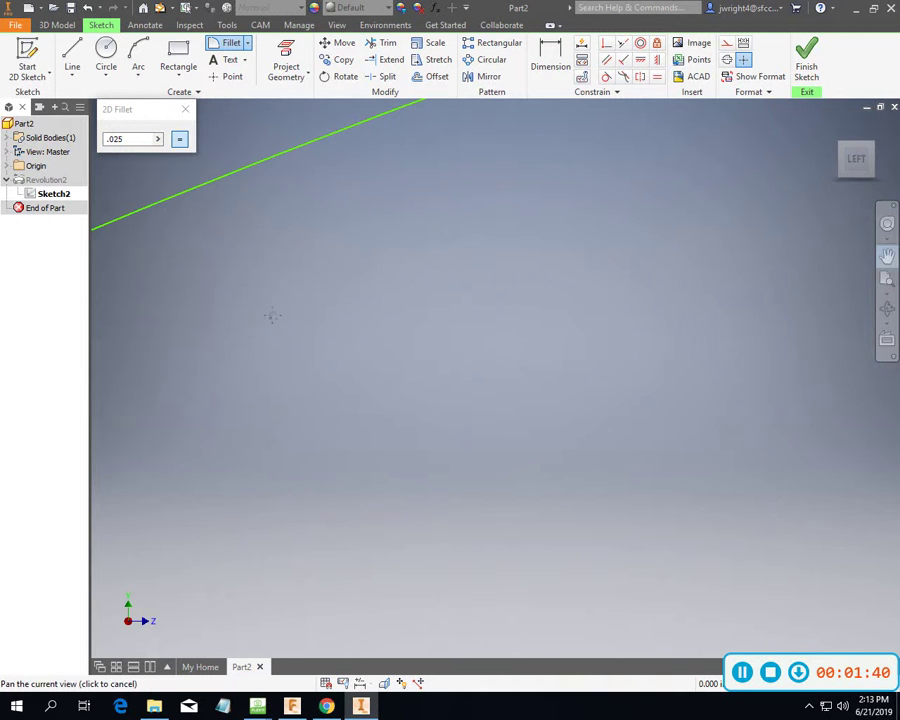
left_click_drag(271, 315, 421, 313)
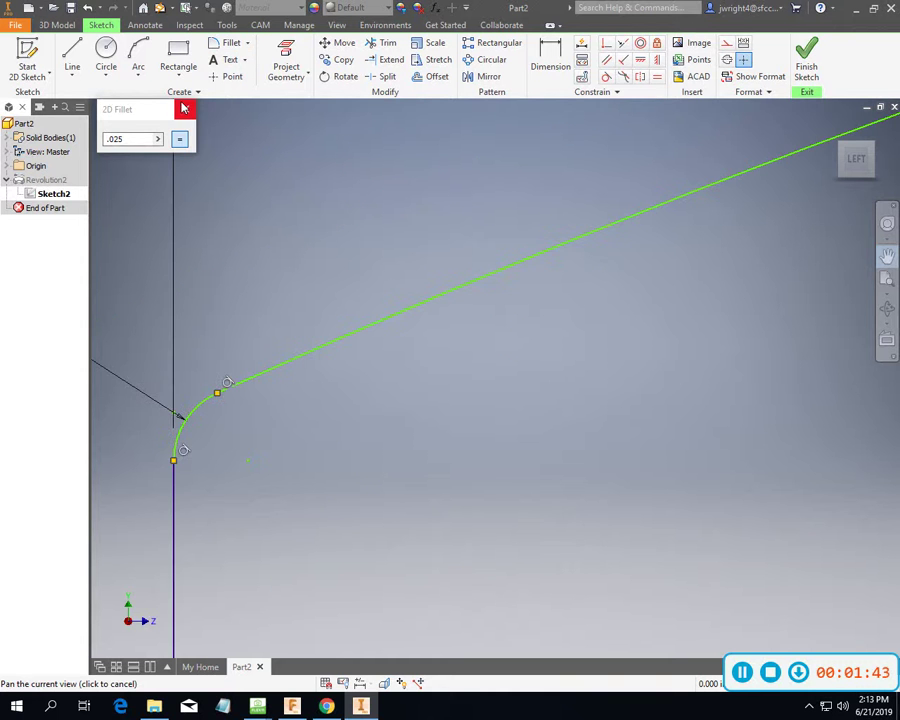
left_click(185, 109)
scroll(435, 354, "down", 5)
scroll(435, 354, "up", 5)
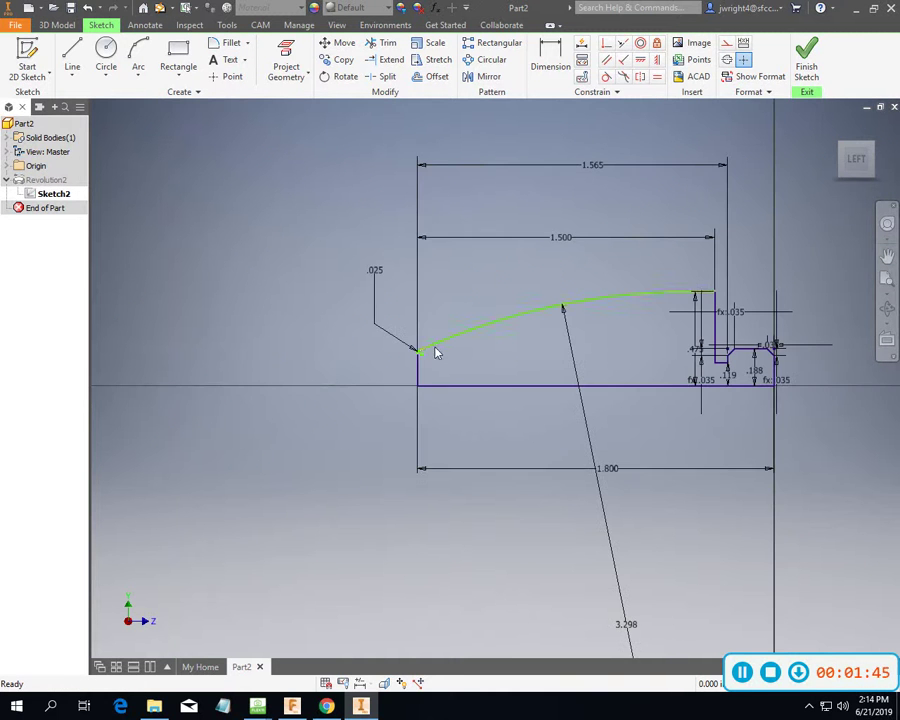
left_click(807, 80)
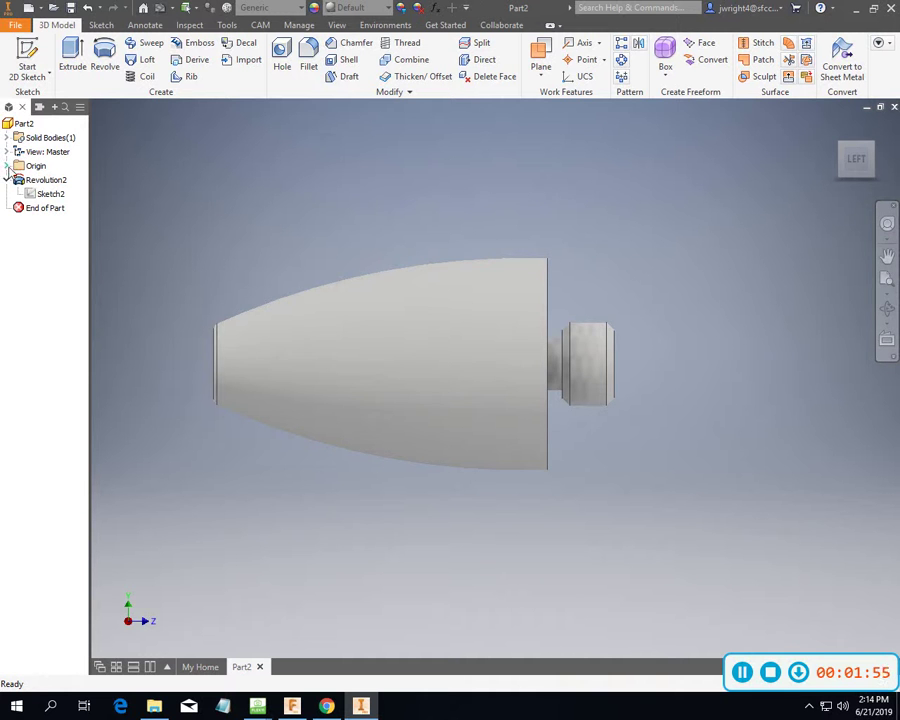
Reopen the revolution's filleted sketch to edit the stepped end of the profile.
mouse_move(45, 197)
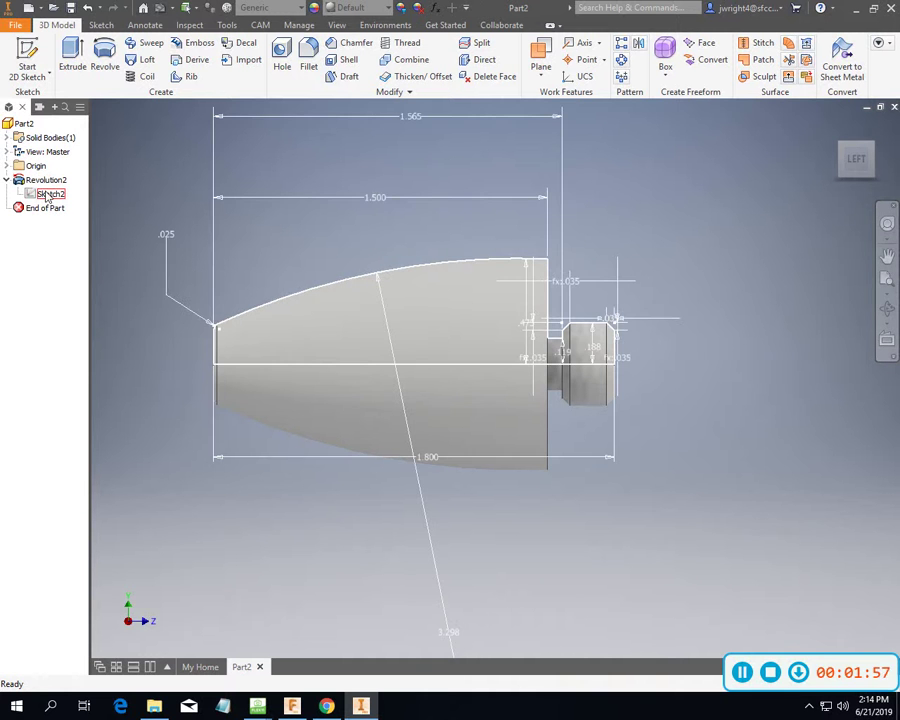
right_click(47, 197)
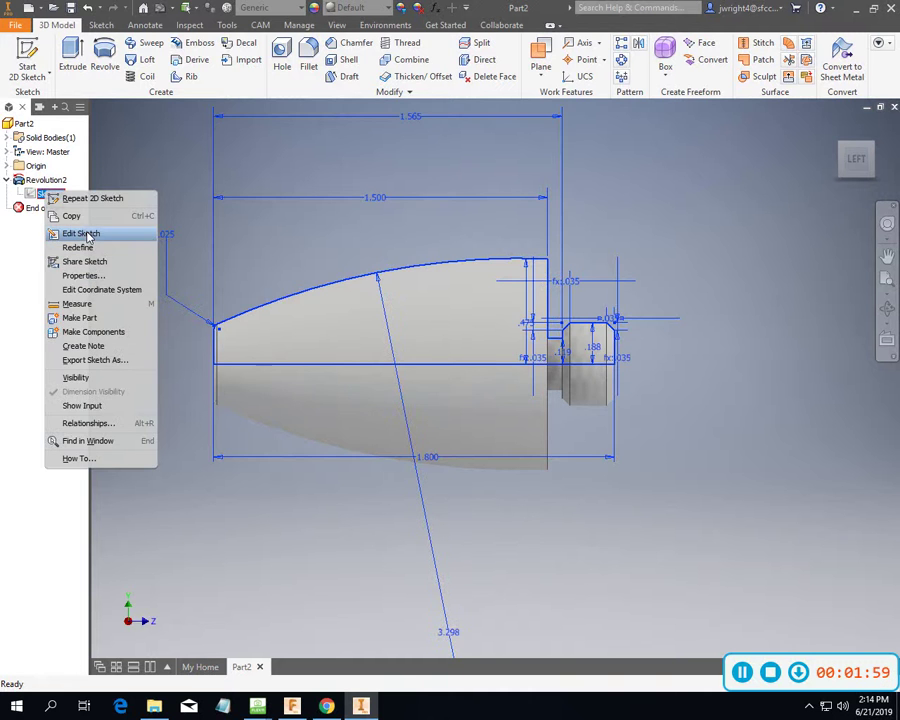
left_click(80, 231)
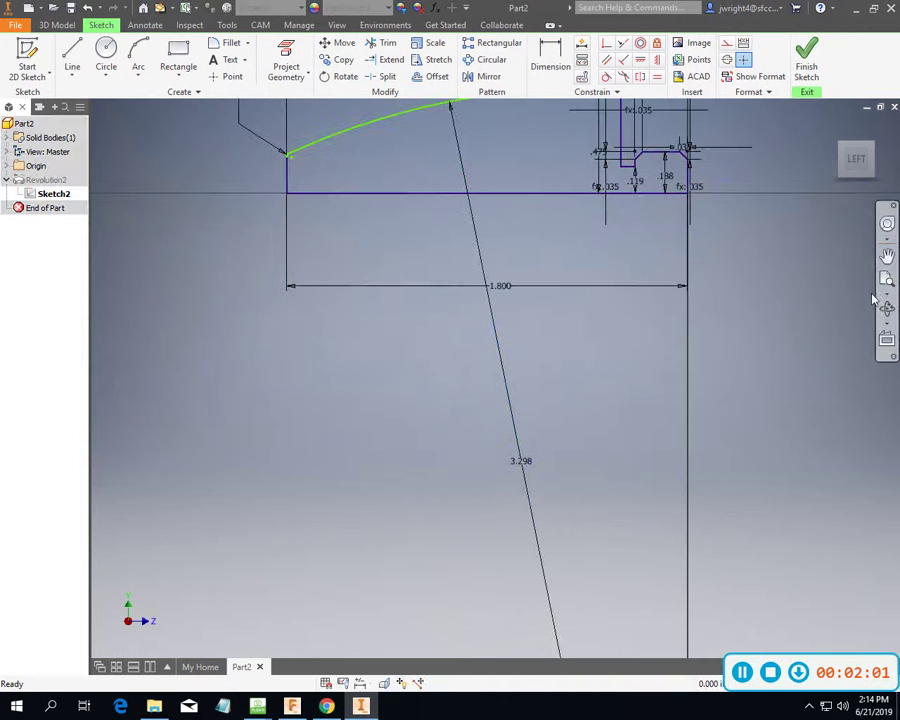
left_click(887, 257)
left_click_drag(623, 295, 623, 472)
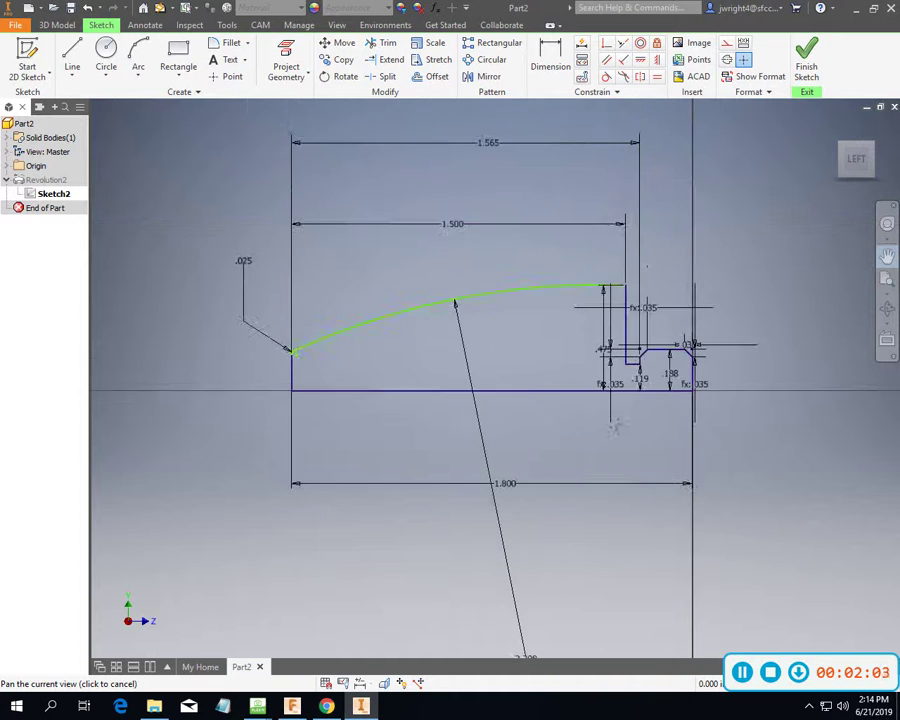
scroll(620, 422, "down", 5)
scroll(620, 422, "up", 6)
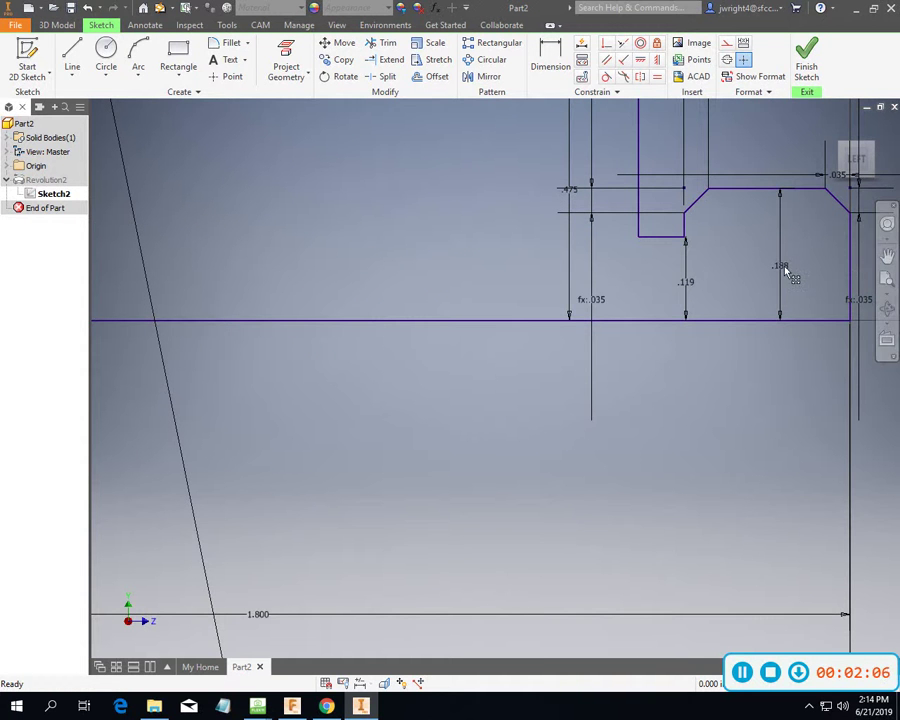
left_click(887, 257)
mouse_move(625, 299)
left_mouse_down()
mouse_move(626, 356)
mouse_move(567, 529)
left_mouse_up()
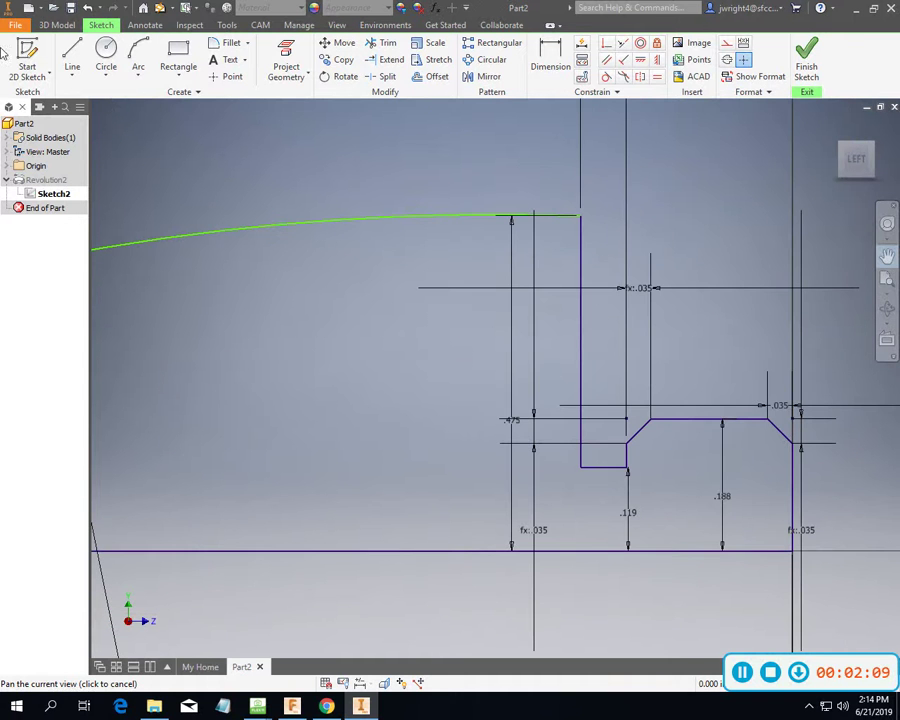
Try to chamfer the corner between the long arc and the tall vertical line with an equal distance of .01.
left_click(247, 43)
left_click(229, 95)
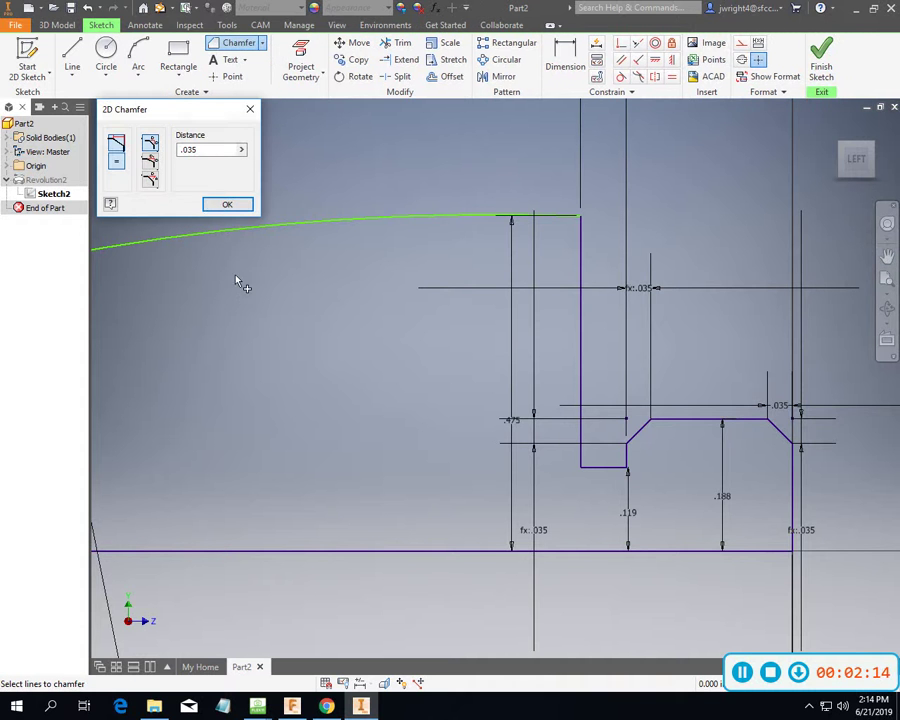
double_click(204, 149)
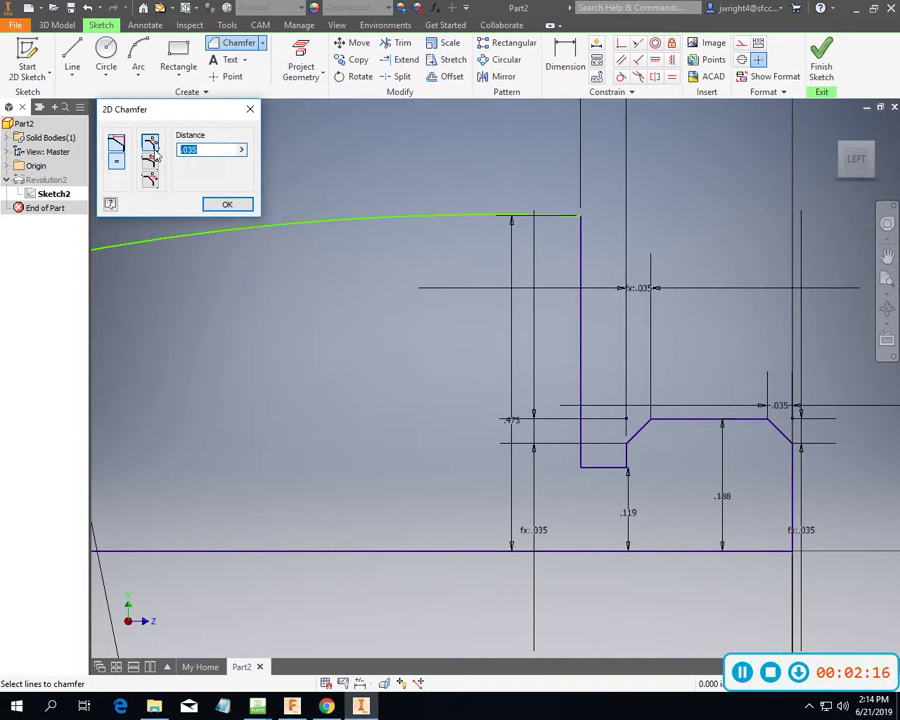
type(".")
scroll(575, 228, "down", 5)
scroll(585, 250, "up", 7)
scroll(588, 252, "down", 2)
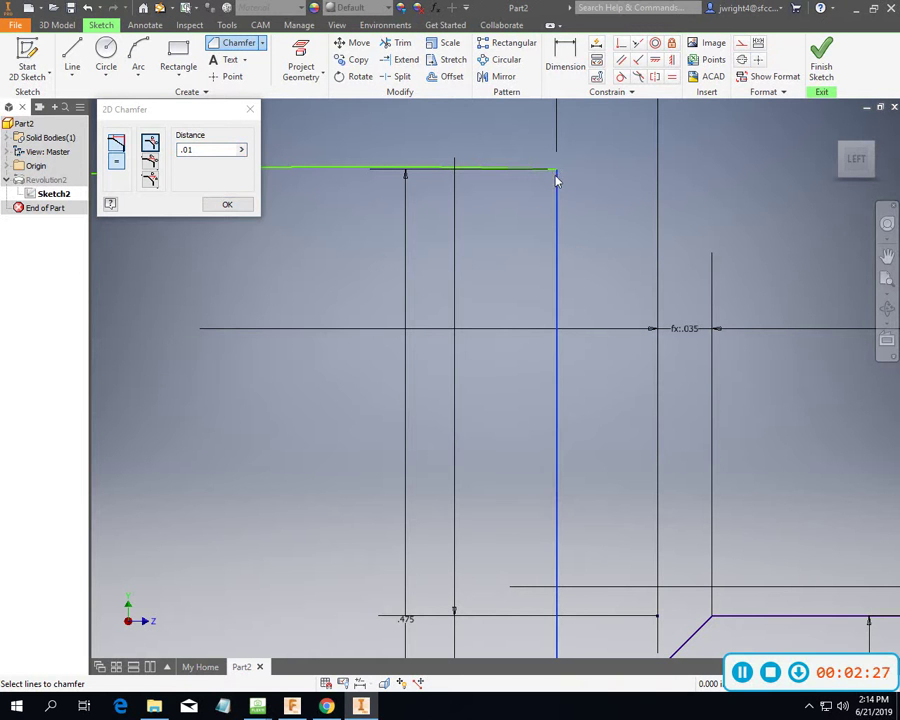
scroll(556, 176, "up", 5)
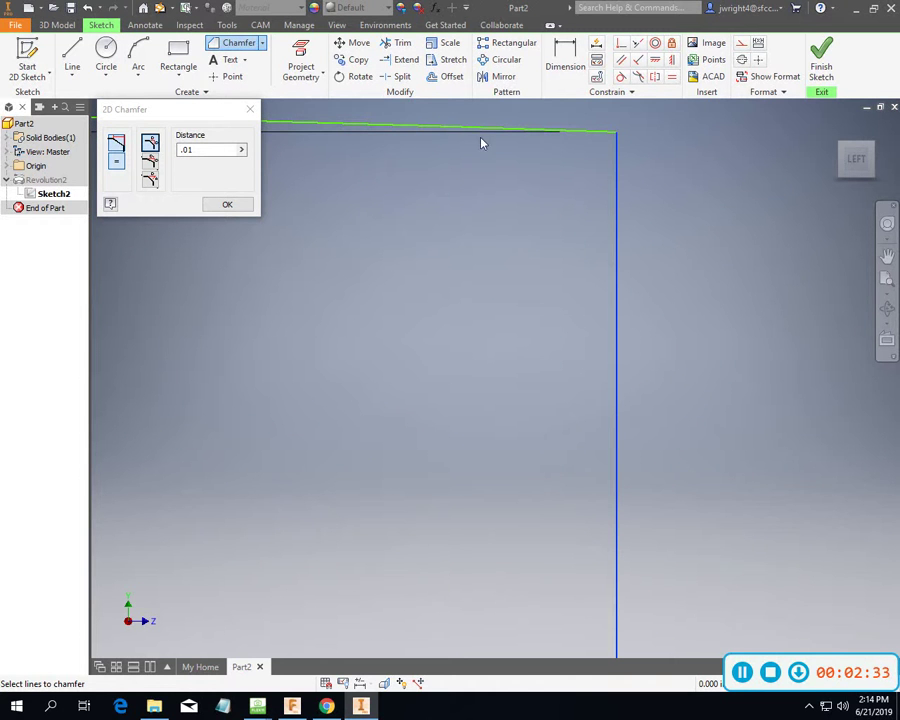
scroll(496, 152, "down", 6)
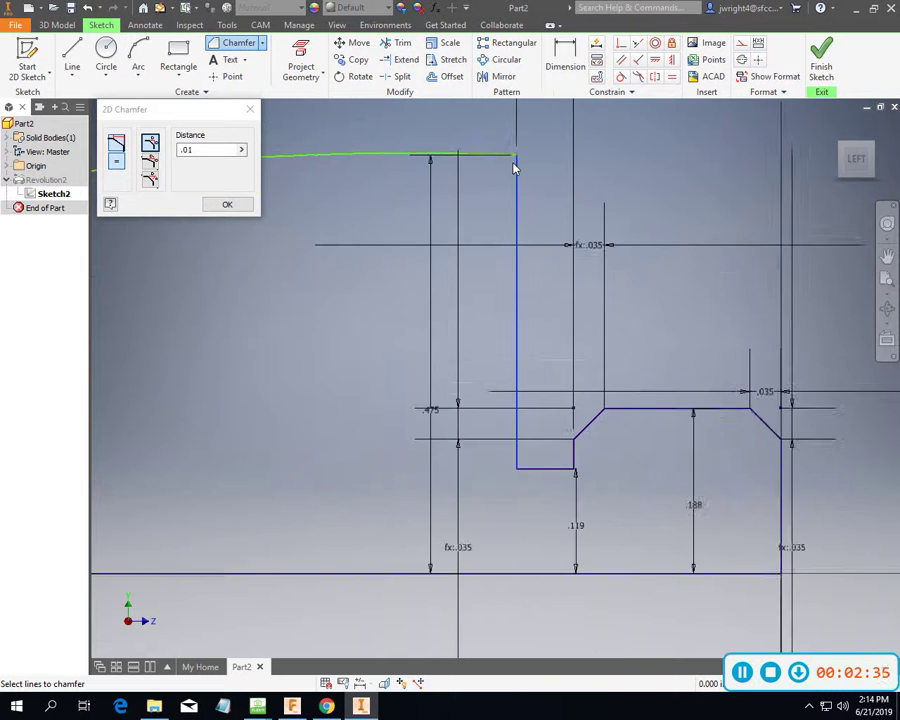
scroll(514, 168, "up", 4)
scroll(515, 170, "down", 6)
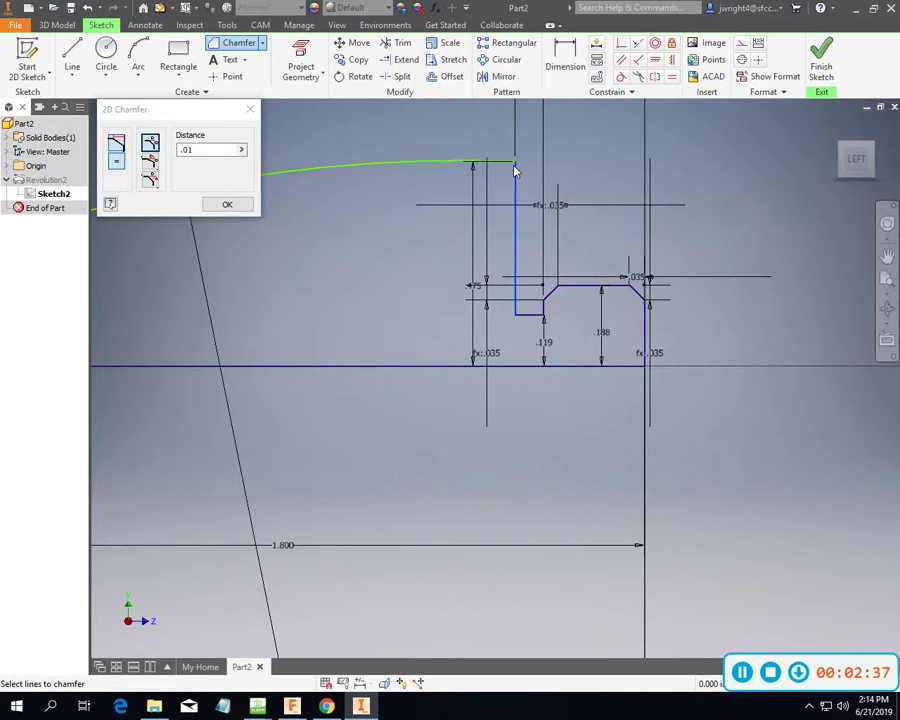
left_click(227, 204)
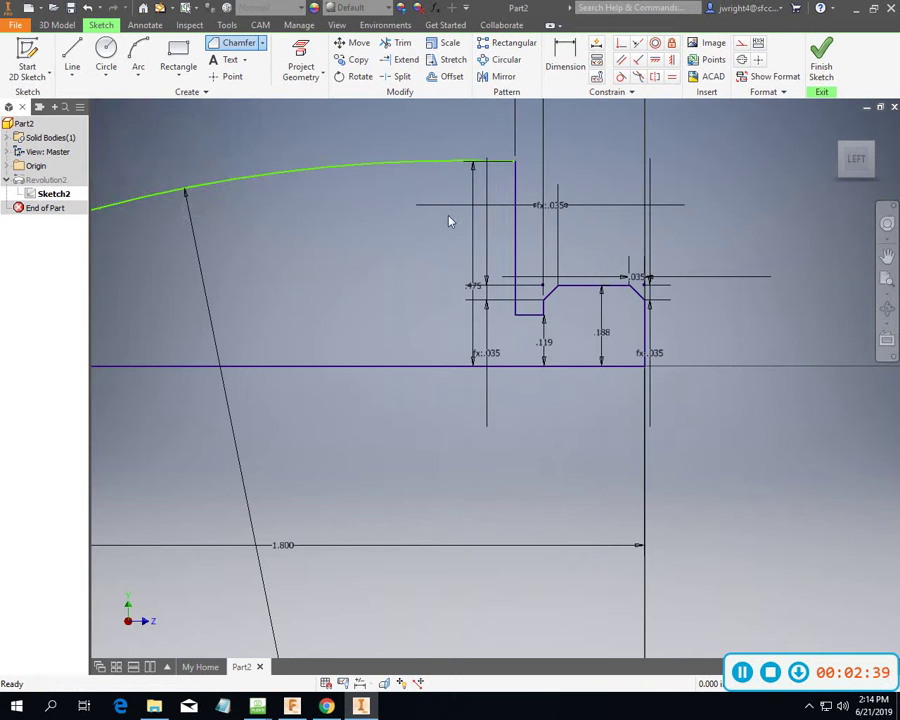
left_click(887, 256)
mouse_move(444, 256)
left_mouse_down()
mouse_move(516, 300)
mouse_move(606, 300)
left_mouse_up()
scroll(606, 300, "down", 3)
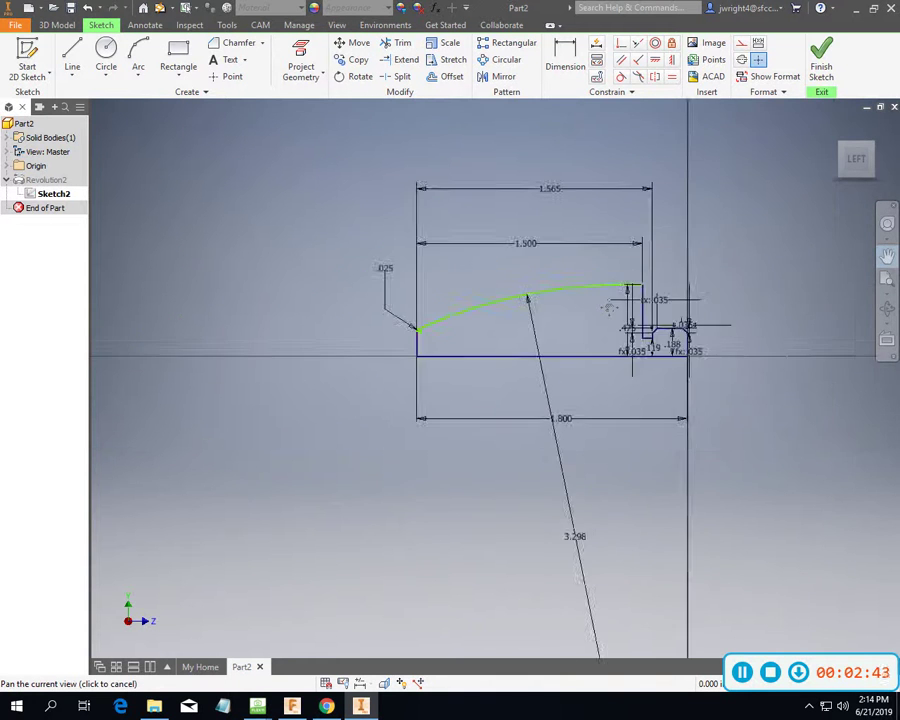
Draw a horizontal line from the upper end of the tall vertical line toward the nose, crossing and extending beyond the long arc.
scroll(609, 307, "up", 5)
scroll(609, 307, "up", 3)
scroll(609, 307, "down", 4)
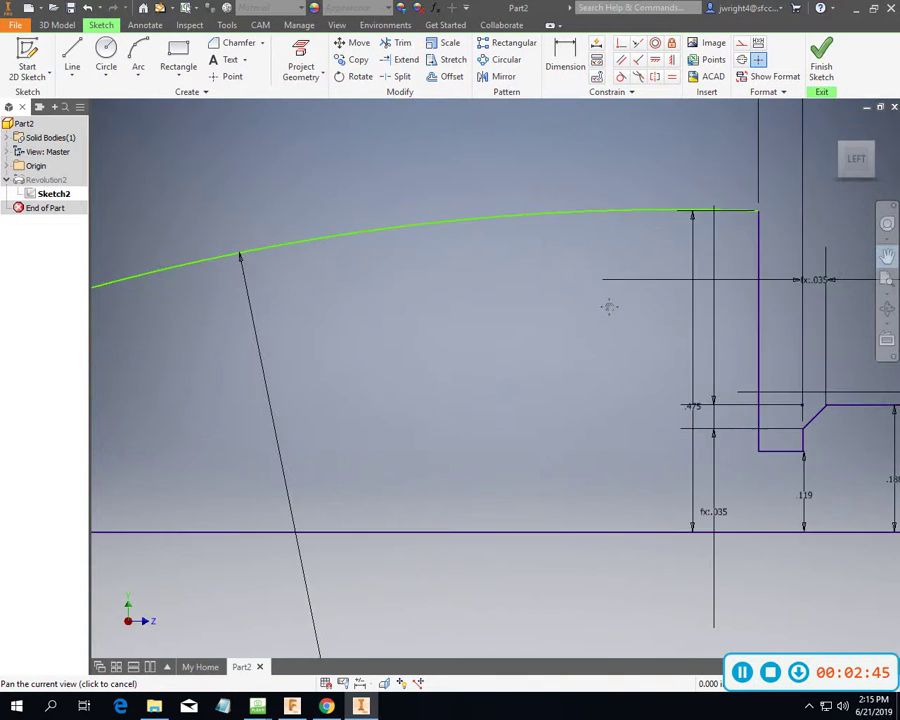
scroll(609, 307, "down", 2)
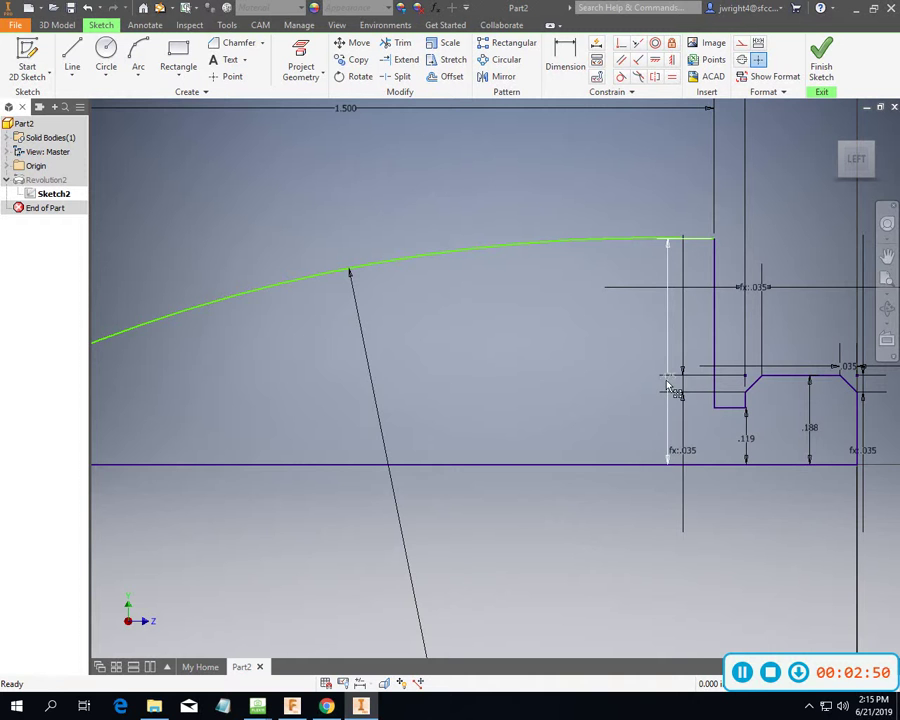
scroll(672, 390, "up", 4)
scroll(672, 390, "down", 5)
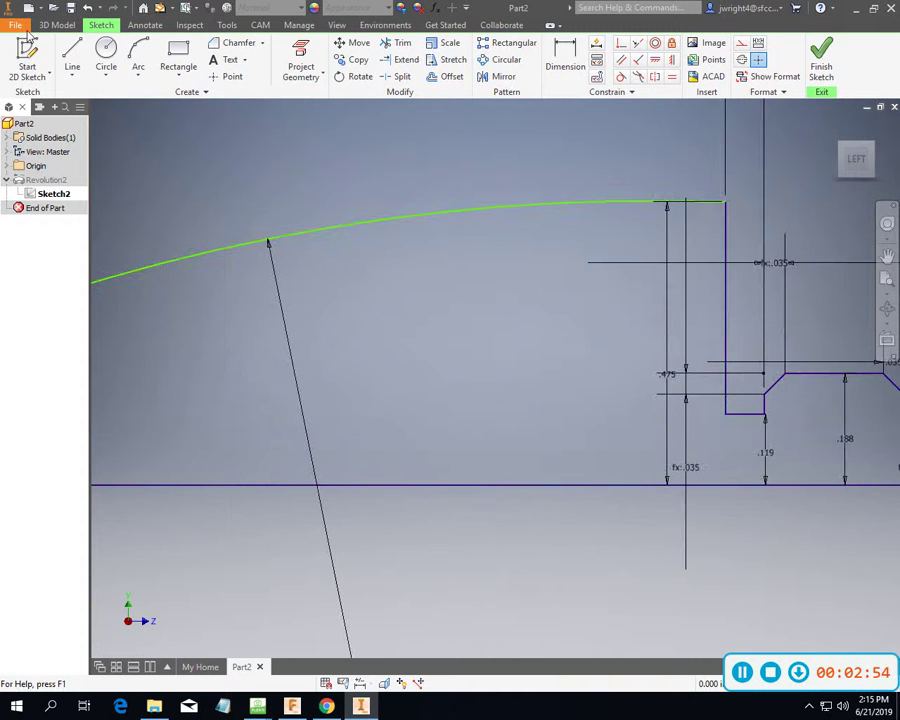
left_click(70, 52)
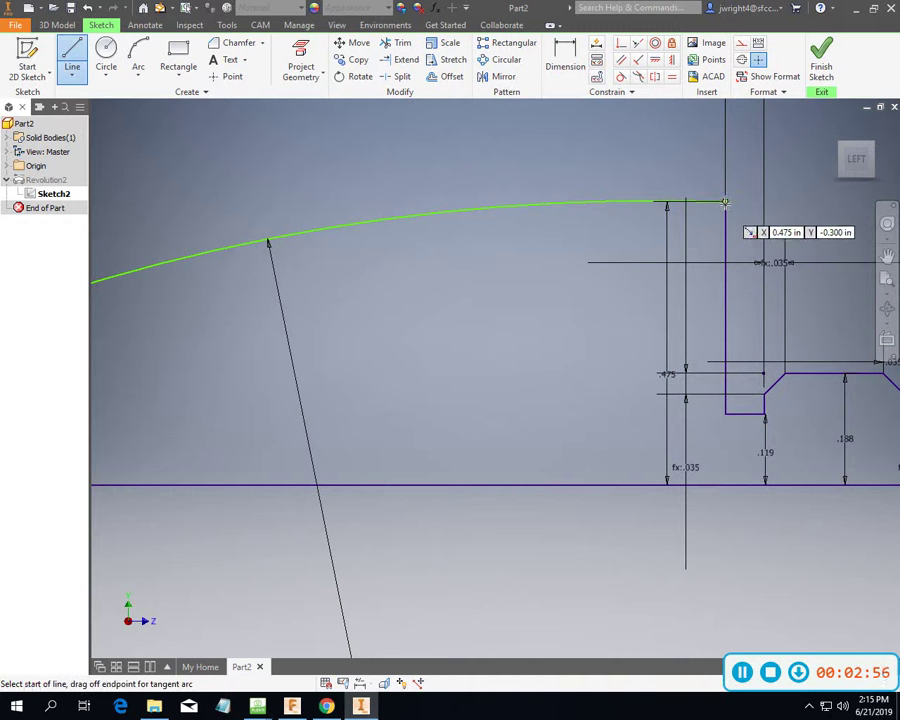
left_click(725, 201)
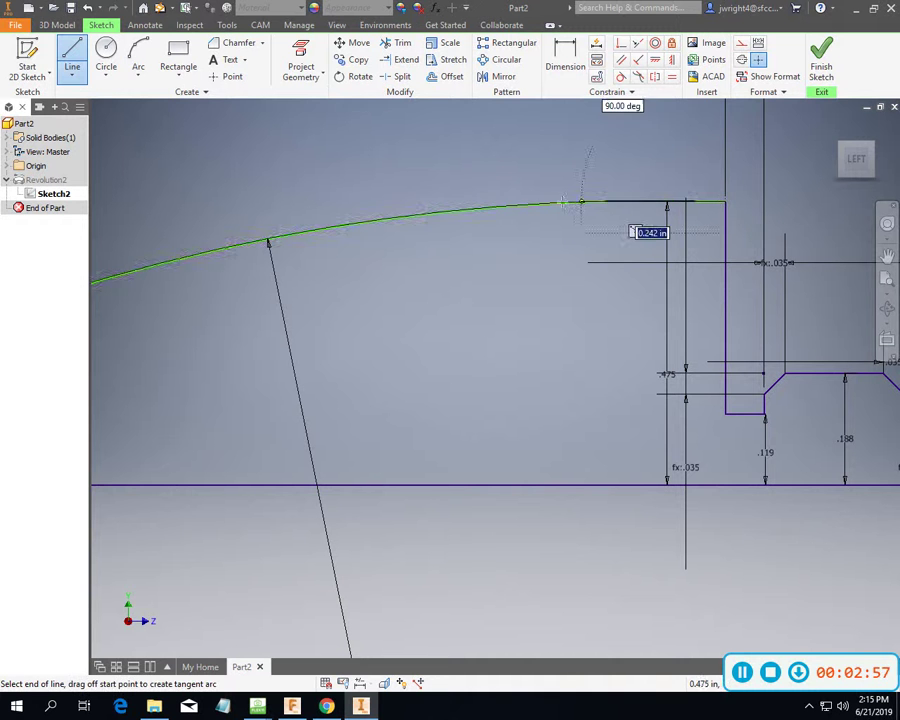
left_click(308, 201)
key("Escape")
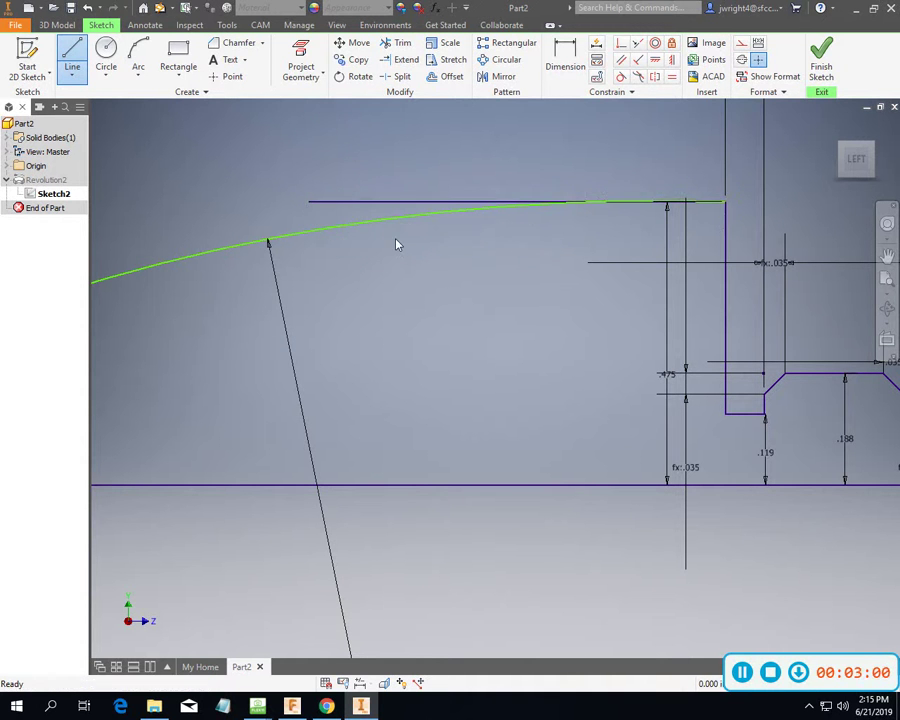
Trim the arc between its crossing with the horizontal line and the tall vertical line, and trim the line's overhang on the nose side.
scroll(654, 243, "up", 5)
scroll(654, 244, "down", 8)
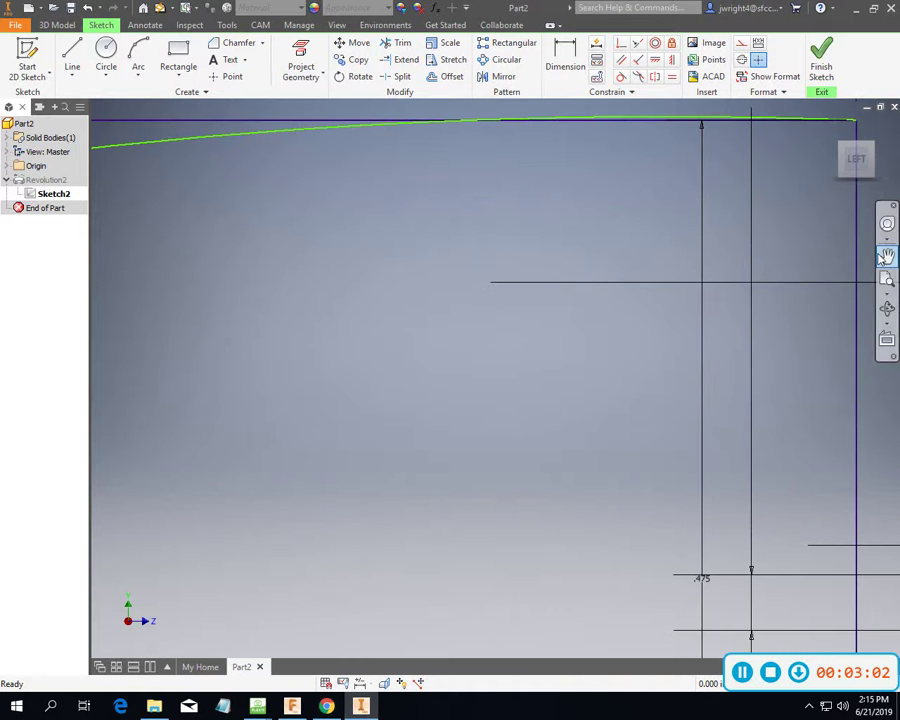
left_click(887, 255)
mouse_move(700, 248)
left_mouse_down()
mouse_move(656, 396)
mouse_move(668, 505)
left_mouse_up()
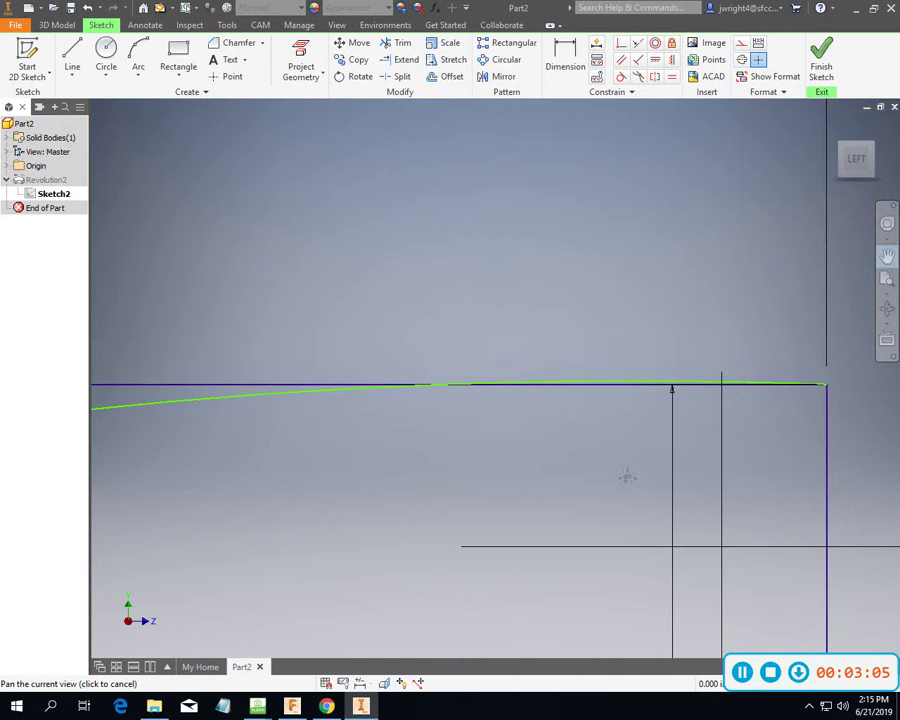
key("Escape")
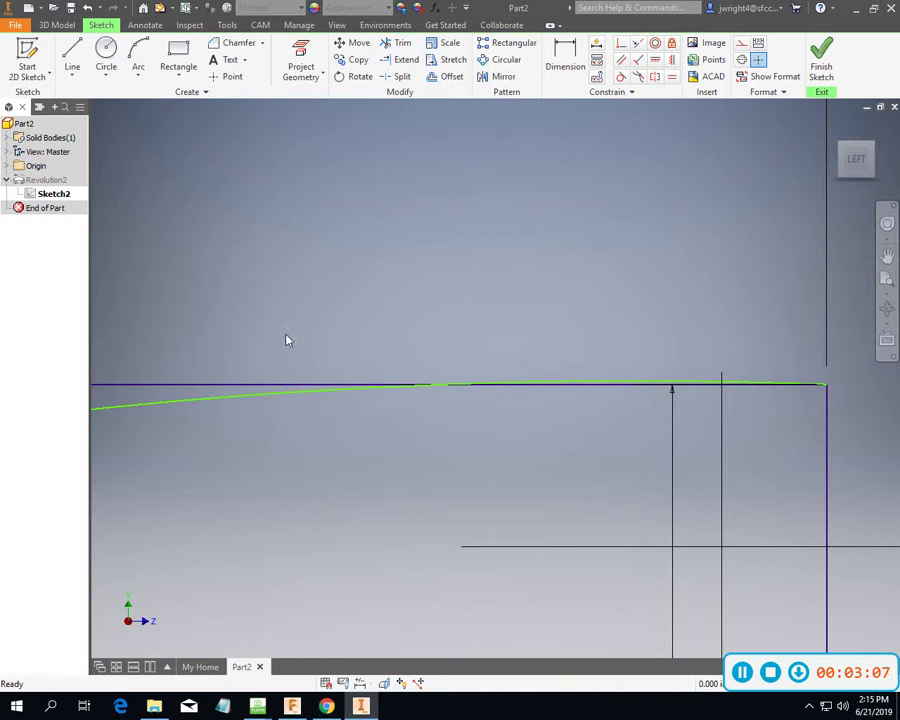
left_click(397, 43)
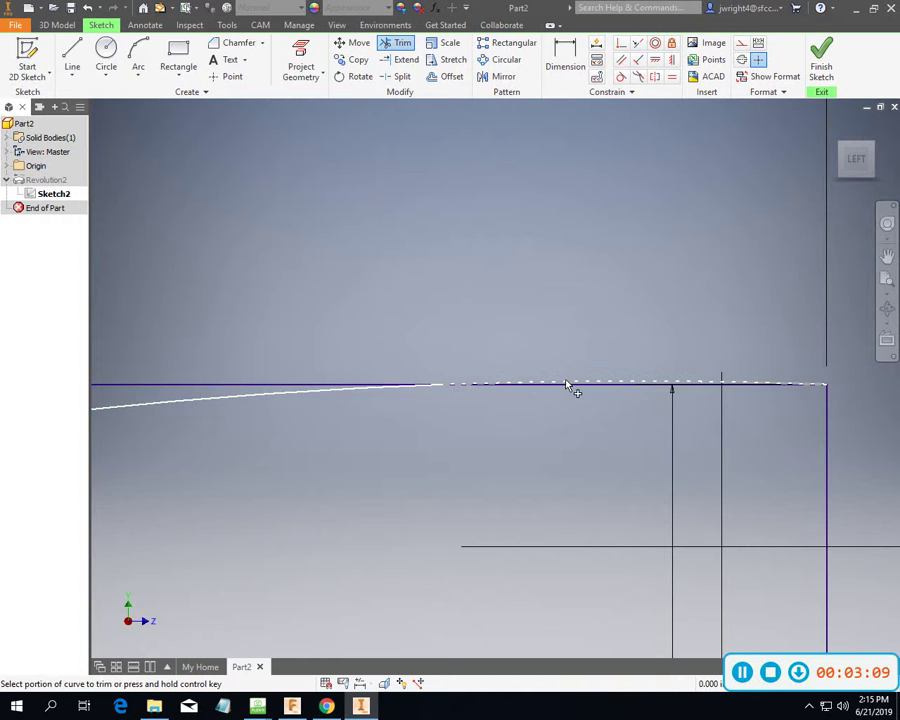
left_click(306, 385)
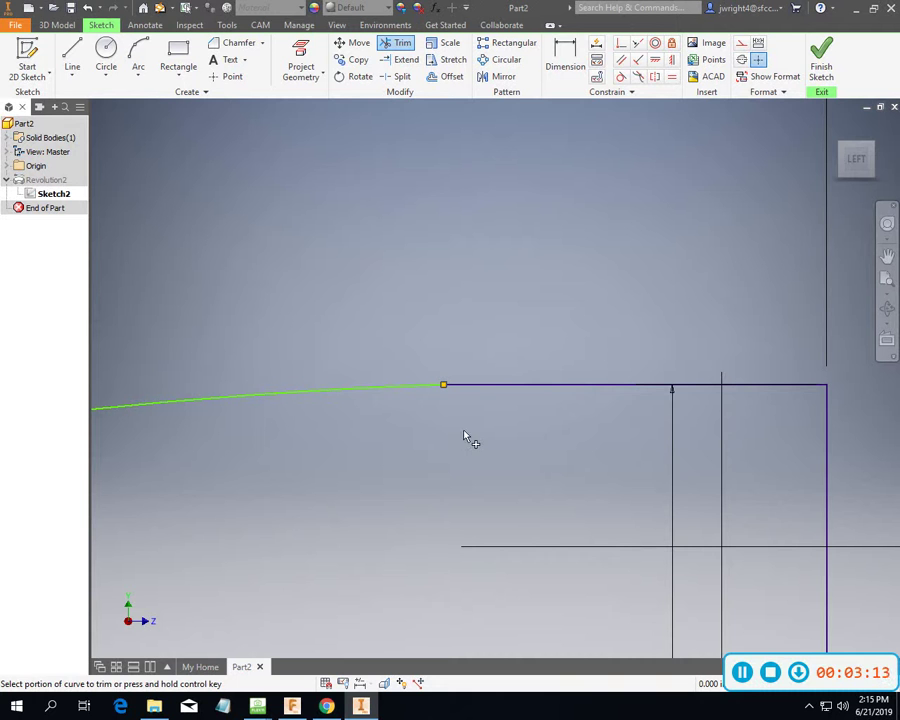
key("Escape")
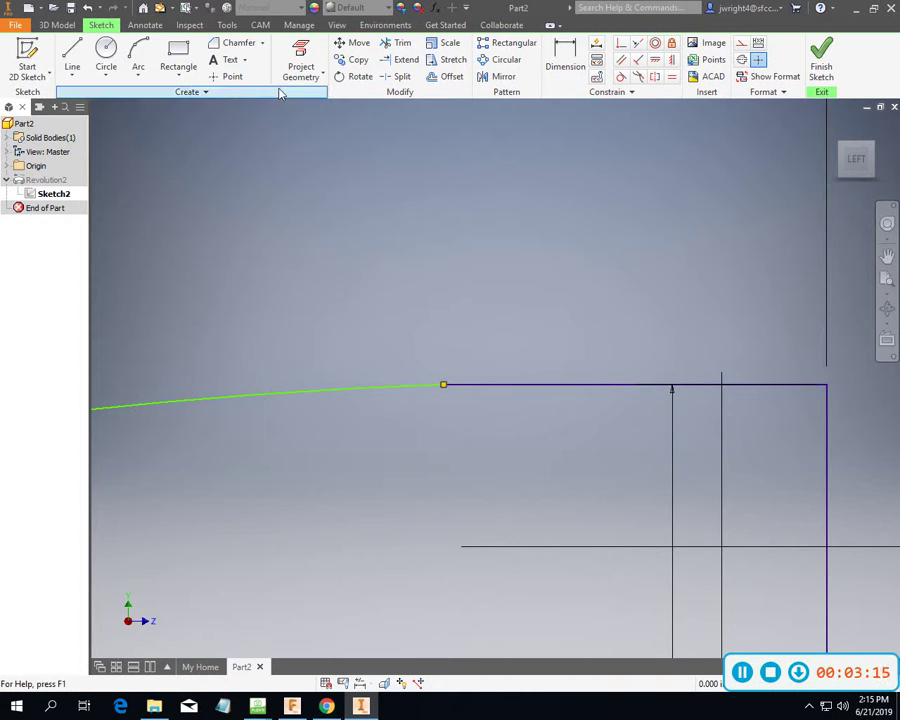
Chamfer the corner between the short horizontal line and the tall vertical line with an equal distance of .01, and finish the sketch.
left_click(240, 43)
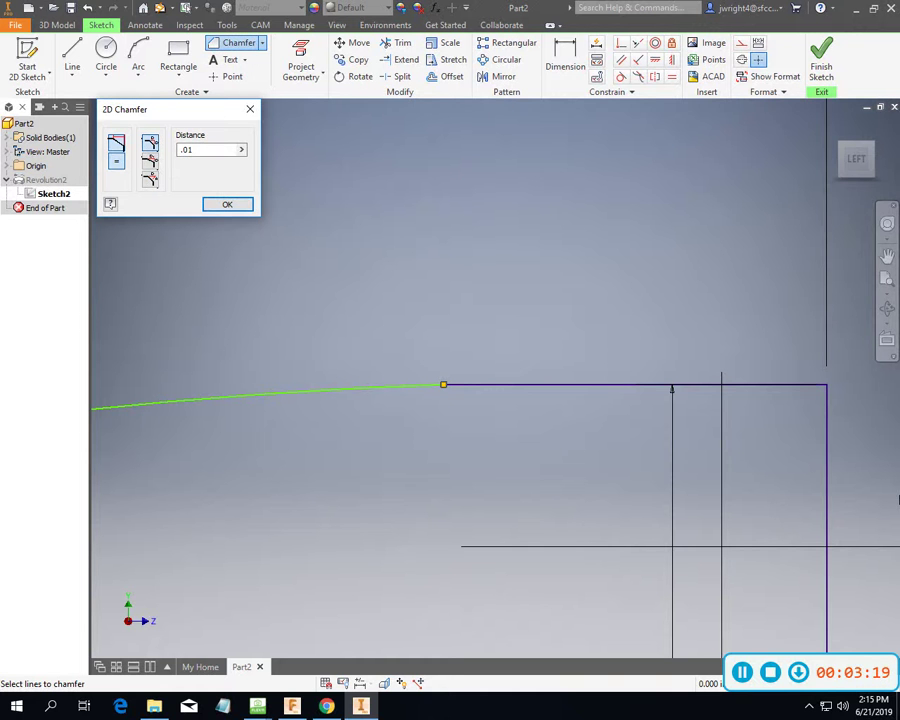
left_click(818, 385)
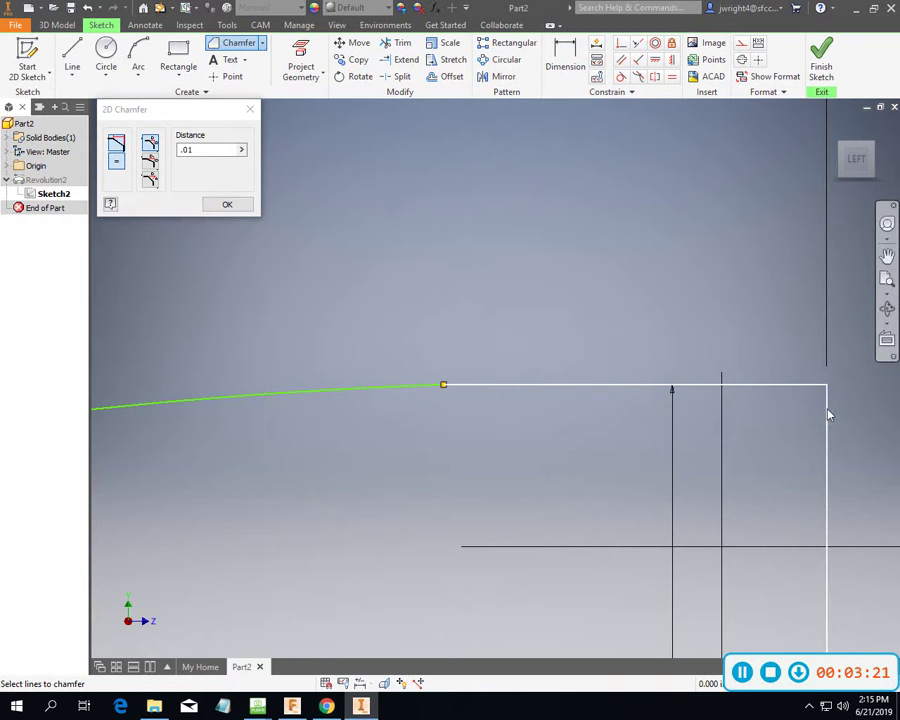
left_click(827, 423)
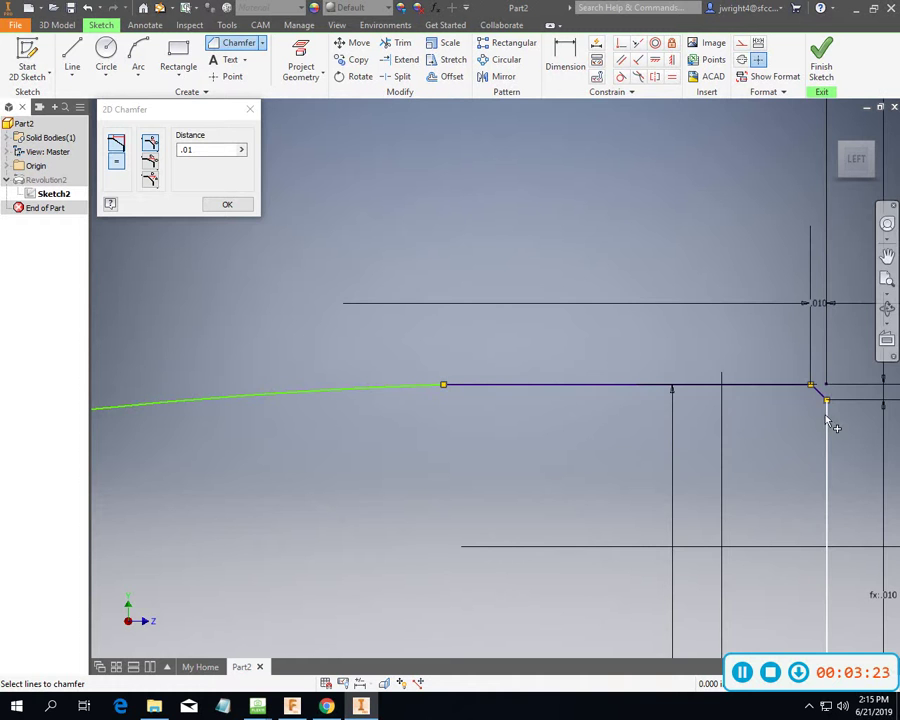
left_click(232, 205)
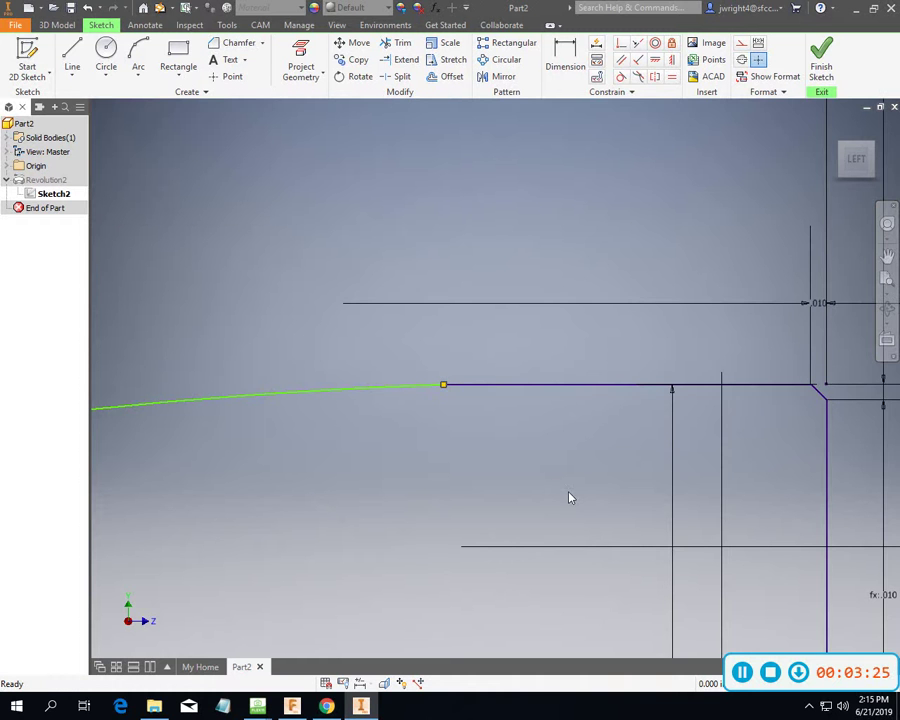
scroll(546, 450, "down", 5)
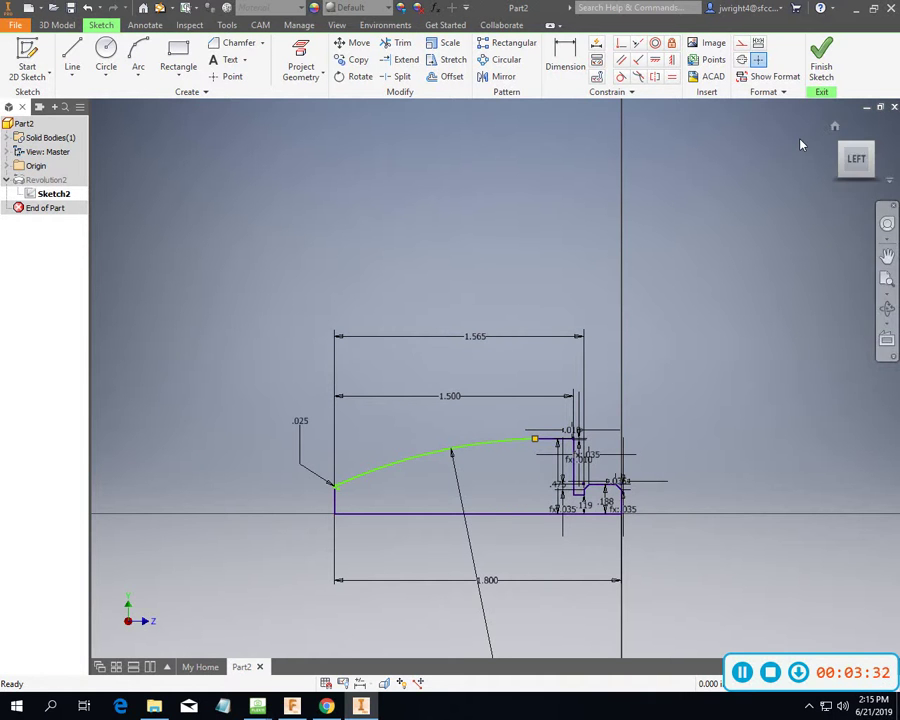
left_click(821, 60)
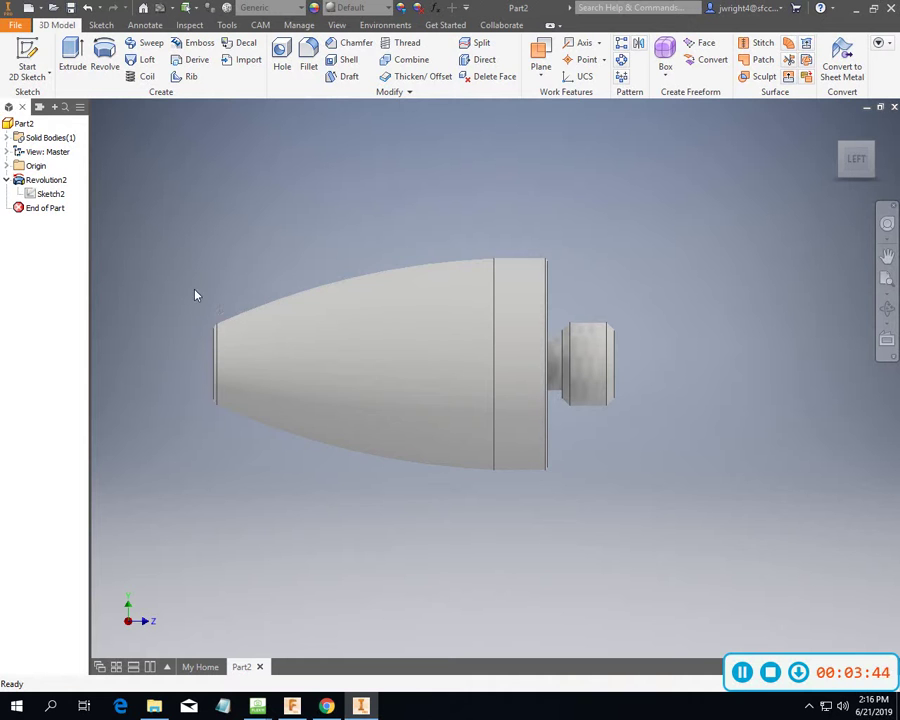
Add a full-length right-hand 3/8-16 UNC class 2A thread to the stem's wide cylindrical face.
left_click(407, 45)
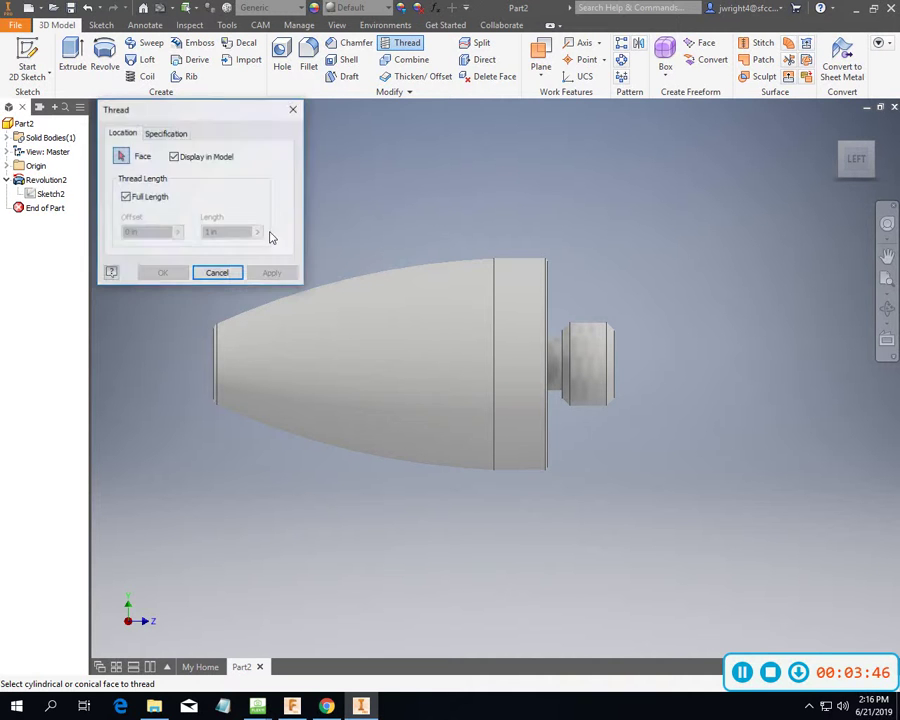
left_click(589, 376)
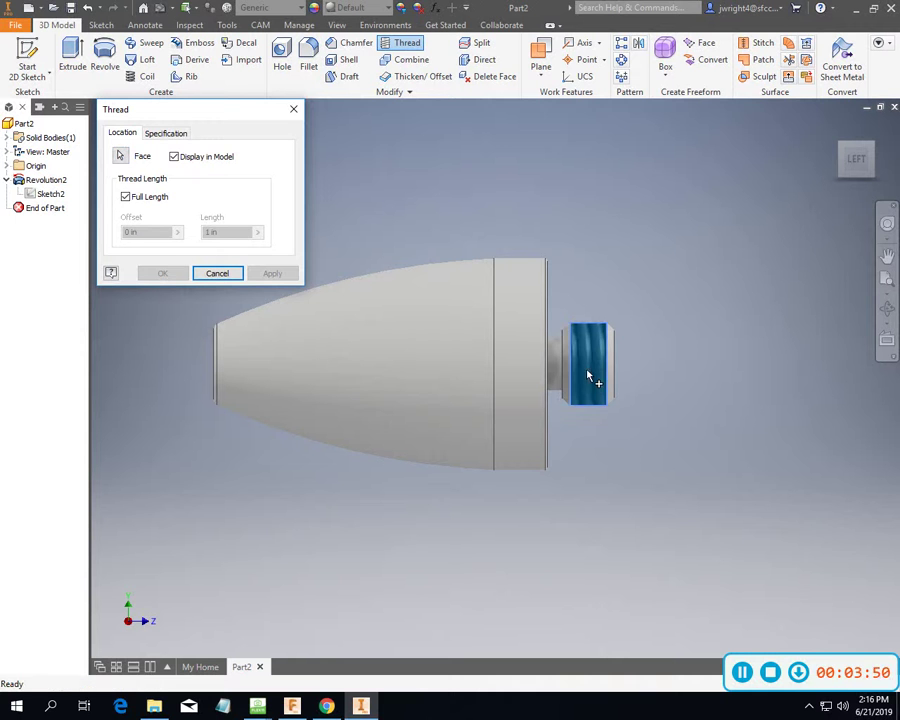
left_click(172, 134)
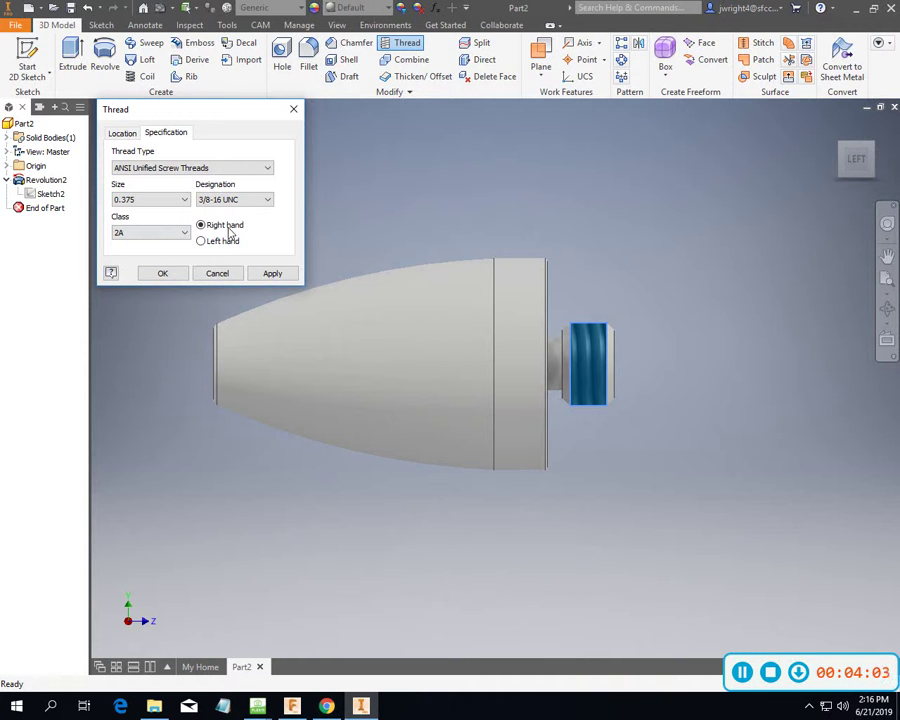
left_click(165, 234)
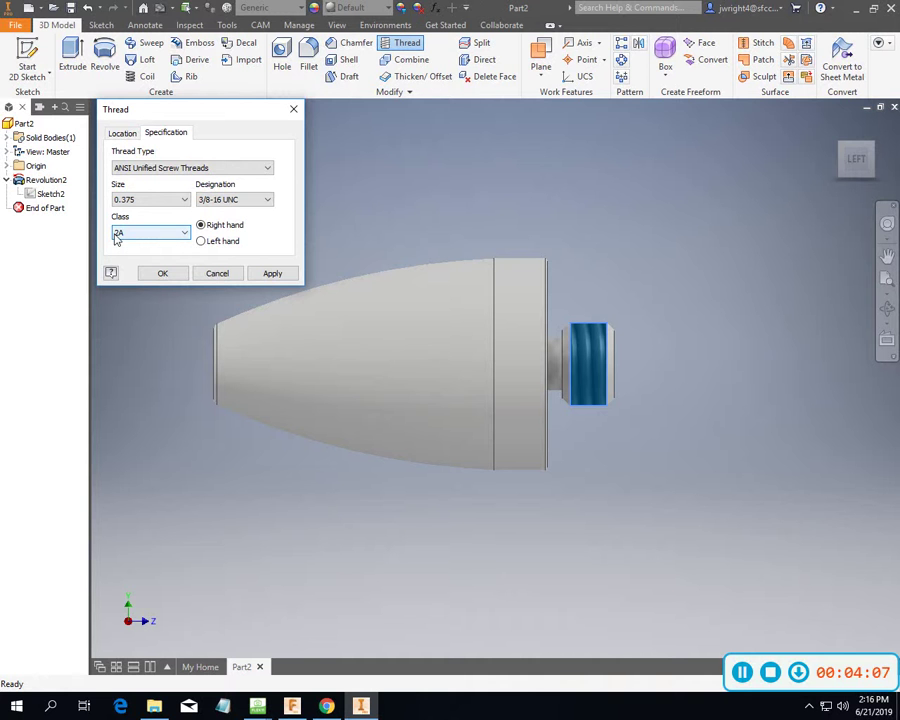
left_click(272, 275)
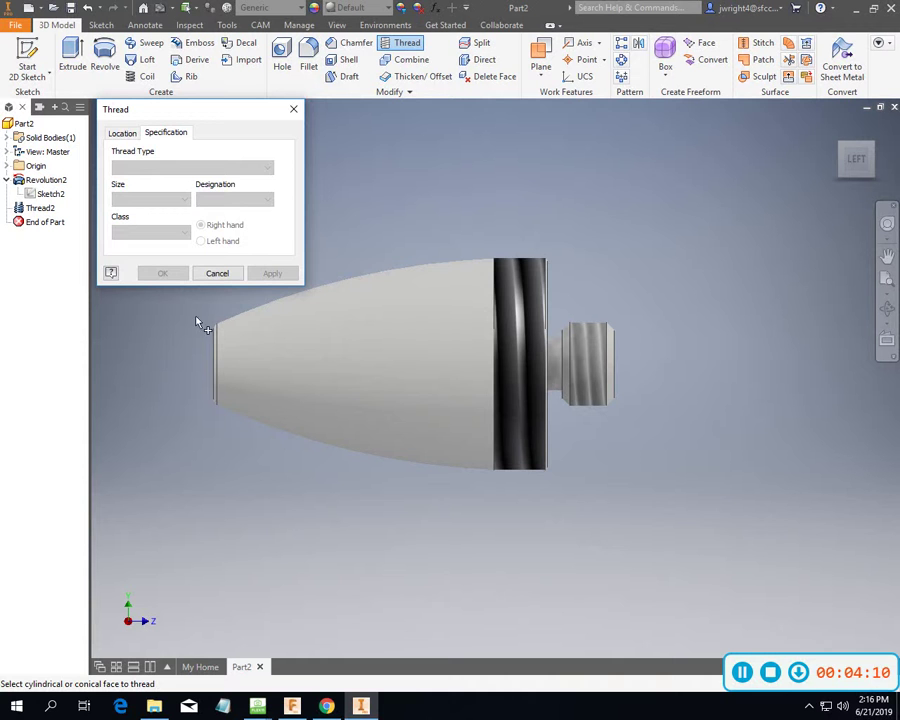
left_click(217, 273)
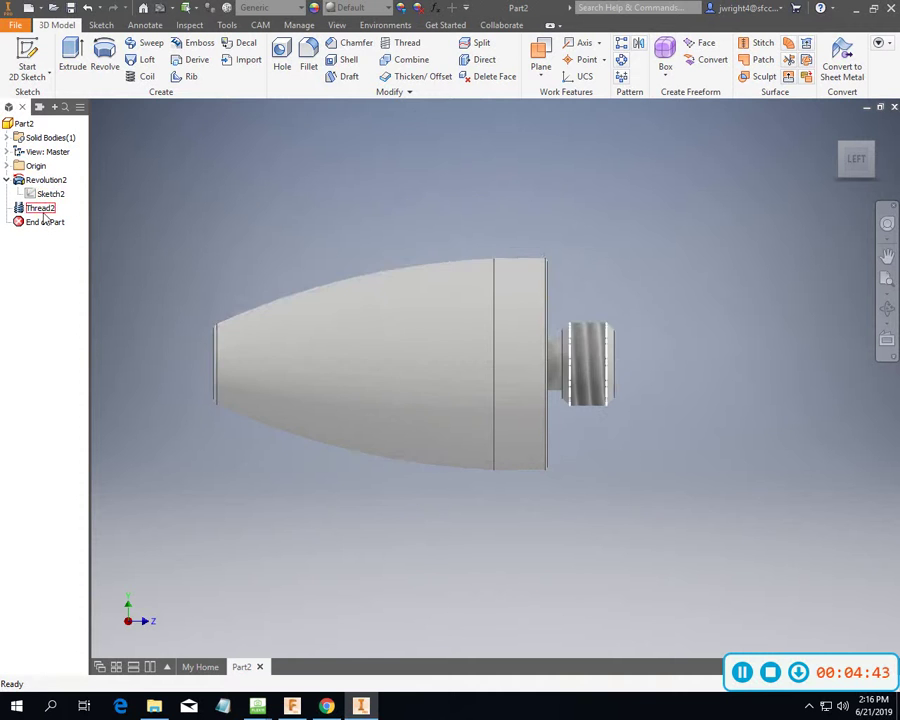
Examine the threaded stem and the body's chamfered rear edge up close and at an angle, and return to the left view.
scroll(616, 377, "down", 5)
scroll(618, 381, "up", 8)
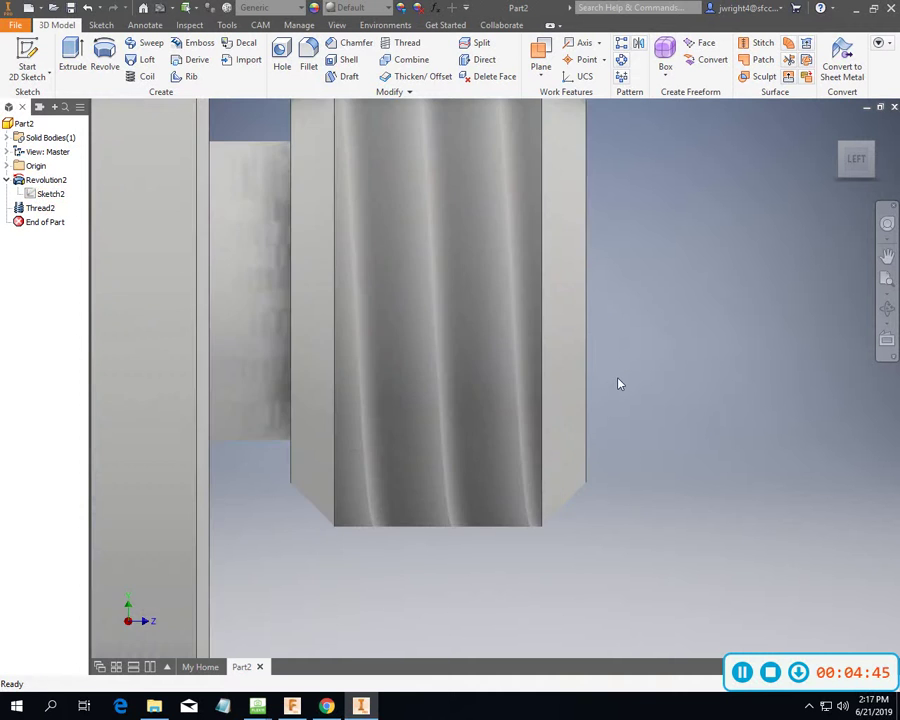
scroll(618, 384, "down", 2)
scroll(618, 383, "up", 4)
scroll(619, 382, "down", 3)
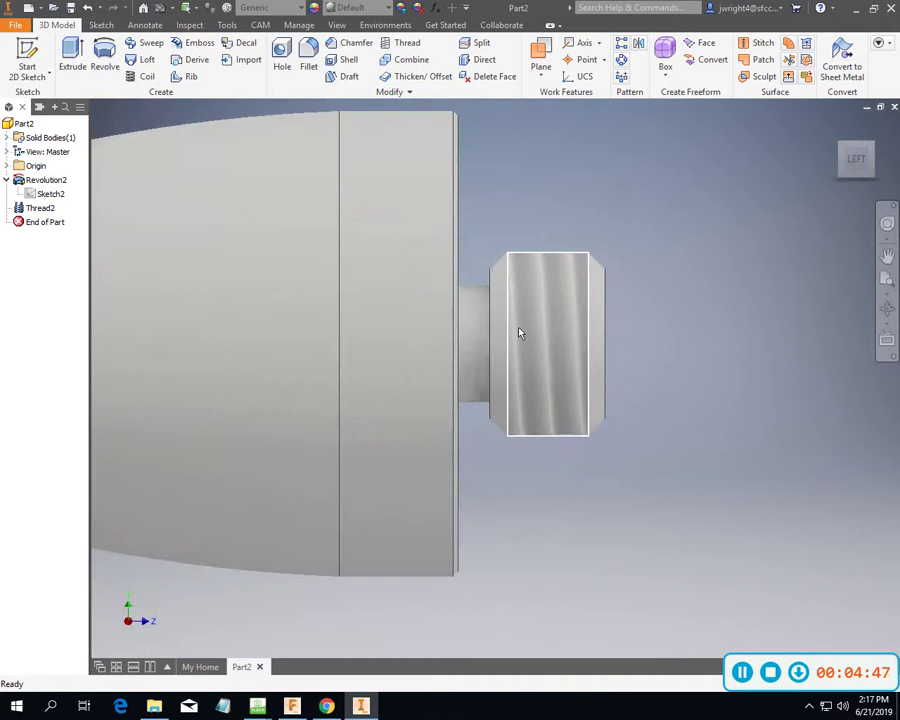
left_click(843, 126)
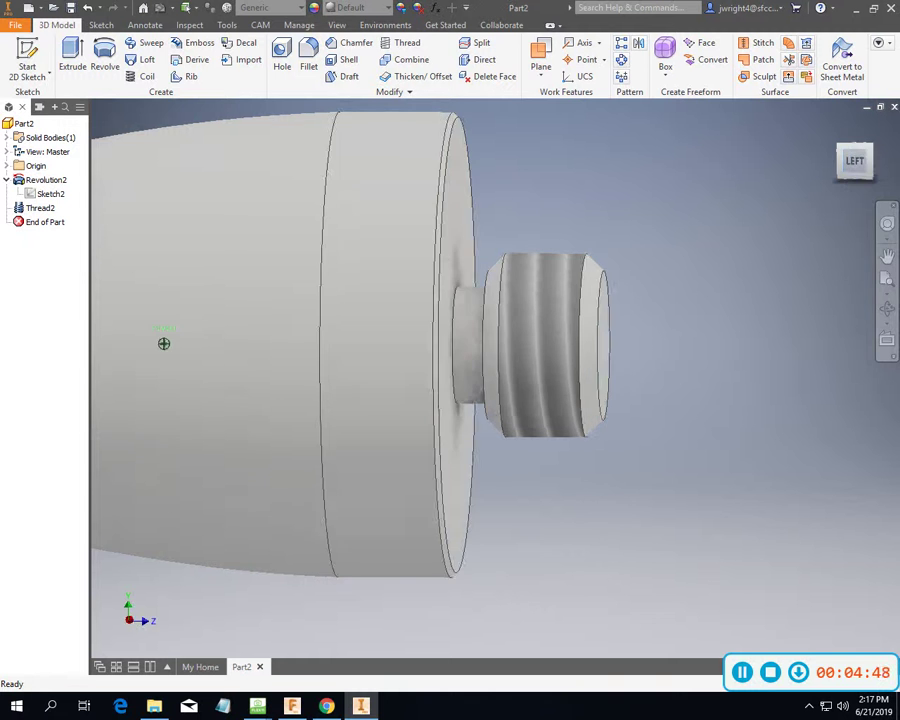
middle_click_drag(164, 343, 164, 343, "shift")
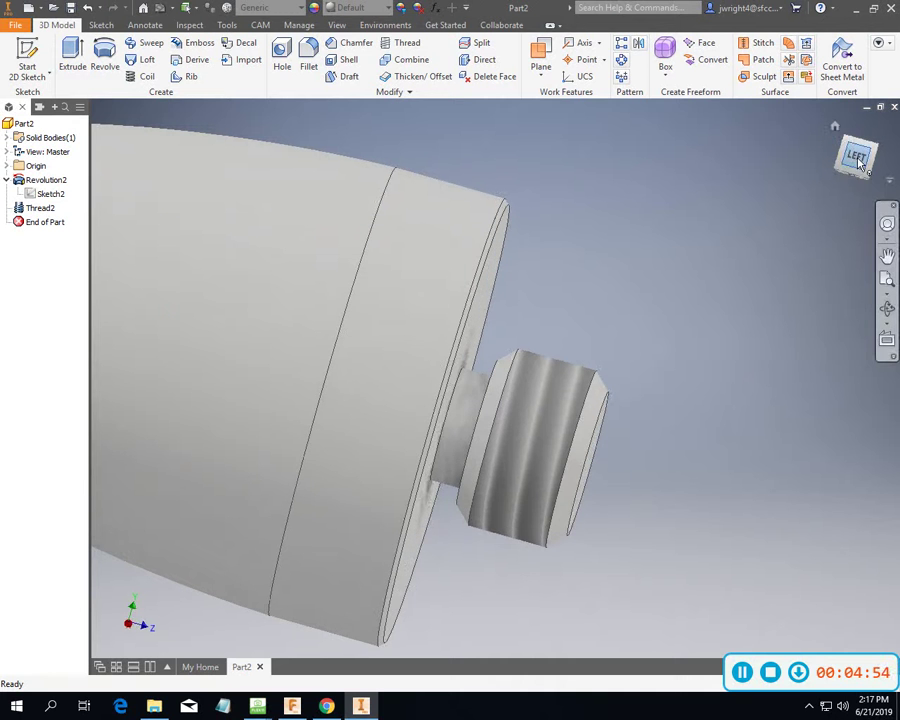
left_click(858, 158)
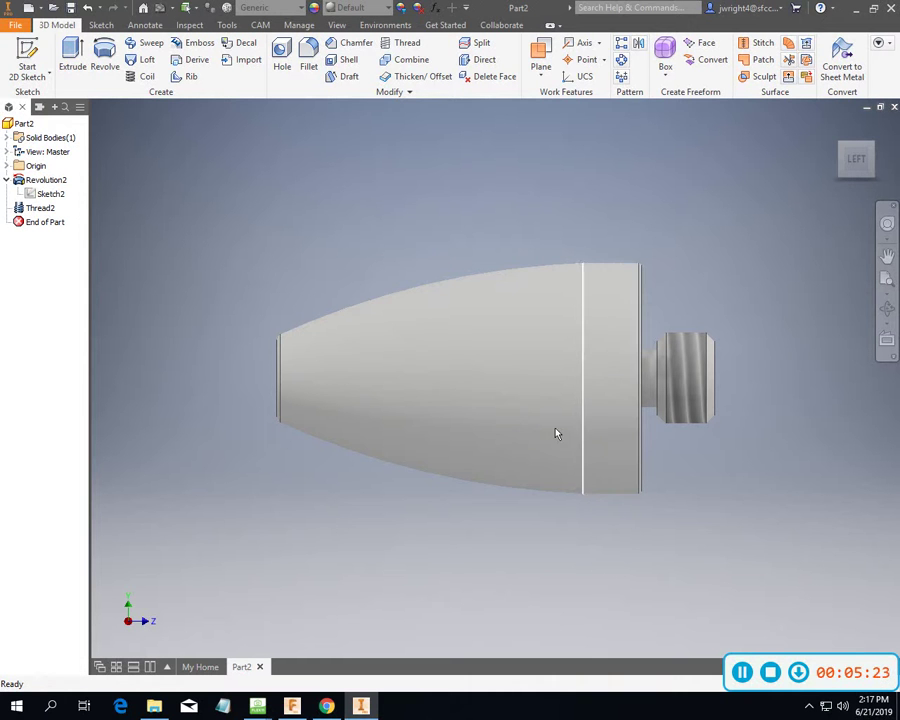
Reopen the revolved body's profile sketch for editing.
right_click(53, 197)
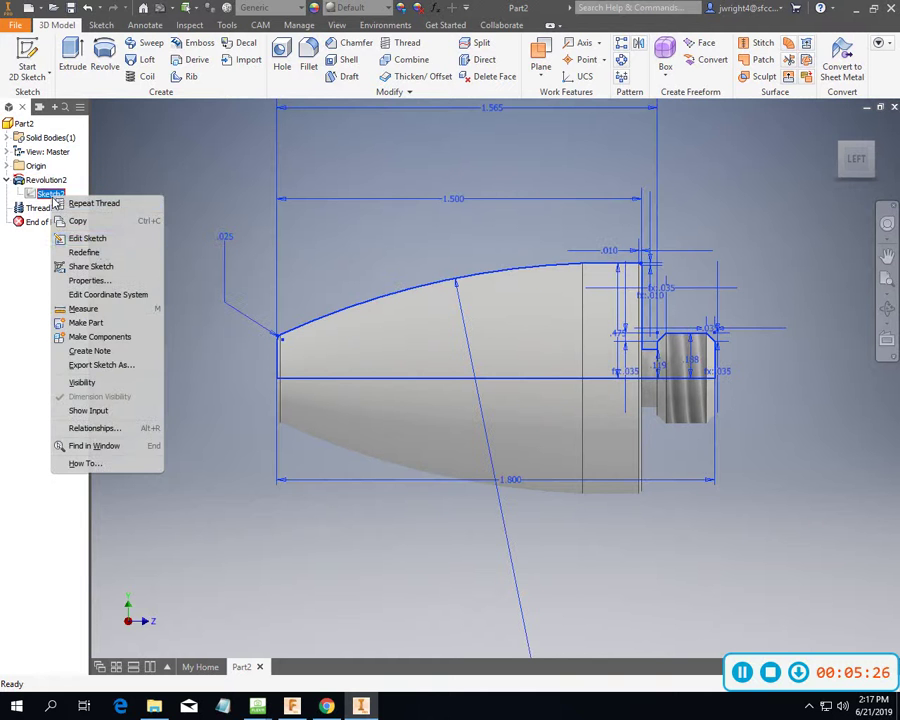
left_click(88, 239)
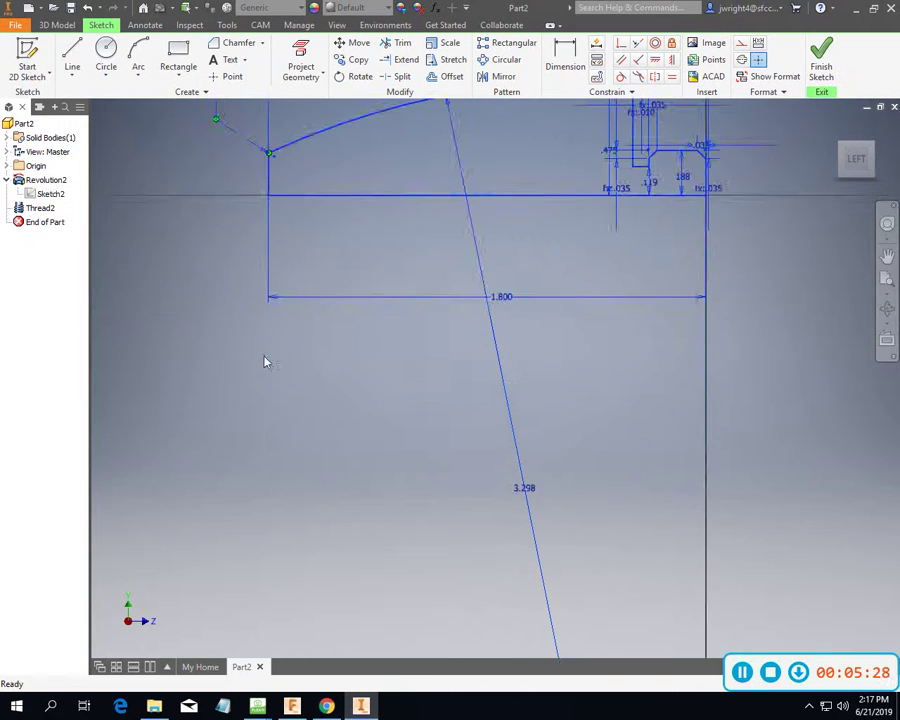
scroll(408, 381, "up", 5)
scroll(408, 381, "down", 5)
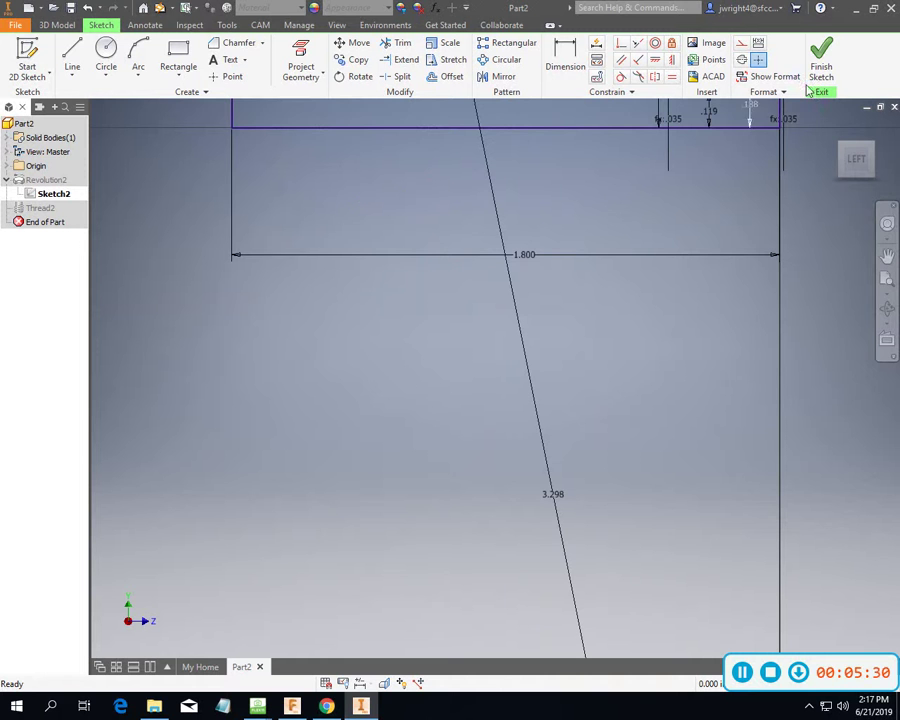
left_click(887, 256)
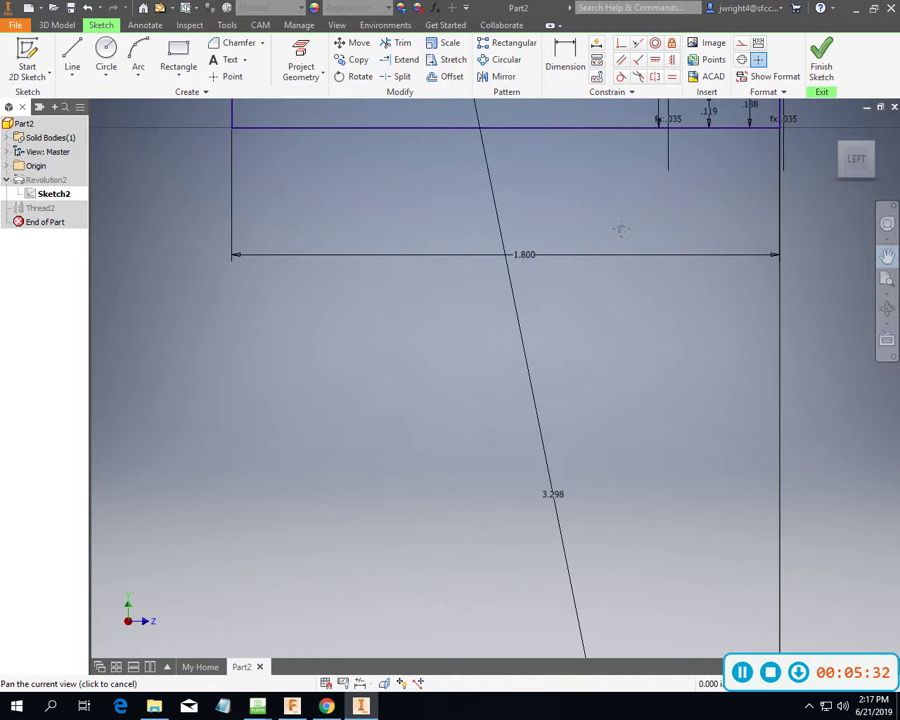
left_click_drag(620, 232, 636, 527)
Dimension the horizontal distance from the vertical nose line to the arc's rear endpoint as 1.375, and finish the sketch.
key("d")
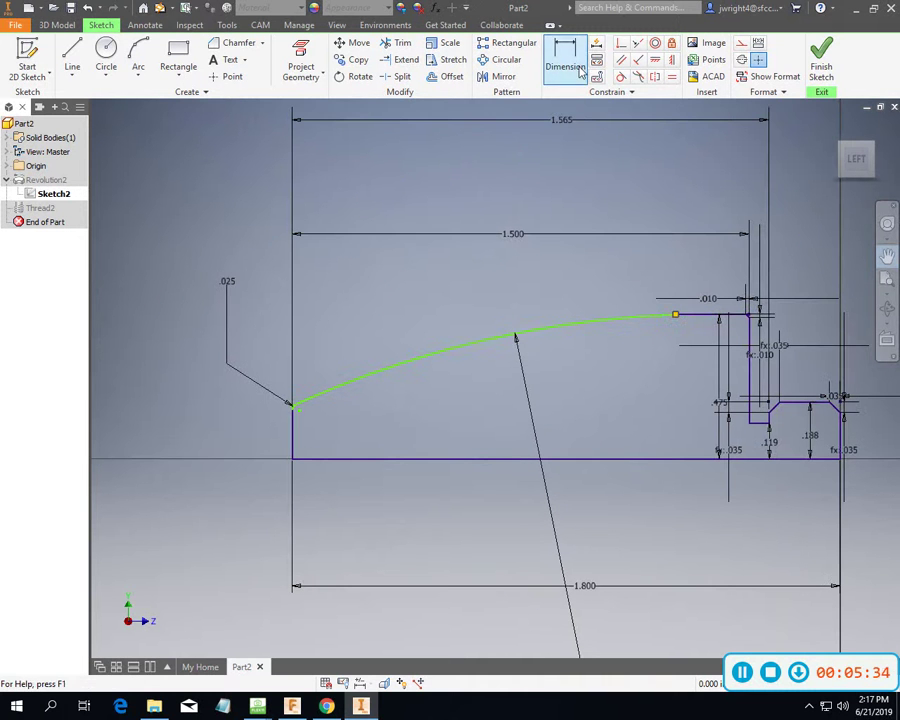
left_click(676, 317)
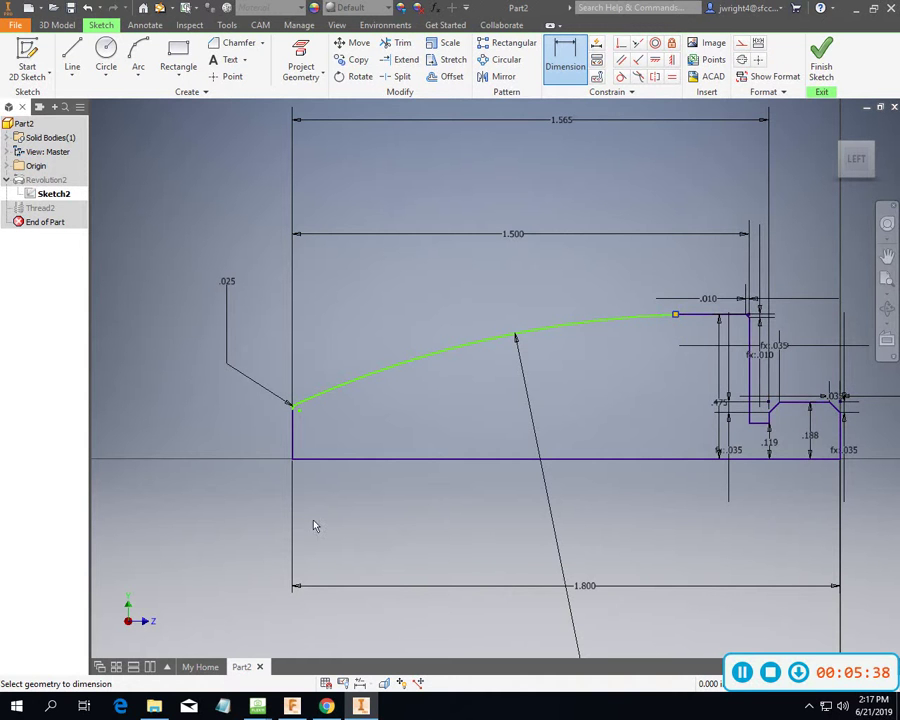
left_click(294, 452)
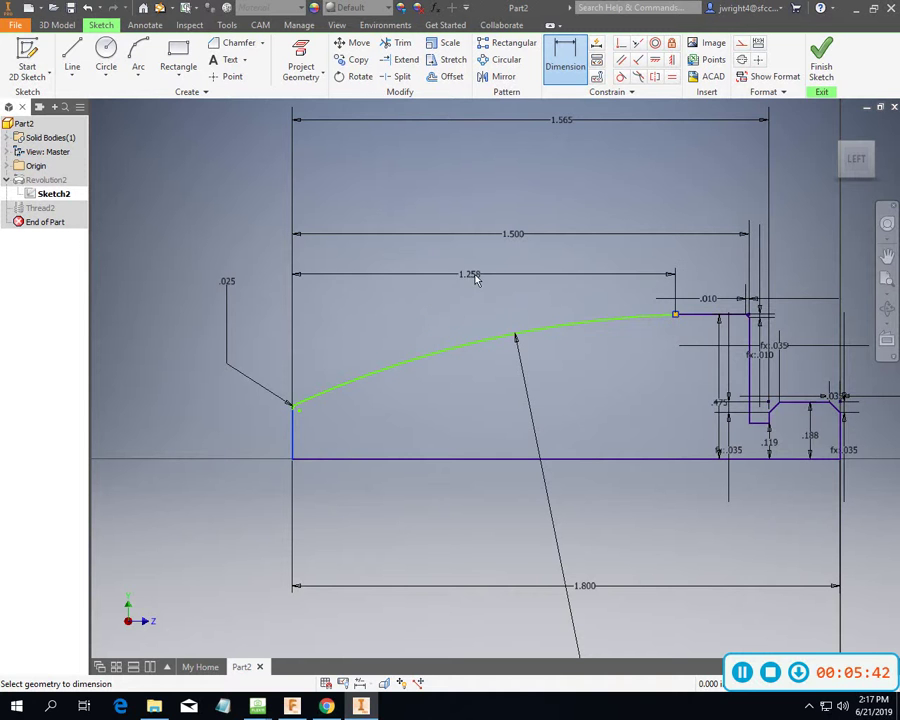
left_click(502, 281)
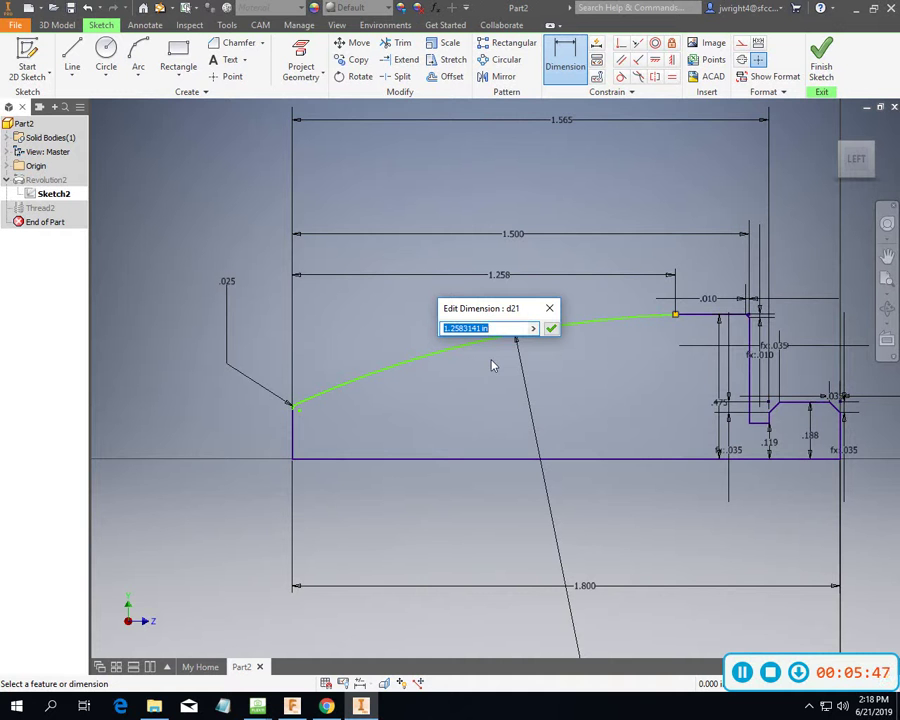
type("1.375")
key("Return")
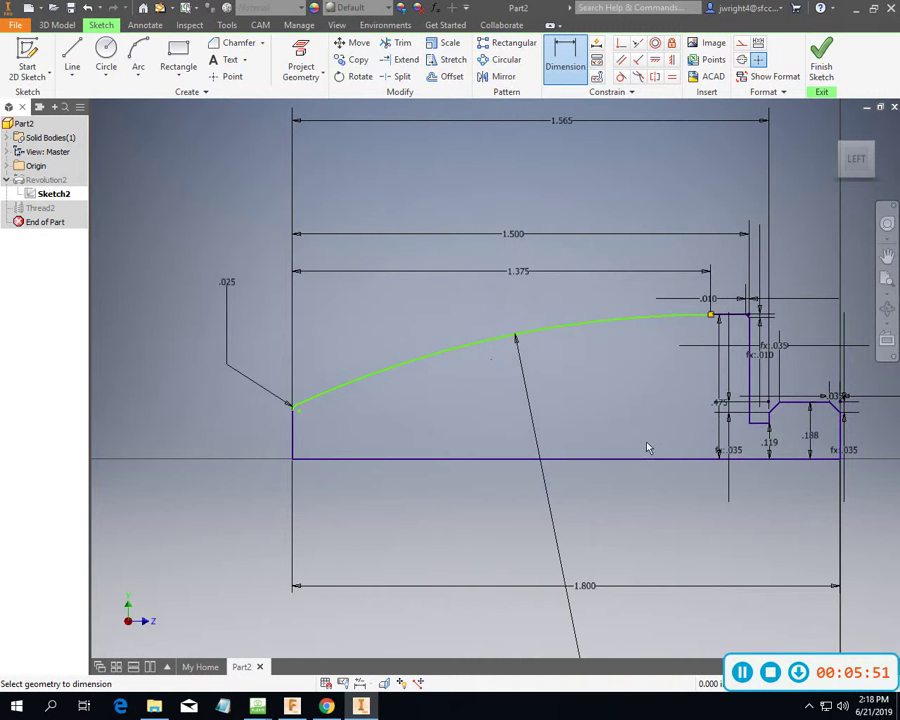
left_click(821, 60)
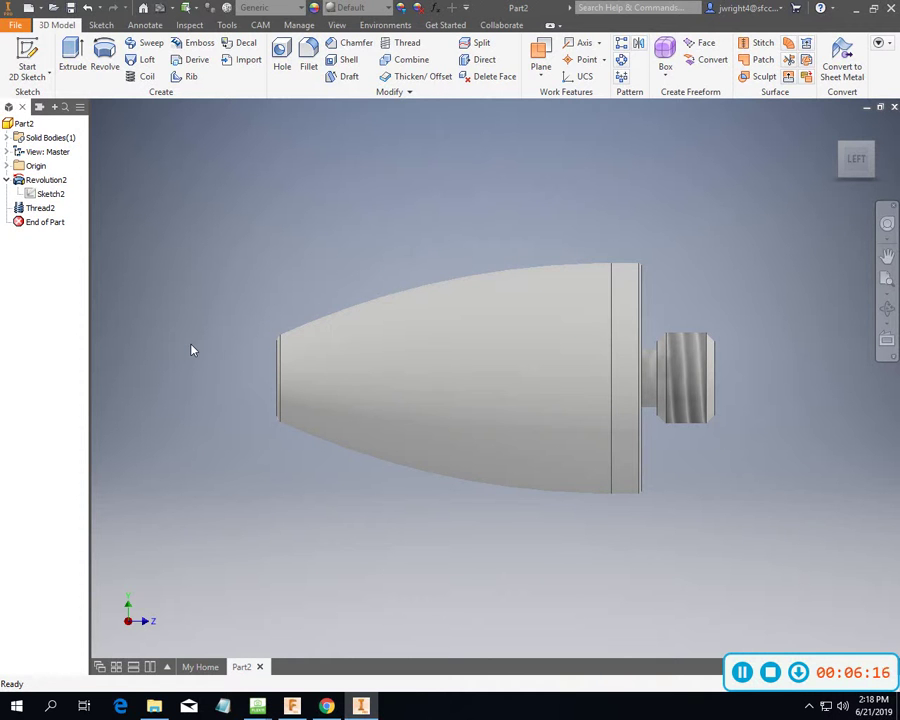
Start a CAM turning Profile operation and widen its settings pane so all parameters are readable.
scroll(193, 350, "up", 2)
scroll(193, 350, "down", 2)
scroll(193, 350, "up", 2)
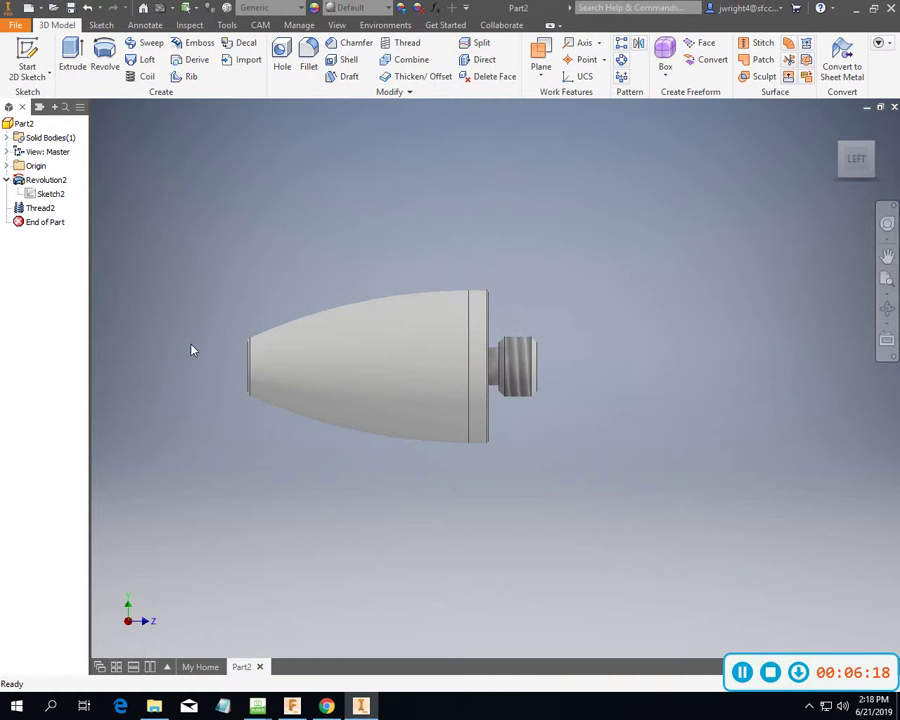
left_click(263, 25)
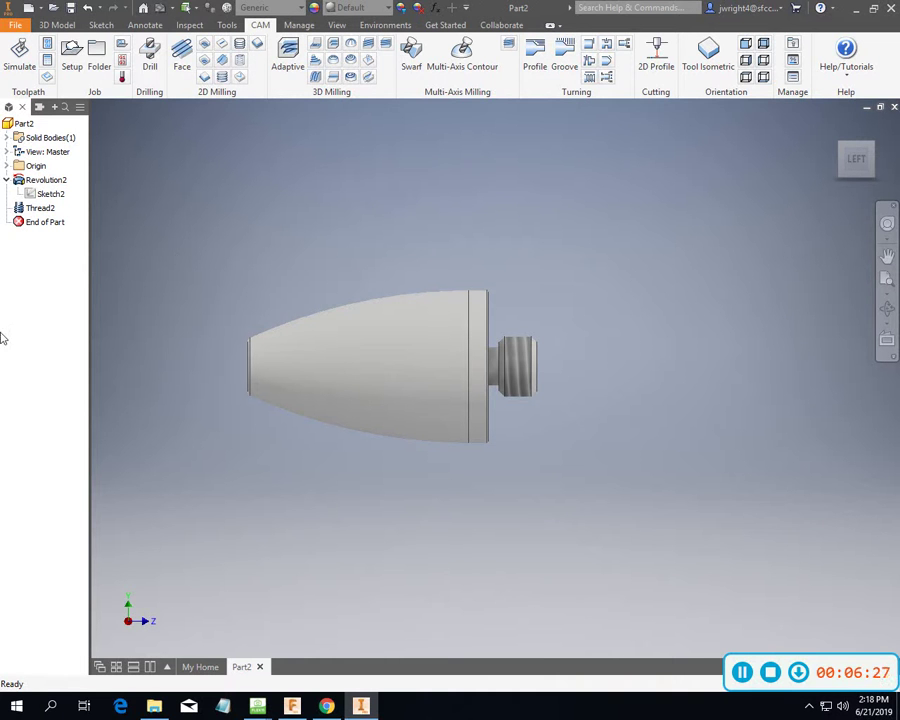
right_click(54, 273)
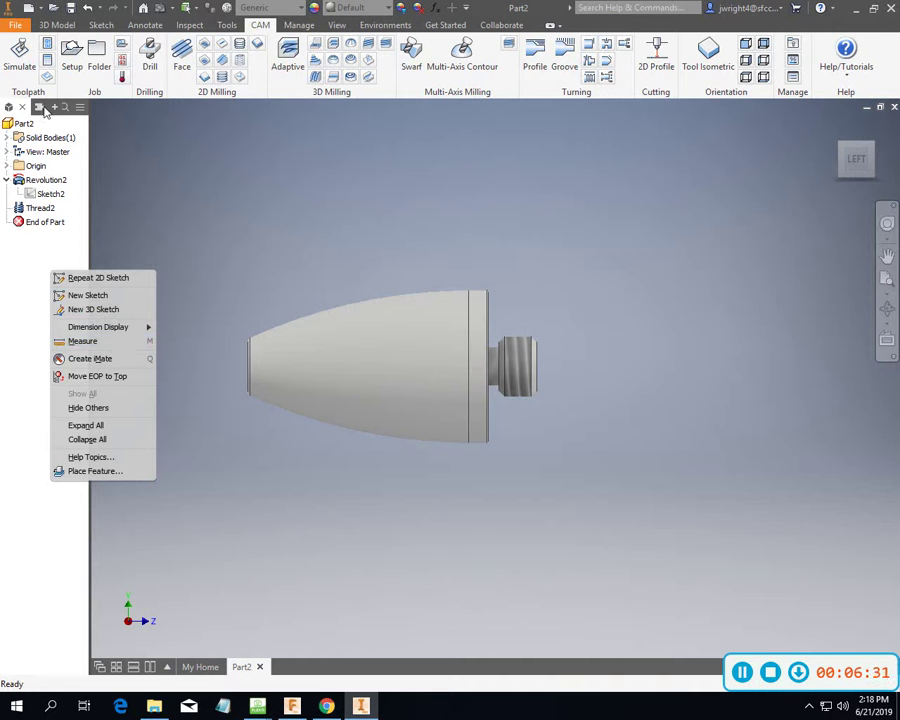
left_click(44, 112)
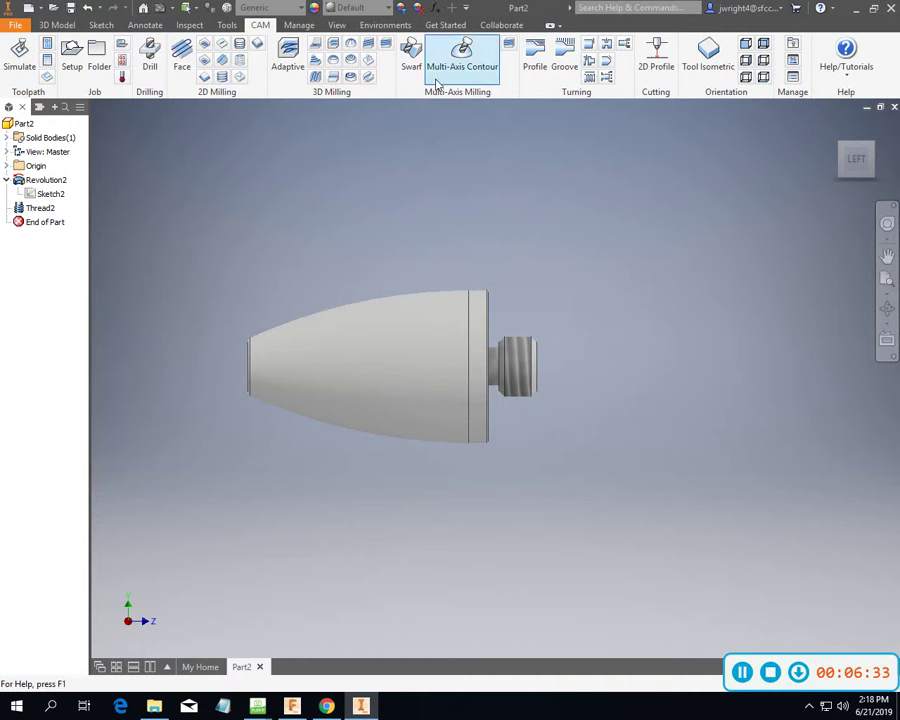
left_click(535, 62)
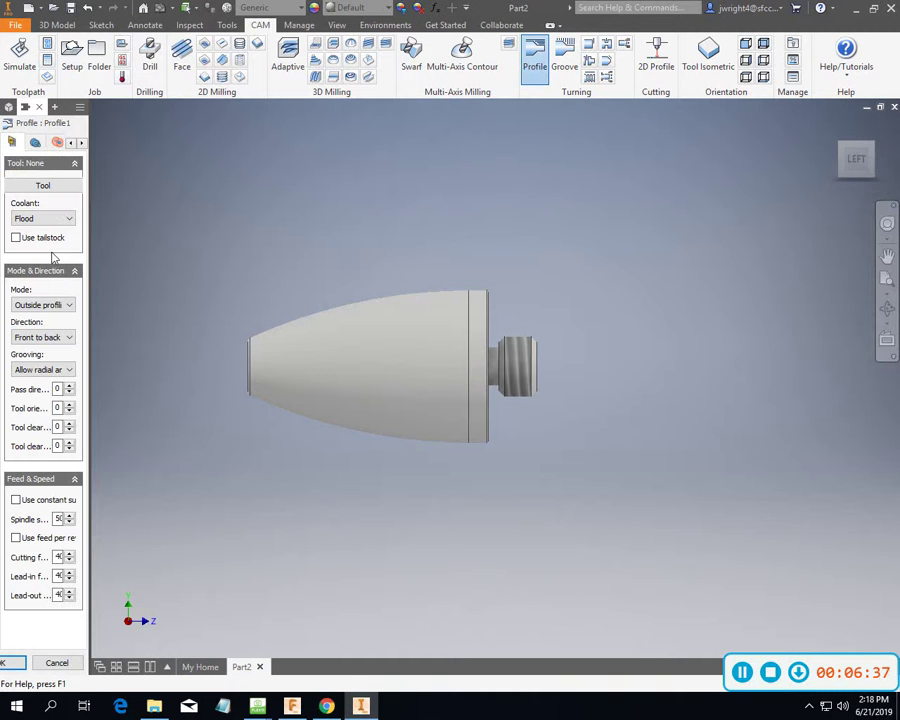
left_click_drag(86, 232, 201, 233)
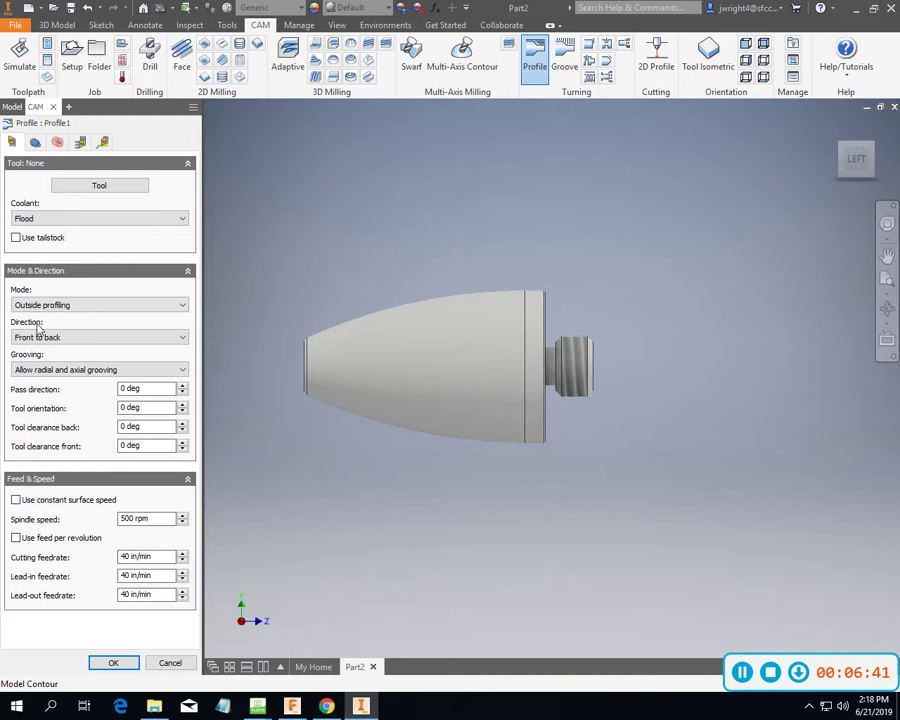
Browse the tool libraries for the profile operation and highlight the VNMT?T302 VNMT Right Hand tool in the Turning - Sample library.
left_click(116, 192)
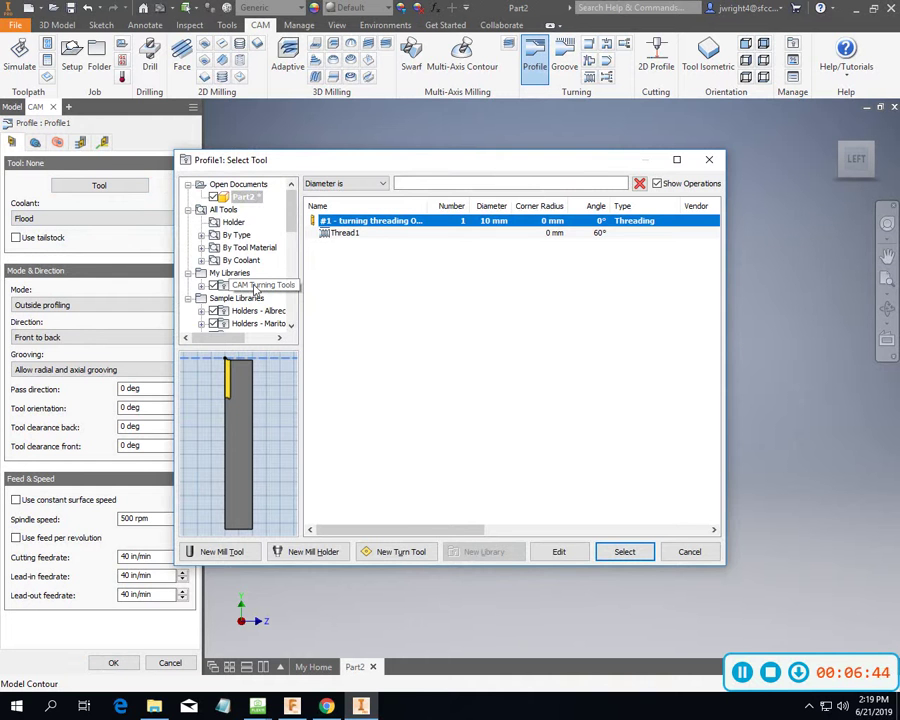
left_click(256, 287)
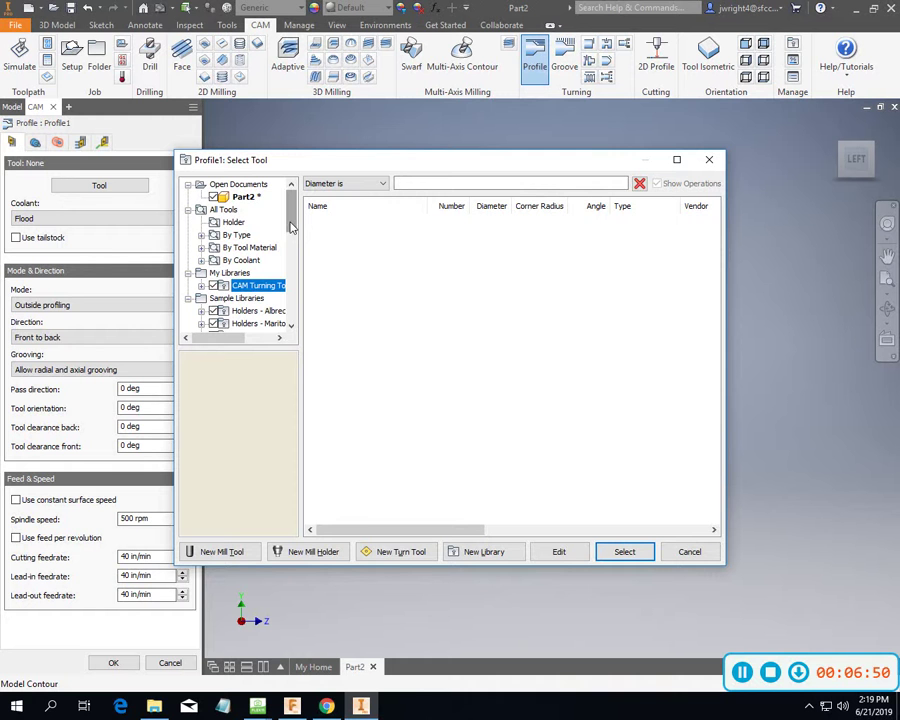
left_click(224, 210)
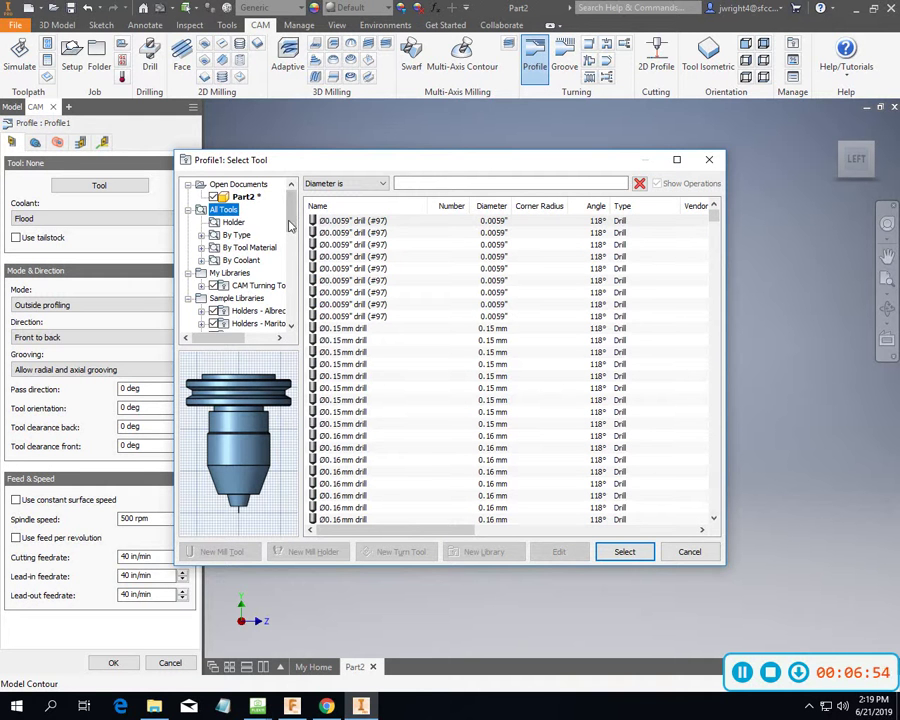
left_click_drag(290, 226, 302, 302)
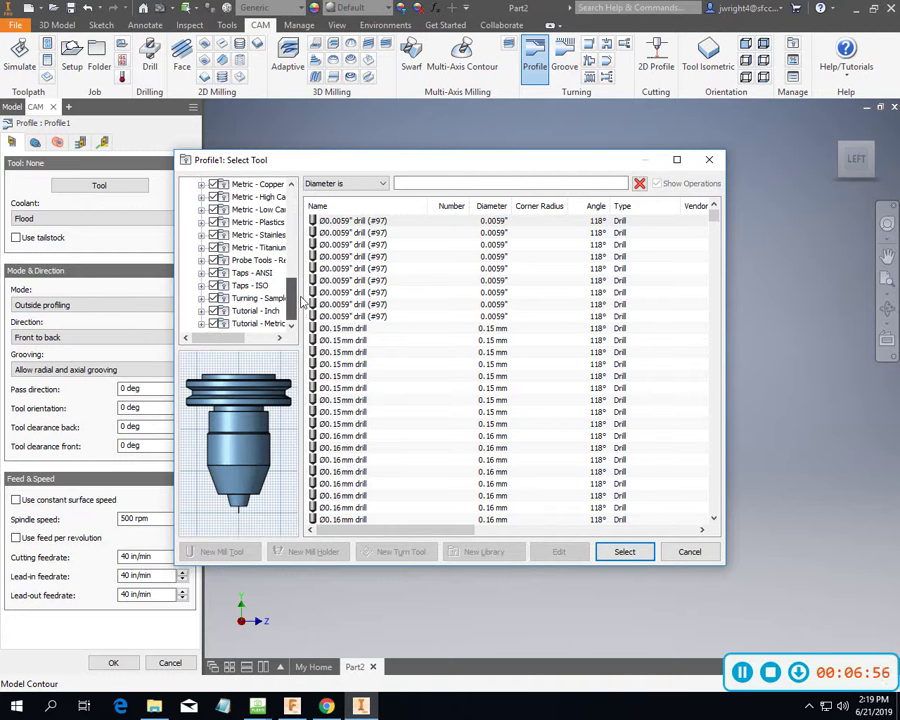
left_click(256, 298)
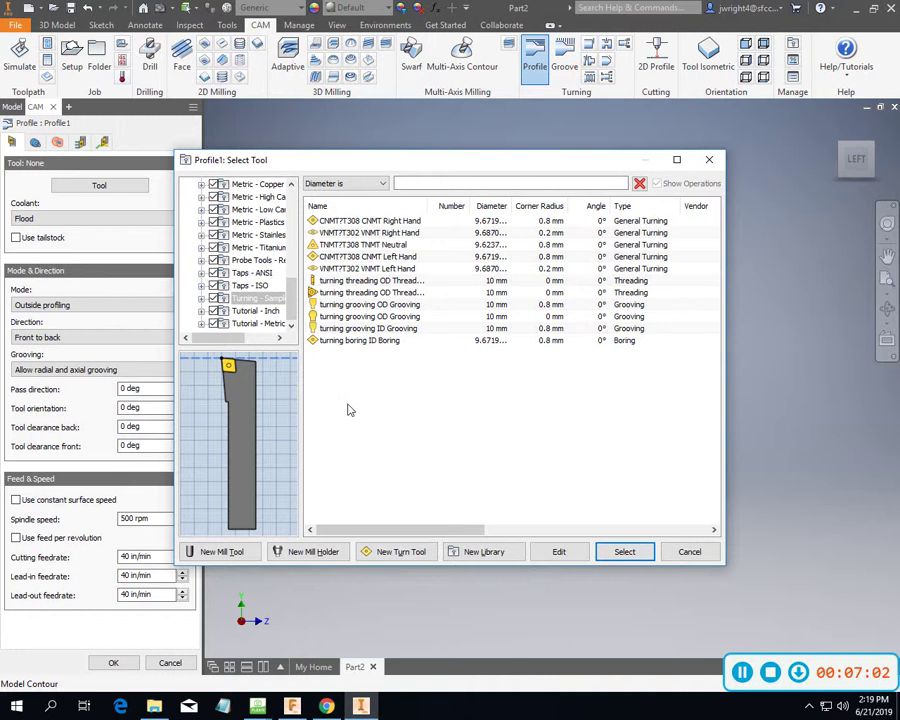
left_click(395, 234)
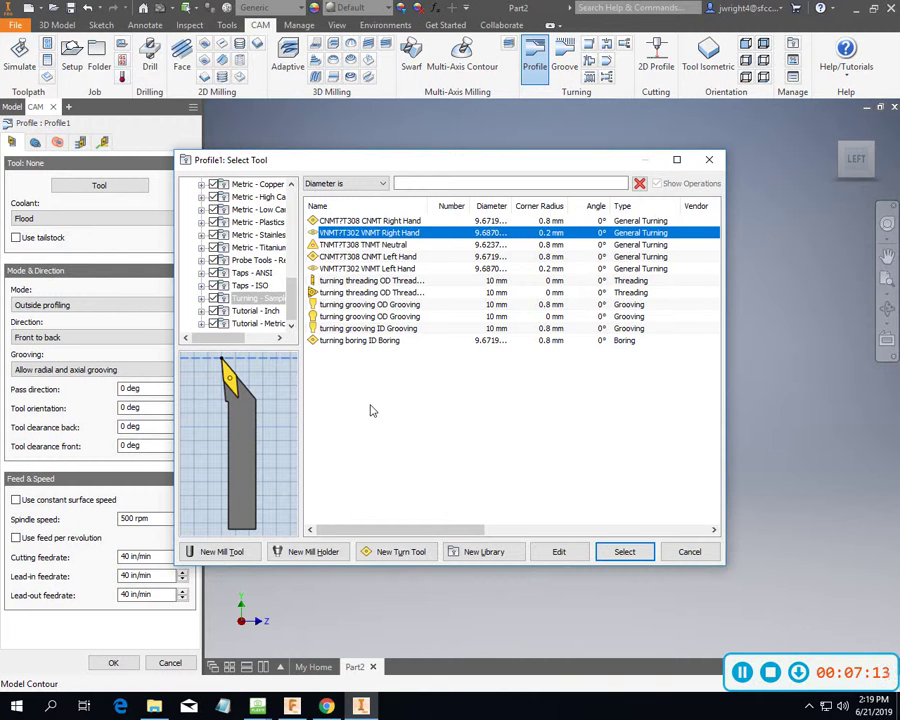
Edit the highlighted turning tool, setting its number to 1 and its insert shape to D = 55deg Diamond.
left_click(559, 551)
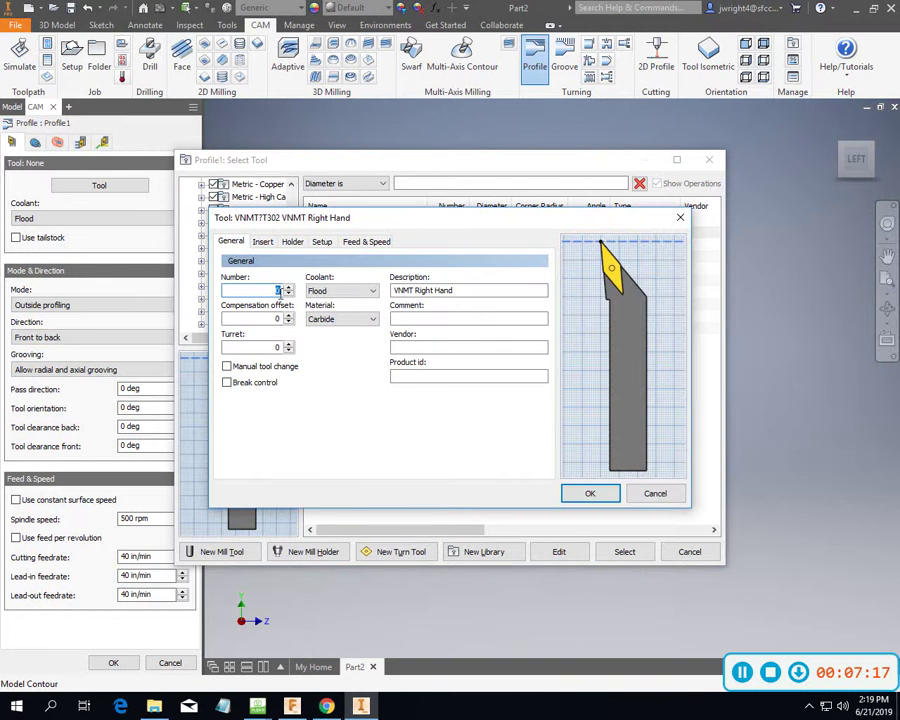
type("1")
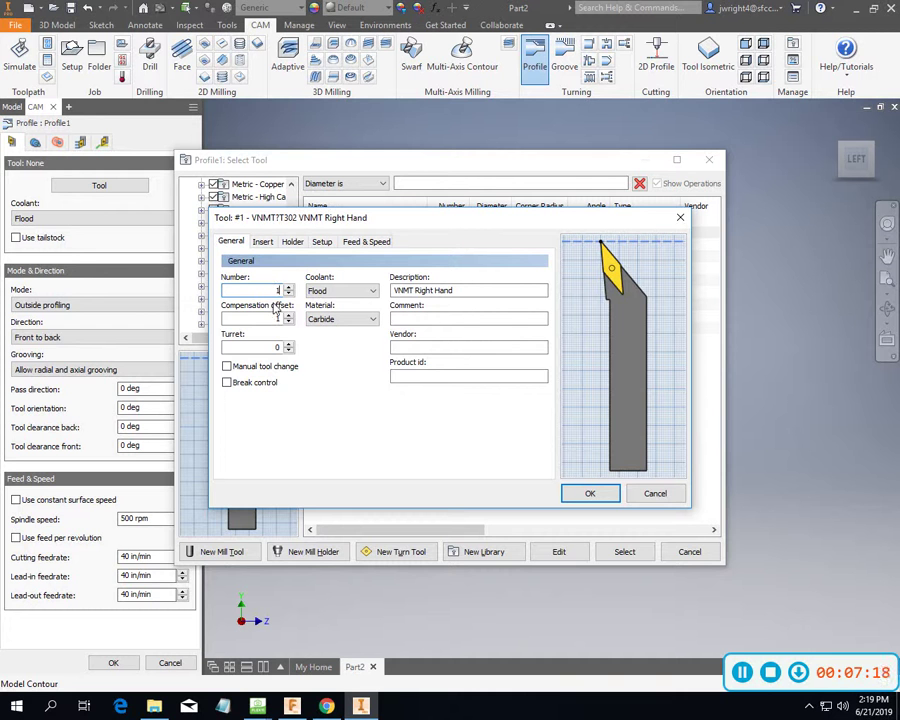
left_click(263, 243)
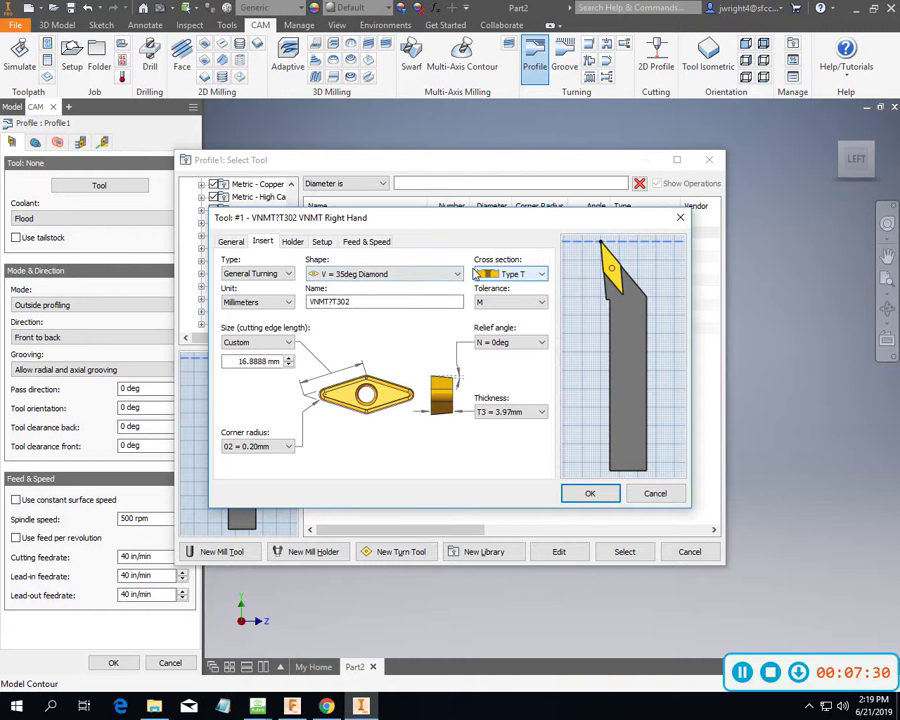
left_click(463, 275)
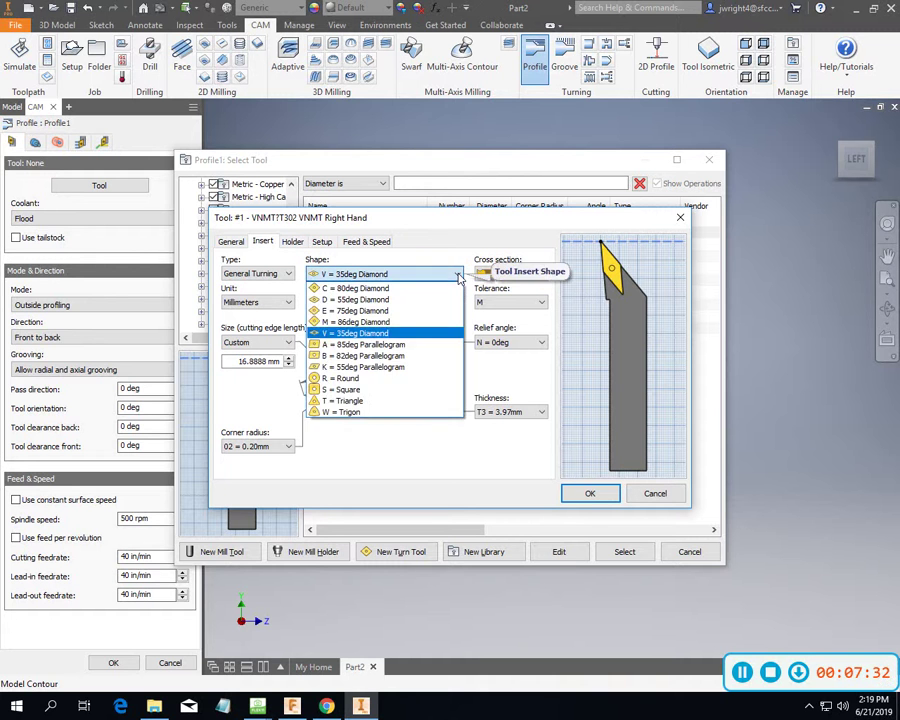
left_click(370, 299)
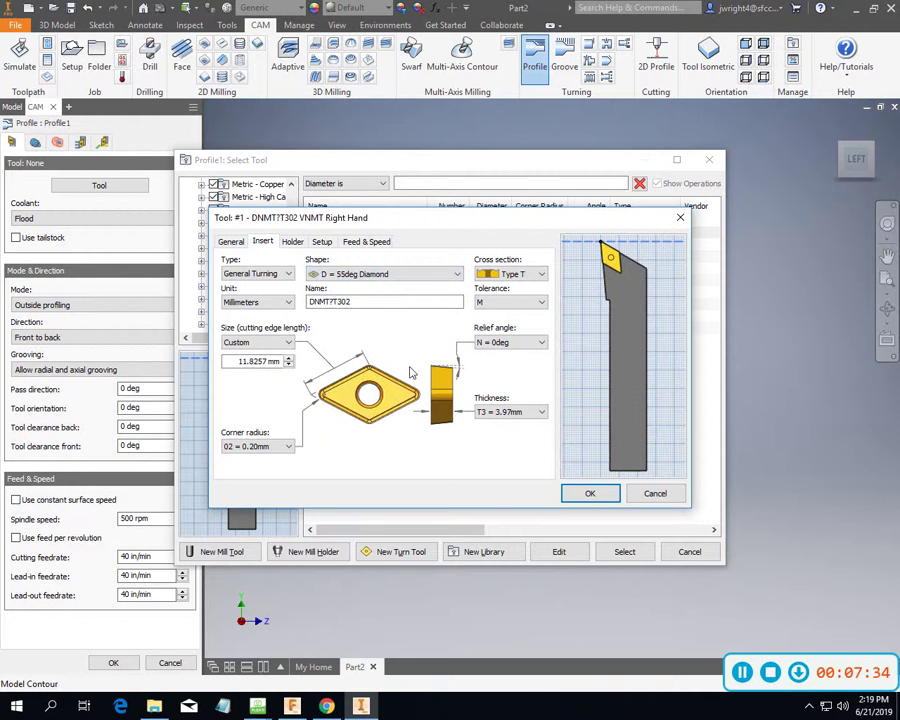
Check the insert's cross-section types, keeping Type T, and set the corner radius to 01 = 0.10mm.
left_click(546, 276)
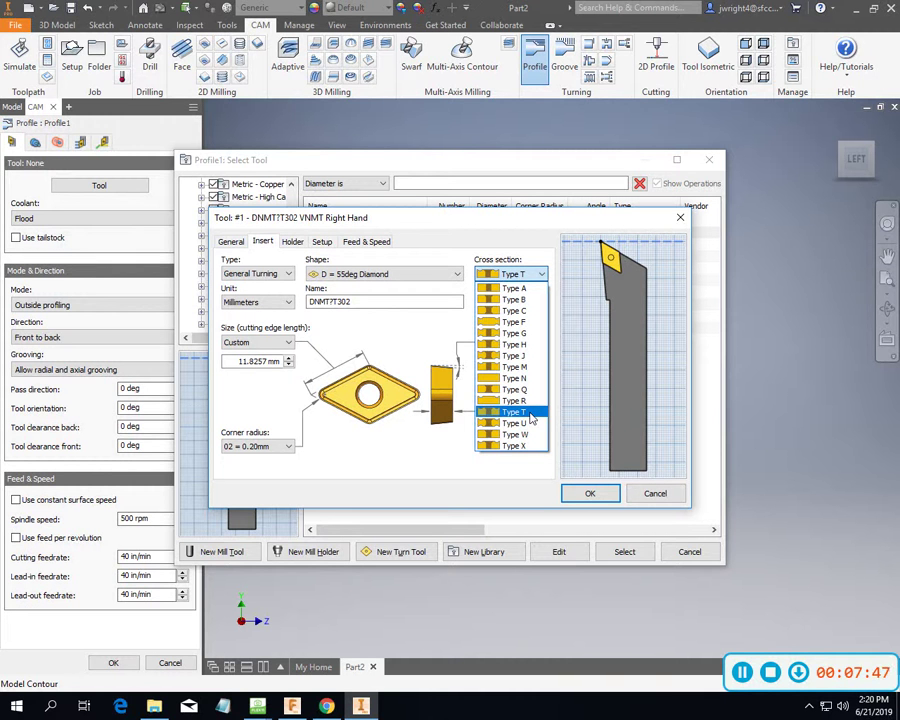
left_click(462, 459)
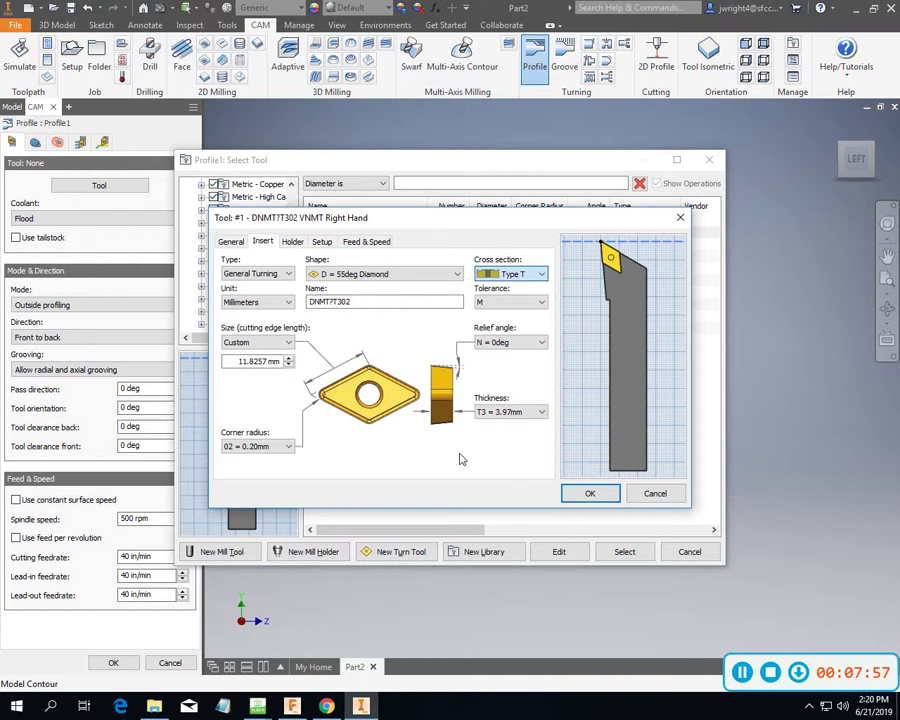
left_click(289, 448)
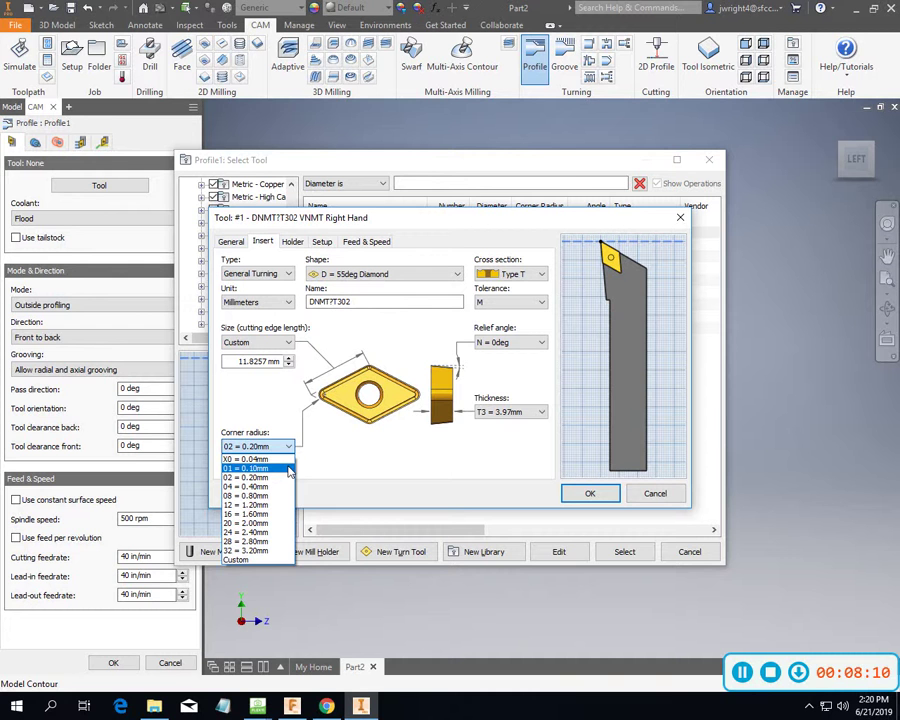
left_click(289, 468)
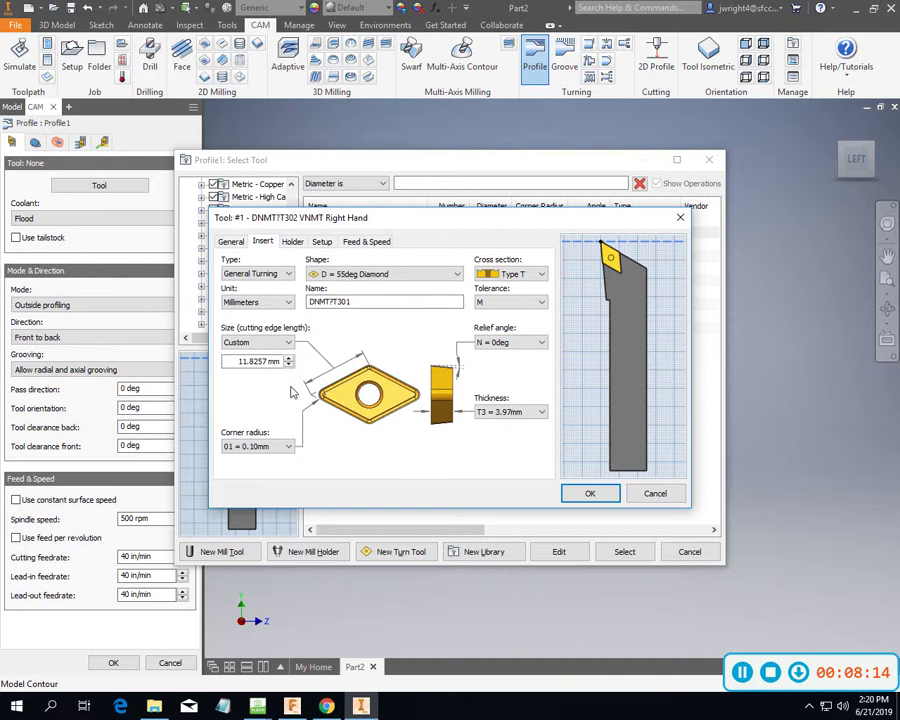
Review the tool's holder, setup, feed and speed, and general settings, and accept the tool edits.
left_click(292, 241)
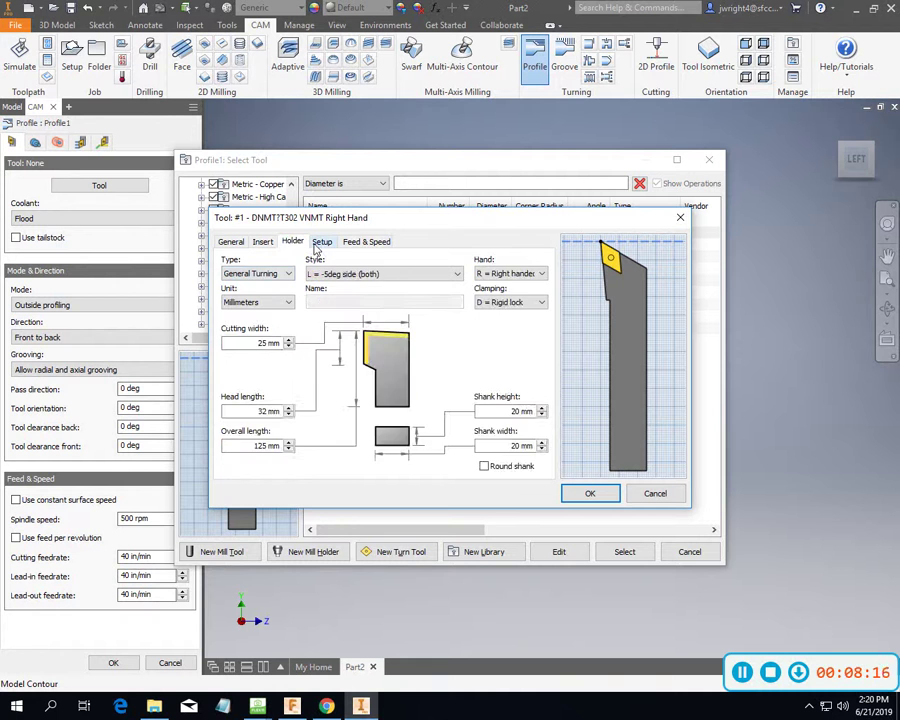
left_click(320, 243)
left_click(366, 242)
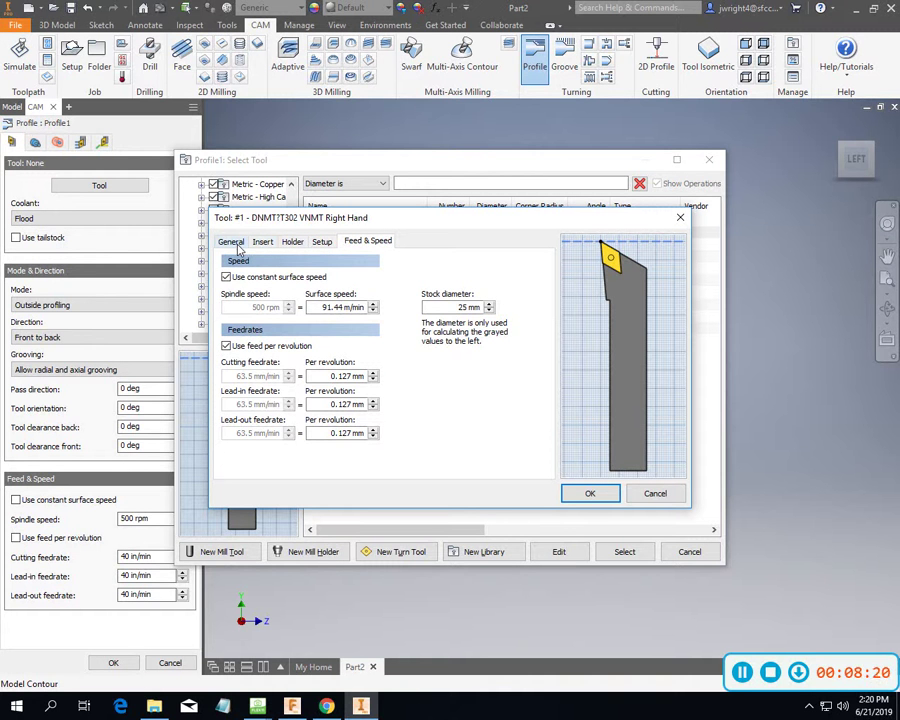
left_click(231, 242)
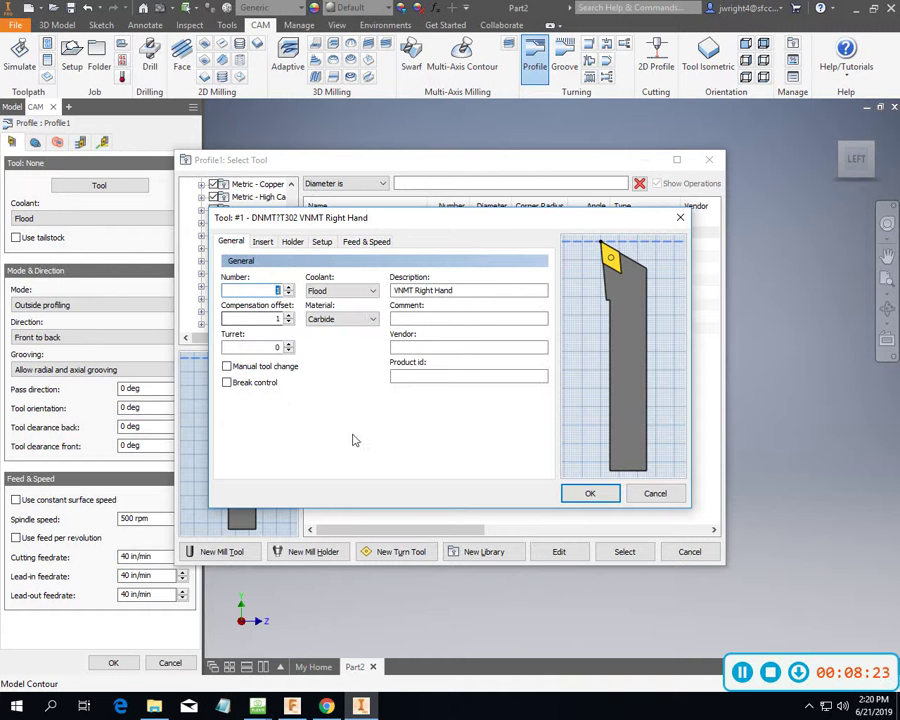
left_click(602, 497)
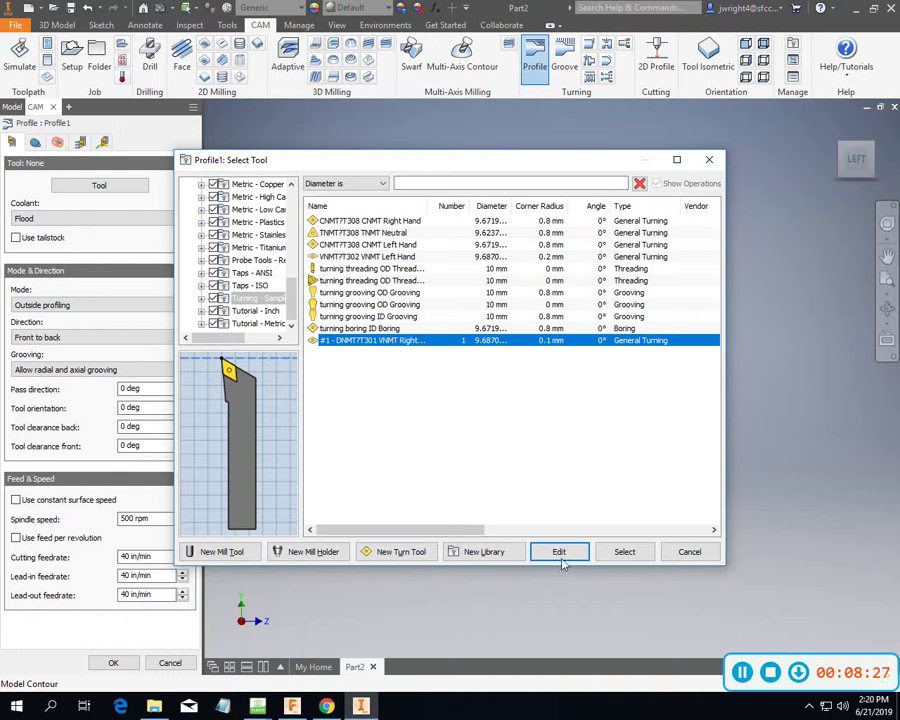
Assign the edited #1 DNMT turning tool to the profile operation and inspect its orientation beside the part.
left_click(623, 555)
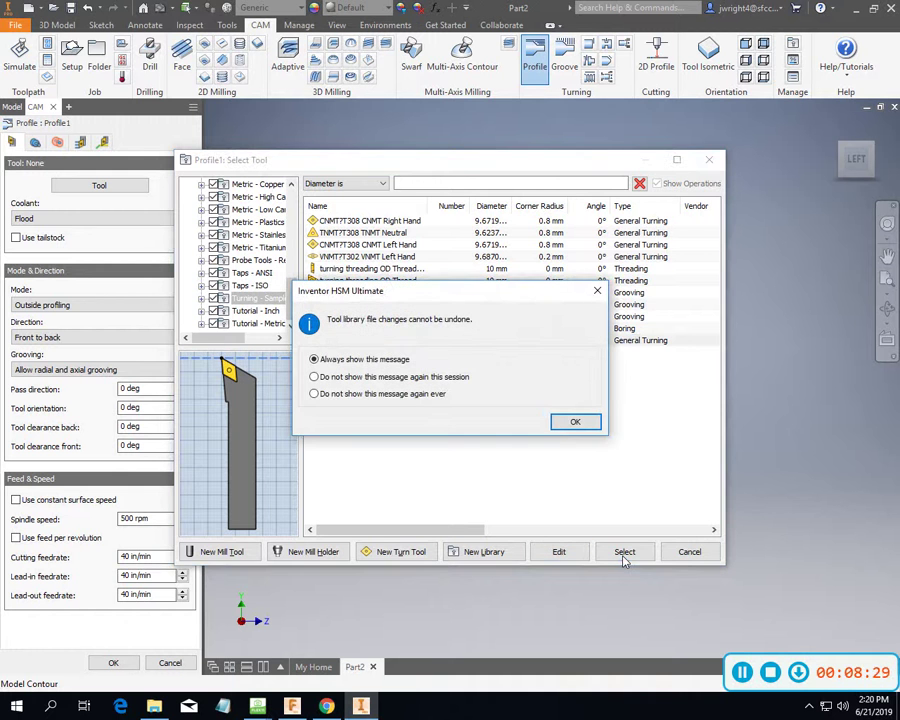
left_click(590, 421)
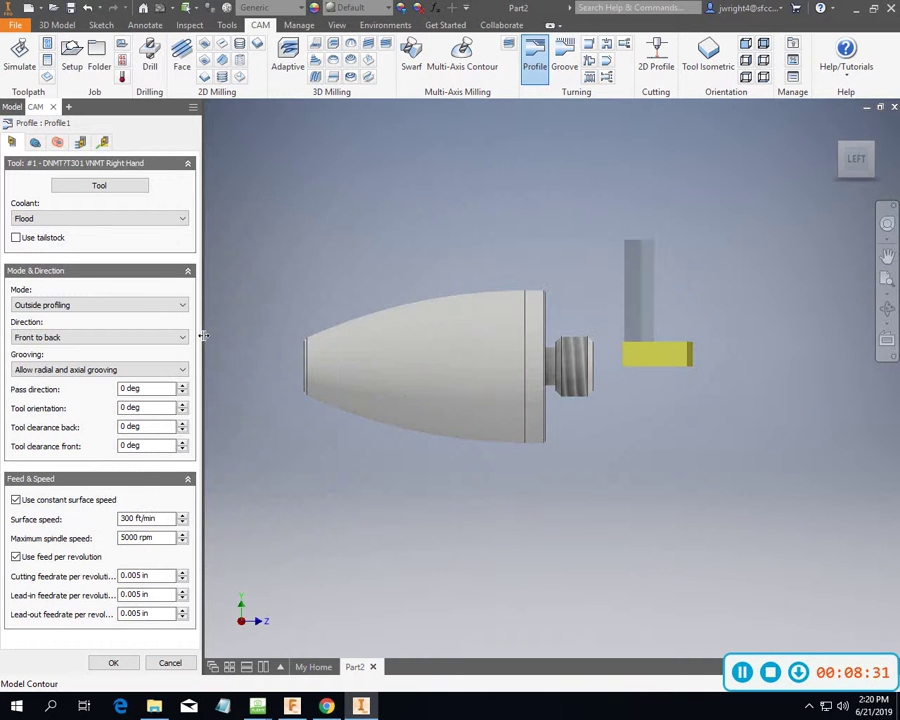
scroll(757, 317, "down", 4)
scroll(735, 331, "up", 7)
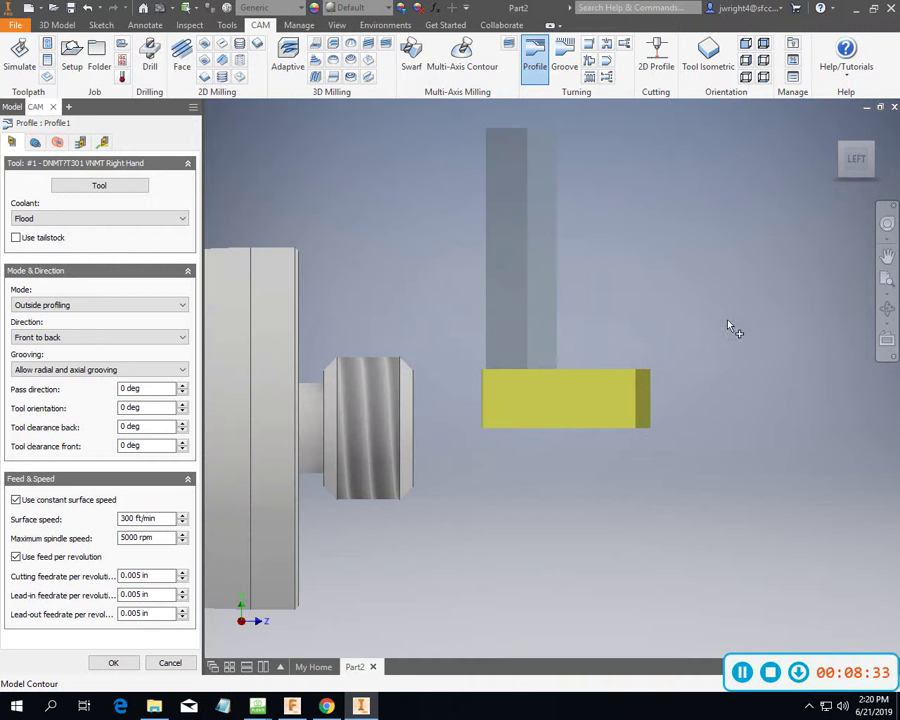
mouse_move(552, 378)
middle_mouse_down("shift")
mouse_move(615, 335)
mouse_move(645, 325)
mouse_move(660, 340)
middle_mouse_up("shift")
scroll(418, 470, "down", 5)
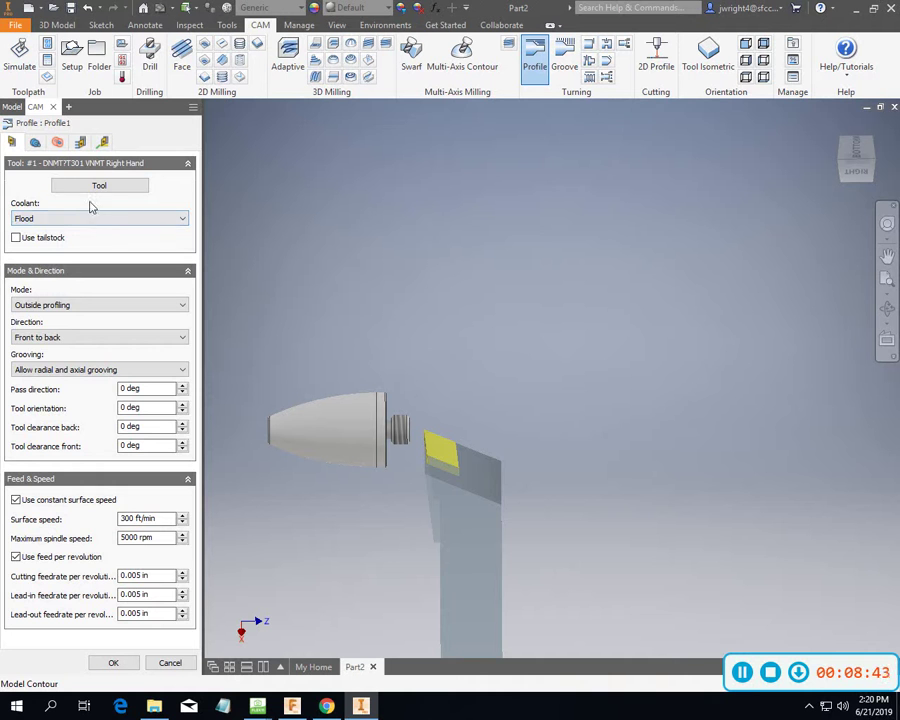
Review the profile operation's front and back limits and its clearance and radius settings, and accept the operation.
left_click(35, 142)
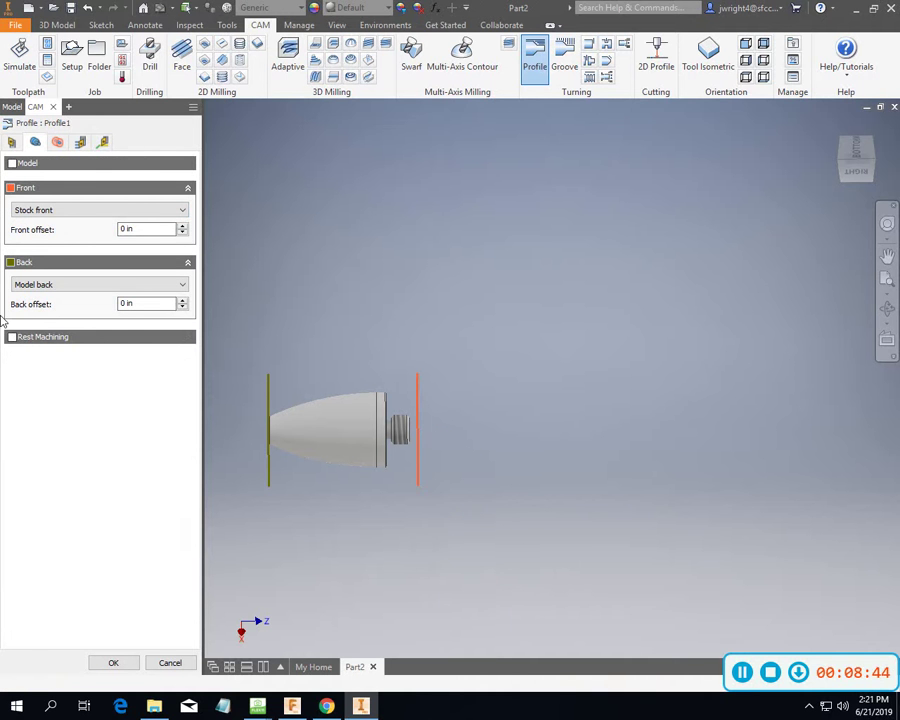
left_click(57, 142)
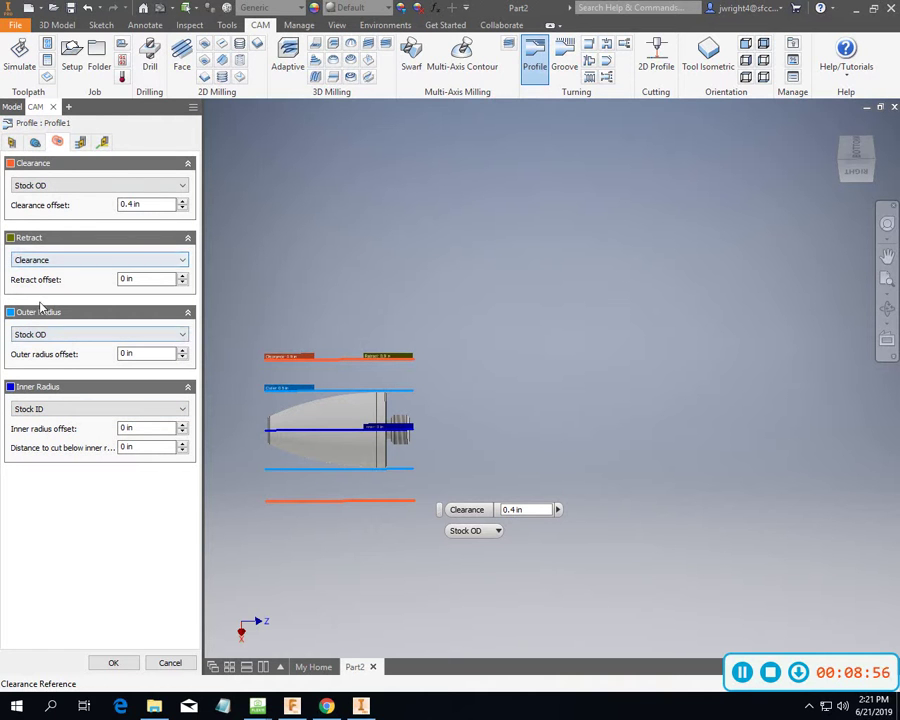
left_click(35, 142)
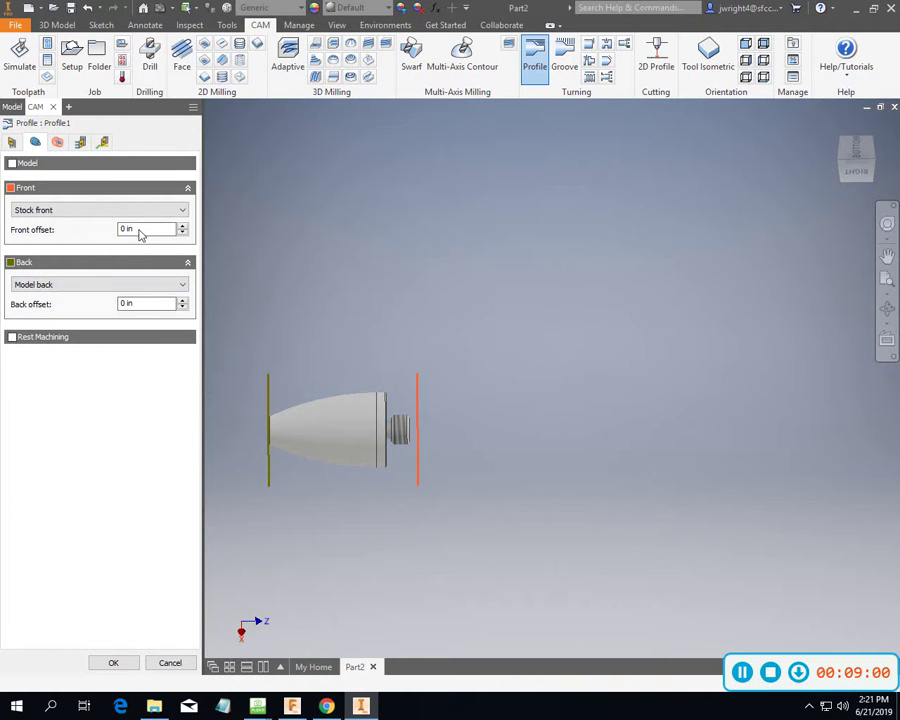
left_click(57, 142)
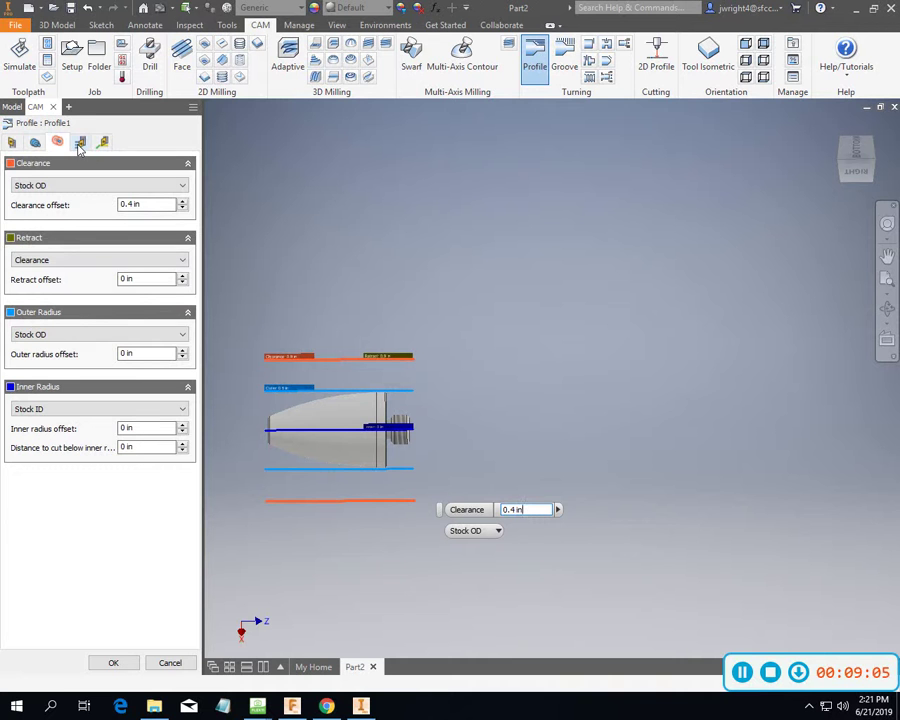
left_click(114, 662)
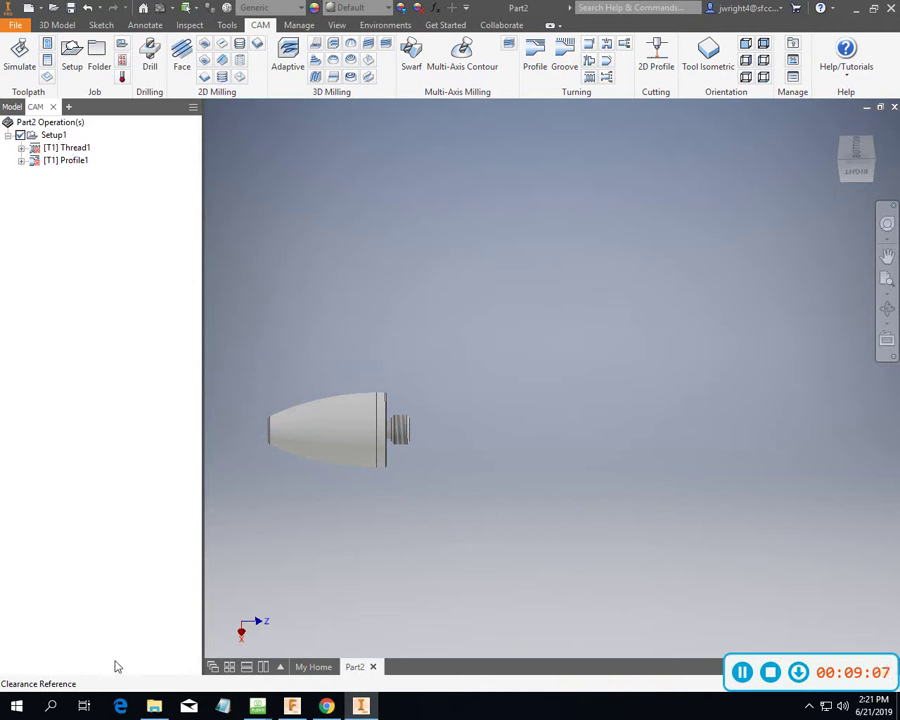
Delete the Thread1 operation from Setup1.
left_click(72, 151)
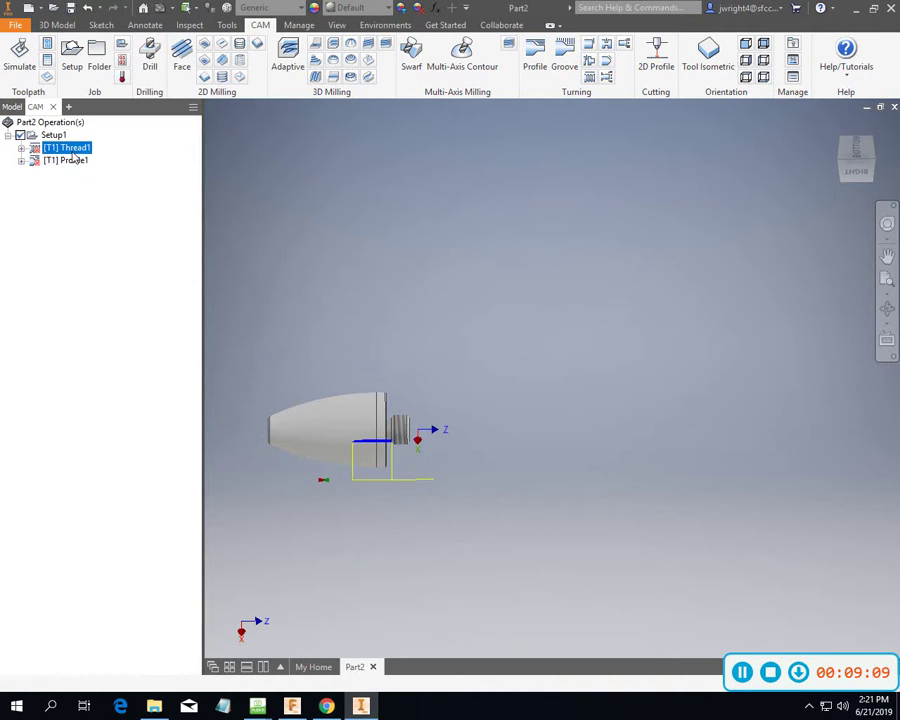
right_click(74, 148)
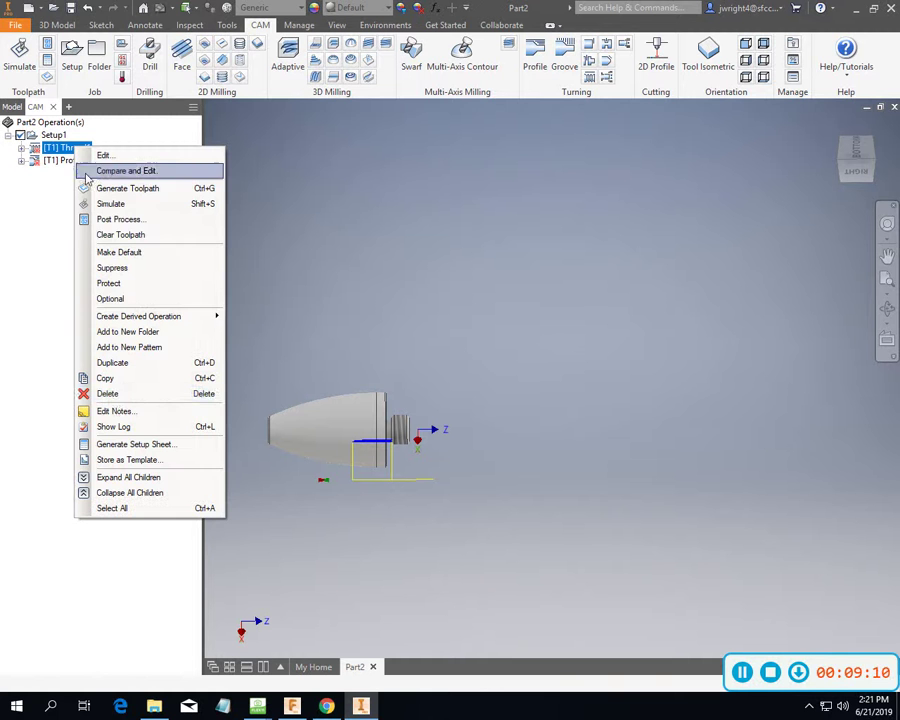
left_click(107, 394)
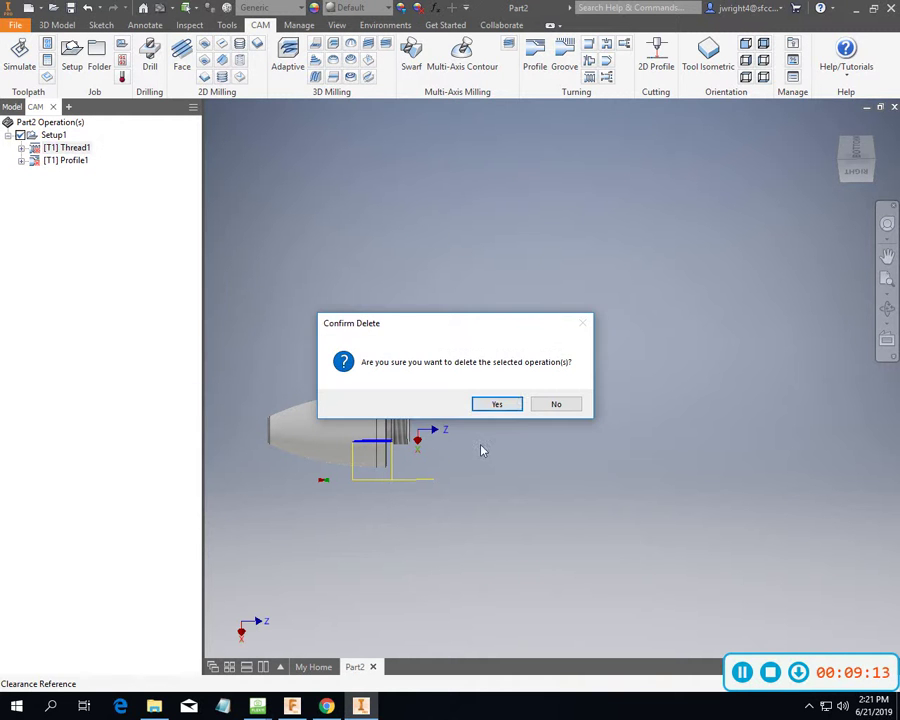
left_click(505, 401)
Edit Setup1, clearing its missing reference selections and keeping Turning or mill/turn as the operation type.
double_click(57, 137)
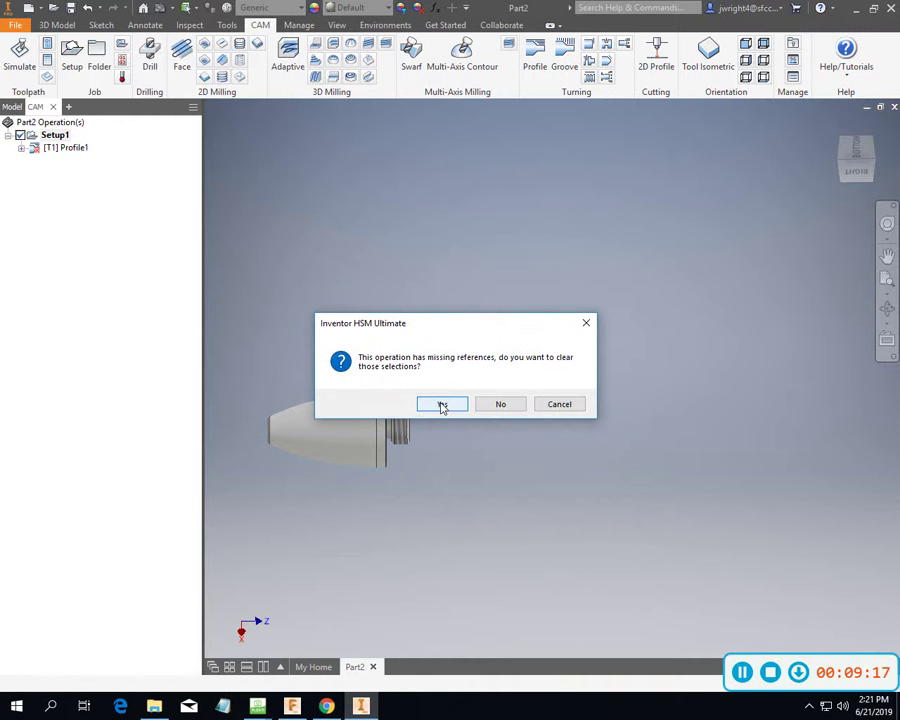
left_click(442, 405)
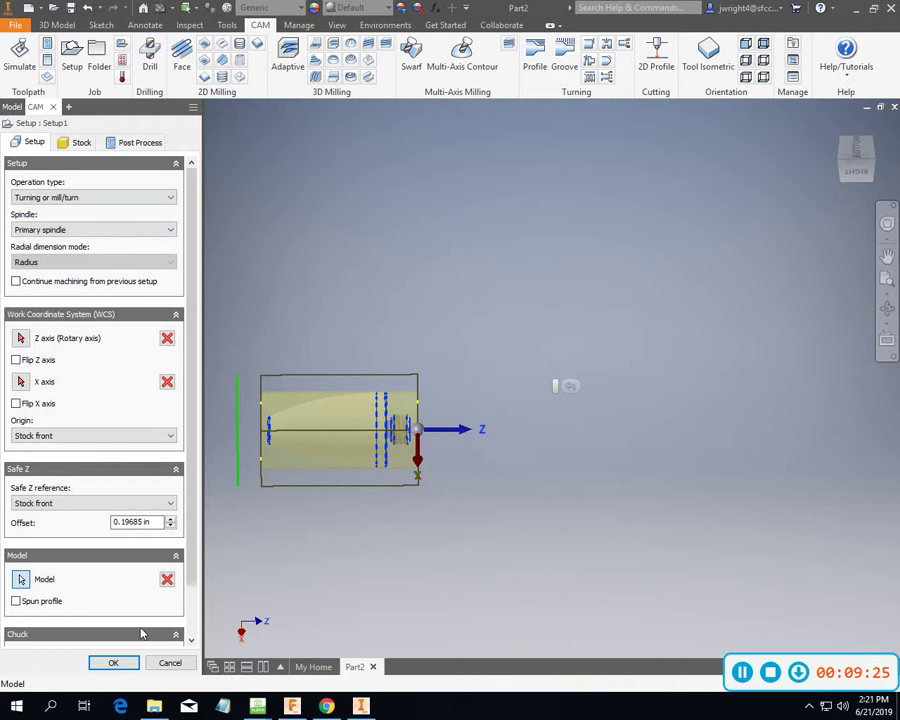
left_click(869, 183)
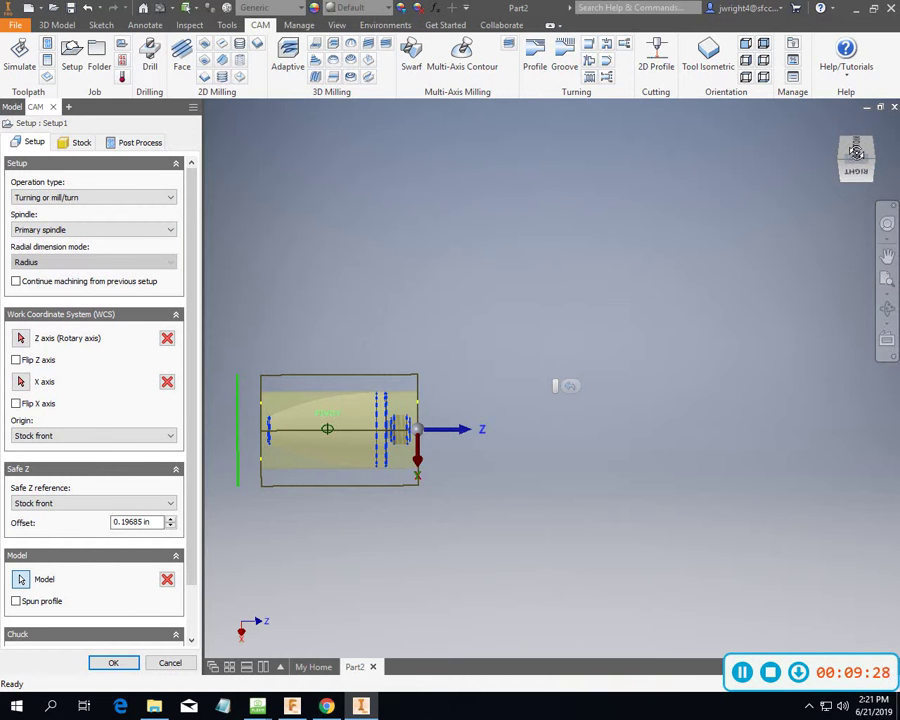
mouse_move(866, 172)
left_mouse_down()
mouse_move(884, 150)
mouse_move(860, 168)
left_mouse_up()
scroll(332, 428, "down", 2)
scroll(332, 428, "up", 5)
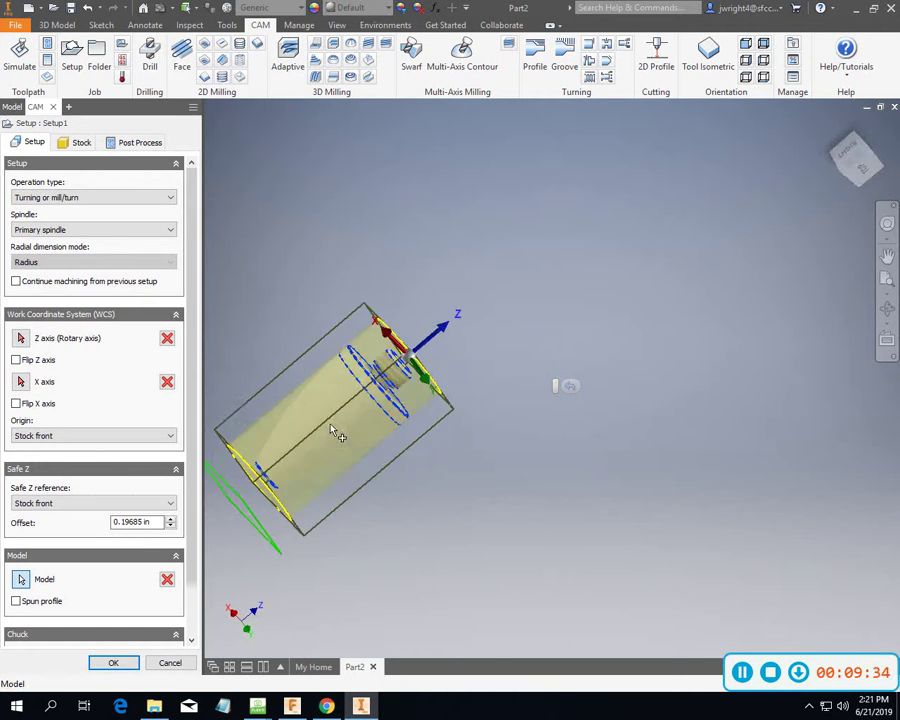
scroll(332, 428, "down", 5)
scroll(335, 430, "up", 2)
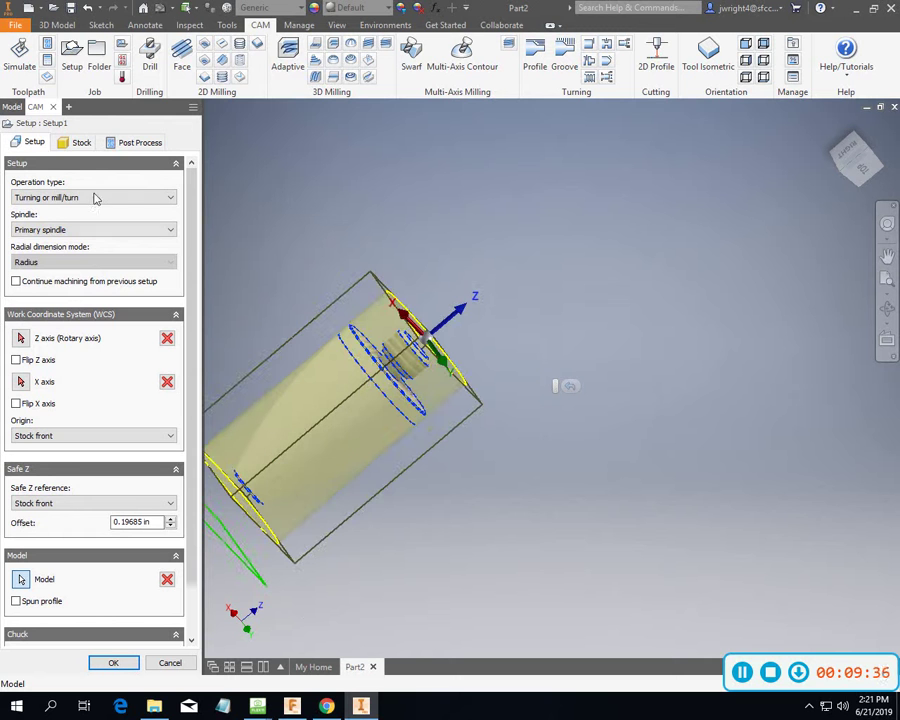
left_click(170, 199)
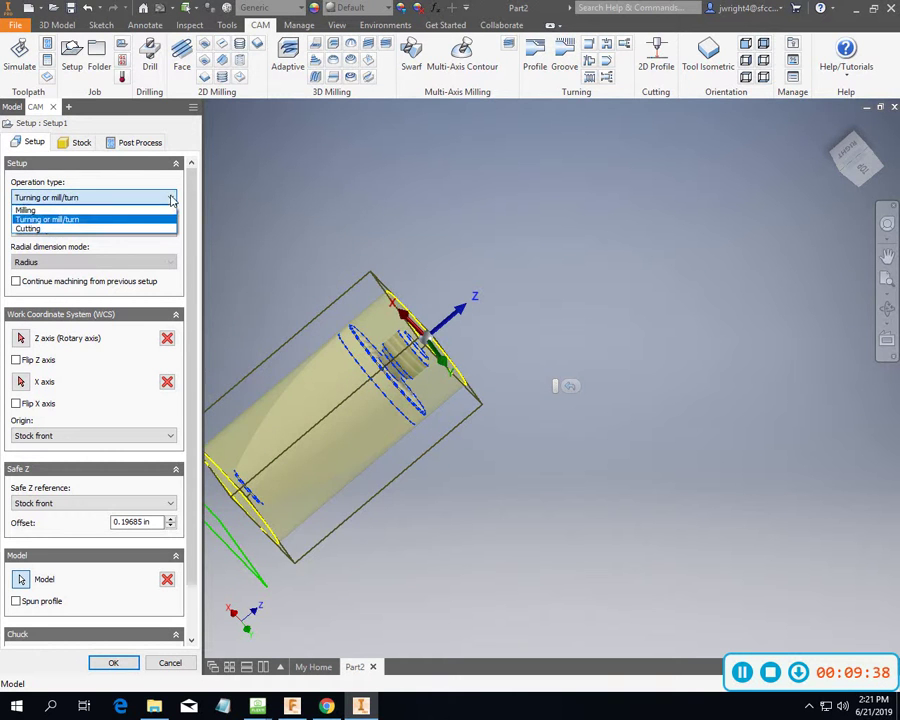
left_click(60, 219)
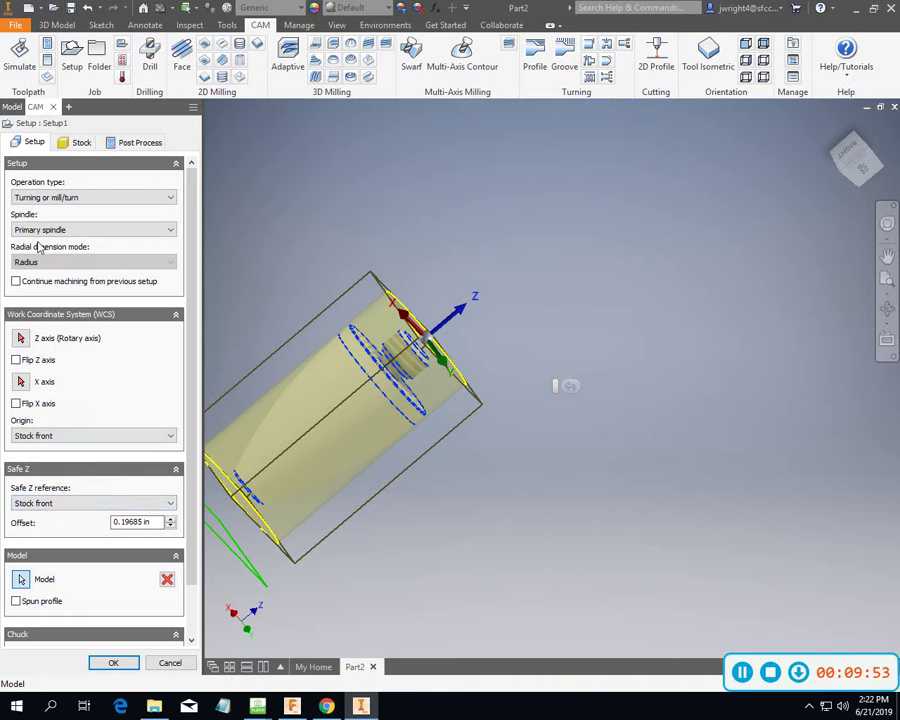
Position the model in the fixed size cylinder stock by Offset from front, with an offset of .05 in.
left_click(75, 142)
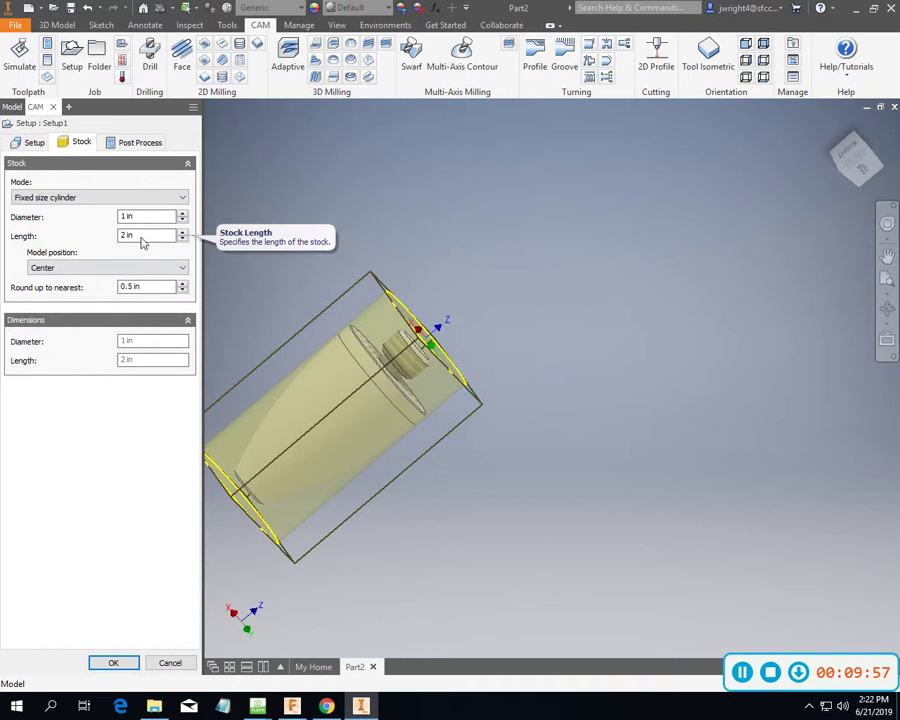
left_click(145, 287)
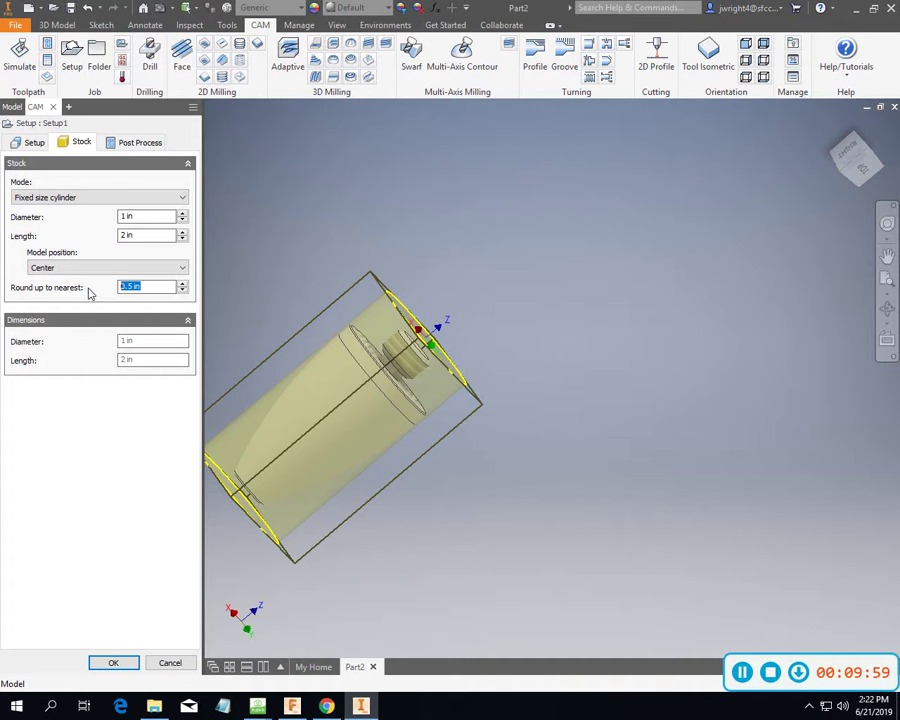
left_click(183, 268)
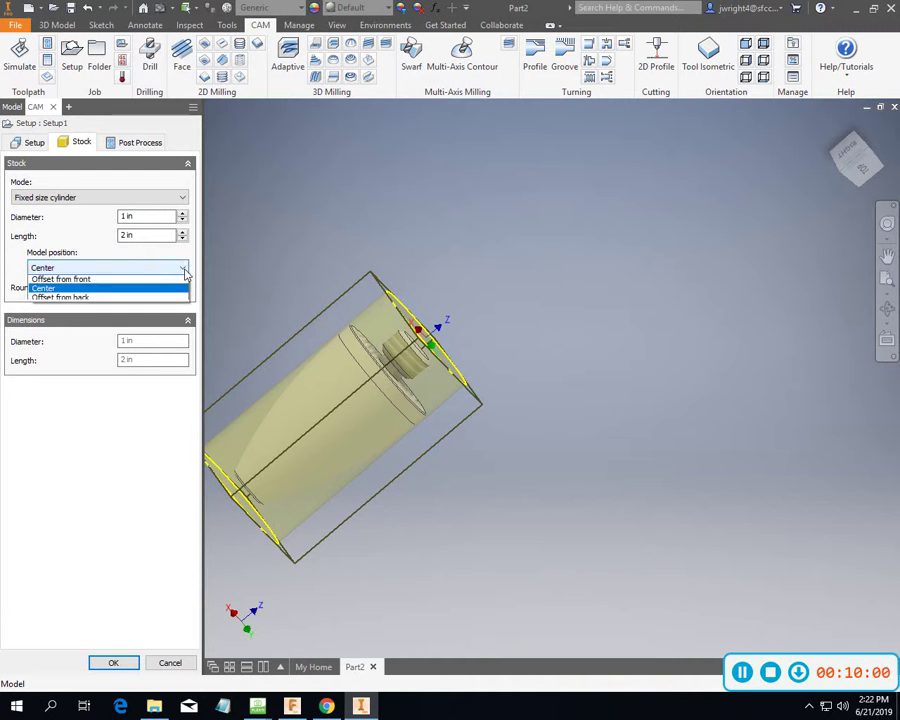
left_click(111, 283)
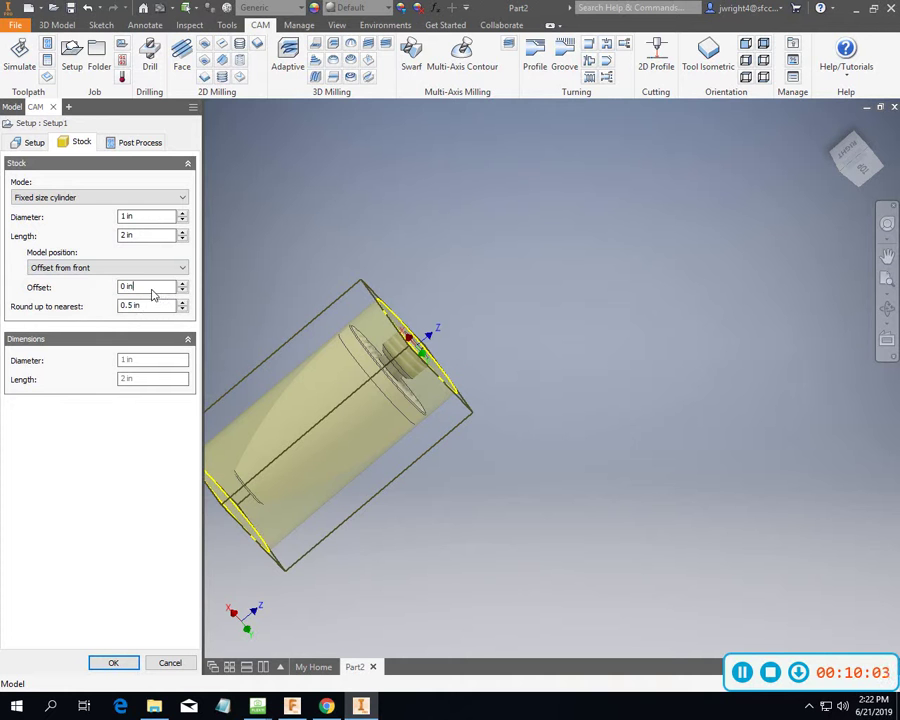
left_click(152, 288)
type(".05")
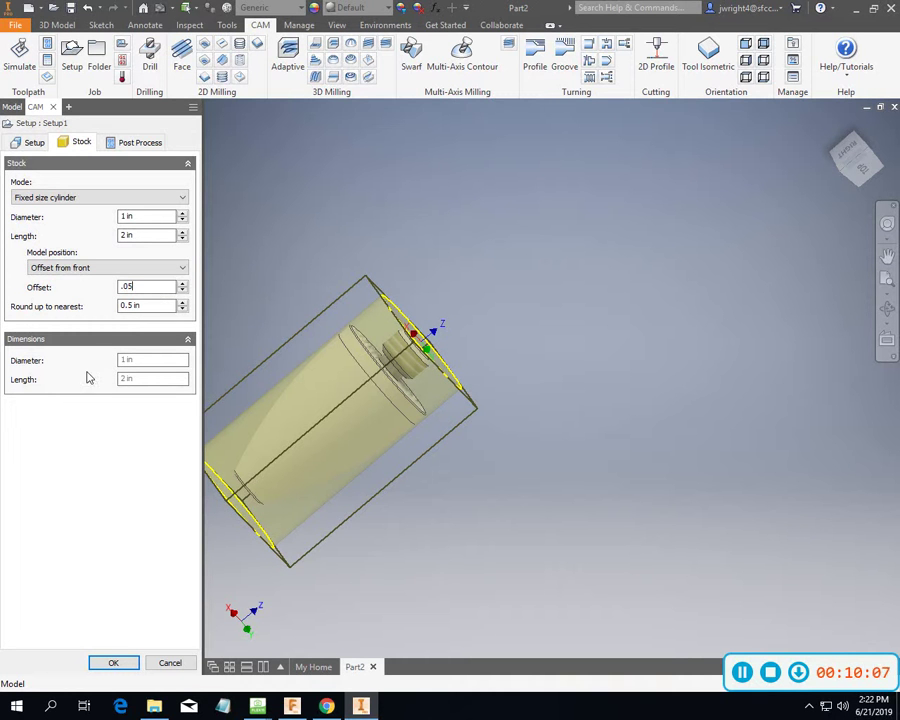
Check the setup's post-process and work coordinate settings, and inspect the stock around the part from the side and at an angle.
left_click(140, 143)
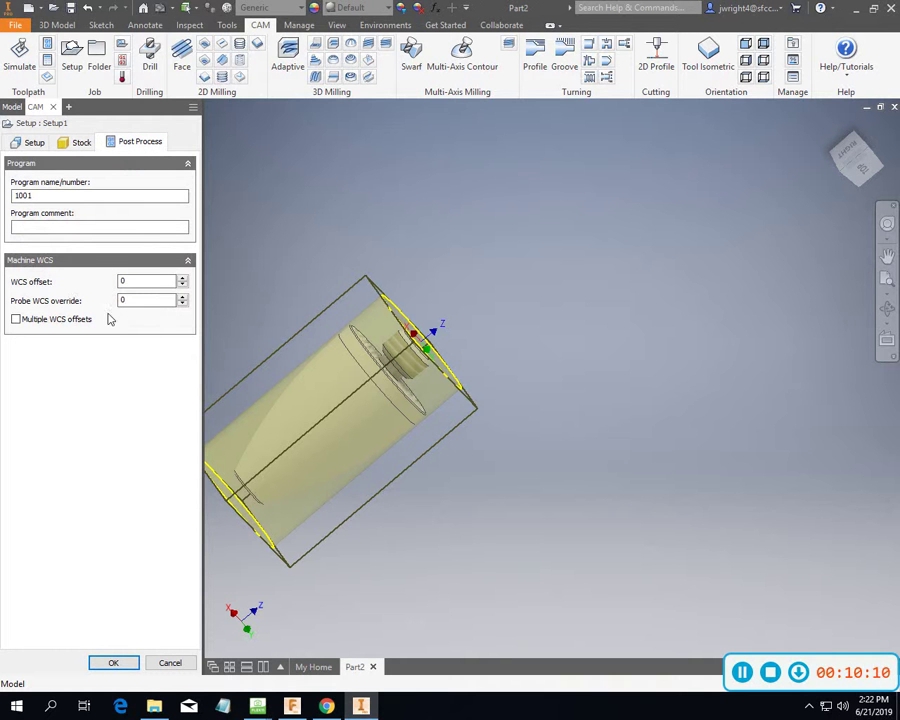
left_click(27, 146)
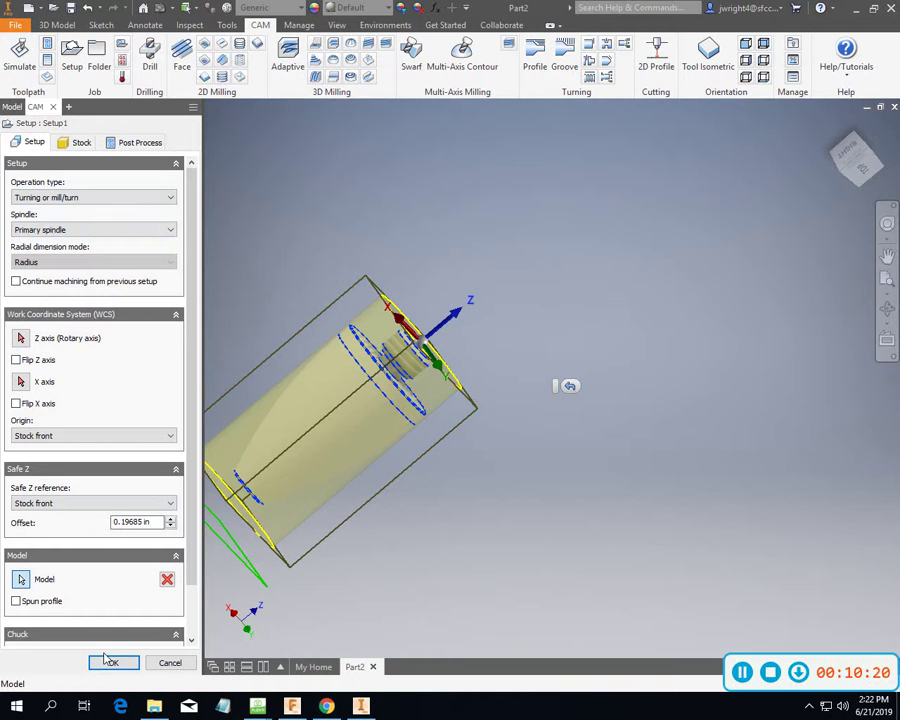
left_click(853, 168)
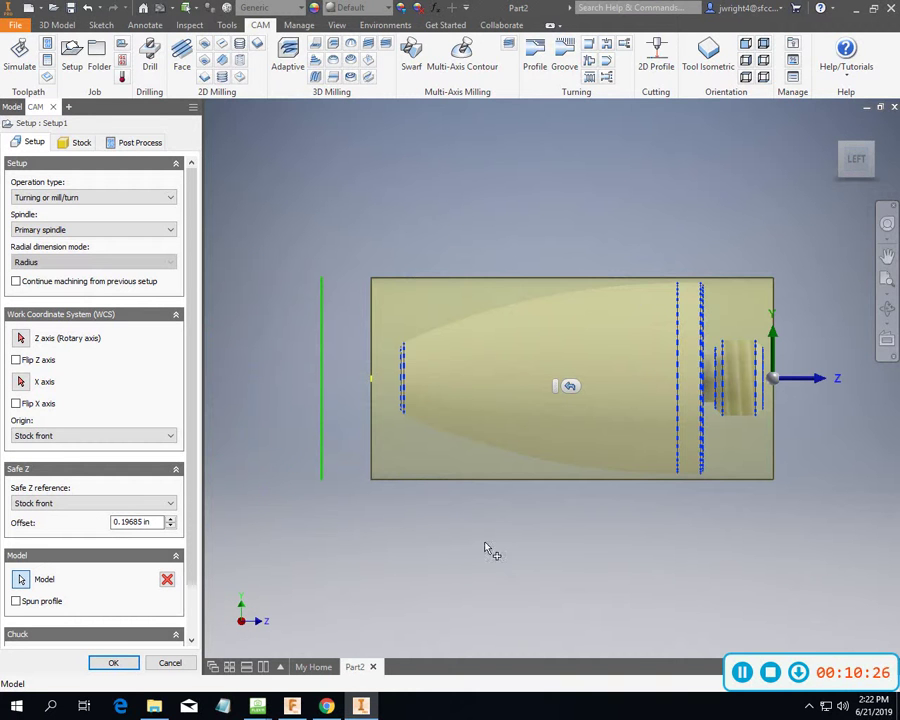
left_click(852, 150)
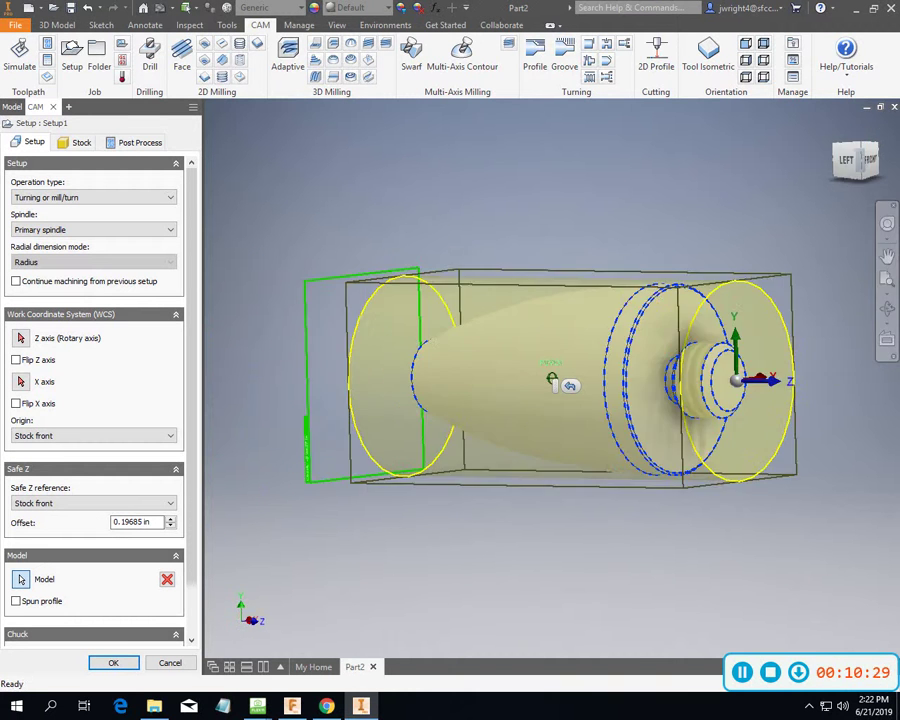
mouse_move(859, 161)
left_mouse_down()
mouse_move(876, 160)
mouse_move(864, 161)
left_mouse_up()
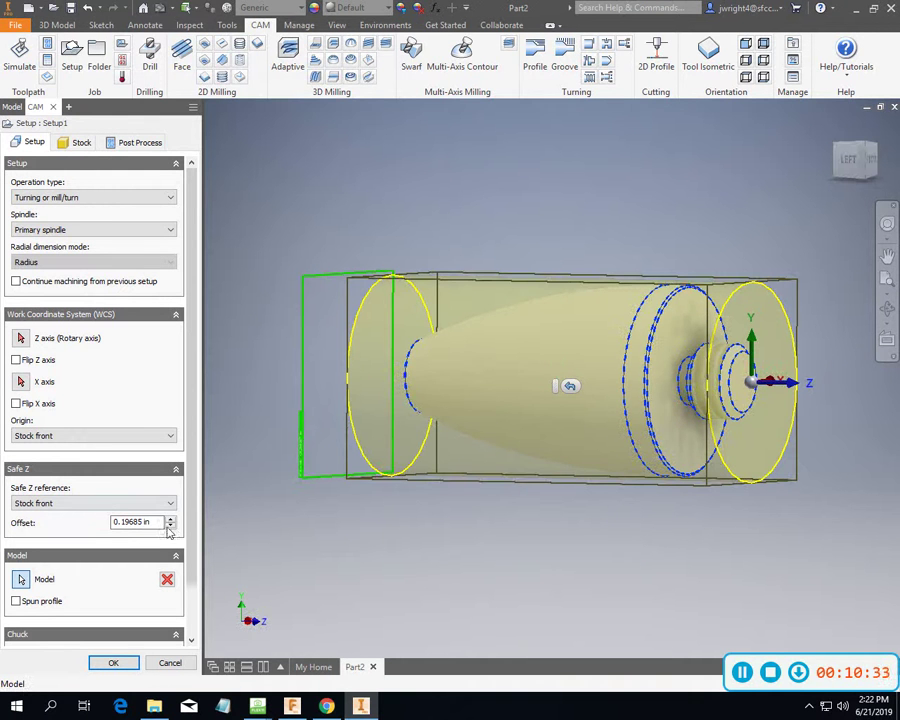
Define the setup's rotary Z axis from the stem's threaded cylindrical face, flip its direction, and accept the setup.
left_click(106, 666)
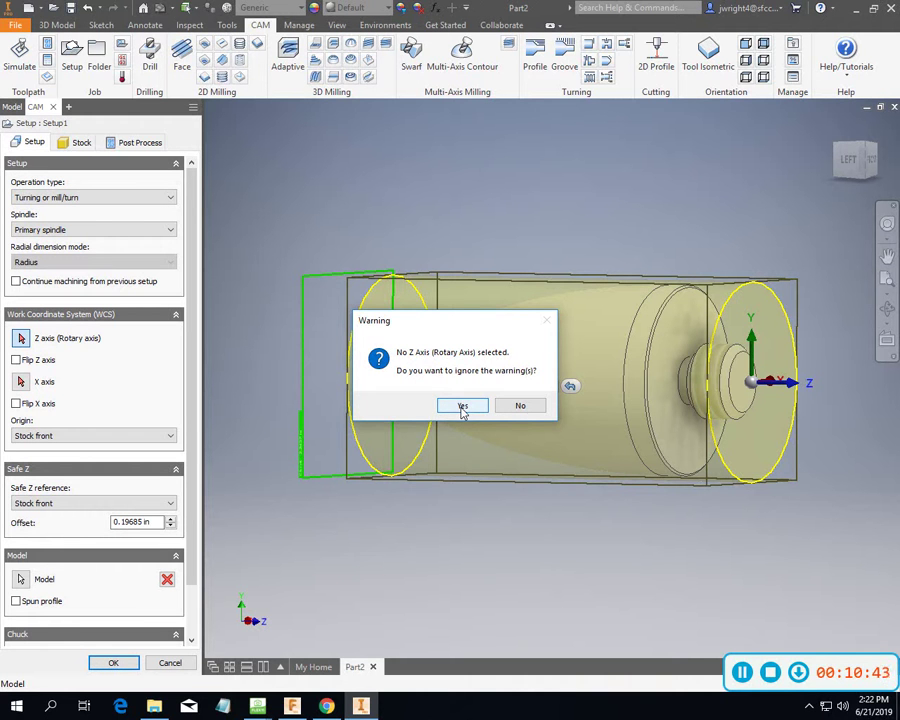
left_click(530, 406)
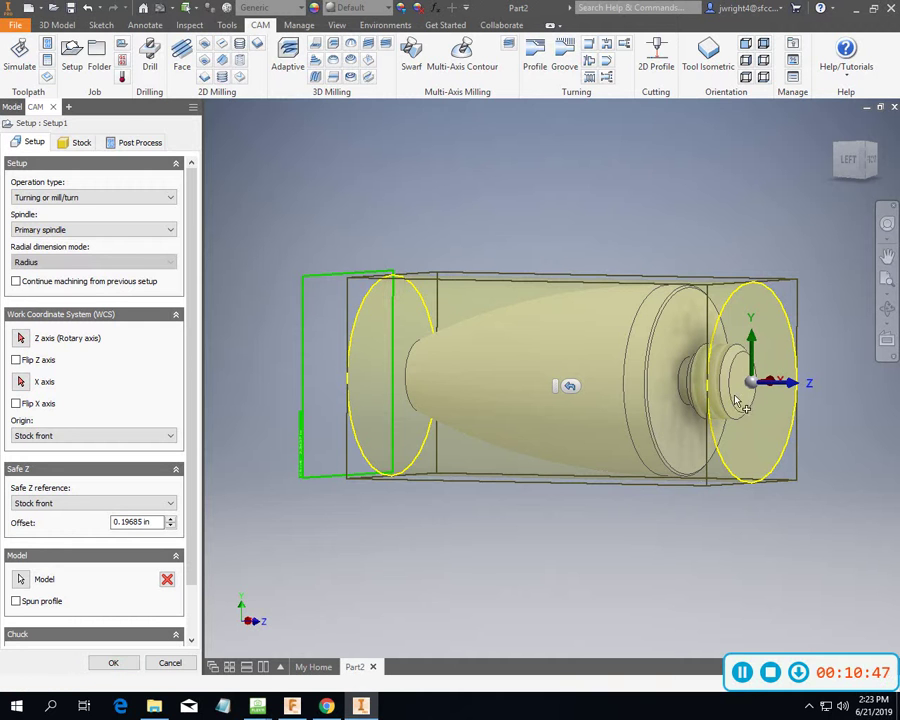
left_click(21, 338)
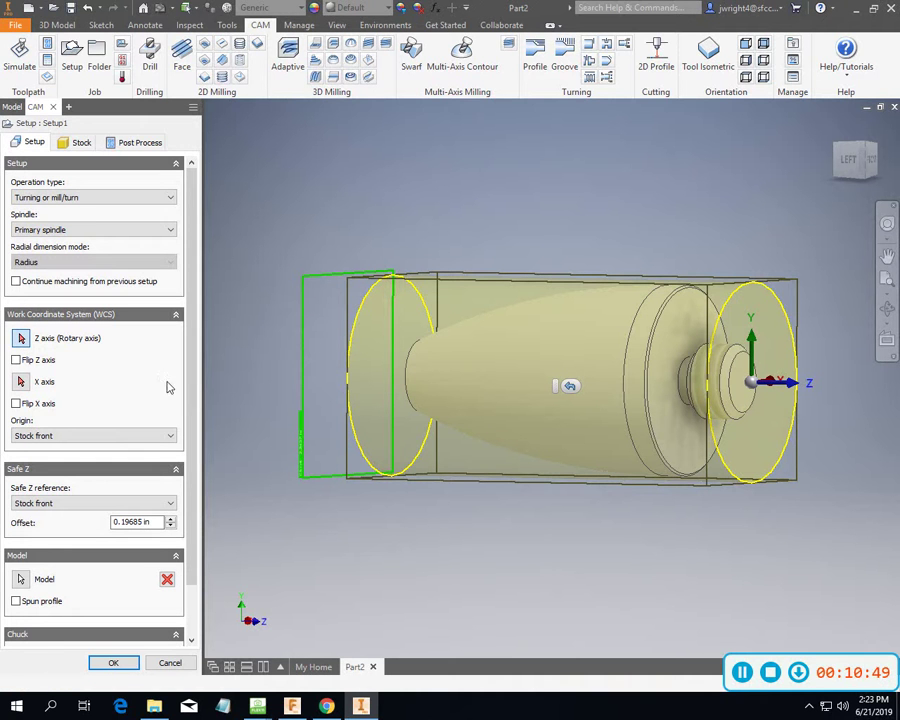
left_click(722, 410)
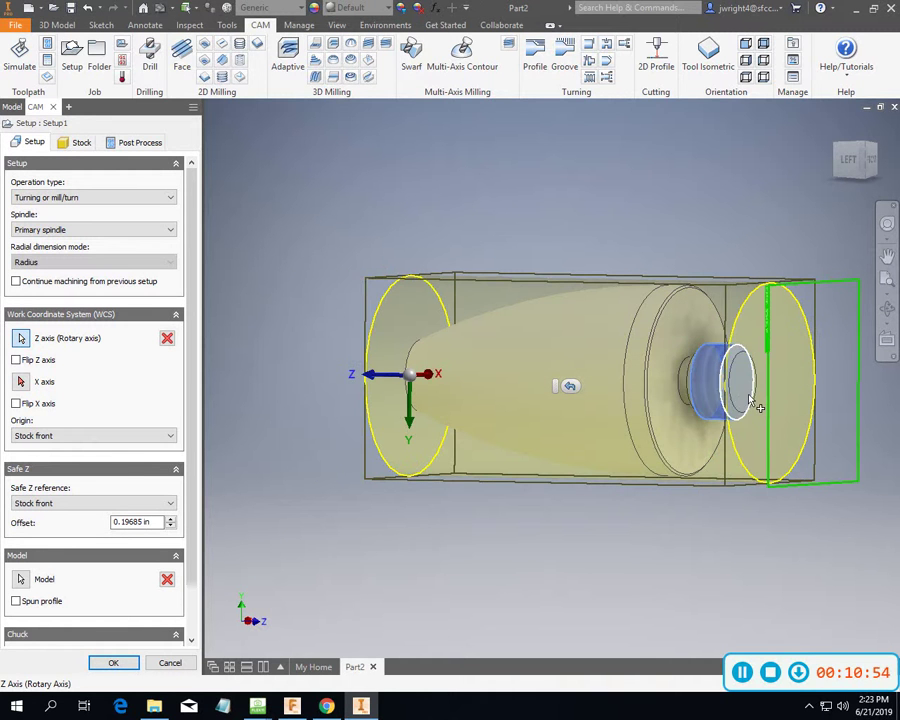
left_click(16, 360)
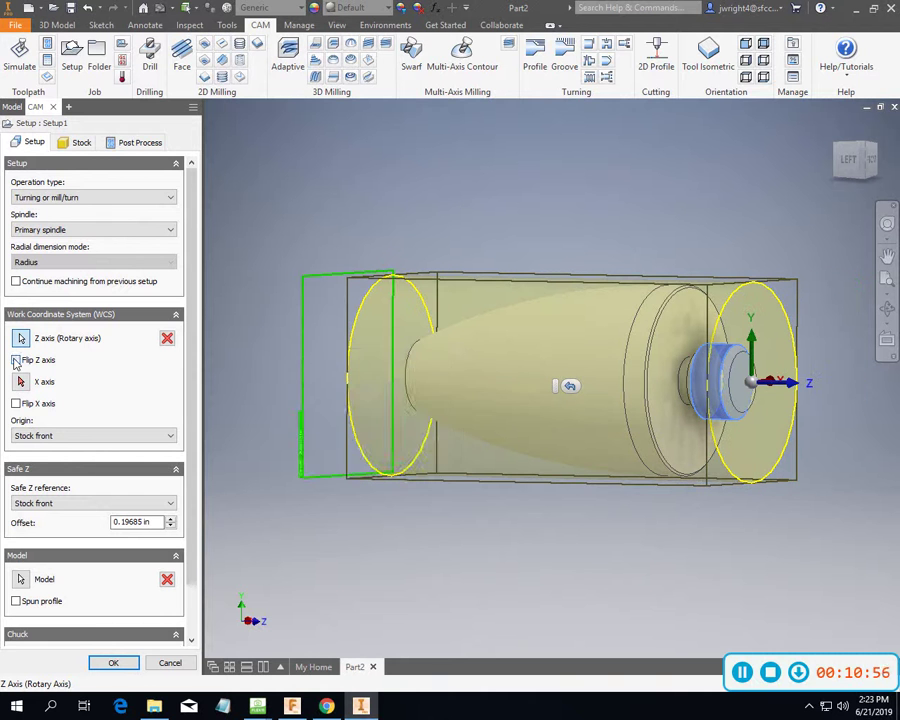
left_click(115, 663)
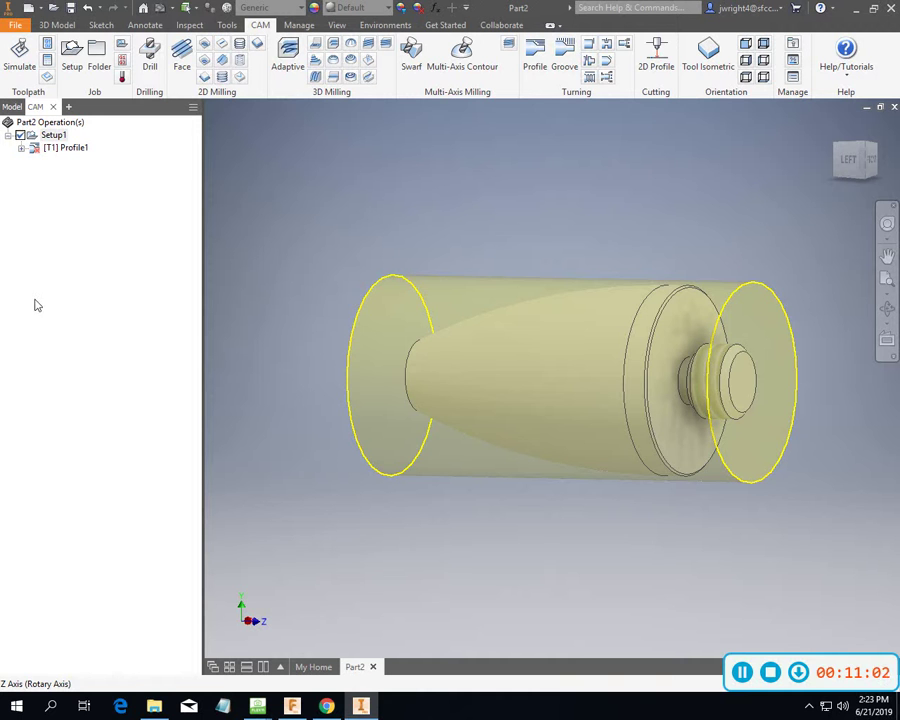
Open the Profile1 operation for editing and examine the turning tool's position relative to the part from several angles.
left_click(68, 149)
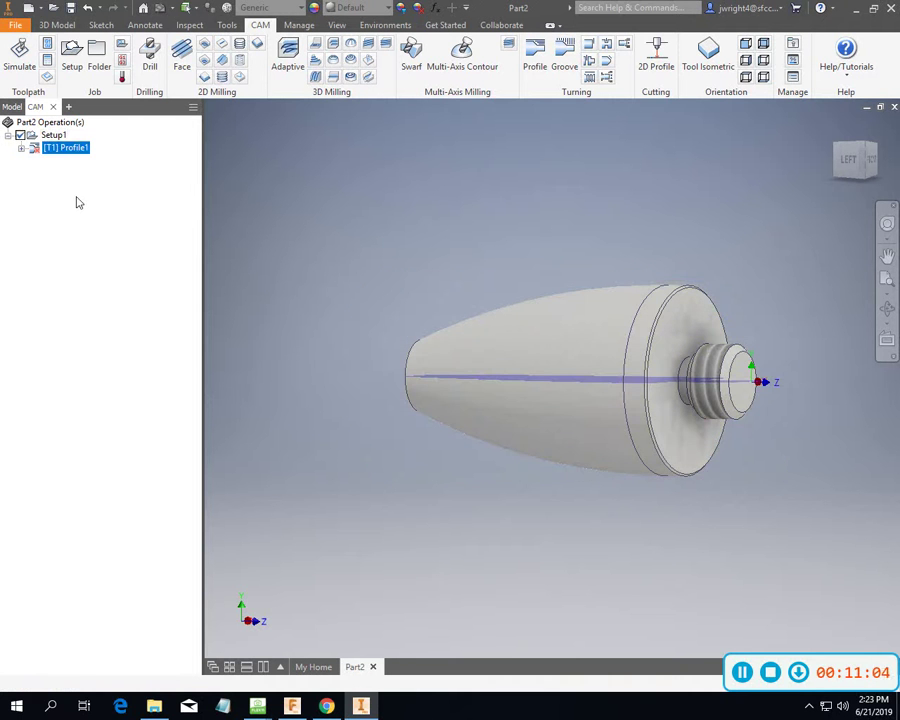
mouse_move(580, 378)
middle_mouse_down("shift")
mouse_move(590, 382)
mouse_move(574, 370)
middle_mouse_up("shift")
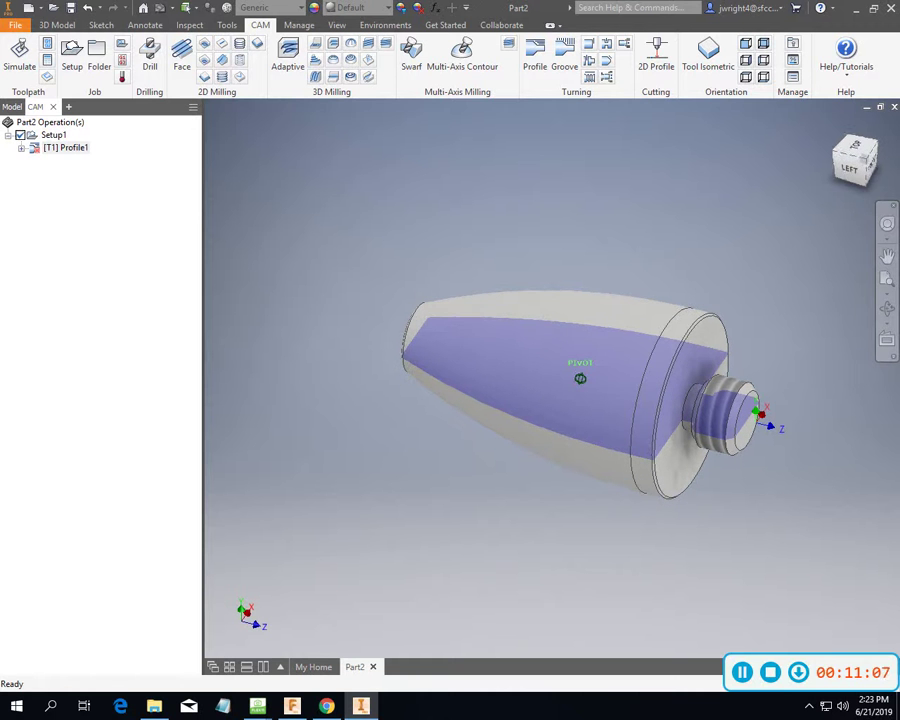
double_click(78, 150)
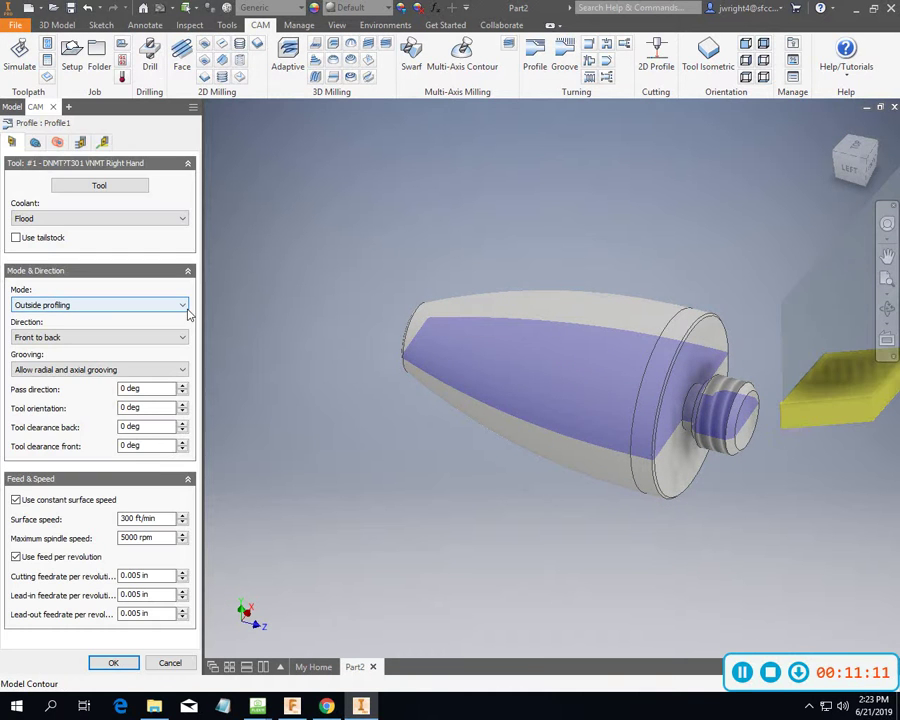
left_click_drag(847, 172, 826, 92)
middle_click_drag(560, 330, 540, 334)
middle_click_drag(703, 376, 692, 376)
scroll(508, 534, "down", 3)
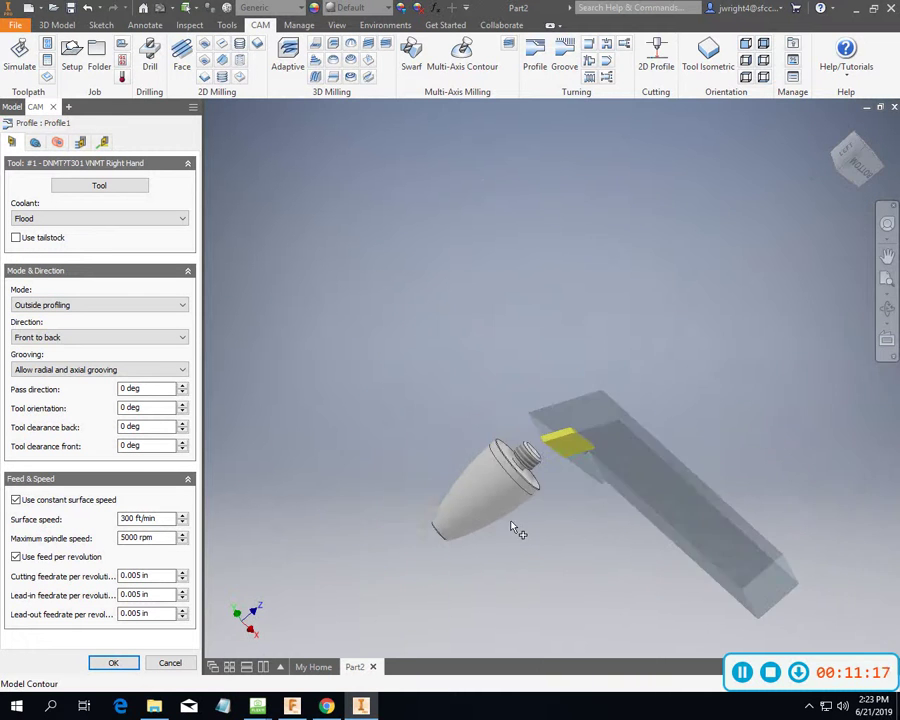
scroll(516, 530, "up", 2)
middle_click_drag(574, 640, 574, 638, "shift")
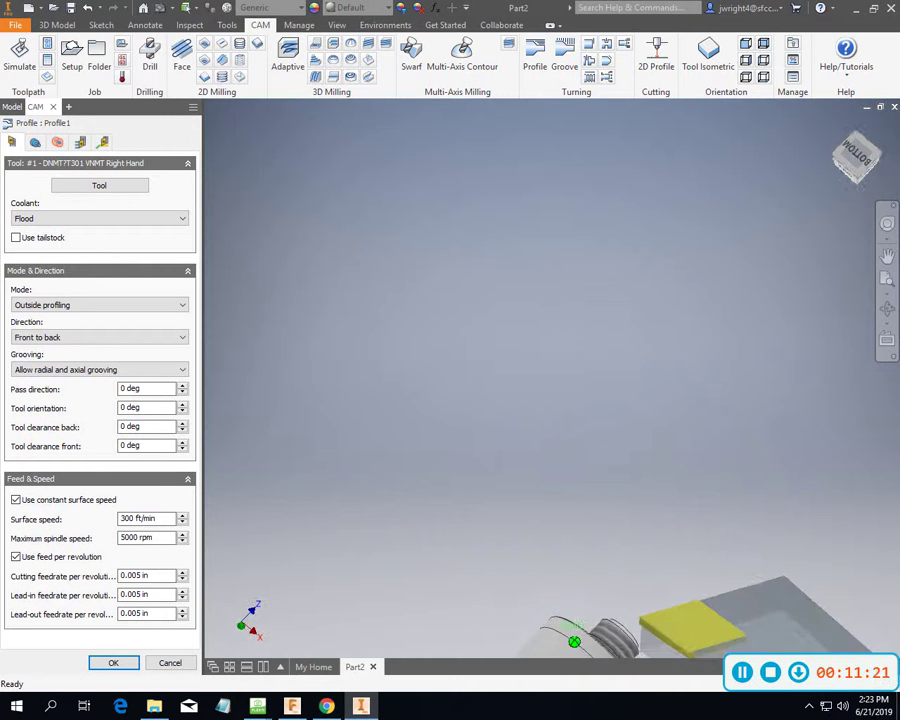
left_click(887, 256)
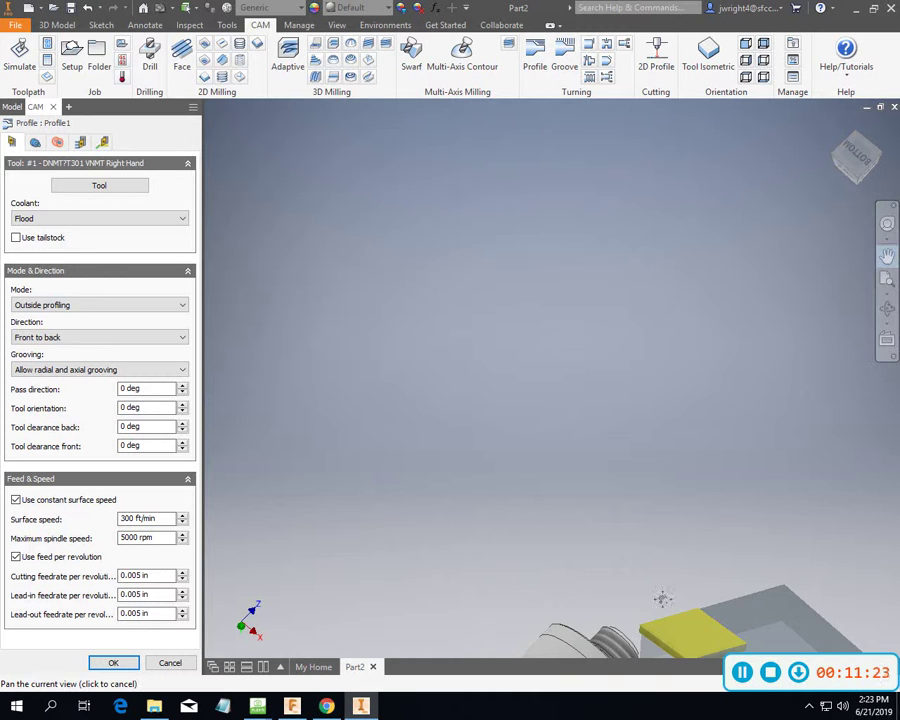
left_click_drag(662, 594, 548, 268)
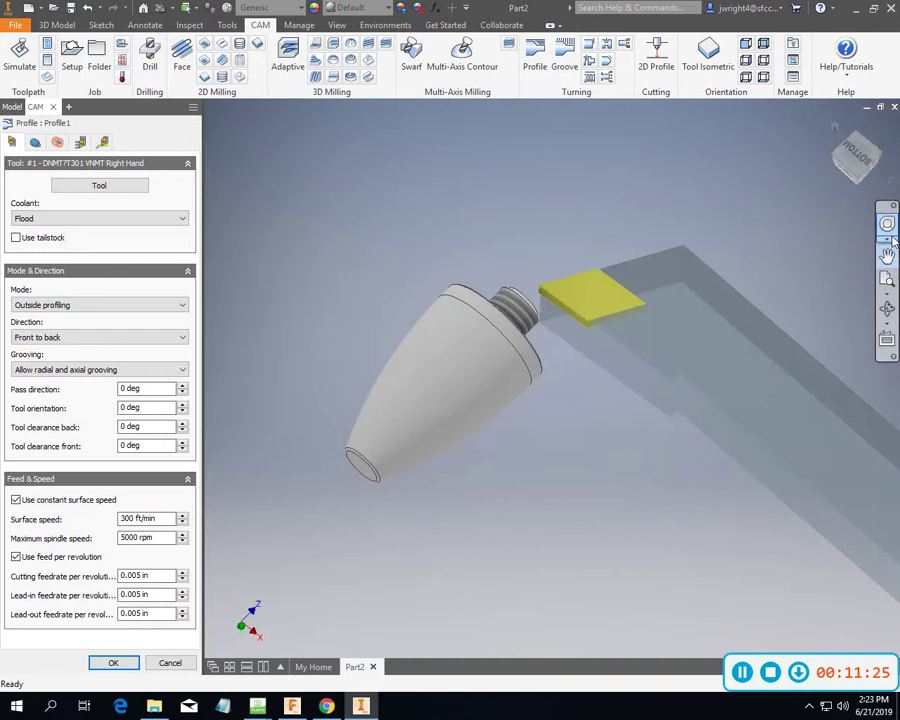
Inspect the tool and part squarely from the bottom, with the part's Z axis horizontal and the threaded stem facing the tool.
left_click(866, 158)
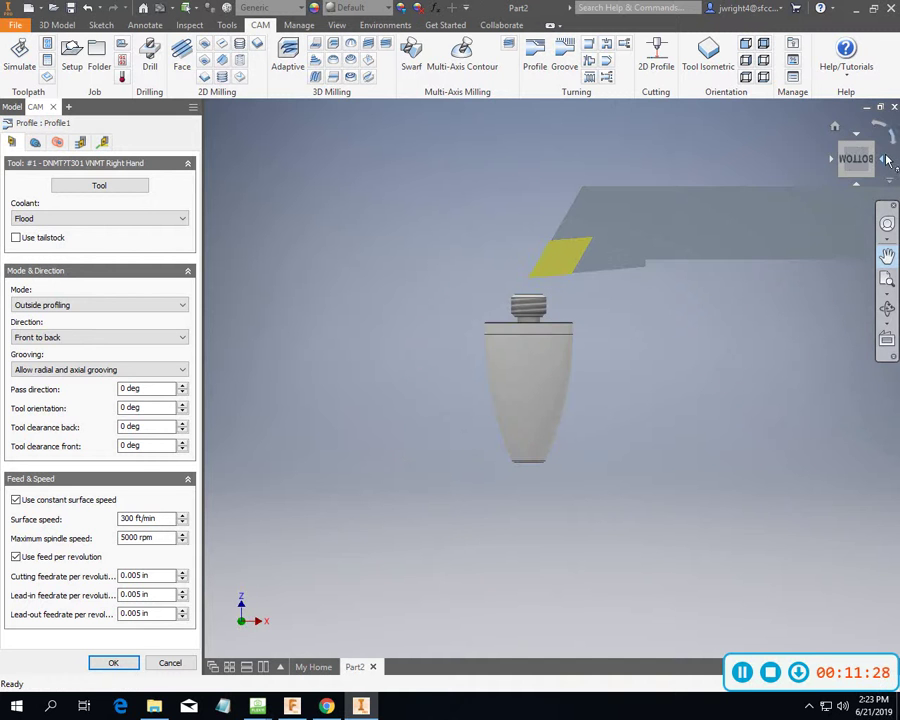
left_click(889, 134)
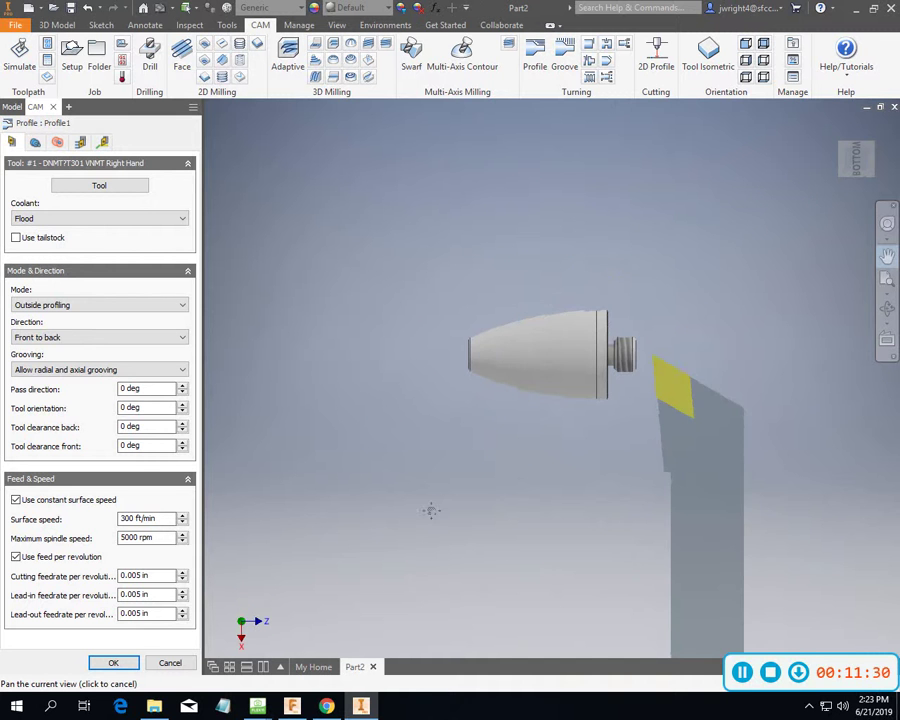
scroll(406, 513, "up", 3)
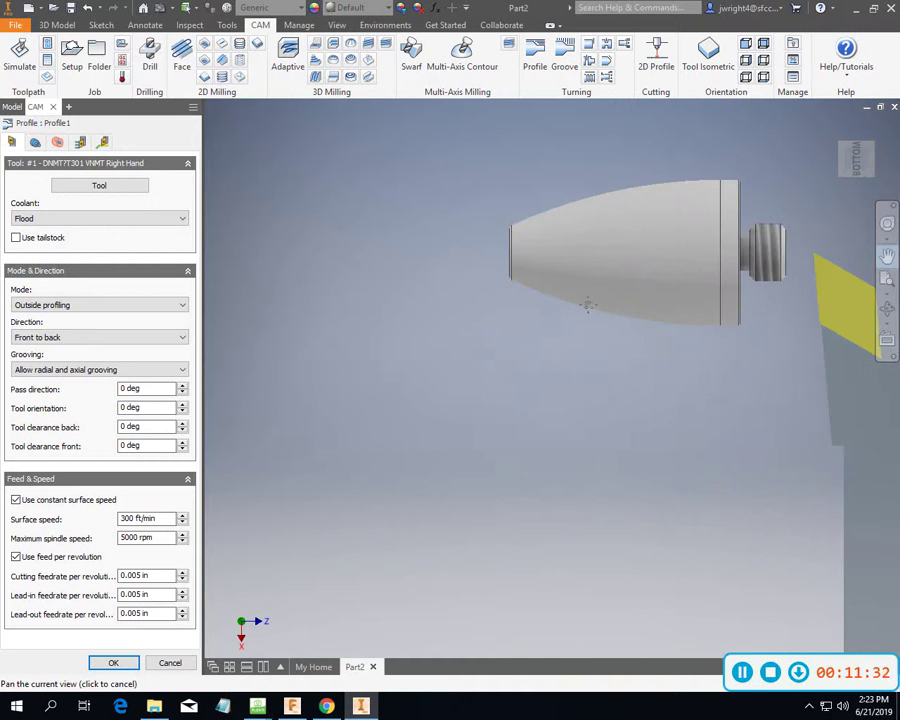
key("Escape")
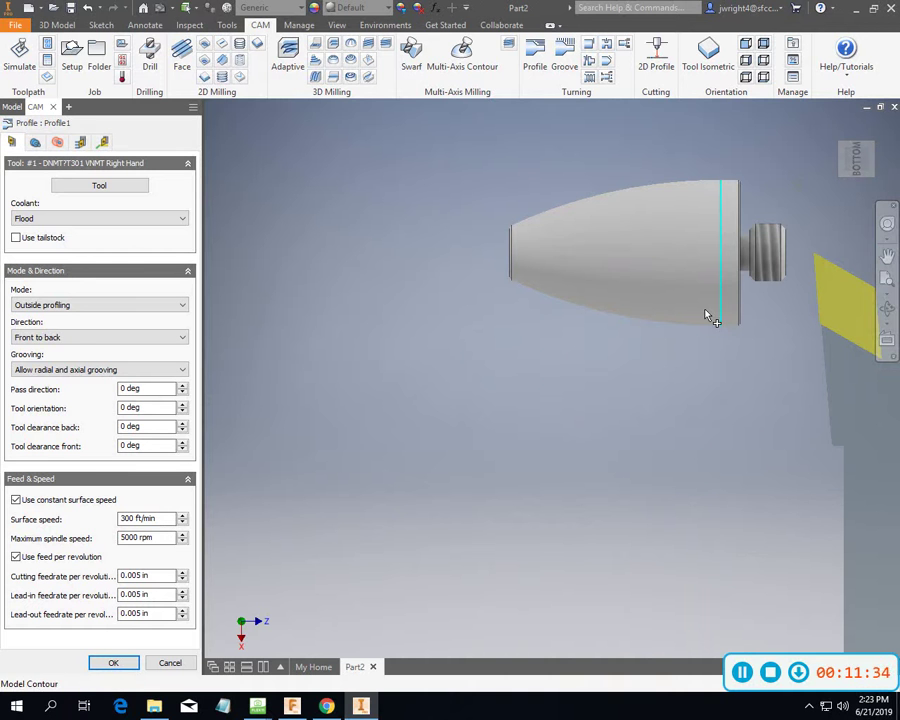
left_click(887, 256)
left_click_drag(720, 339, 482, 438)
scroll(482, 438, "down", 4)
scroll(482, 438, "up", 5)
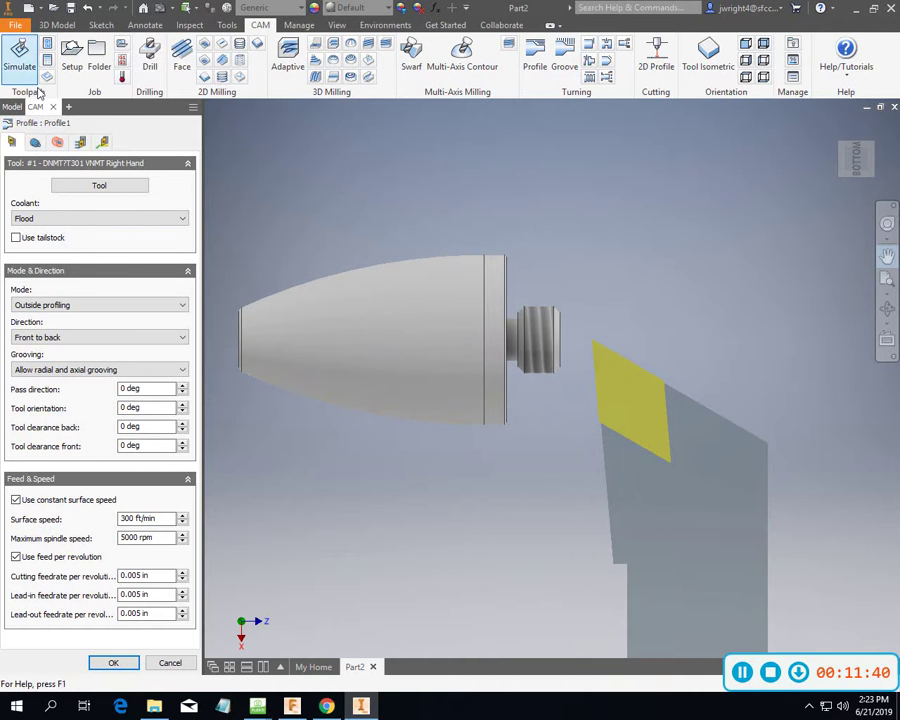
Review the profile's geometry, radii, passes and linking settings, keep the compensation type In computer, and accept the operation to generate its toolpath.
left_click(35, 143)
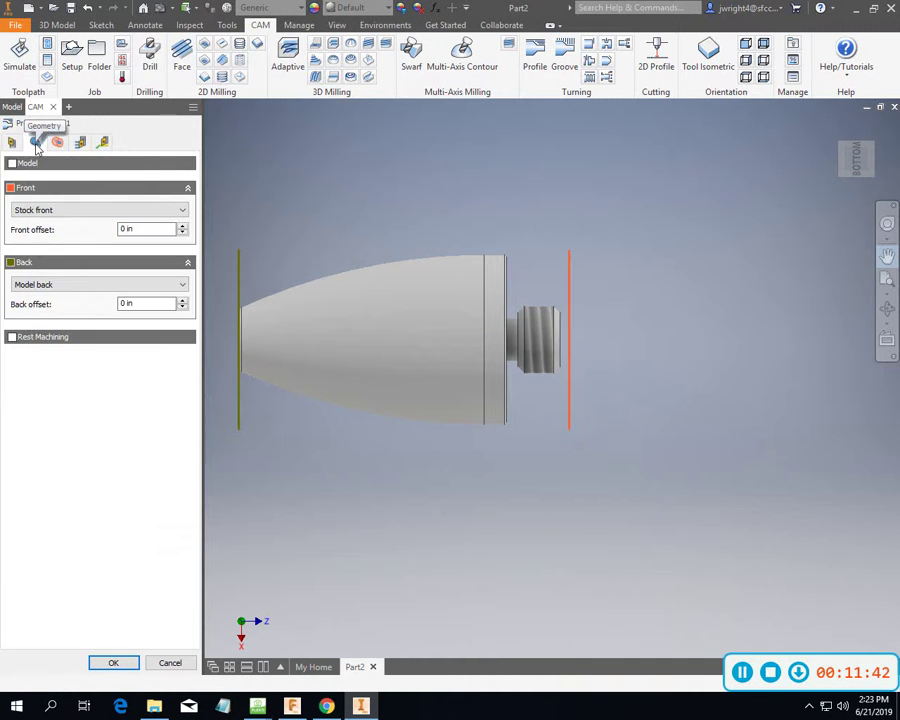
left_click(57, 142)
left_click(80, 142)
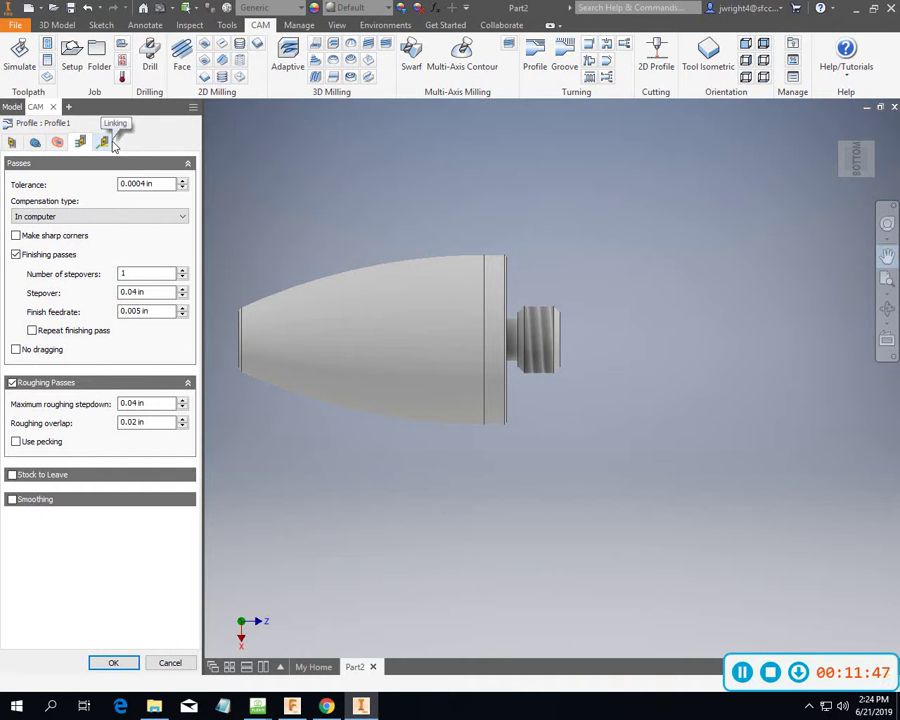
left_click(184, 218)
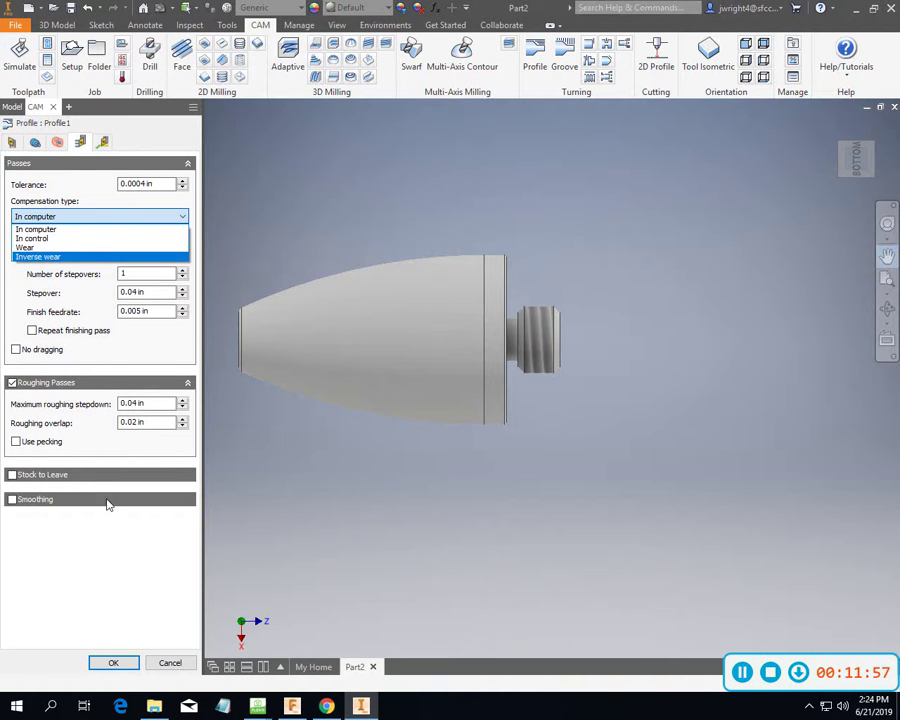
left_click(114, 570)
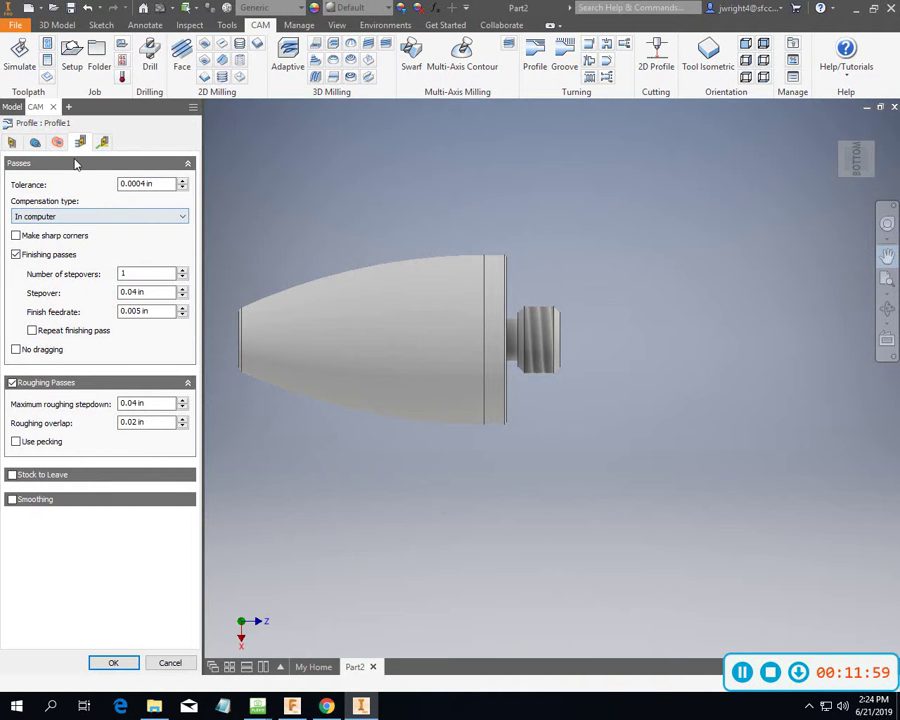
left_click(103, 141)
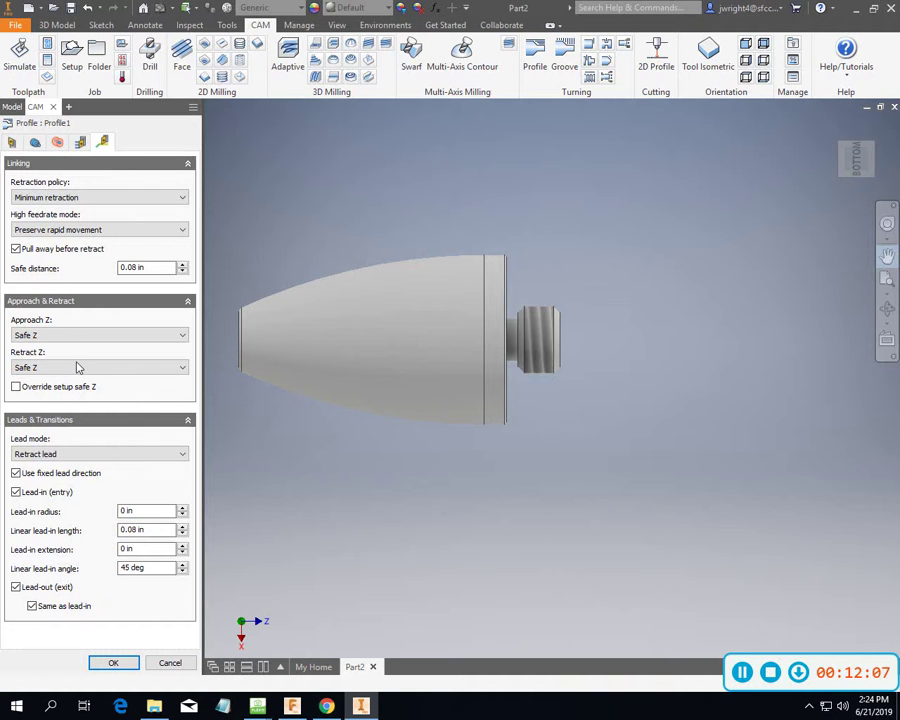
left_click(56, 143)
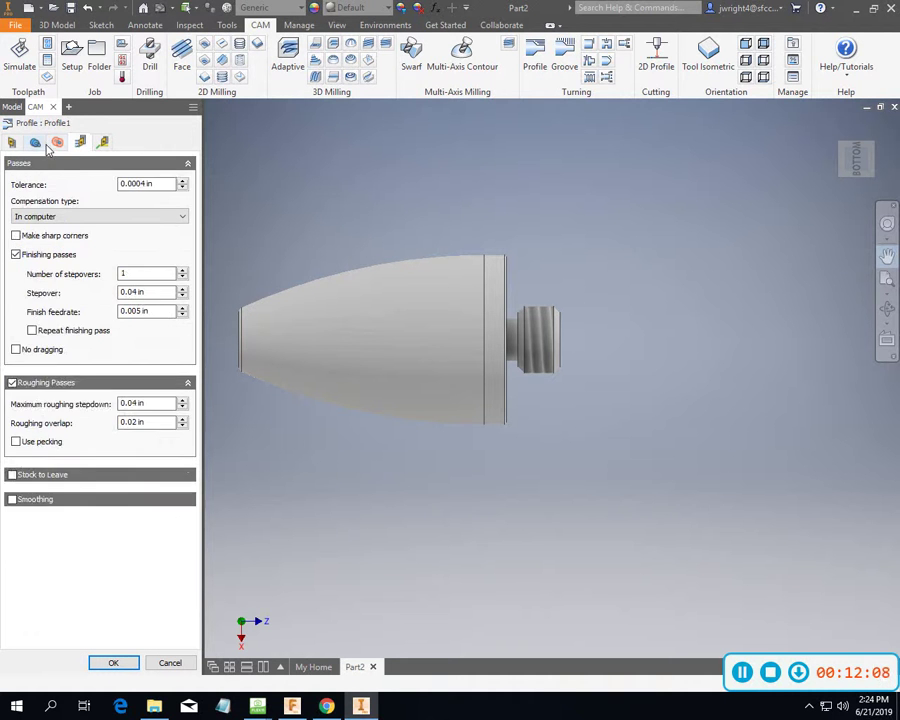
left_click(35, 143)
left_click(11, 143)
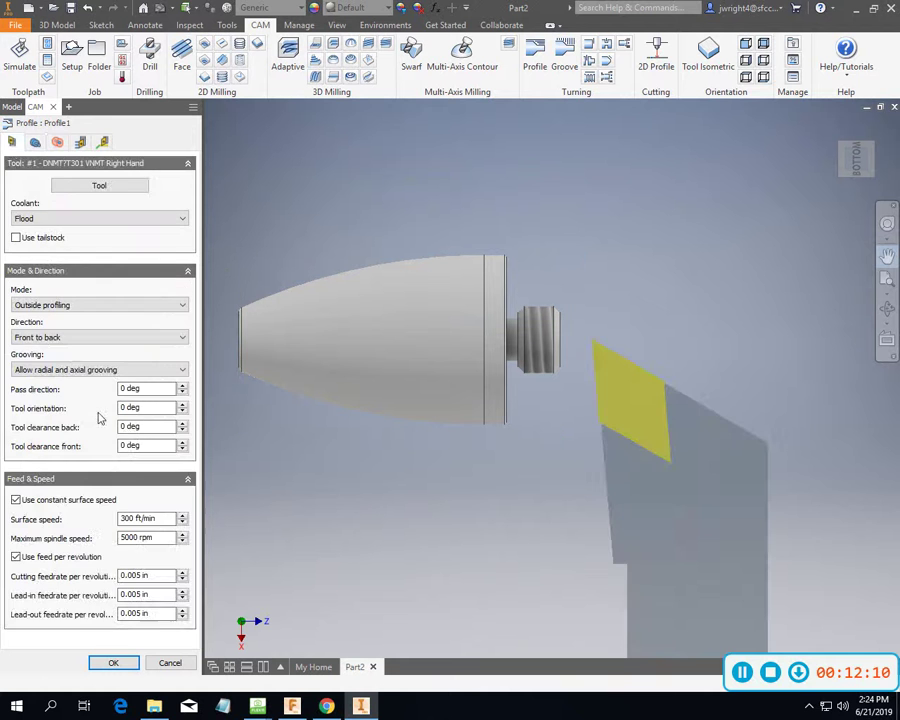
left_click(113, 662)
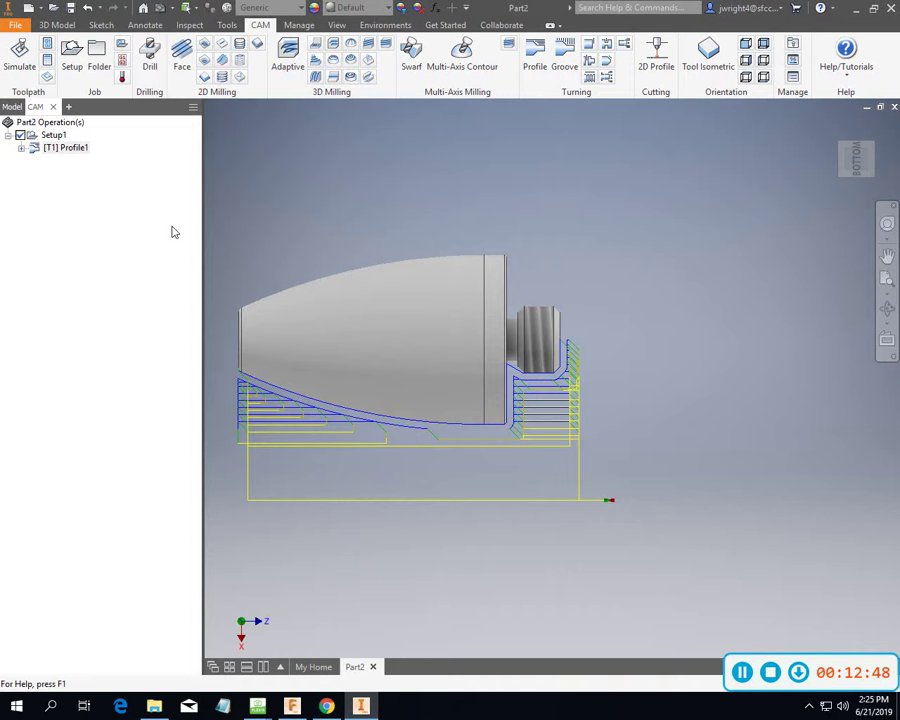
Simulate the Profile1 toolpath with its finishing pass from start to end, and close the simulation.
left_click(60, 148)
left_click(20, 58)
left_click(549, 602)
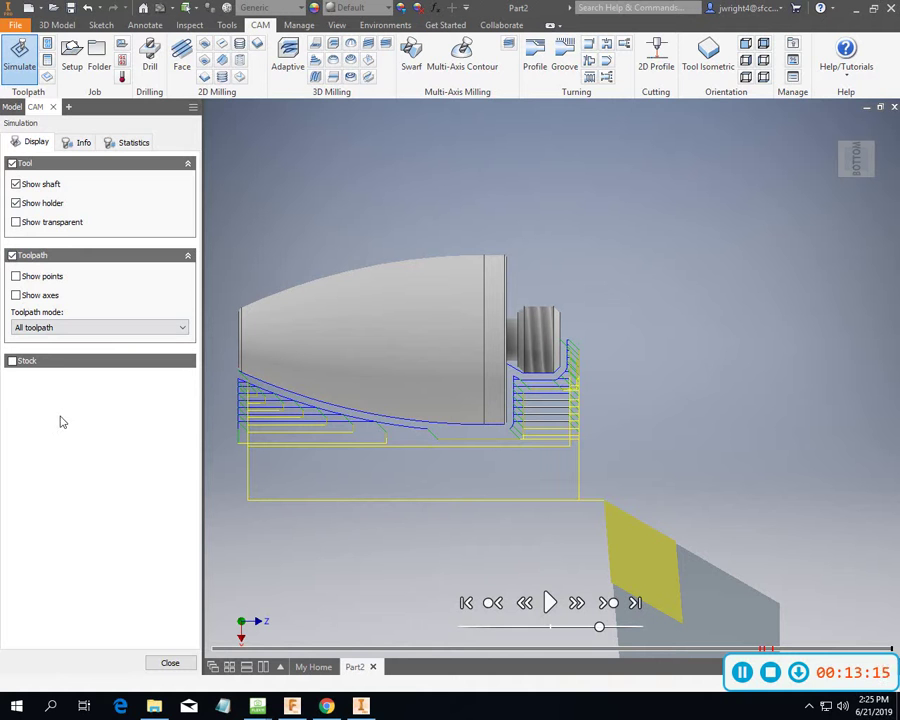
left_click(170, 662)
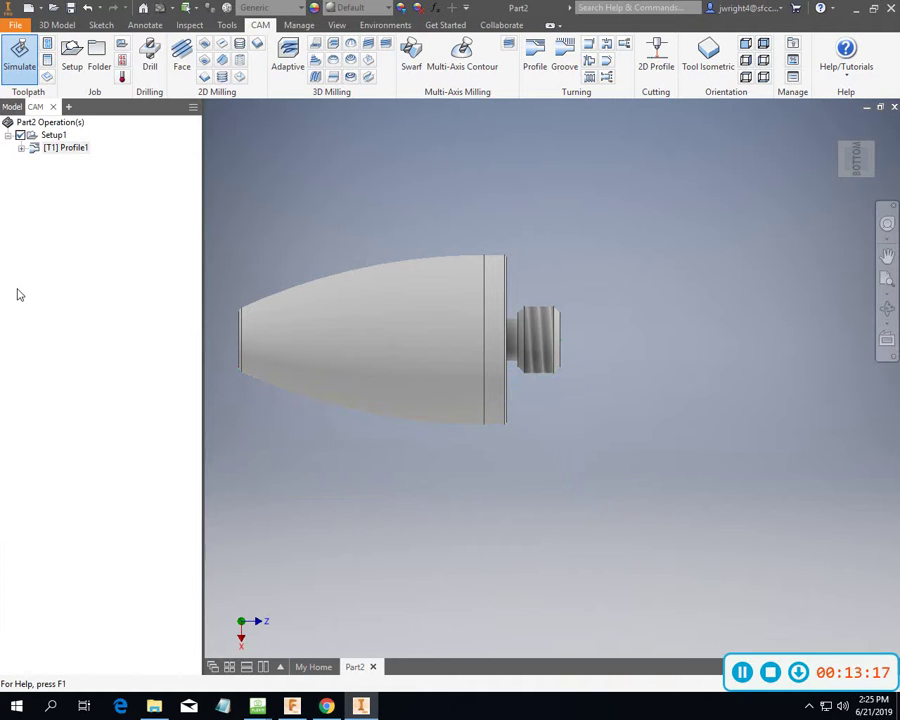
Turn off finishing passes in the Profile1 operation and accept it to regenerate a roughing-only toolpath.
double_click(57, 152)
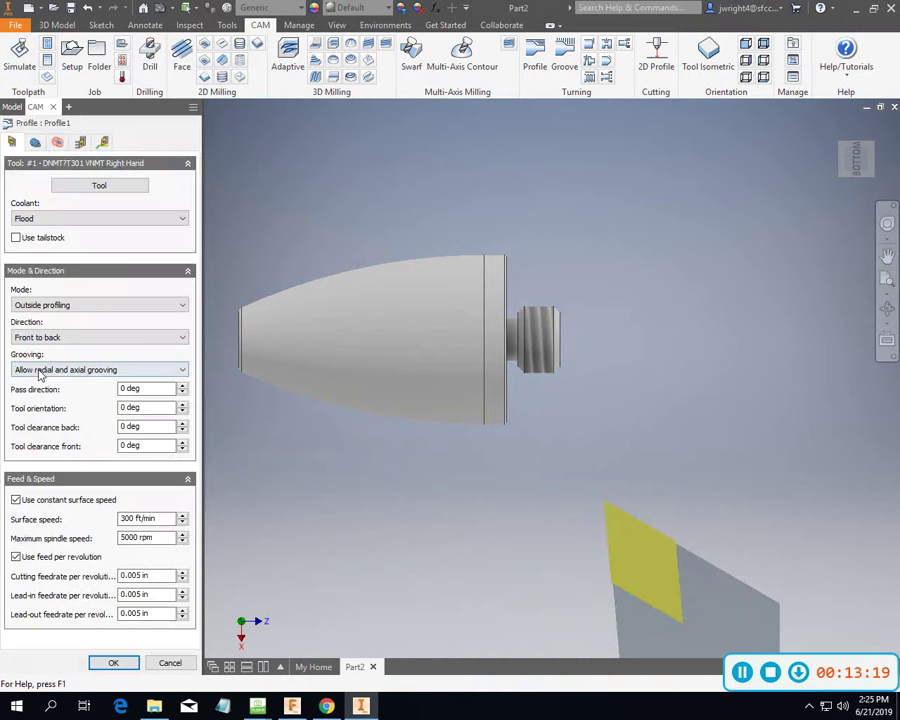
left_click(80, 142)
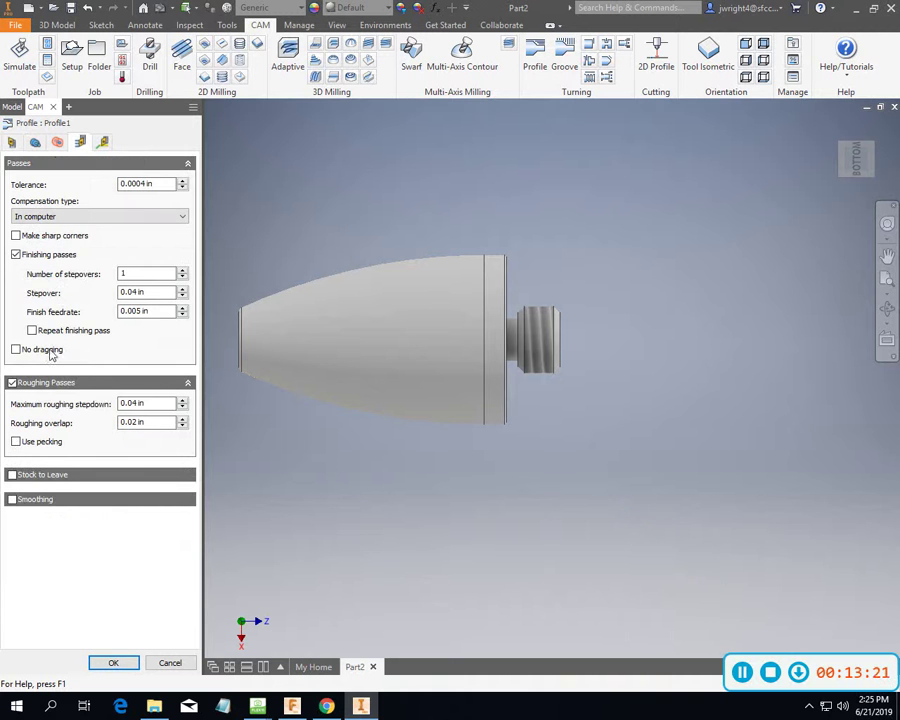
left_click(16, 255)
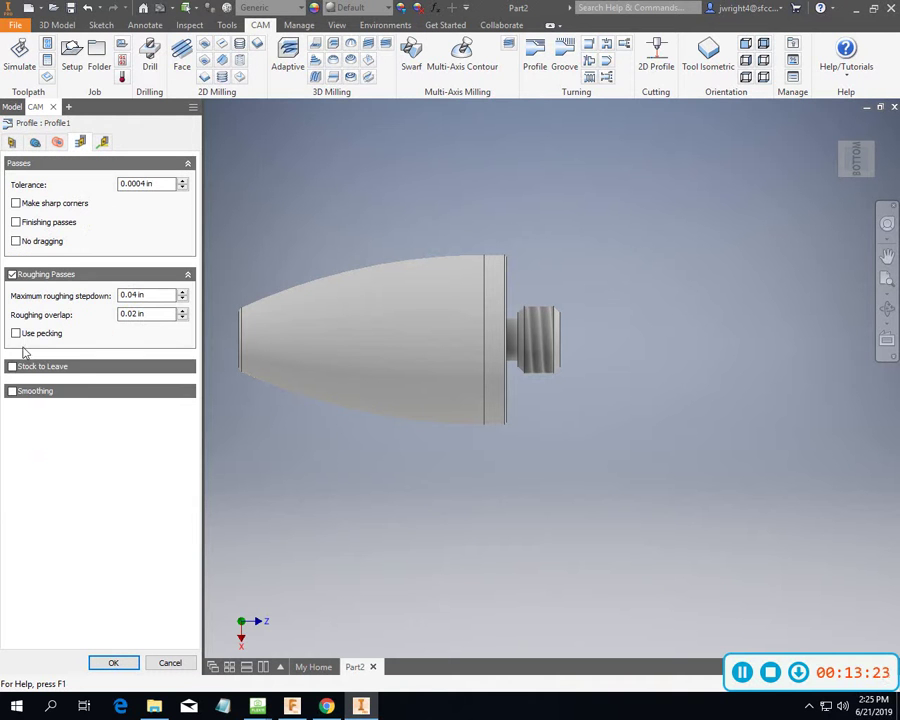
left_click(113, 664)
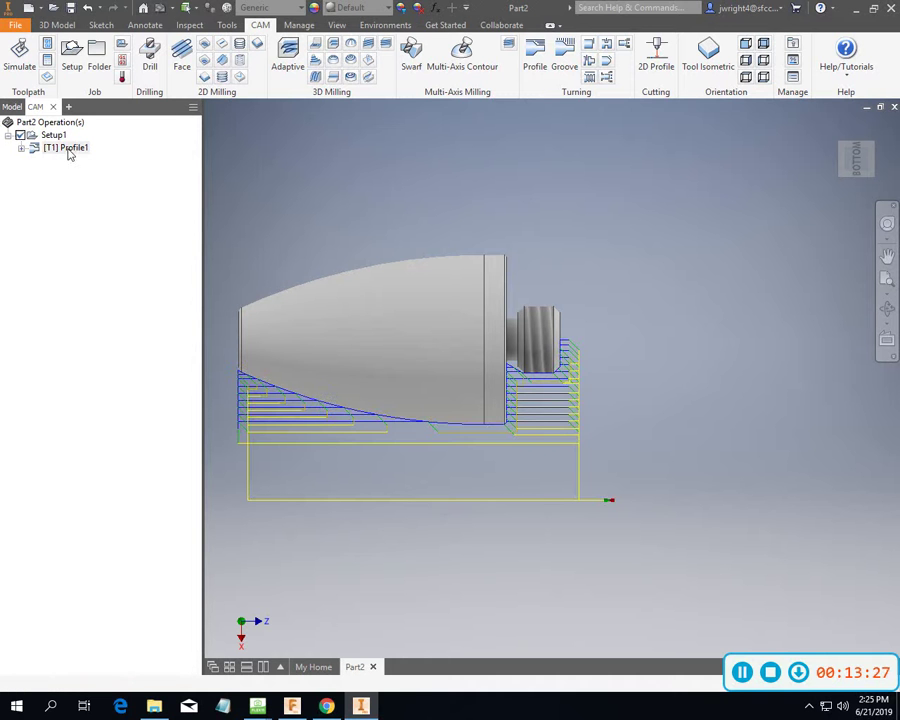
Simulate the roughing-only Profile1 toolpath at an increased playback speed, and close the simulation.
left_click(19, 55)
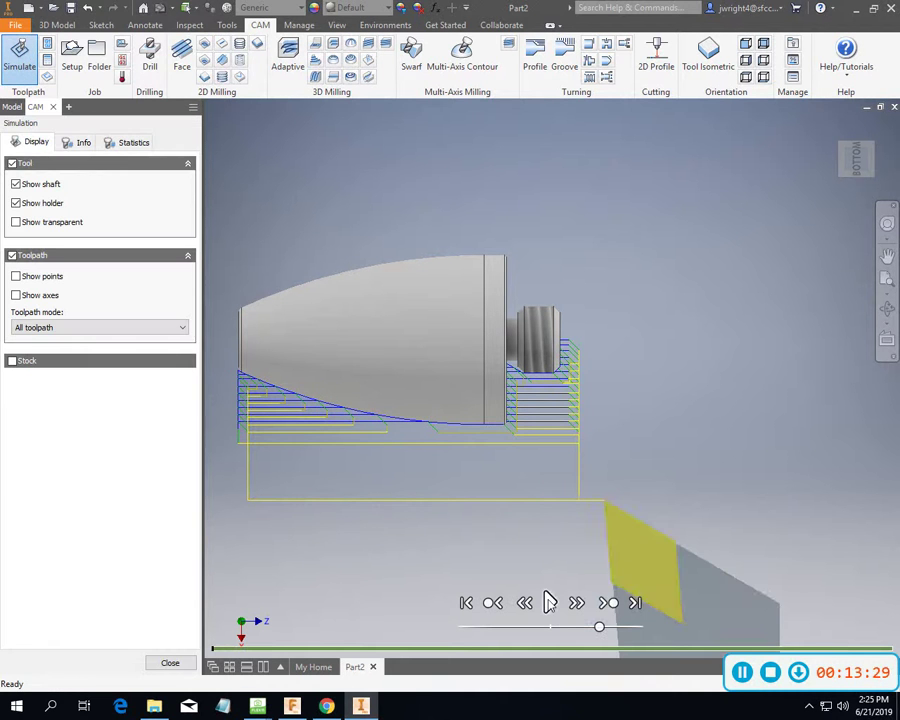
left_click(549, 602)
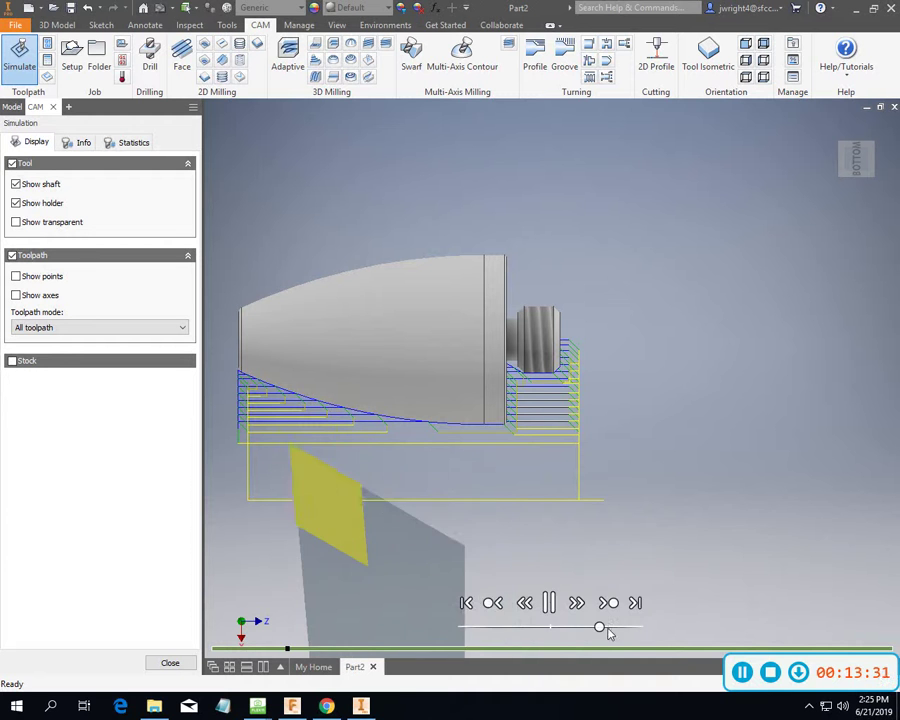
left_click_drag(617, 630, 632, 628)
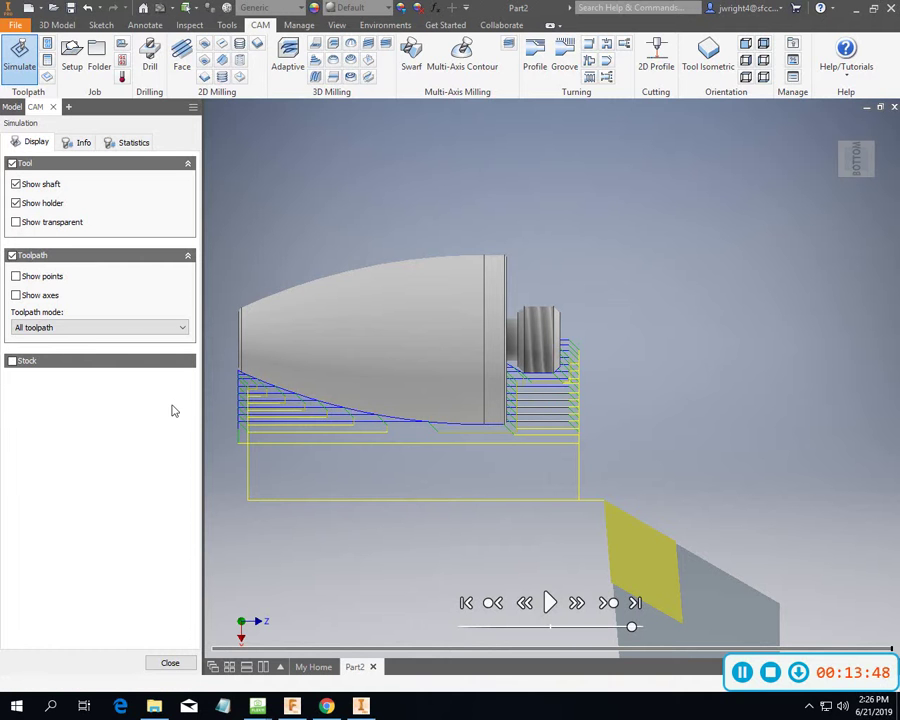
left_click(171, 660)
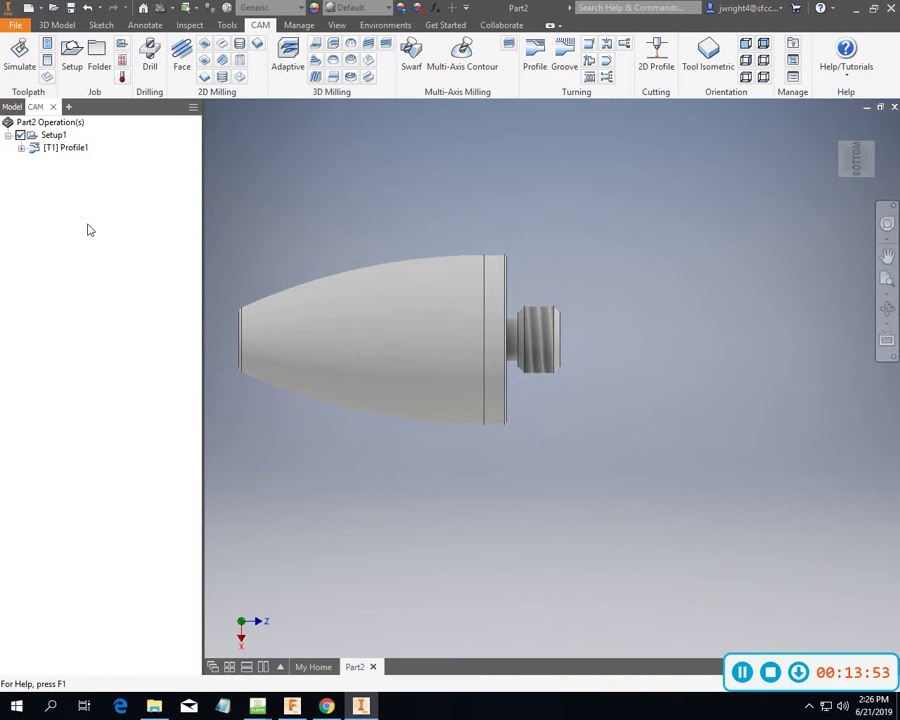
right_click(59, 194)
mouse_move(100, 206)
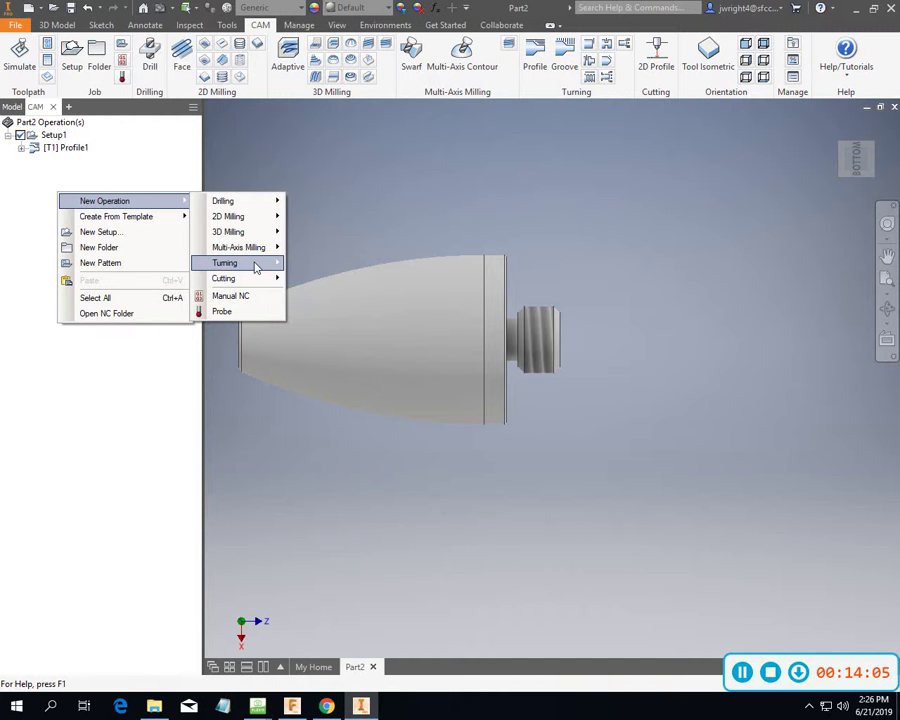
mouse_move(264, 264)
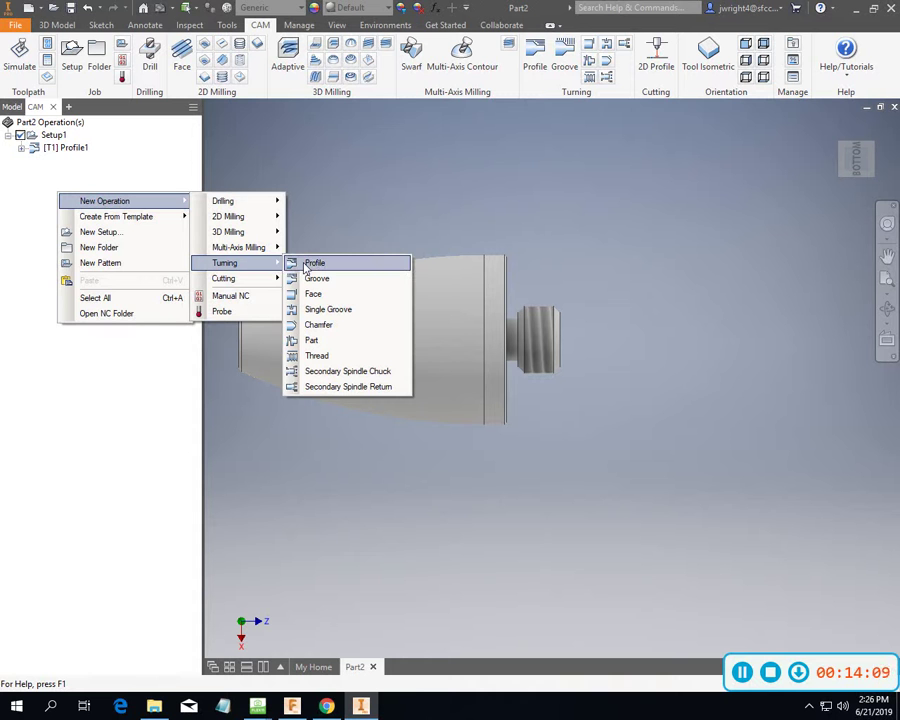
left_click(20, 420)
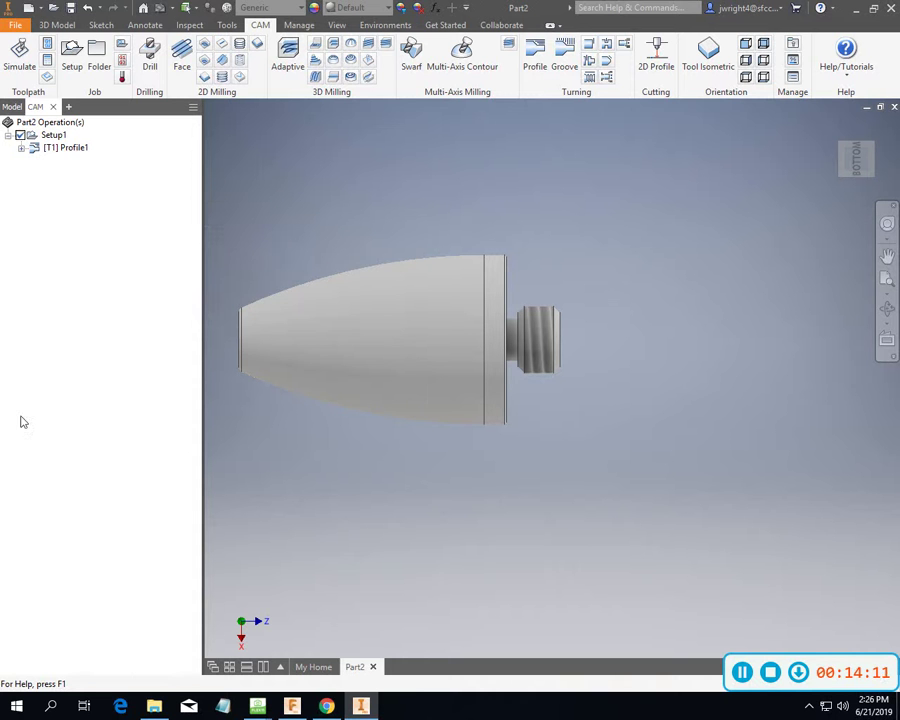
Duplicate the Profile1 turning operation within Setup1.
left_click(62, 147)
right_click(63, 148)
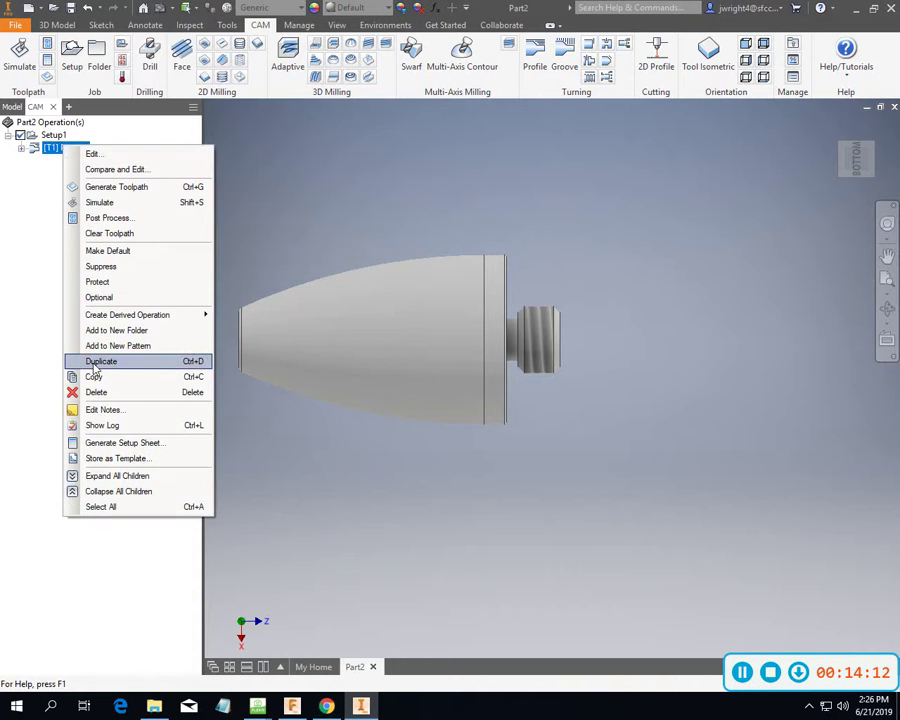
mouse_move(127, 322)
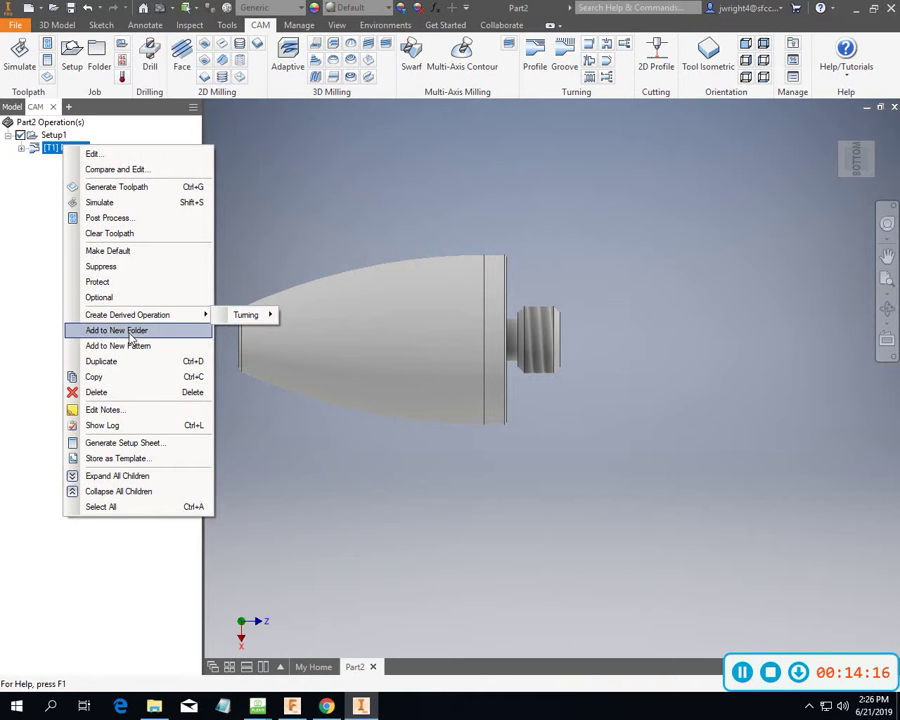
key("Escape")
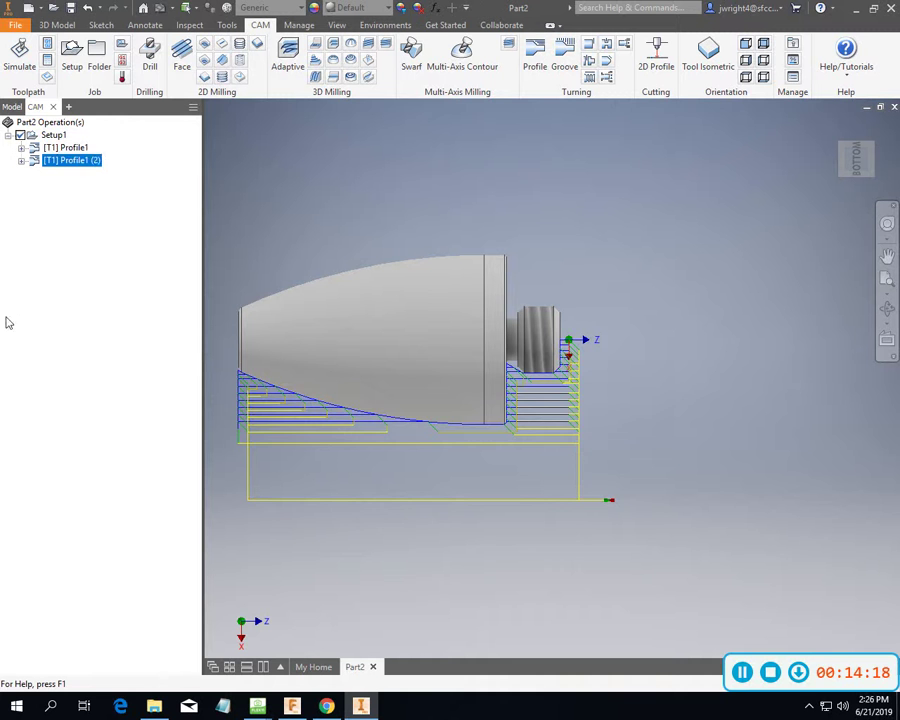
left_click(80, 194)
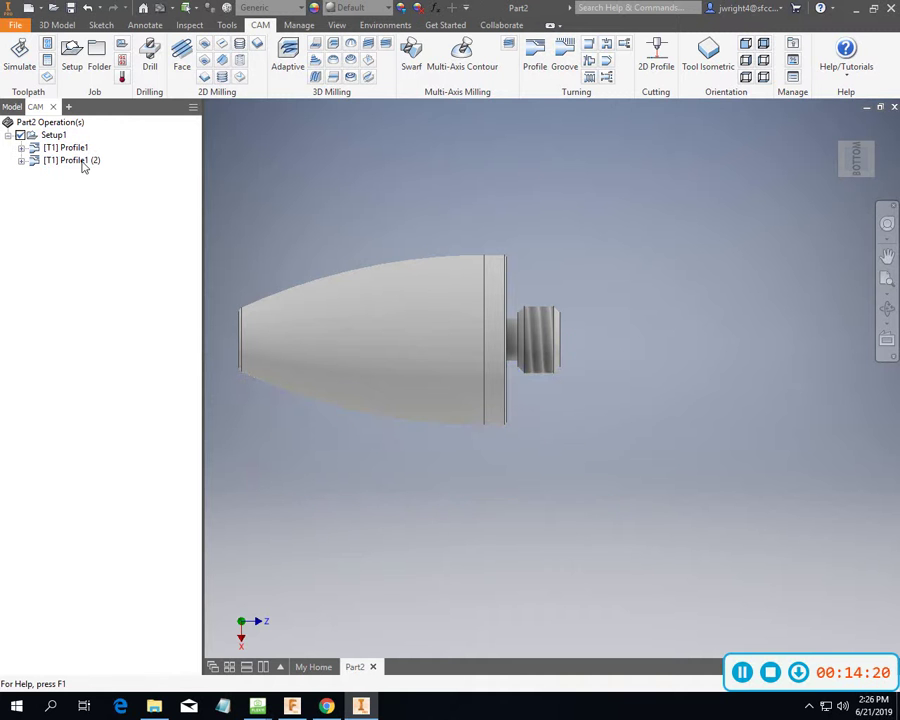
Rename the original Profile1 operation as Rough Passes.
left_click(80, 147)
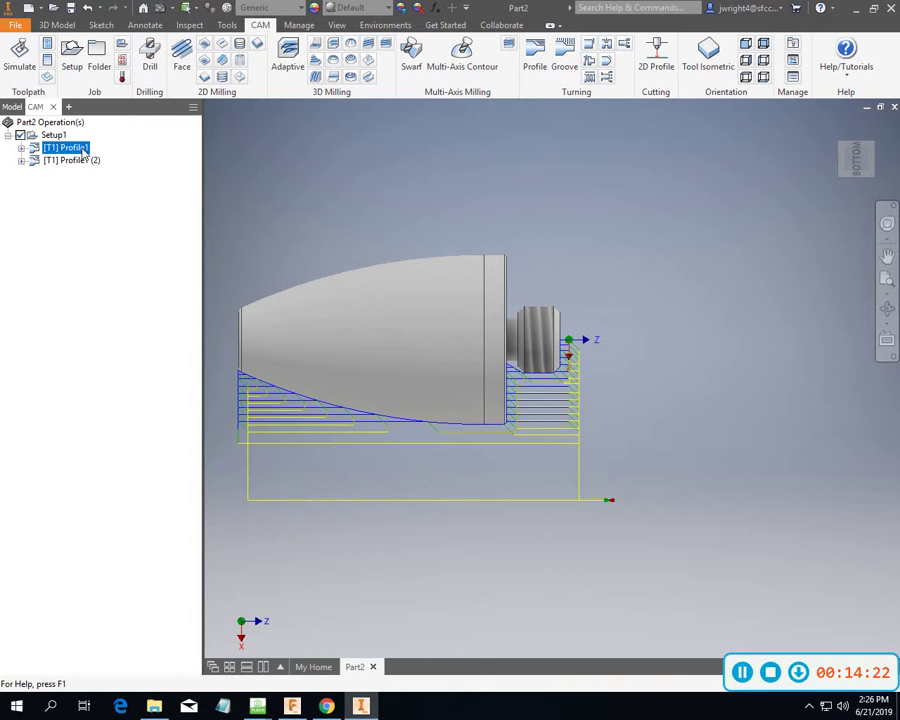
right_click(82, 150)
key("Escape")
left_click(79, 151)
left_click(78, 151)
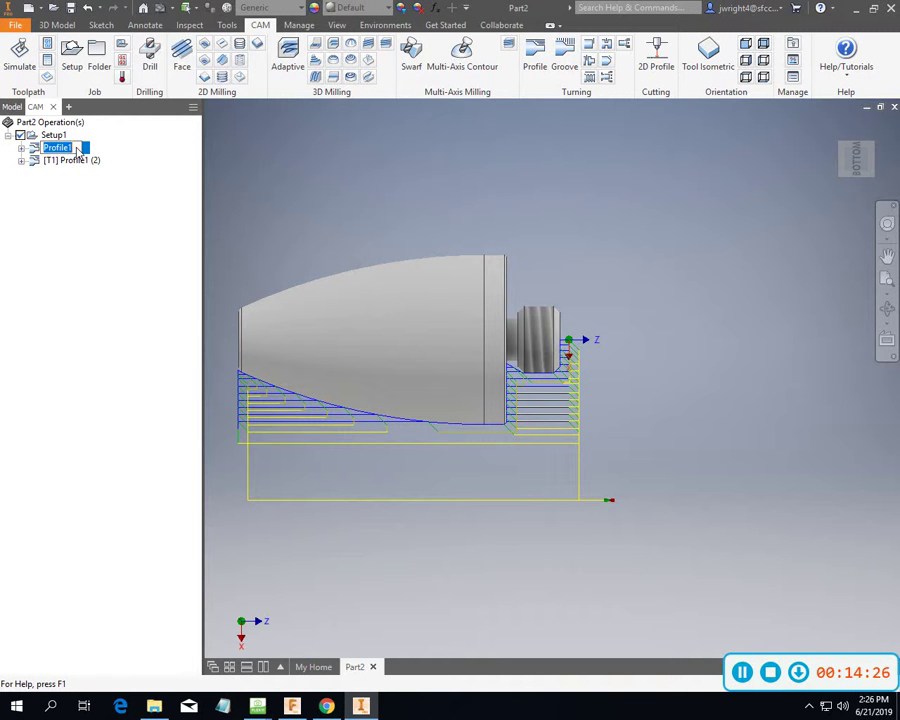
type("Rough Passes")
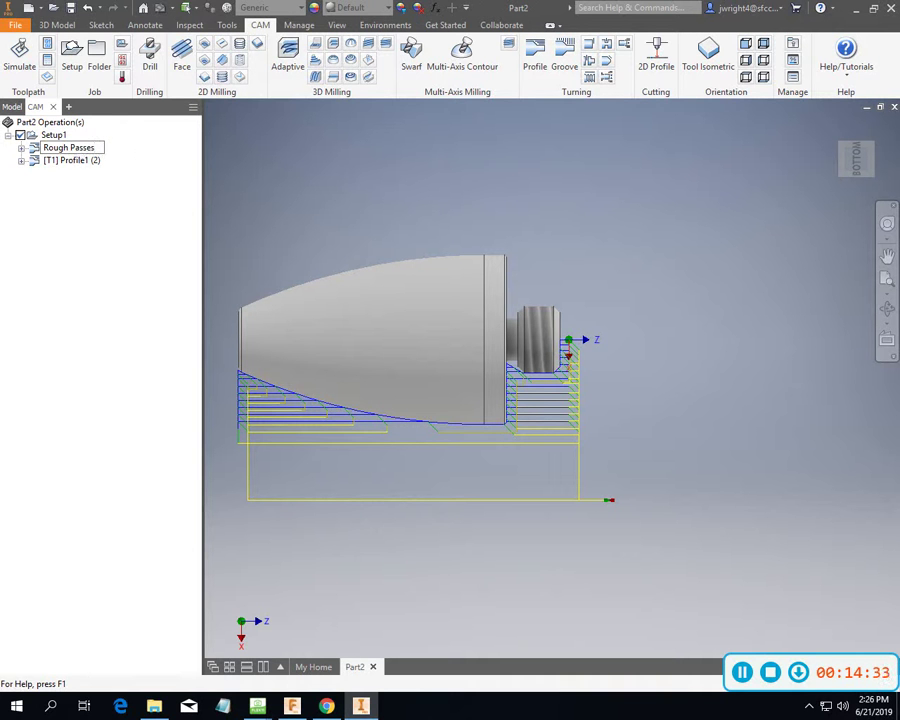
key("Return")
left_click(98, 253)
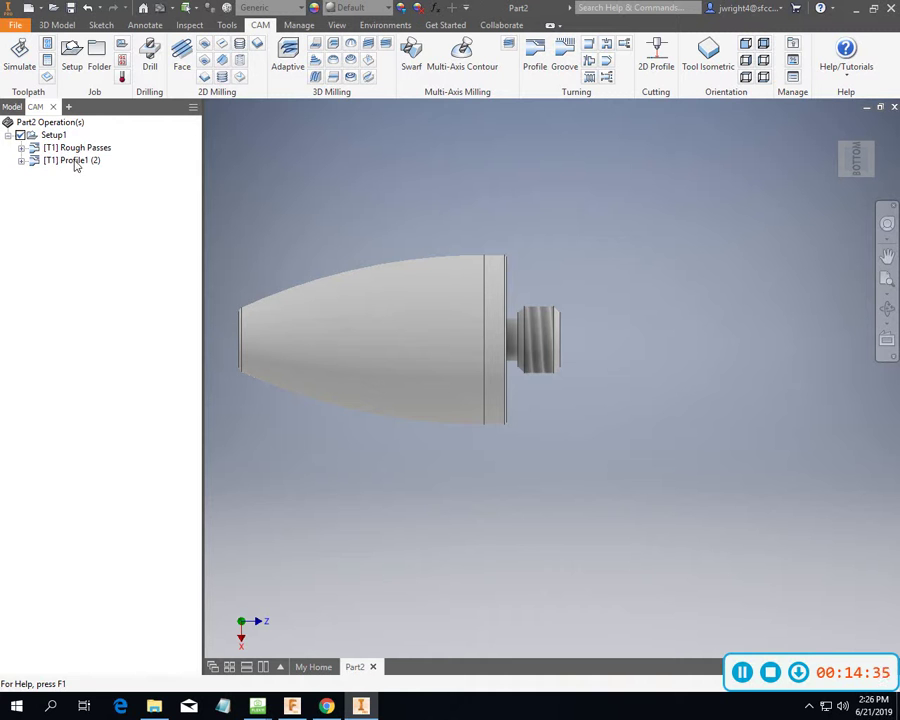
Rename the duplicated profile operation as Finish Pass.
left_click(72, 161)
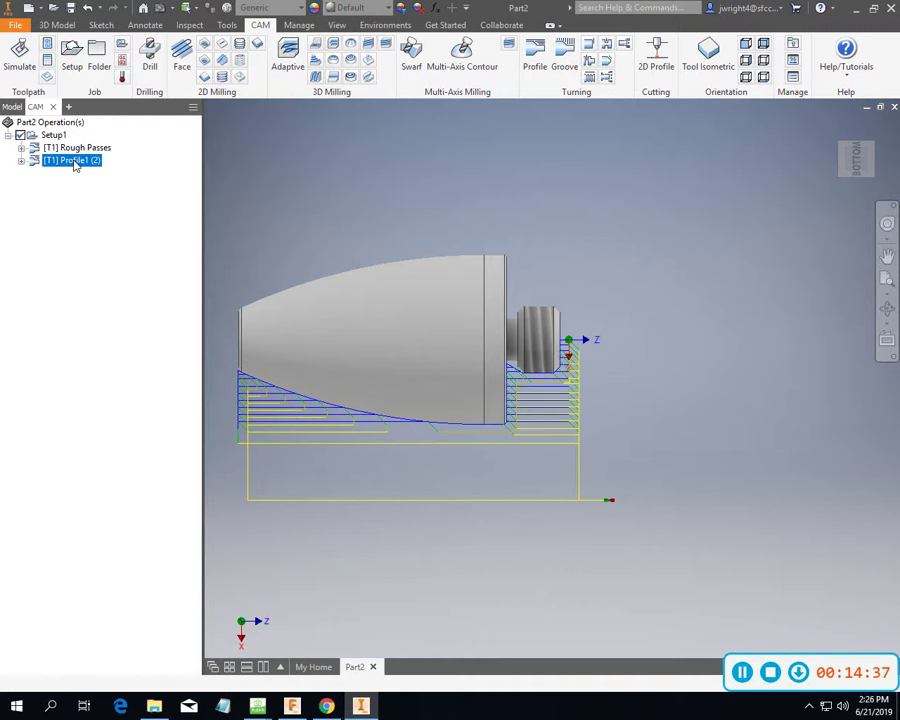
left_click(72, 161)
type("F")
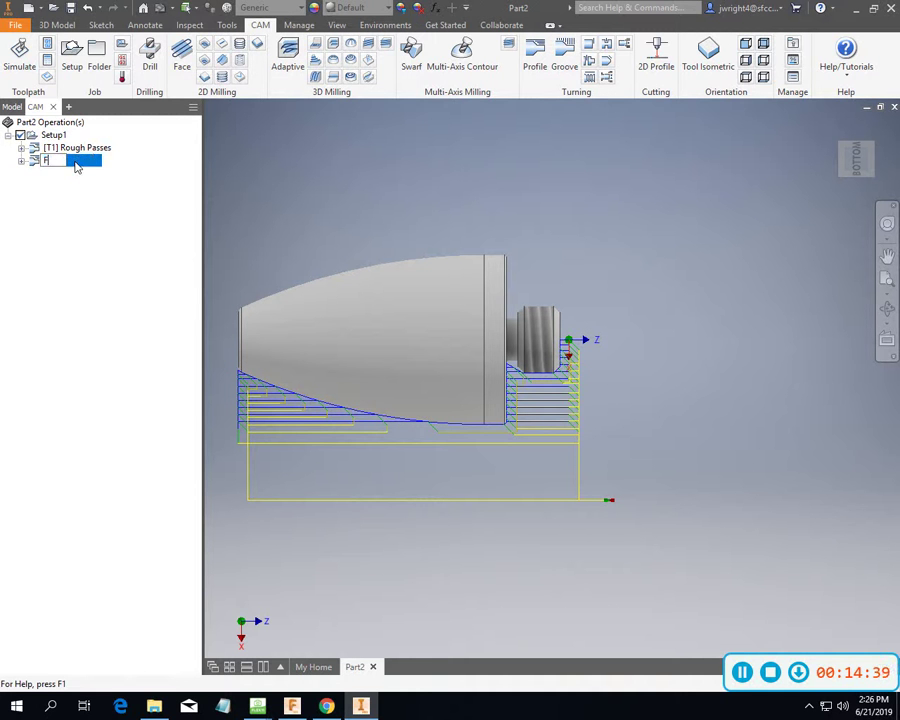
type("inish Pass")
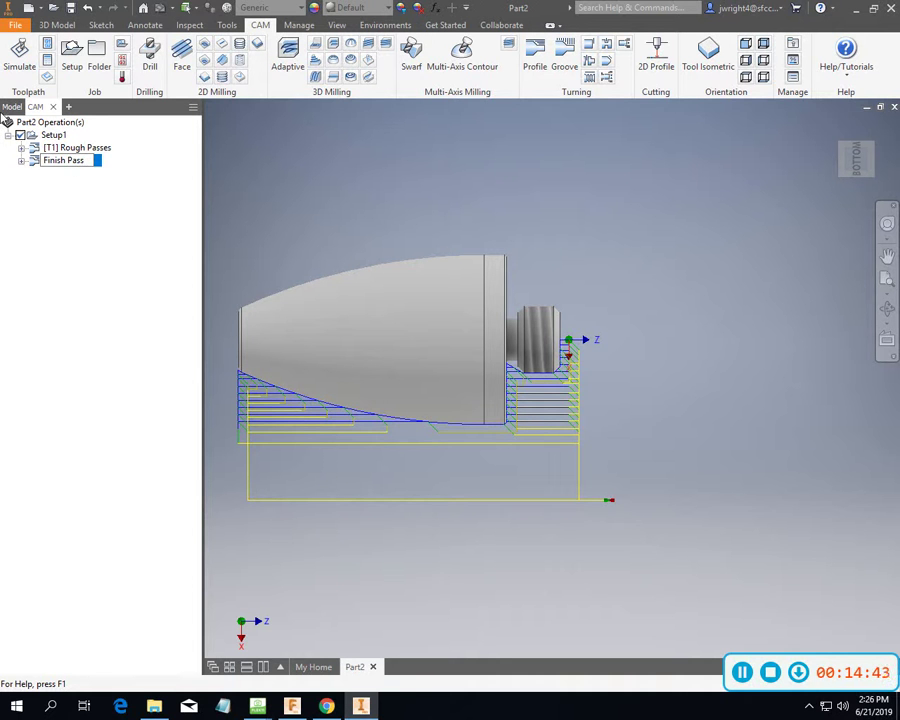
left_click(59, 204)
Open the Finish Pass operation's tool selection and duplicate the DNMT?T301 VNMT Right Hand turning tool.
left_click(86, 163)
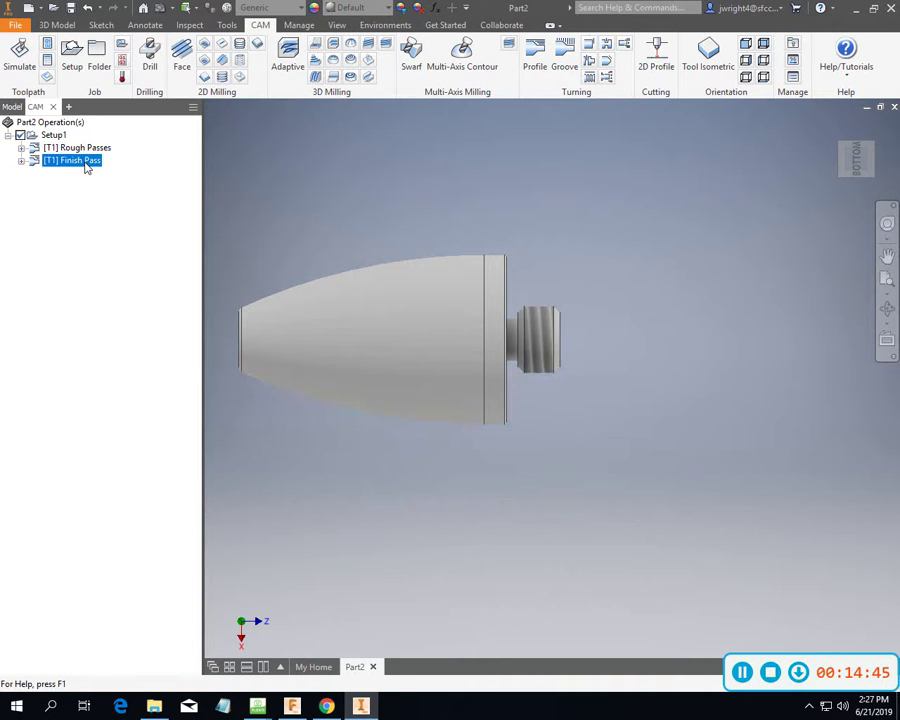
double_click(86, 163)
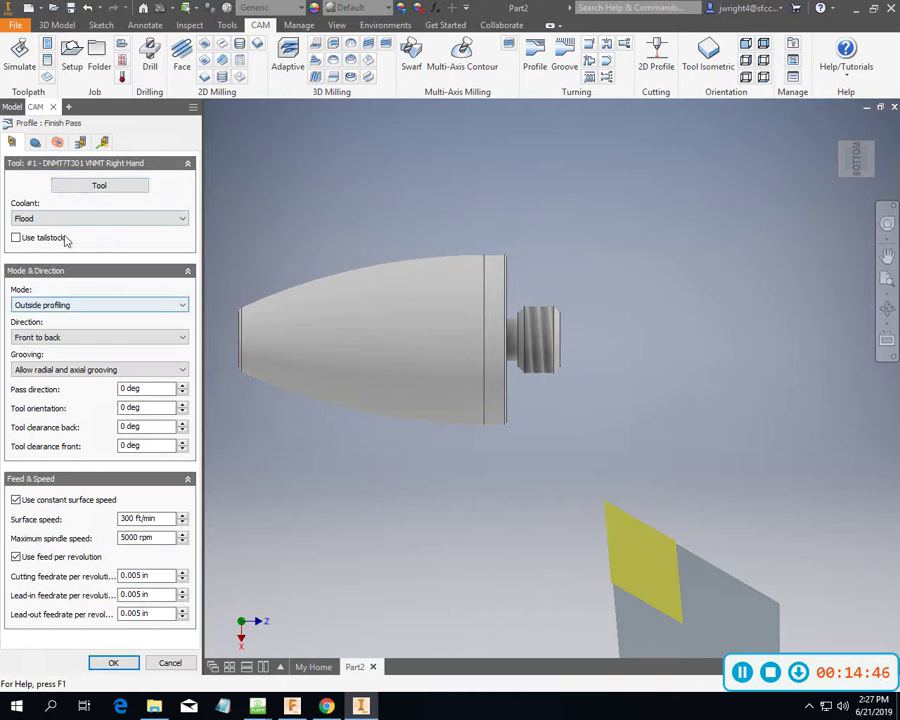
left_click(90, 188)
left_click(362, 294)
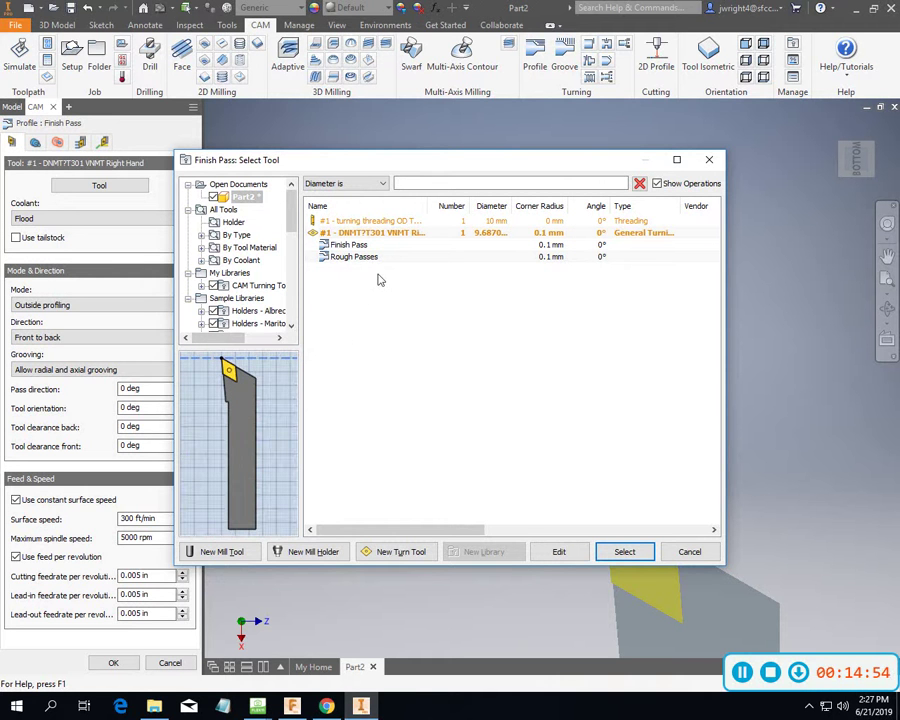
right_click(362, 237)
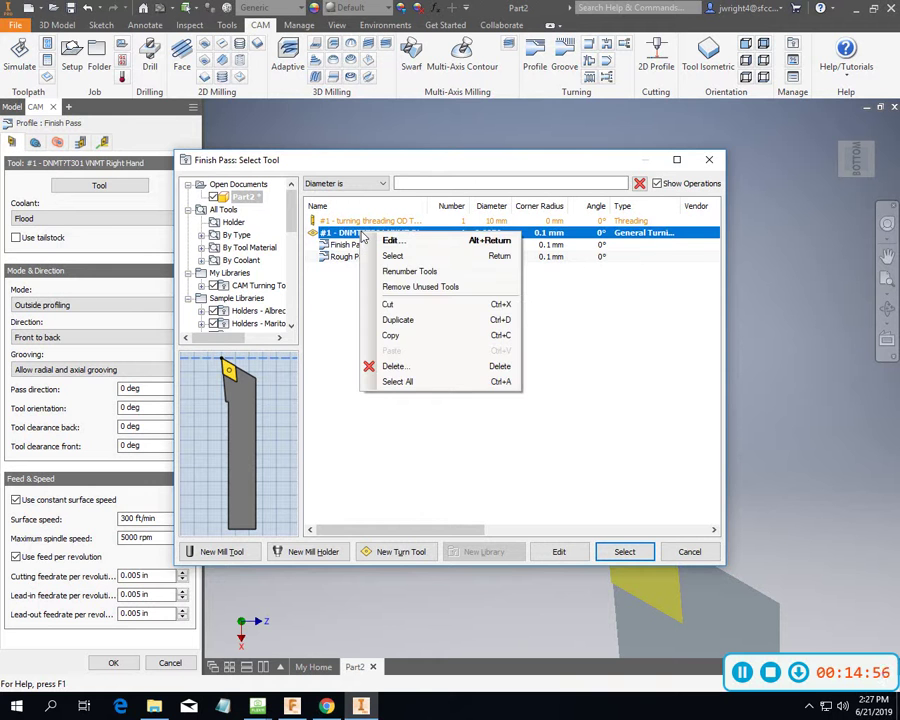
left_click(397, 320)
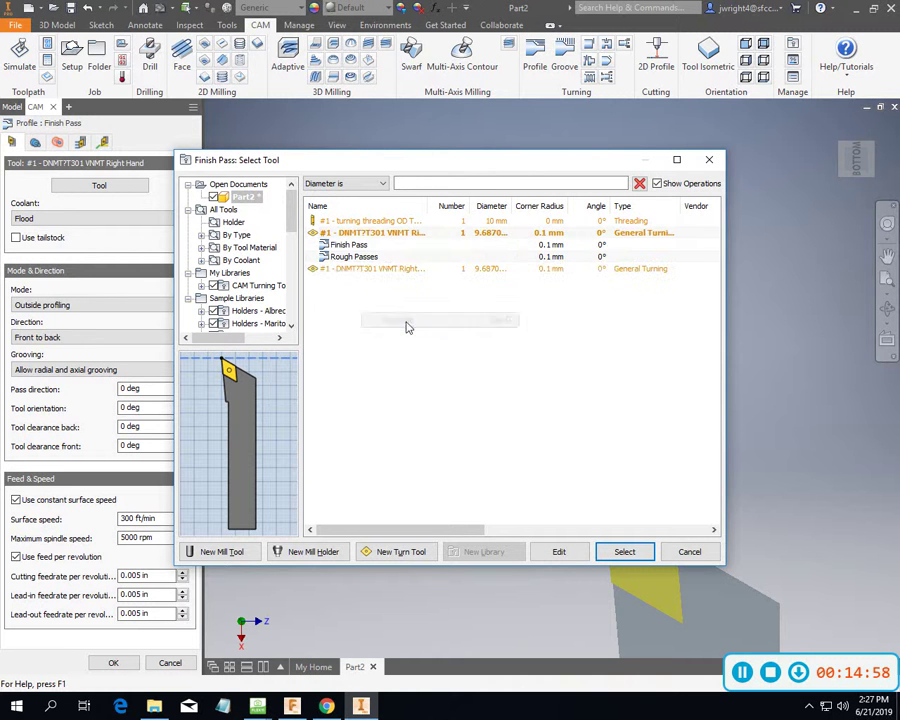
Edit the duplicated turning tool and set its tool number to 2.
left_click(388, 270)
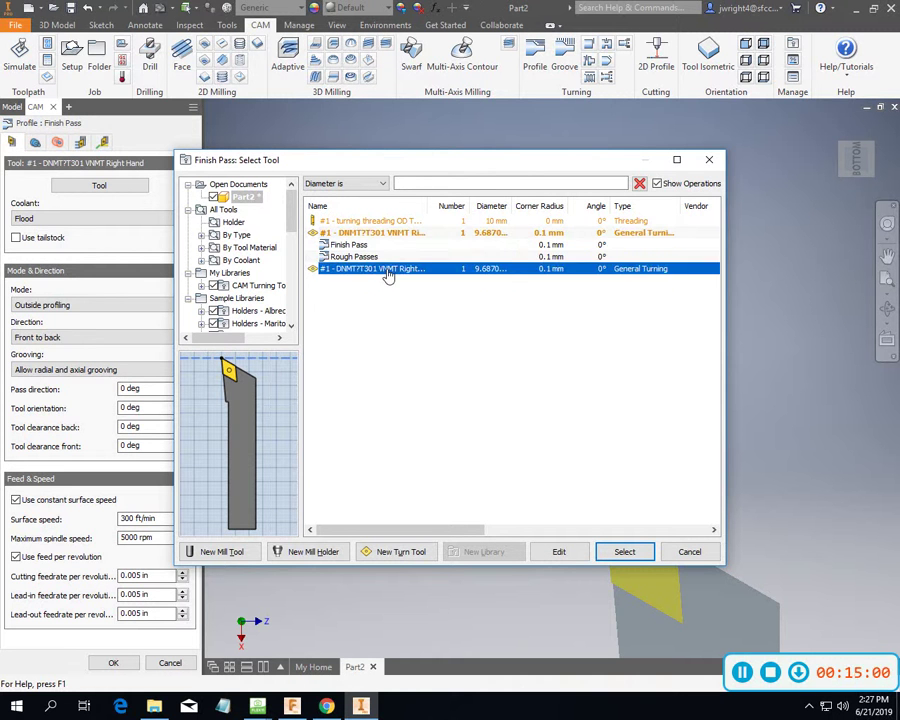
left_click(558, 552)
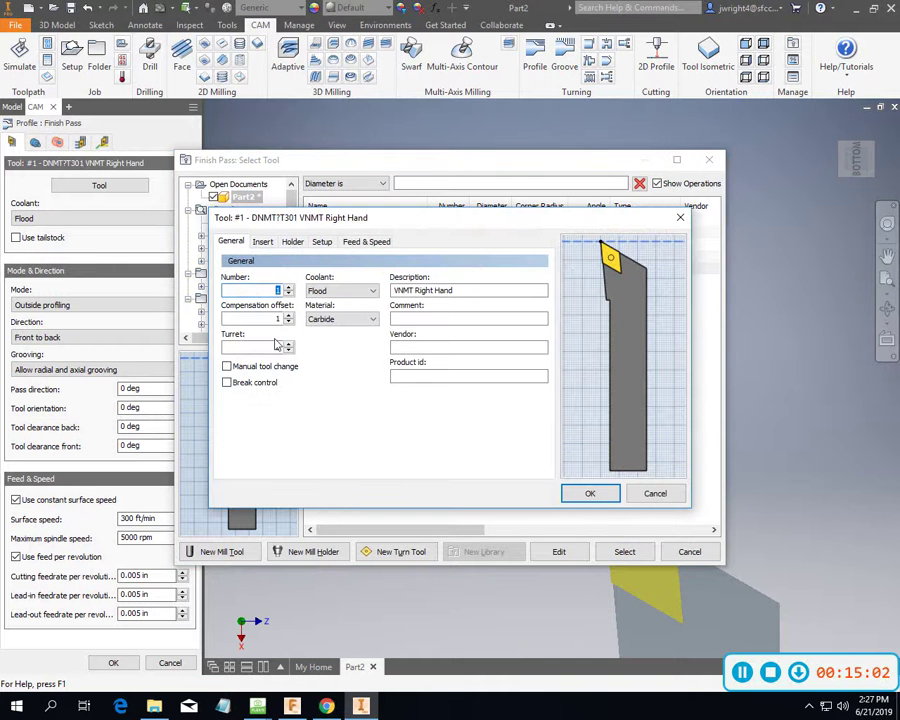
left_click(288, 289)
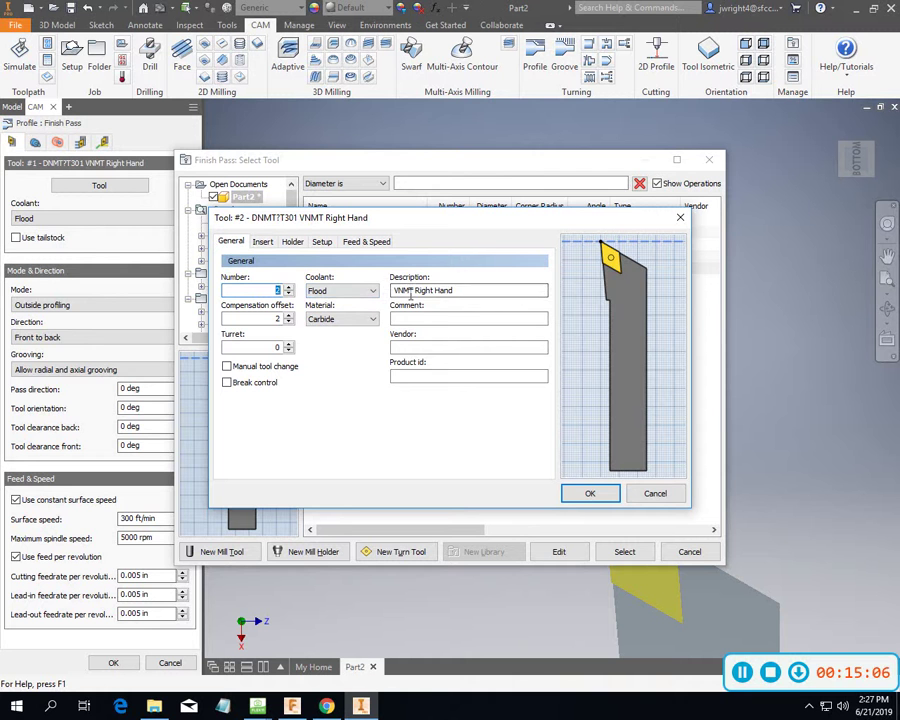
Change the duplicated tool's insert shape to V = 35deg Diamond, and assign the tool to the Finish Pass operation.
left_click(262, 241)
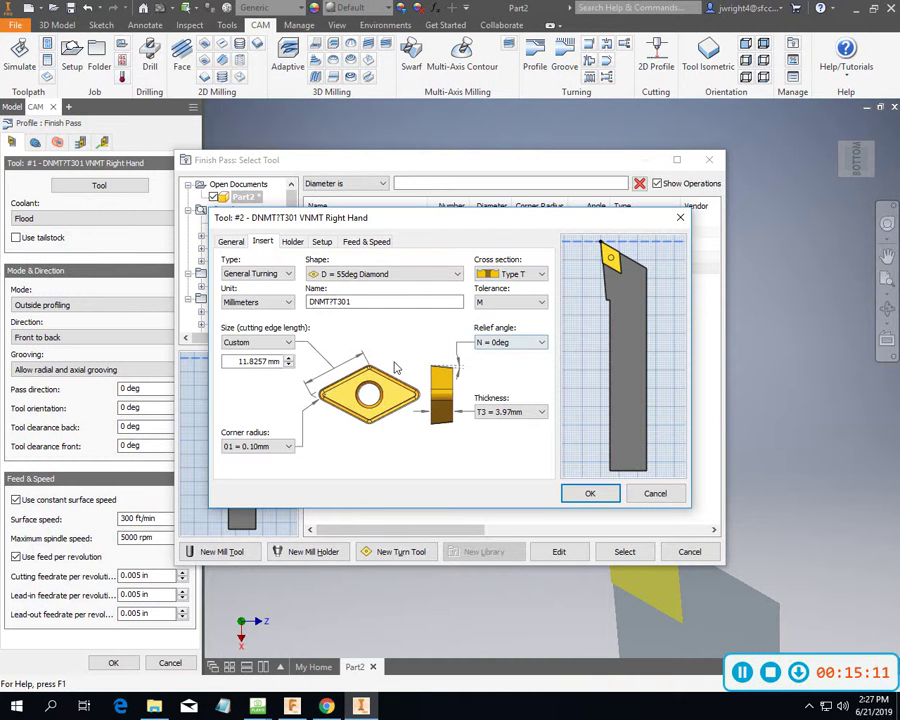
left_click(455, 273)
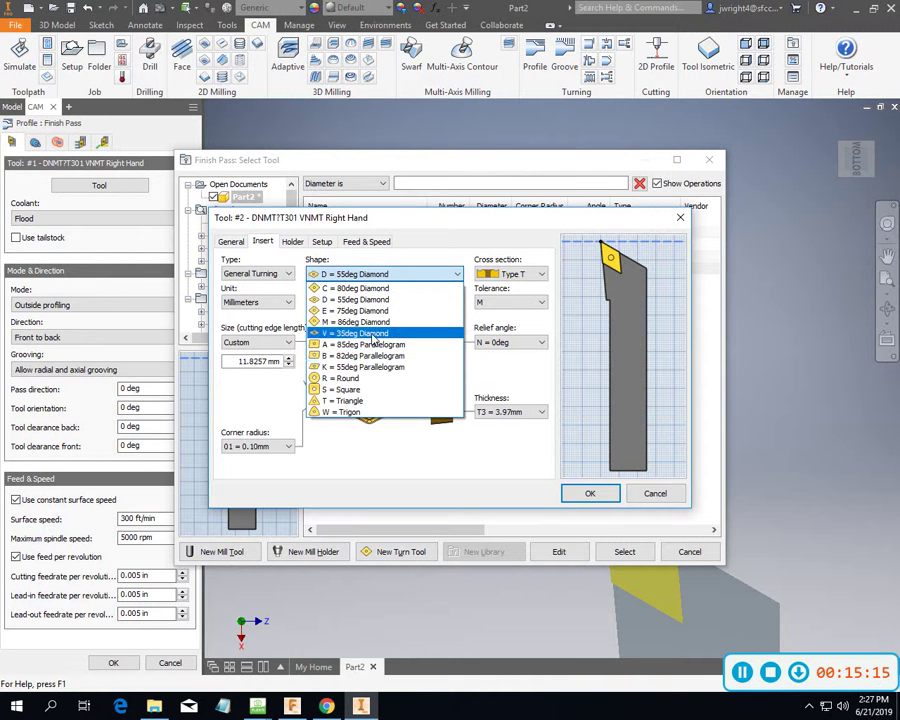
left_click(365, 333)
left_click(576, 493)
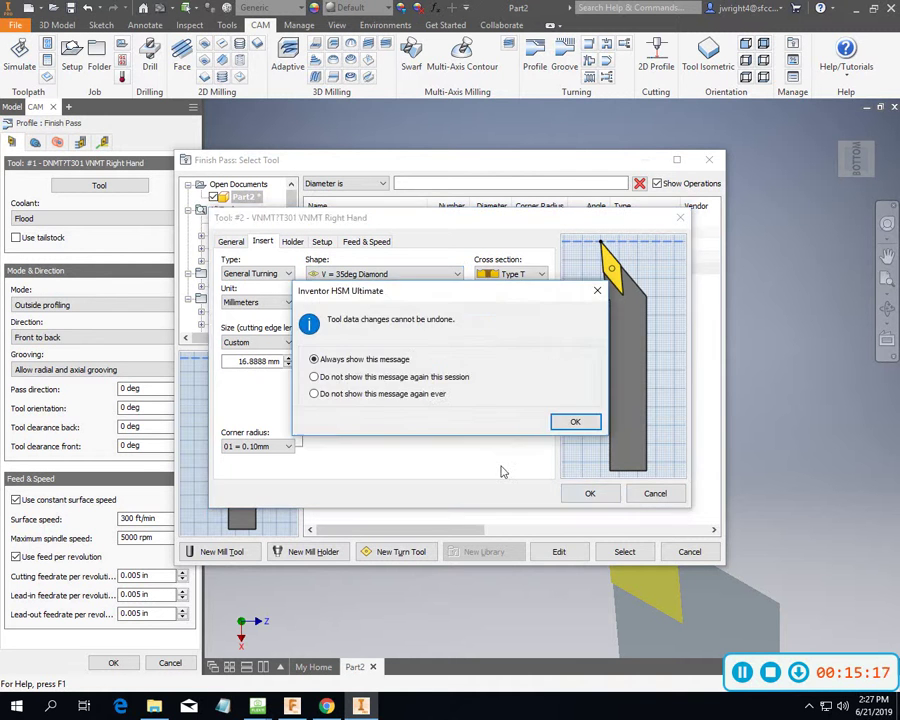
left_click(576, 421)
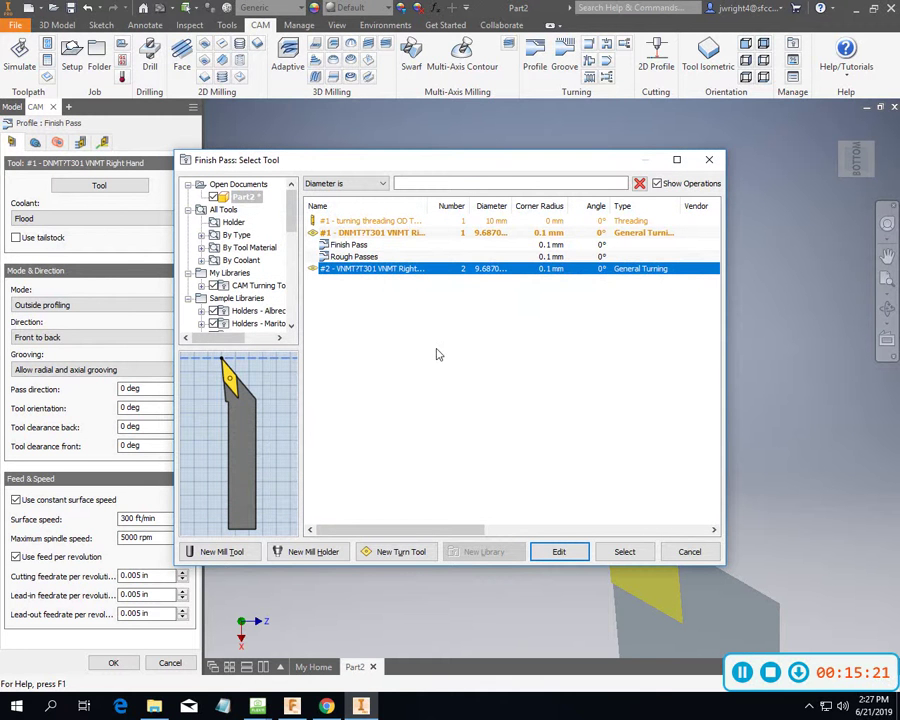
left_click(623, 552)
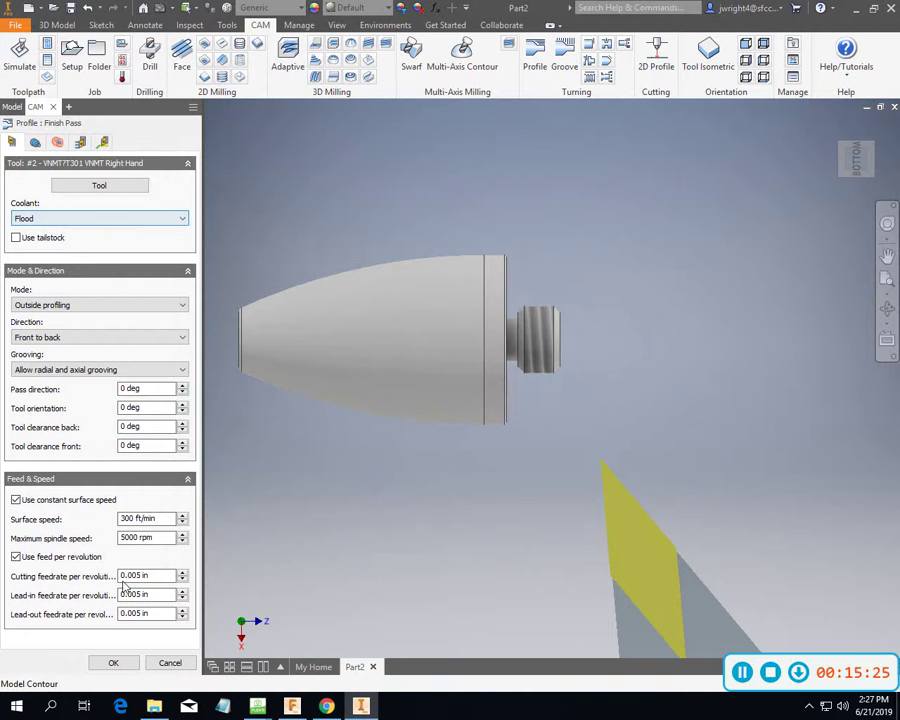
left_click(116, 664)
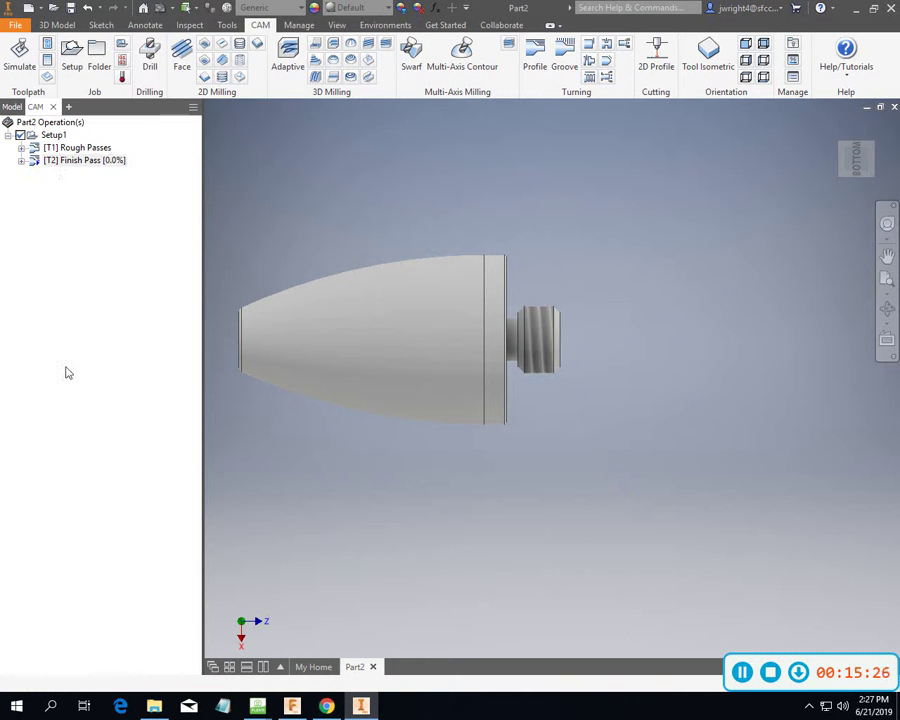
Turn off roughing passes in the Finish Pass operation, keeping one stepover, and accept it to regenerate the toolpath.
double_click(73, 163)
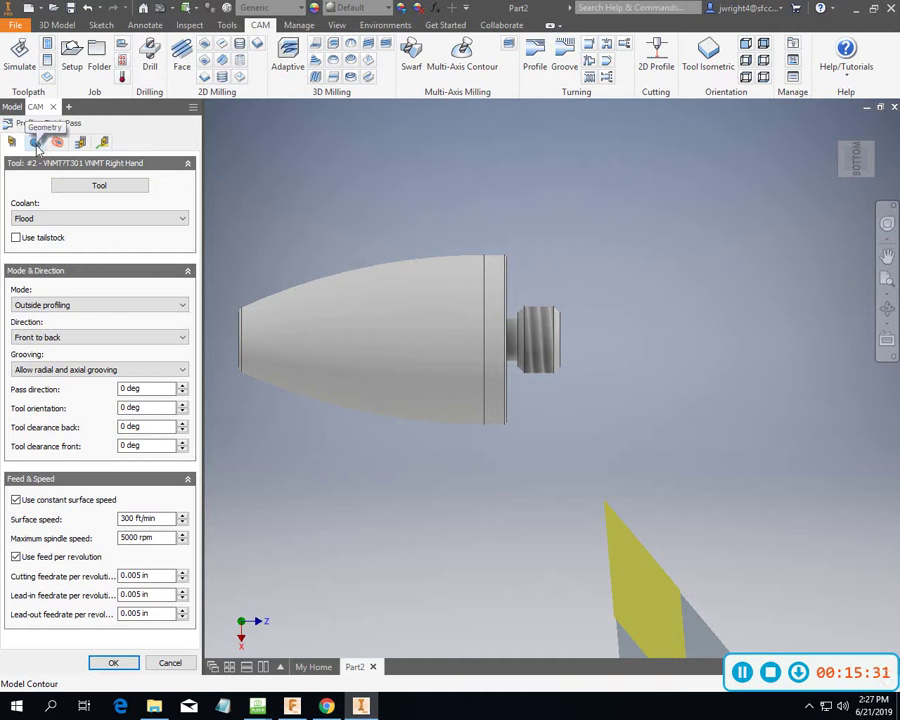
left_click(36, 143)
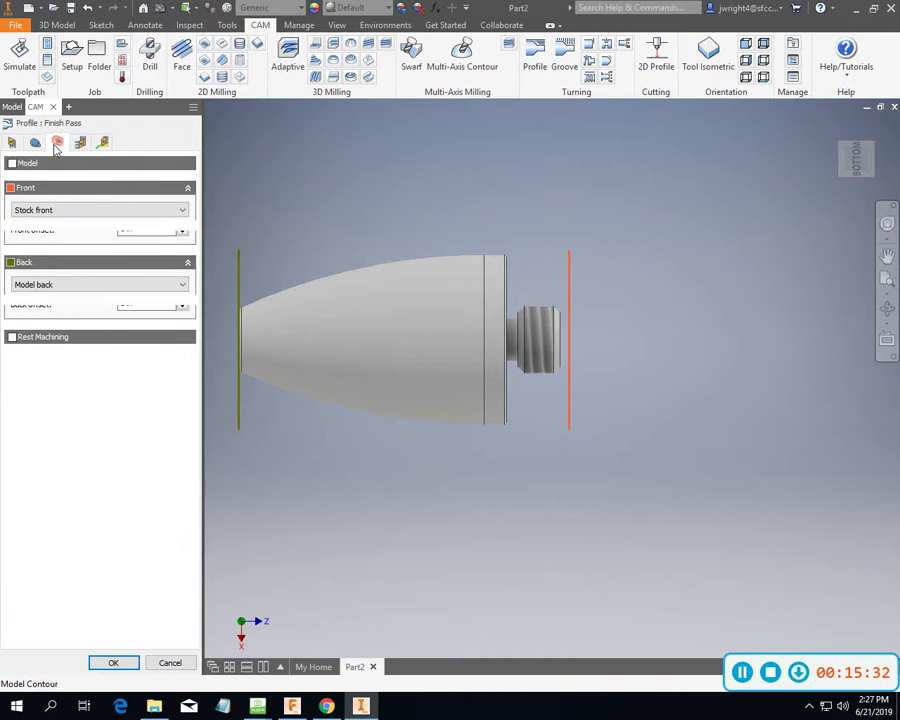
left_click(57, 143)
left_click(80, 142)
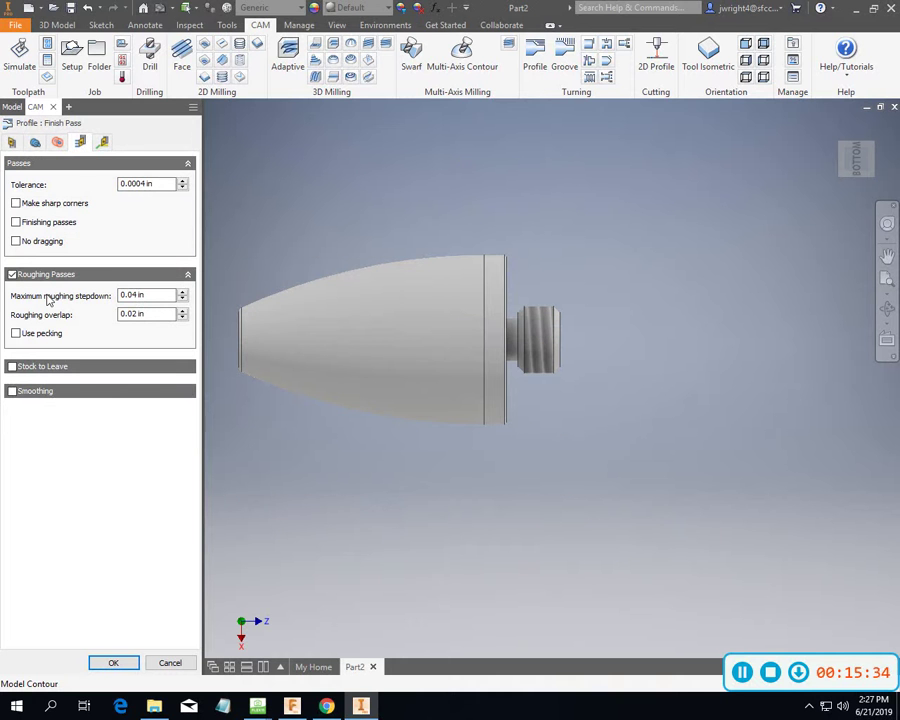
mouse_move(13, 281)
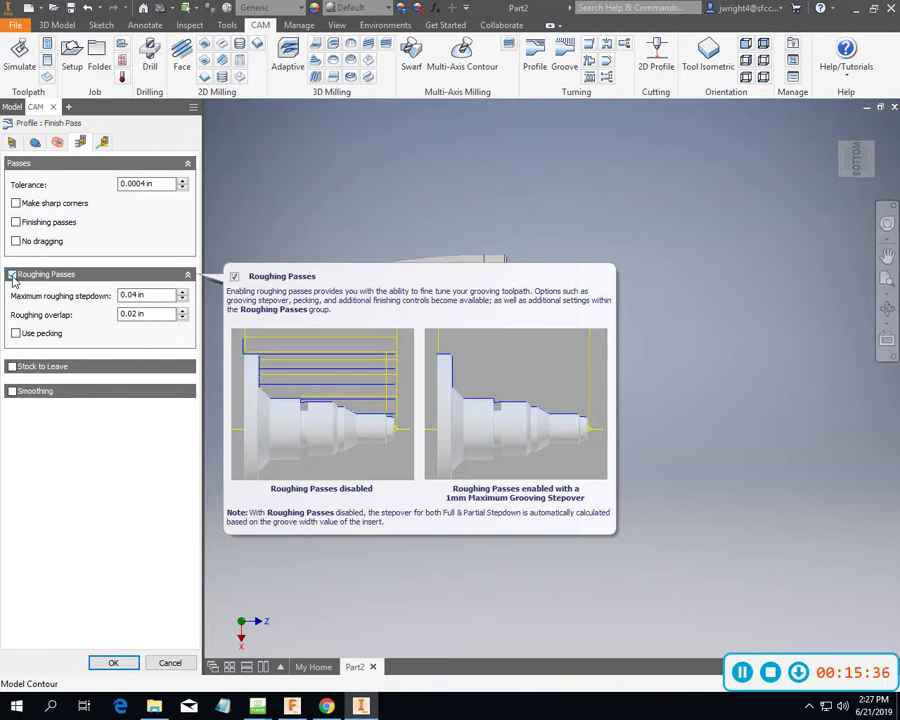
left_click(12, 276)
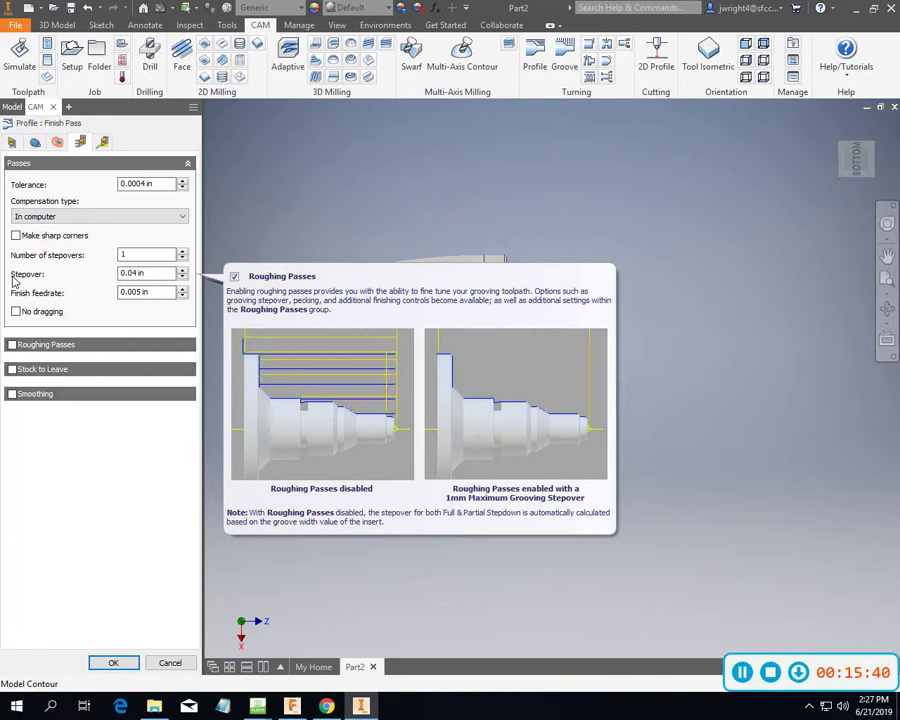
left_click(103, 143)
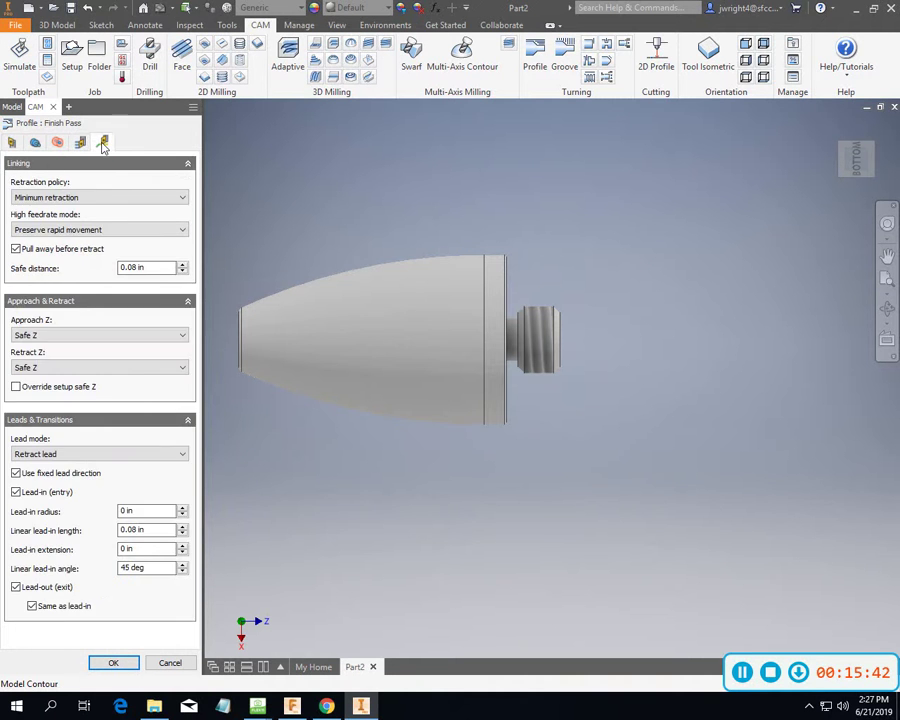
left_click(80, 143)
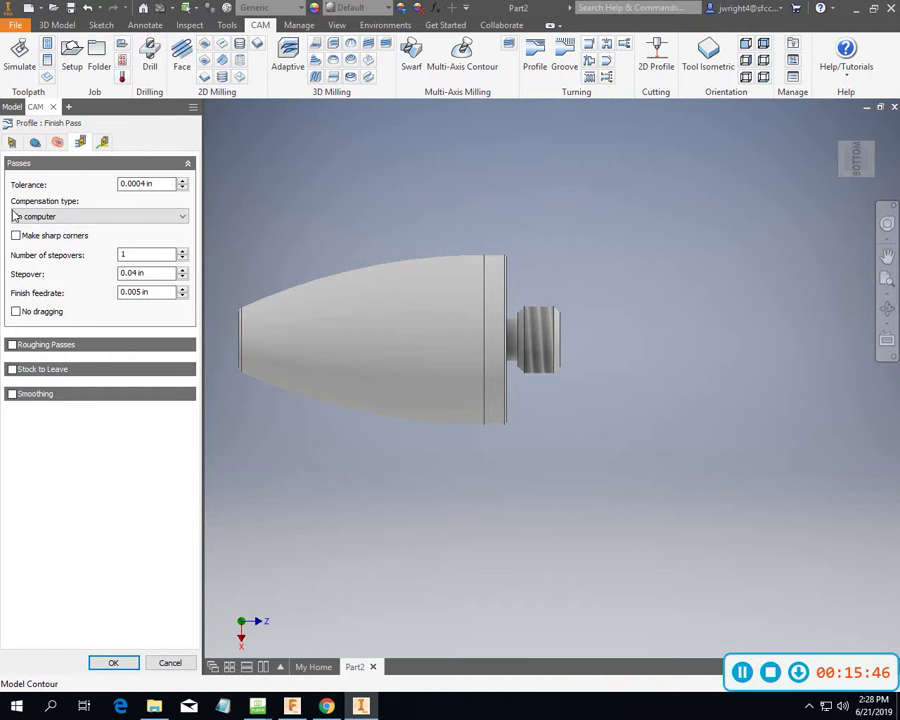
left_click(113, 662)
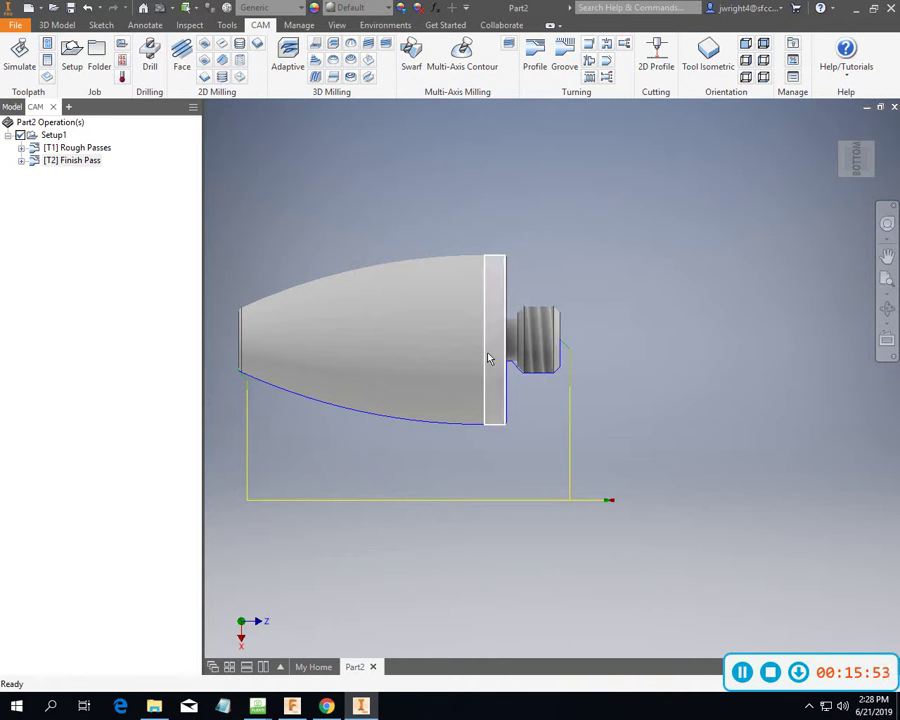
Simulate the Finish Pass toolpath with the 35-degree diamond tool from start to end.
left_click(62, 161)
left_click(22, 62)
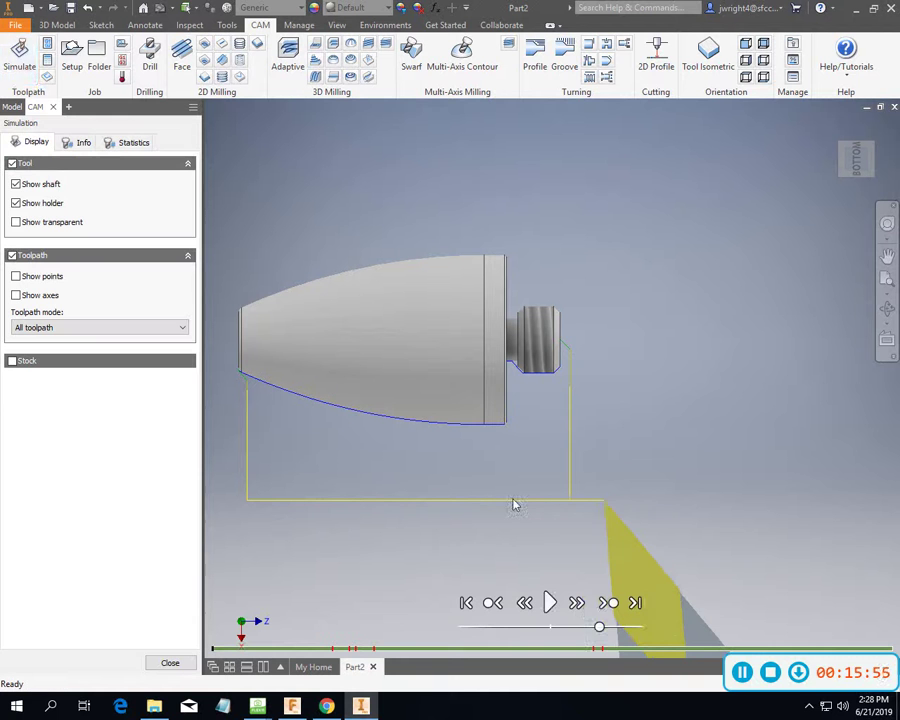
left_click(547, 601)
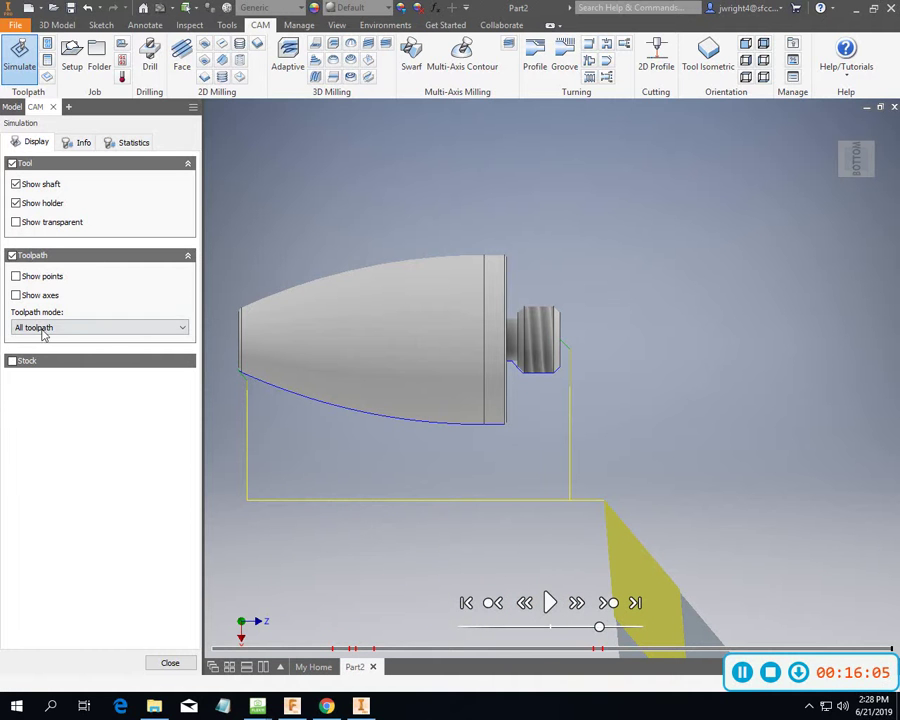
Review the Finish Pass simulation's position info and machining statistics, and close the simulation.
left_click(83, 146)
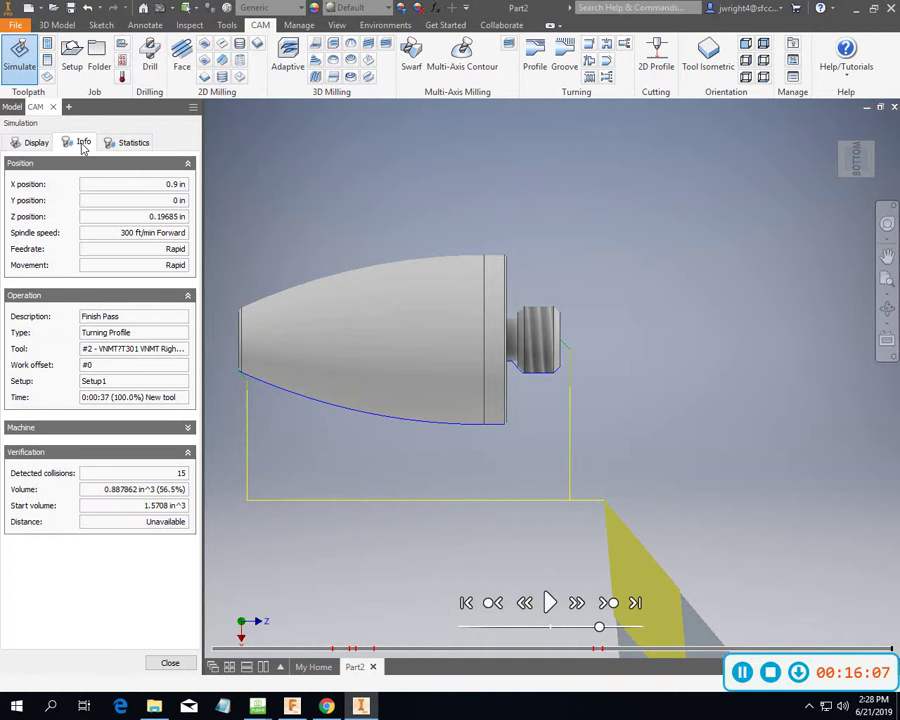
left_click(118, 144)
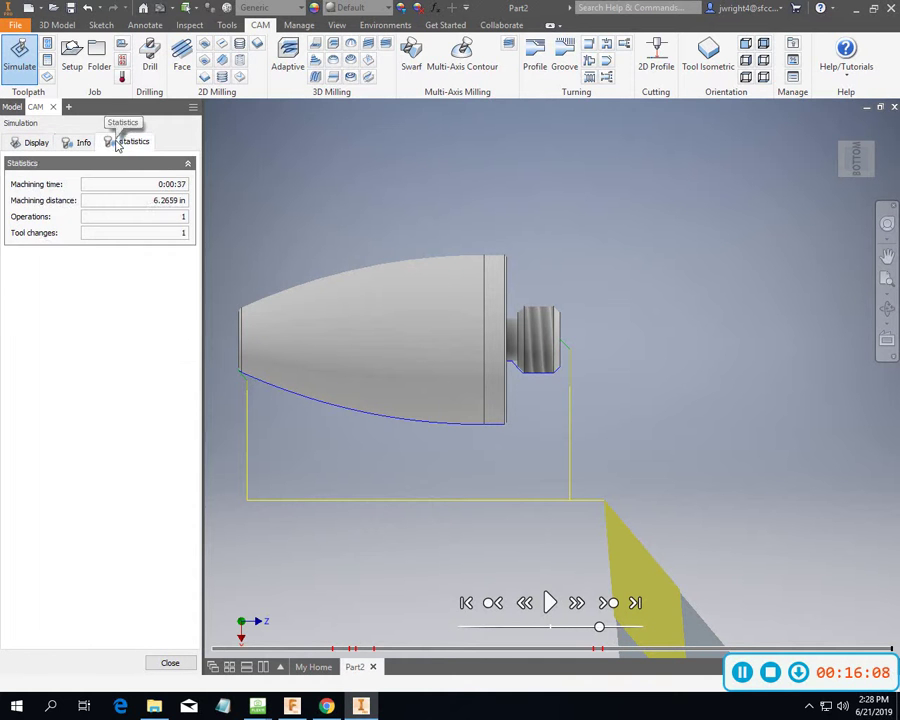
left_click(34, 142)
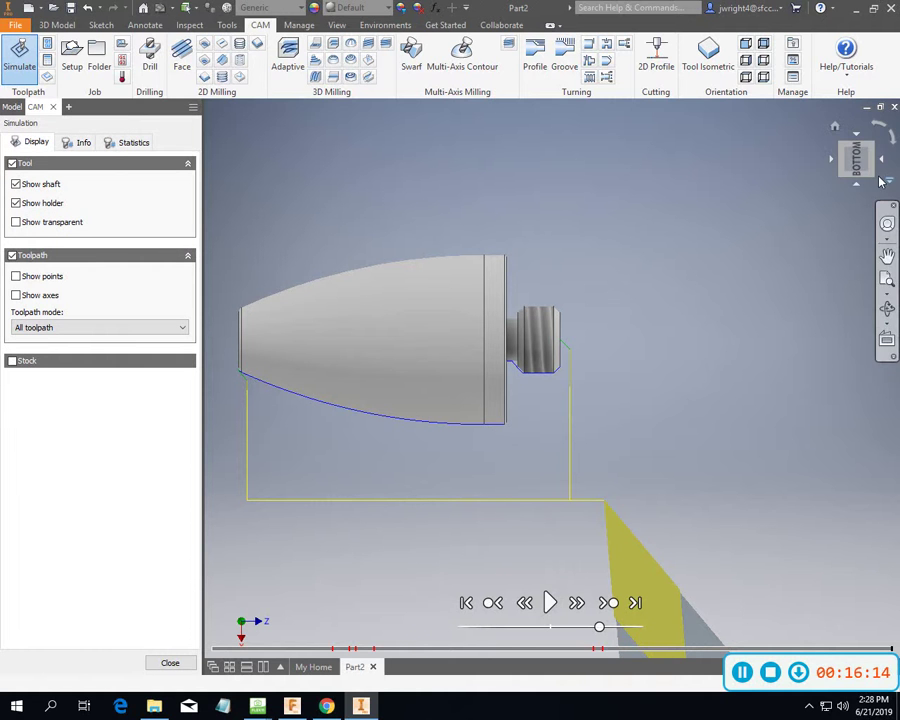
left_click_drag(862, 156, 836, 149)
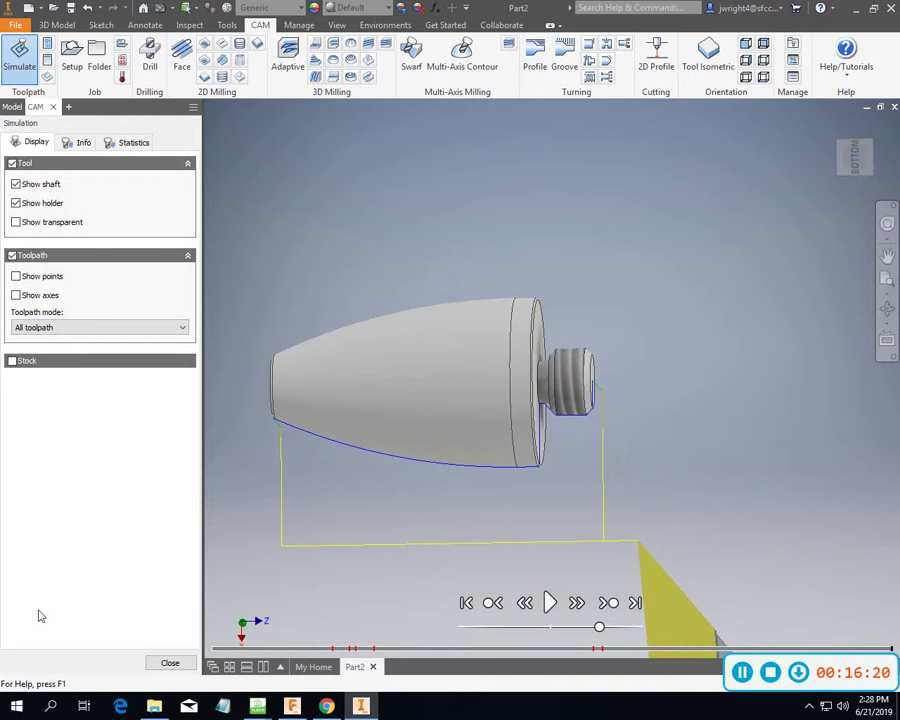
left_click(170, 664)
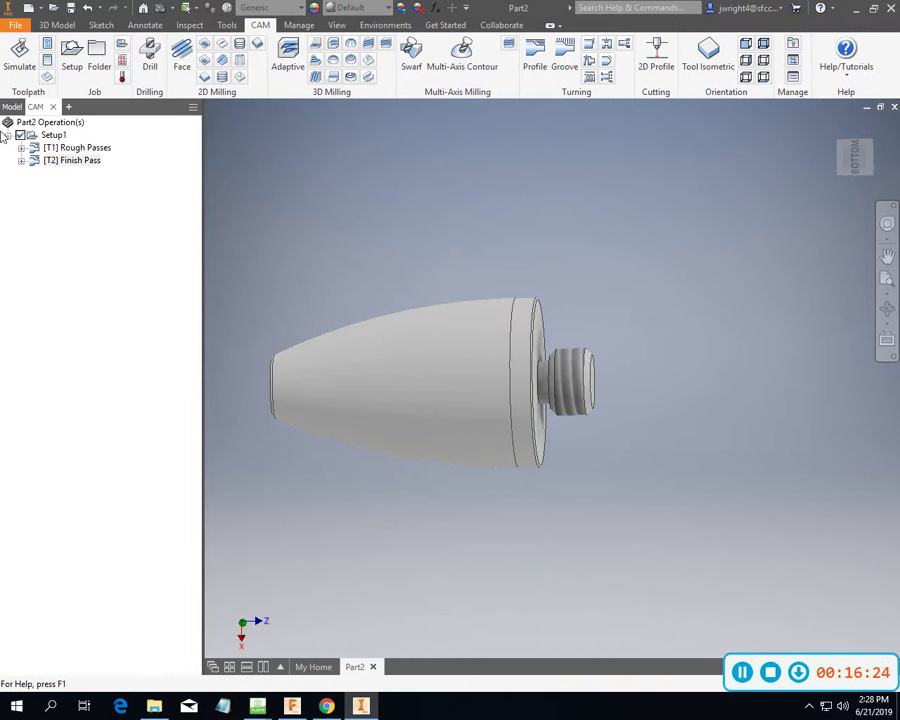
Compare the Rough Passes and Finish Pass toolpaths on the part in a straight-on bottom view.
left_click(72, 148)
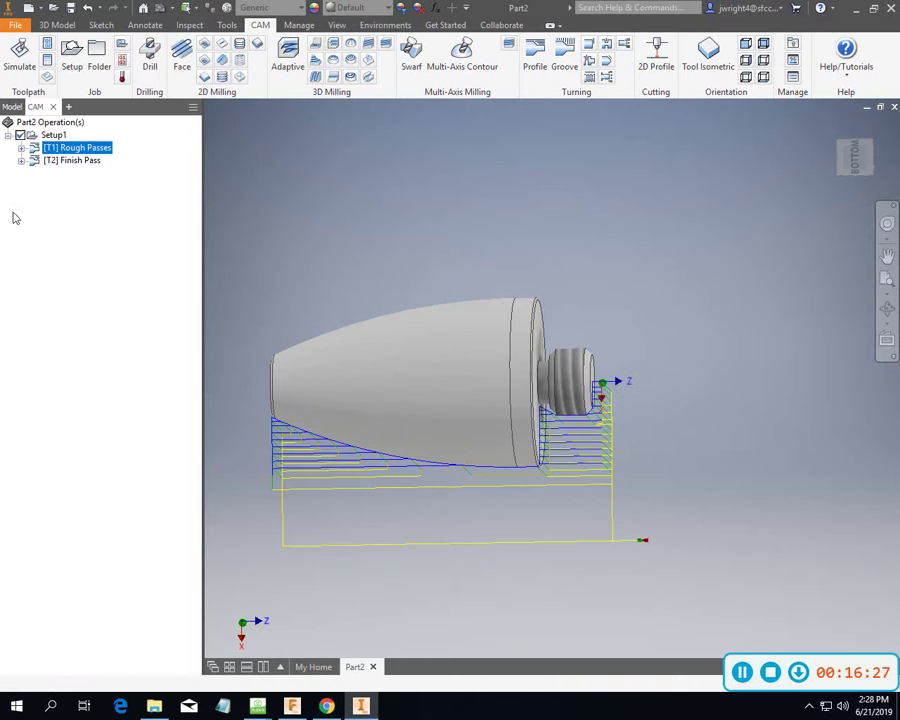
left_click(79, 163)
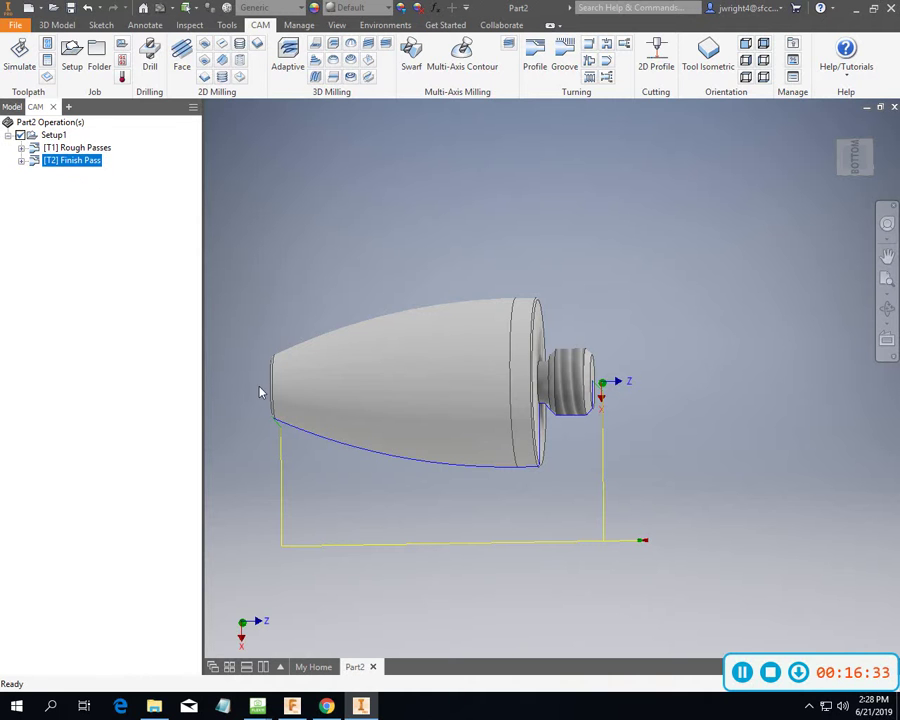
left_click(855, 158)
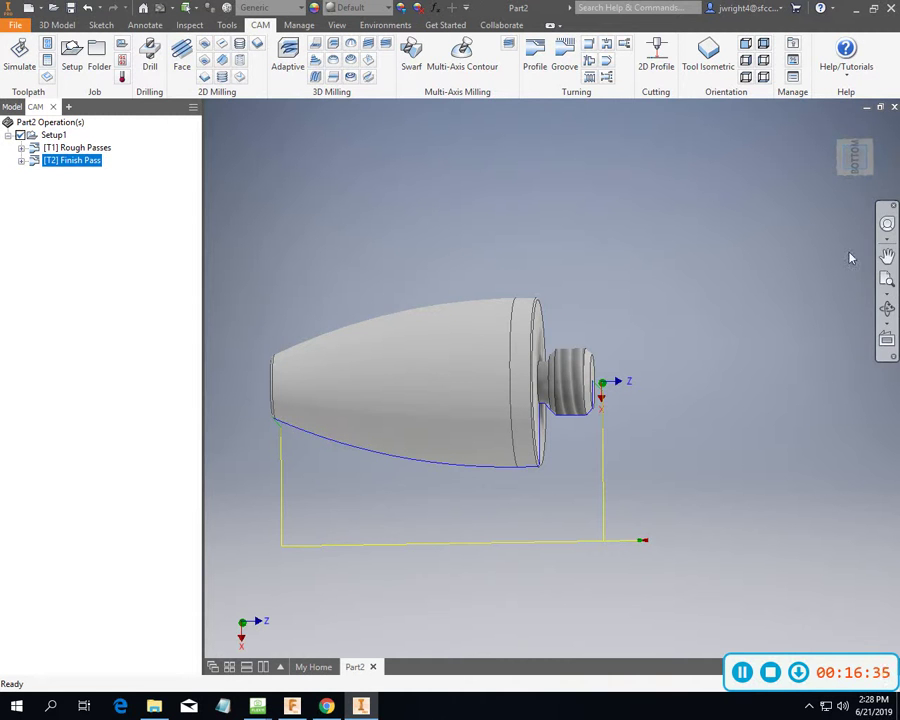
left_click(840, 178)
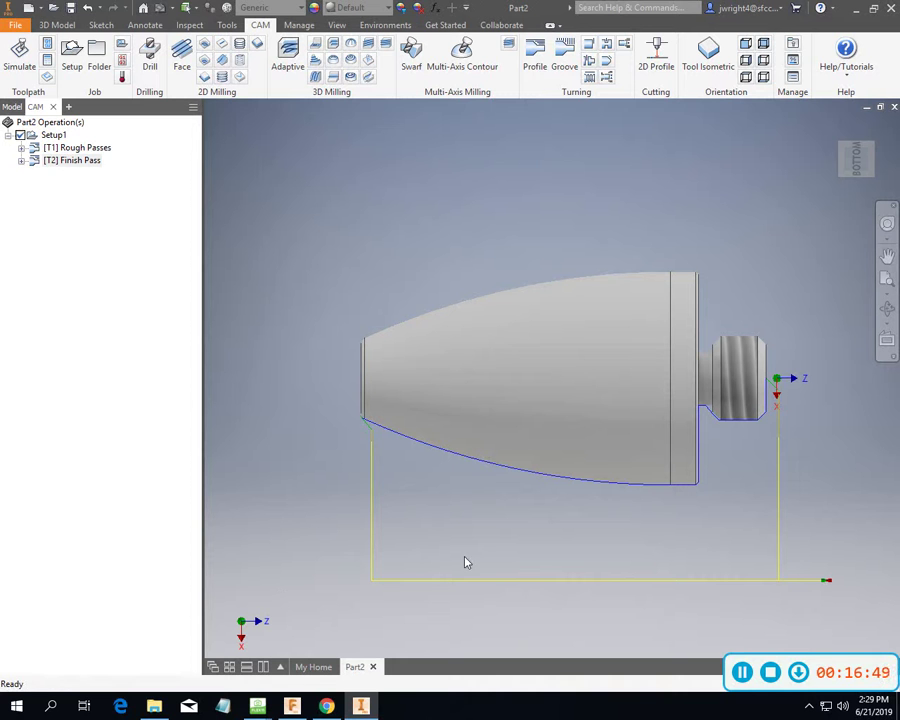
left_click(702, 411)
Open the revolution's sketch, check the width of the relief neck between shoulder and thread without adding a dimension, and finish the sketch.
left_click(12, 106)
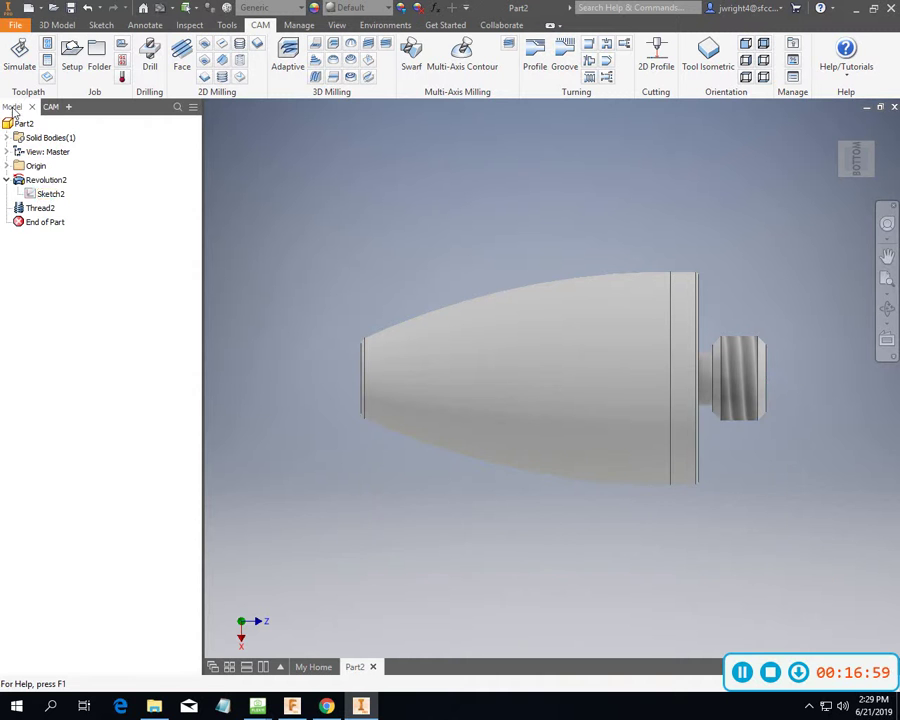
right_click(52, 199)
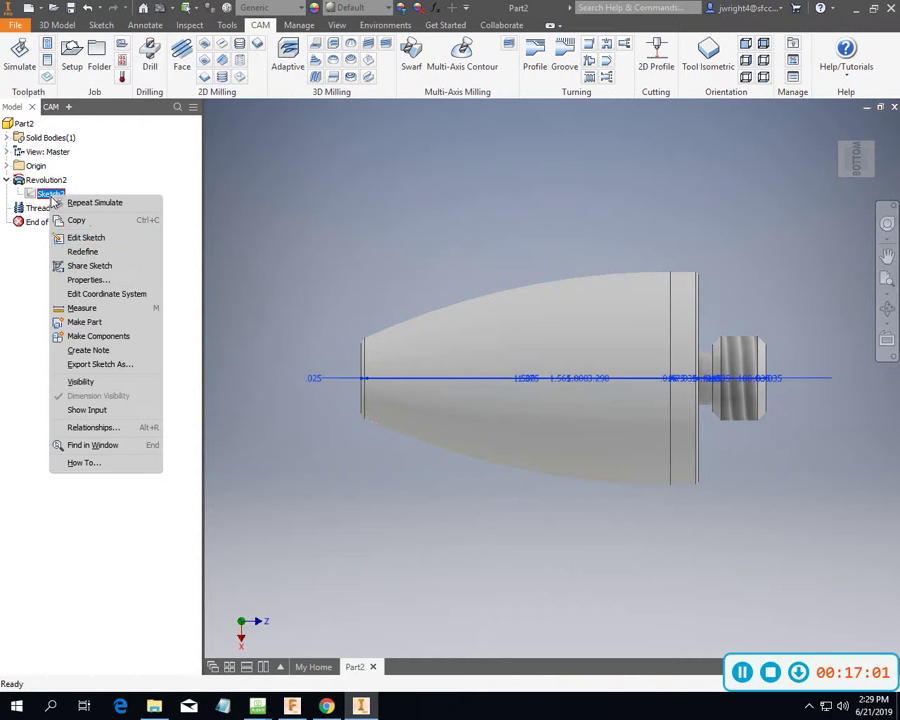
left_click(88, 239)
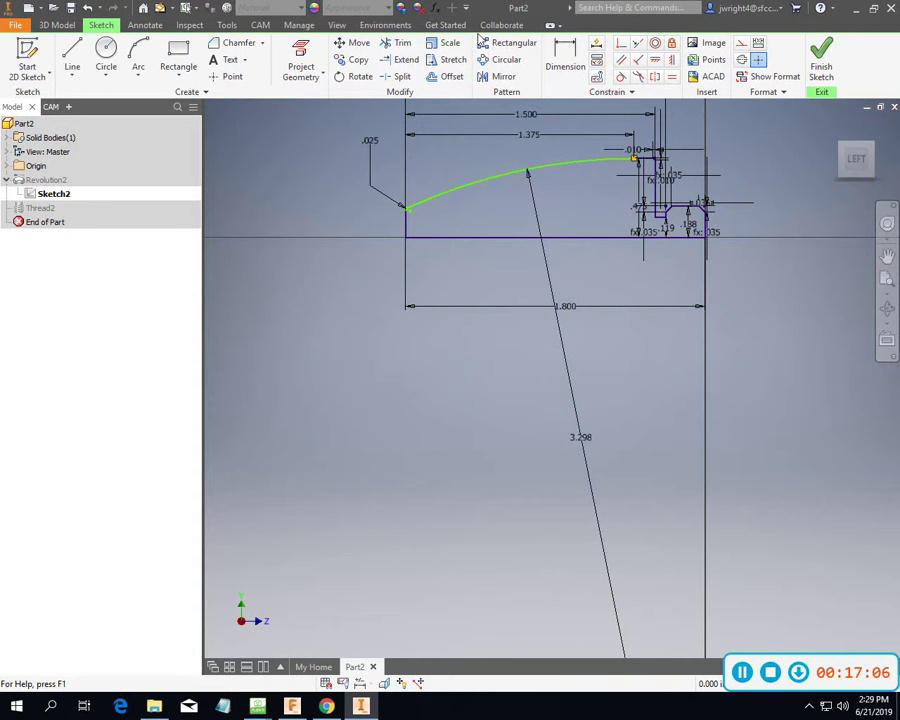
left_click(566, 50)
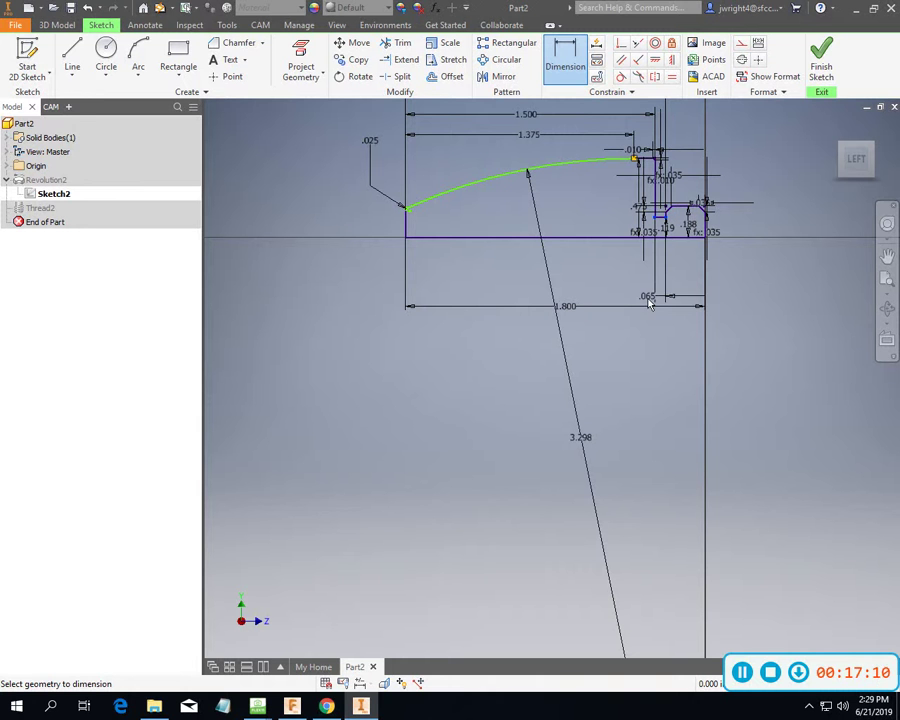
key("Escape")
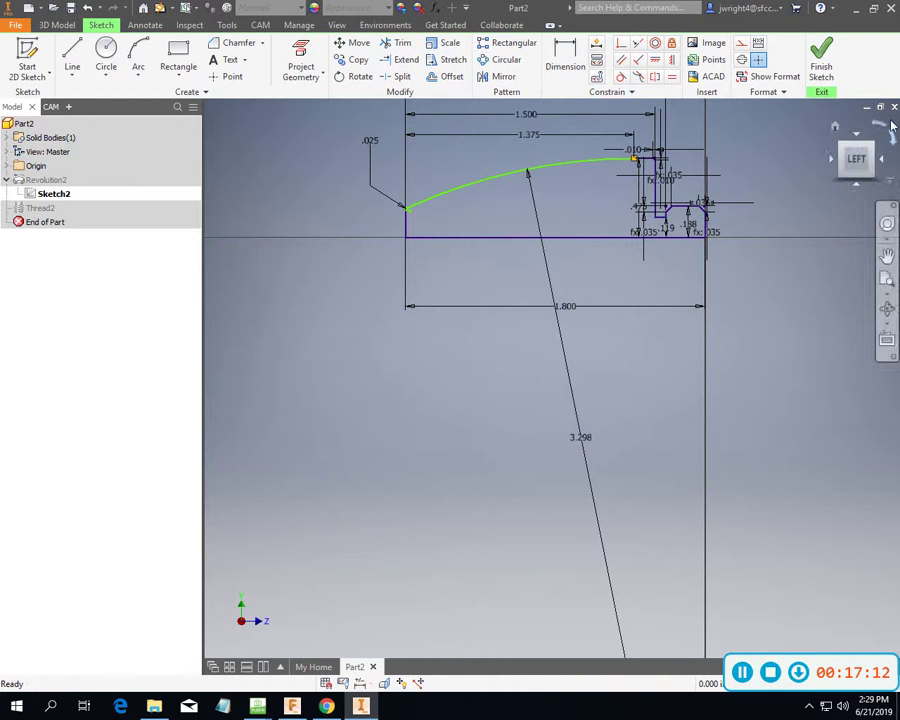
left_click(821, 55)
Regenerate the toolpaths of Setup1 in the CAM browser and inspect the stock around the threaded stem.
left_click(50, 106)
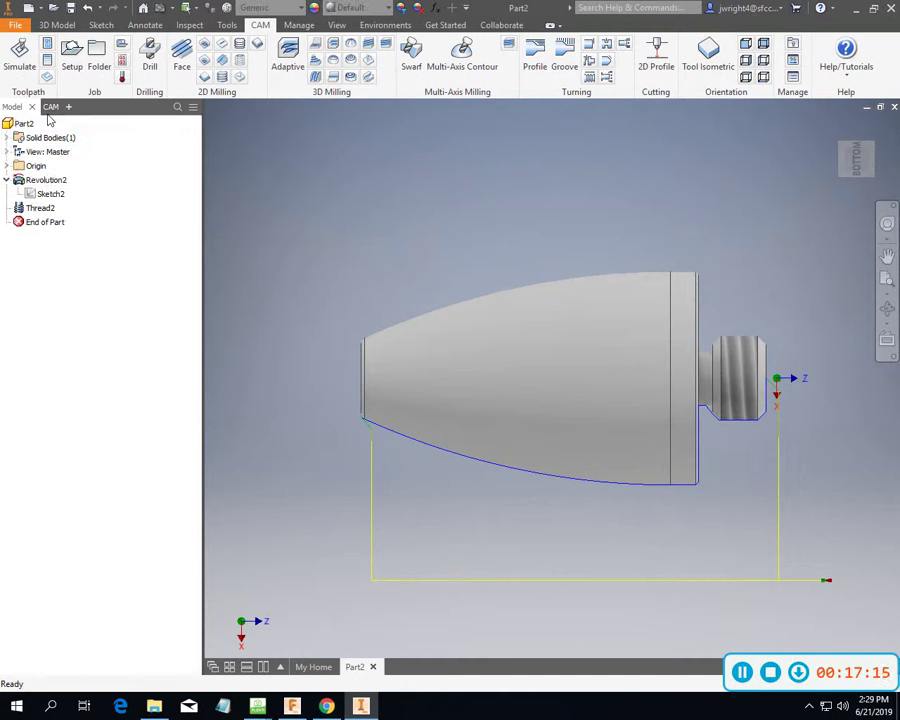
right_click(53, 134)
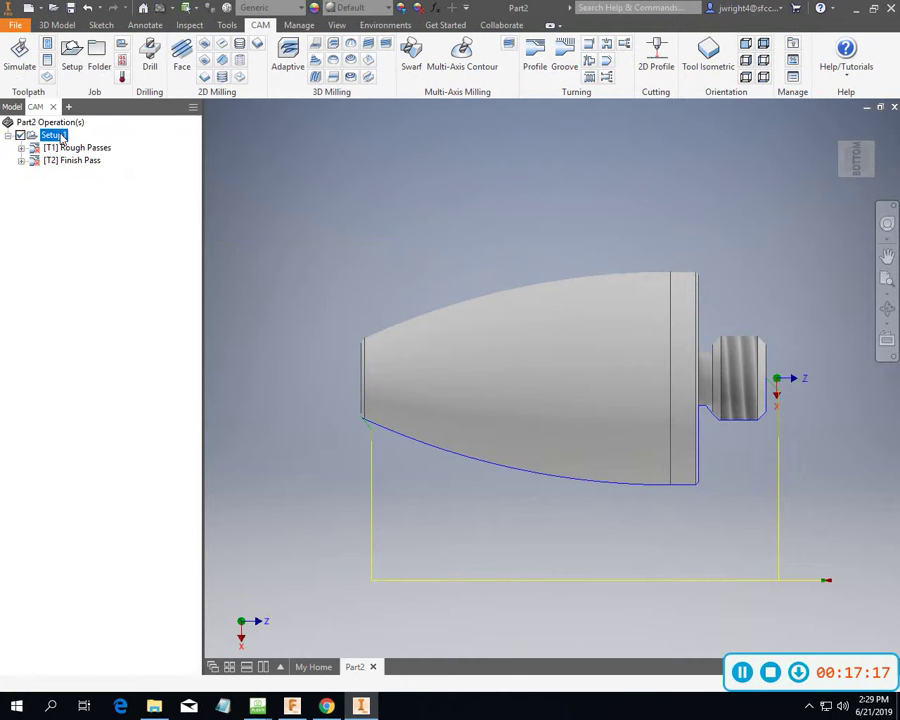
left_click(115, 222)
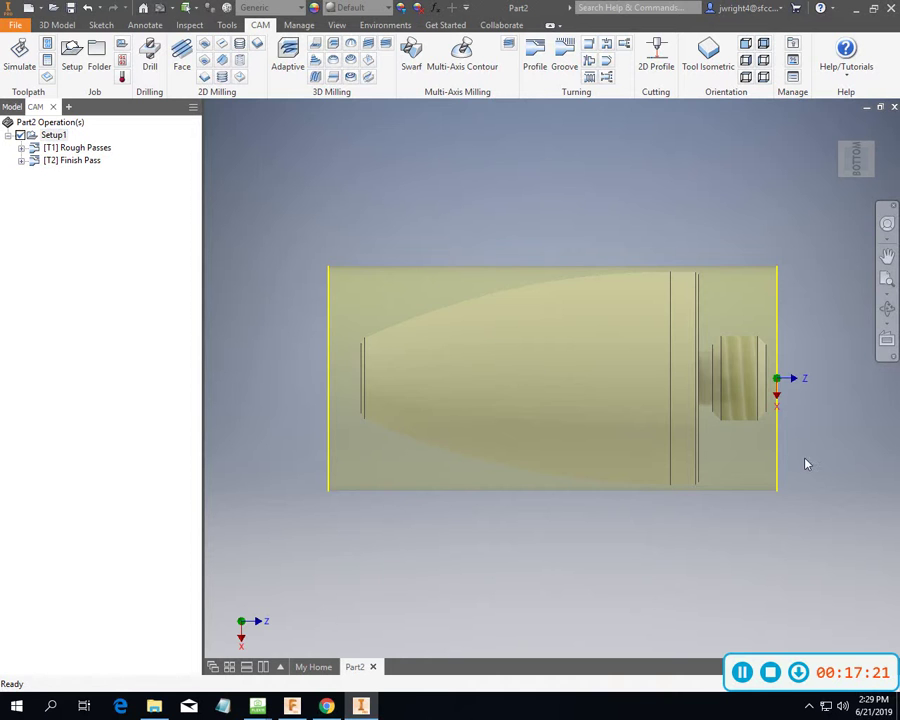
scroll(797, 460, "up", 5)
scroll(797, 460, "down", 8)
scroll(799, 464, "up", 2)
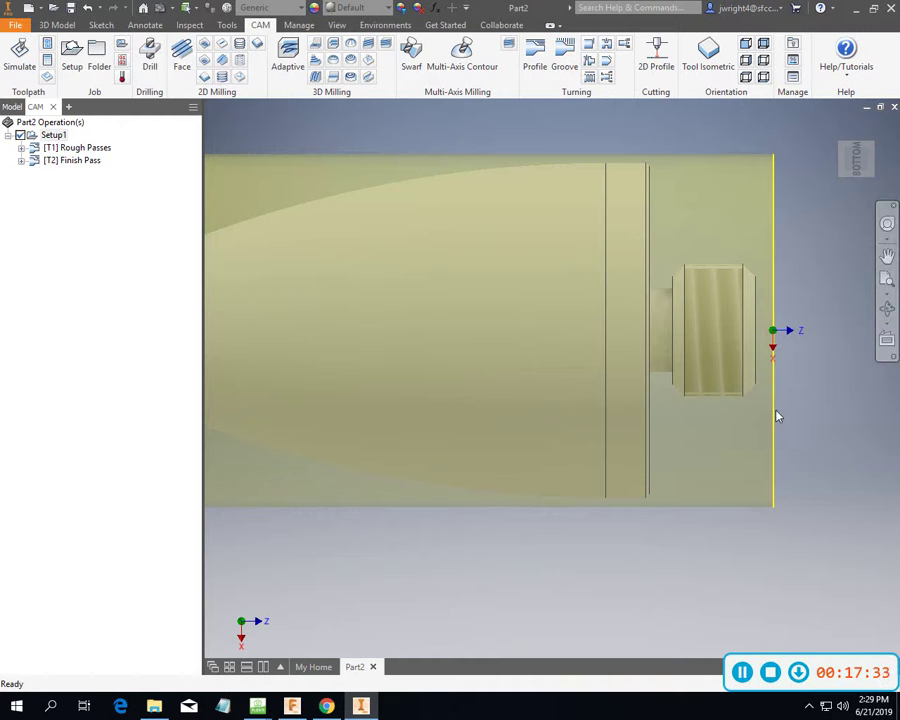
Switch to Fusion 360, change to the Manufacture workspace and open the CAM tool library.
left_click(293, 706)
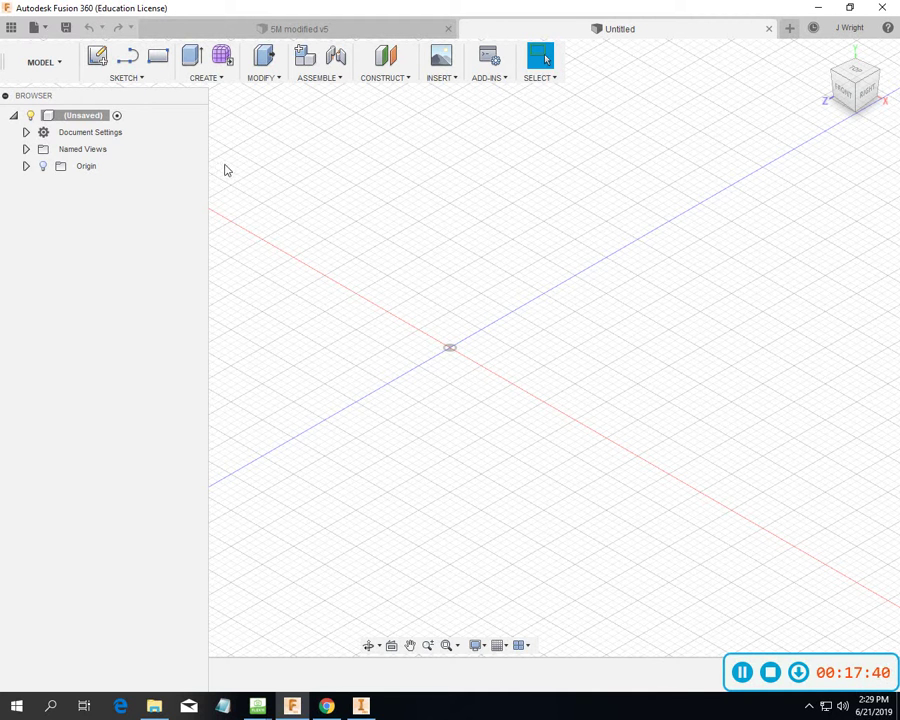
scroll(245, 170, "down", 3)
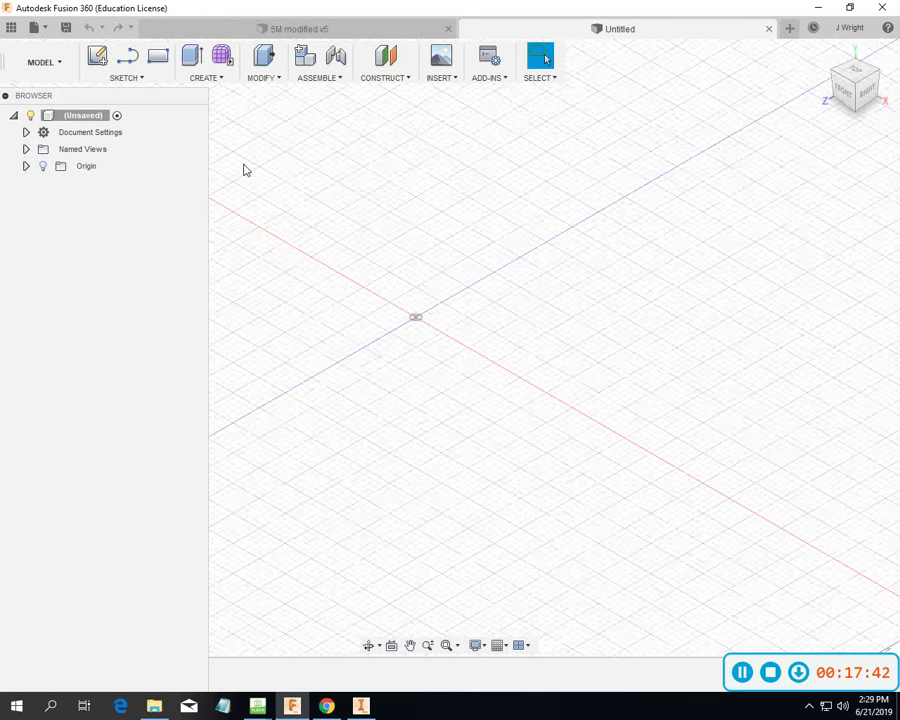
scroll(247, 170, "up", 3)
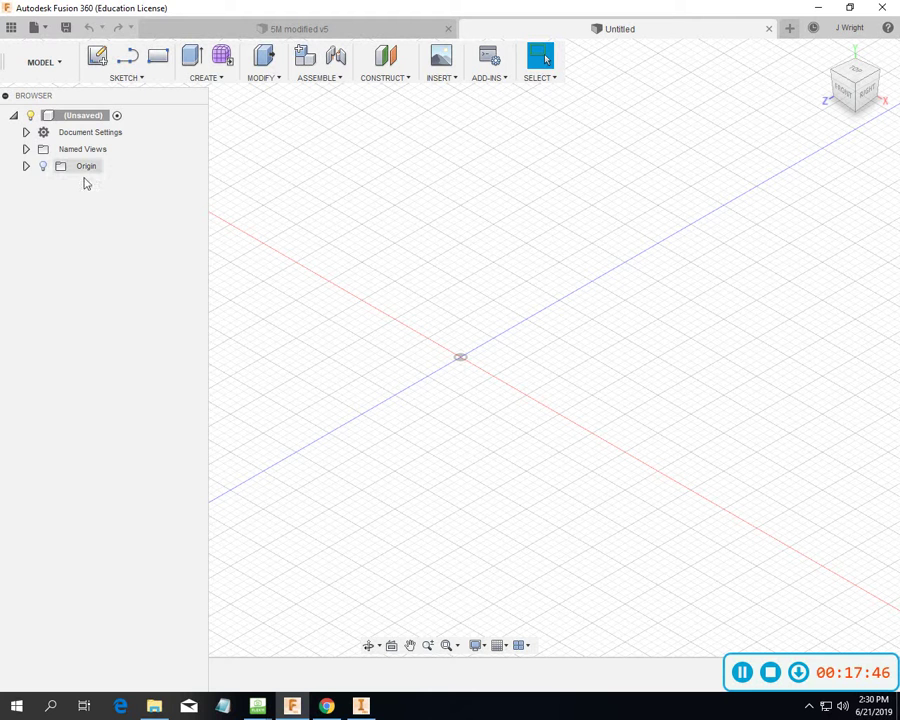
left_click(66, 64)
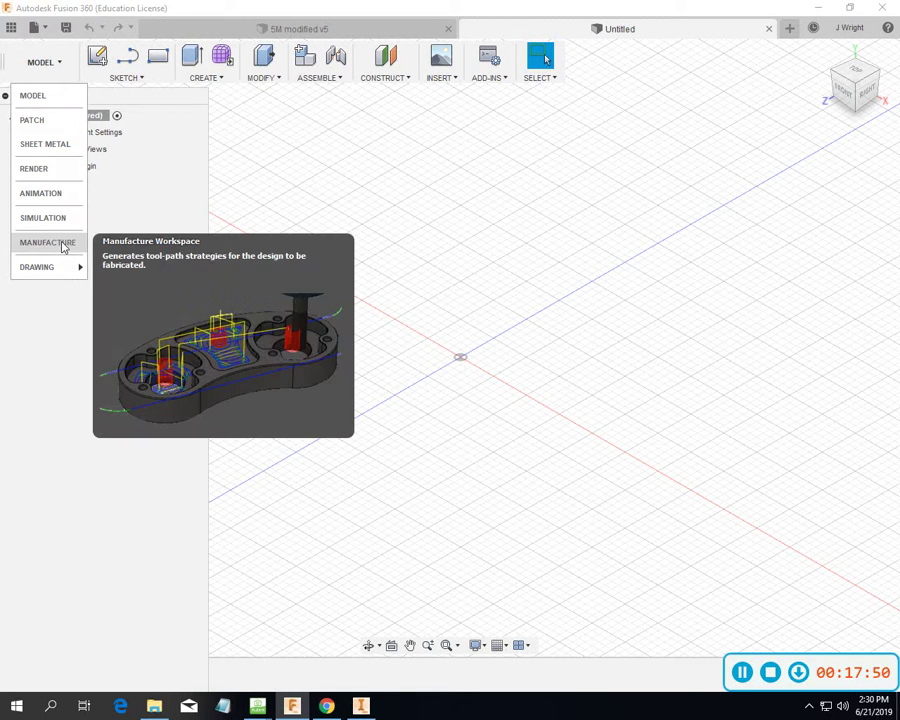
left_click(62, 244)
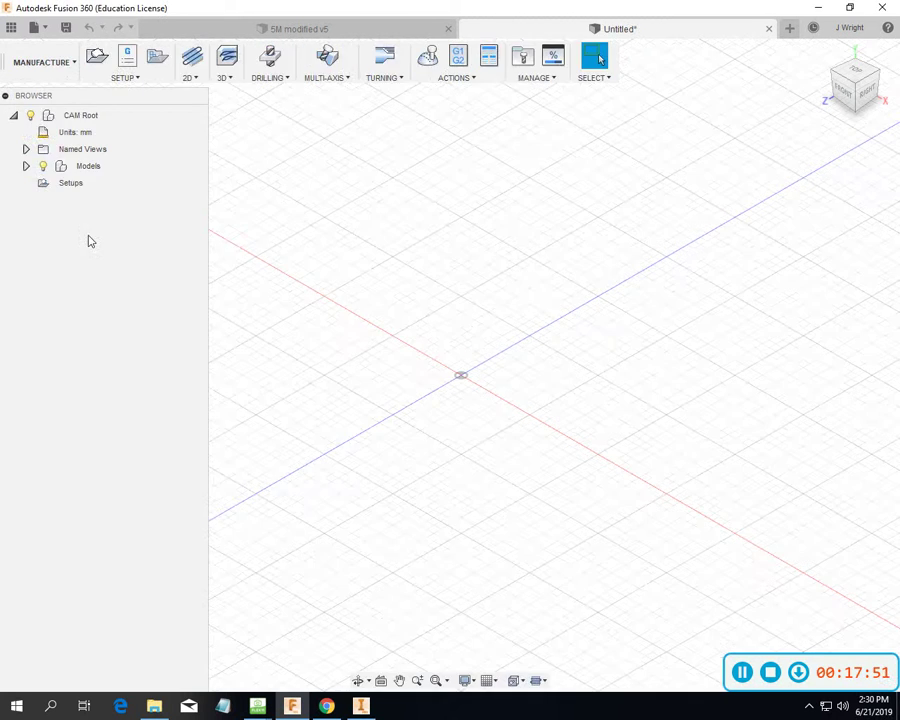
left_click(524, 60)
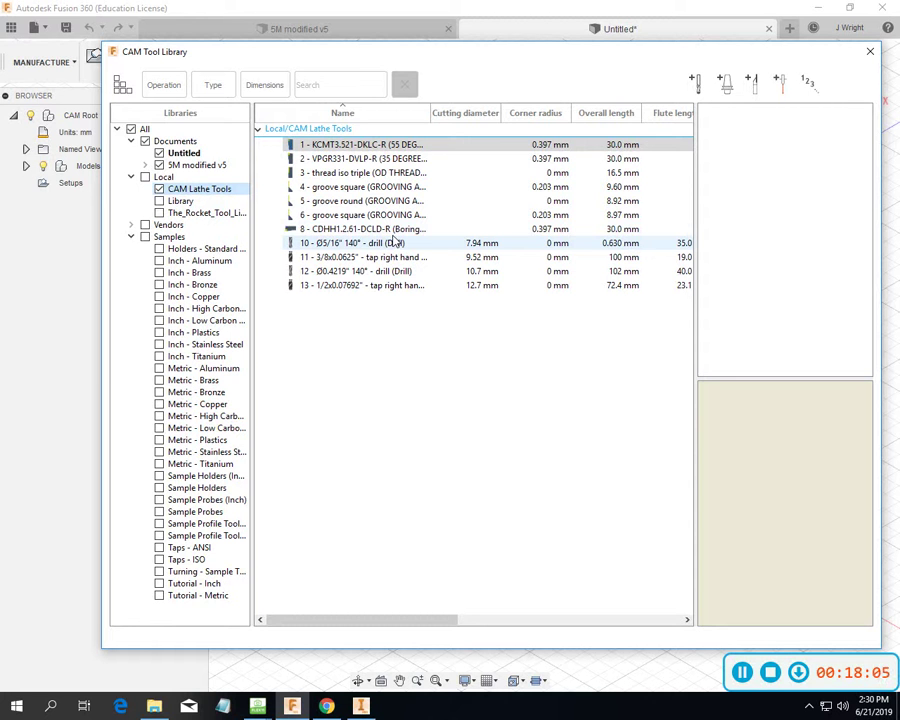
Examine the groove and insert widths of grooving tools 4, 5 and 6 in the CAM Lathe Tools library.
left_click(395, 190)
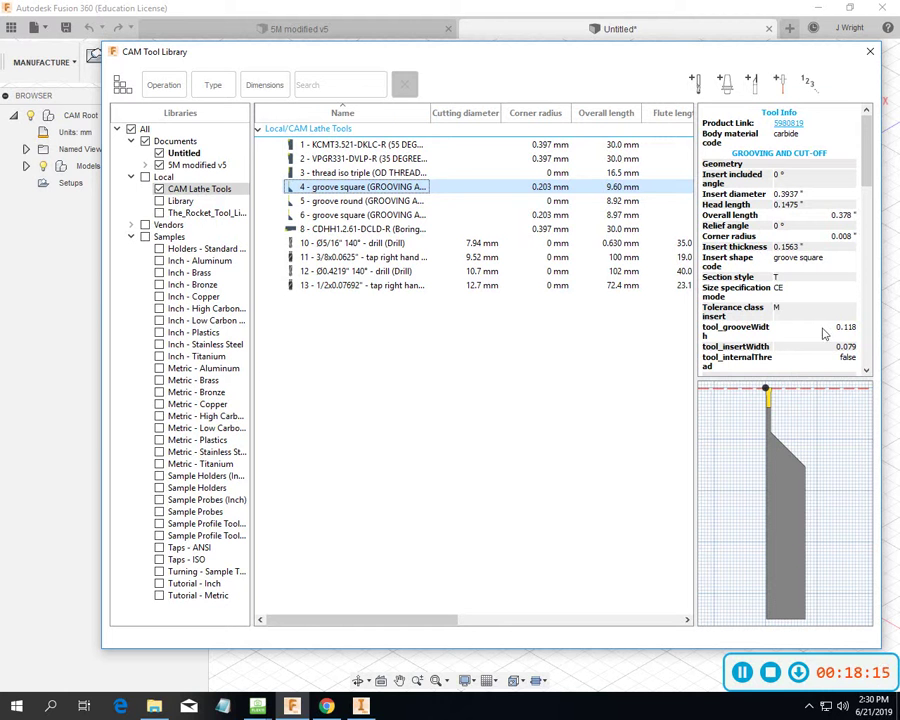
left_click(402, 204)
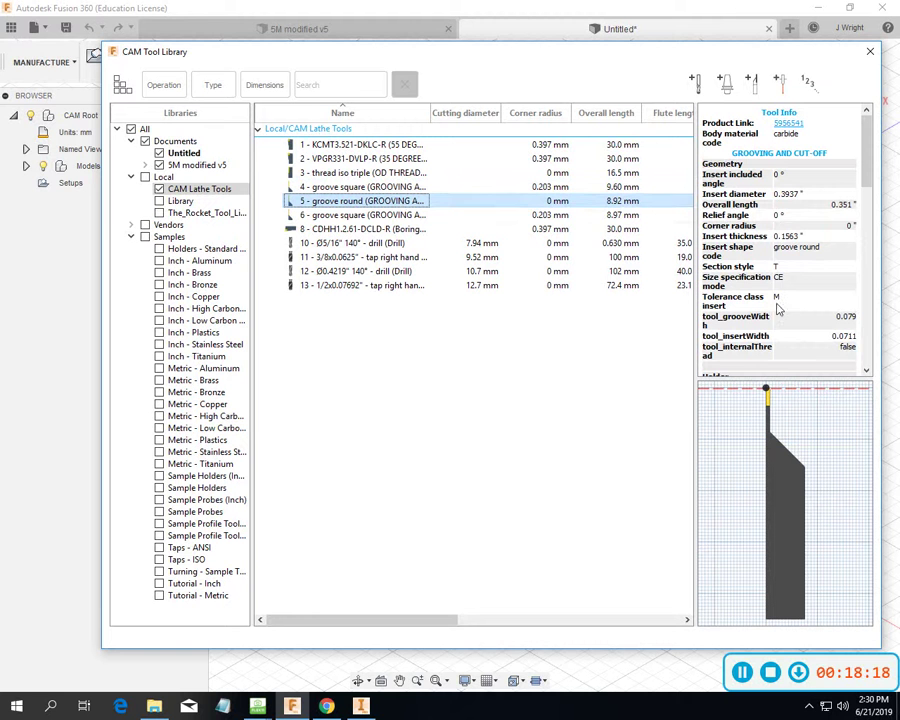
left_click(399, 216)
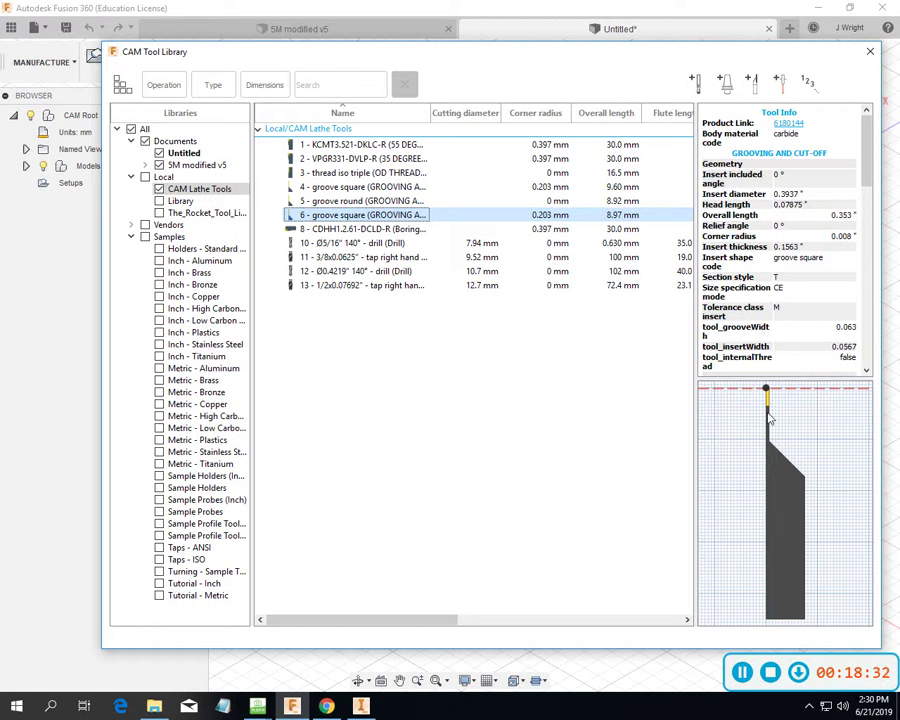
left_click(368, 202)
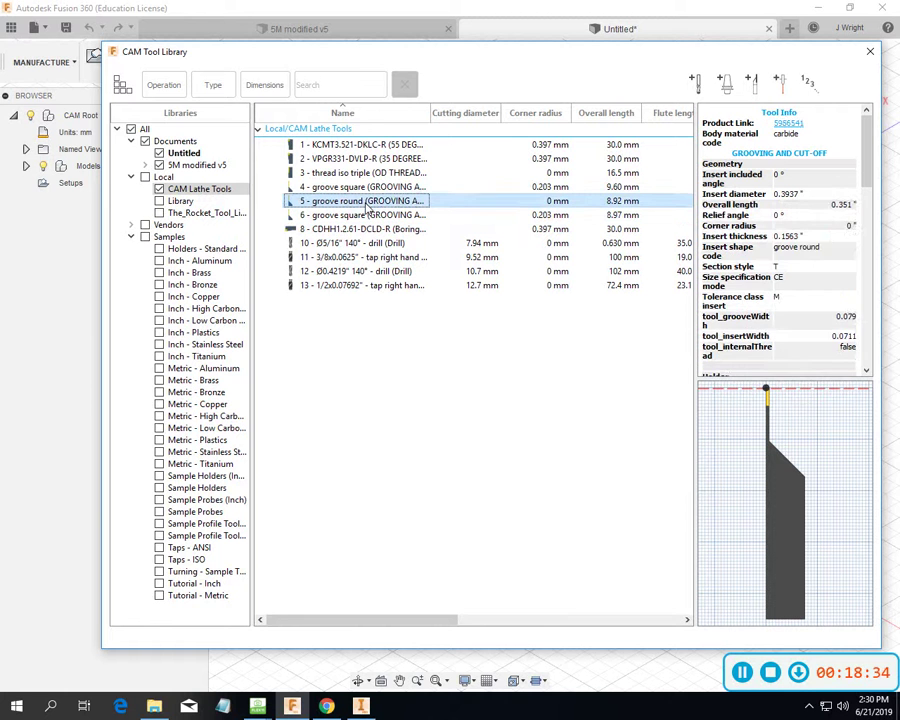
key("Up")
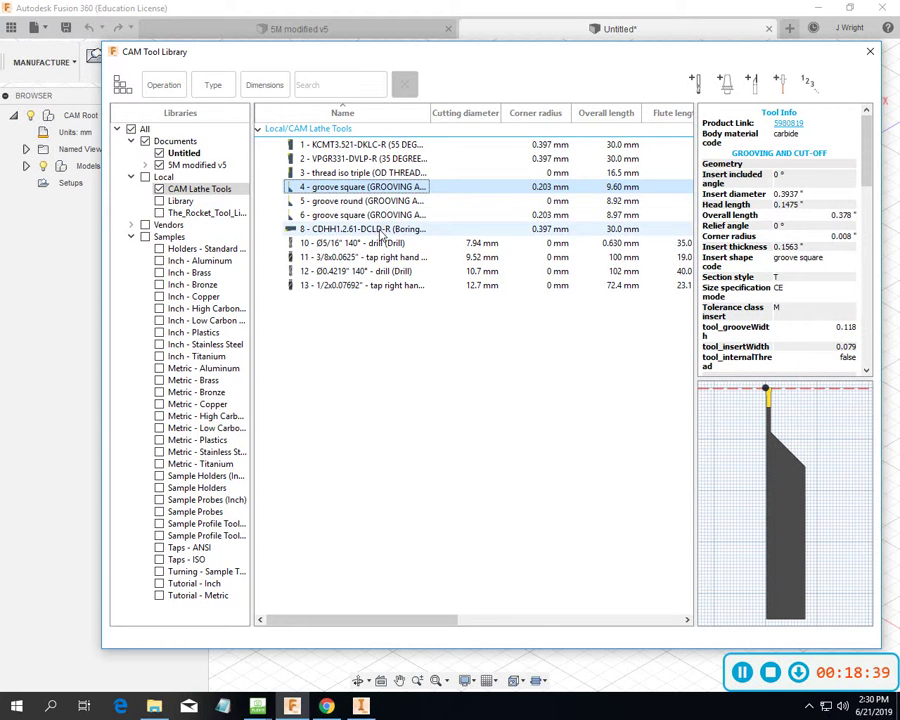
left_click(380, 217)
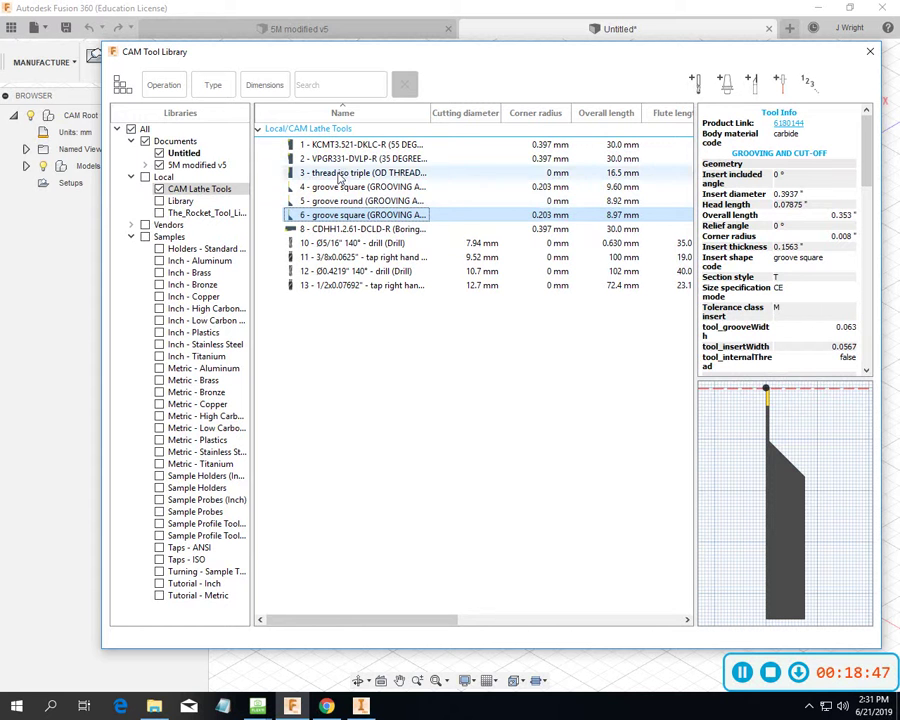
Examine the details of the 5/16" and 0.4219" drills in the CAM Lathe Tools library.
left_click(373, 244)
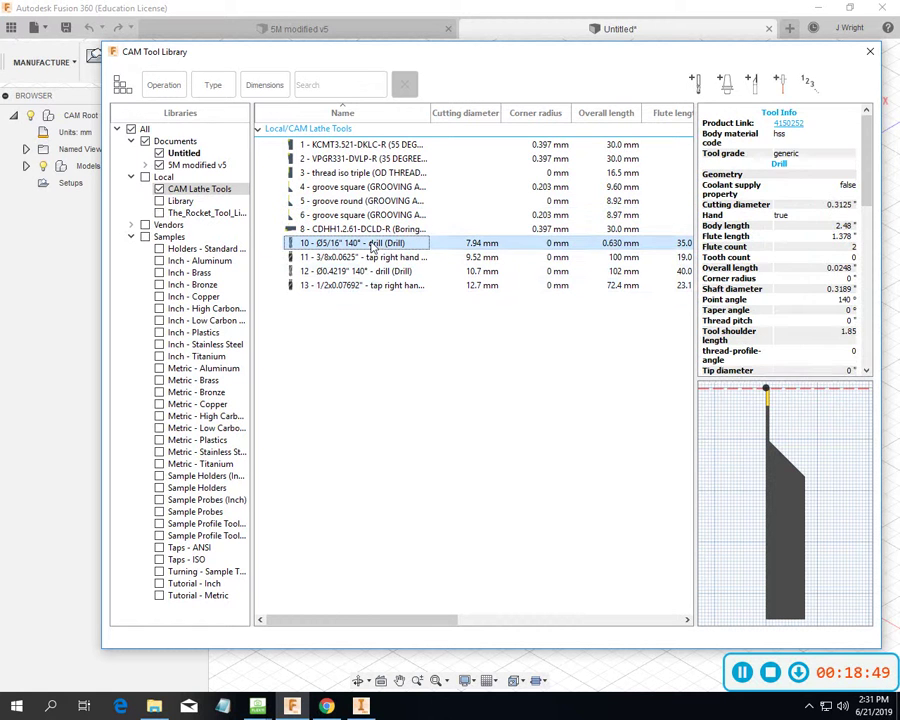
left_click(373, 274)
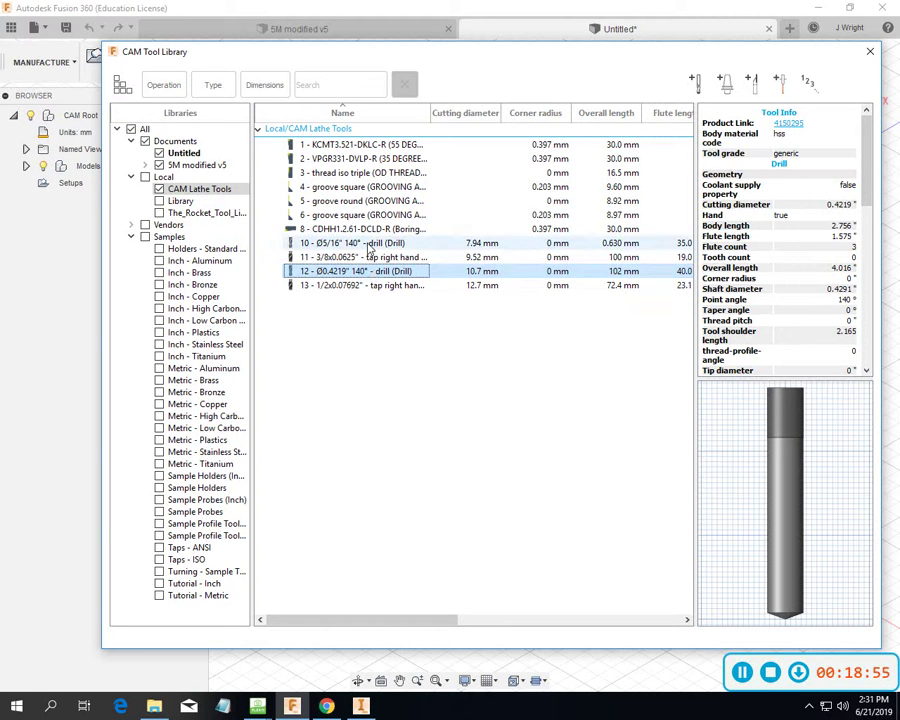
key("Up")
key("Up")
left_click(372, 274)
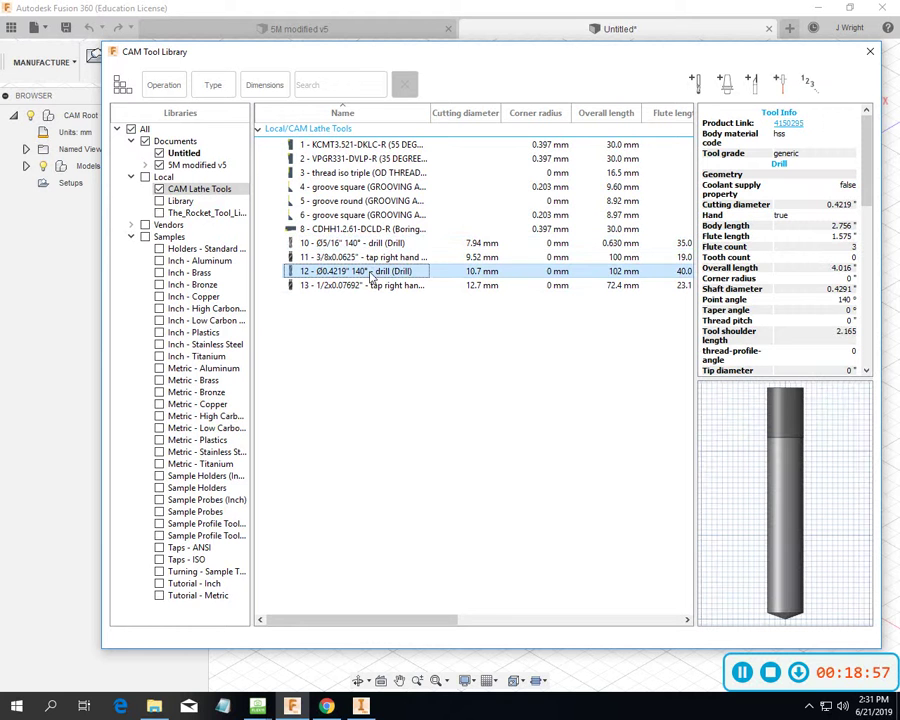
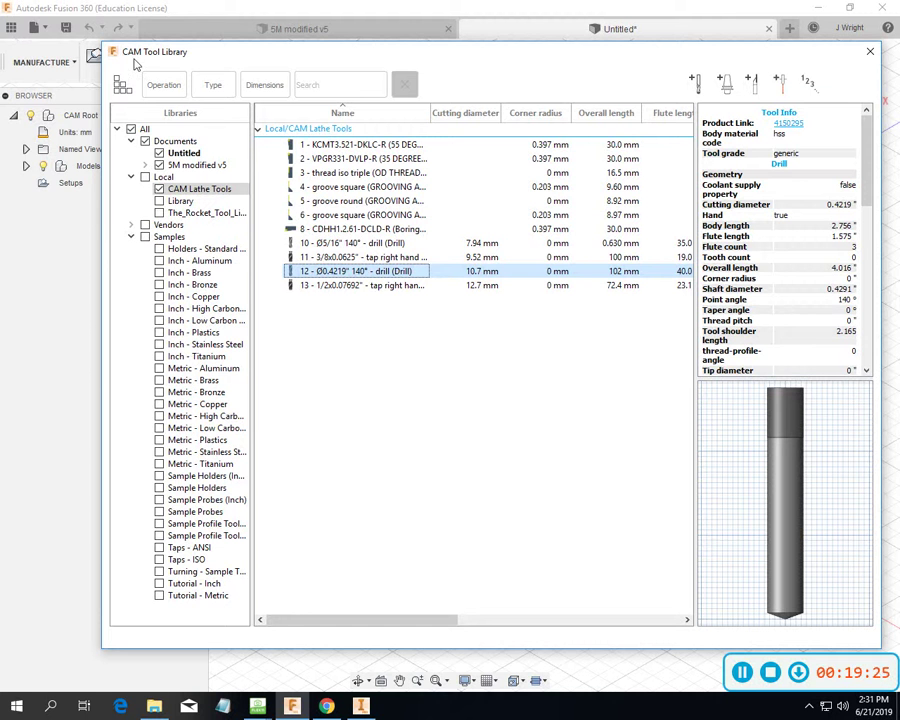
left_click_drag(137, 64, 98, 79)
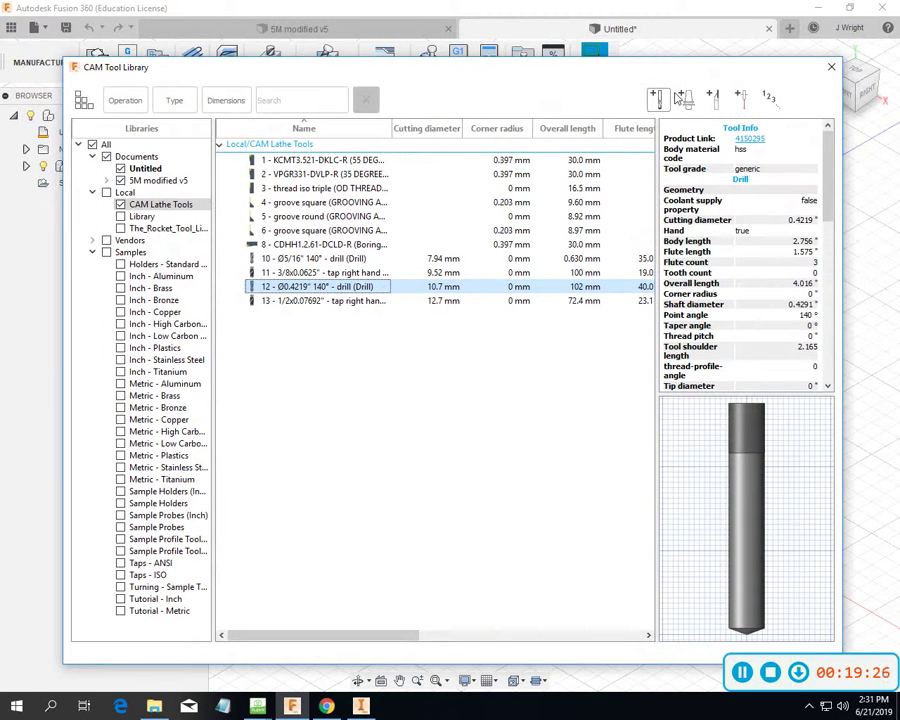
Close the Fusion 360 tool library, return to Part2 in Inventor and start a Single Groove turning operation.
left_click(833, 68)
left_click(812, 8)
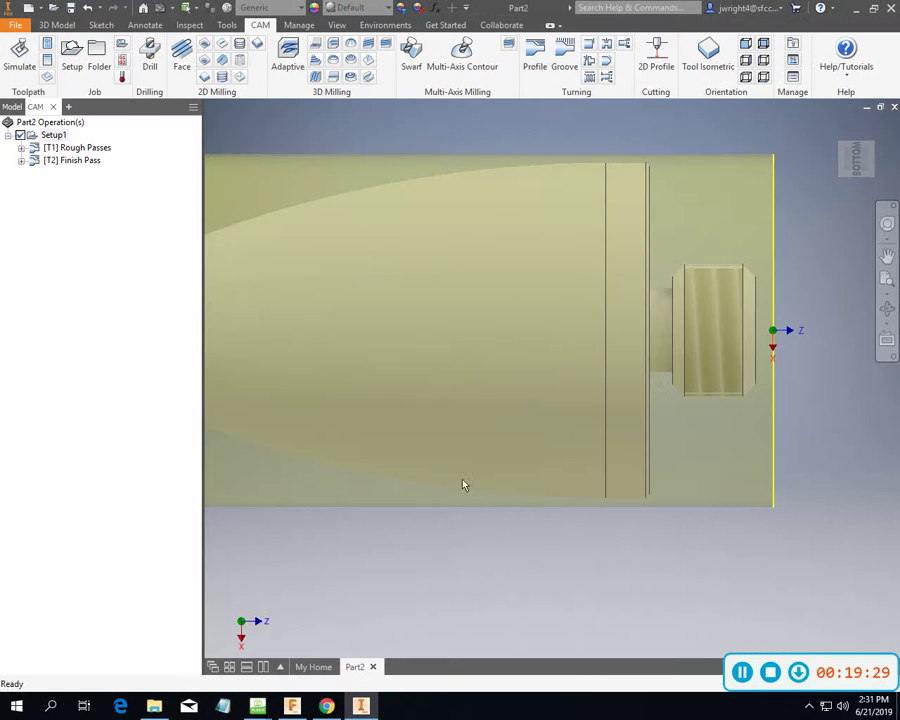
left_click(66, 220)
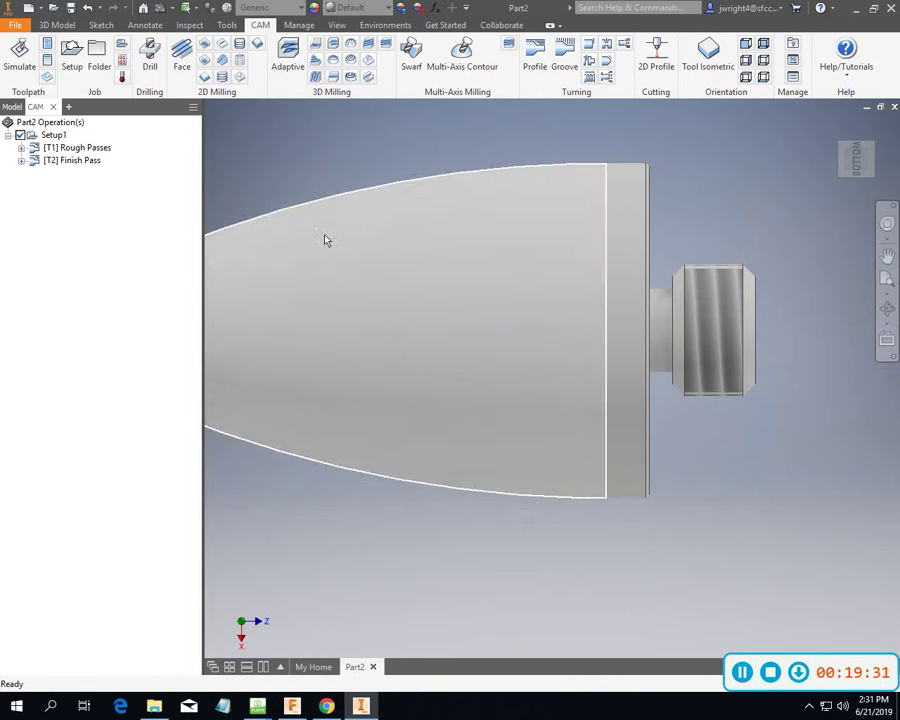
left_click(609, 50)
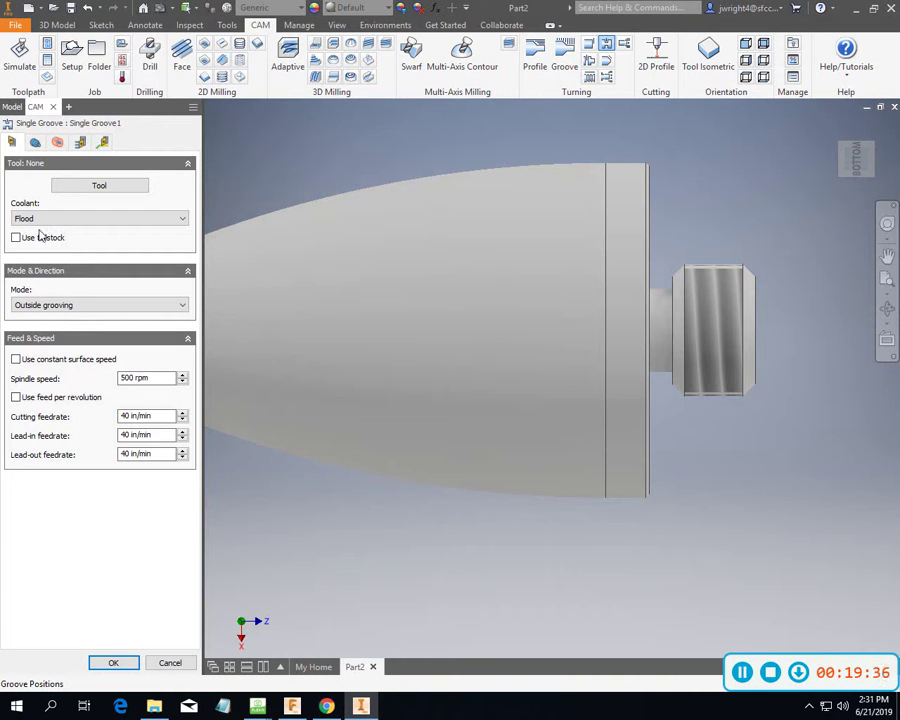
Assign the square turning grooving OD Grooving tool from the Turning - Sample Tools library to the single groove operation.
left_click(75, 187)
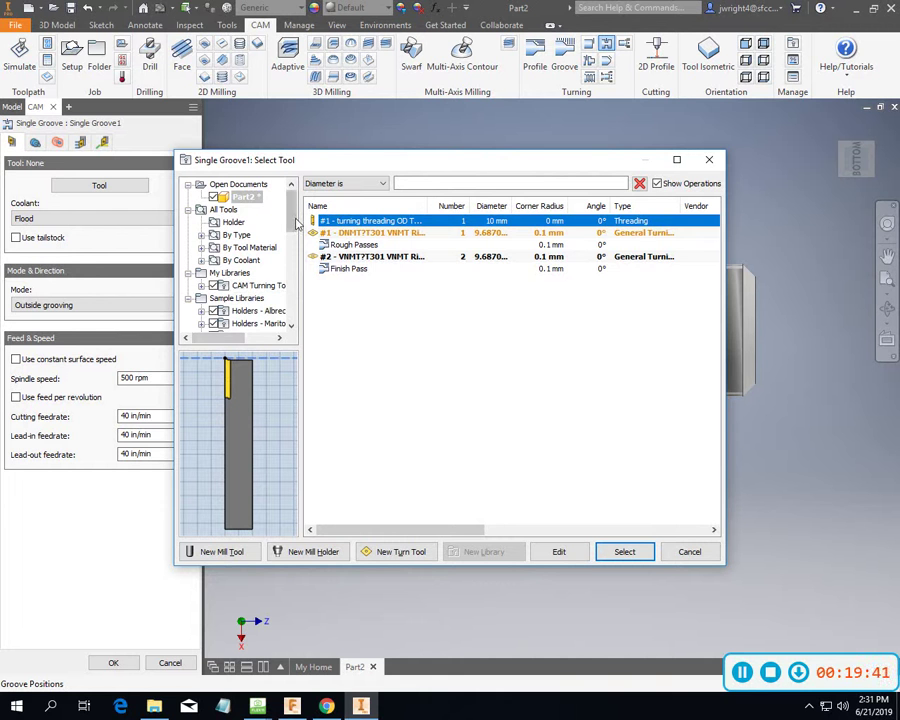
scroll(296, 290, "down", 10)
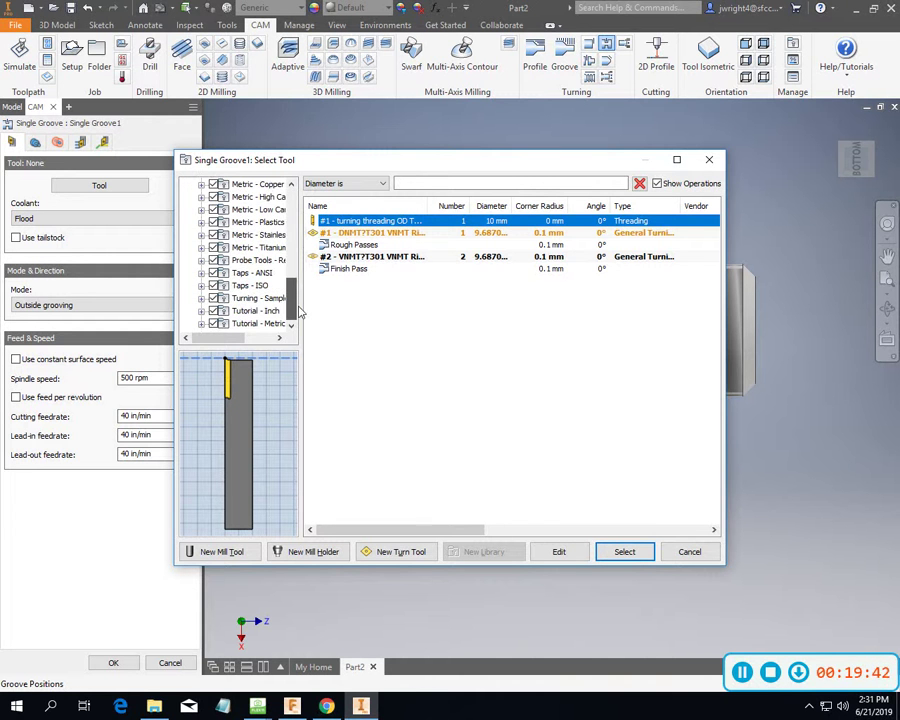
left_click(255, 298)
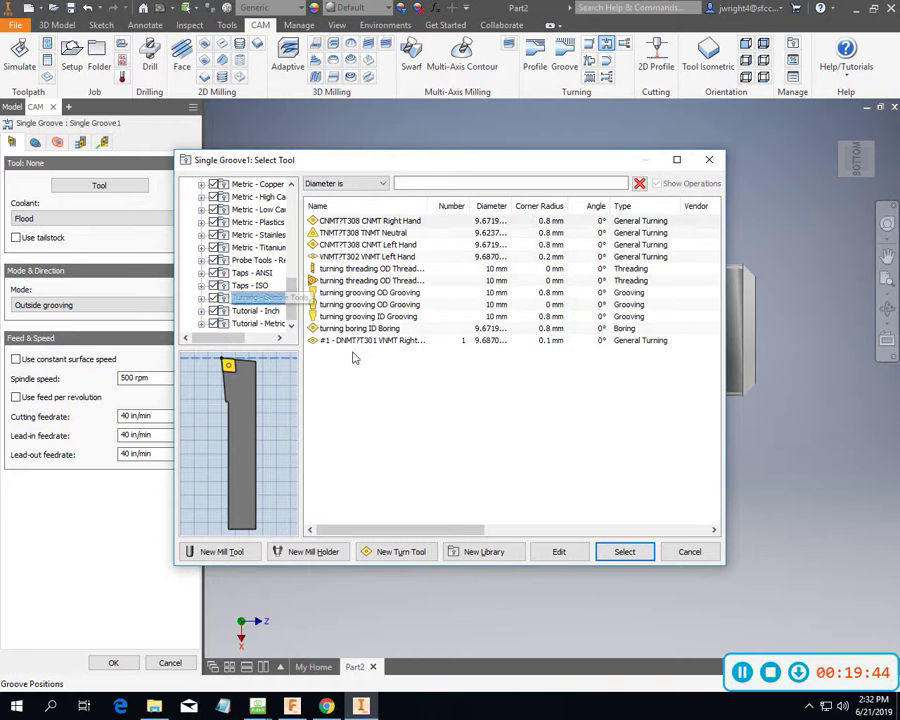
left_click(370, 293)
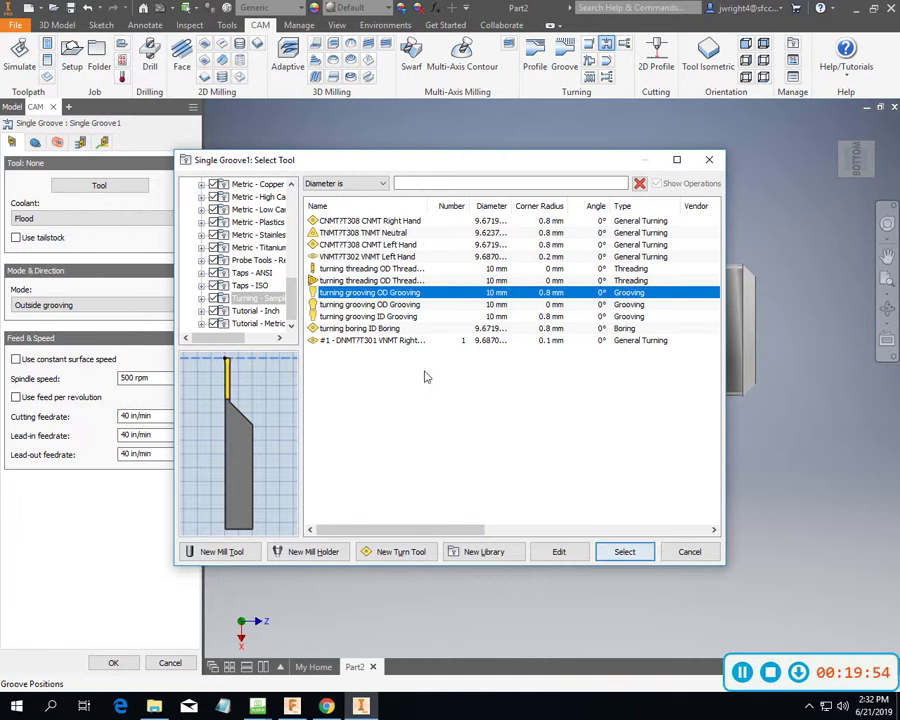
left_click(624, 551)
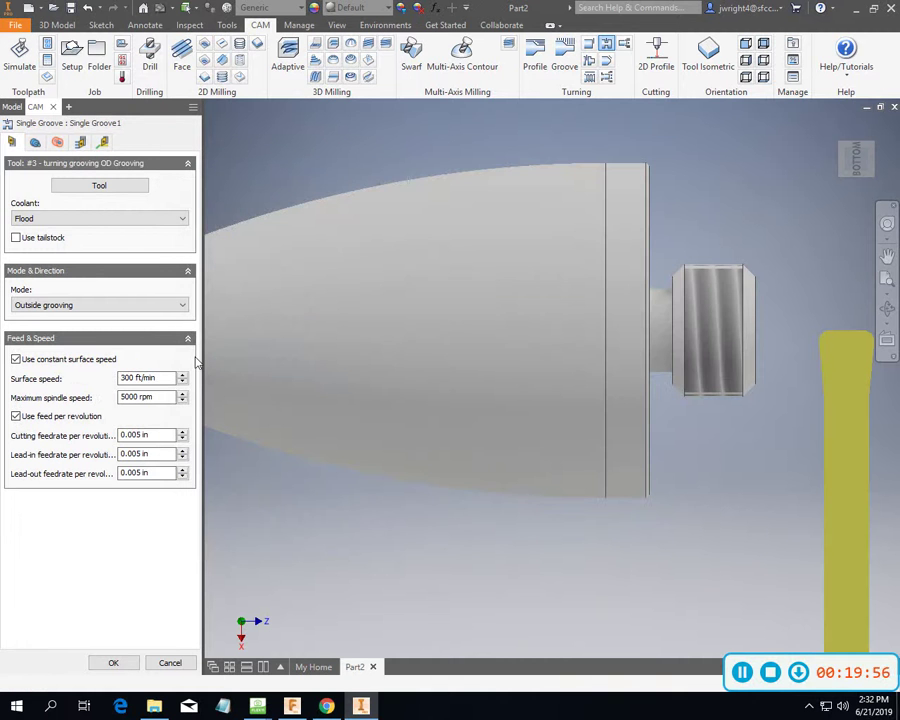
Edit the operation's OD grooving tool #3 and change its insert unit to inches.
left_click(101, 186)
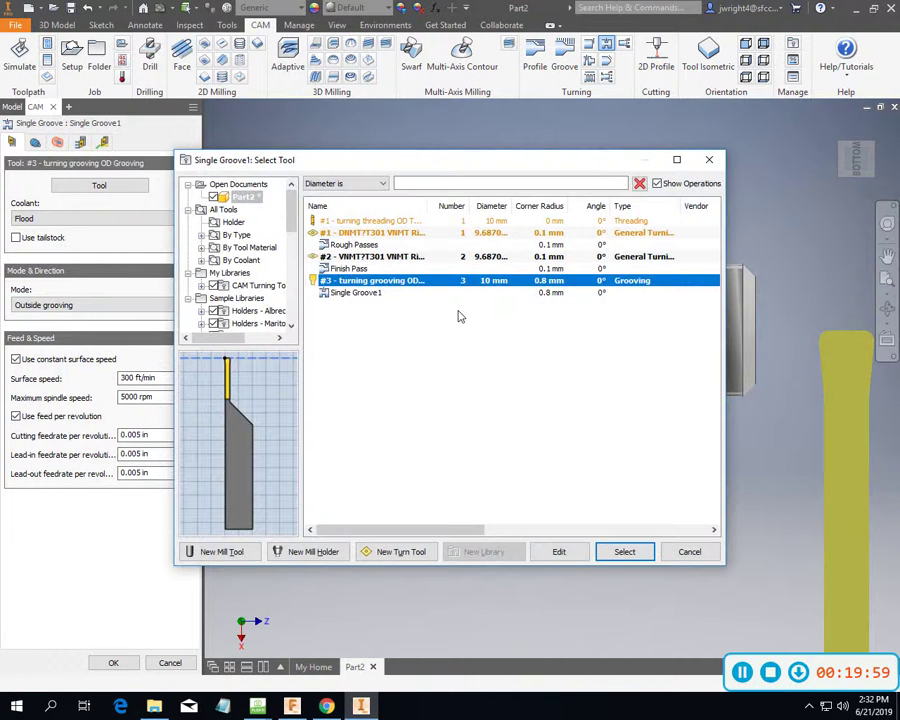
left_click(552, 558)
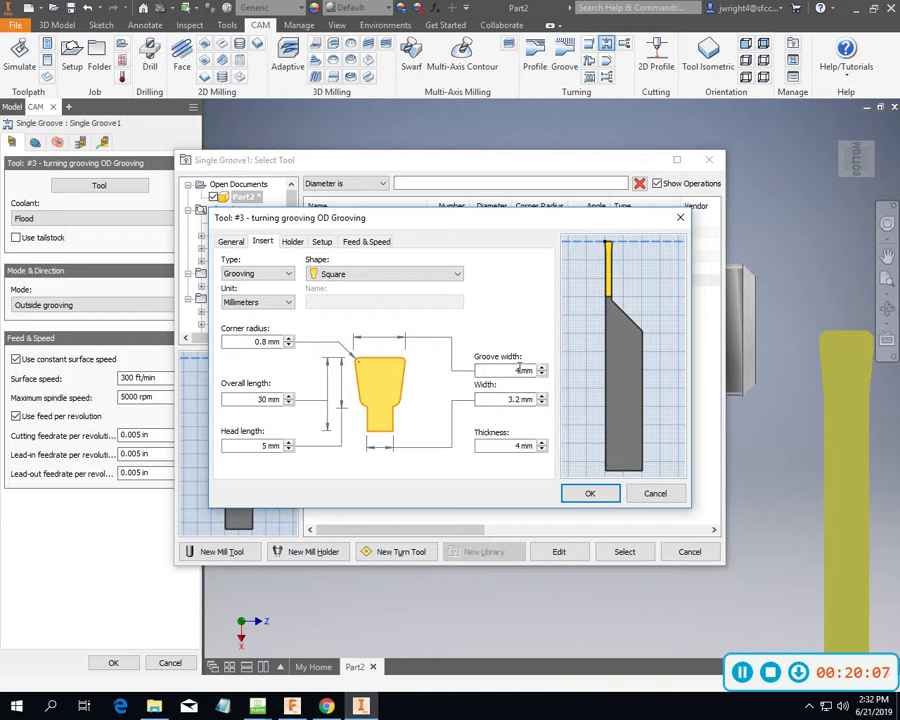
left_click(231, 243)
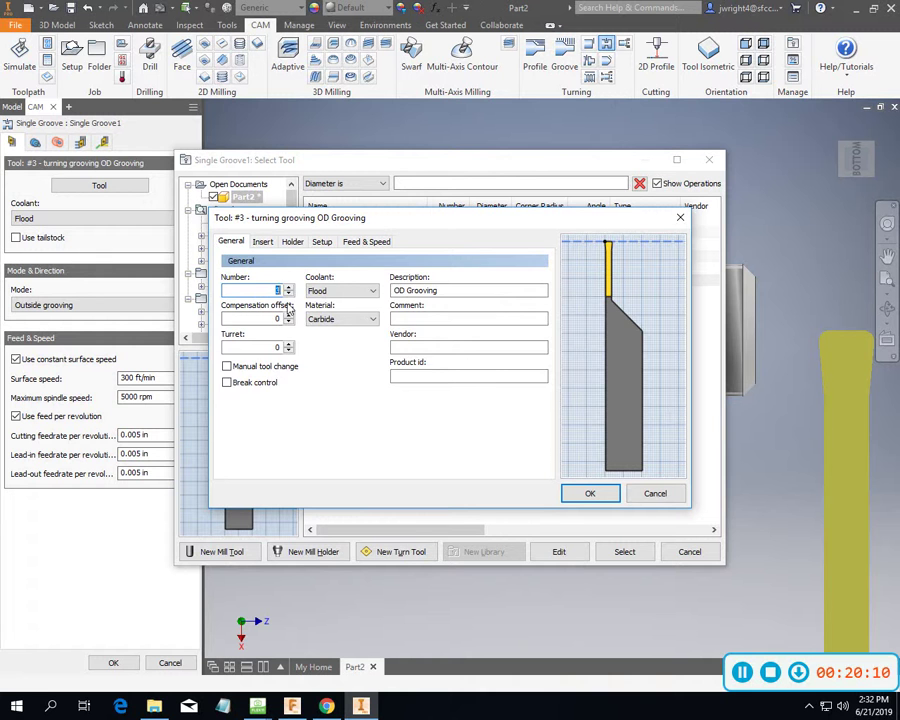
left_click(266, 243)
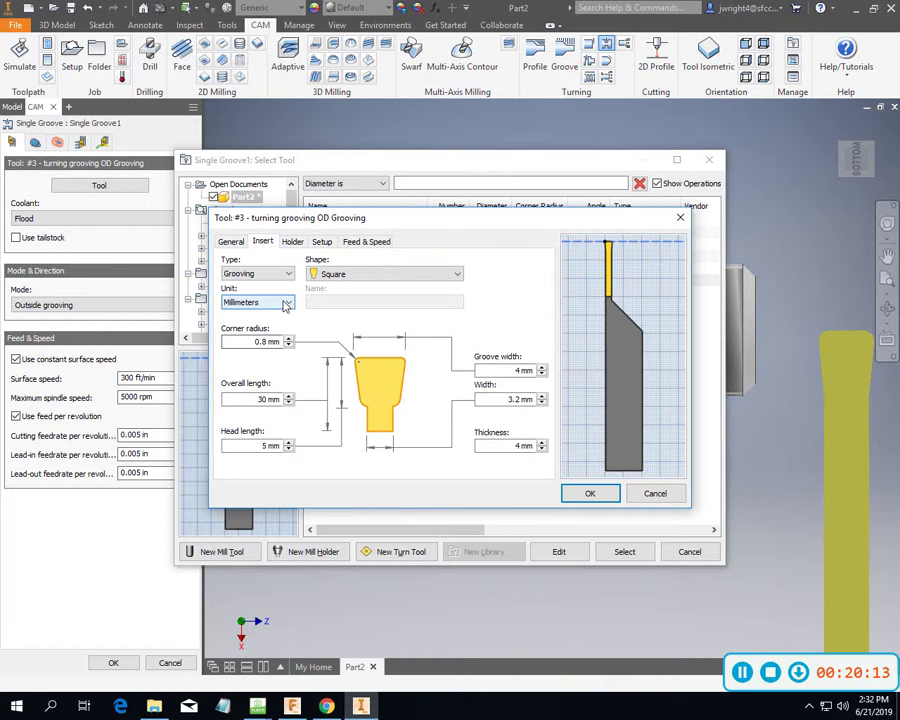
left_click(287, 302)
left_click(281, 326)
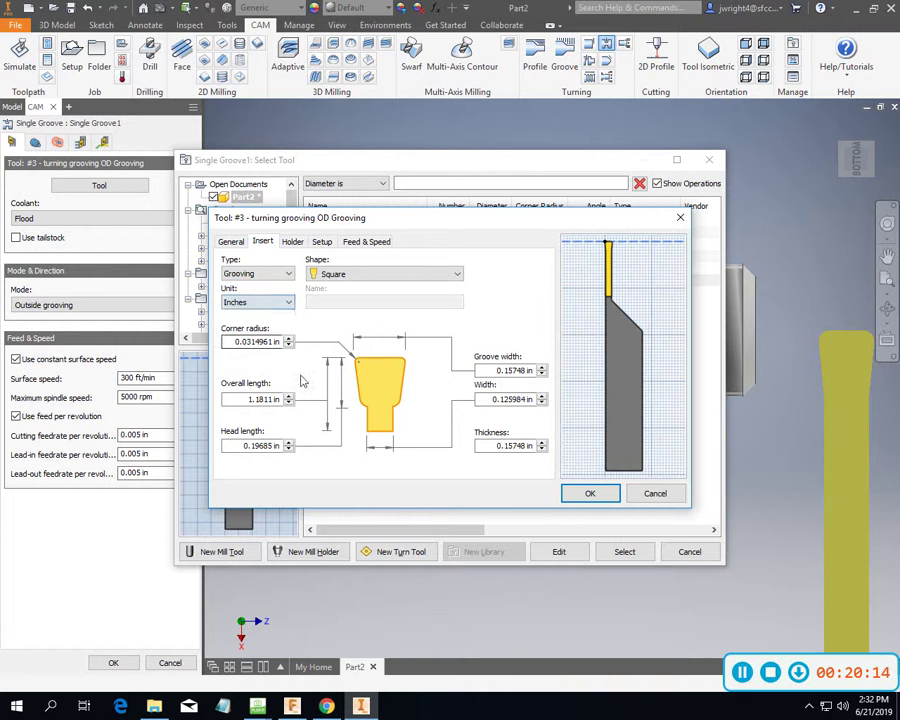
Set the grooving insert's groove width and width to 0.063 in and its corner radius to 0.005 in.
left_click(542, 375)
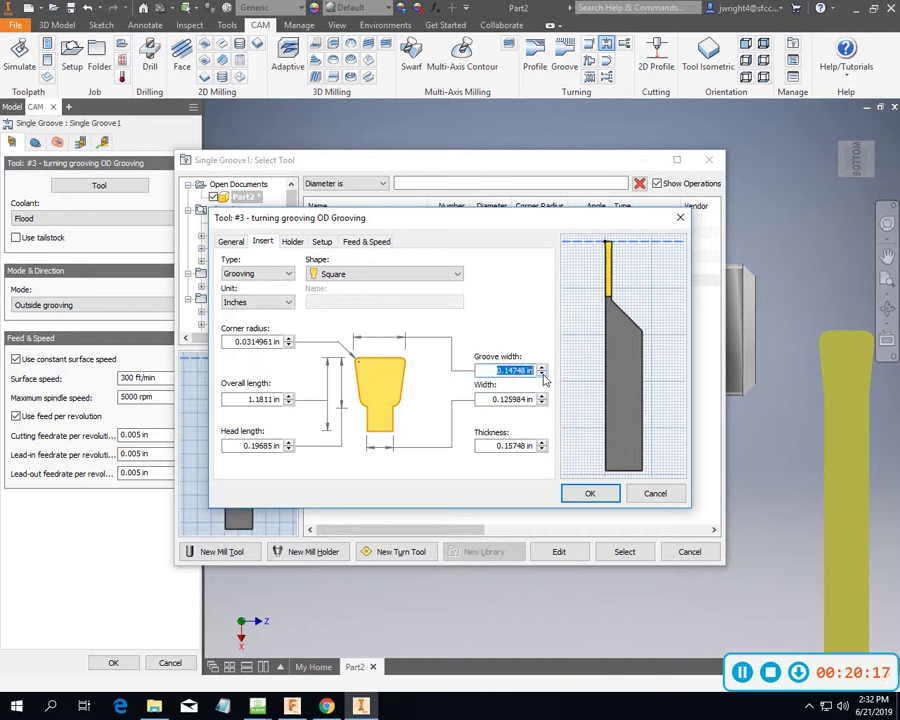
left_click(543, 374)
left_click(543, 374)
left_click_drag(496, 370, 613, 368)
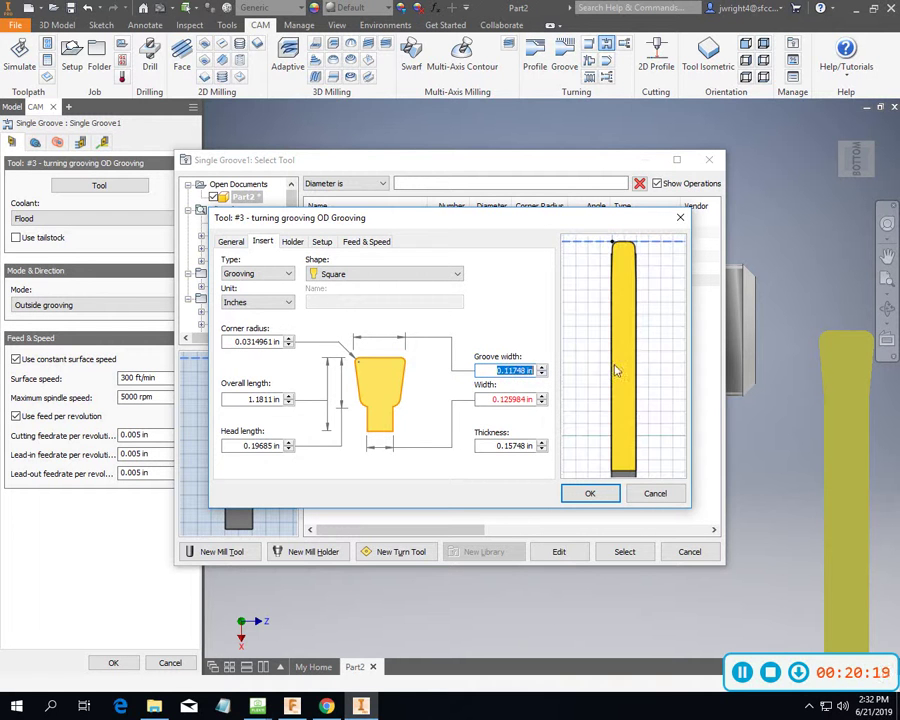
type(".063")
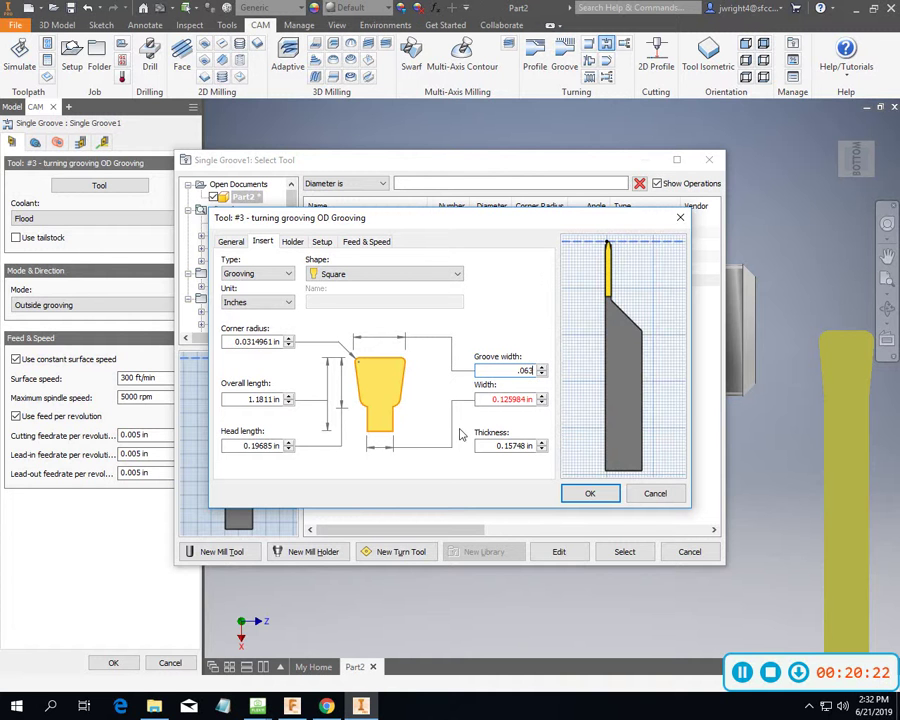
left_click_drag(491, 398, 538, 398)
type(".")
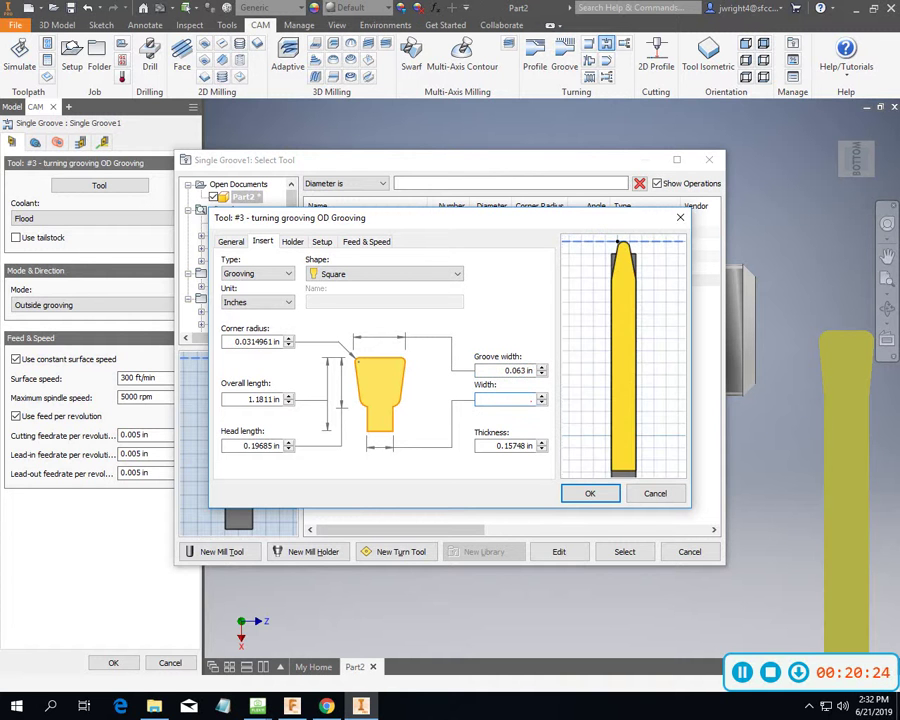
type("063")
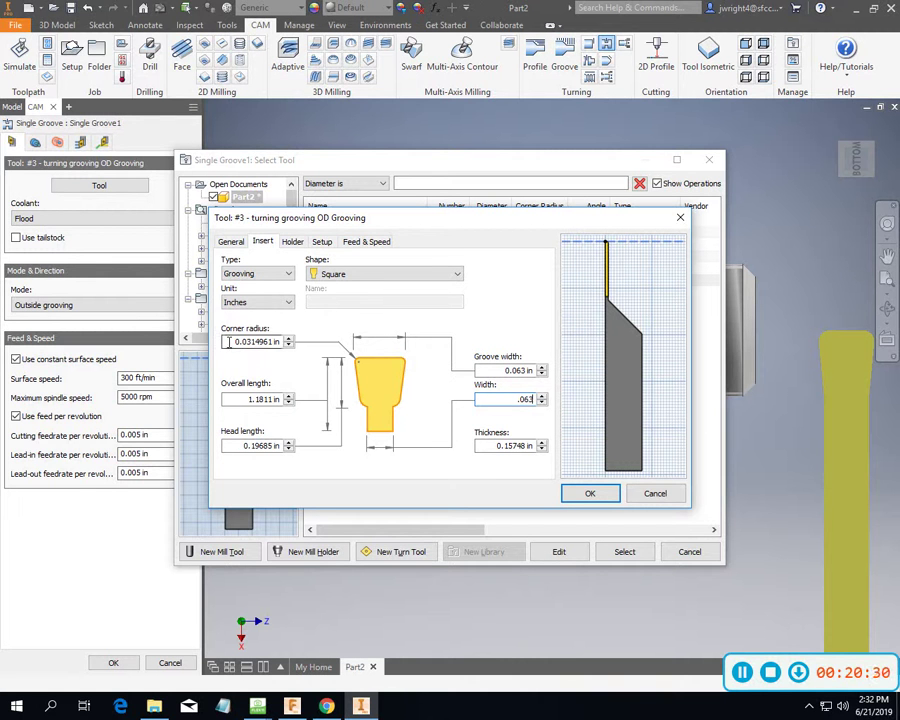
left_click(229, 342)
type(".005")
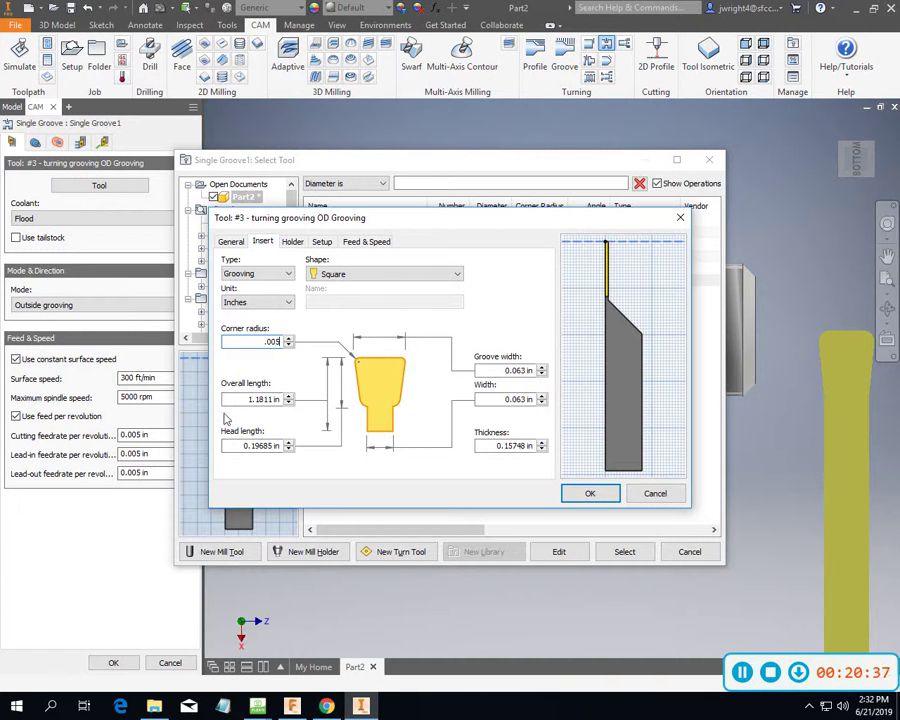
Review the tool's holder, setup and feeds, keep constant surface speed enabled, save with the operation's feeds and speeds overridden, and select the tool.
left_click(293, 241)
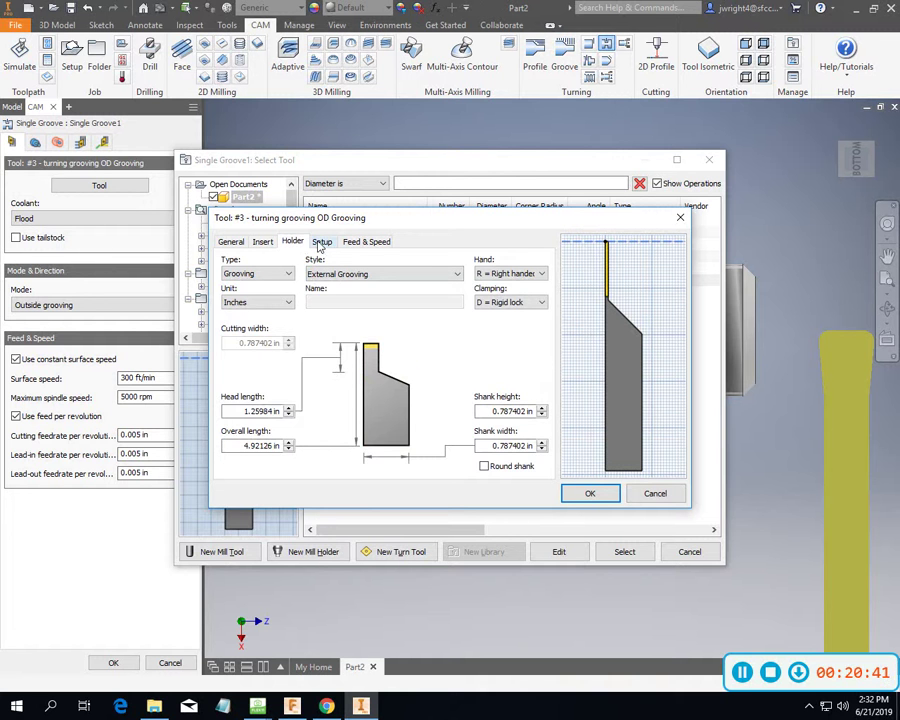
left_click(321, 241)
left_click(366, 241)
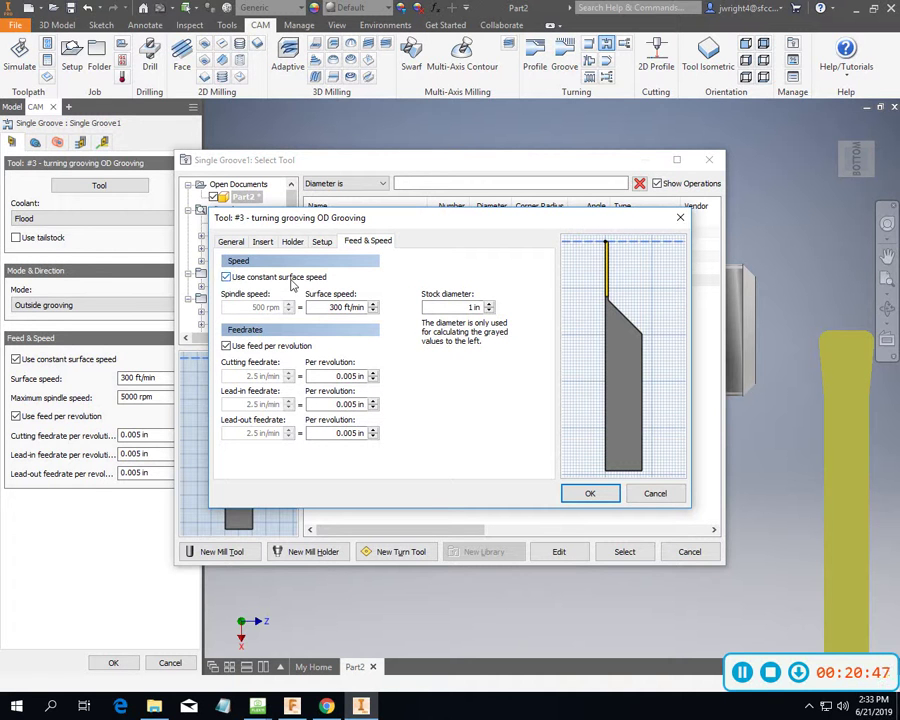
left_click(226, 278)
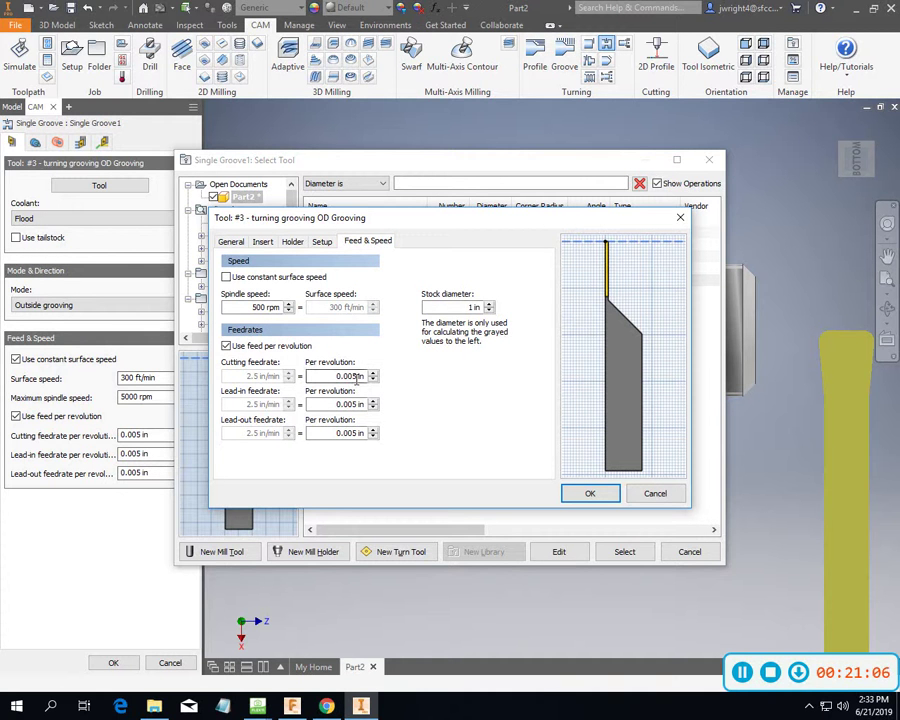
left_click(227, 277)
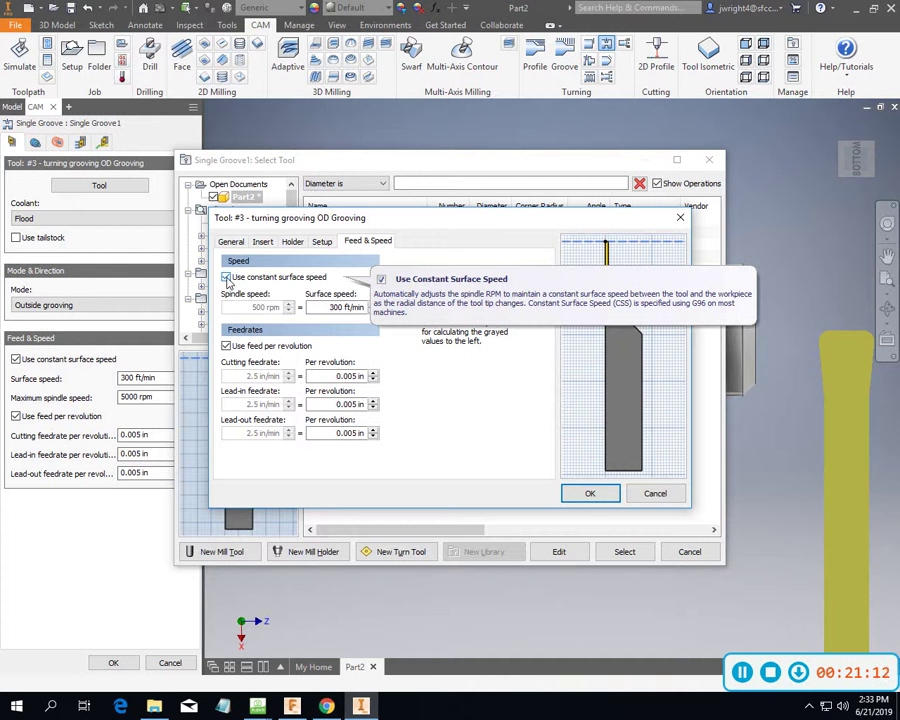
left_click(590, 495)
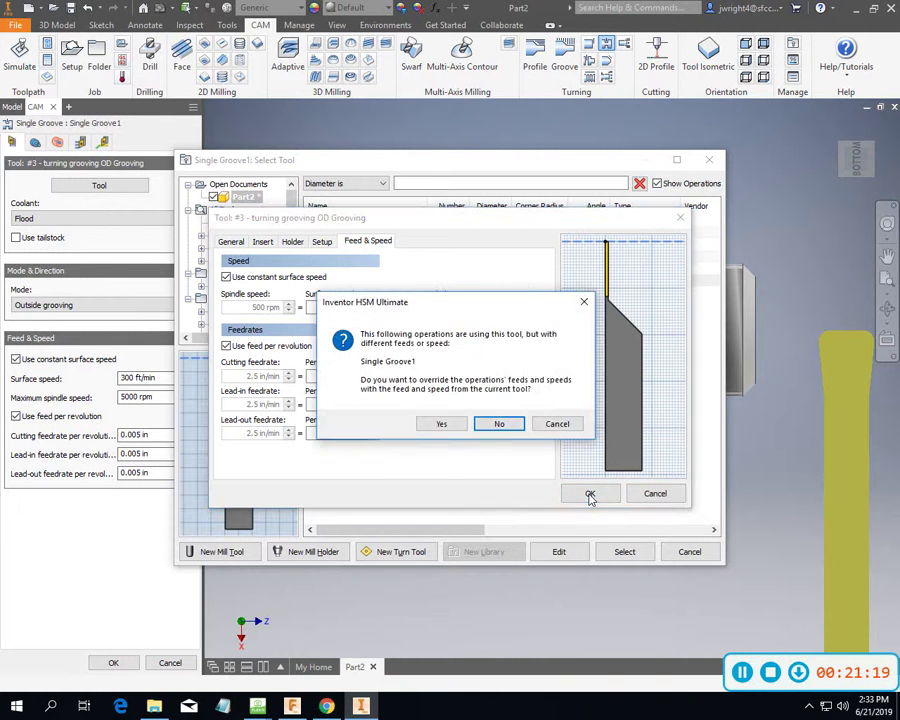
left_click(441, 425)
key("Return")
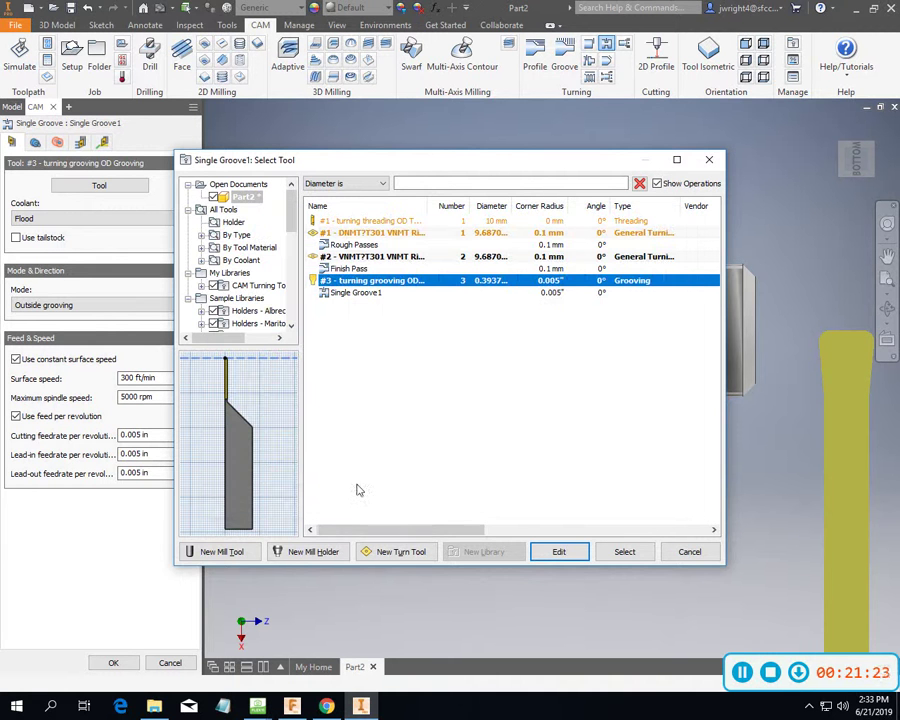
left_click(625, 552)
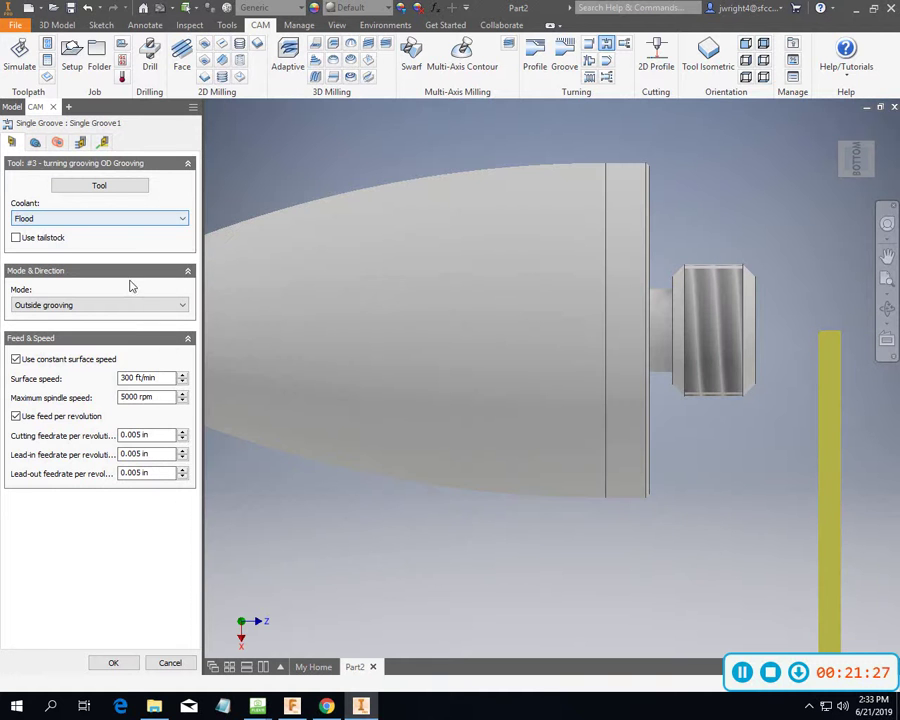
Select the circular edge where the relief neck meets the bullet body as the groove position, with Middle side alignment.
left_click(35, 143)
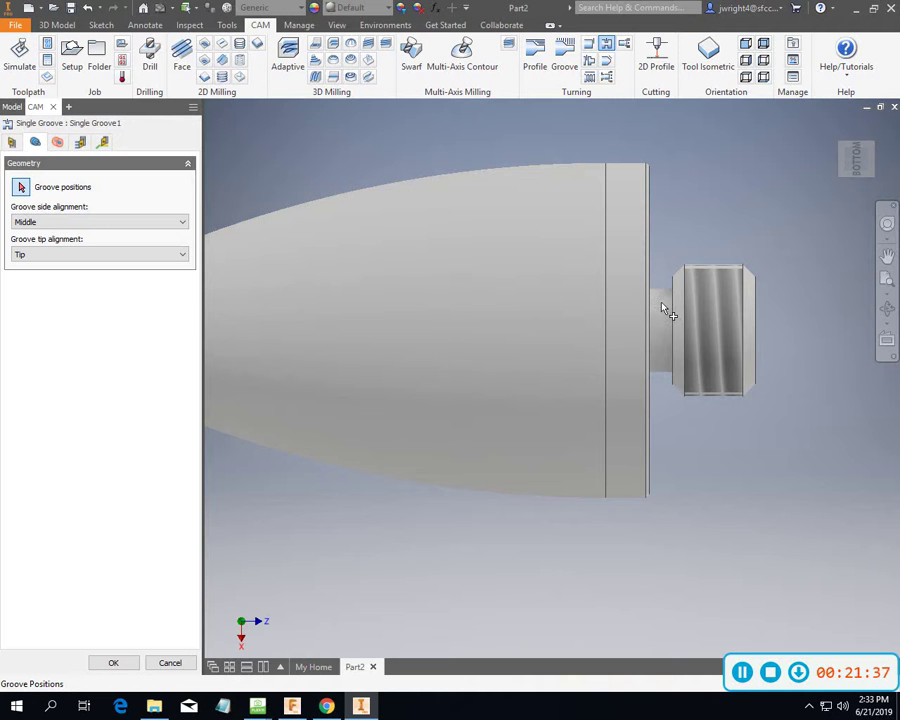
scroll(660, 372, "down", 8)
scroll(662, 385, "up", 9)
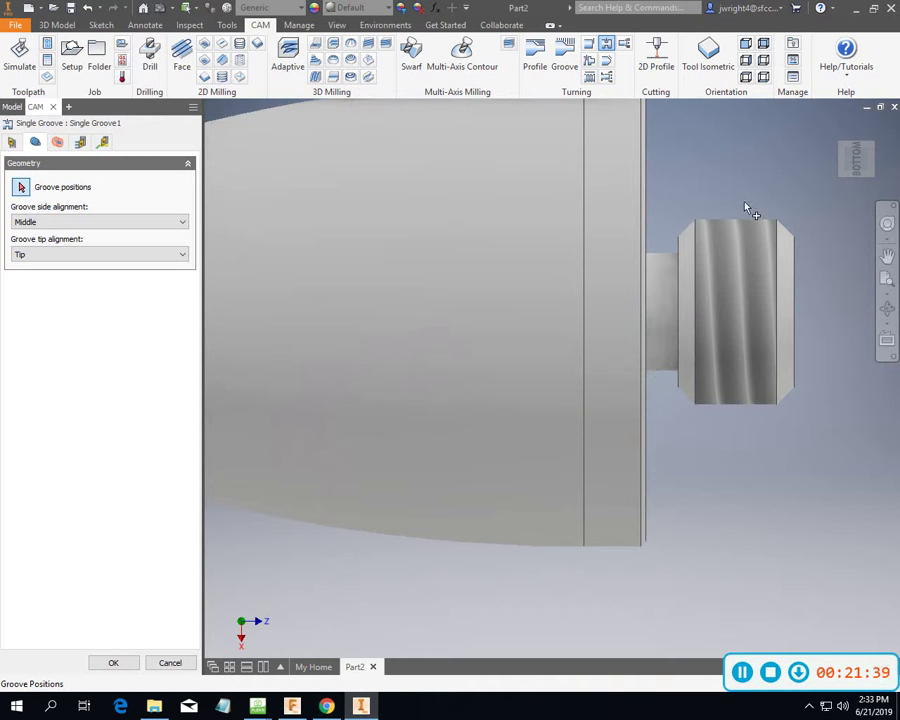
left_click_drag(854, 157, 843, 127)
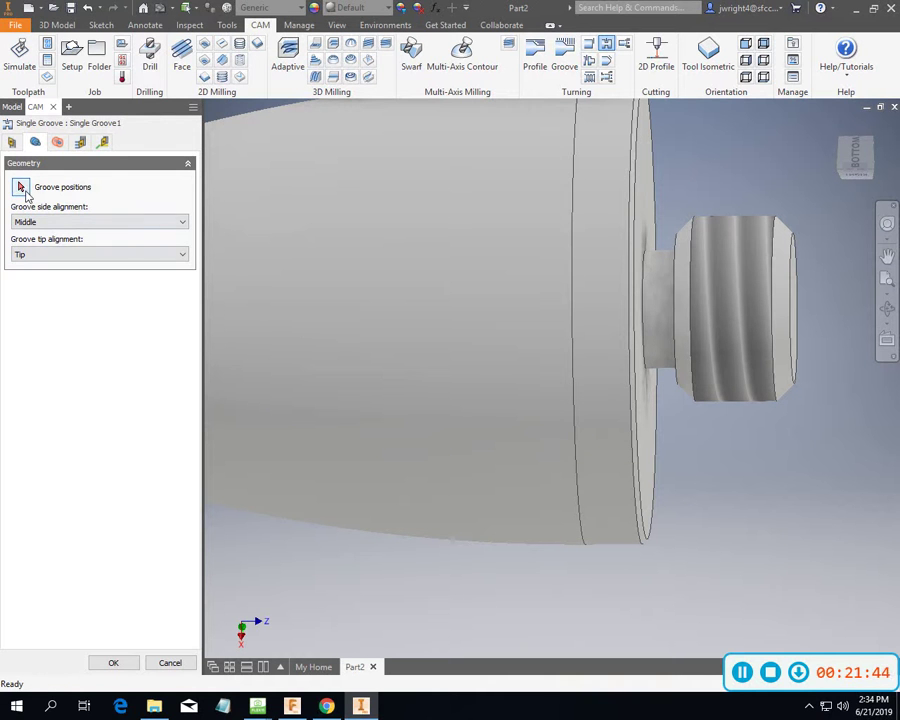
left_click(22, 189)
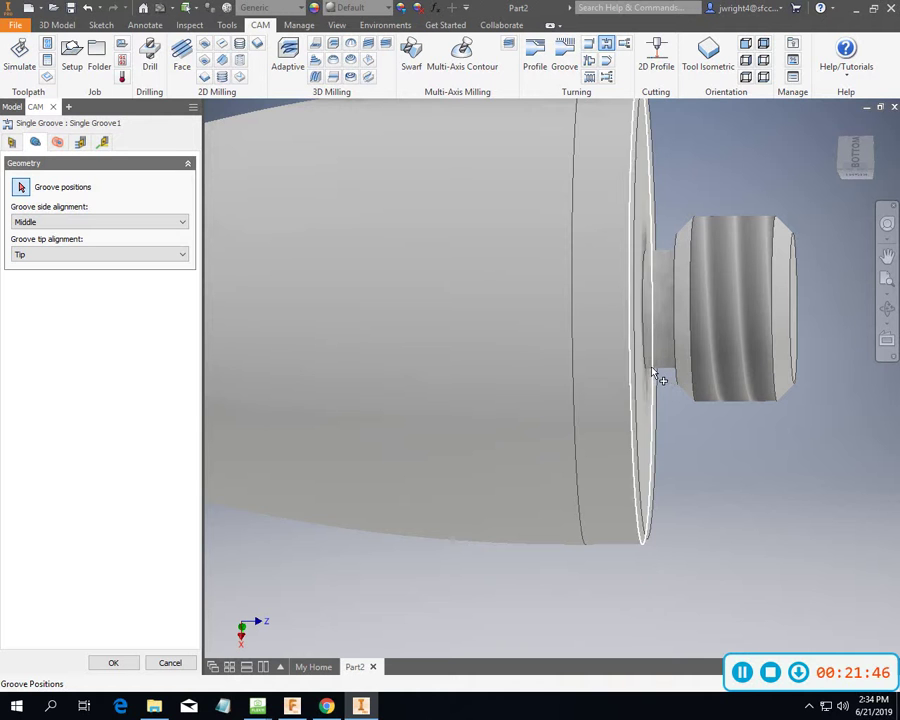
left_click(183, 222)
left_click(184, 224)
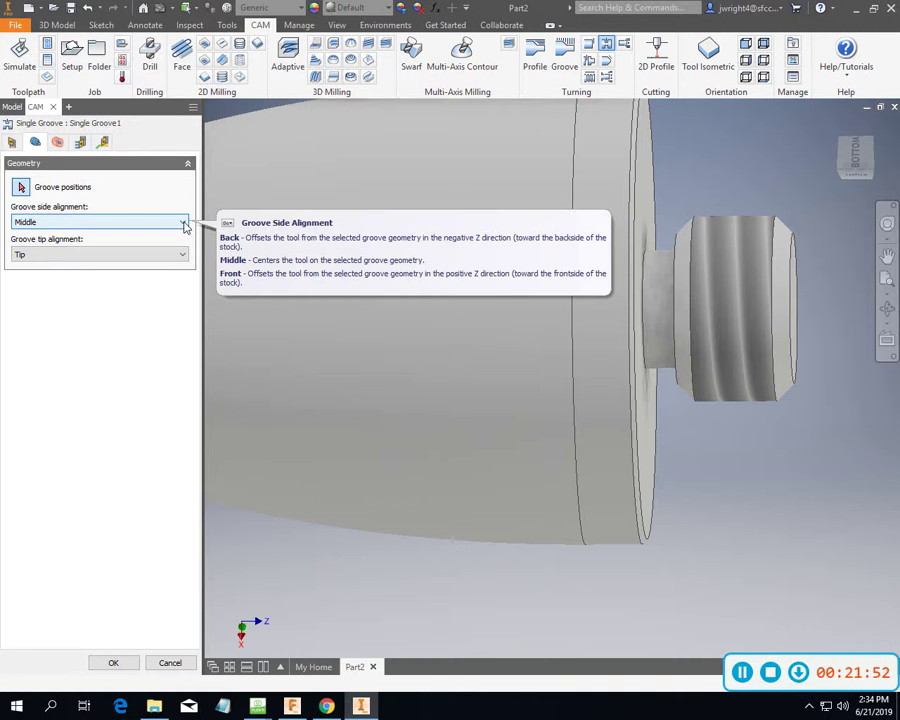
left_click(184, 223)
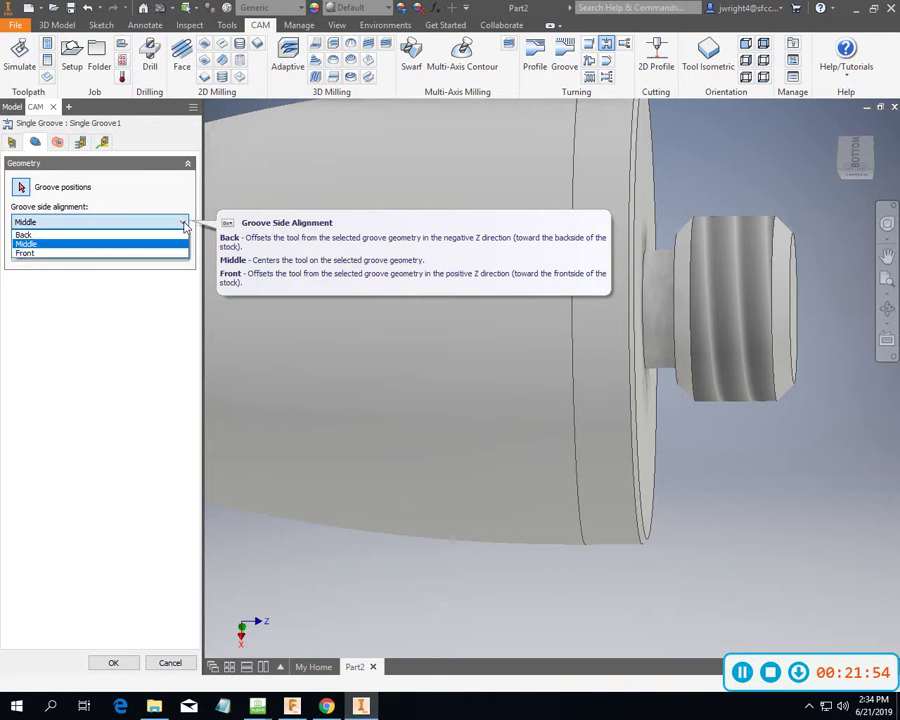
left_click(122, 307)
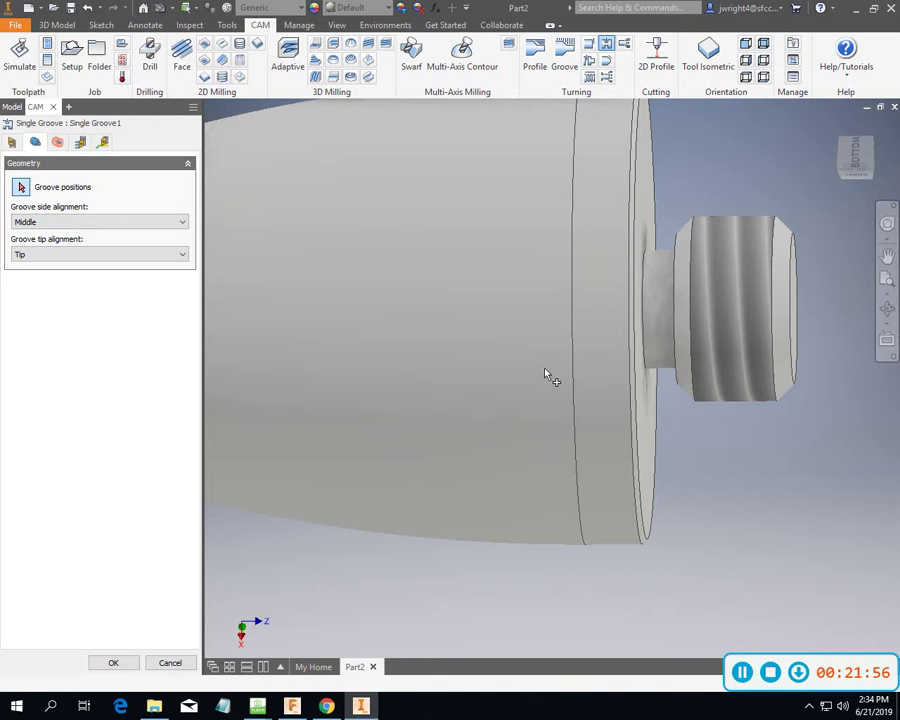
left_click(649, 373)
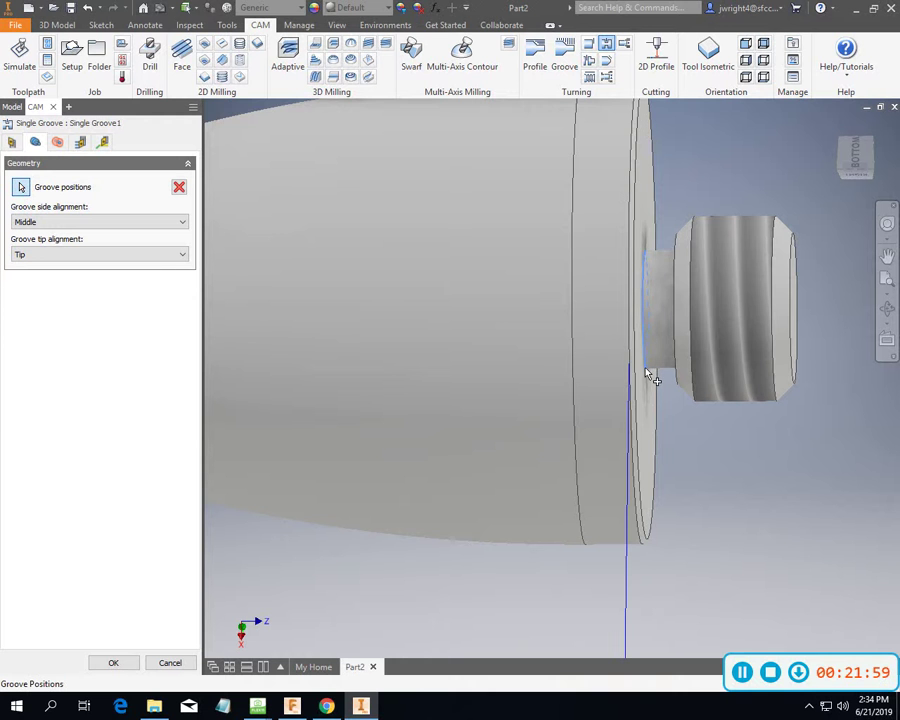
scroll(678, 390, "up", 4)
scroll(678, 390, "up", 2)
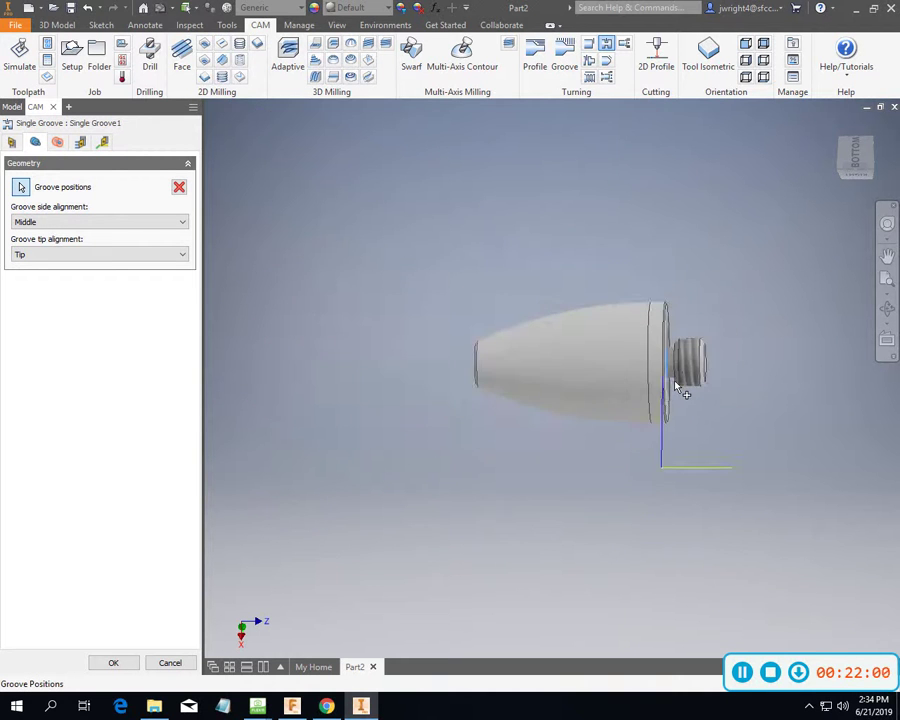
Accept the single groove operation and simulate its toolpath at the relief neck.
scroll(678, 390, "down", 3)
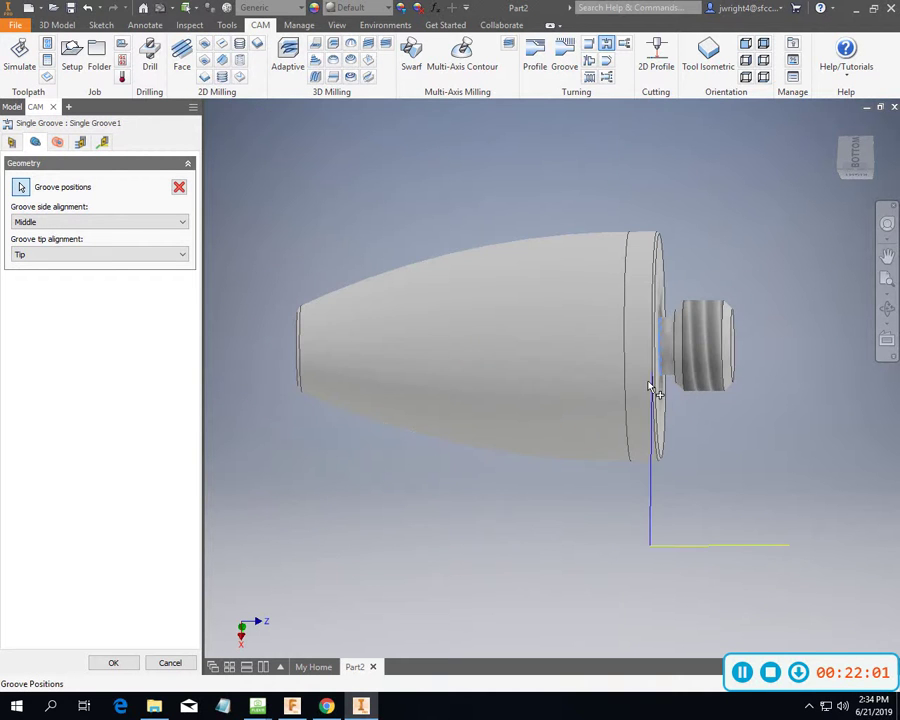
left_click(113, 663)
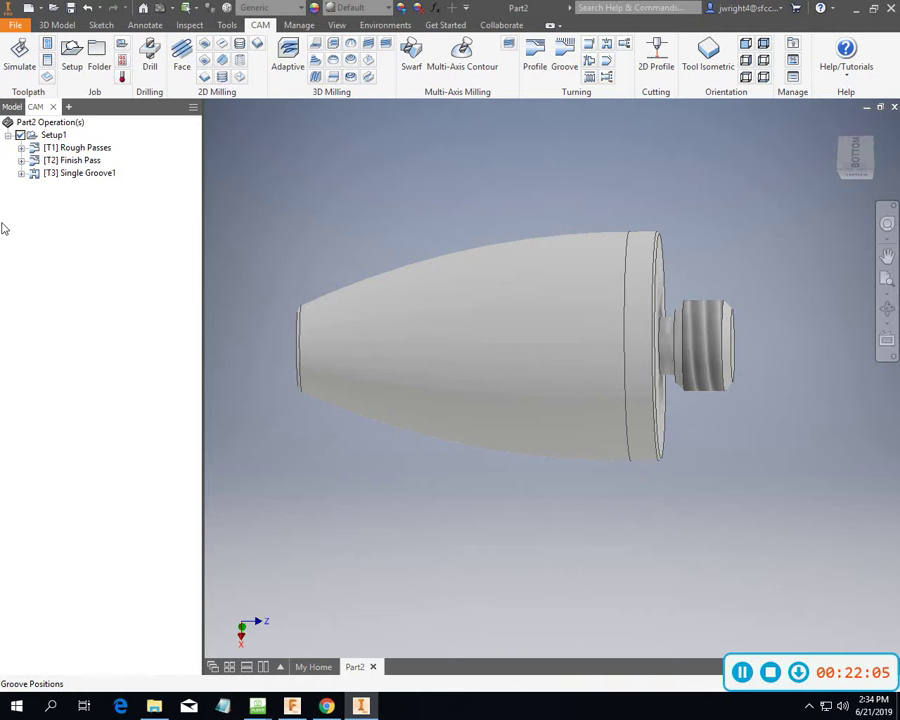
left_click(72, 176)
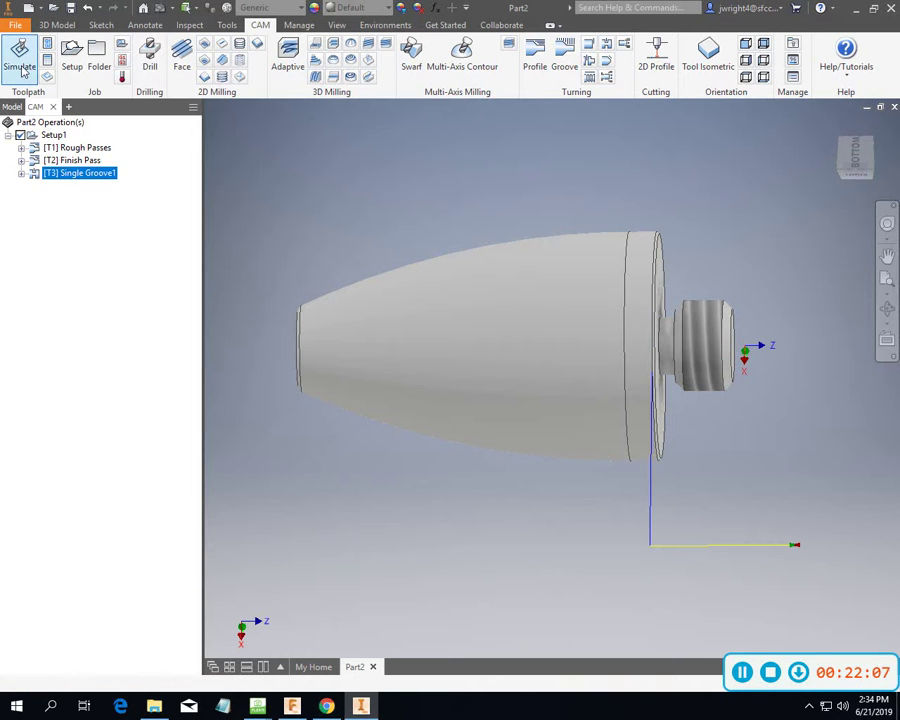
left_click(20, 50)
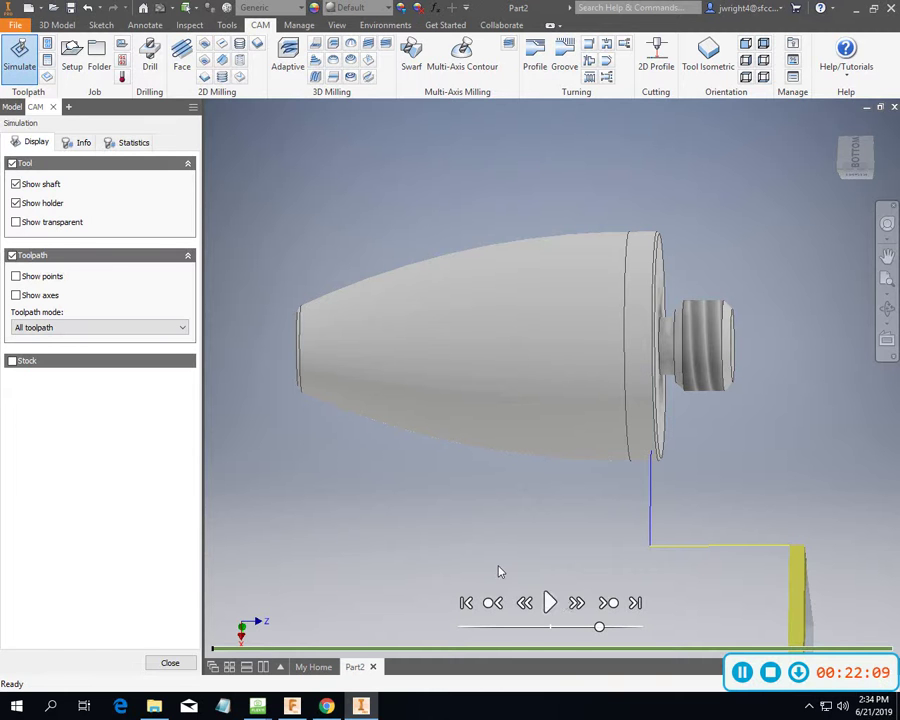
left_click(550, 602)
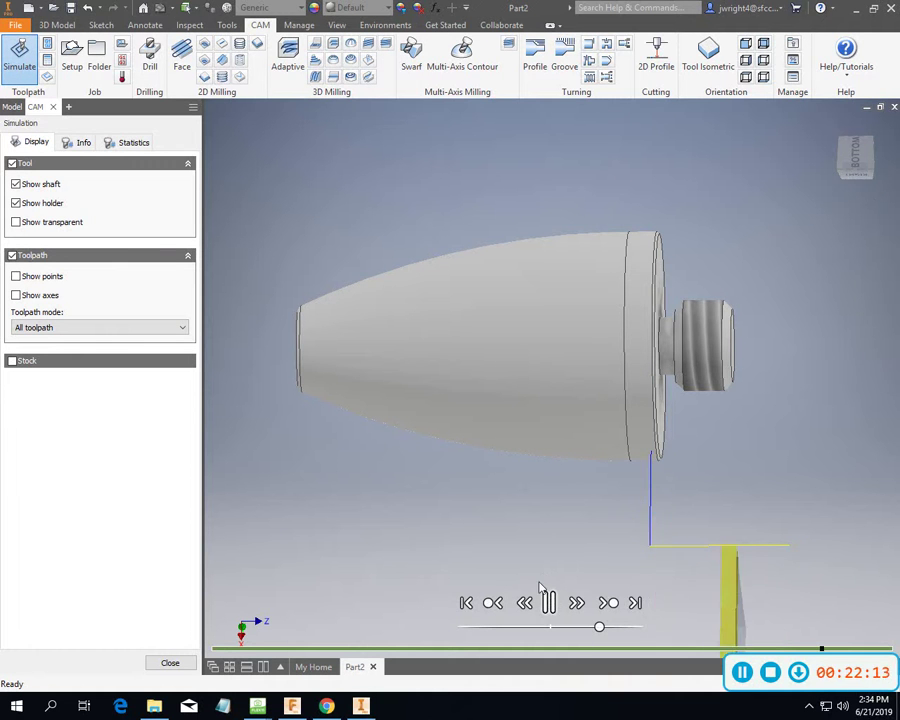
left_click(168, 662)
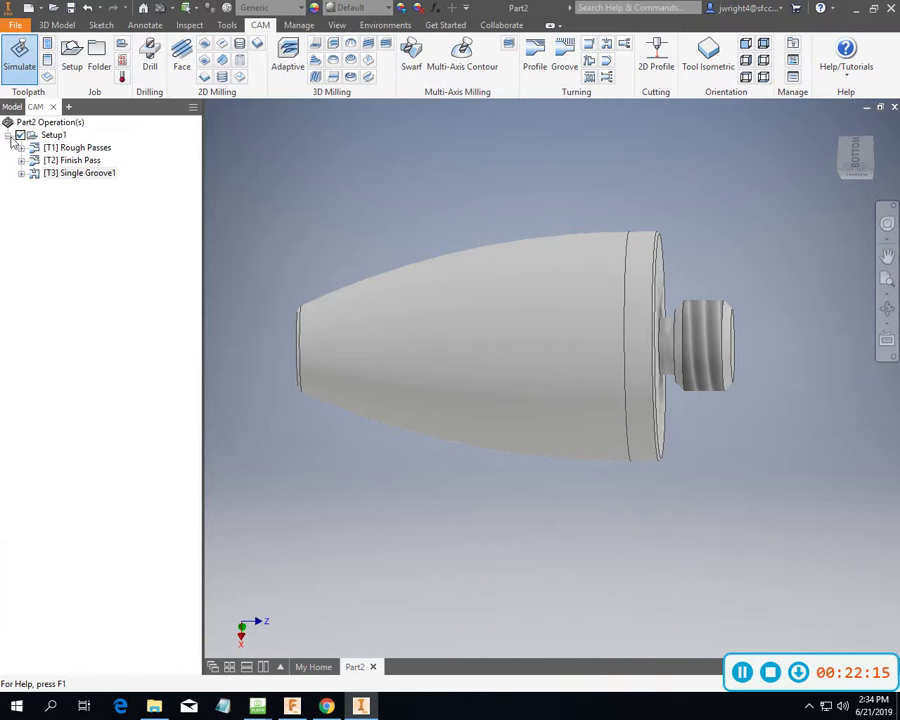
Review the single groove operation's passes and linking settings, and try to set its groove side alignment to Front.
double_click(62, 174)
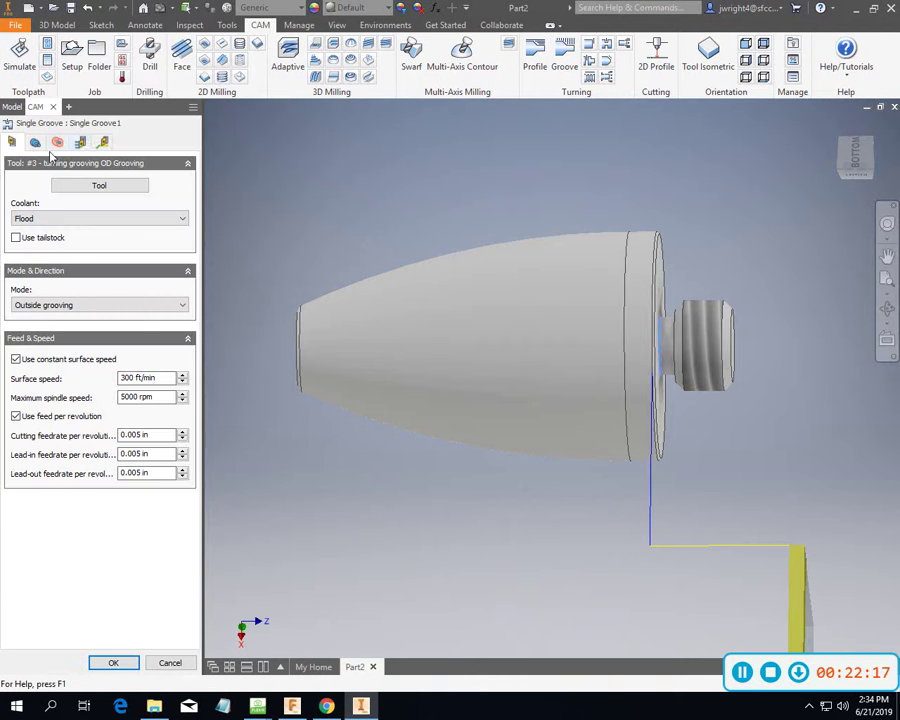
left_click(81, 143)
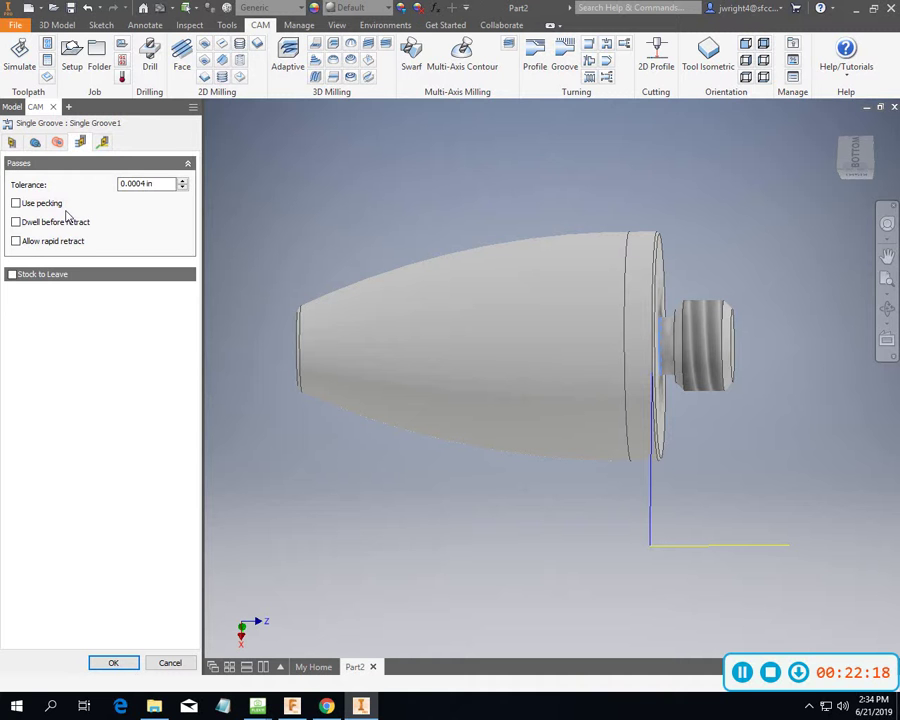
left_click(102, 142)
left_click(36, 143)
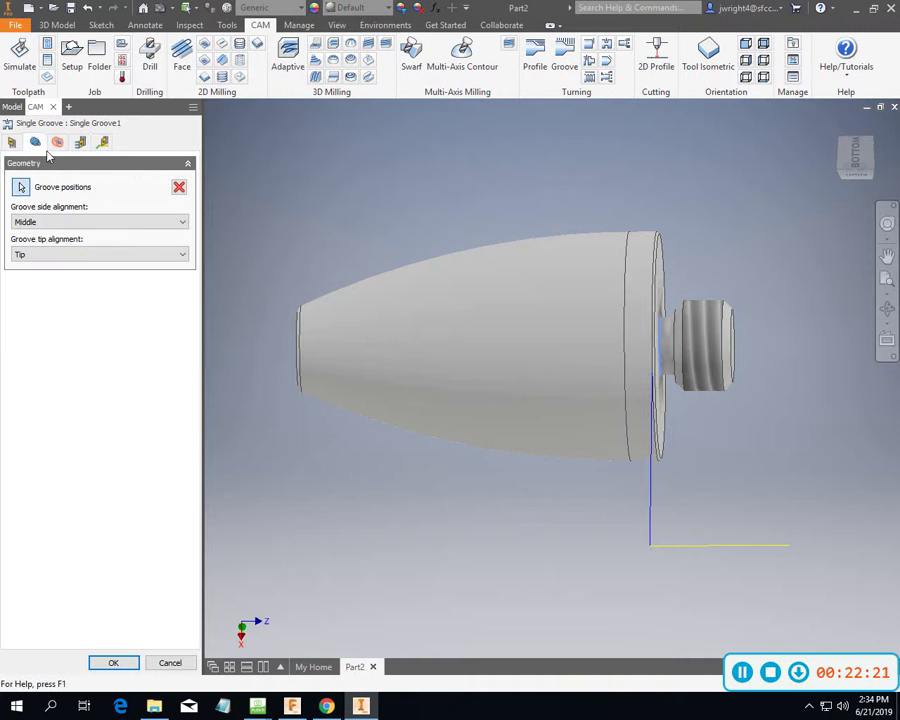
left_click(182, 225)
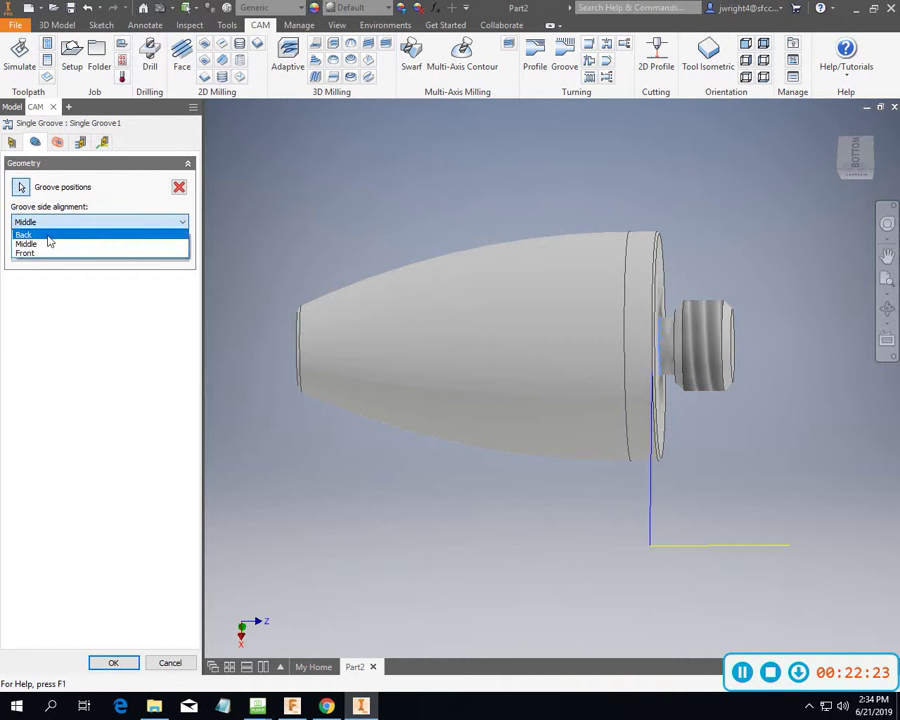
left_click(53, 259)
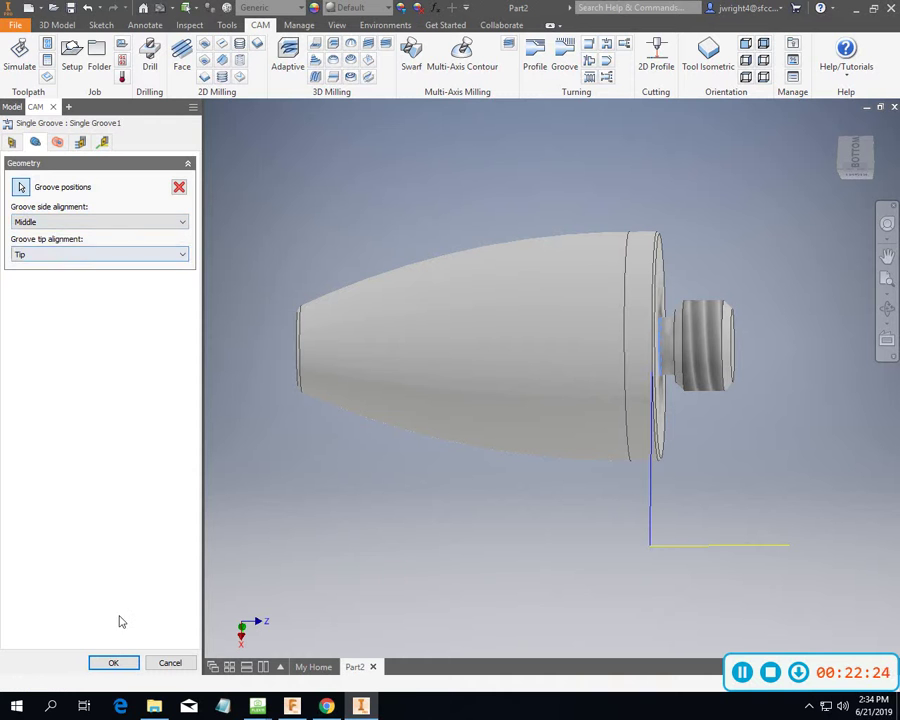
left_click(118, 662)
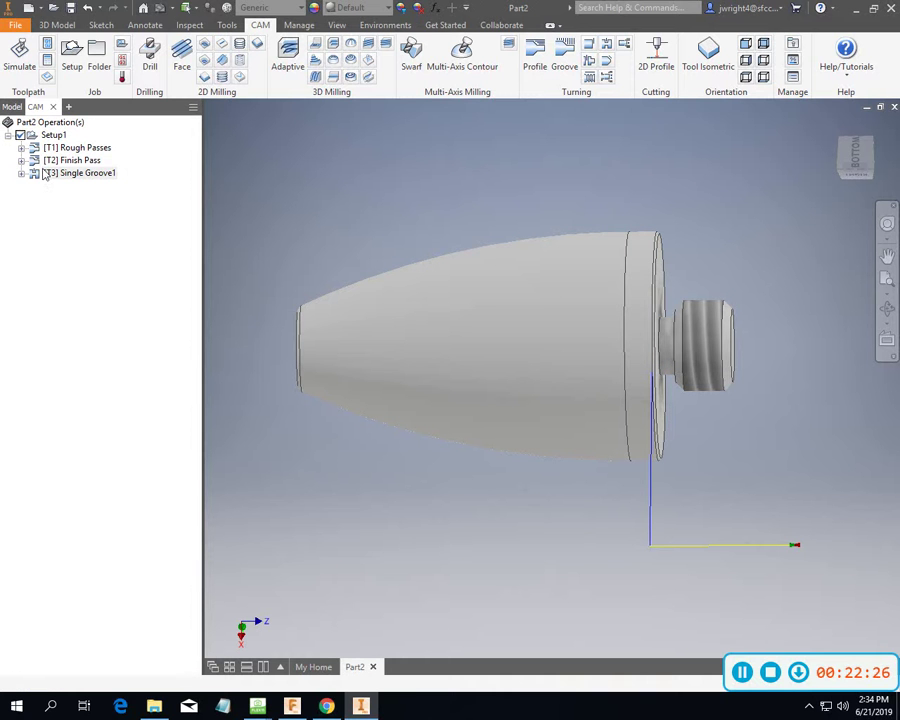
Simulate the single groove toolpath again and check the insert's position from a square bottom view.
left_click(20, 62)
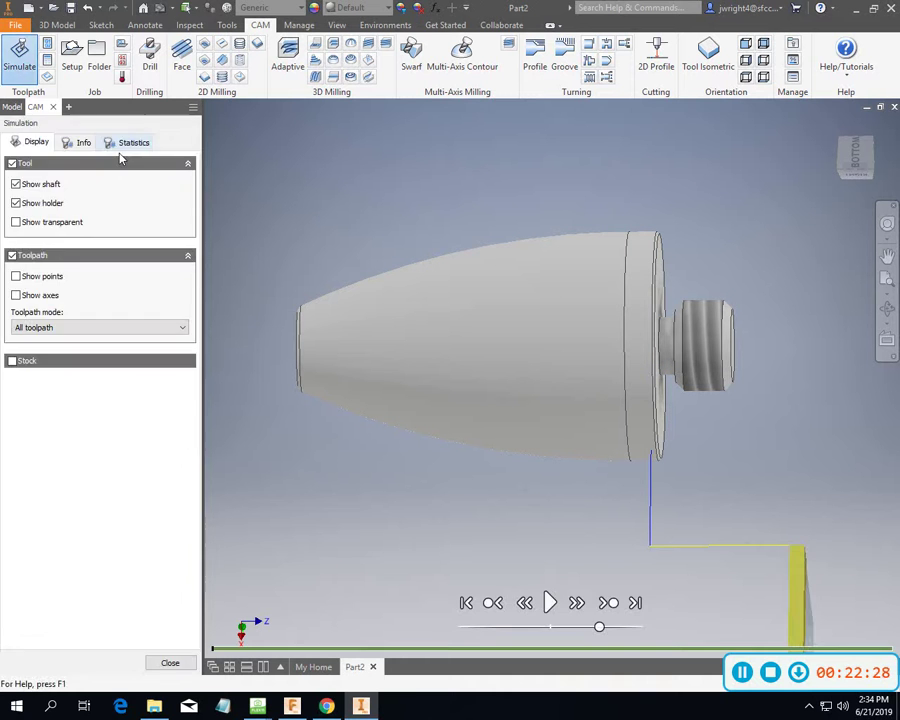
left_click(549, 602)
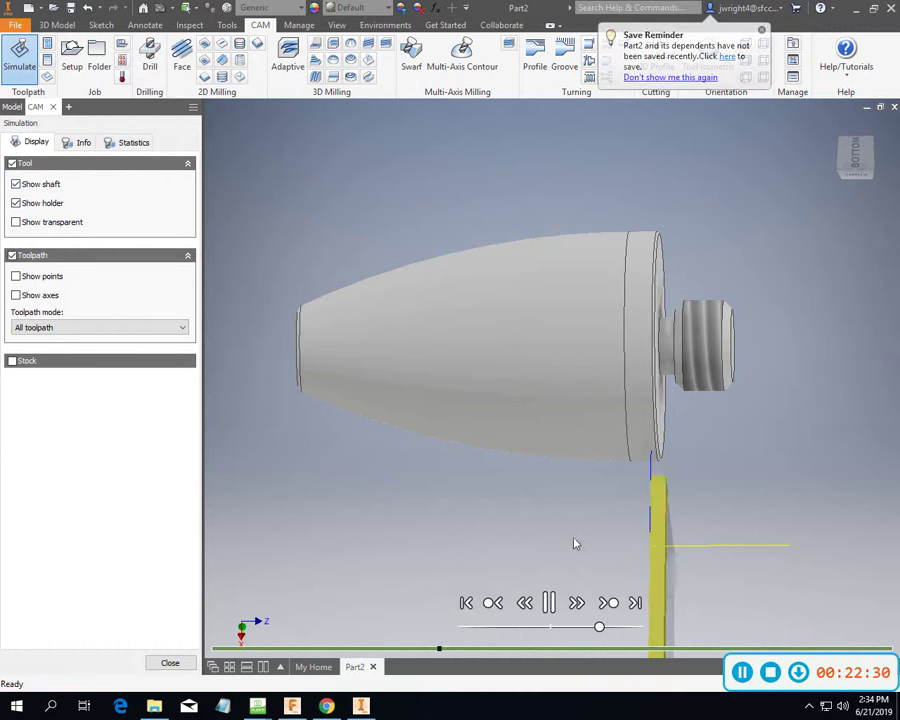
left_click(857, 155)
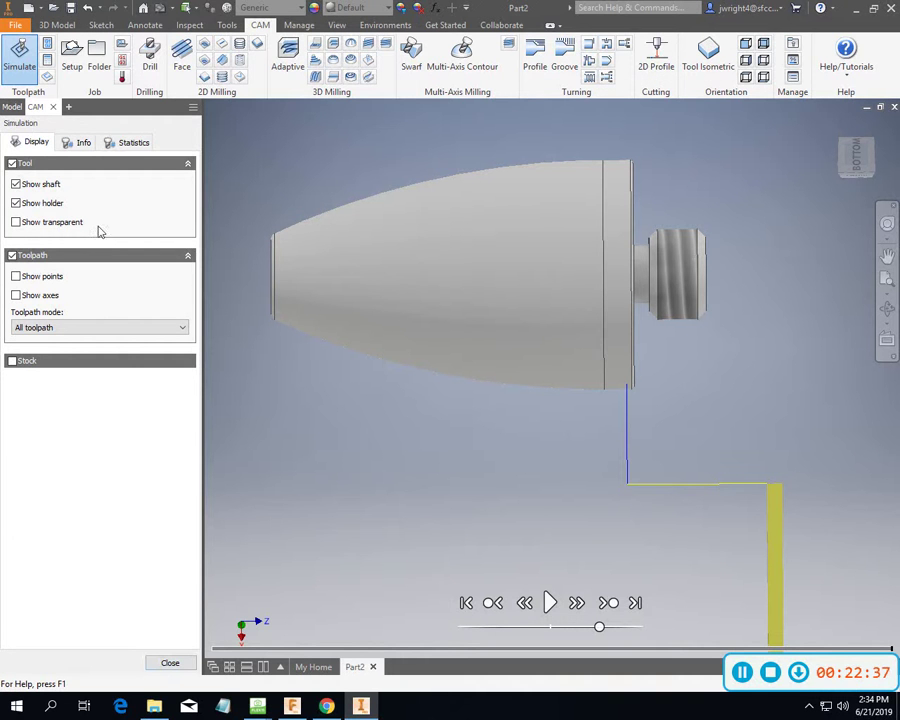
left_click(172, 664)
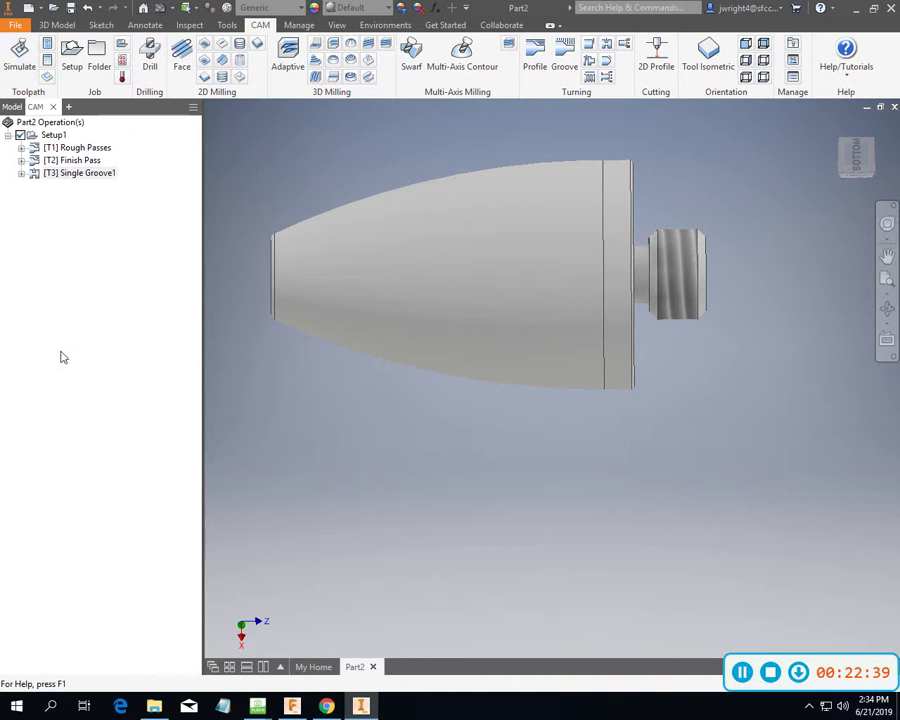
Set the single groove operation's groove side alignment to Front, keeping the tip alignment at Tip.
double_click(68, 174)
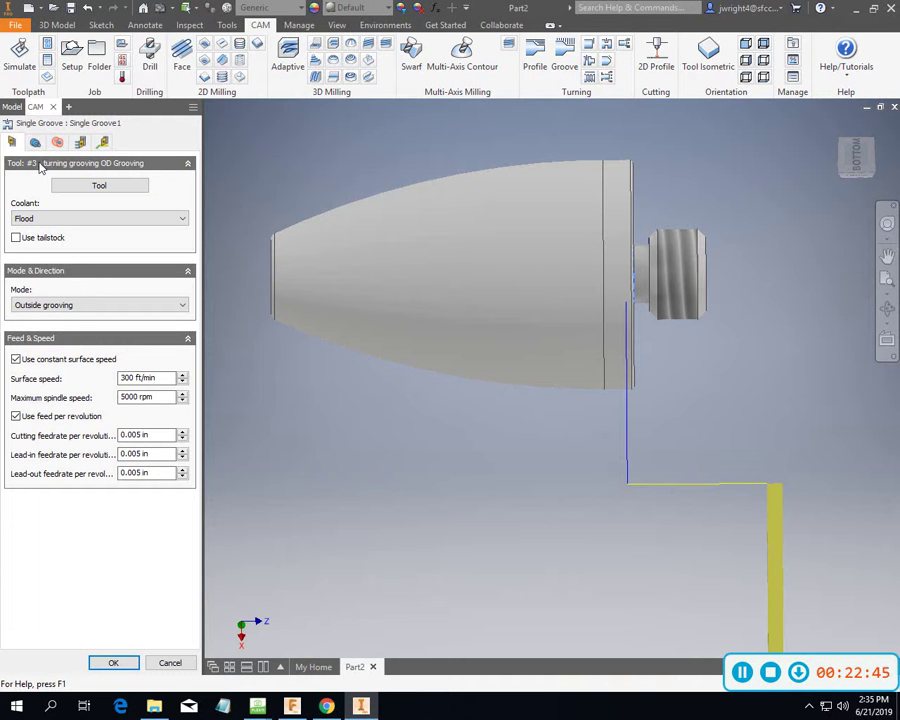
left_click(35, 143)
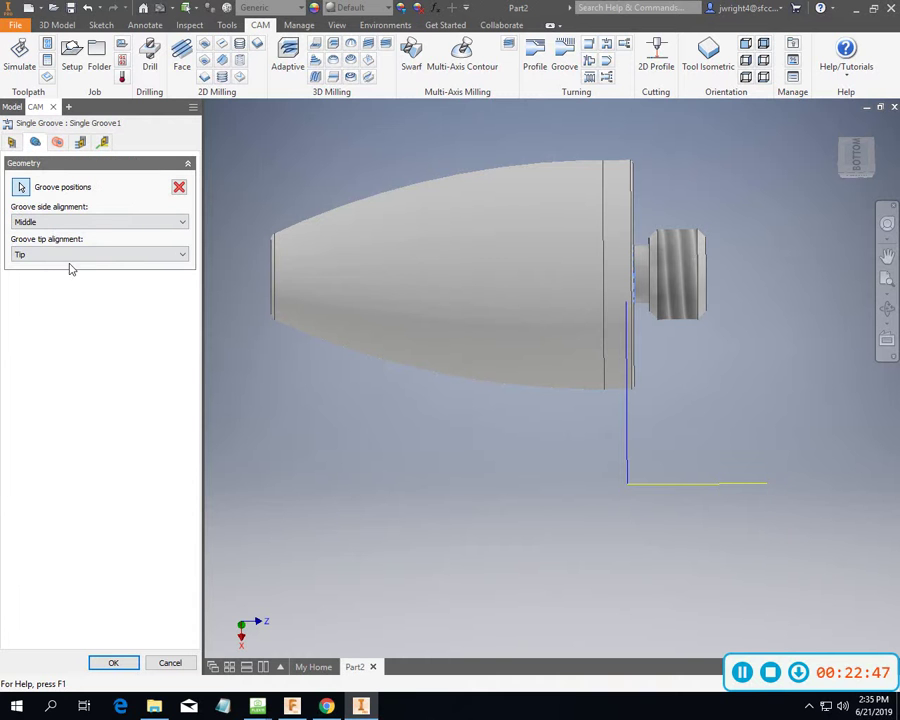
left_click(179, 255)
left_click(181, 255)
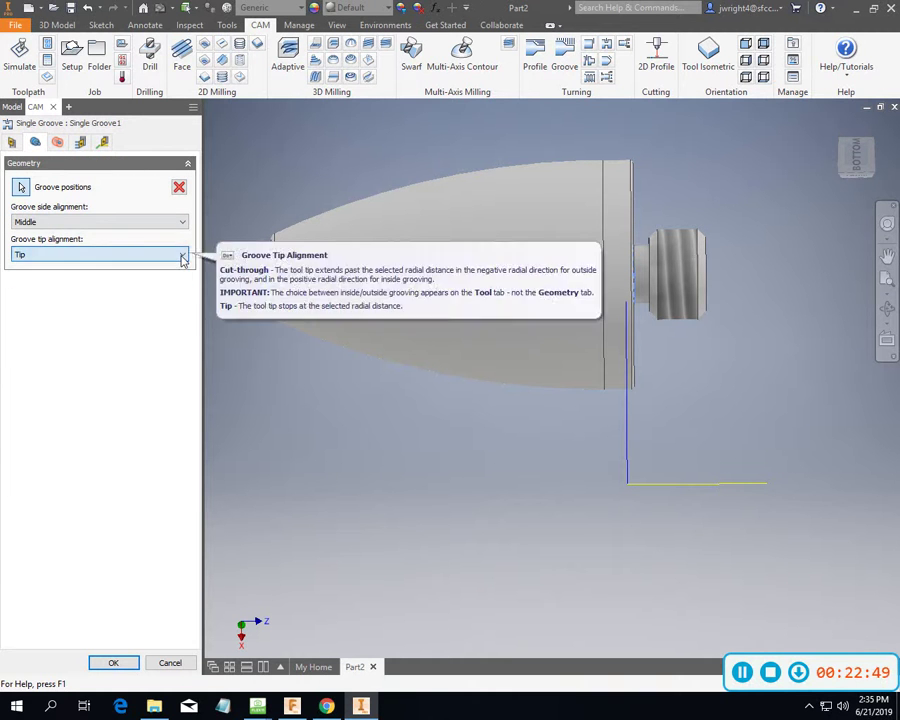
left_click(184, 224)
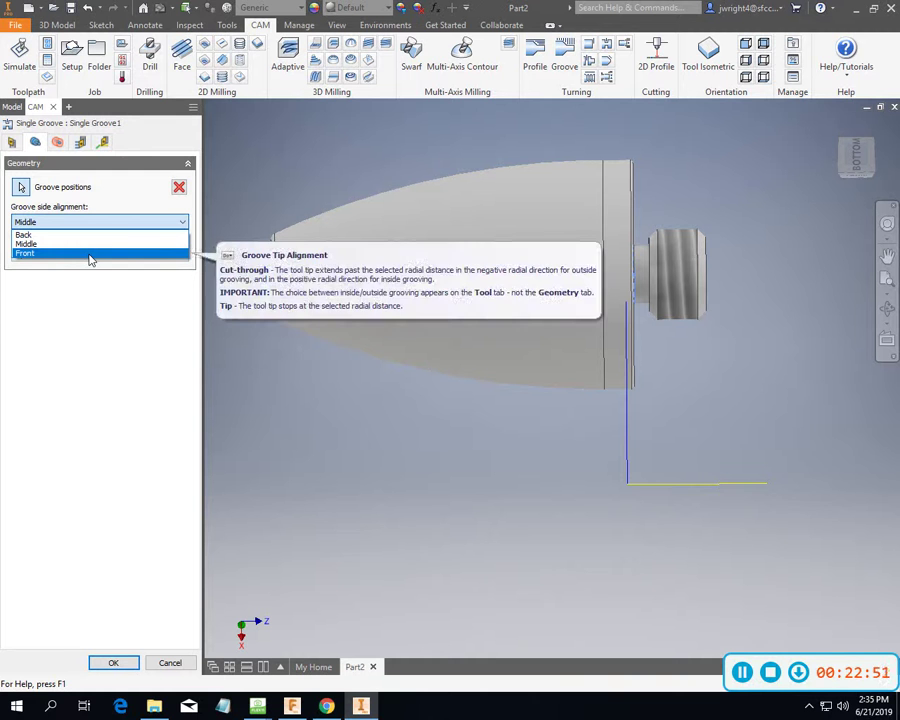
left_click(90, 258)
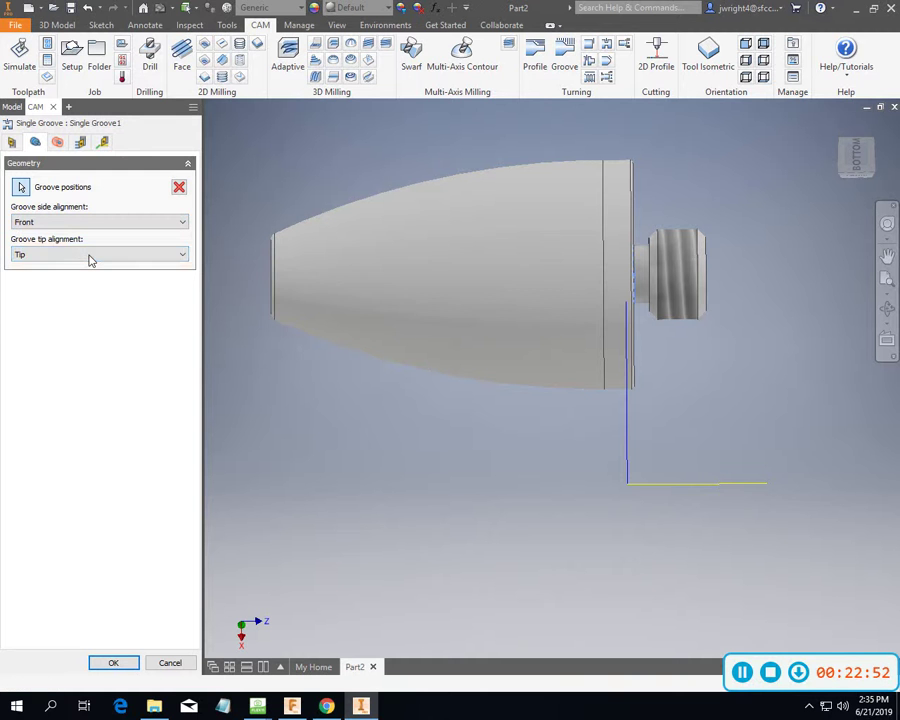
left_click(115, 663)
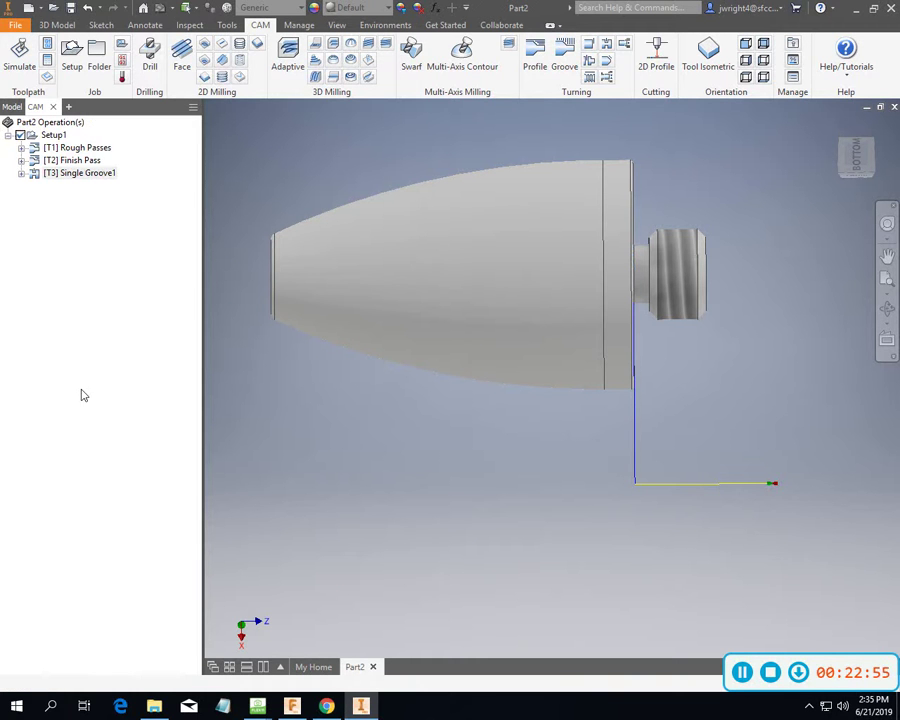
Simulate the front-aligned groove toolpath to check where the insert cuts beside the bullet body.
left_click(19, 57)
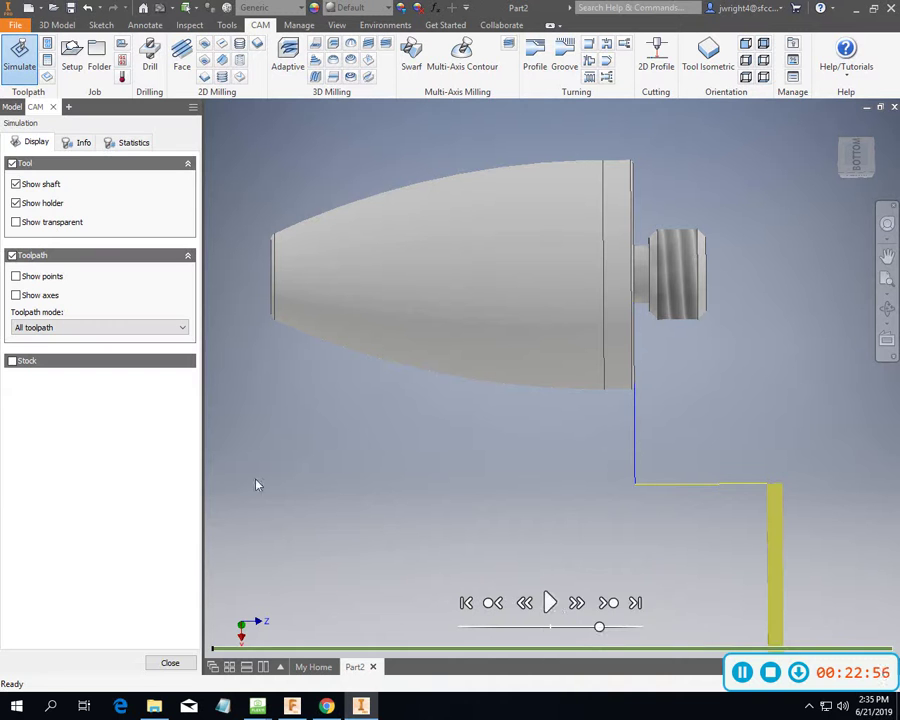
left_click(550, 603)
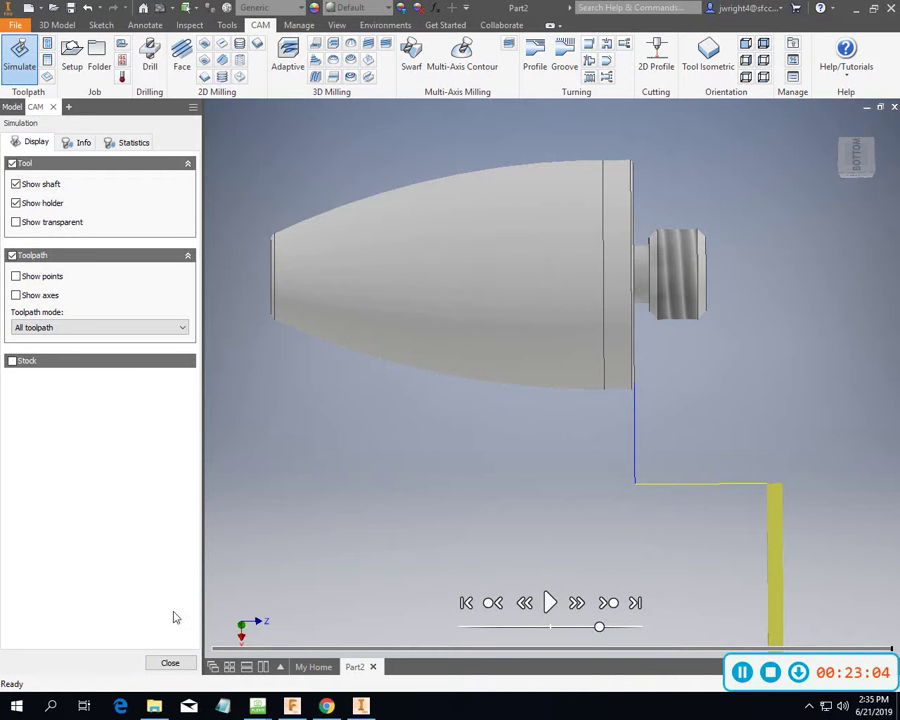
left_click(170, 663)
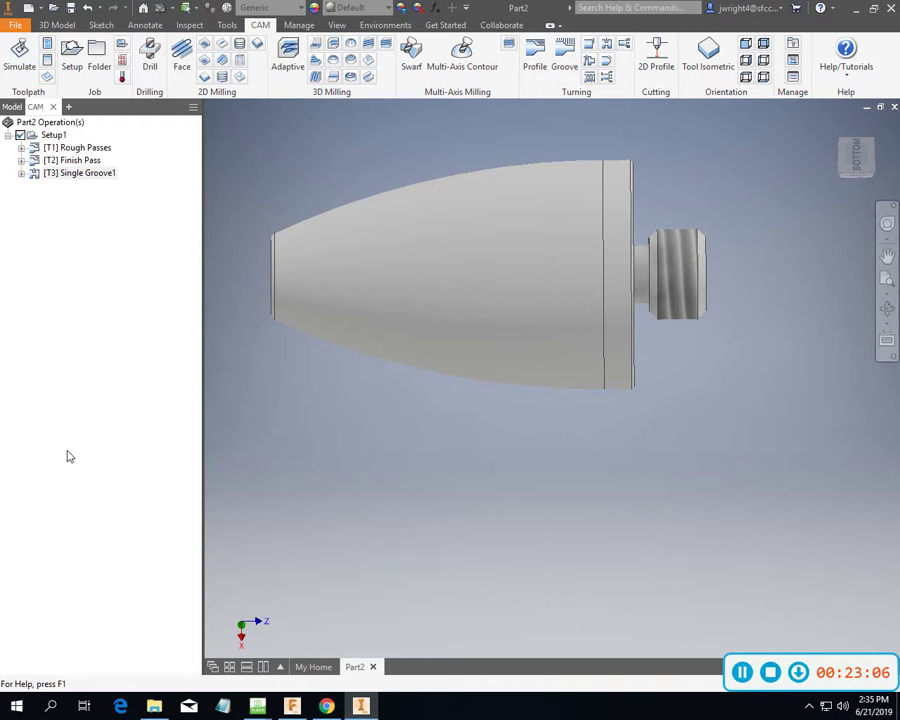
Start a turning thread operation and assign the first turning threading OD tool from the Turning - Sample Tools library.
mouse_move(858, 164)
left_mouse_down()
mouse_move(840, 164)
mouse_move(834, 141)
mouse_move(853, 157)
mouse_move(842, 157)
left_mouse_up()
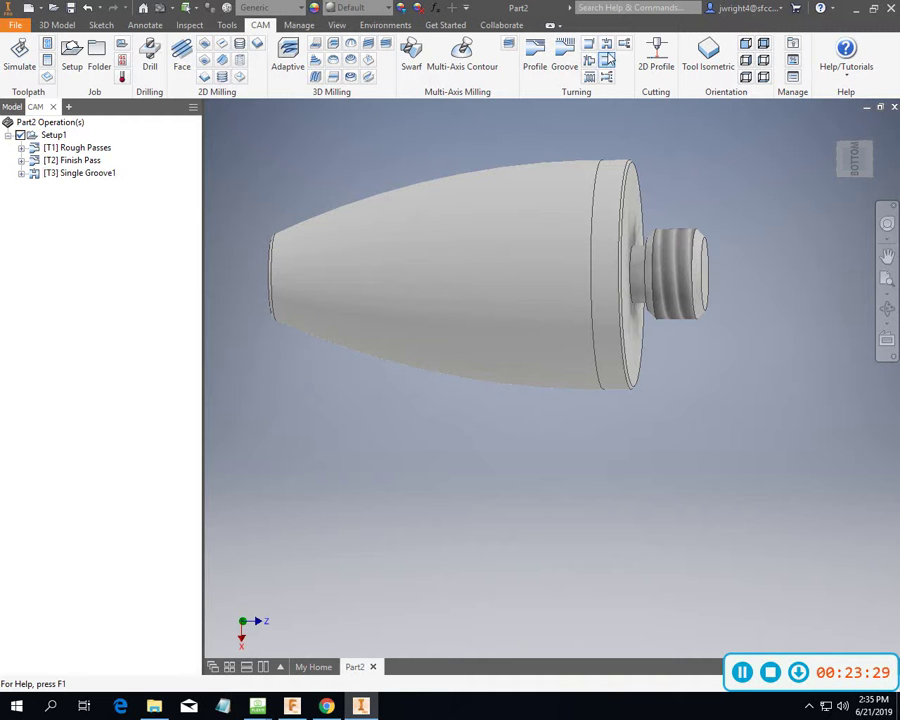
left_click(589, 77)
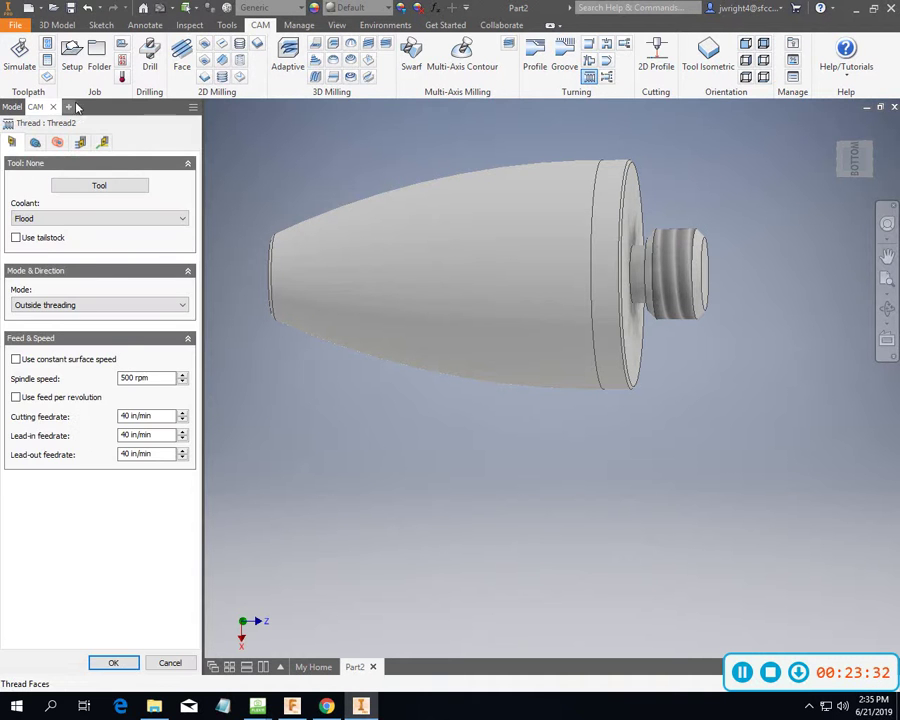
left_click(99, 185)
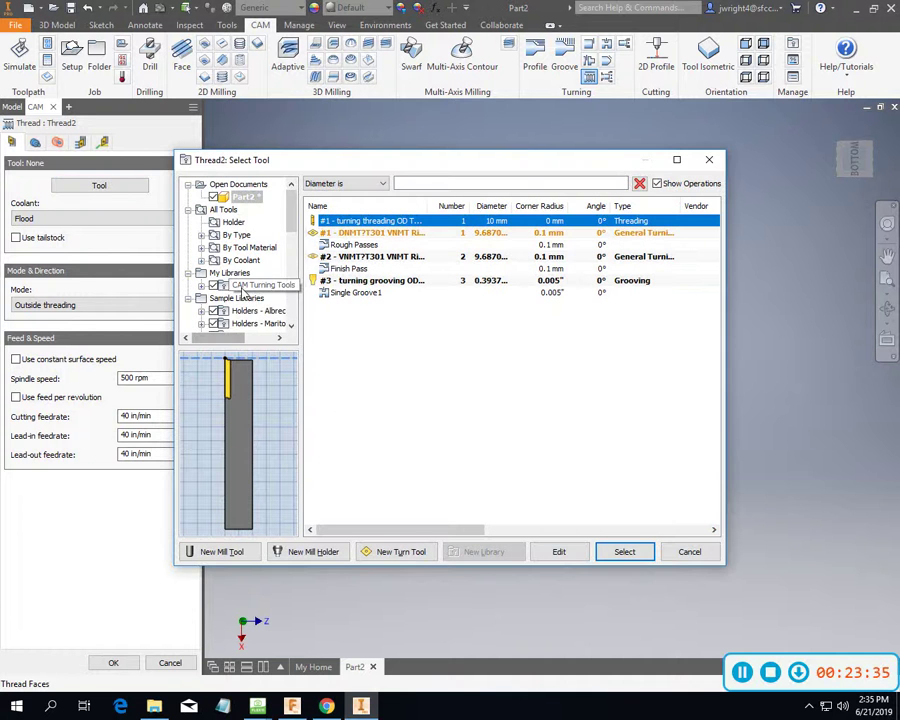
scroll(260, 268, "down", 1)
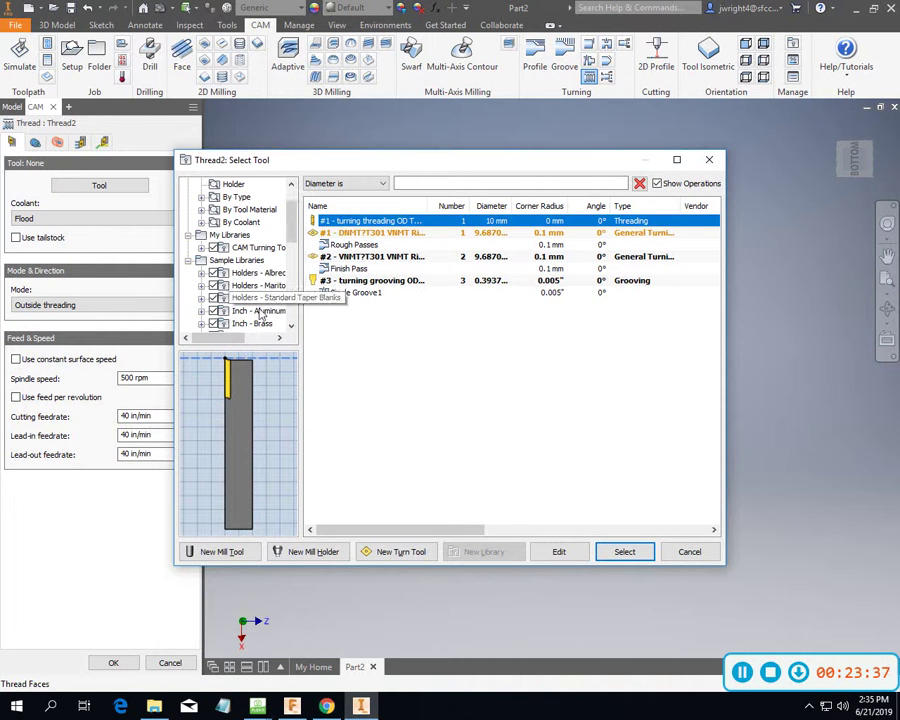
scroll(261, 321, "down", 7)
scroll(260, 325, "down", 1)
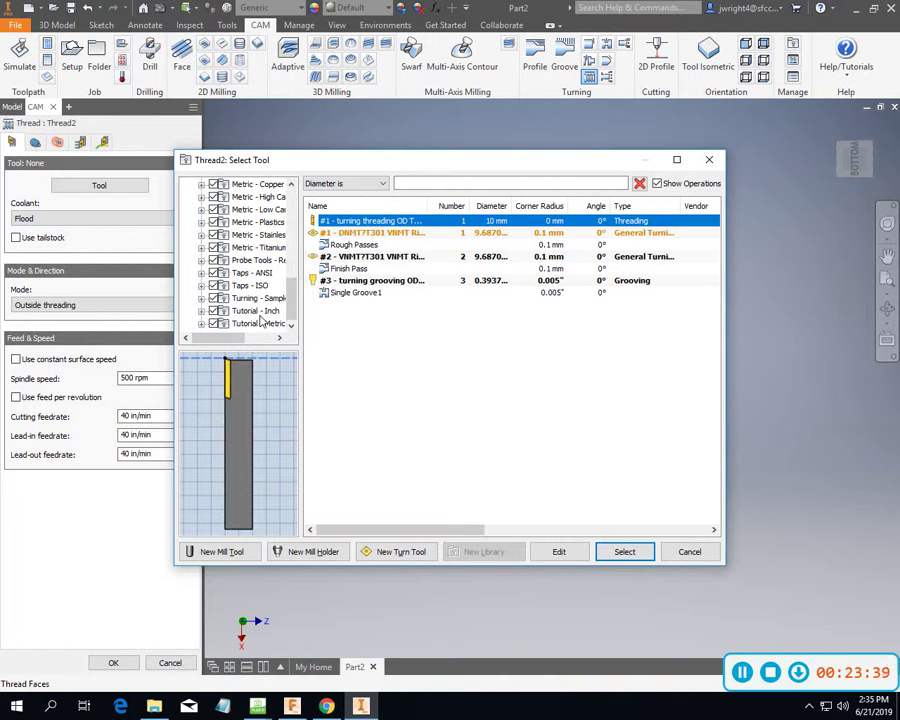
left_click(258, 298)
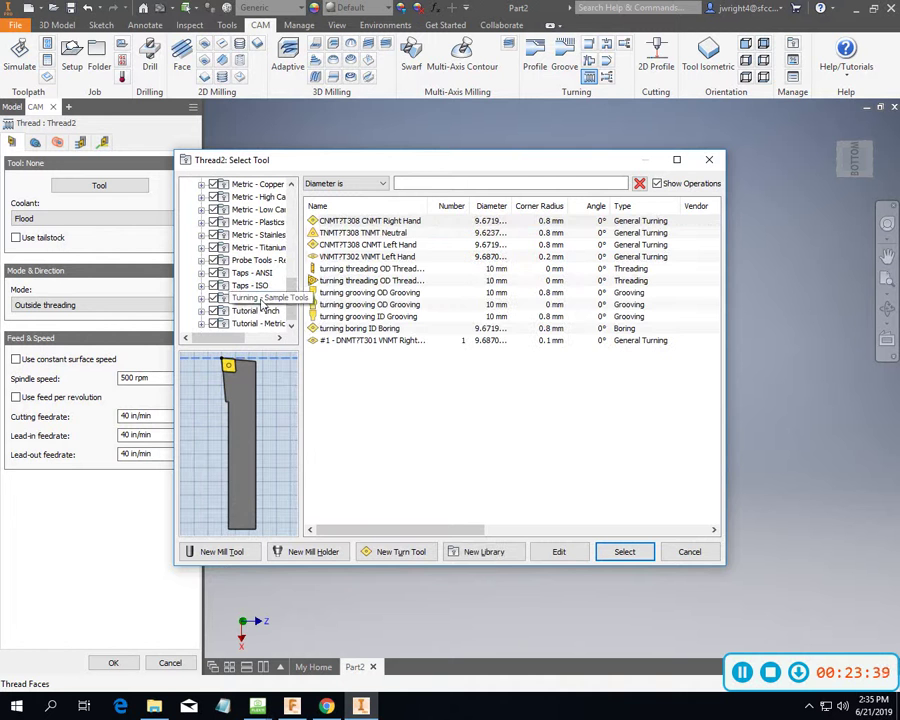
left_click(352, 270)
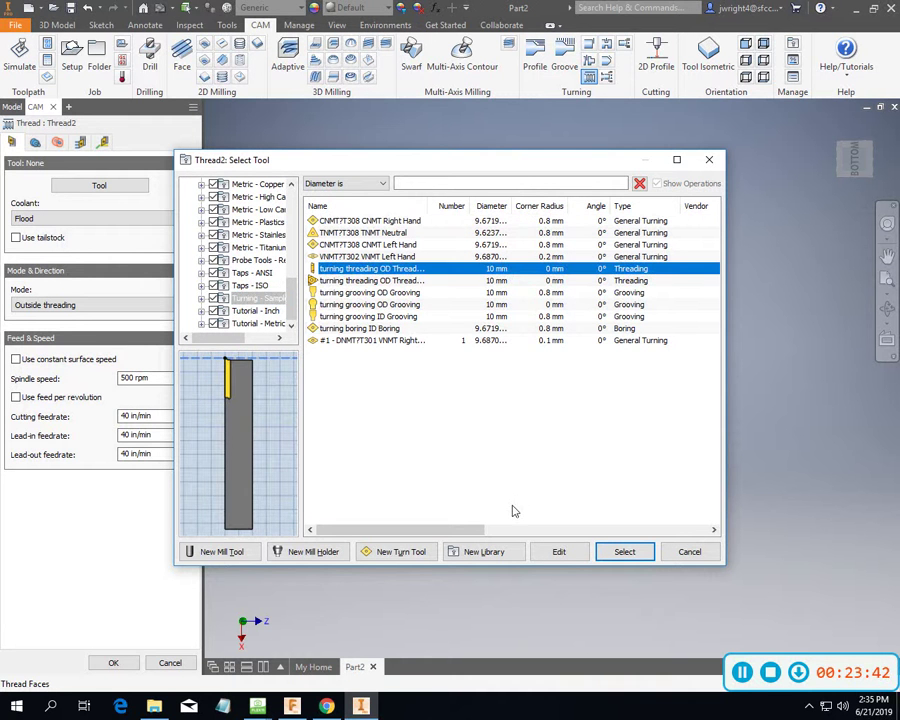
left_click(622, 552)
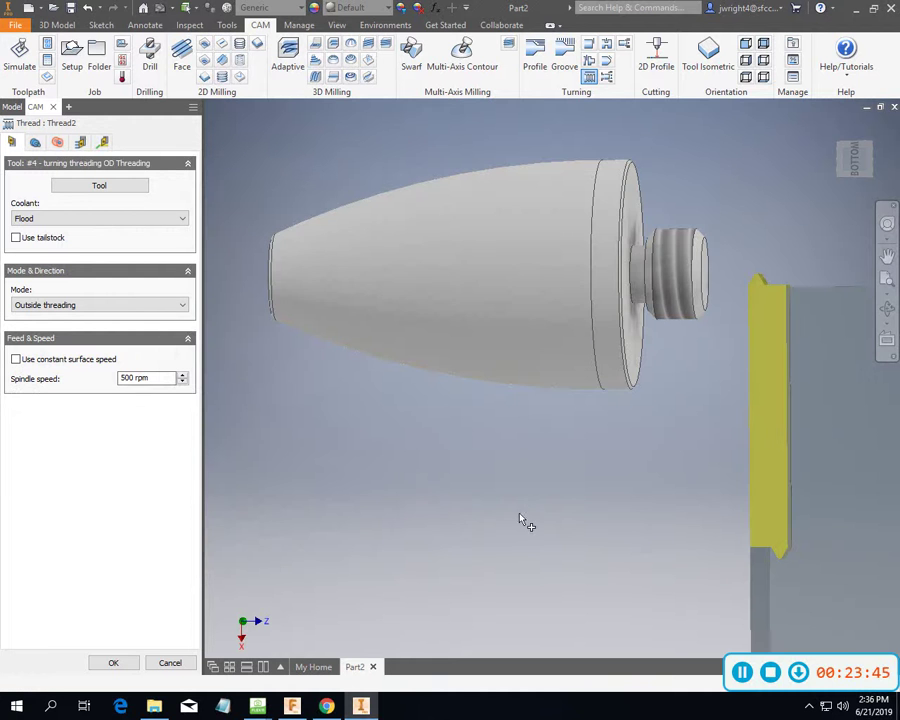
Select the threaded cylindrical face of the stem as the thread face of the threading operation.
left_click(684, 330)
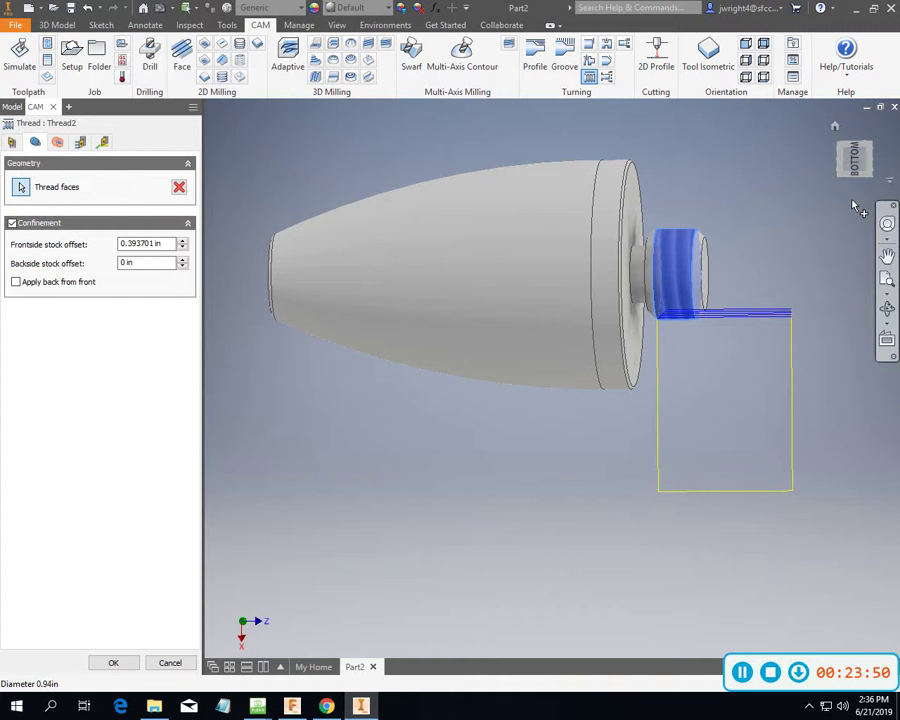
left_click(855, 160)
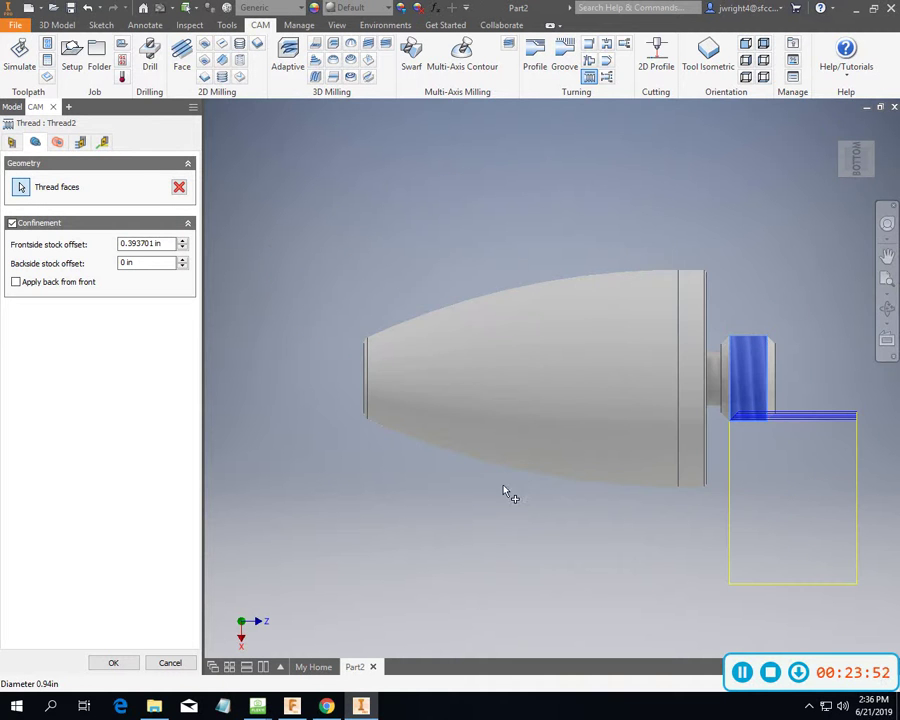
scroll(524, 489, "up", 2)
scroll(524, 489, "down", 3)
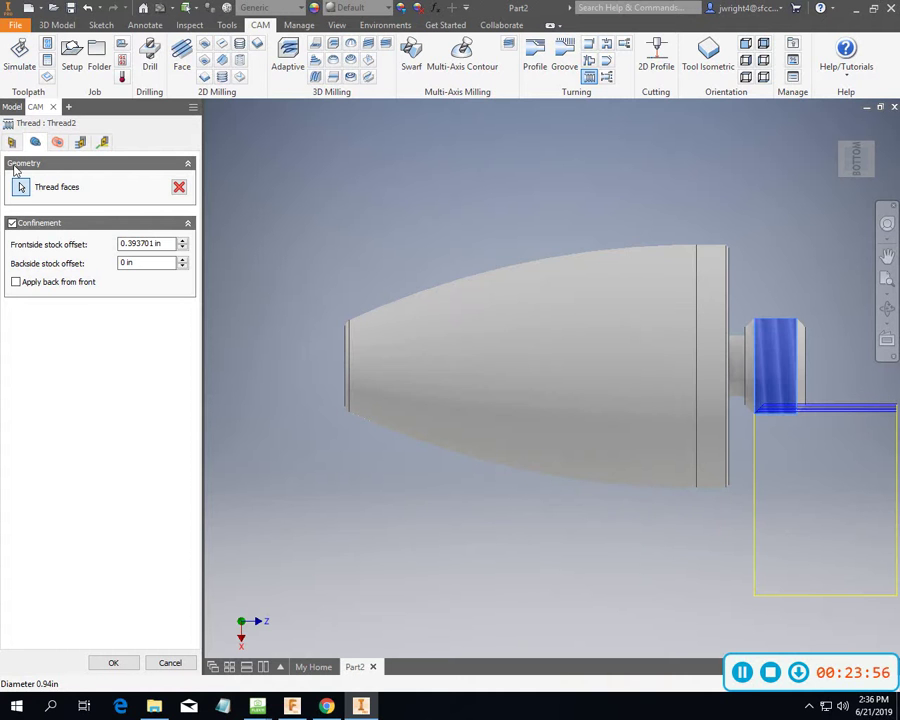
Turn off Fade thread end in the threading passes, keeping the infeed mode at Constant infeed.
left_click(57, 142)
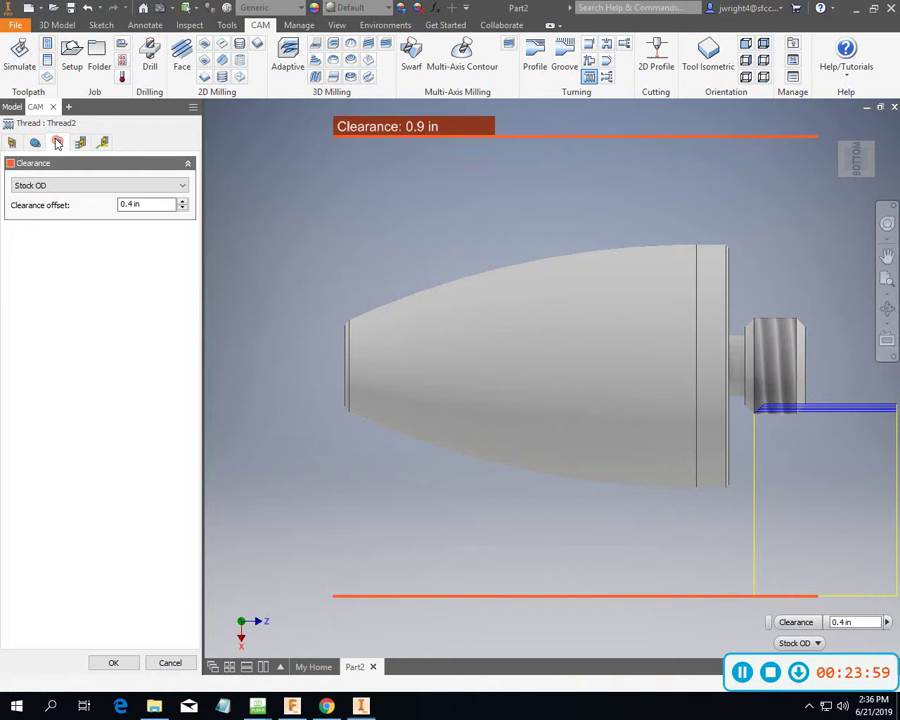
left_click(10, 142)
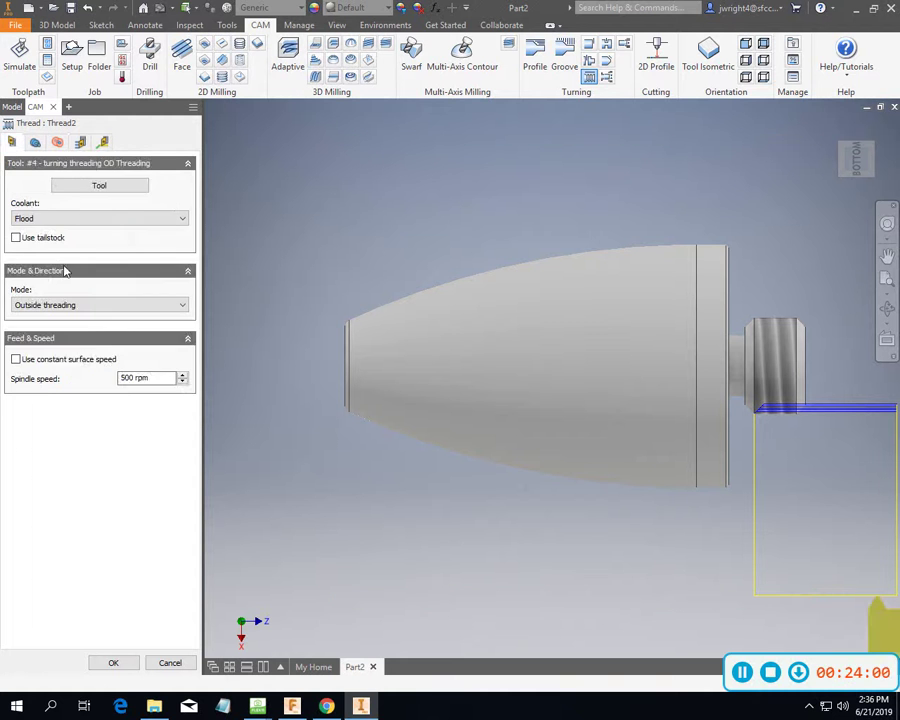
left_click(102, 143)
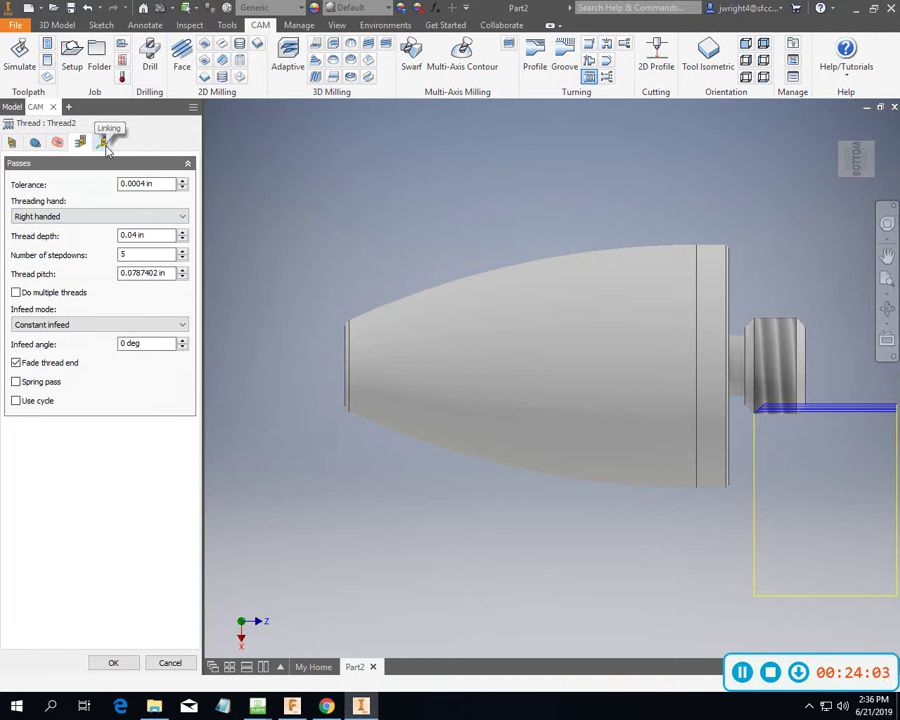
left_click(178, 324)
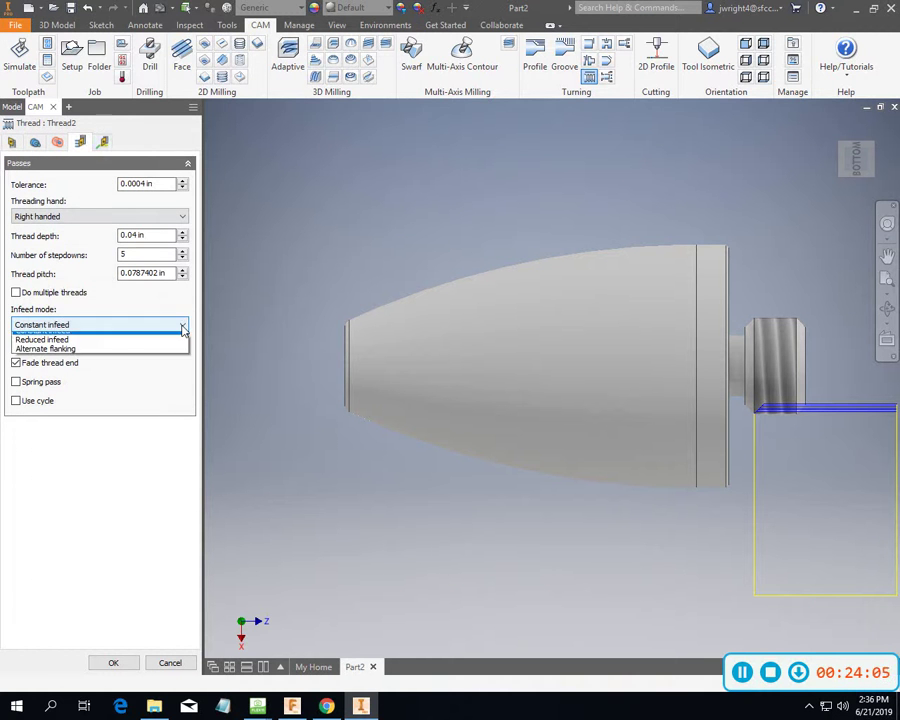
left_click(110, 440)
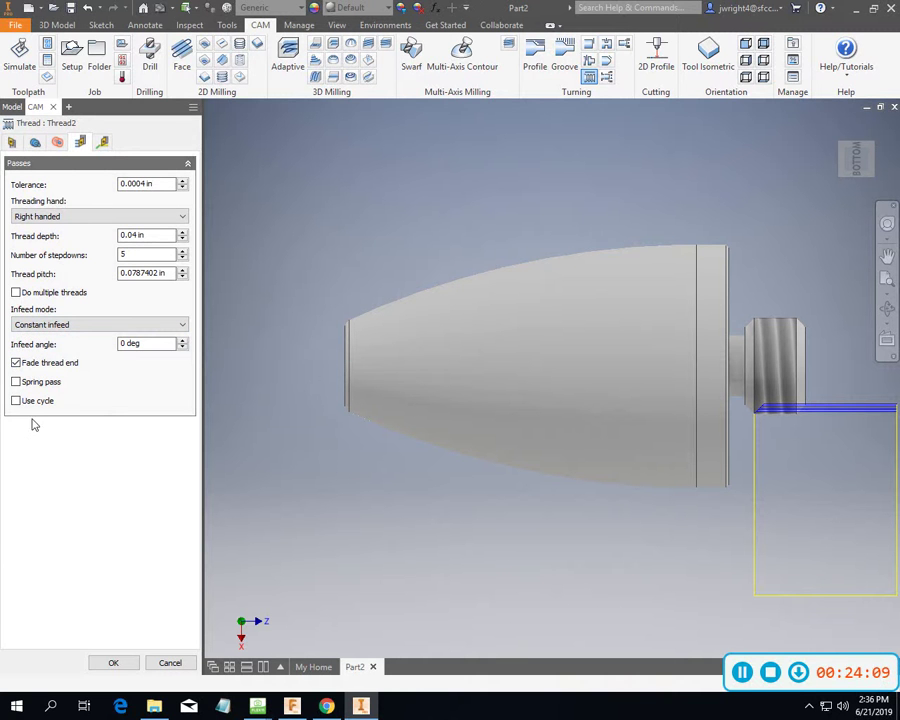
left_click(16, 365)
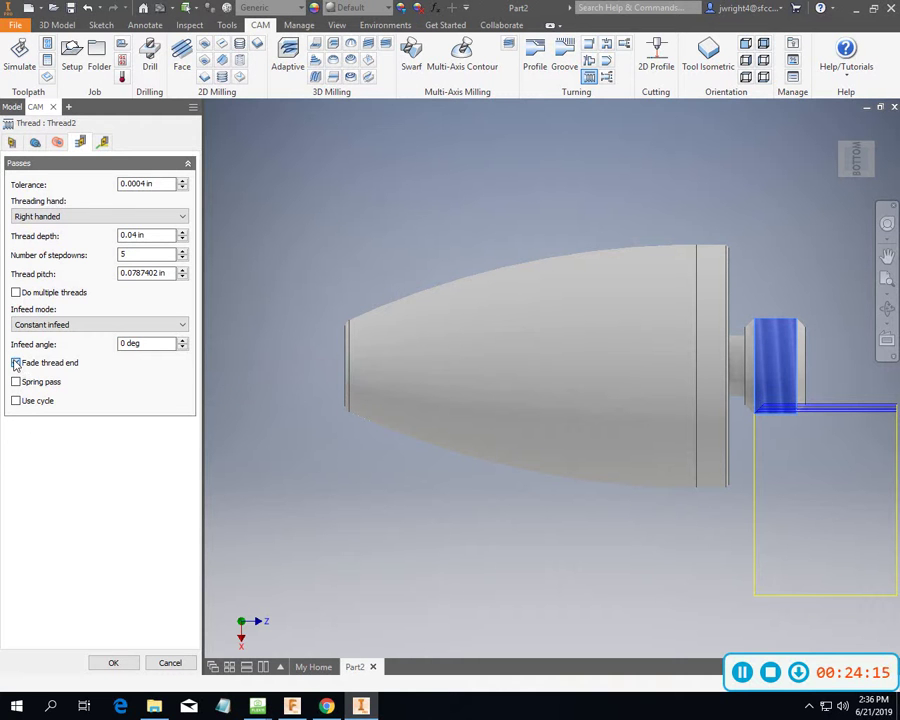
left_click(16, 362)
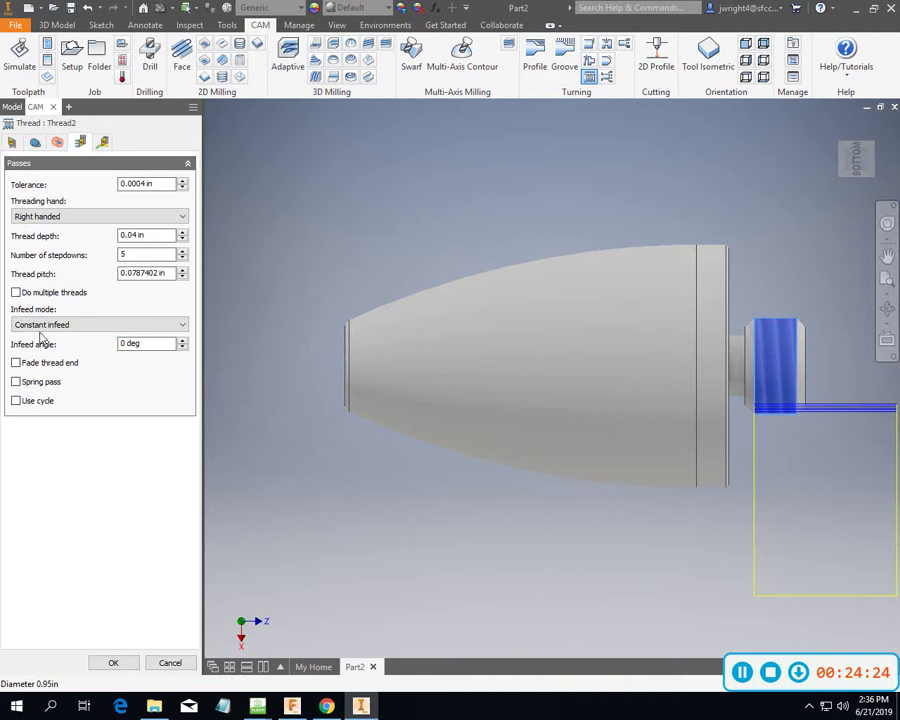
mouse_move(42, 331)
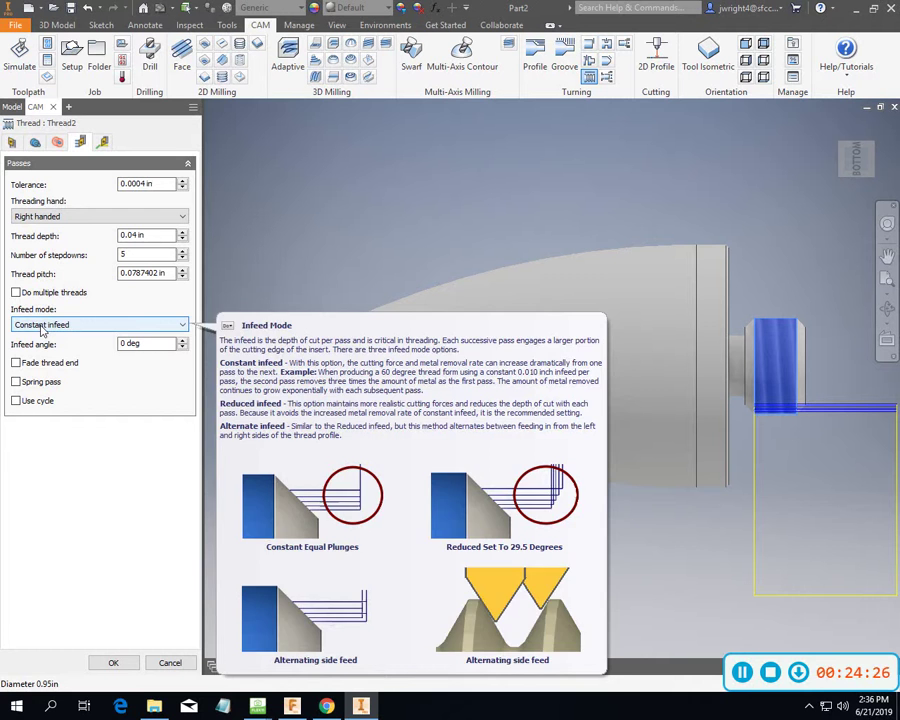
Review the threading clearance reference and retraction policy, keeping Stock OD and Full retraction, and accept the operation.
left_click(103, 144)
left_click(57, 144)
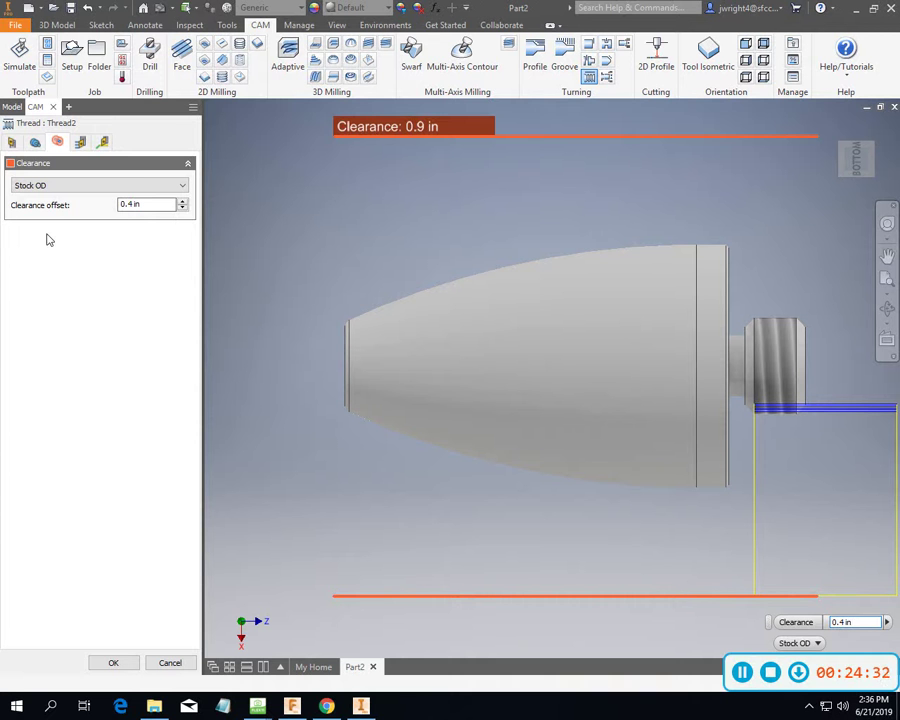
left_click(183, 185)
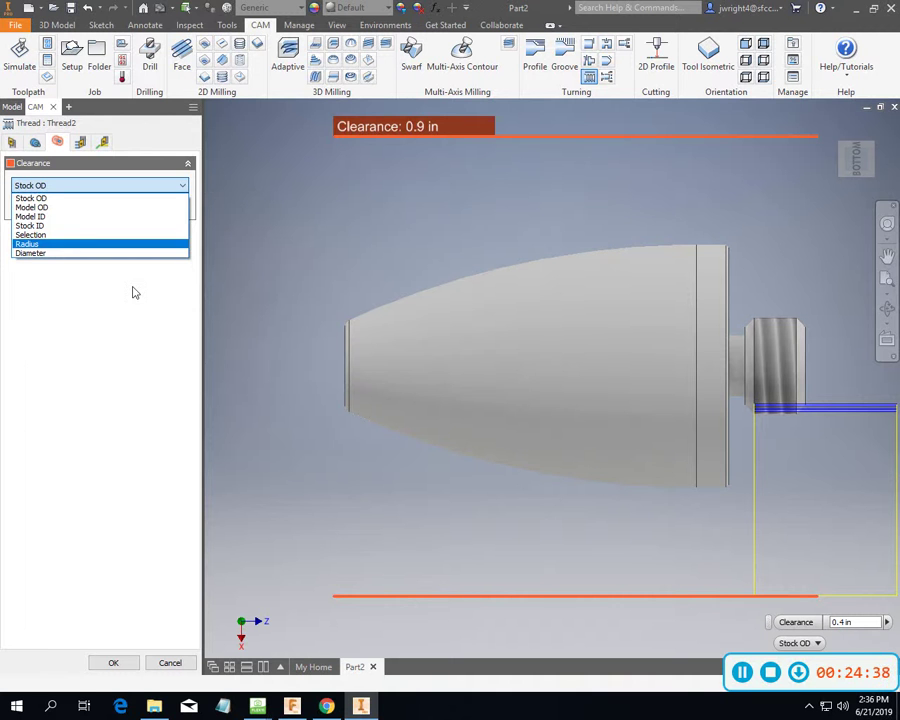
left_click(558, 285)
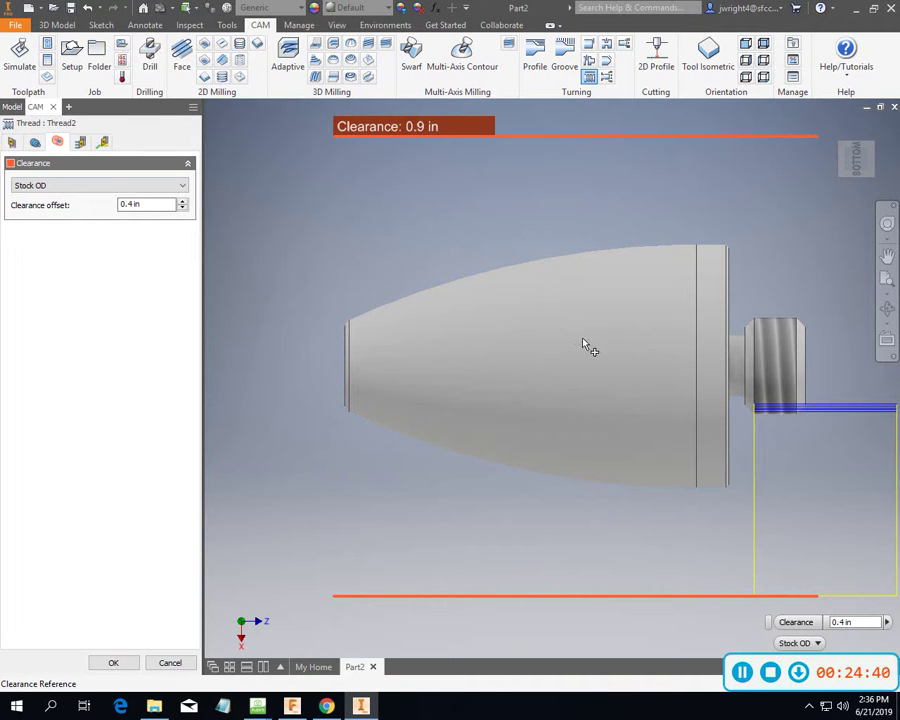
middle_click_drag(590, 347, 816, 135, "shift")
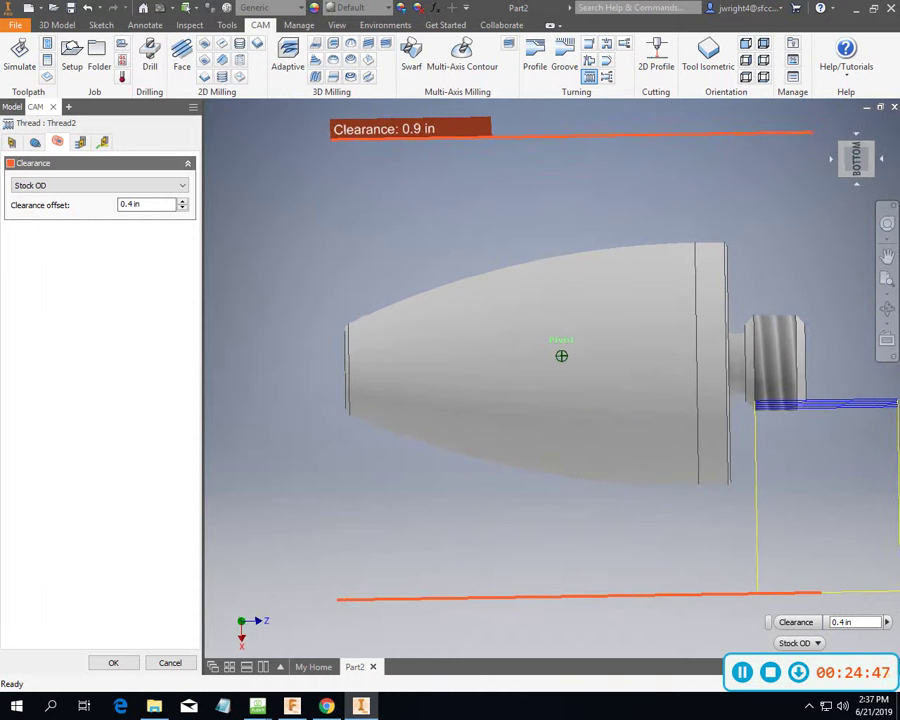
mouse_move(850, 158)
left_mouse_down()
mouse_move(834, 158)
mouse_move(850, 158)
left_mouse_up()
left_click(35, 142)
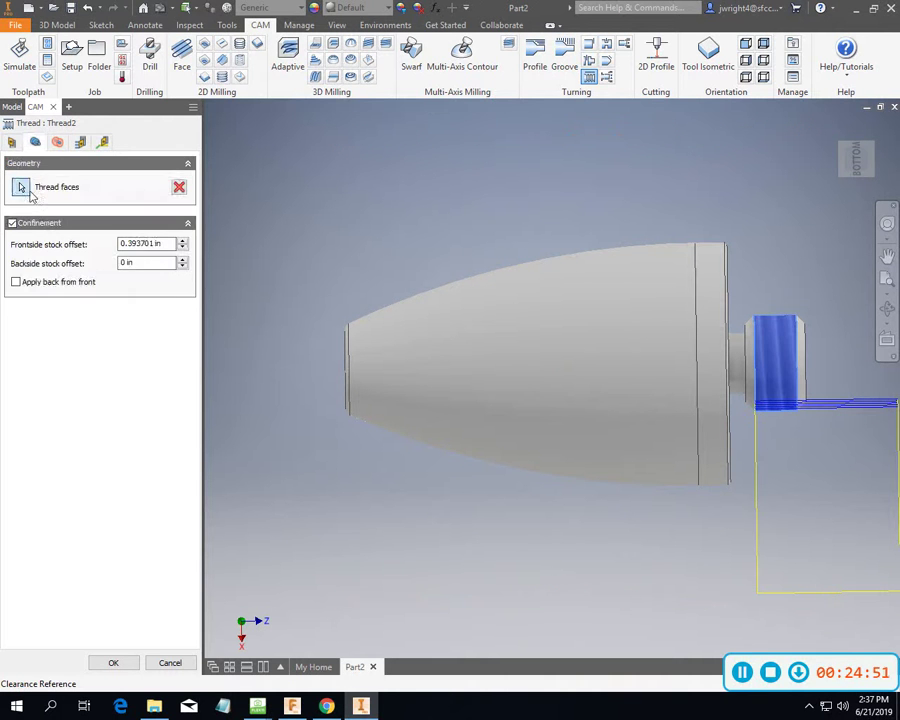
left_click(102, 142)
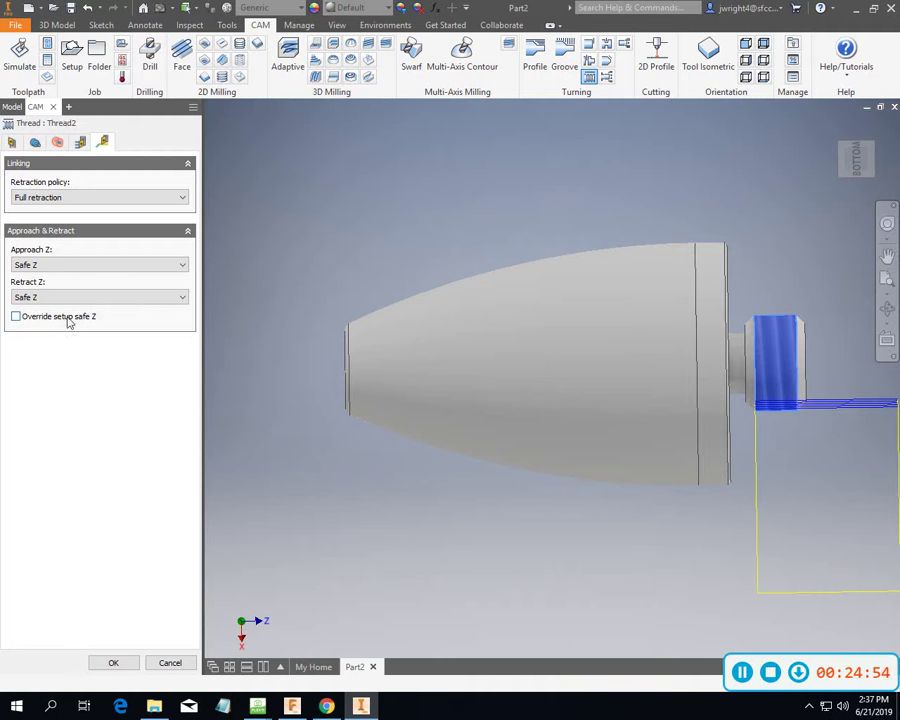
left_click(184, 198)
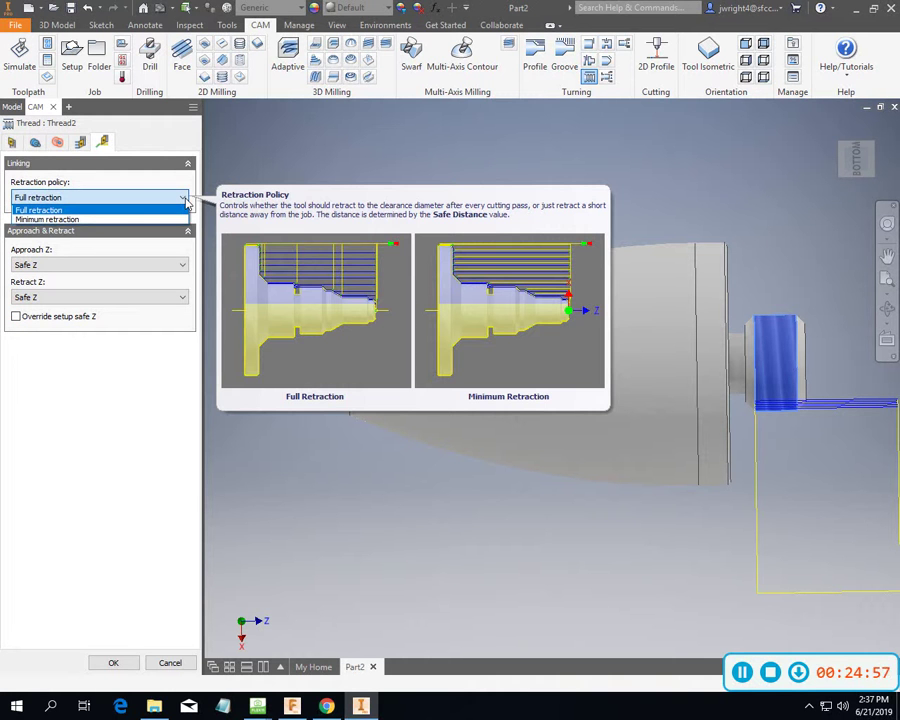
left_click(186, 203)
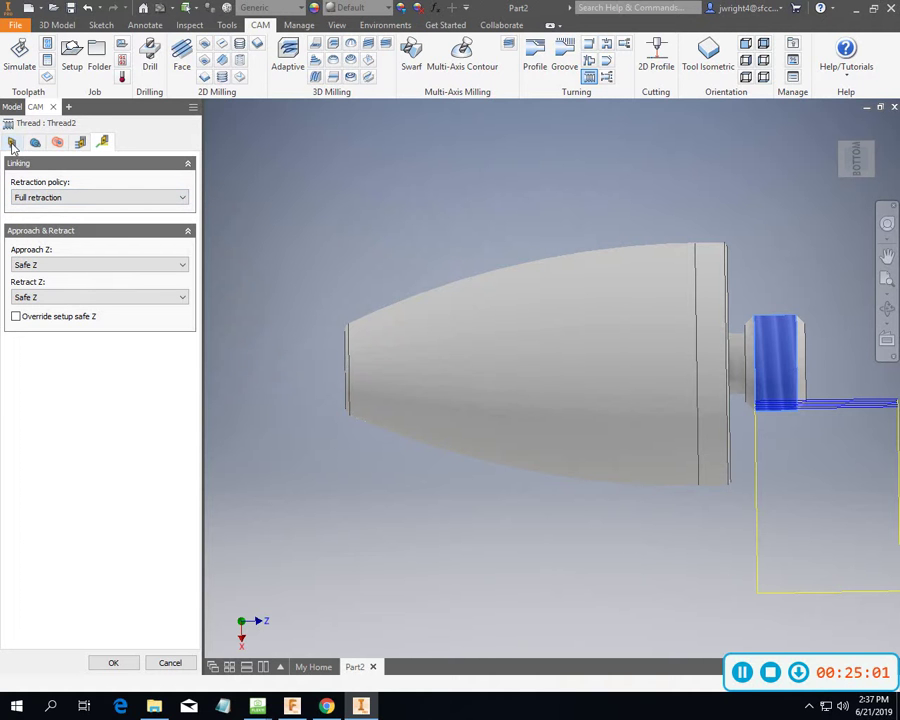
left_click(114, 664)
Simulate the thread toolpath and examine its operation info, collision check and machining statistics.
left_click(67, 187)
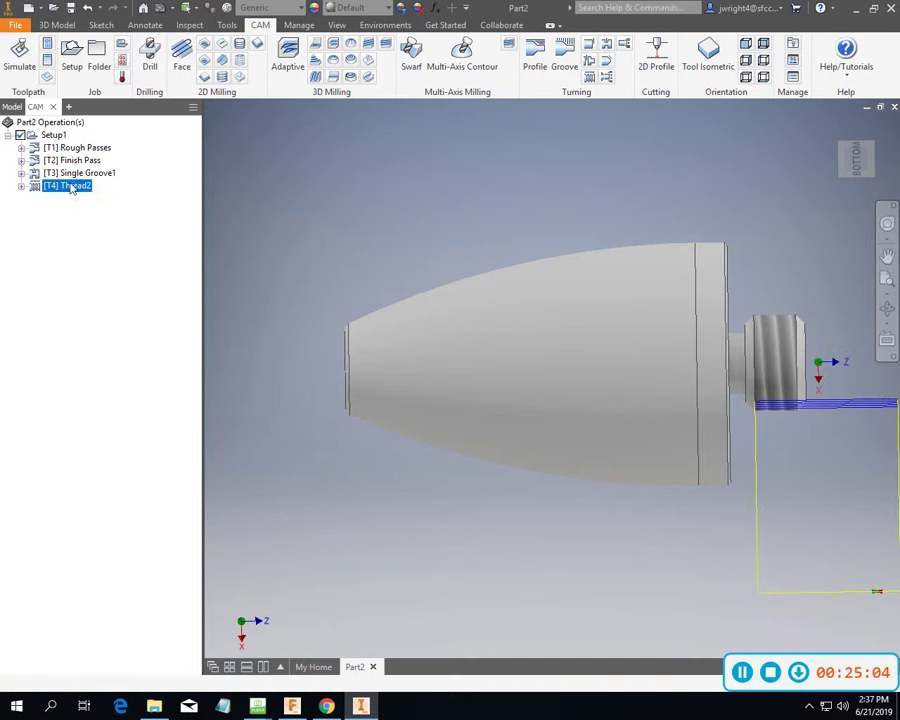
left_click(19, 55)
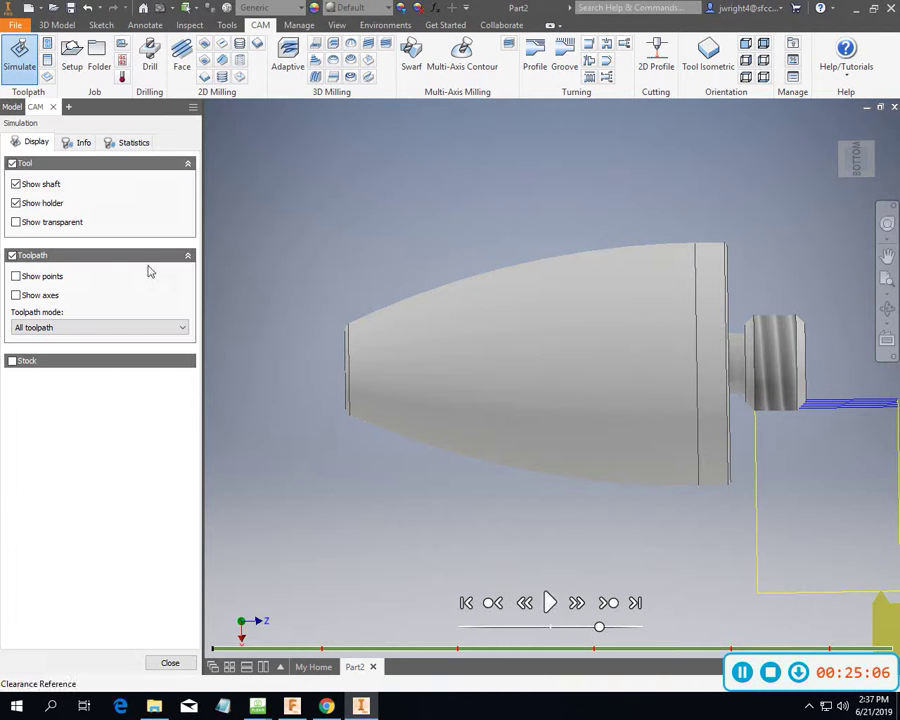
left_click(550, 603)
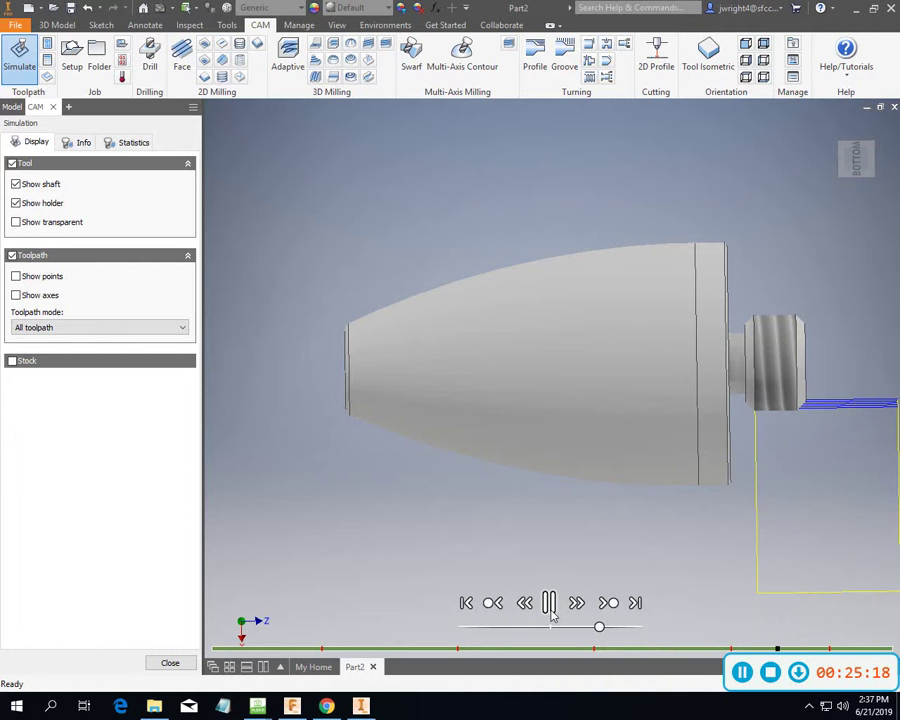
left_click(549, 602)
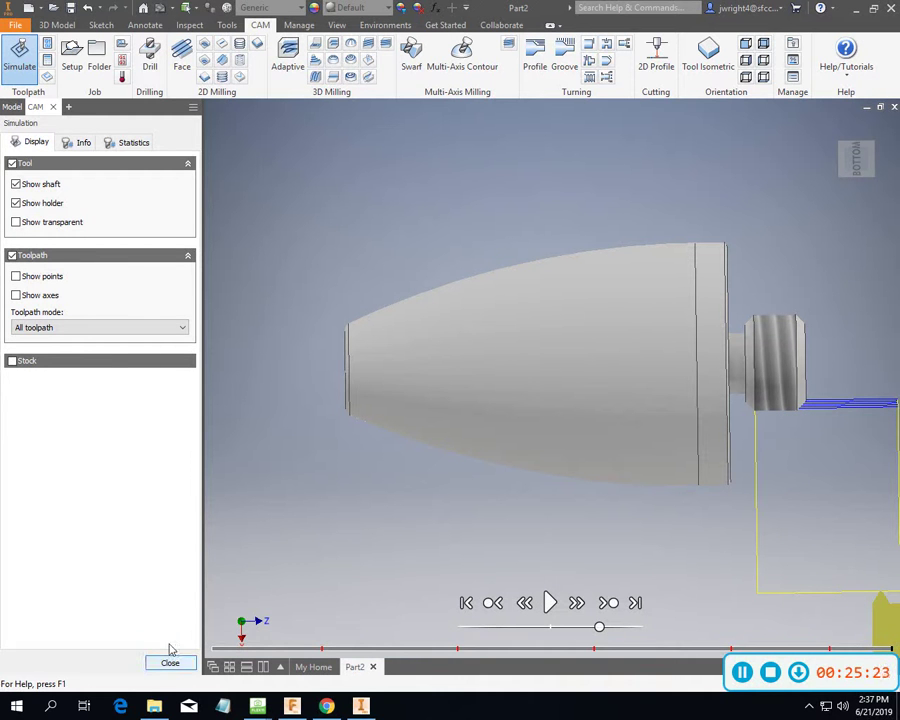
left_click(78, 142)
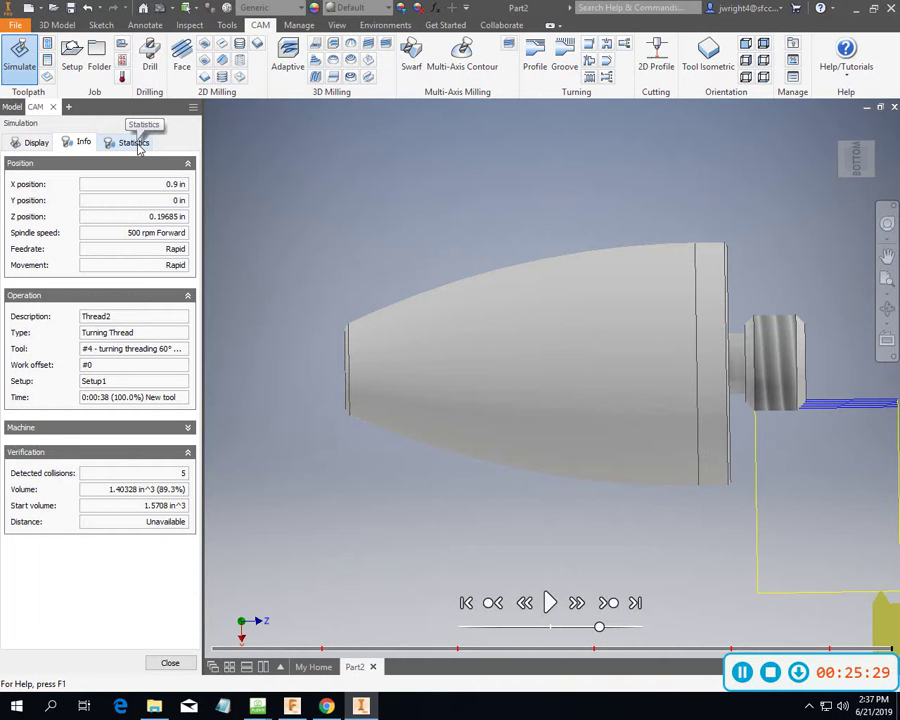
left_click(134, 142)
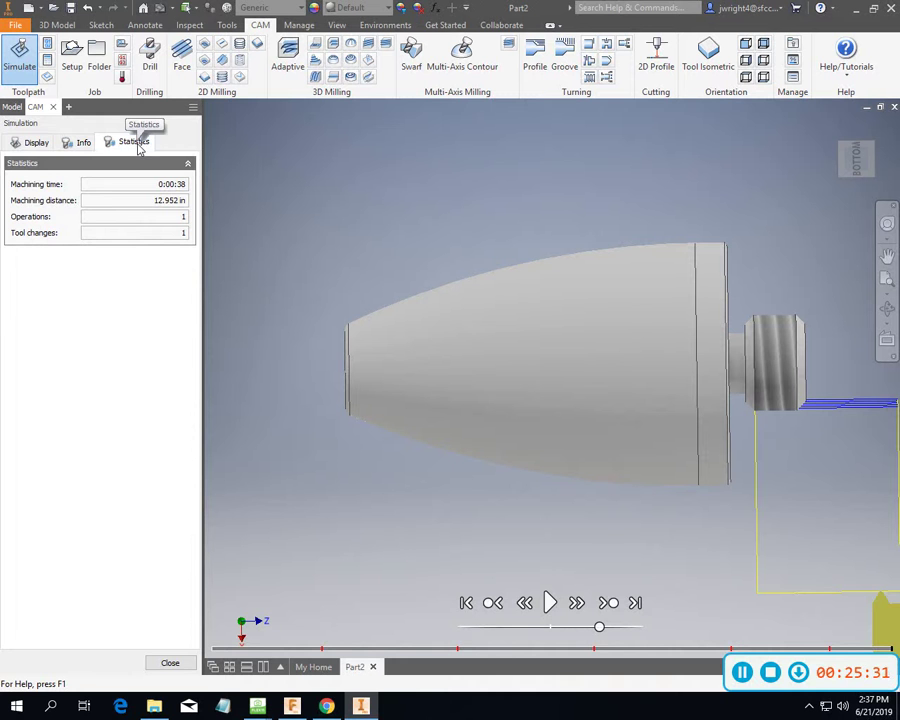
left_click(36, 143)
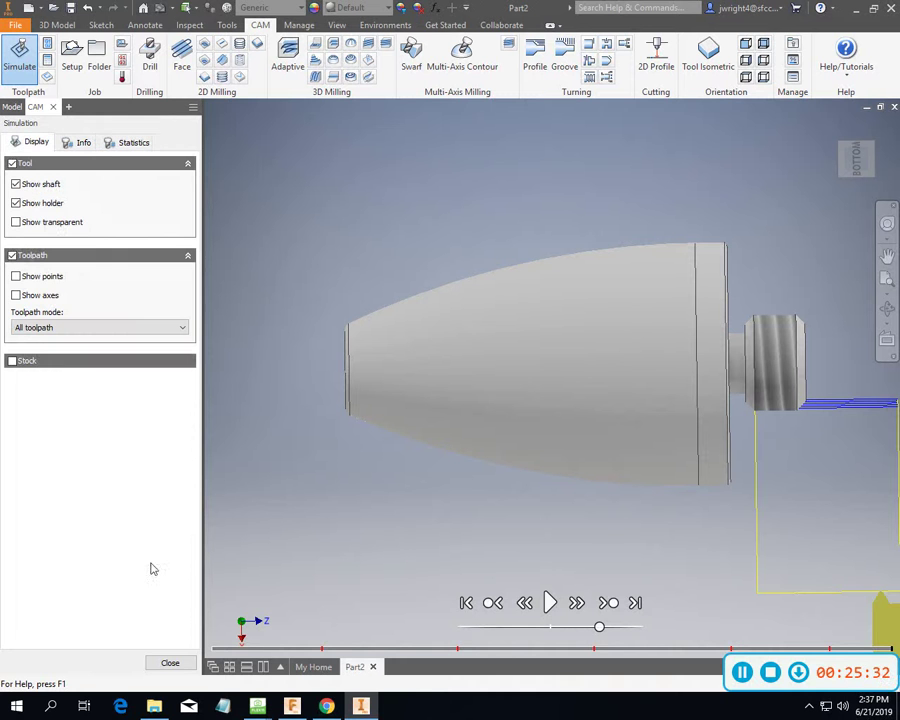
left_click(170, 663)
Reopen the thread operation for editing and set its backside stock offset to 0.05 in.
left_click(70, 187)
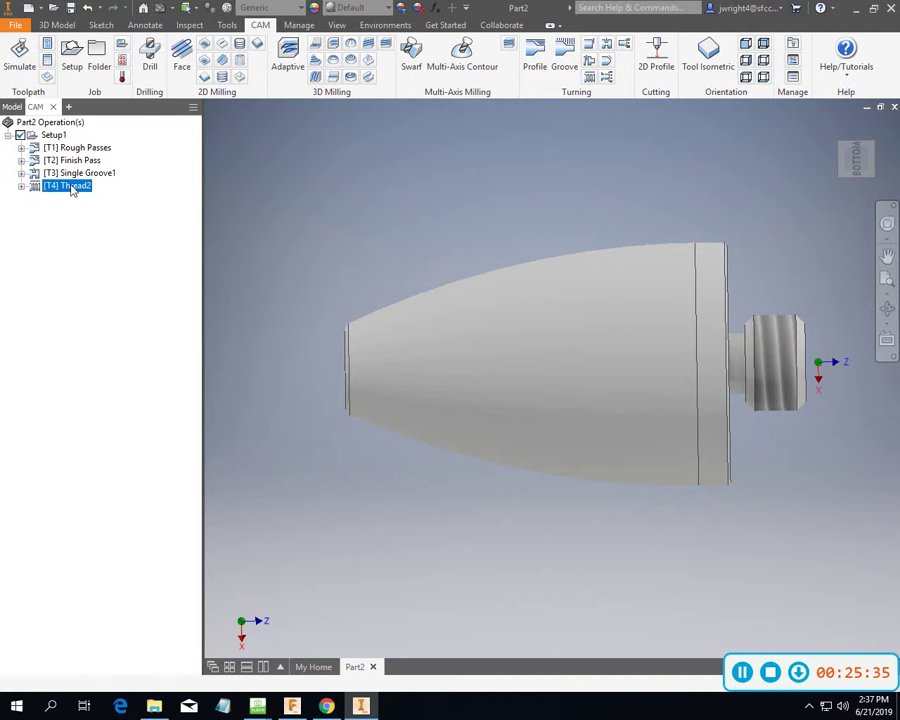
double_click(72, 188)
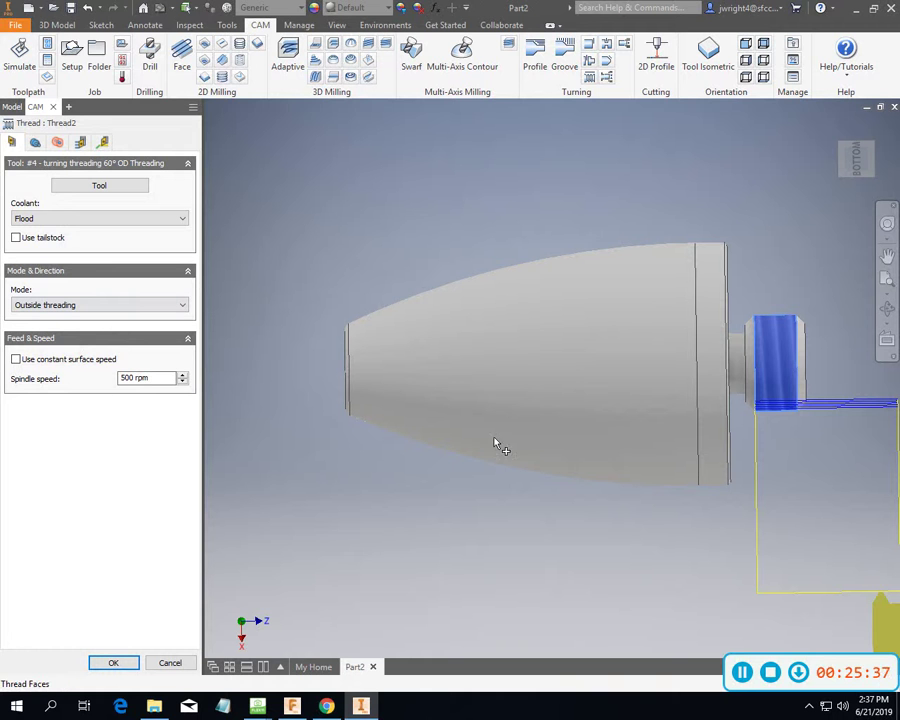
left_click(35, 143)
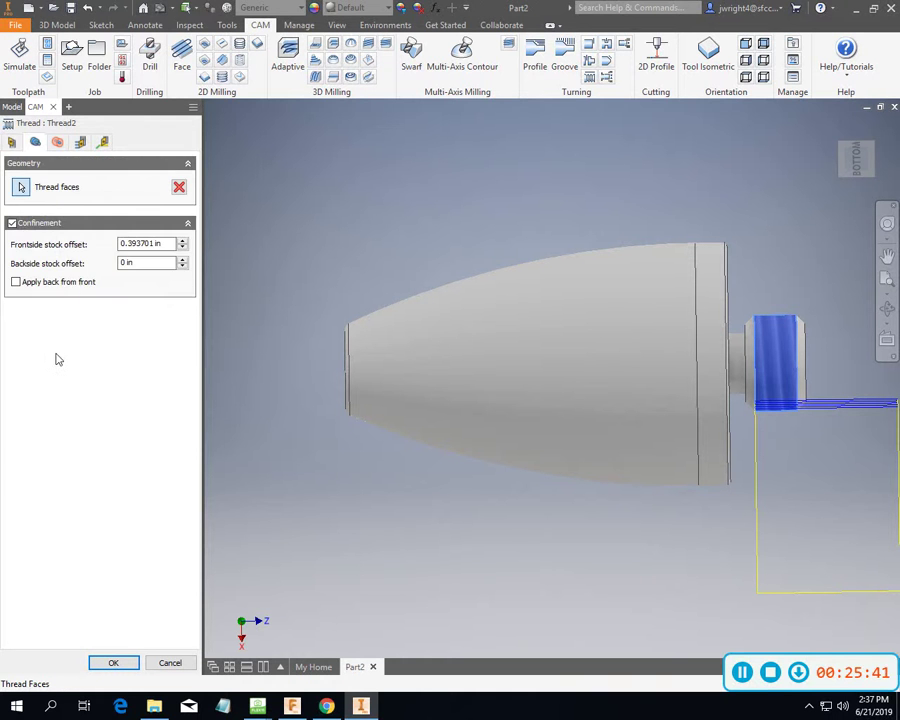
left_click(118, 263)
type(".02")
key("BackSpace")
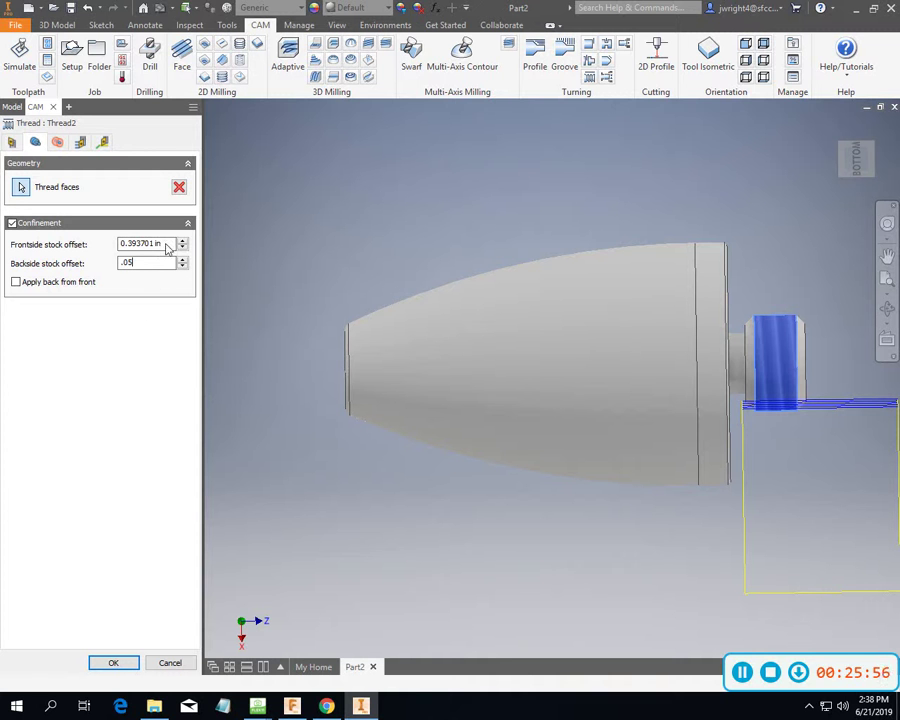
Set the thread's frontside stock offset to 0.15 in and accept the edited operation.
left_click_drag(163, 245, 118, 244)
type(".05")
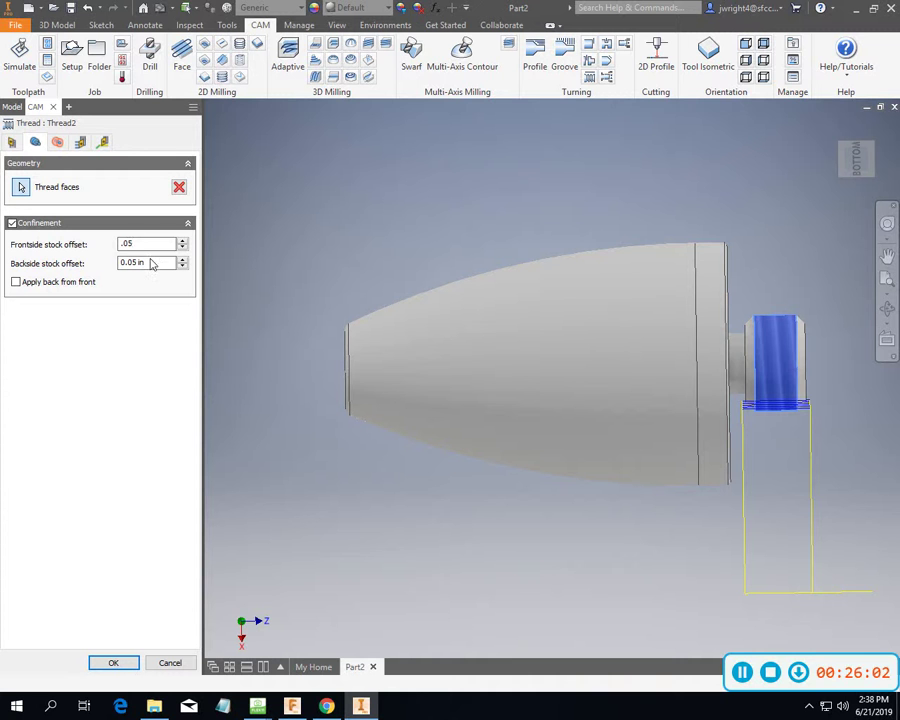
left_click_drag(136, 246, 115, 247)
type(".15")
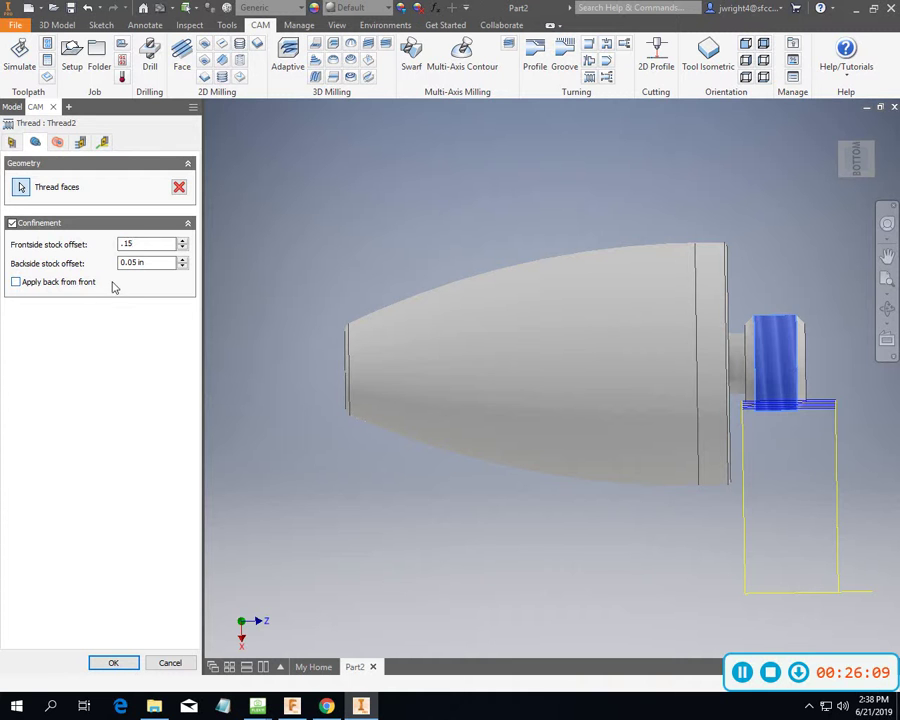
left_click(113, 662)
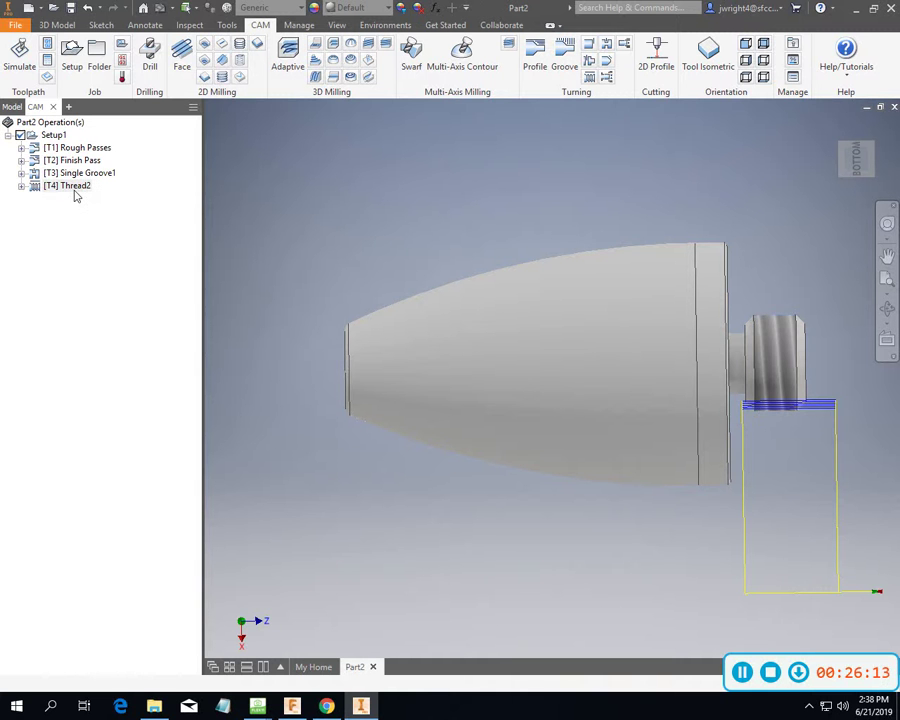
Simulate the thread toolpath in the top view to check the tool's travel along the threaded stem, and close the simulation.
mouse_move(857, 135)
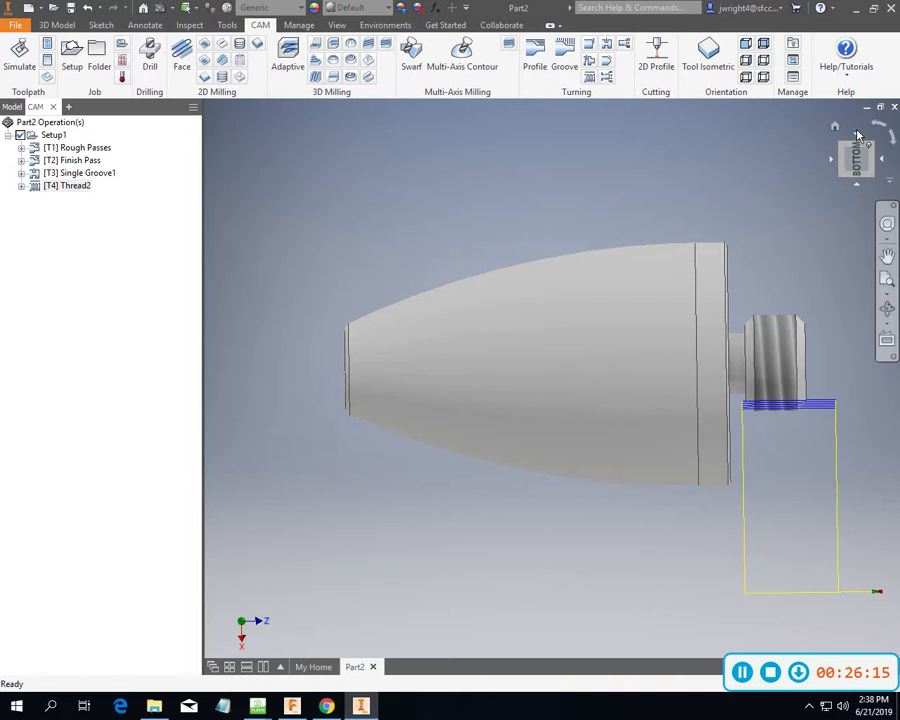
left_click(857, 136)
left_click(857, 136)
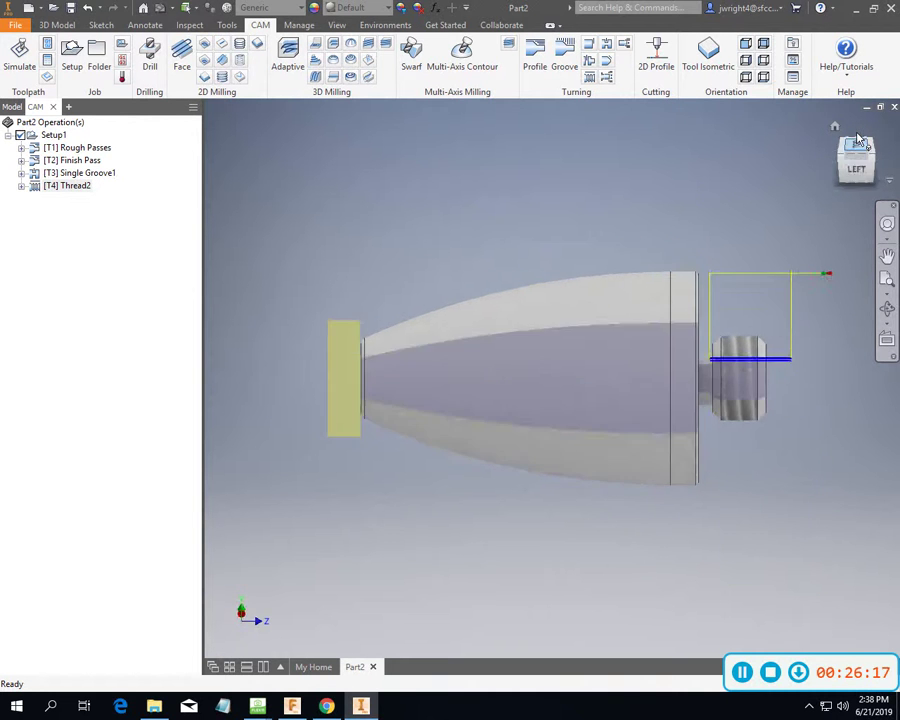
scroll(722, 402, "down", 3)
scroll(720, 398, "up", 6)
scroll(720, 398, "down", 2)
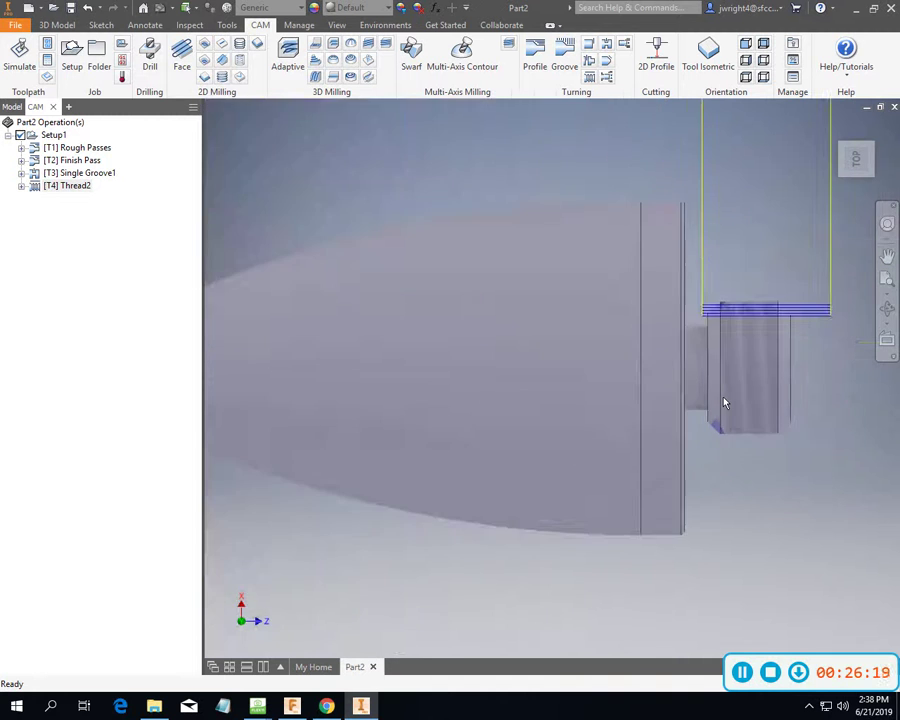
scroll(722, 400, "up", 2)
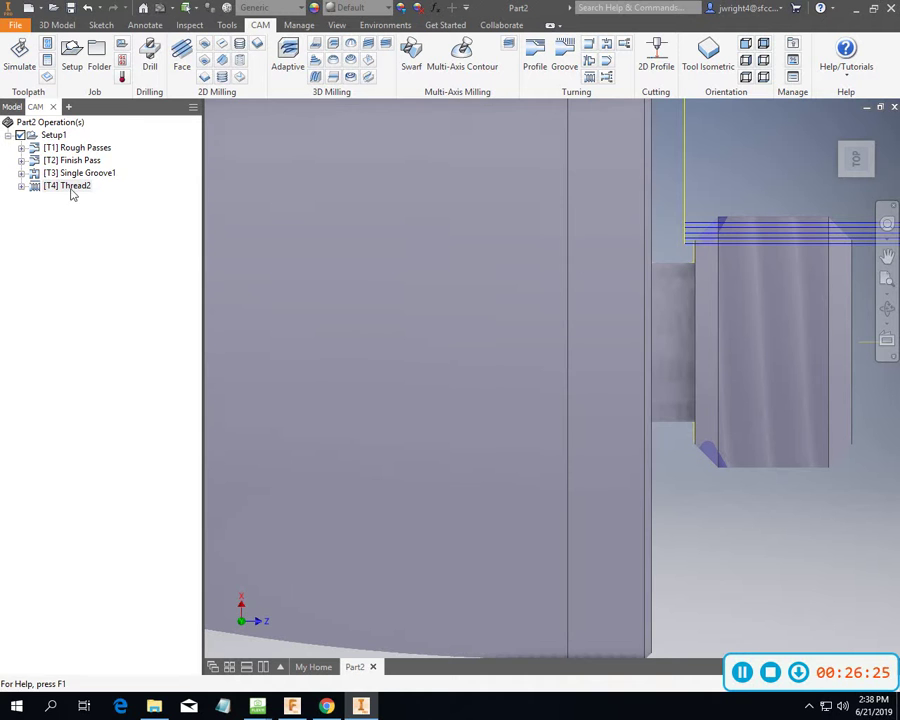
left_click(67, 186)
left_click(19, 55)
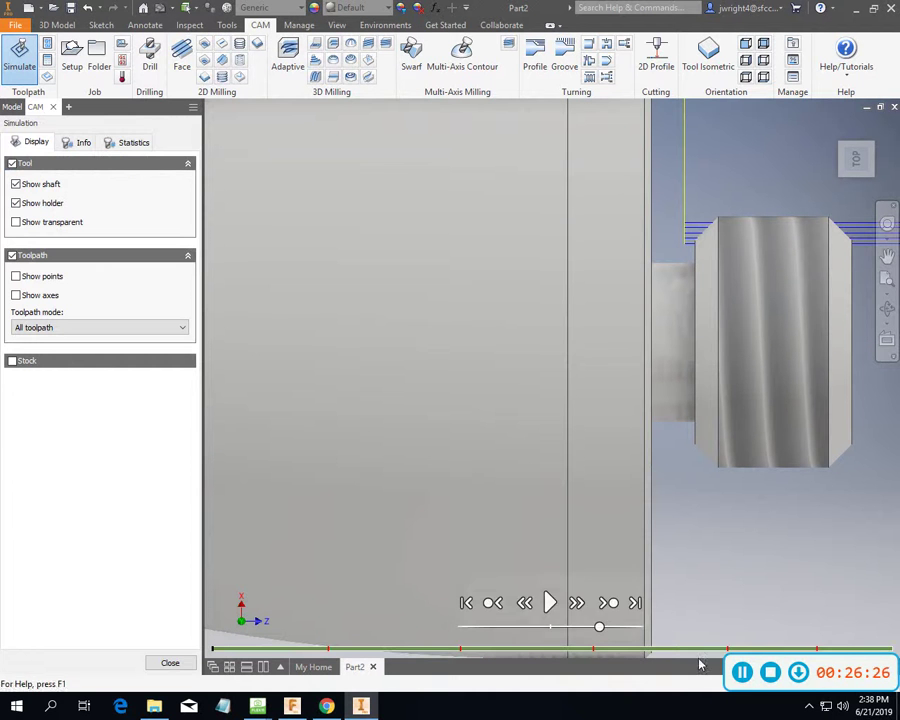
left_click(550, 602)
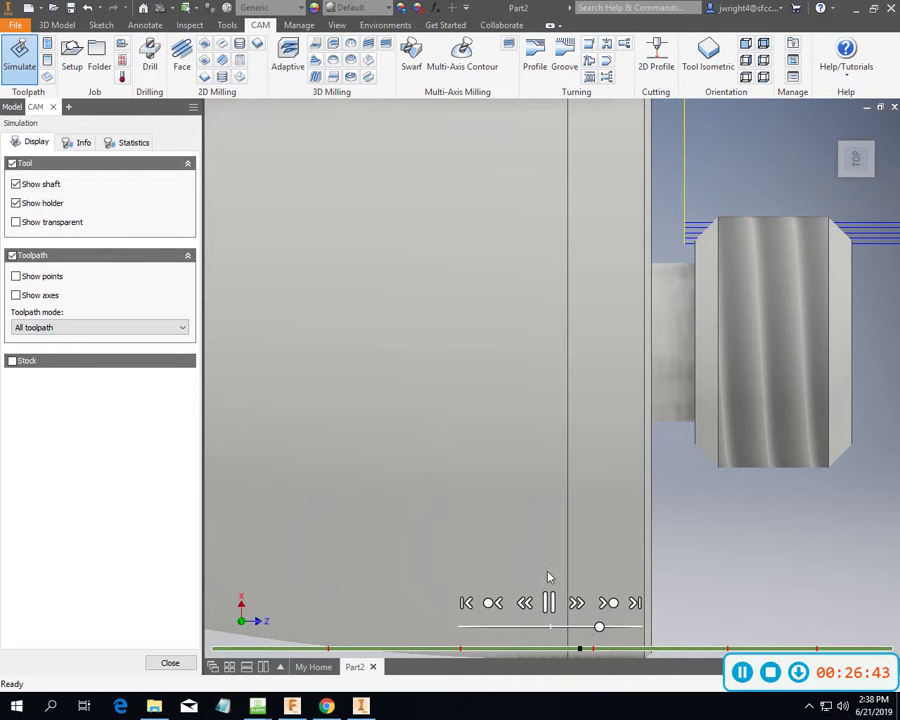
left_click(549, 603)
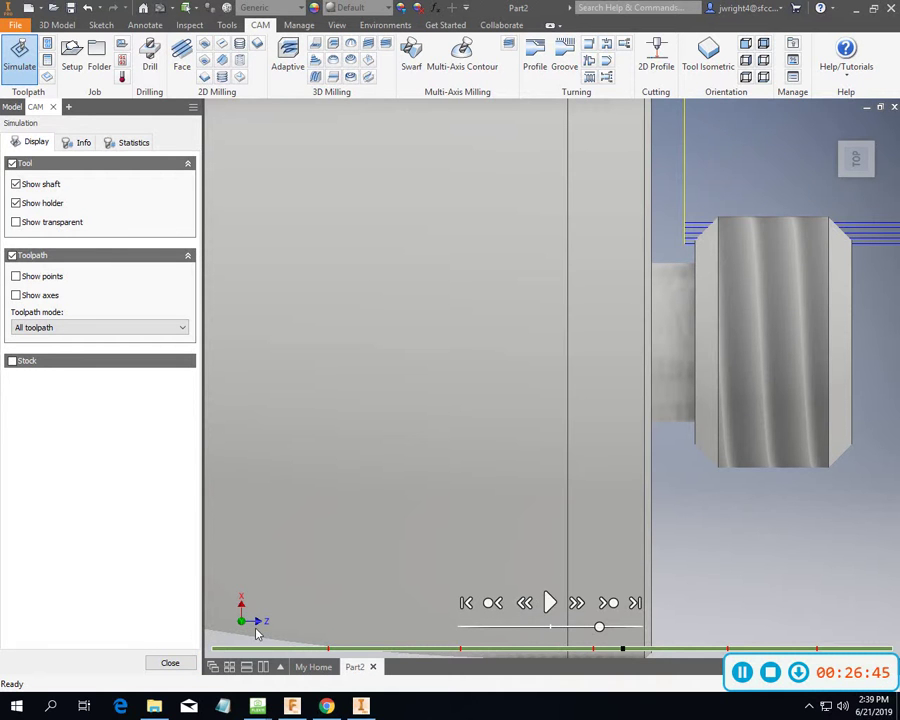
left_click(170, 662)
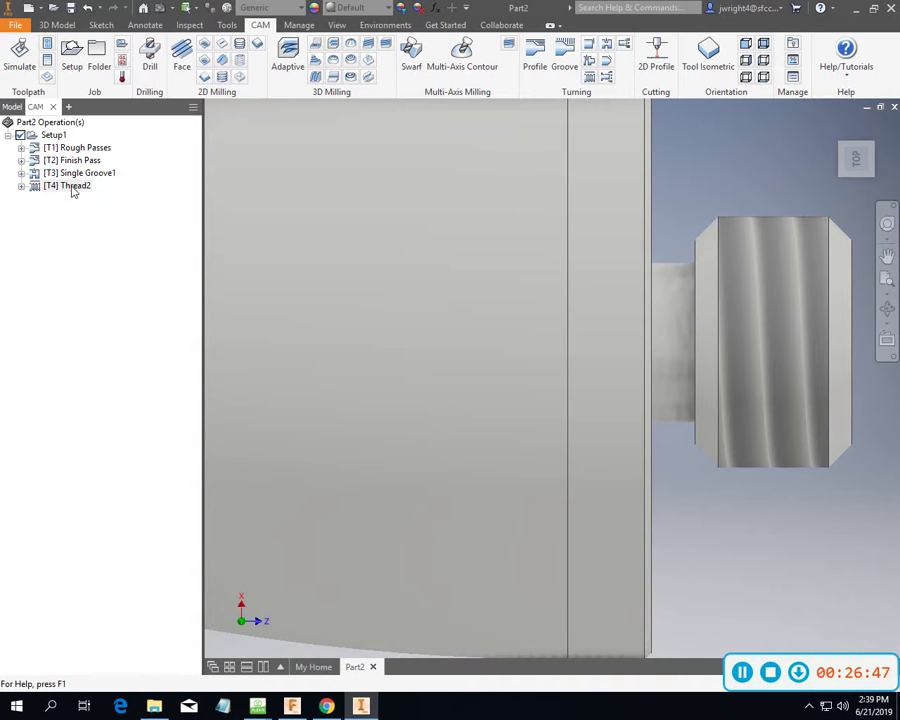
Reopen the thread operation, set its backside stock offset to 0.09 in, and accept the edit.
double_click(70, 187)
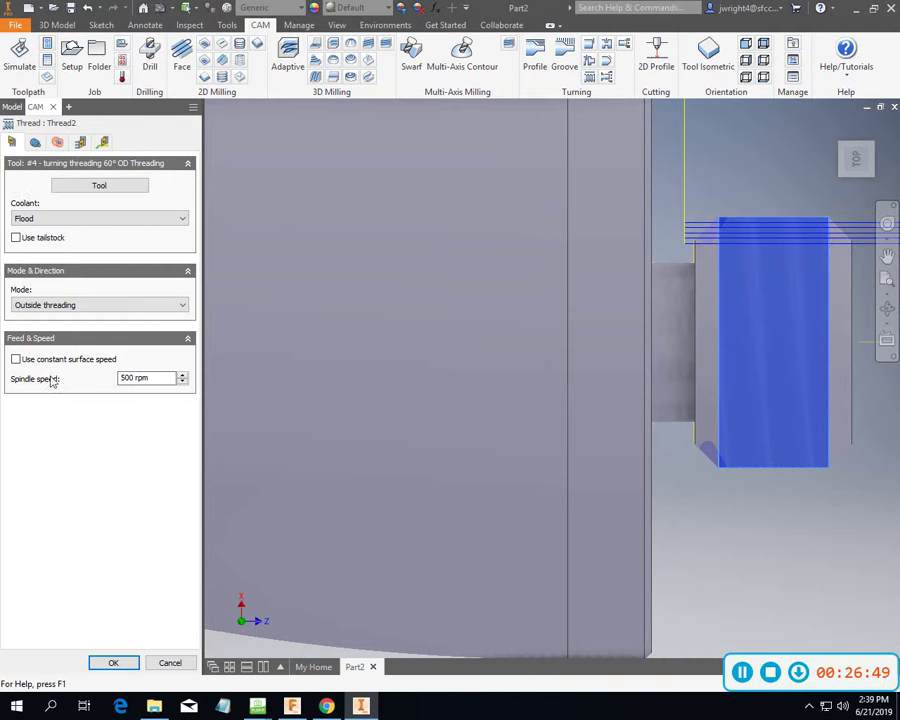
left_click(80, 141)
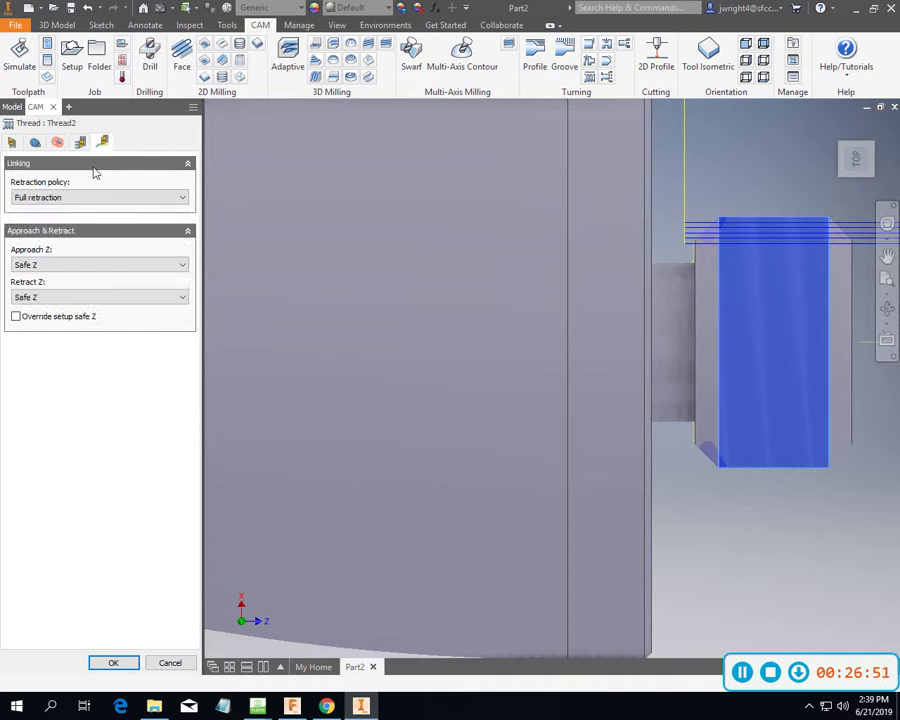
left_click(57, 141)
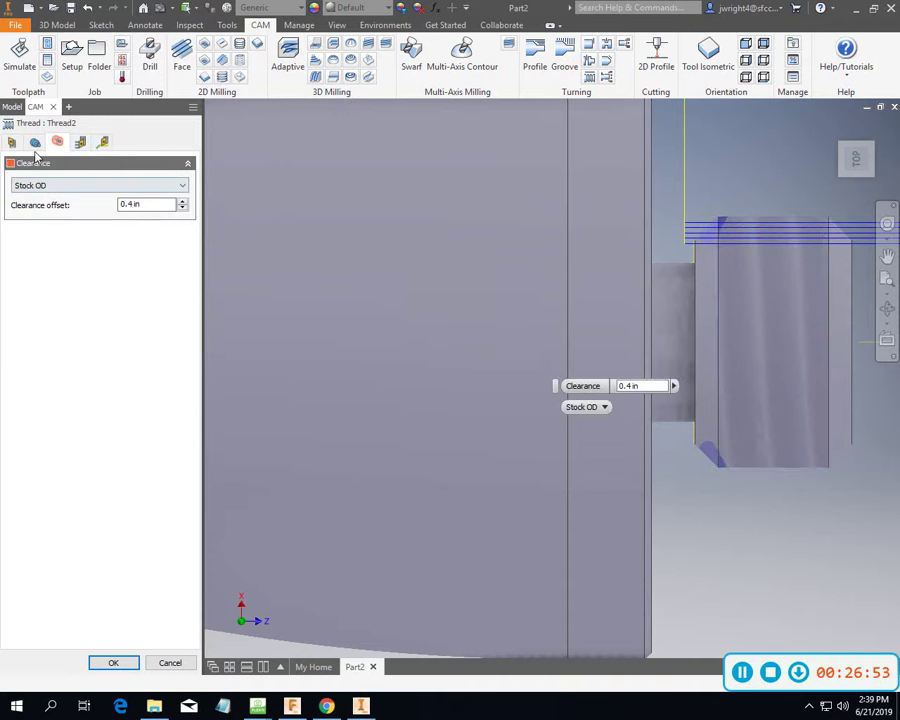
left_click(35, 142)
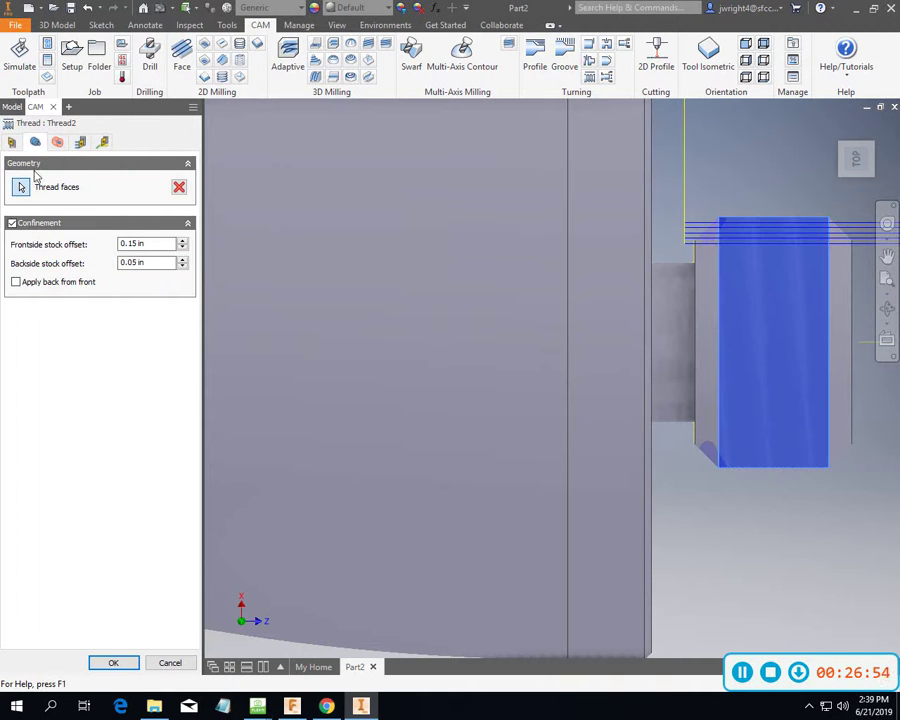
left_click(134, 264)
key("BackSpace")
key("BackSpace")
type("0")
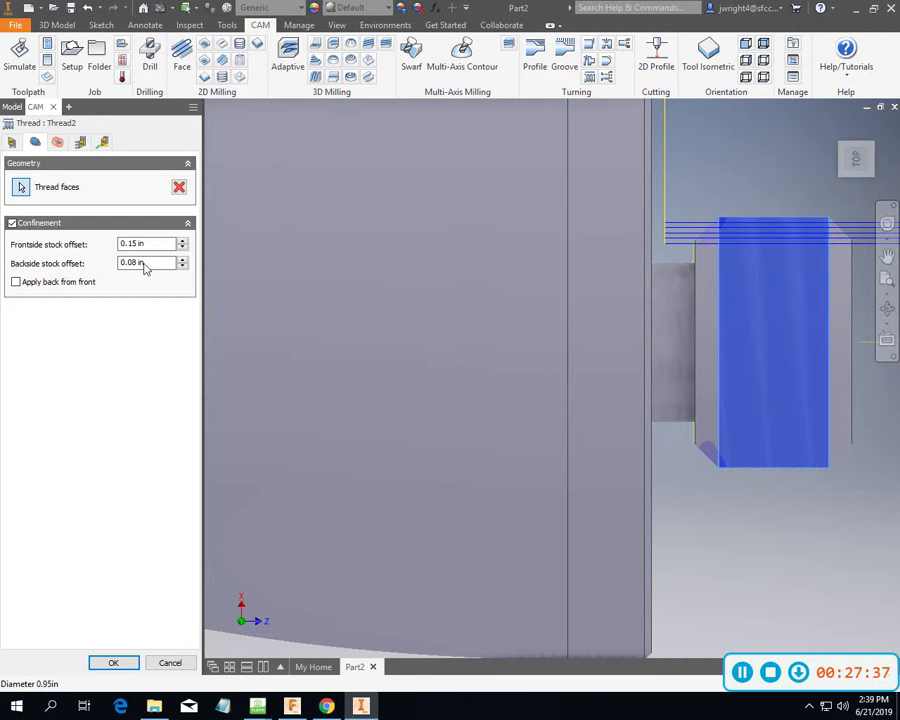
key("BackSpace")
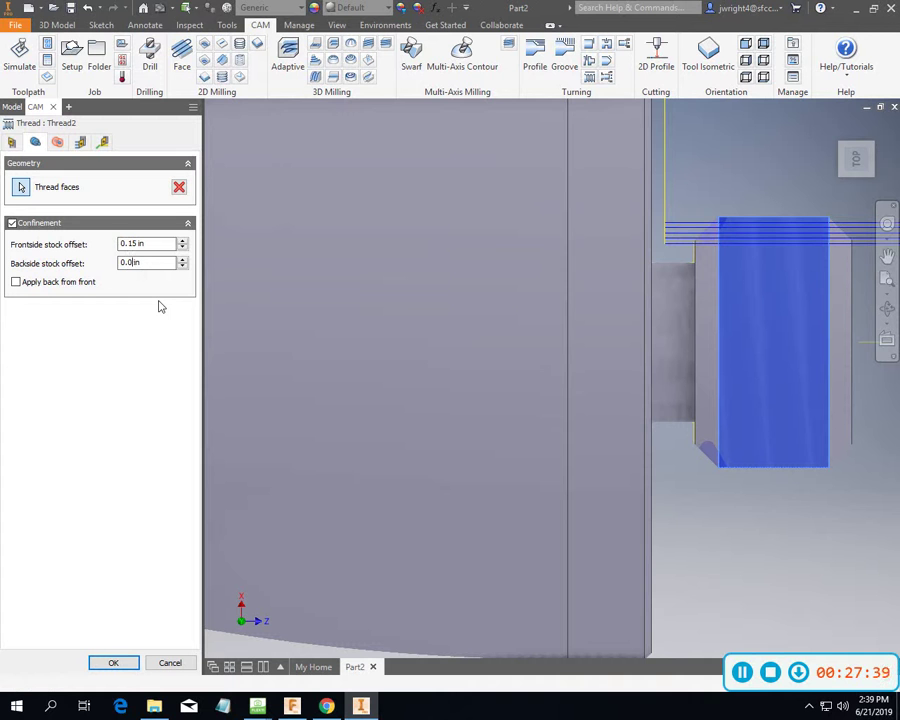
type("9")
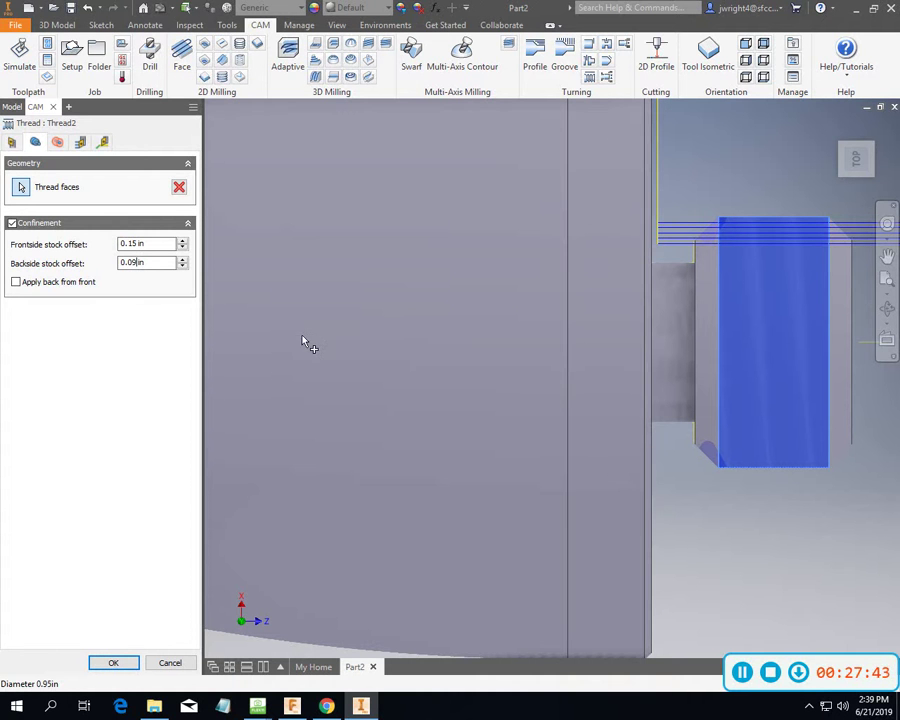
left_click(125, 667)
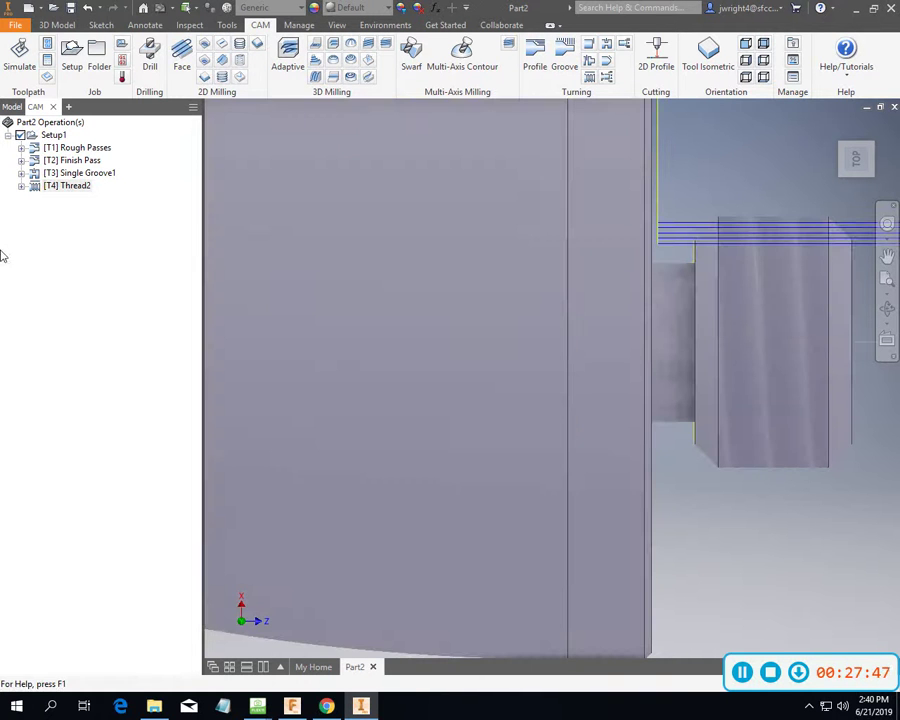
Simulate the edited thread operation at maximum playback speed to check its extended passes, and close the simulation.
left_click(68, 185)
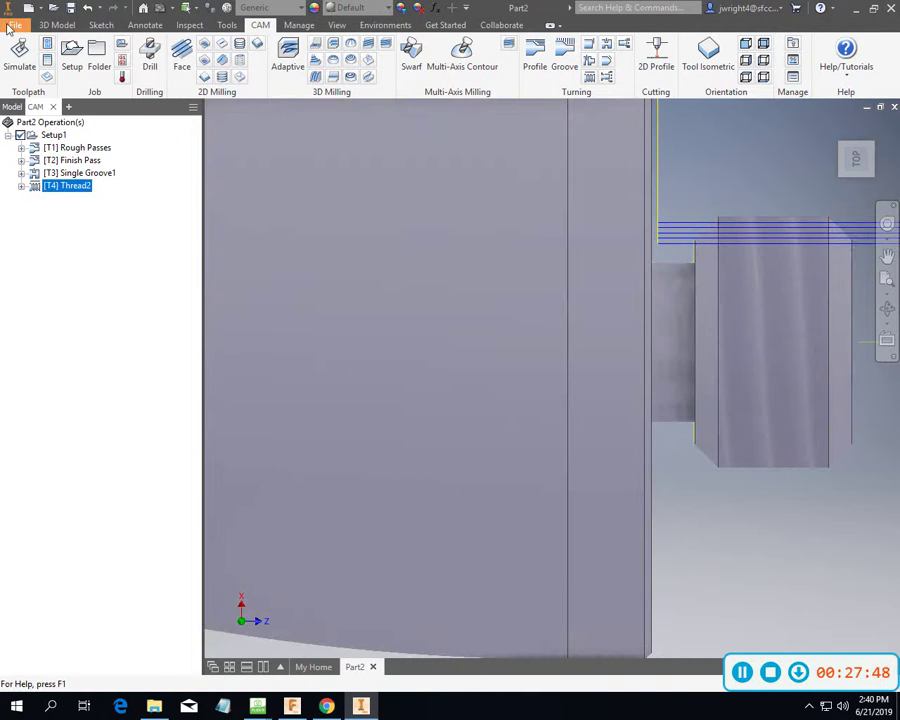
left_click(28, 60)
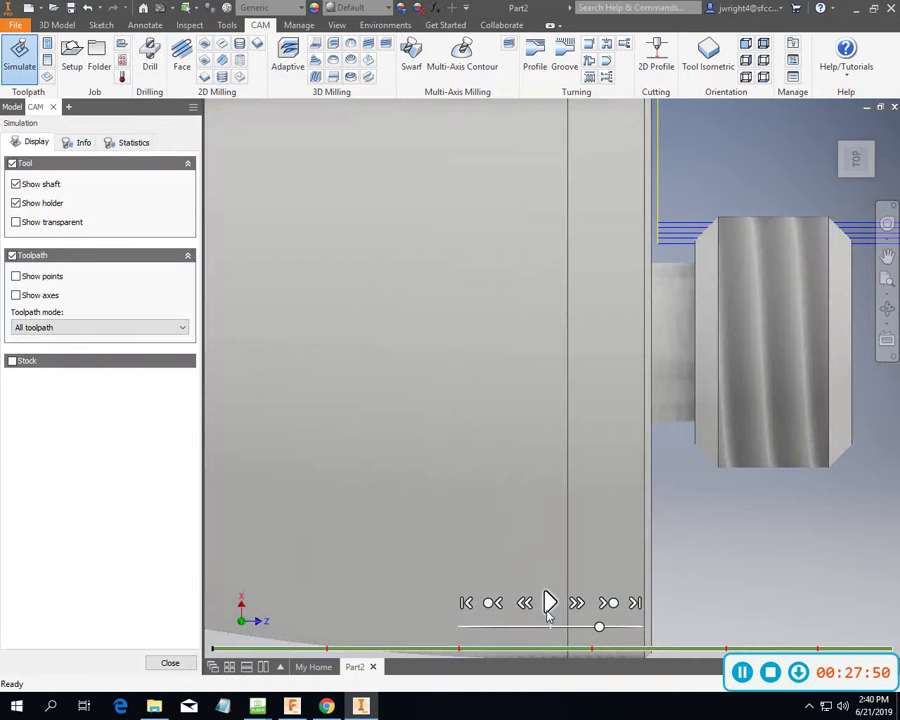
left_click(549, 602)
left_click_drag(598, 627, 643, 627)
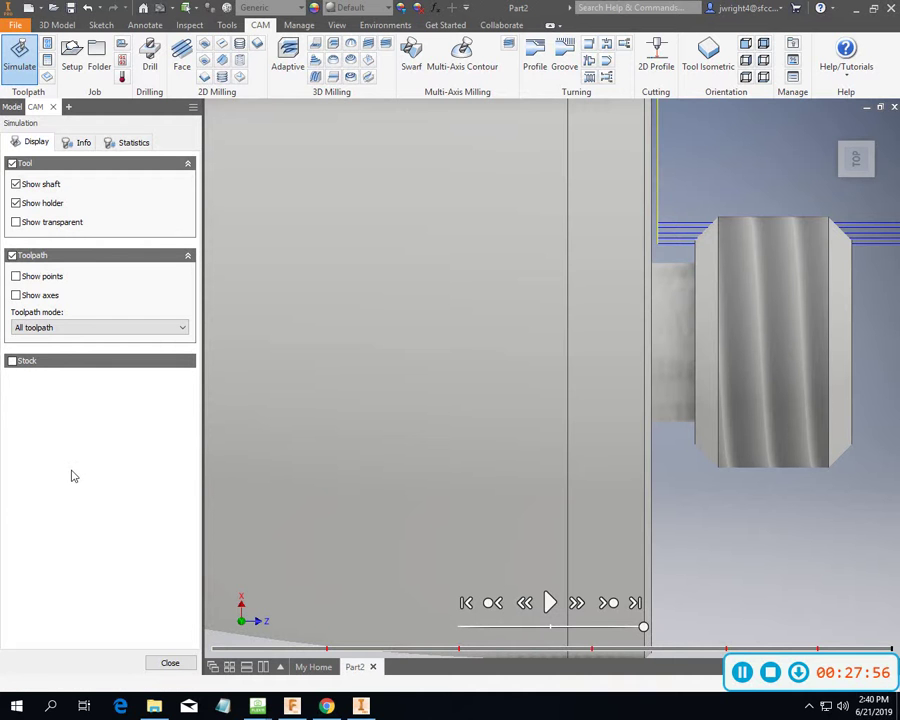
left_click(172, 664)
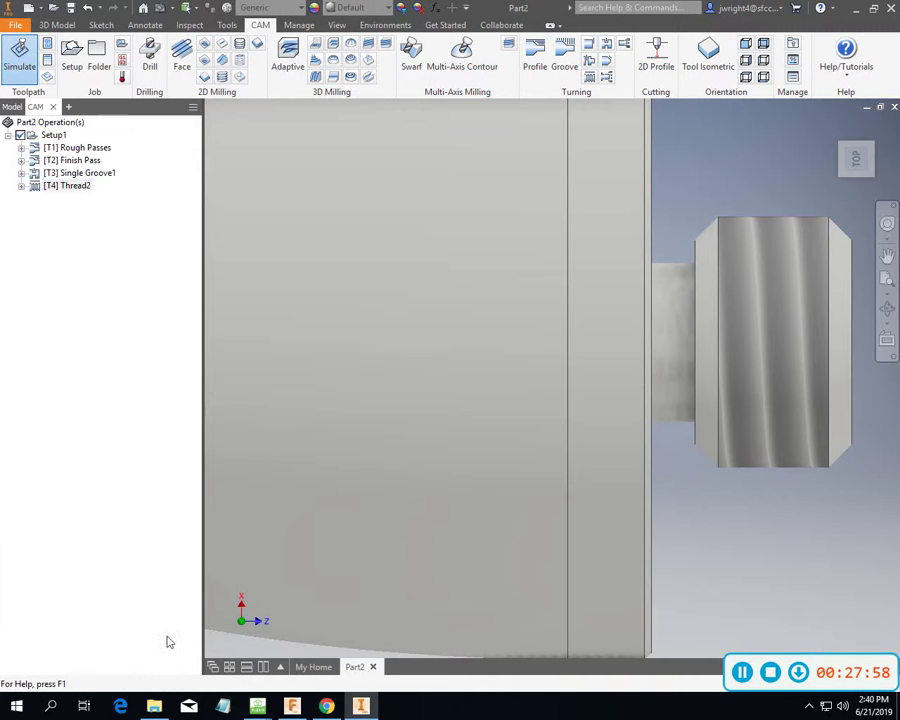
Simulate all operations of Setup1 with the stock shown, playing the toolpaths at maximum speed.
left_click(76, 429)
scroll(631, 387, "up", 6)
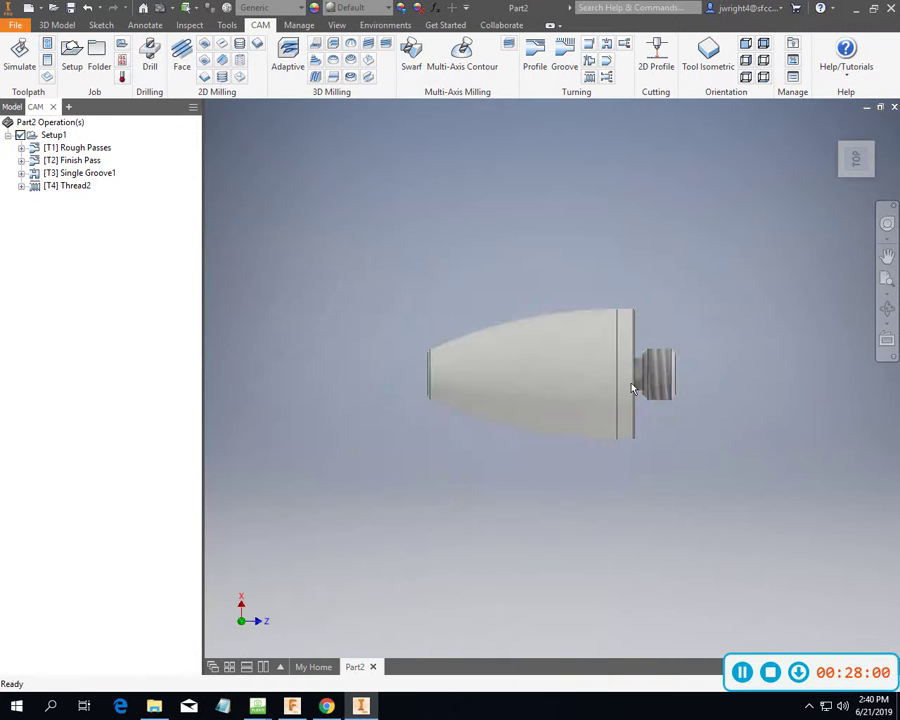
scroll(631, 387, "down", 4)
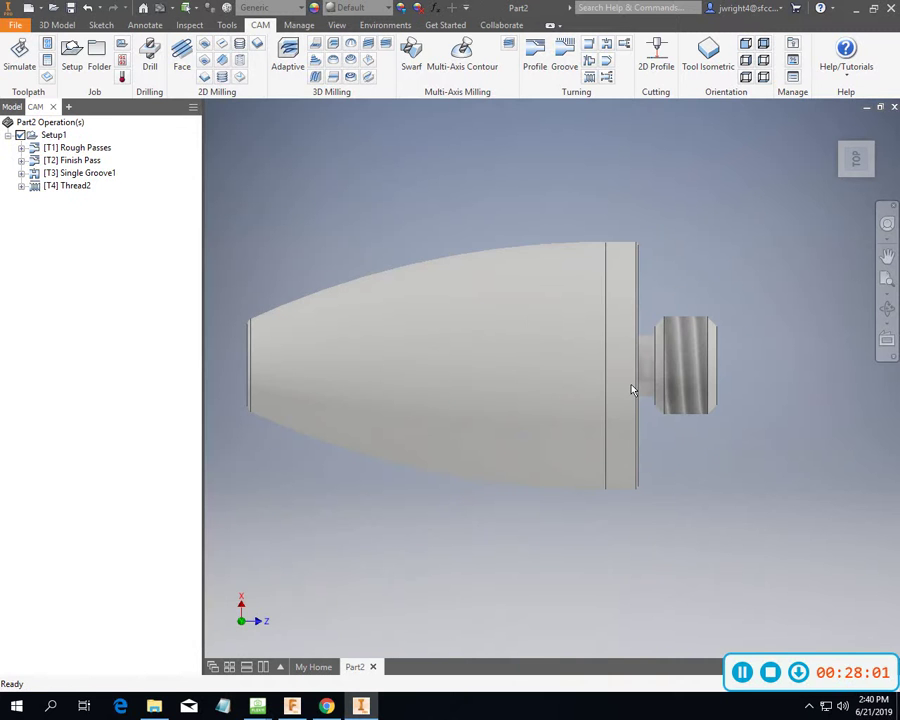
left_click(50, 136)
left_click(19, 56)
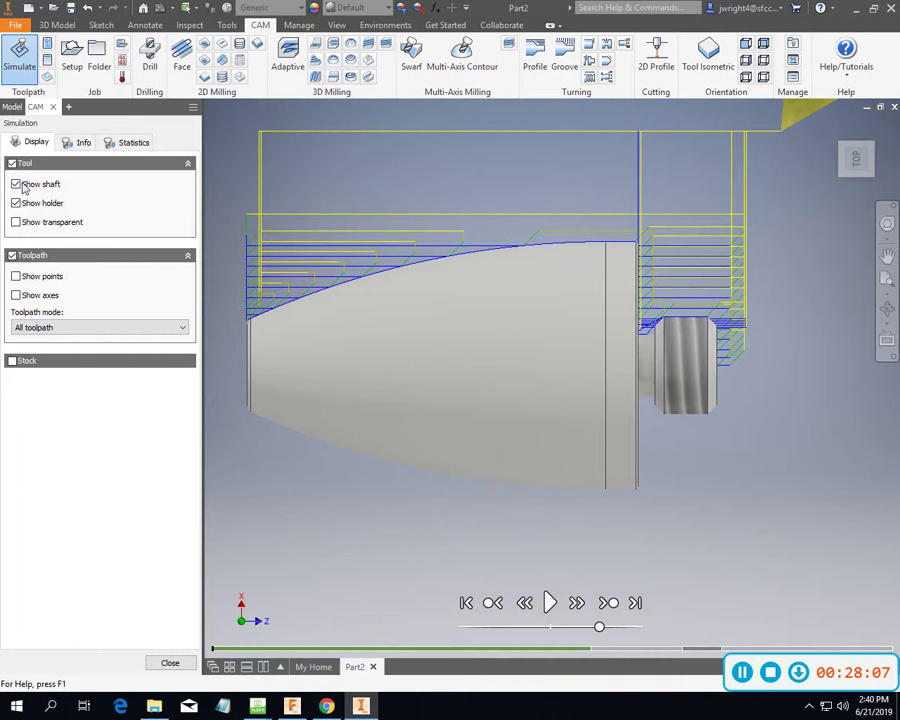
left_click(12, 362)
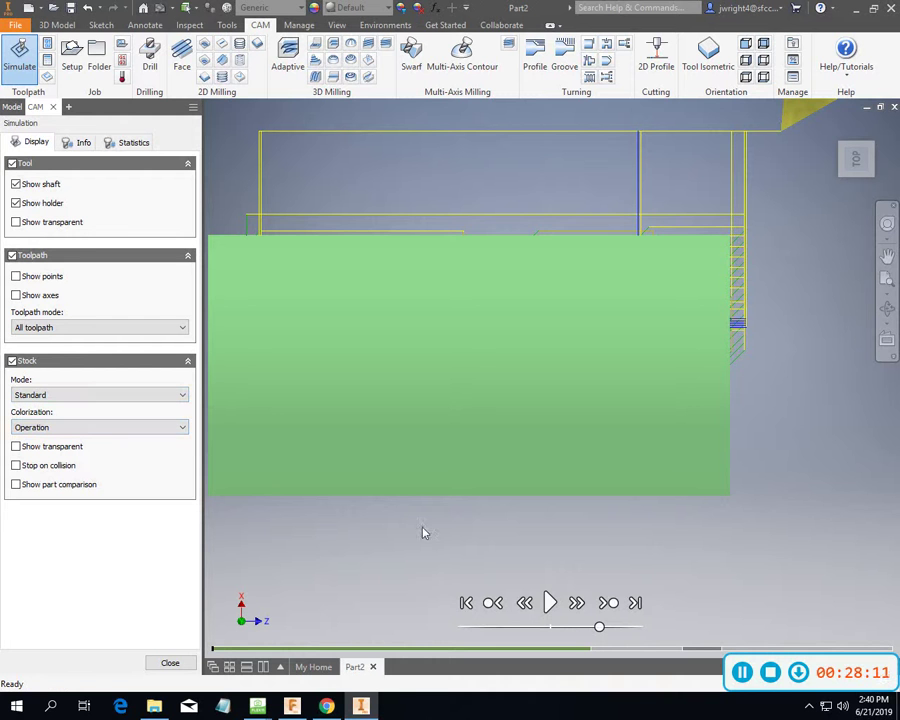
left_click(550, 602)
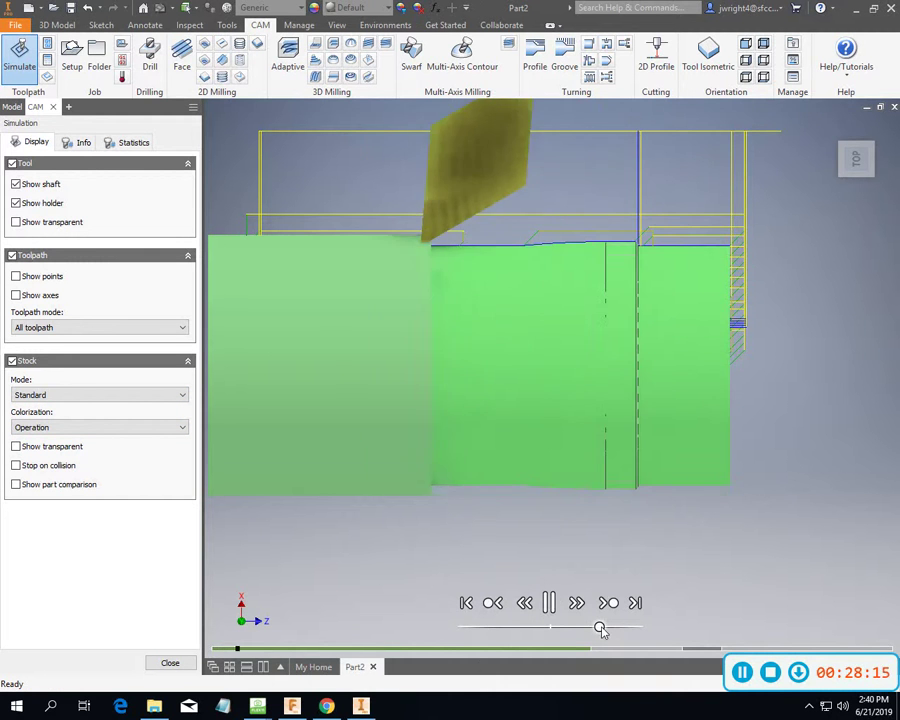
left_click_drag(600, 628, 644, 628)
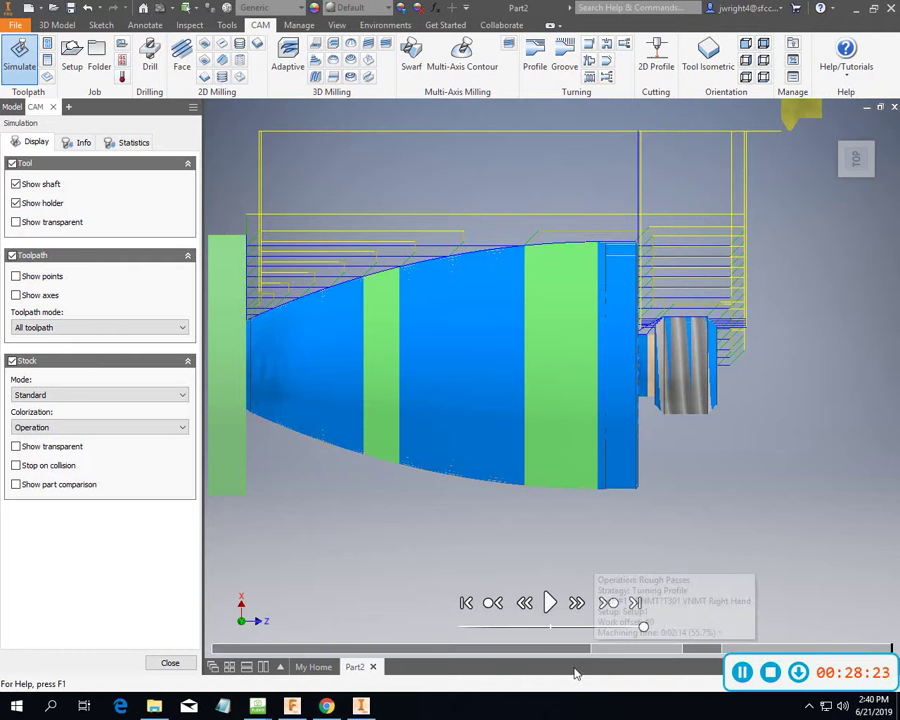
Inspect the simulated stock from the left view with the part axis horizontal, and close the simulation.
mouse_move(852, 160)
left_mouse_down()
mouse_move(827, 168)
mouse_move(804, 162)
mouse_move(819, 152)
mouse_move(777, 145)
mouse_move(692, 268)
mouse_move(668, 262)
mouse_move(666, 240)
mouse_move(692, 264)
mouse_move(842, 181)
left_mouse_up()
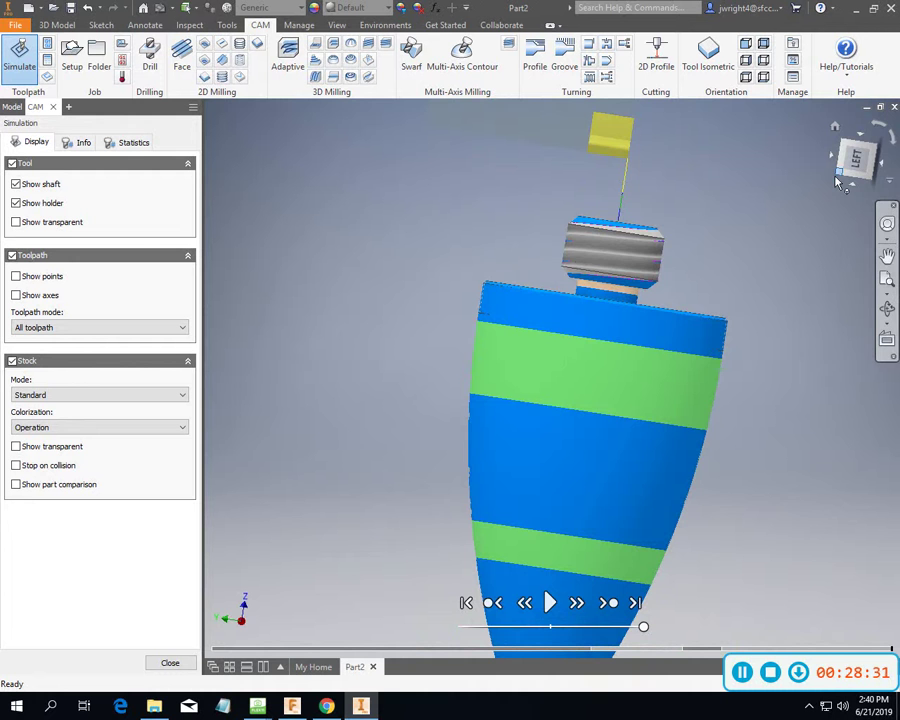
left_click(894, 140)
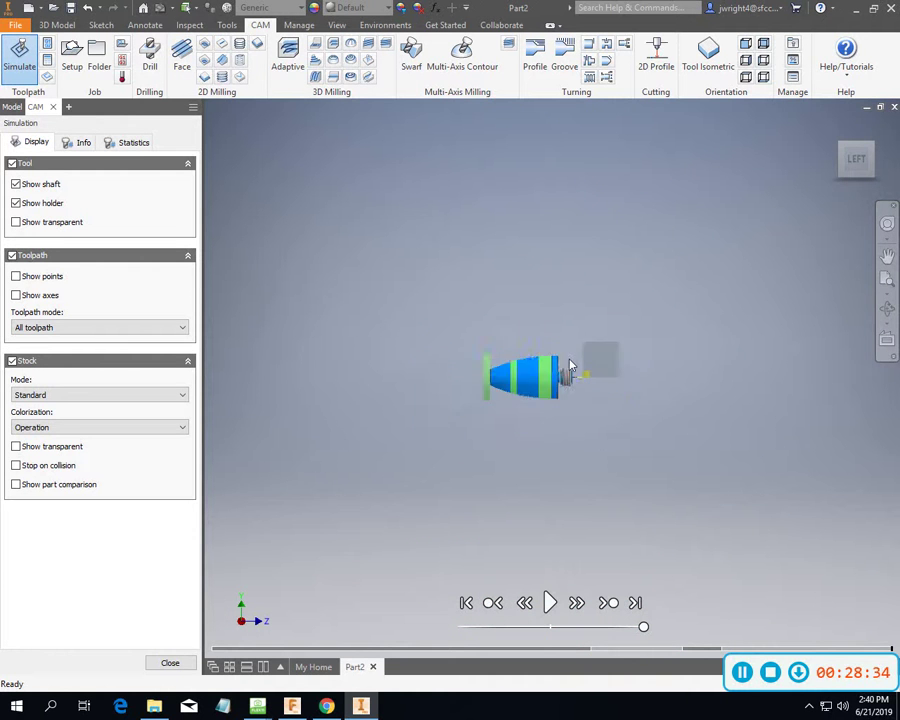
scroll(573, 362, "up", 4)
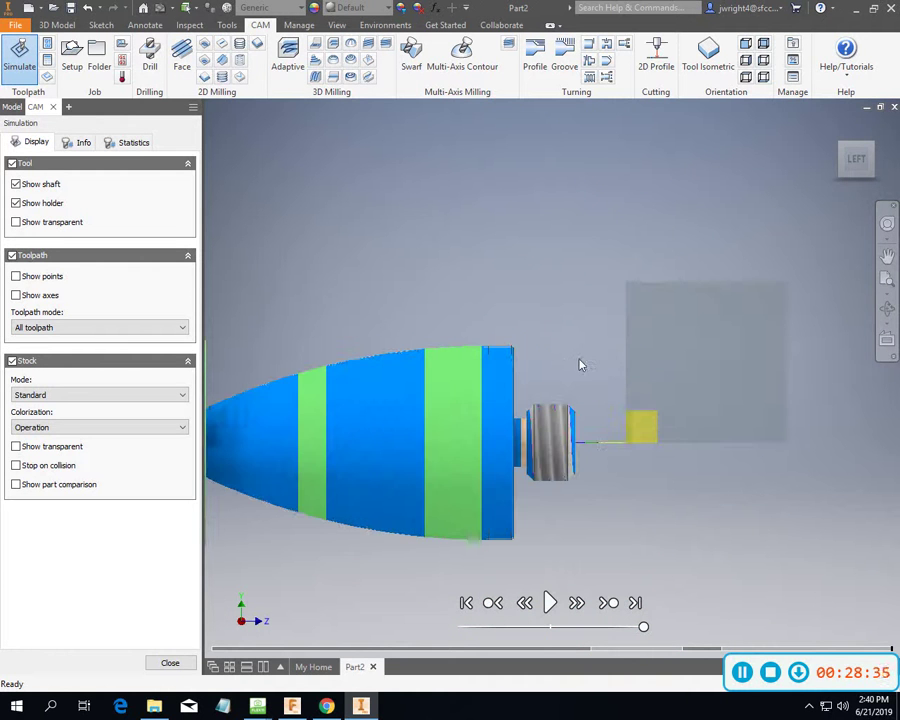
left_click(887, 256)
left_click_drag(532, 358, 699, 296)
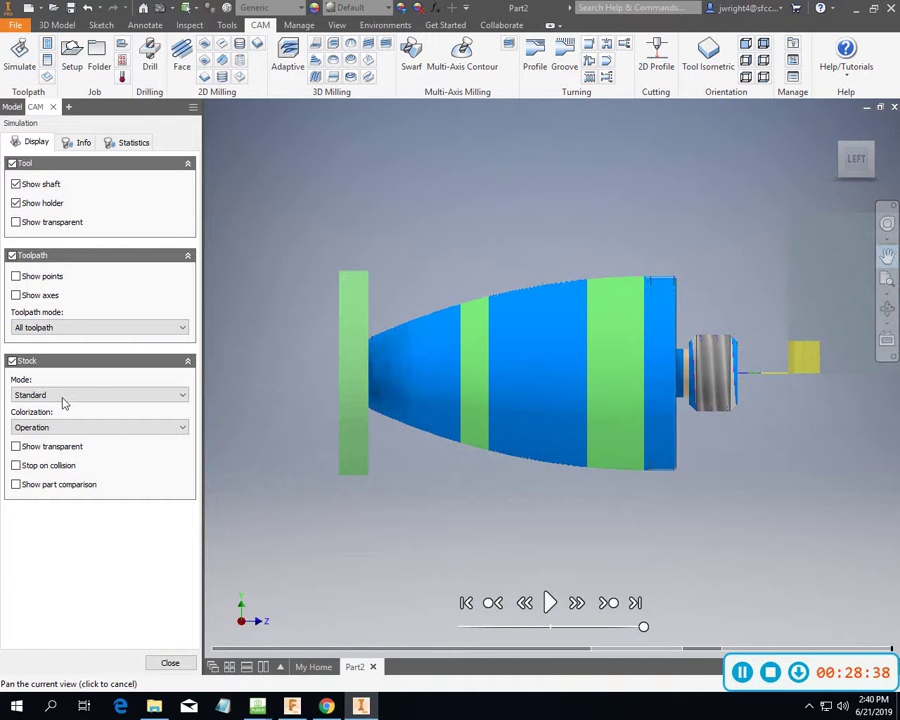
left_click(175, 666)
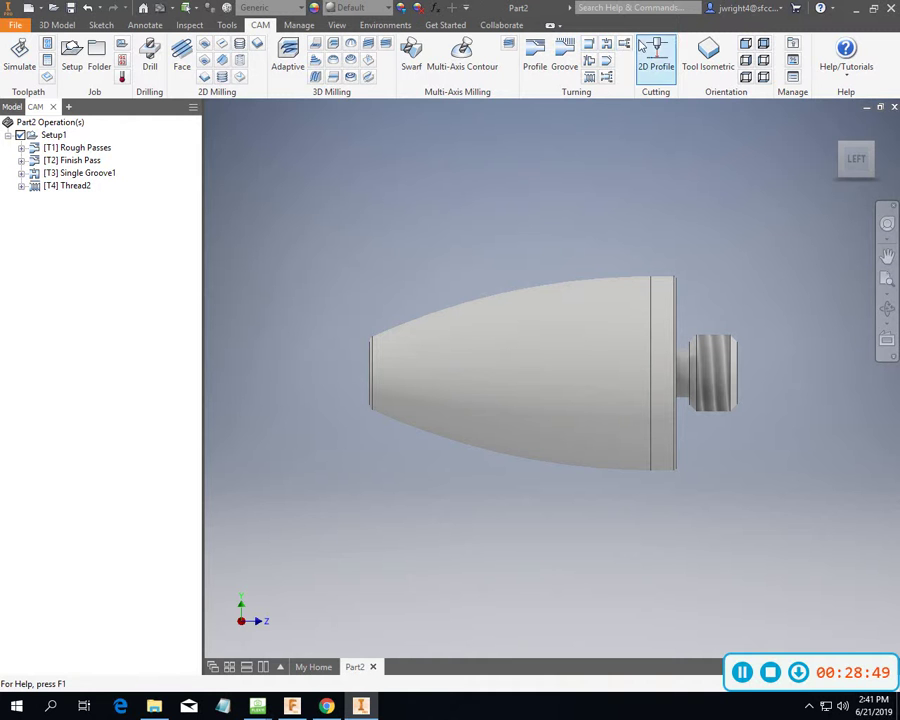
Start a turning Part operation and open the Turning - Sample library for its tool selection.
left_click(589, 61)
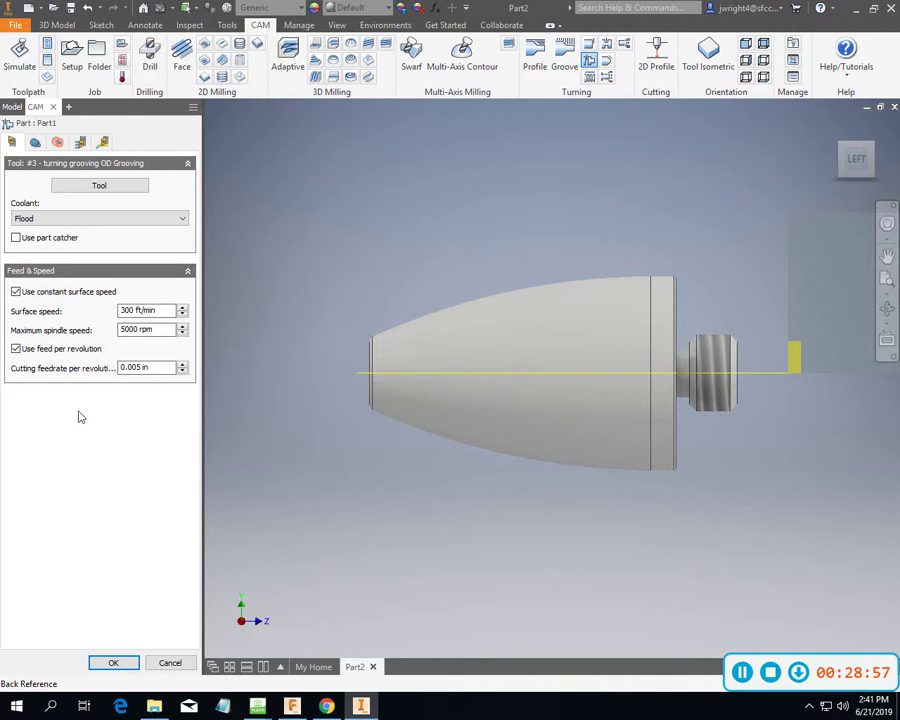
left_click(133, 186)
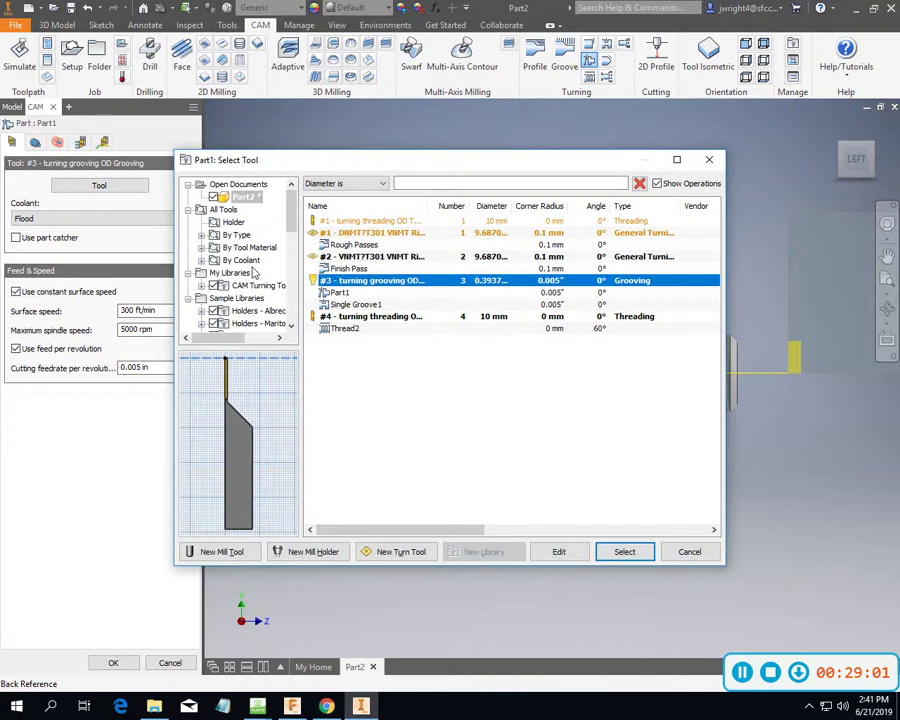
scroll(265, 288, "down", 3)
scroll(265, 288, "down", 6)
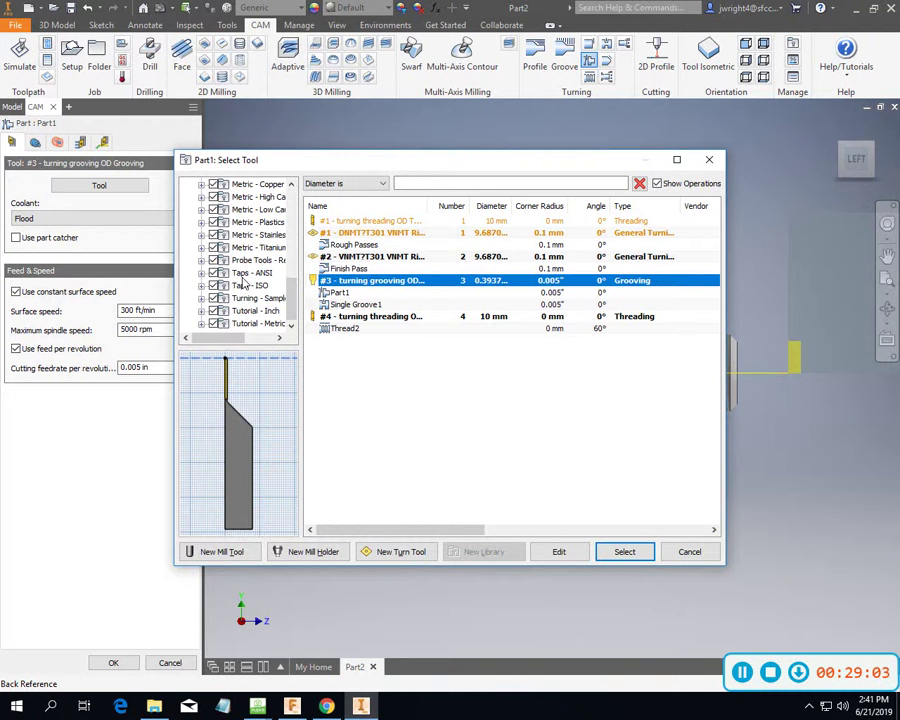
left_click(248, 298)
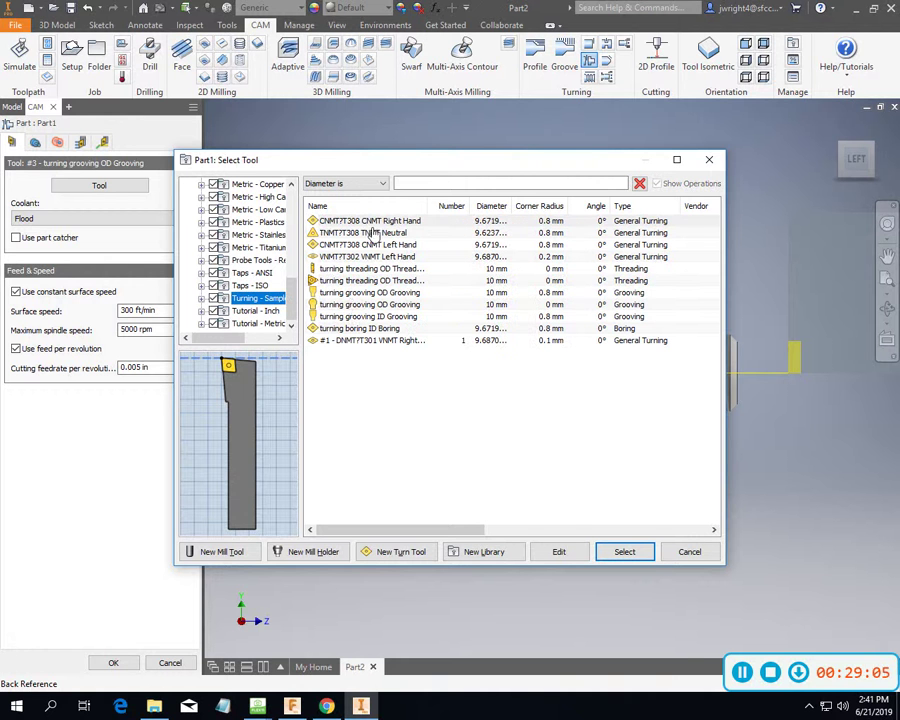
left_click(348, 304)
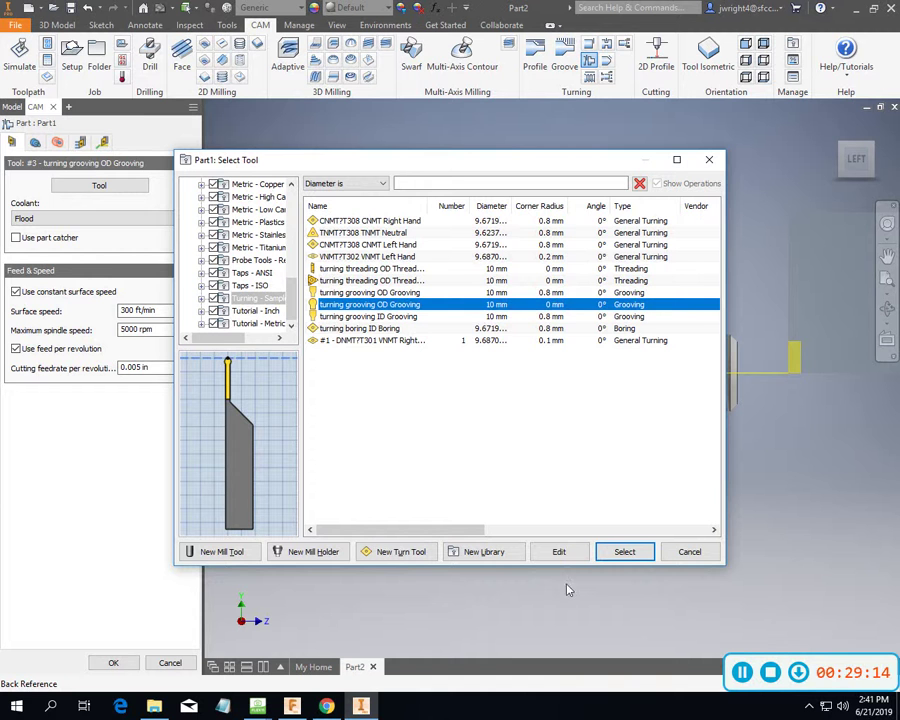
left_click(564, 554)
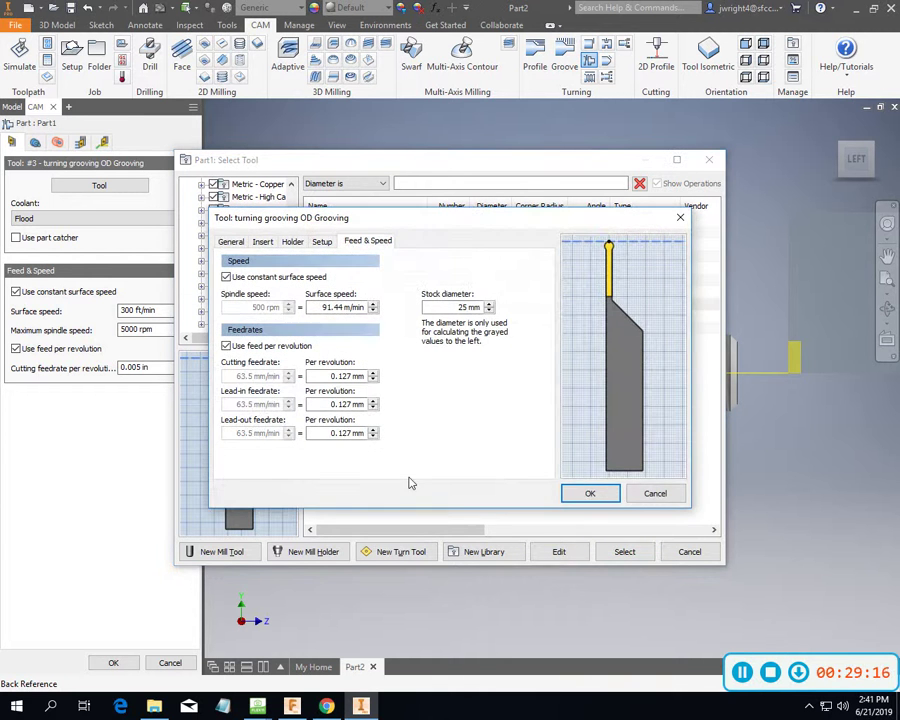
left_click(262, 241)
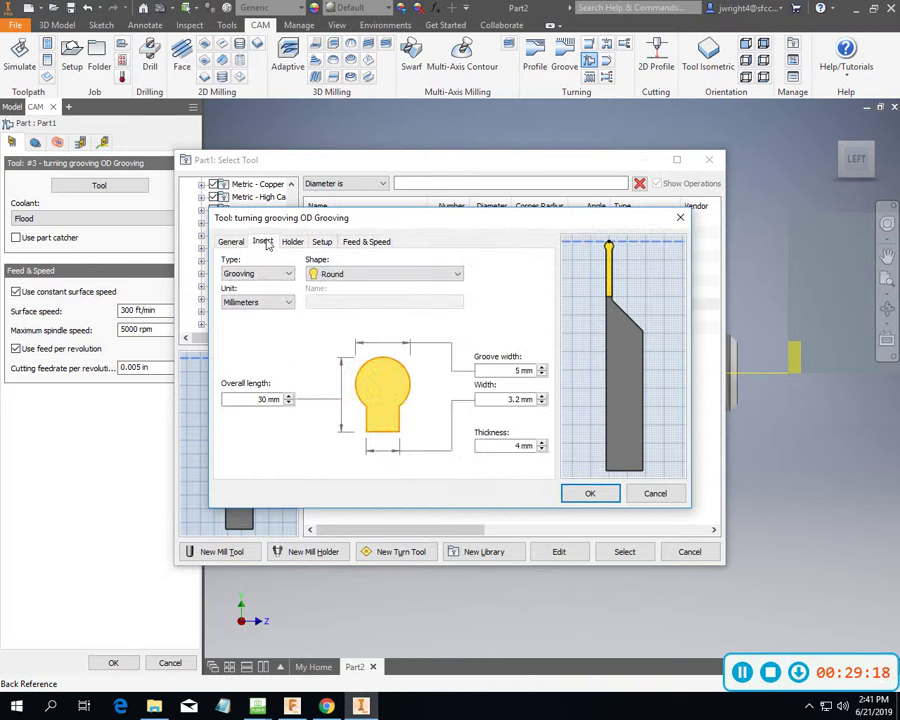
left_click(290, 303)
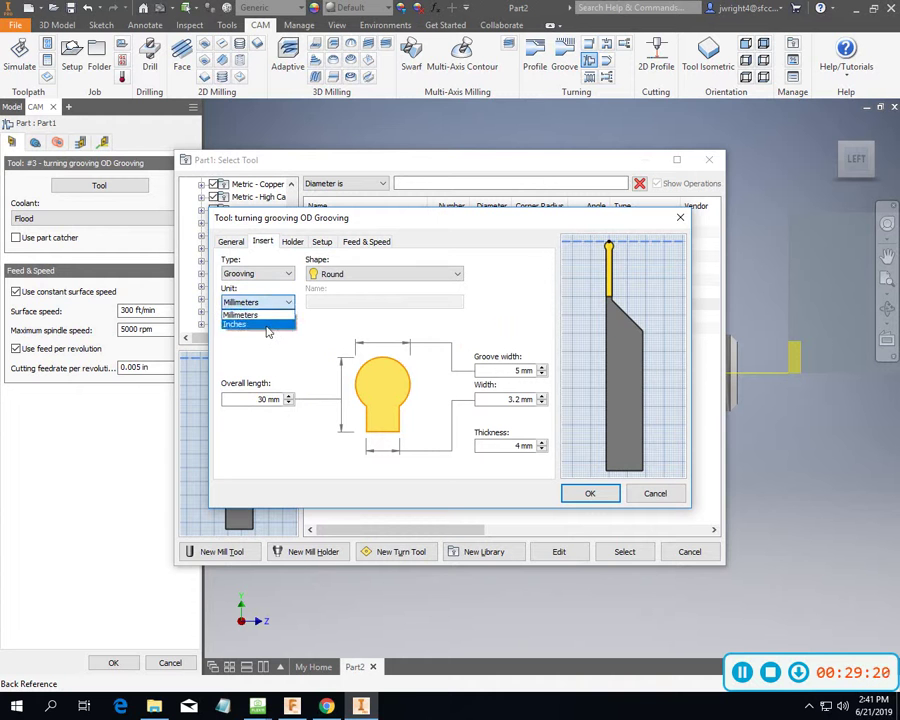
left_click(268, 325)
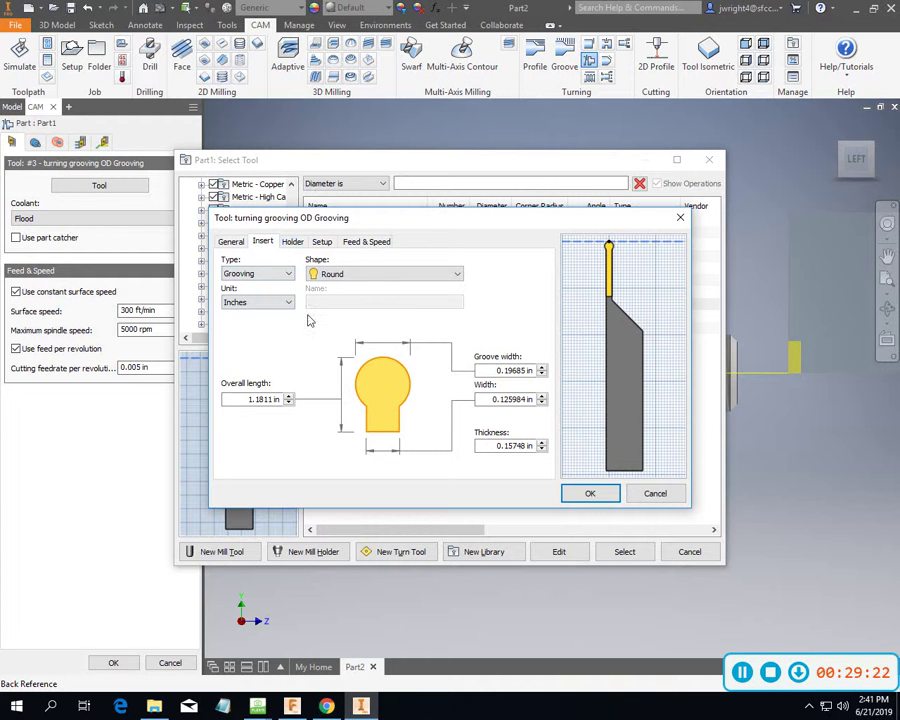
left_click(662, 493)
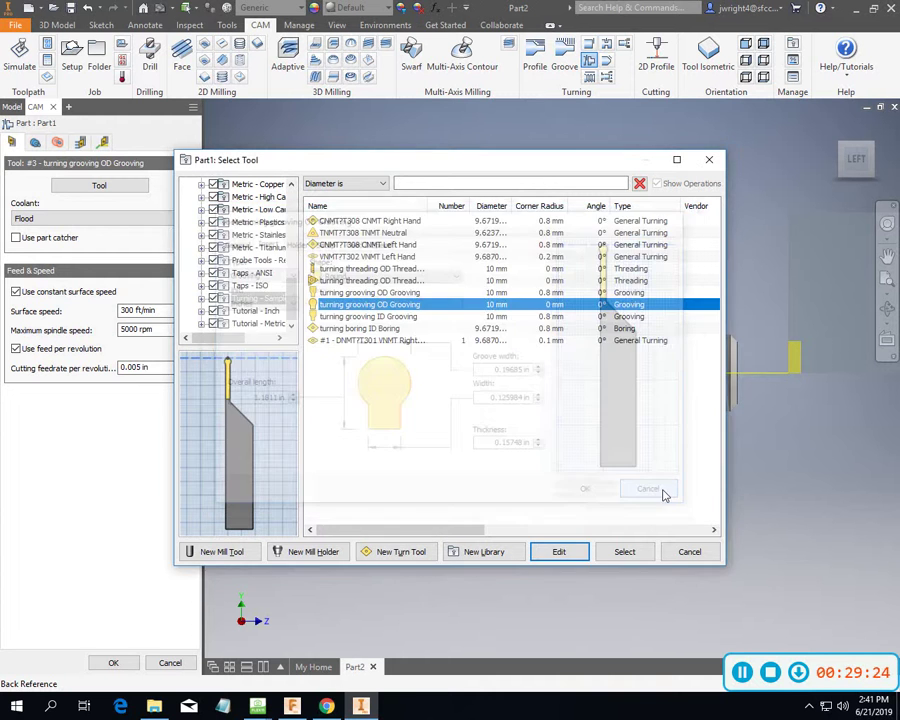
left_click(356, 316)
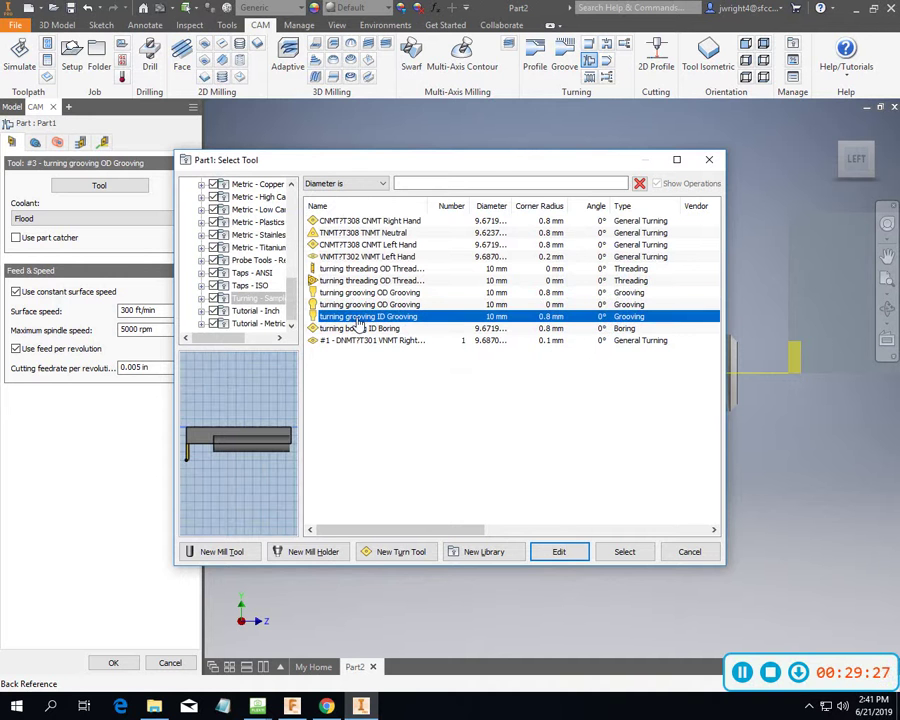
Edit the square OD grooving tool, switching its insert units to inches and setting the groove width to 0.118 in.
left_click(337, 293)
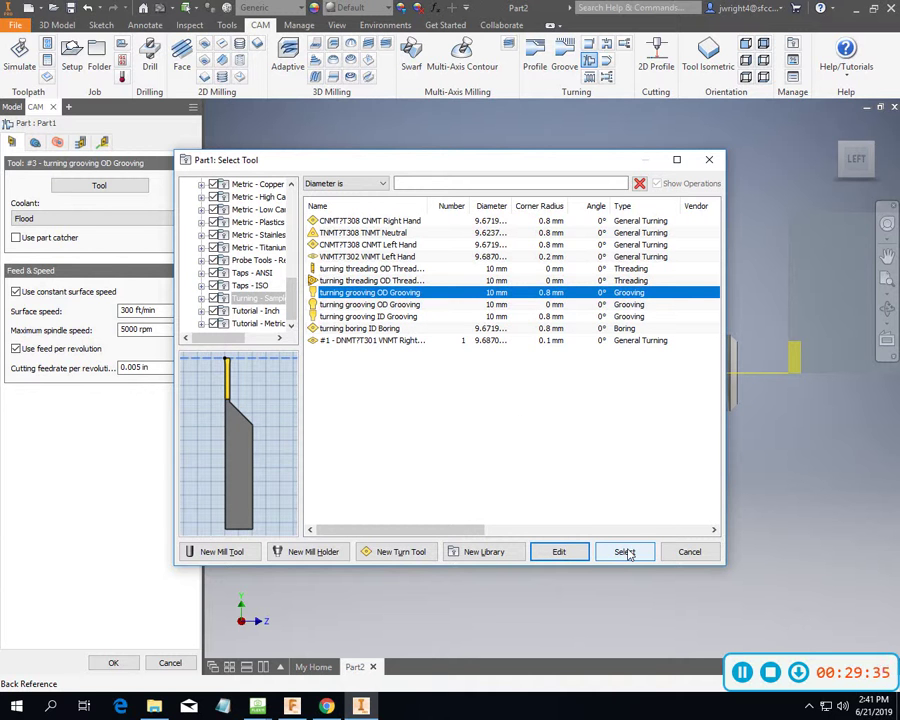
left_click(559, 553)
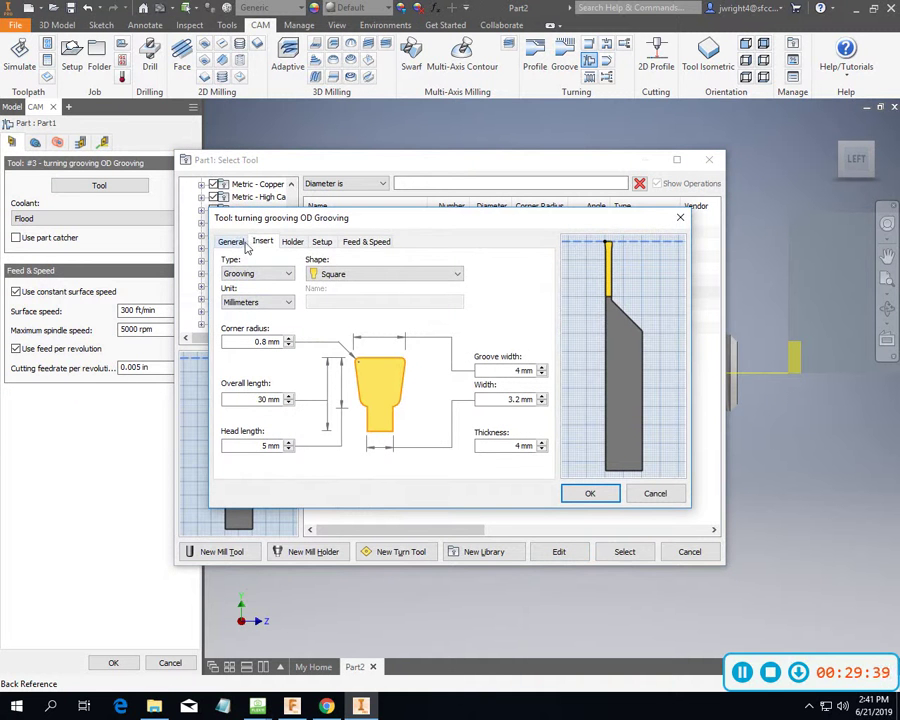
left_click(289, 302)
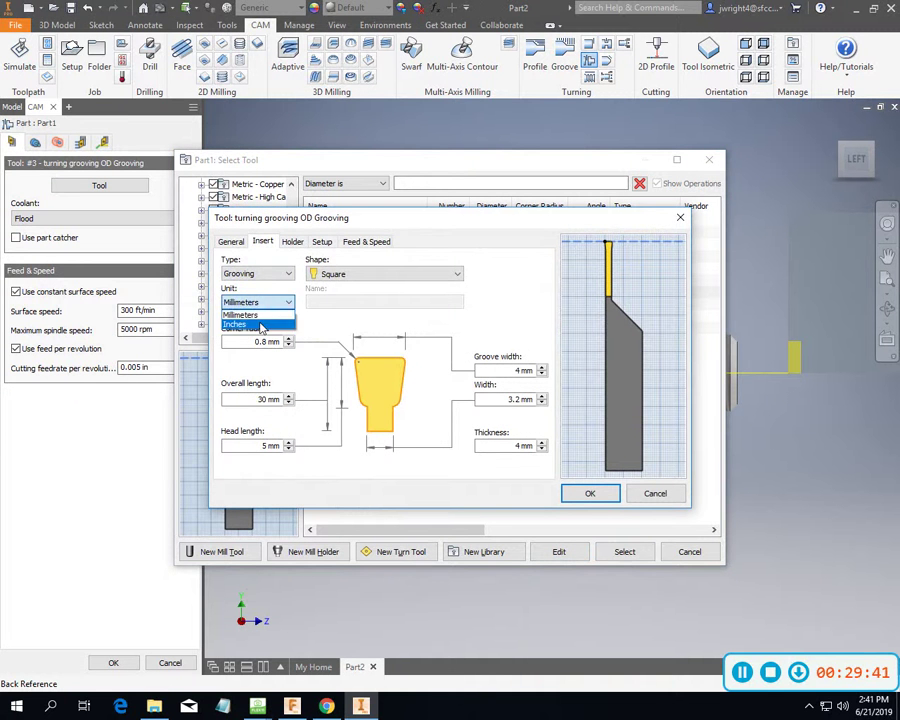
left_click(260, 326)
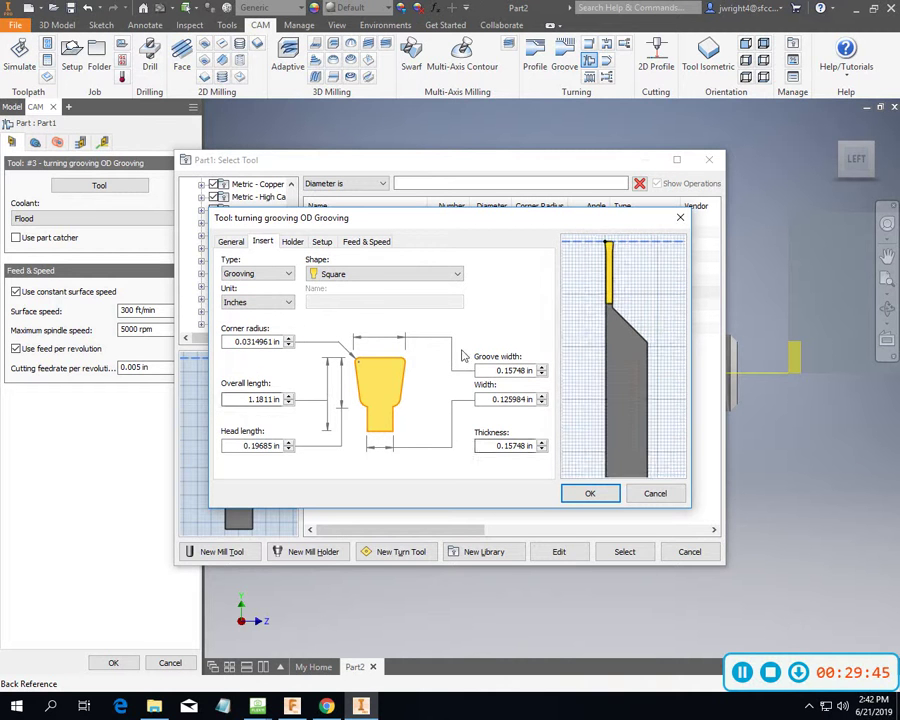
left_click(497, 370)
type(".118")
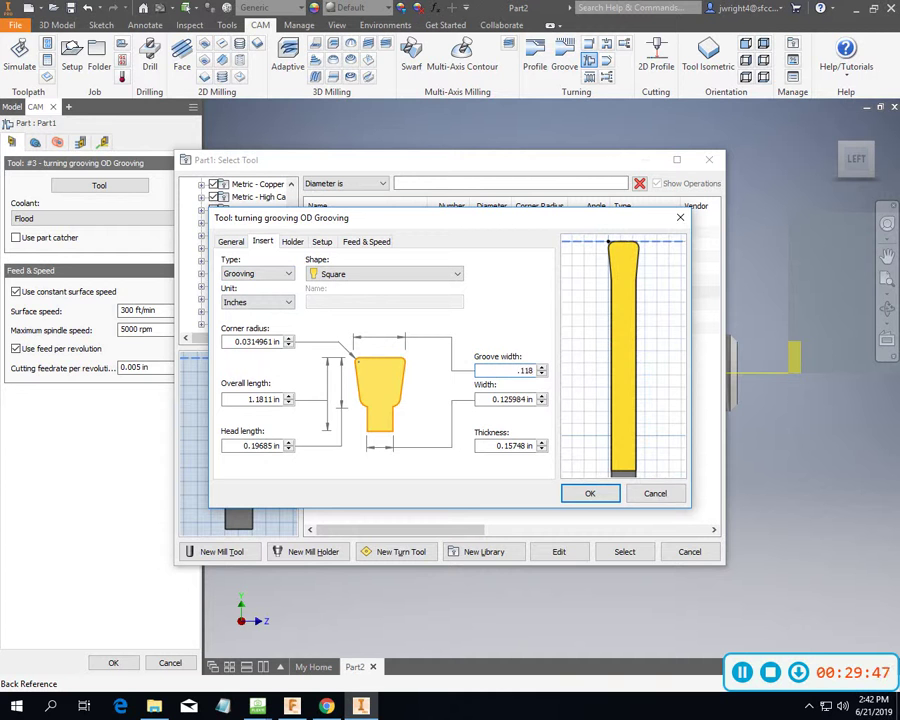
Set the grooving insert's width to 0.118 in and its corner radius to 0.005 in.
left_click(490, 399)
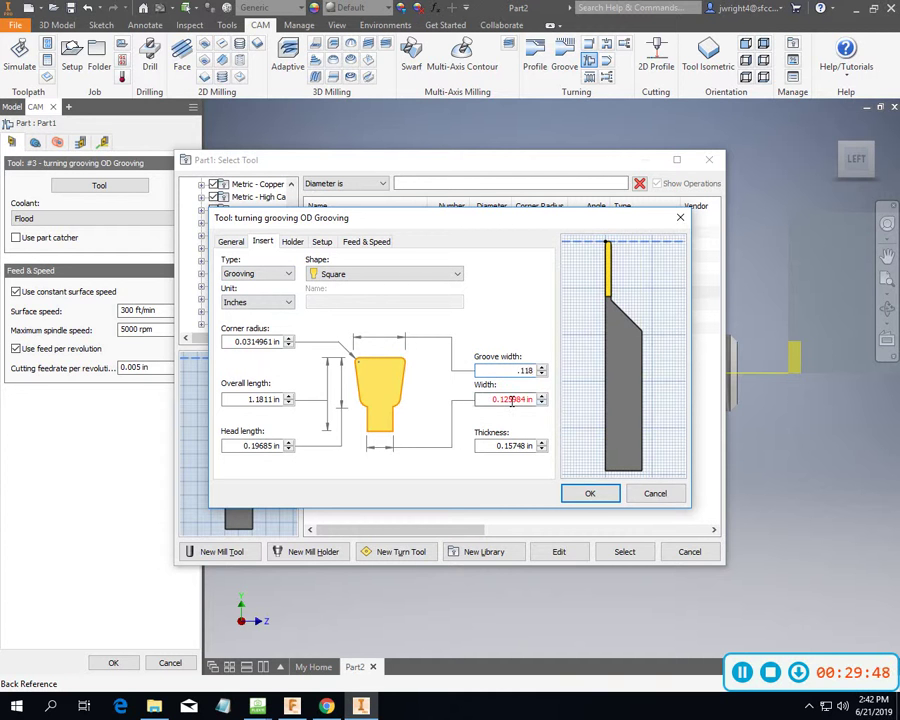
left_click_drag(490, 399, 587, 398)
key("BackSpace")
type(".1")
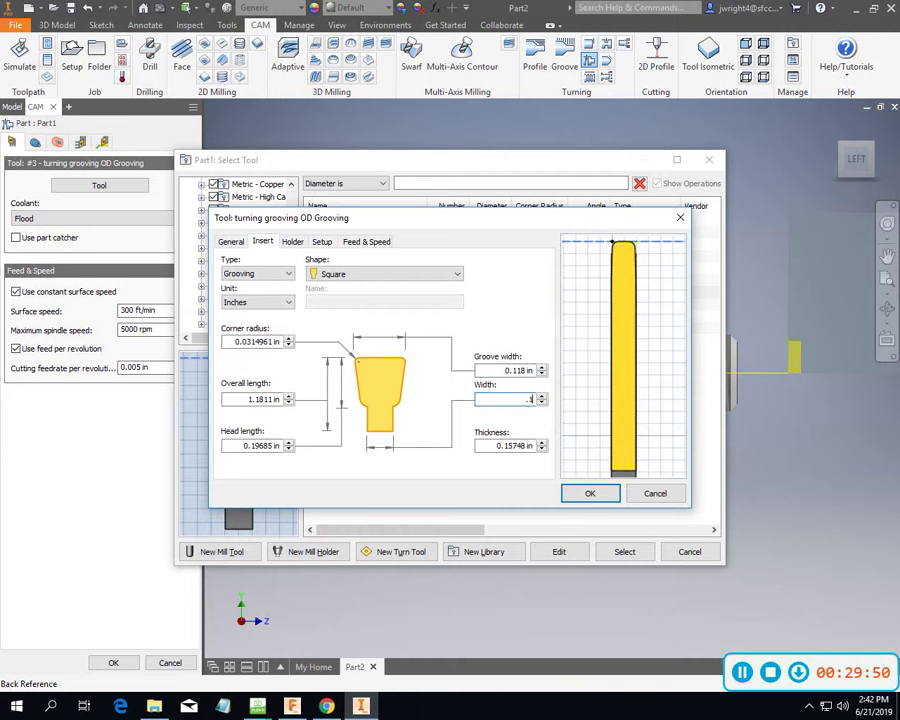
type("18")
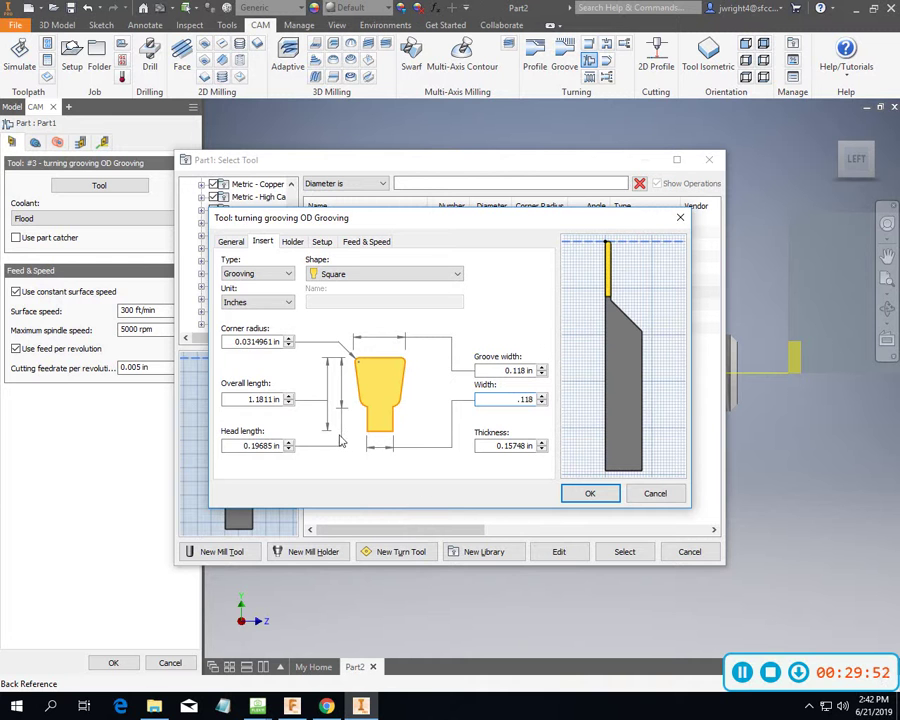
key("Tab")
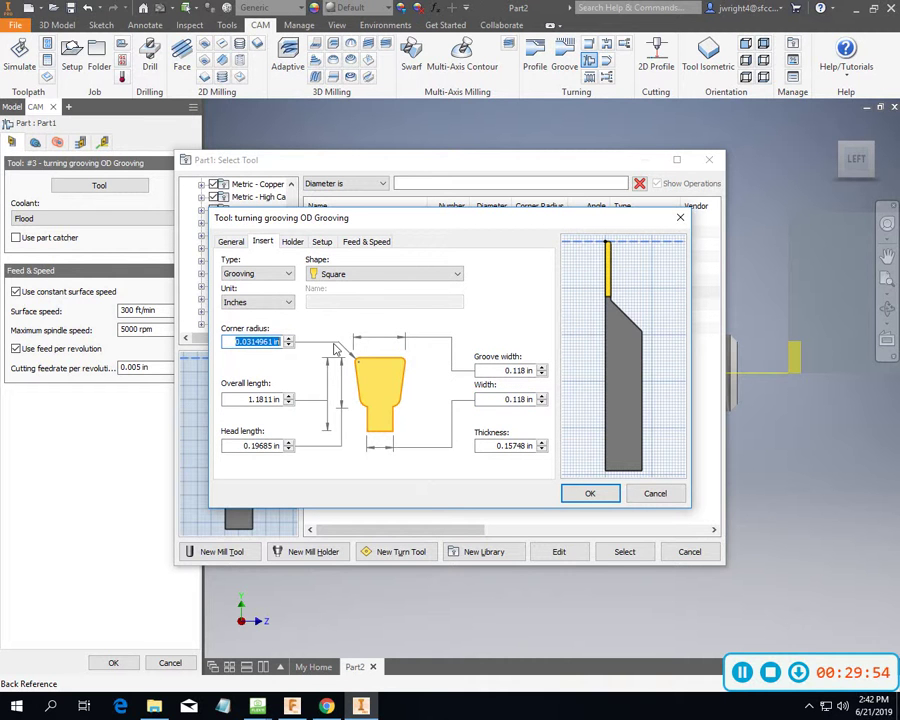
type(".005")
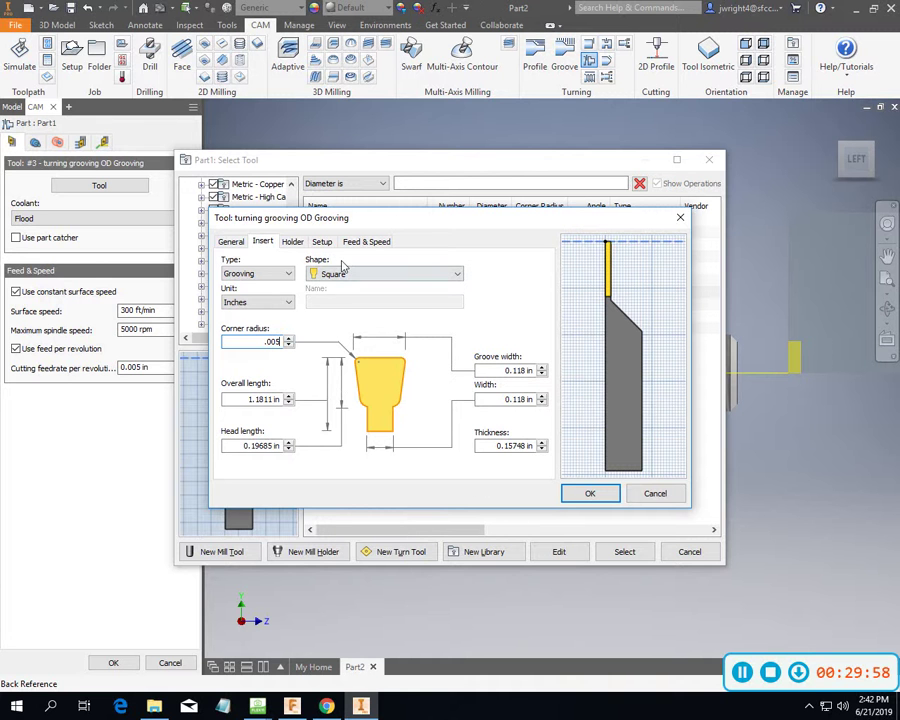
Save the edited insert geometry to the tool library and assign the OD grooving tool to the Part operation.
left_click(588, 492)
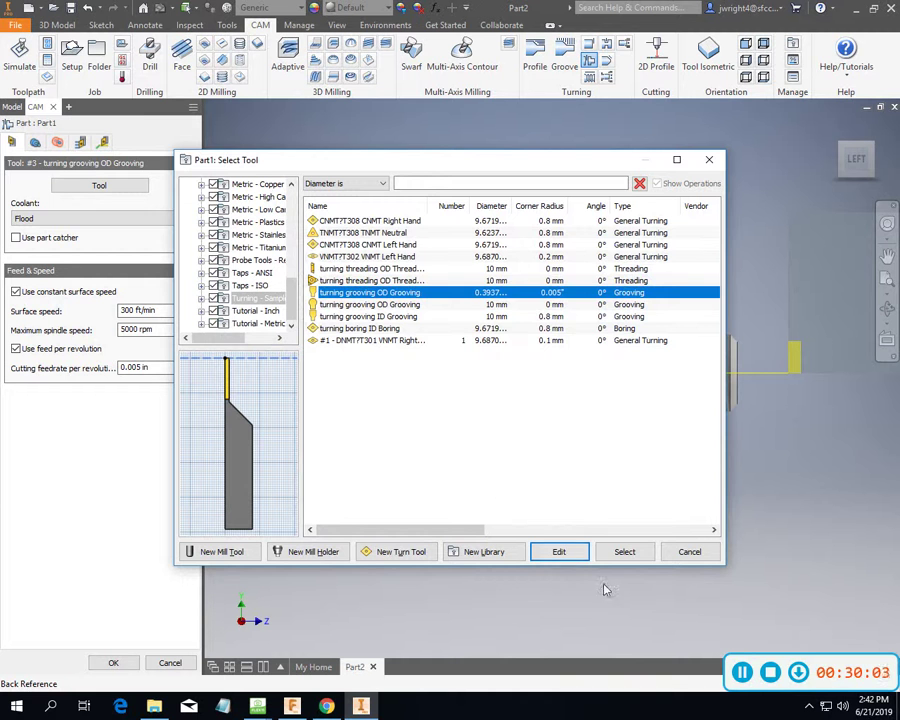
left_click(627, 556)
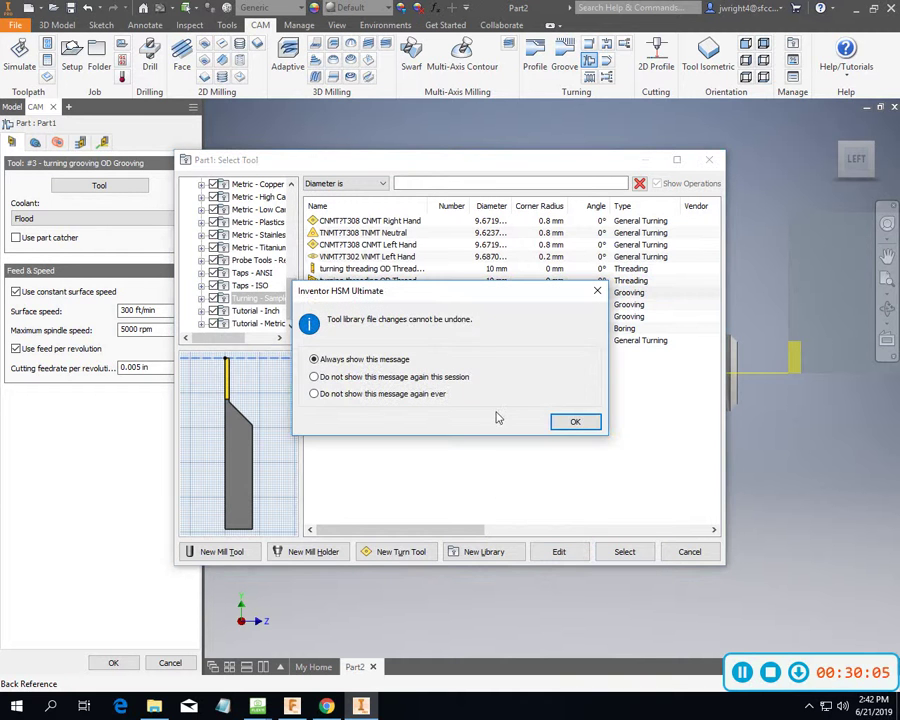
left_click(577, 423)
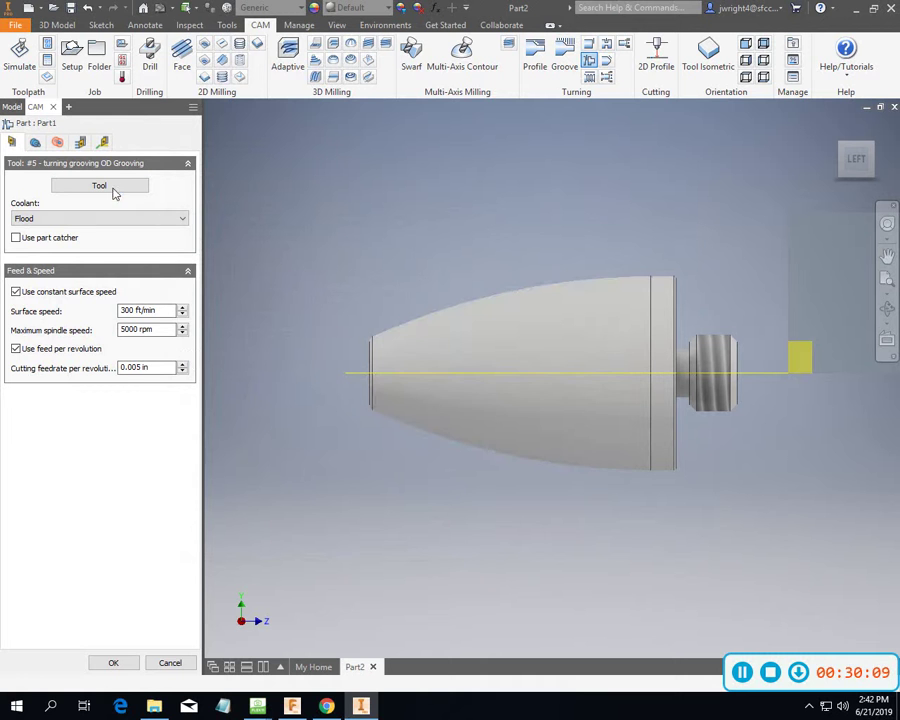
Enable pecking for the Part operation with a pecking depth of 0.05 in and a pecking retract of 0.01 in.
left_click(35, 142)
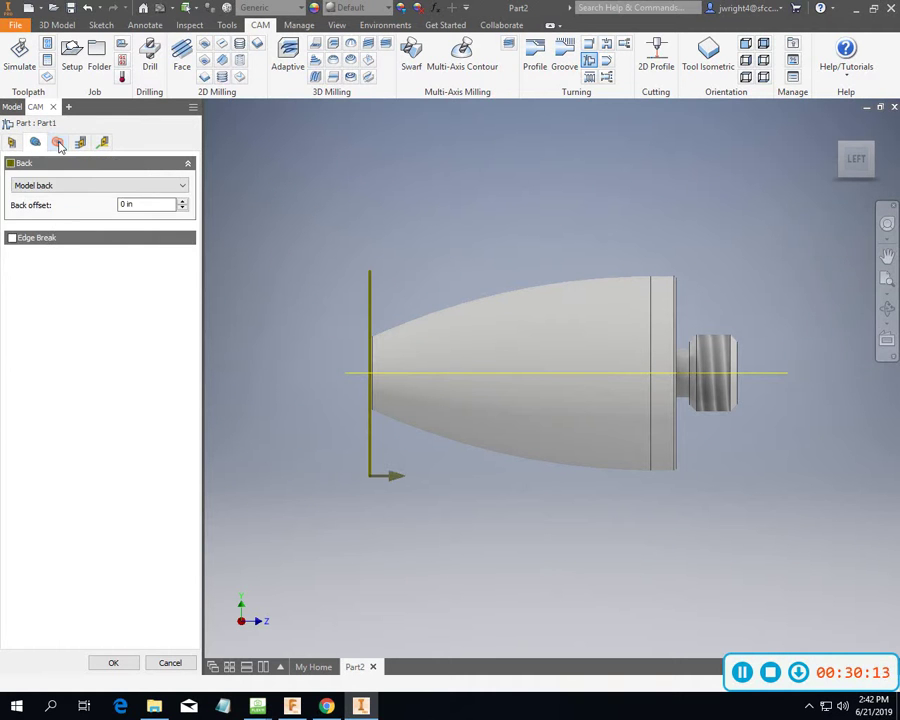
left_click(57, 142)
left_click(82, 143)
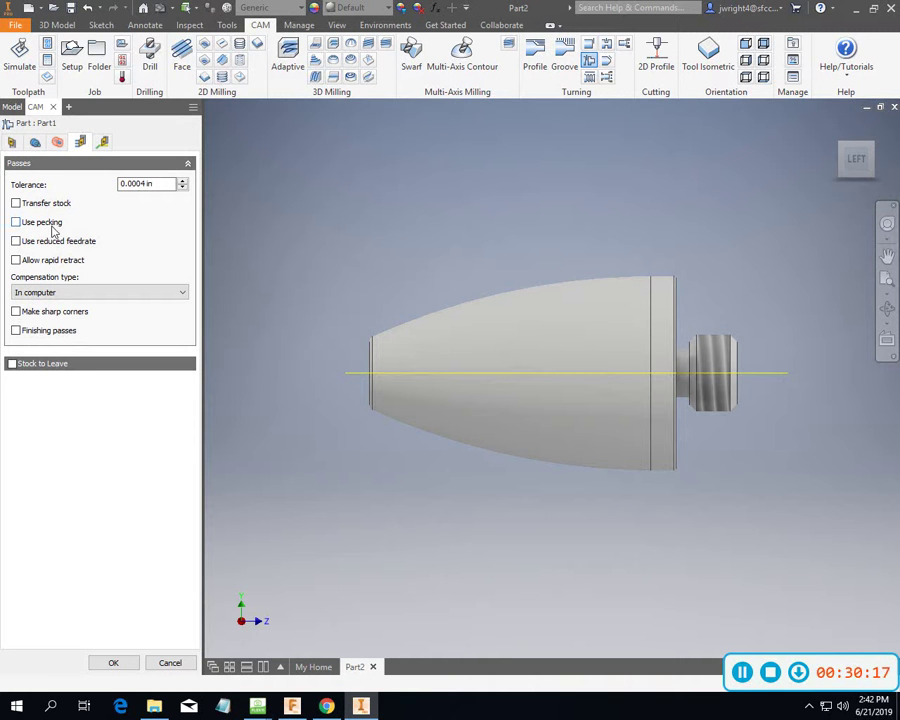
left_click(16, 222)
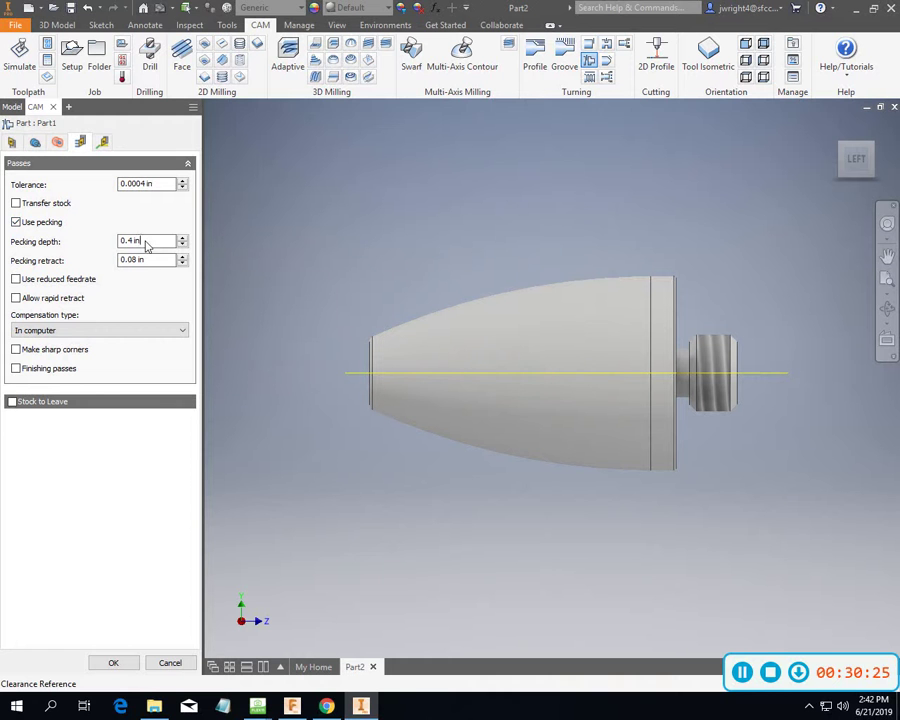
left_click_drag(142, 241, 103, 247)
type(".05")
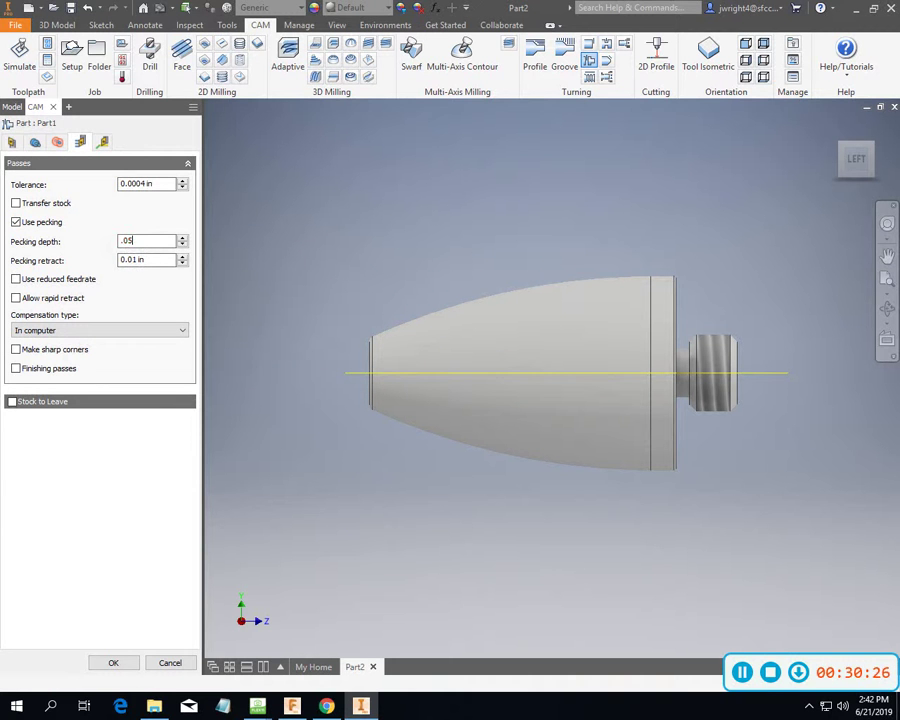
Use a reduced feedrate with a reduced parting feed radius of 0.45 in and finish creating the Part operation.
left_click(16, 280)
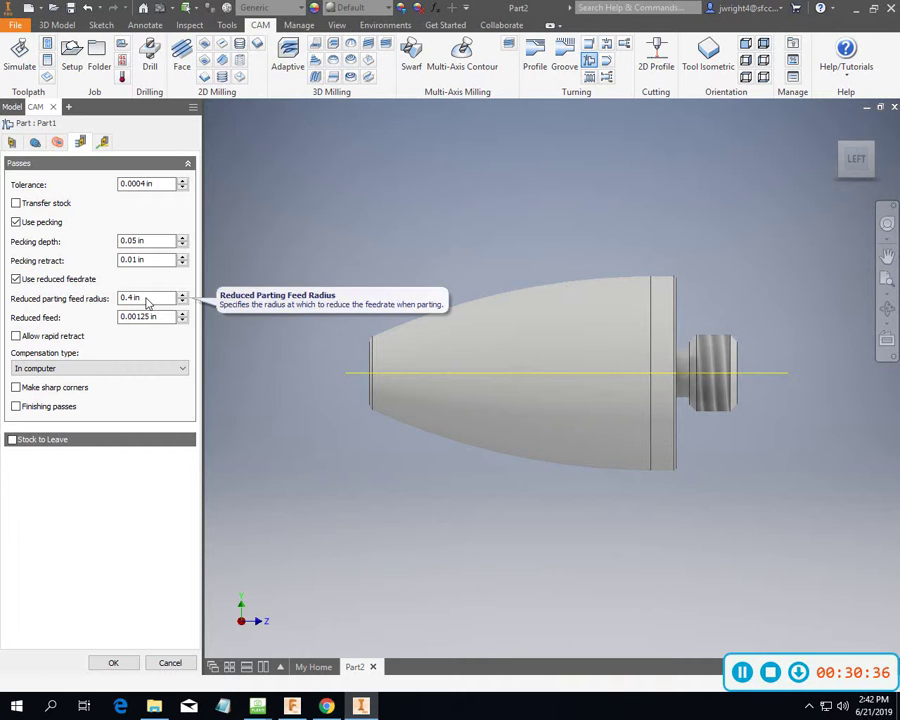
triple_click(144, 302)
type(".45")
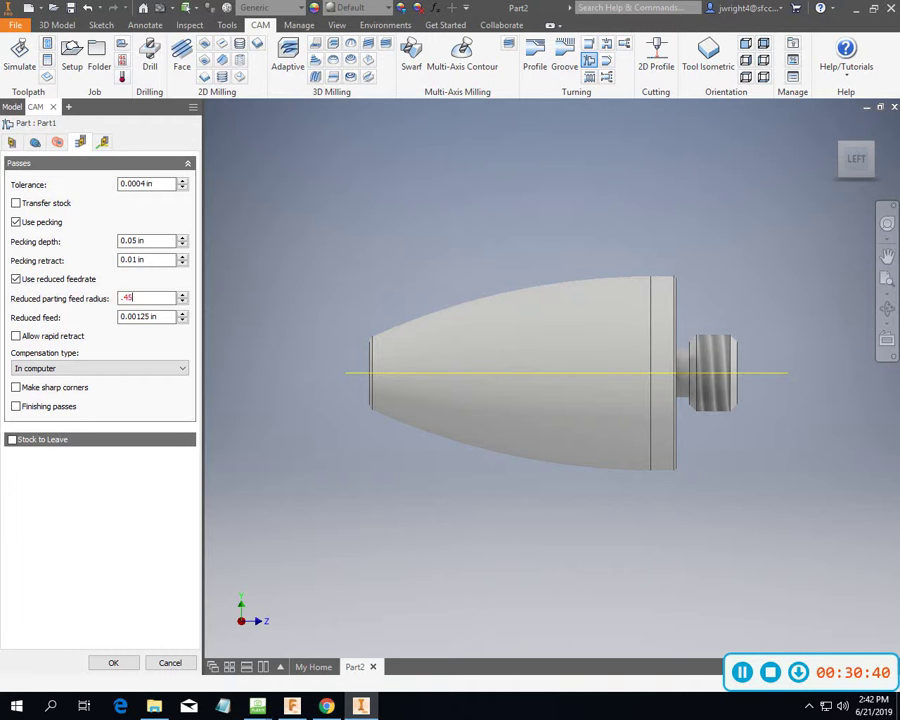
left_click(140, 341)
left_click(114, 663)
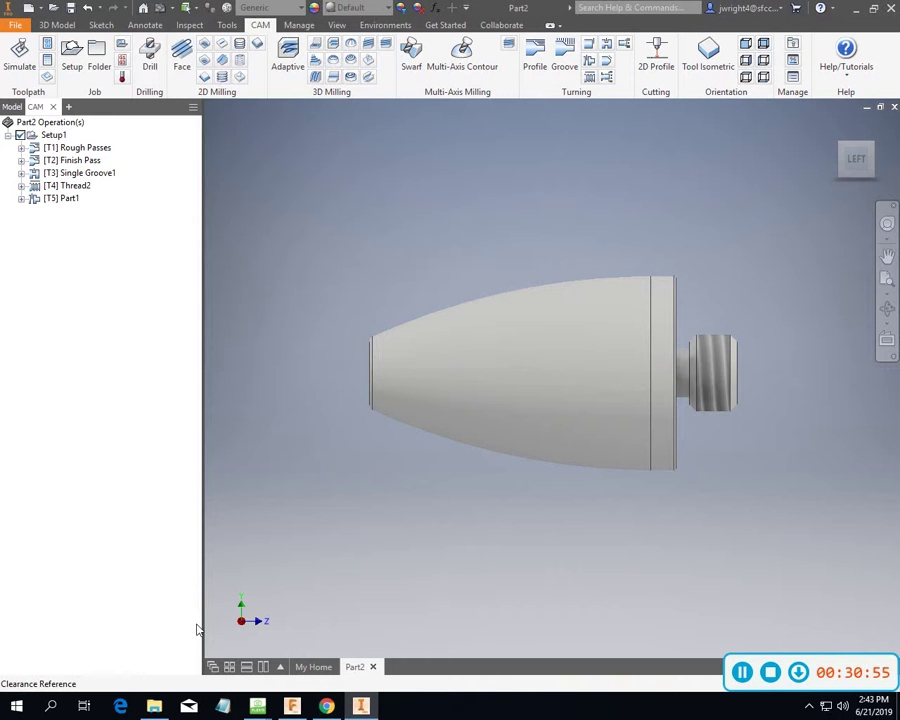
Simulate the Part1 cut-off operation on its own, playing it from the left and bottom views.
left_click(58, 200)
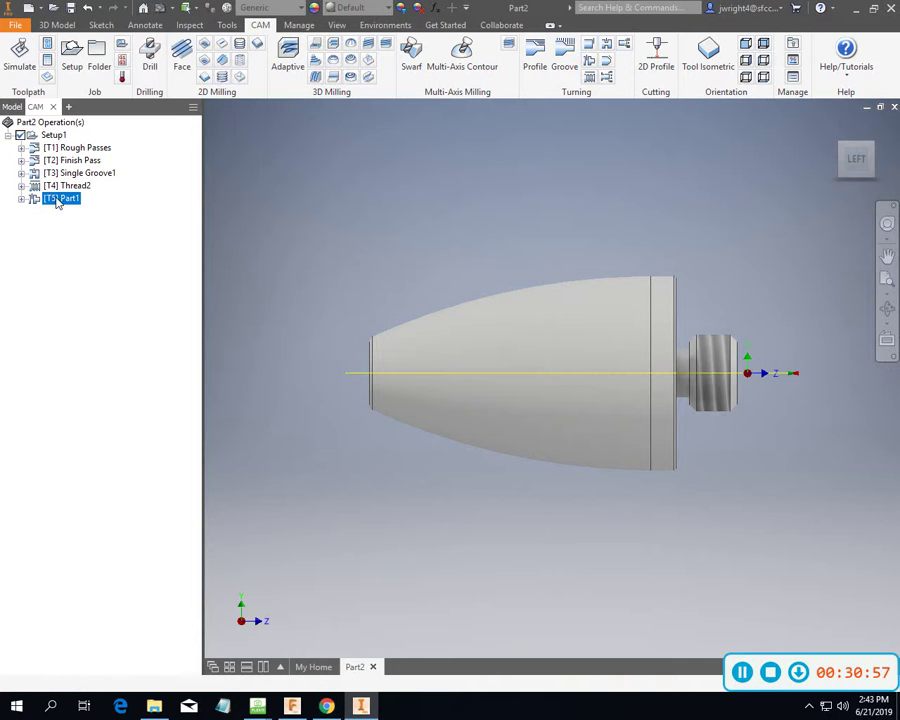
left_click(19, 55)
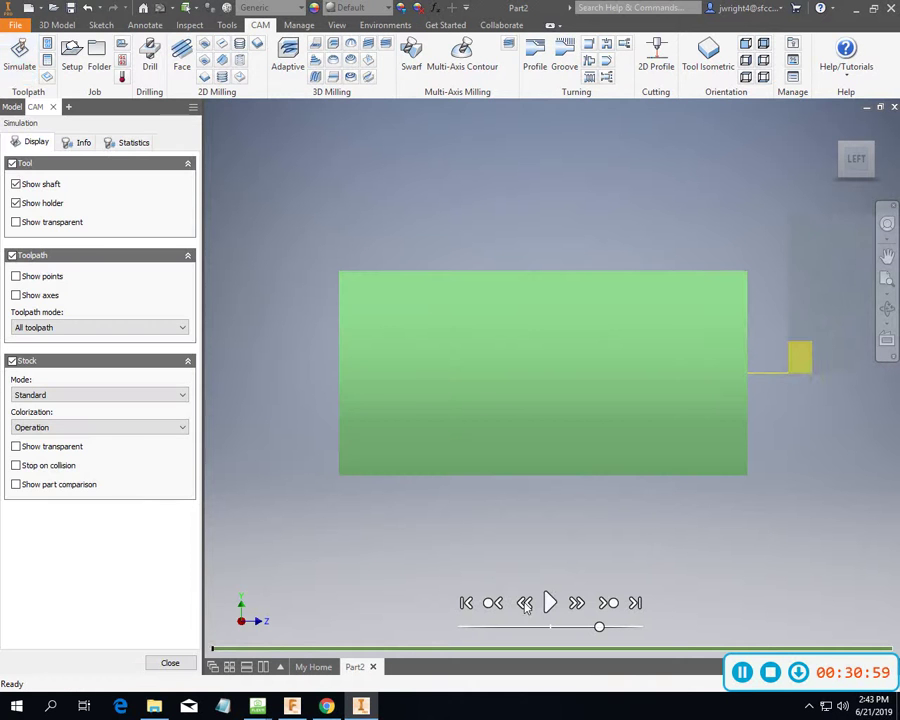
left_click(549, 602)
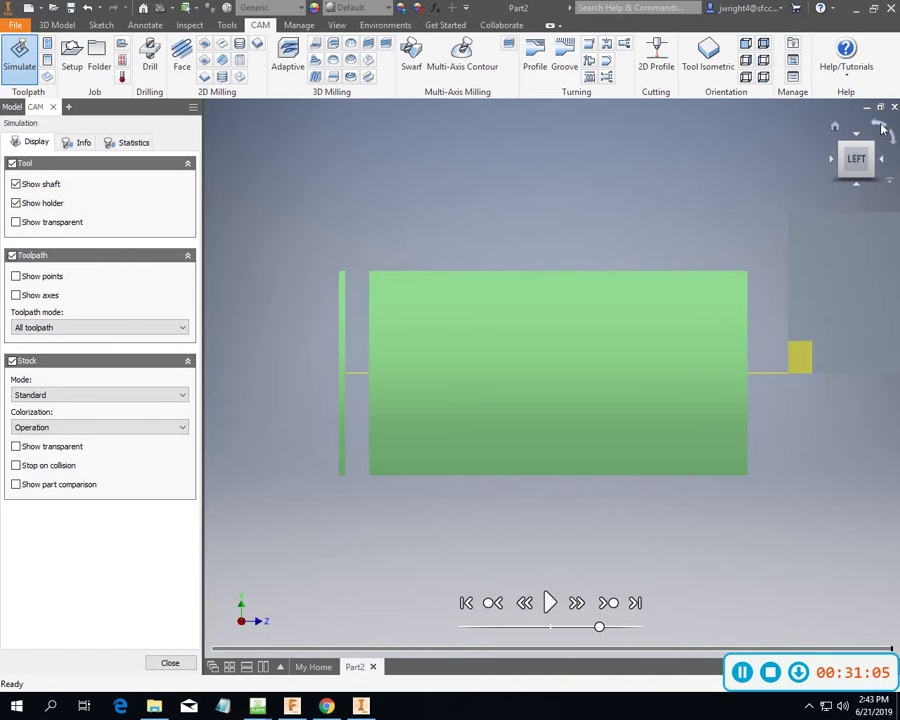
left_click(858, 185)
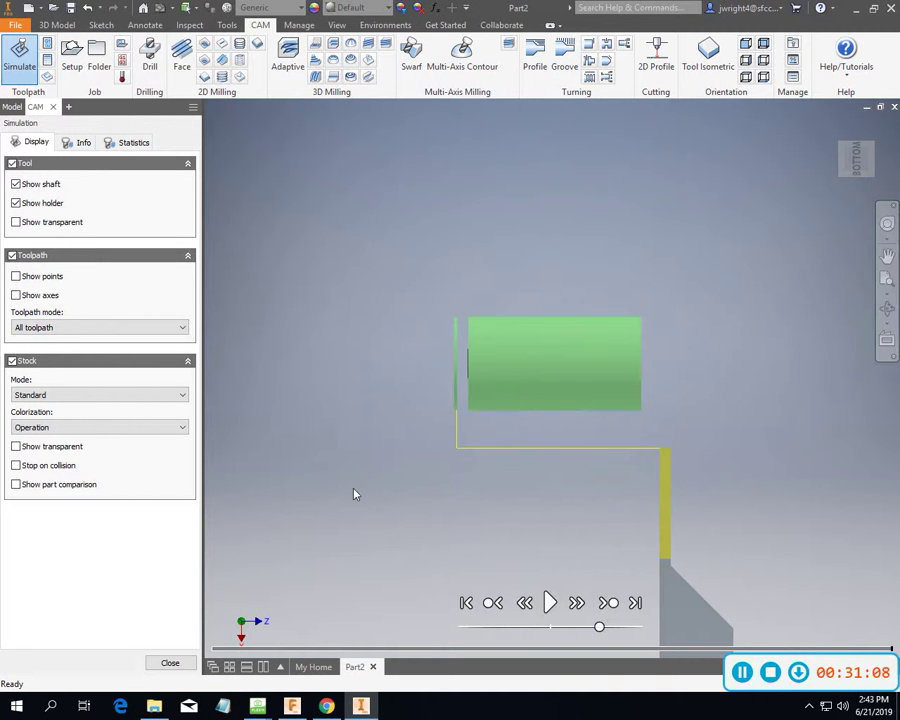
left_click(549, 602)
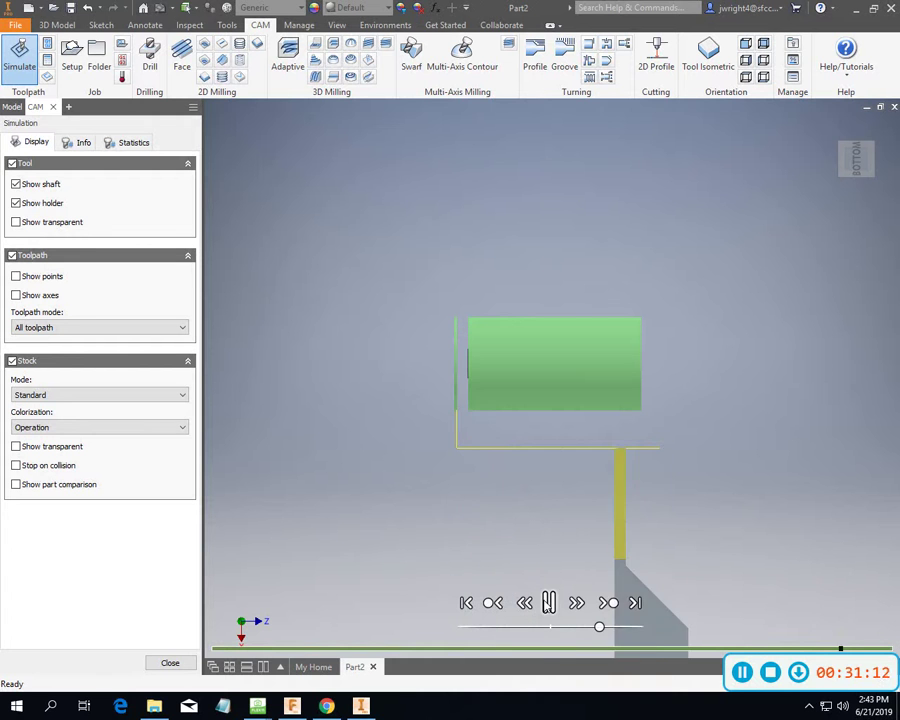
Replay the cut-off simulation, examine the parting gap and tool path around the stock, and close the simulation.
scroll(472, 490, "up", 2)
scroll(476, 502, "down", 8)
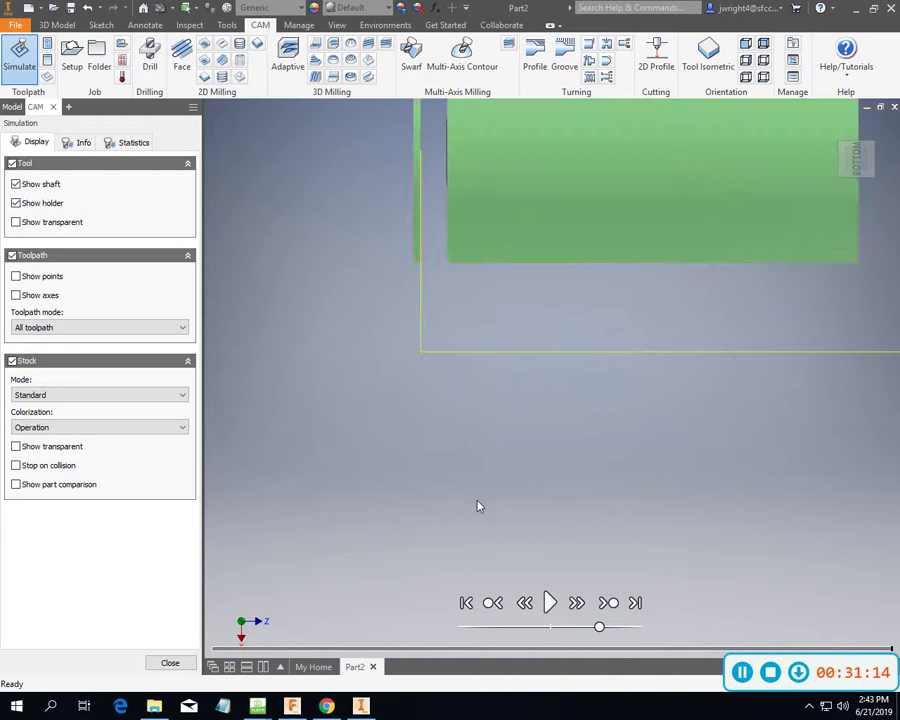
scroll(478, 508, "up", 5)
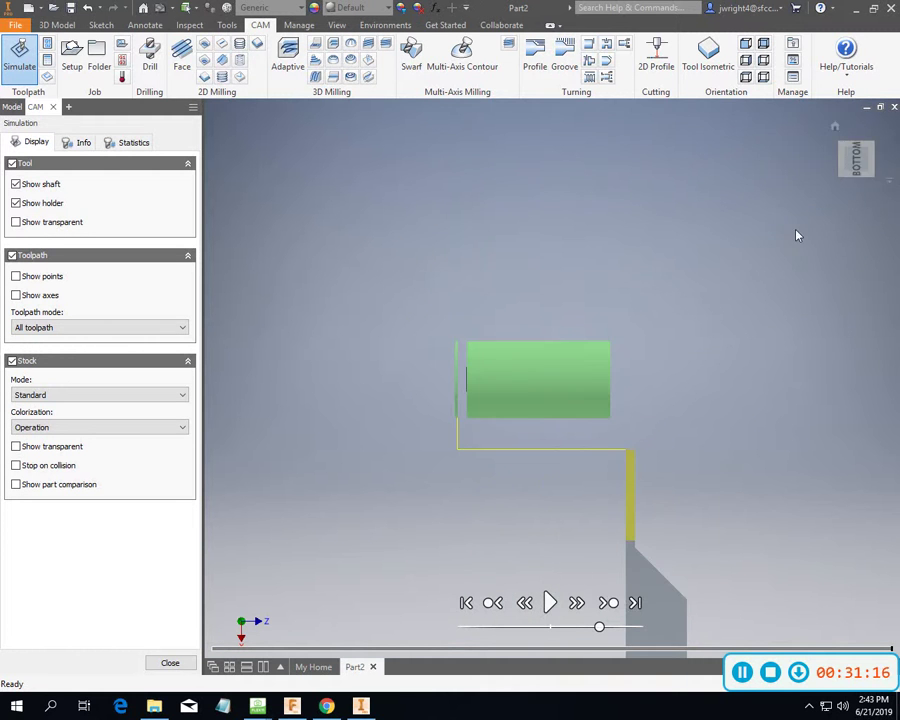
left_click(855, 165)
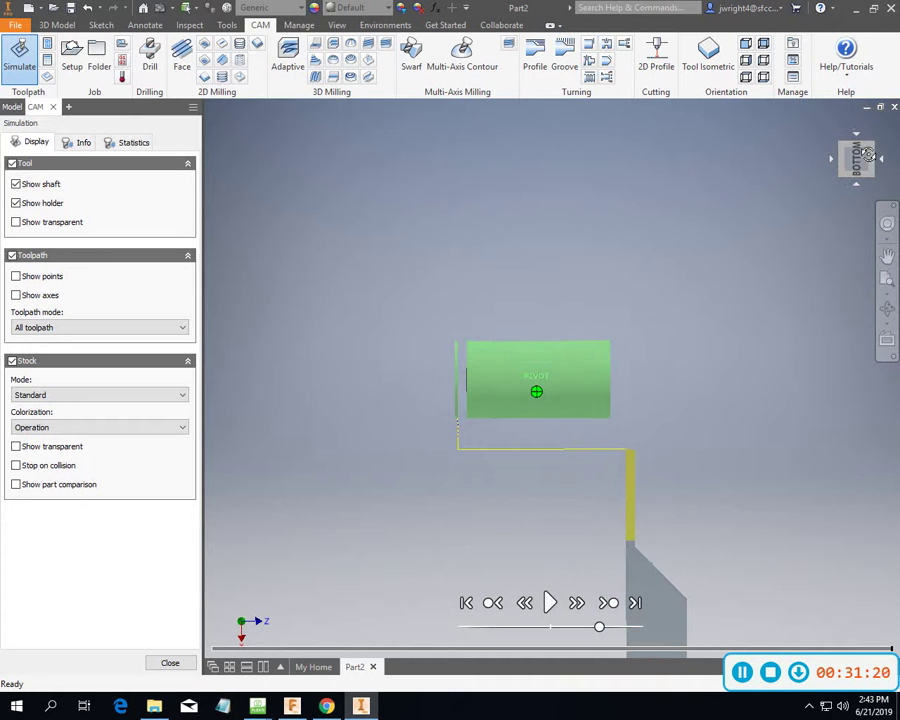
left_click(549, 603)
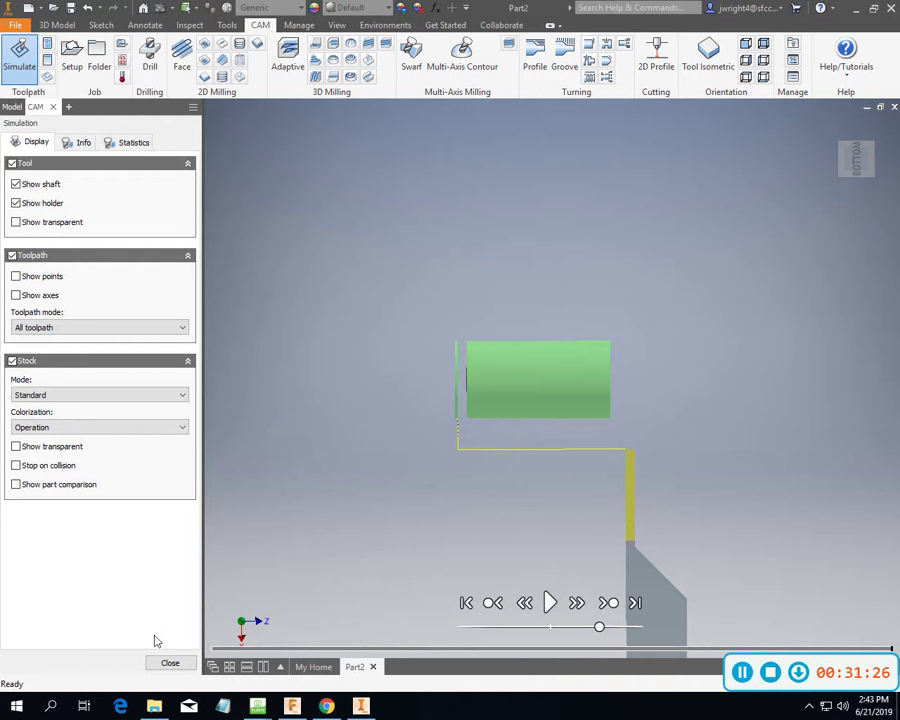
scroll(386, 434, "down", 3)
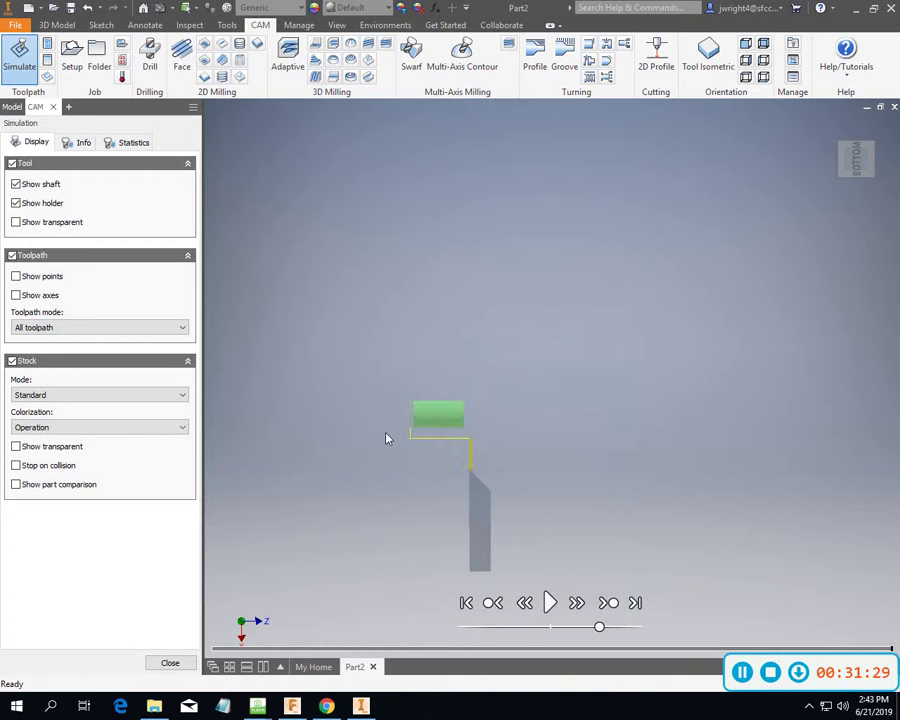
scroll(393, 438, "up", 6)
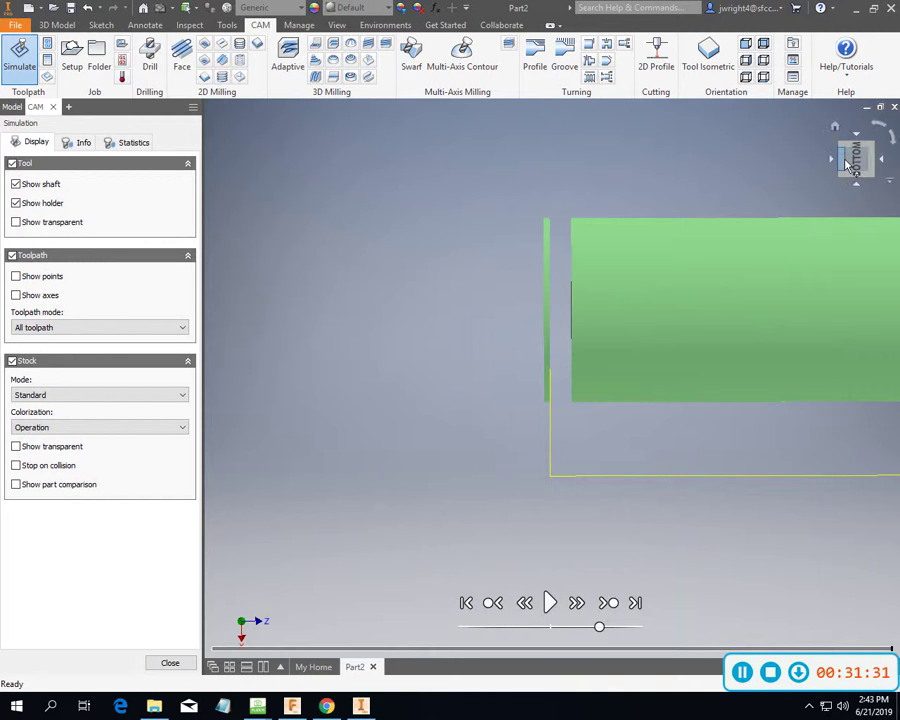
middle_click_drag(638, 337, 638, 267, "shift")
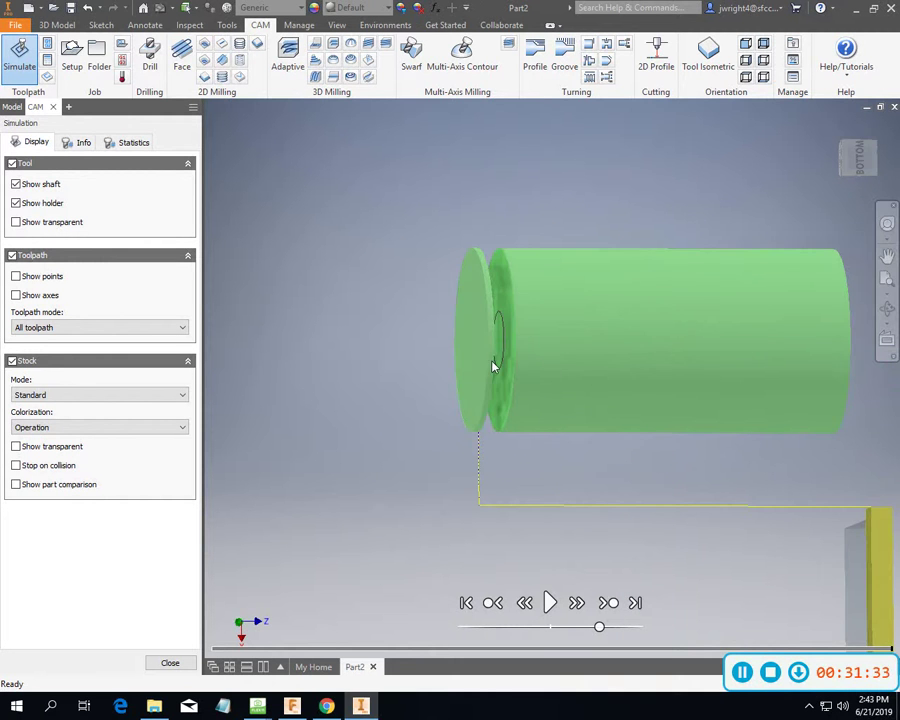
left_click(858, 160)
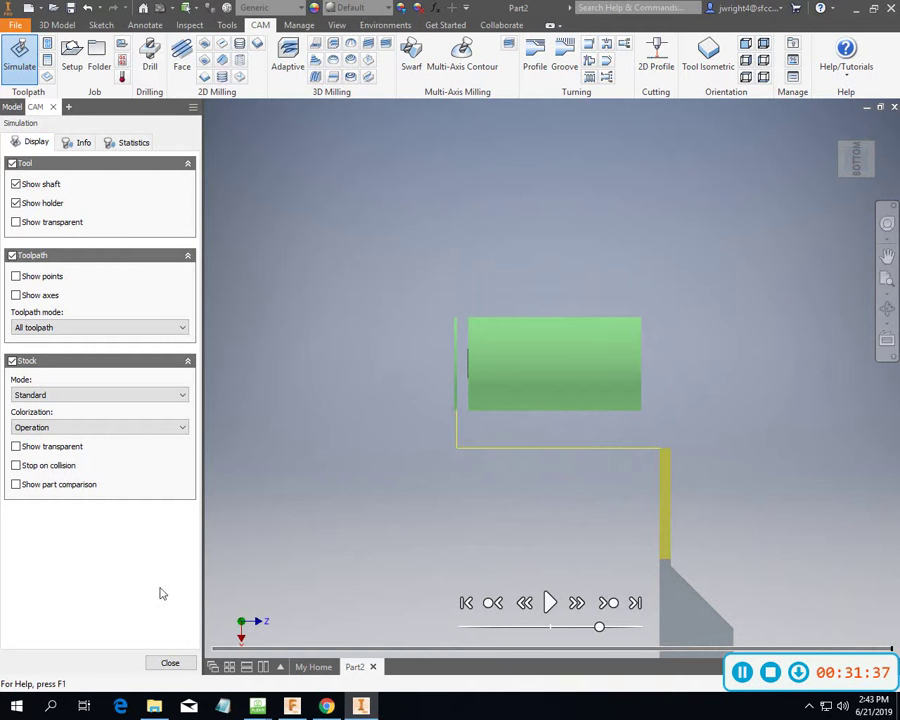
left_click(170, 662)
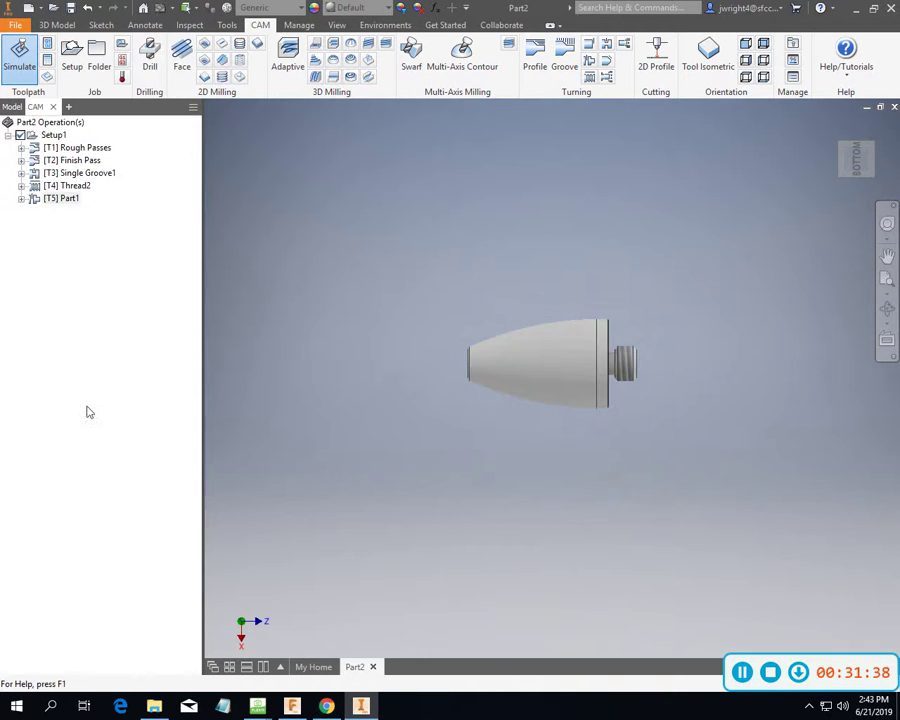
Regenerate all toolpaths in Setup1, including the operations that do not require regeneration.
left_click(54, 136)
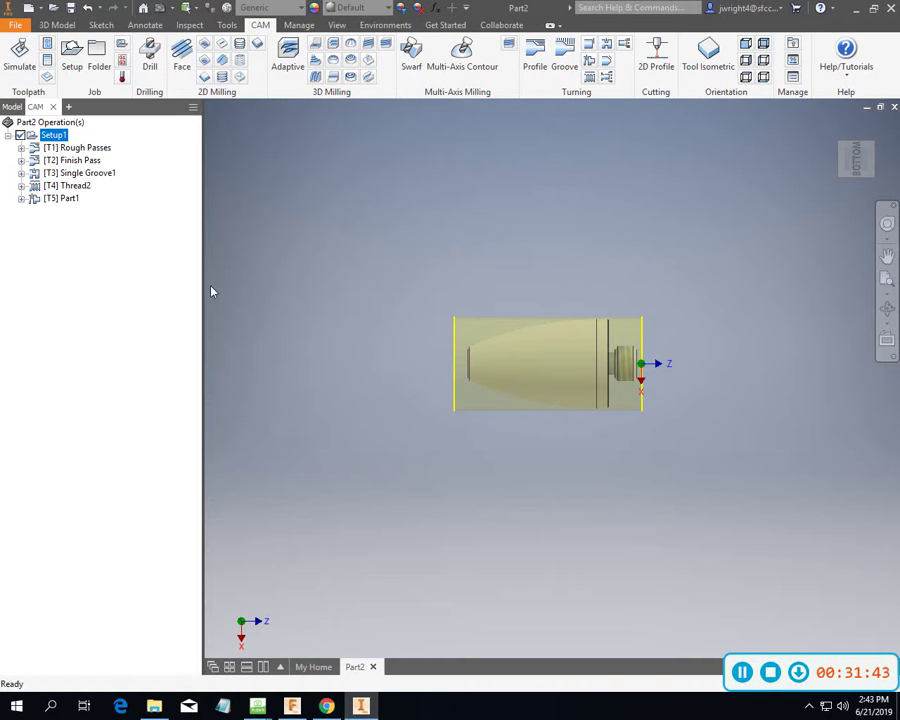
right_click(59, 138)
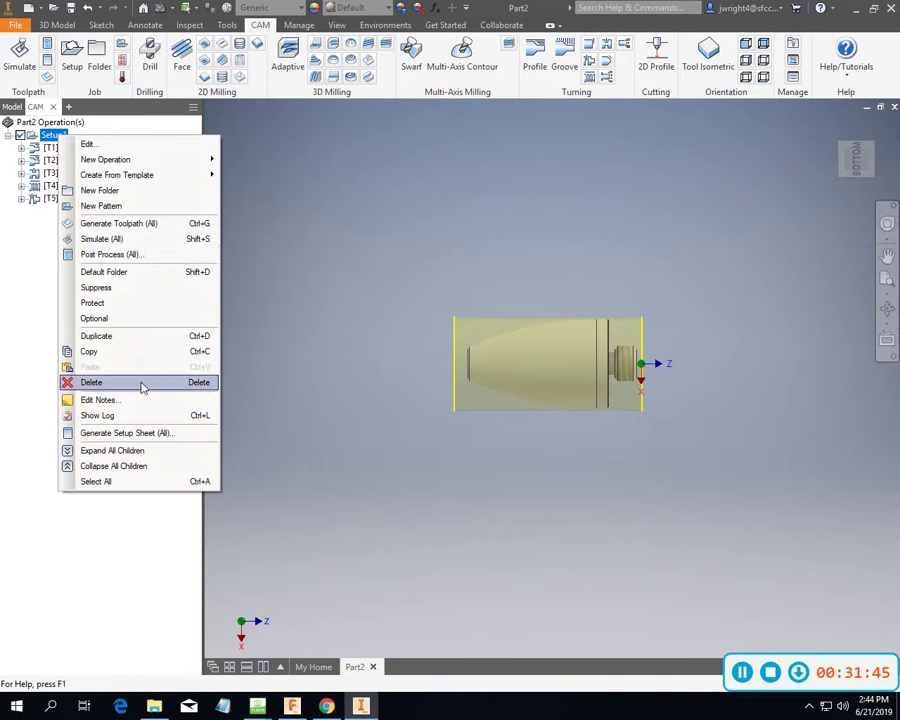
left_click(118, 223)
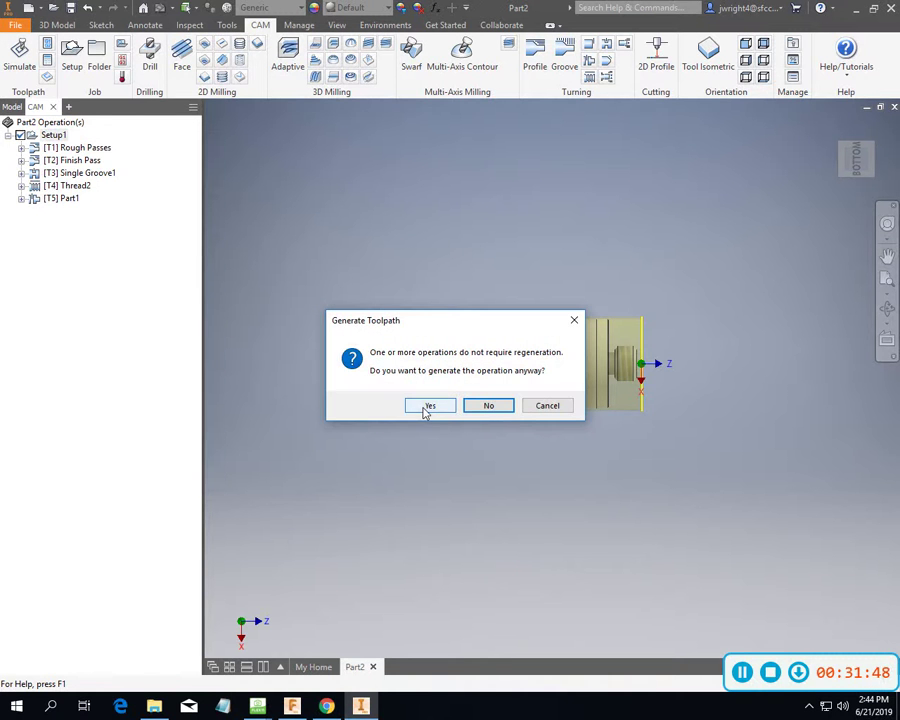
left_click(428, 407)
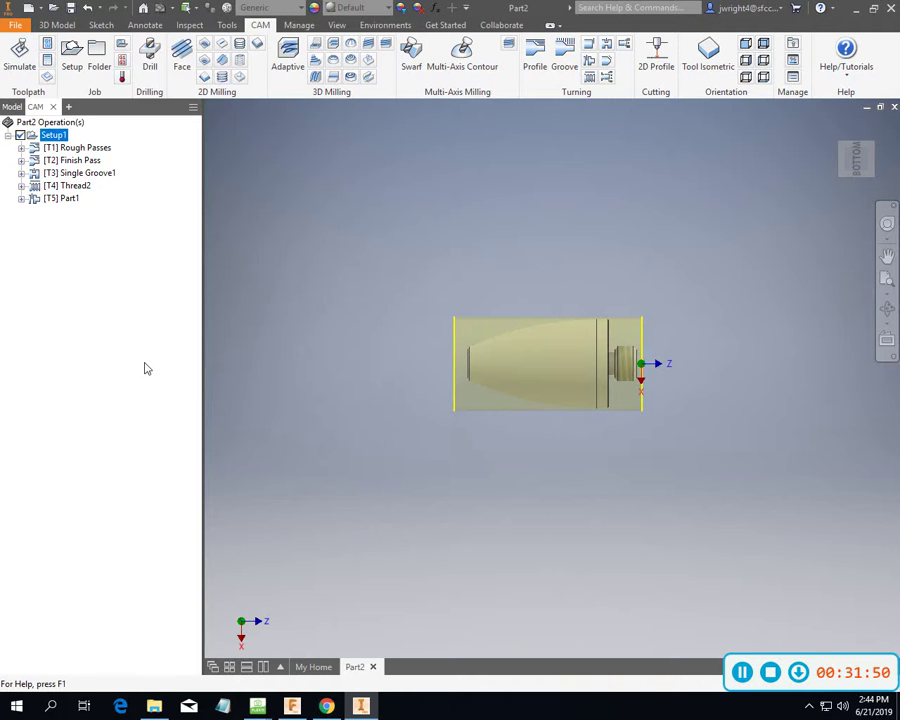
Check the regenerated toolpaths of the operations in Setup1, ending with the Part1 cut-off.
key("Down")
key("Down")
key("Down")
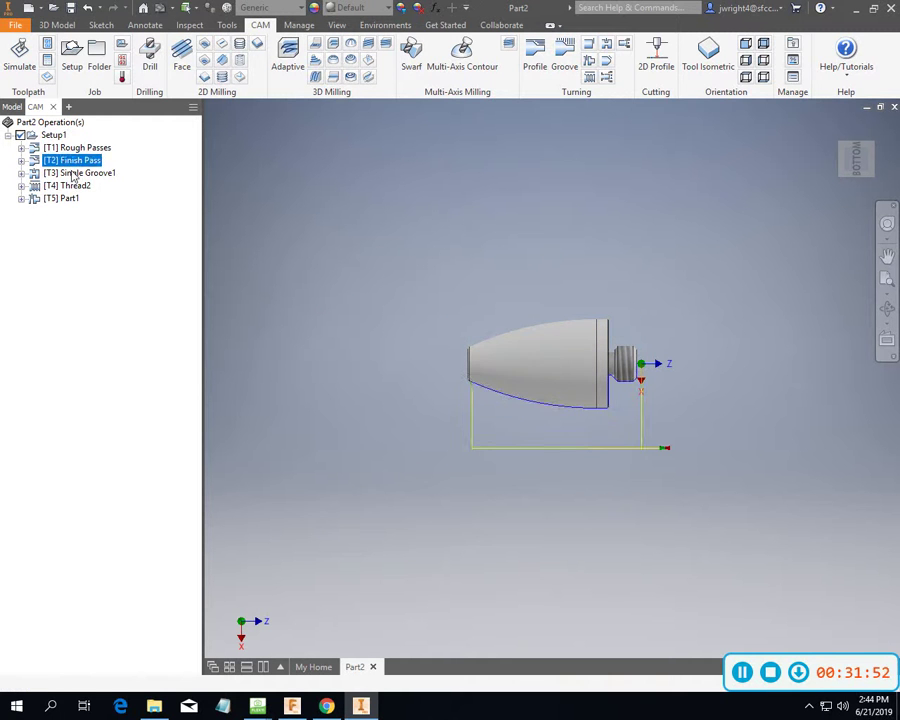
left_click(68, 200)
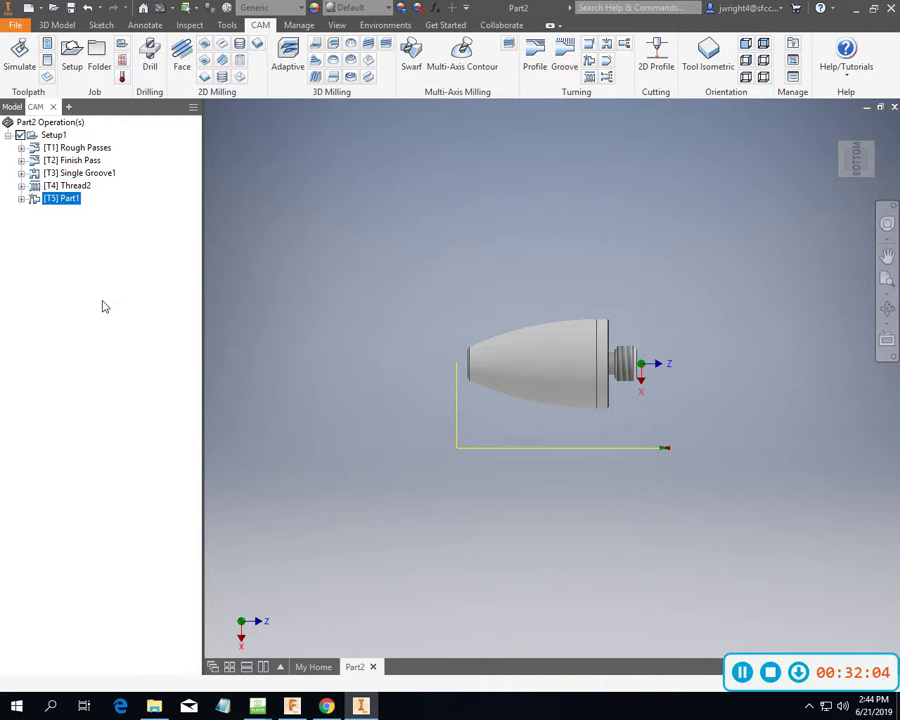
Change the Rough Passes operation's tool to #2, the VNMT right-hand tool, and accept the edited operation.
left_click(75, 148)
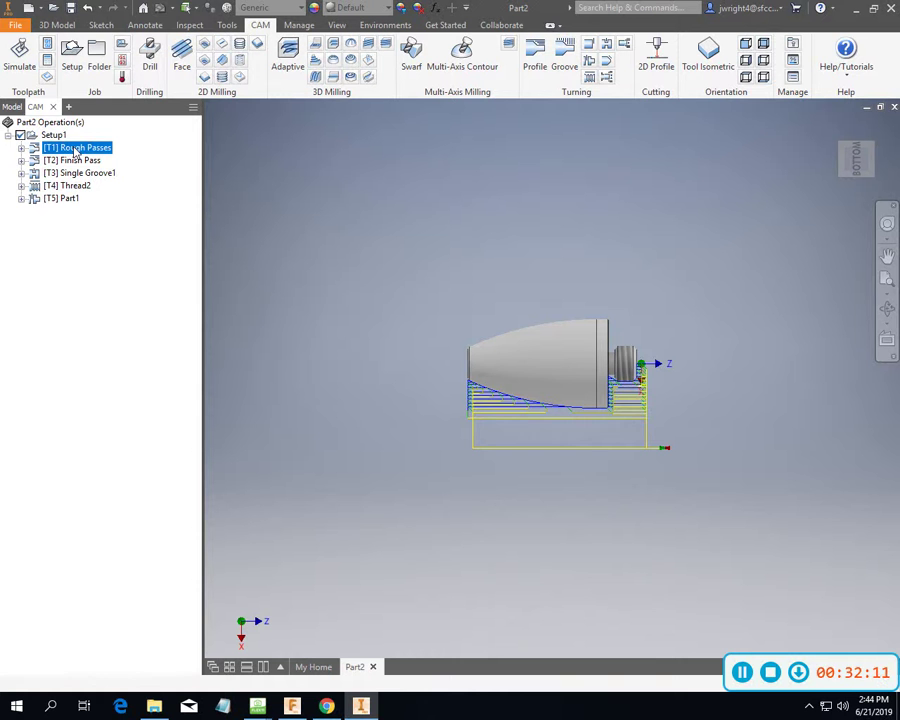
double_click(75, 150)
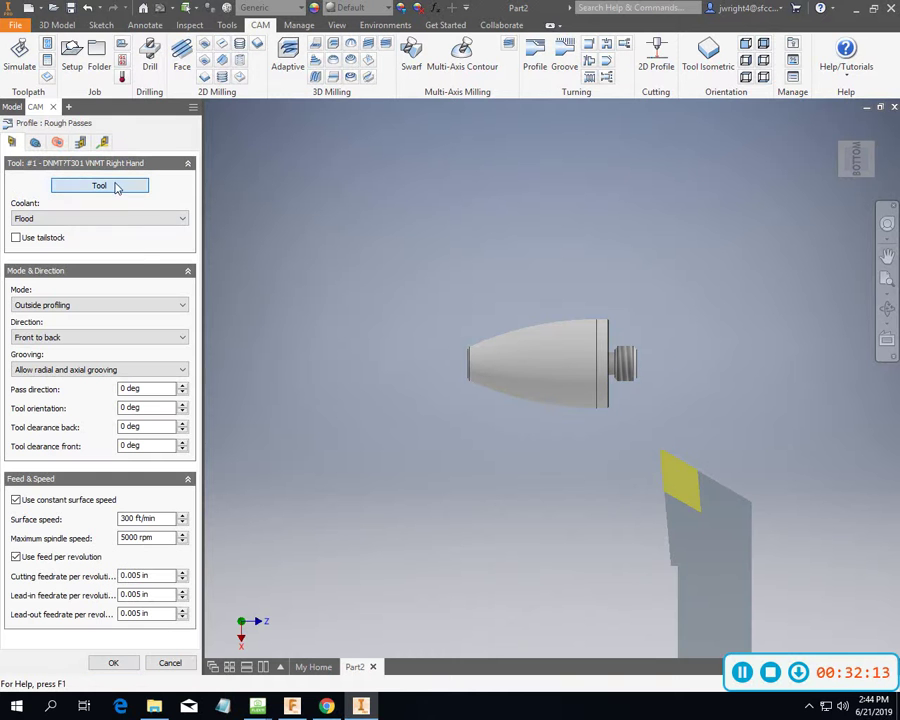
left_click(99, 186)
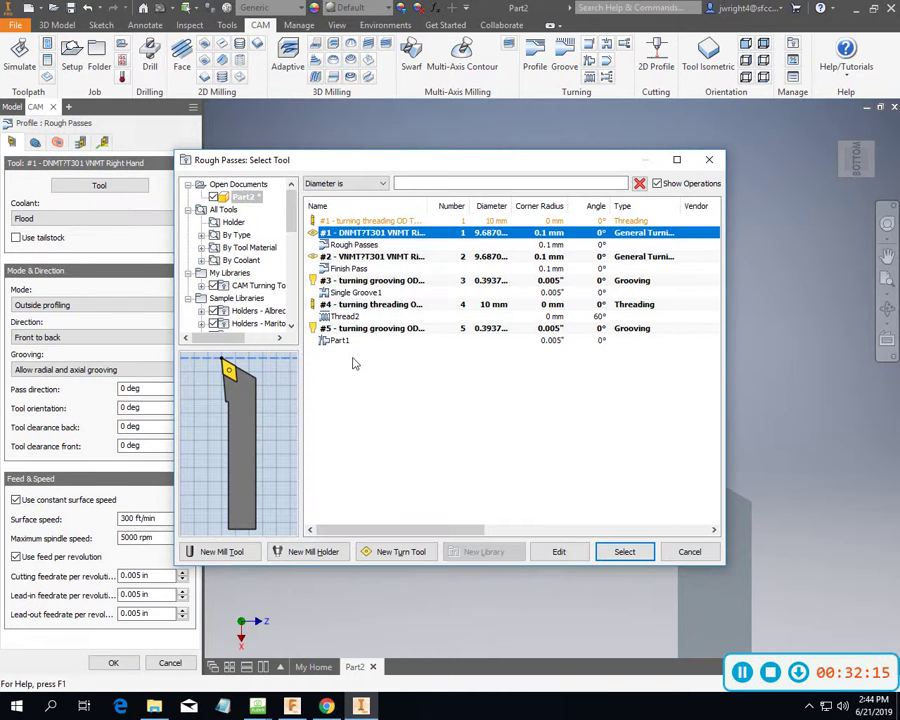
left_click(367, 257)
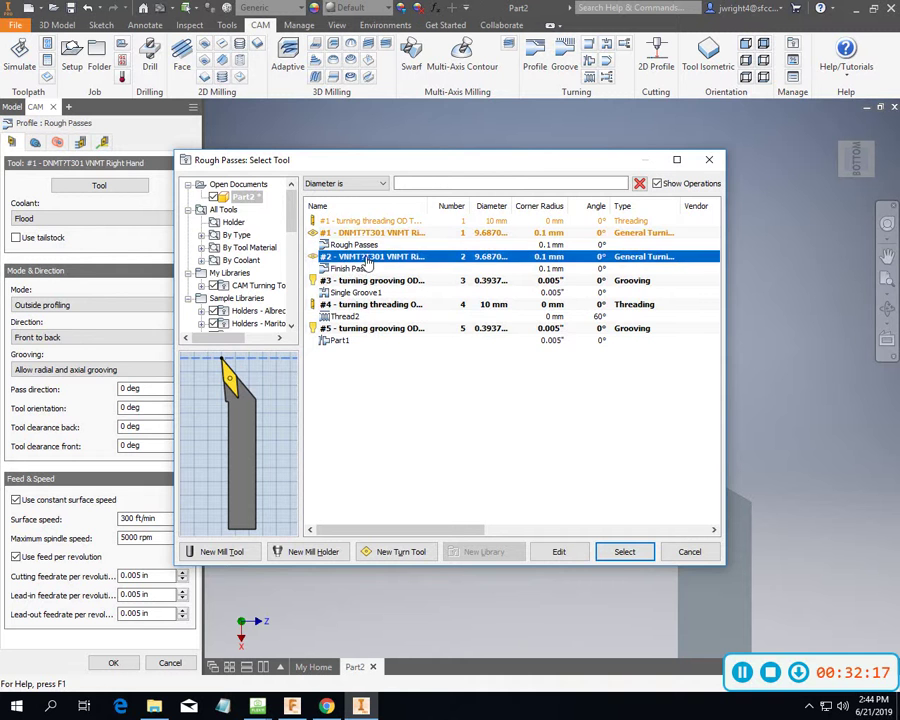
left_click(624, 551)
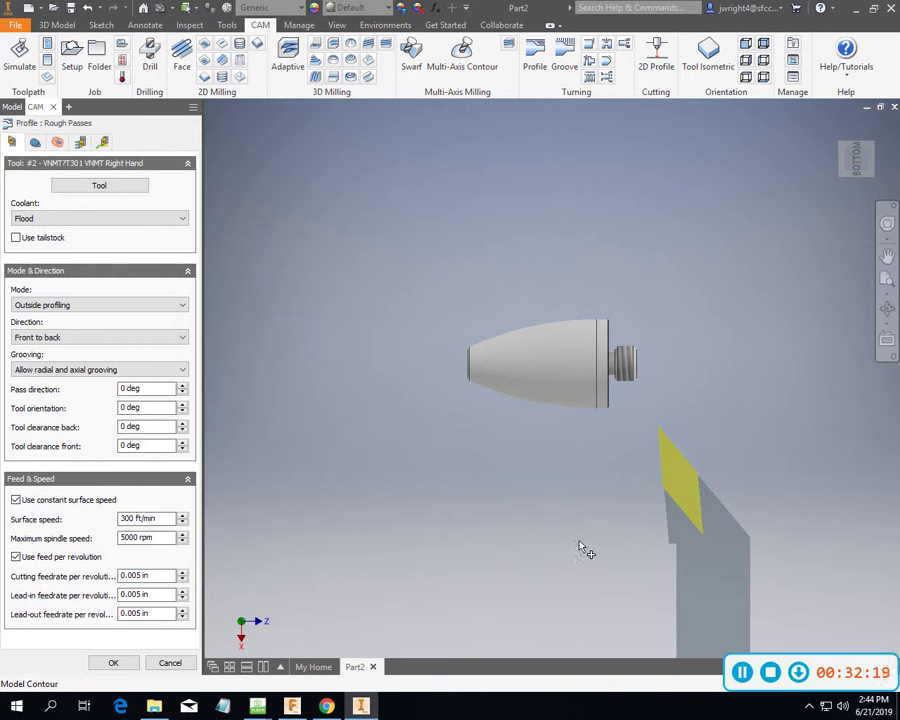
left_click(113, 663)
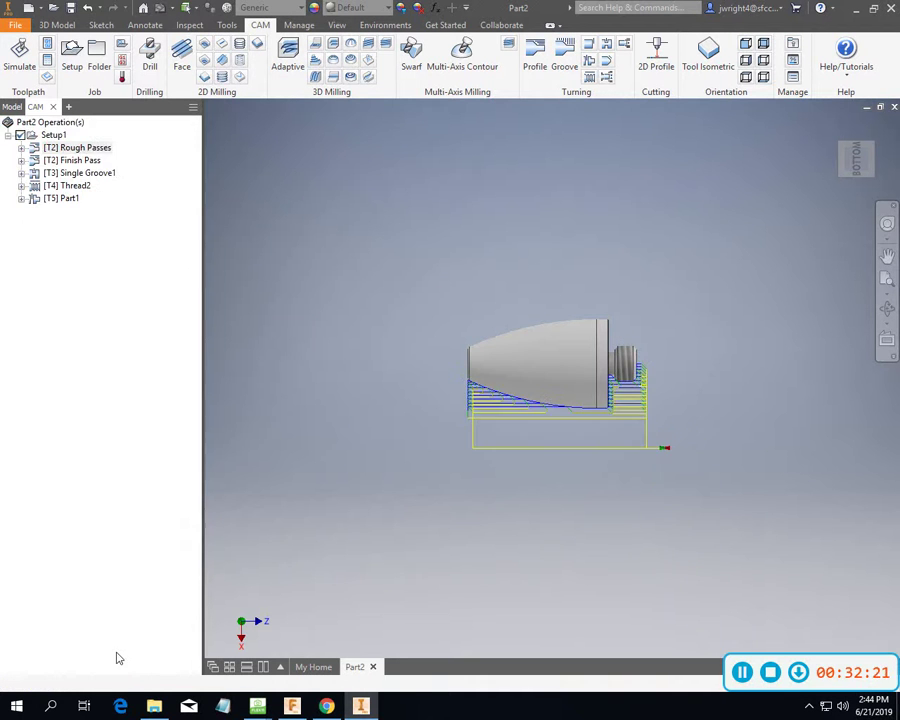
Check the Rough Passes, Thread2 and Part1 toolpaths and select Setup1.
left_click(76, 149)
left_click(70, 185)
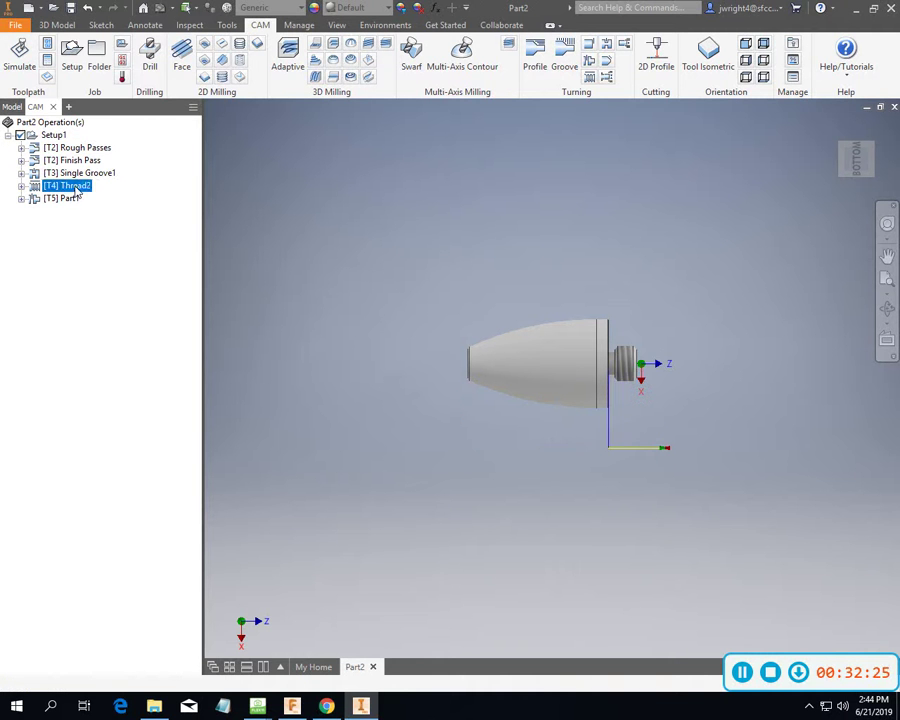
left_click(62, 199)
left_click(52, 135)
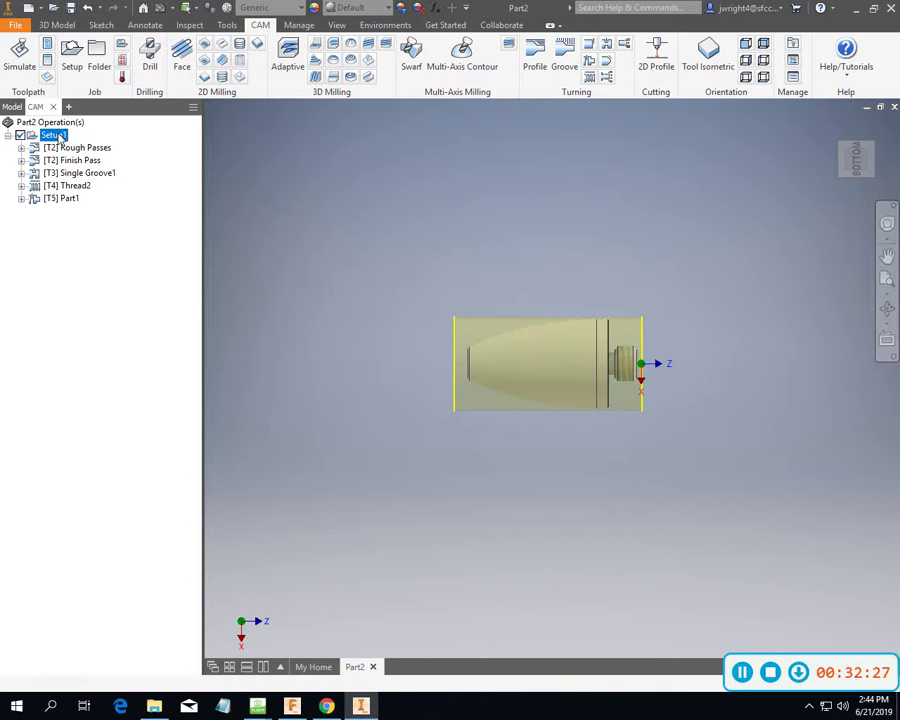
right_click(52, 135)
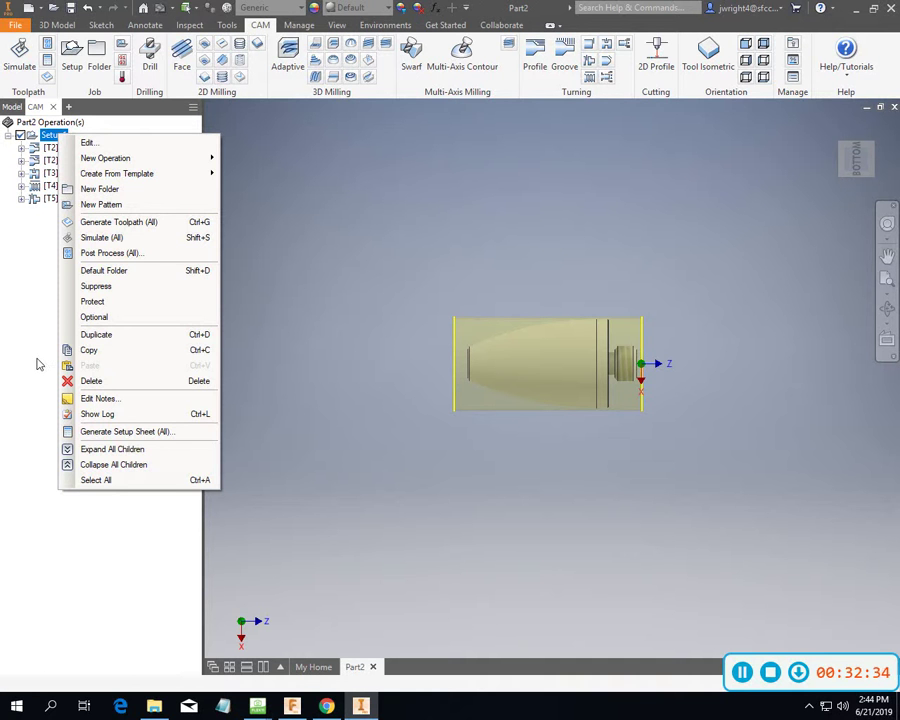
left_click(37, 363)
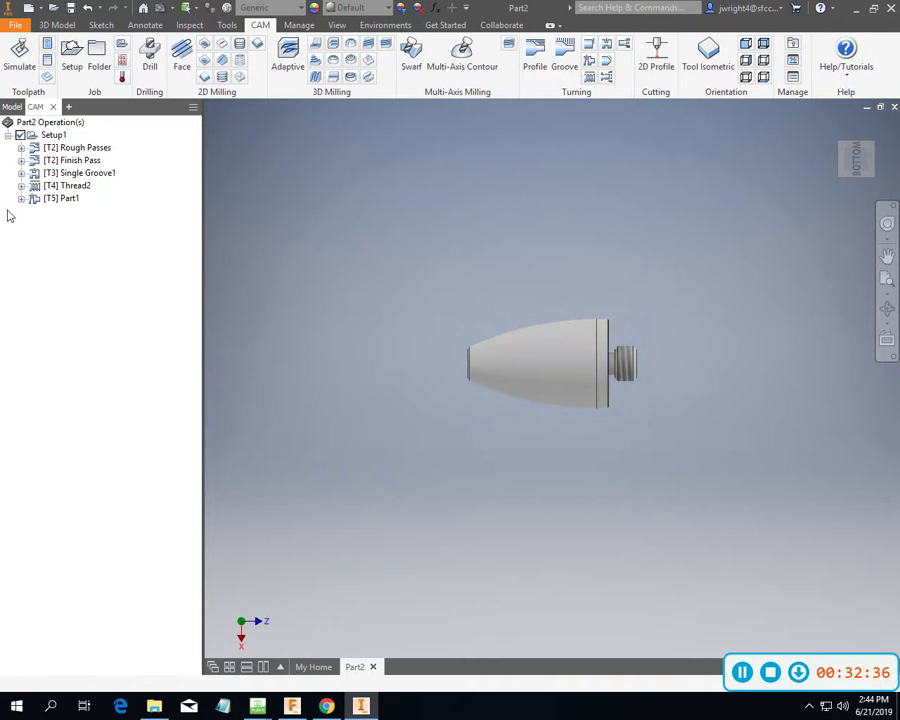
Renumber the Rough Passes operation's VNMT right-hand tool as 1 and accept the operation with it.
double_click(64, 152)
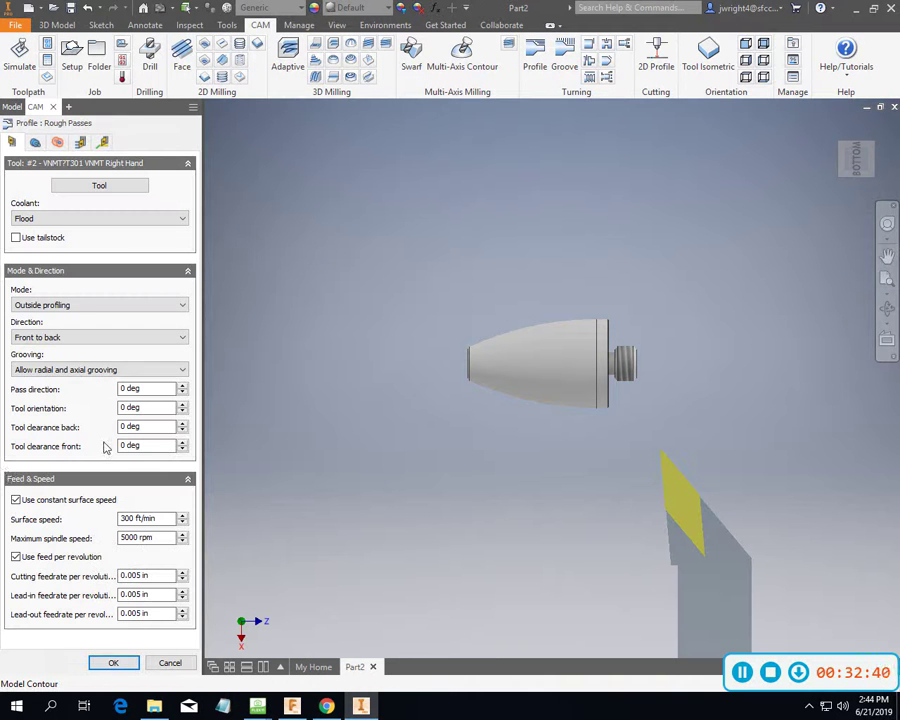
left_click(104, 187)
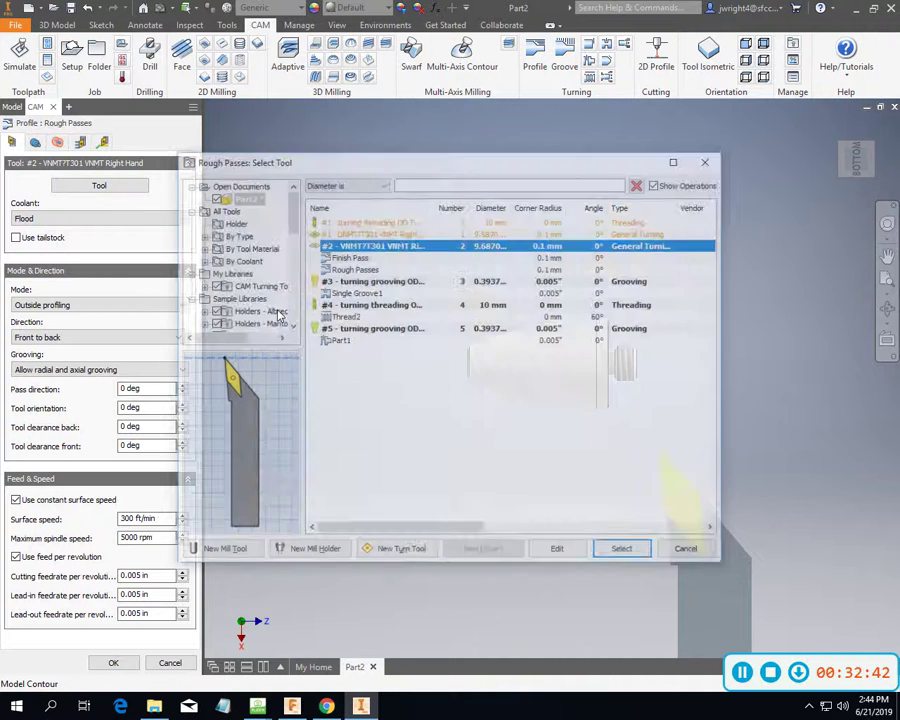
left_click(576, 556)
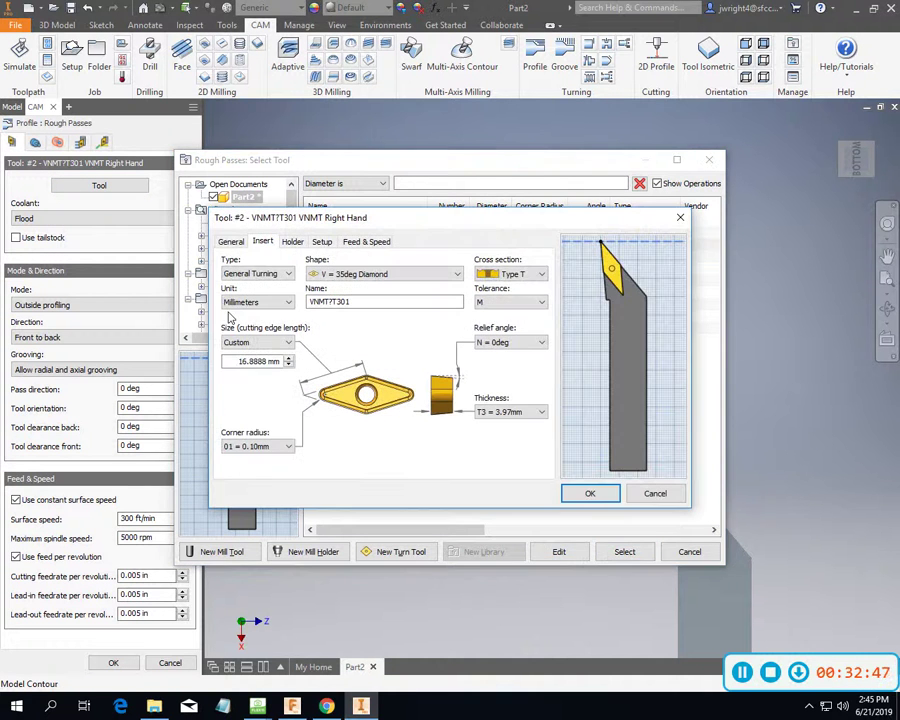
left_click(230, 242)
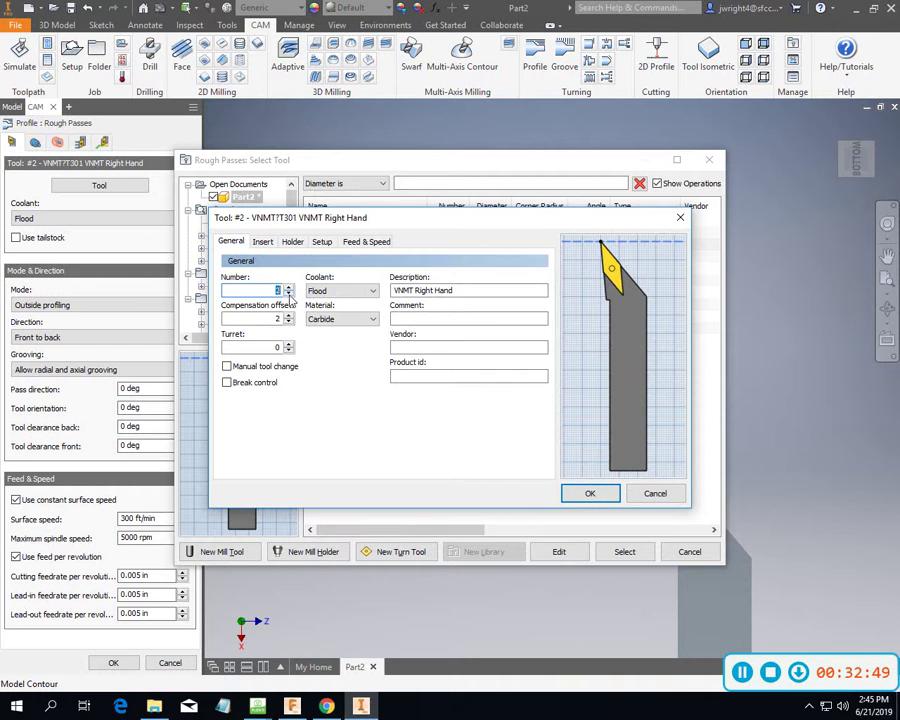
left_click(288, 294)
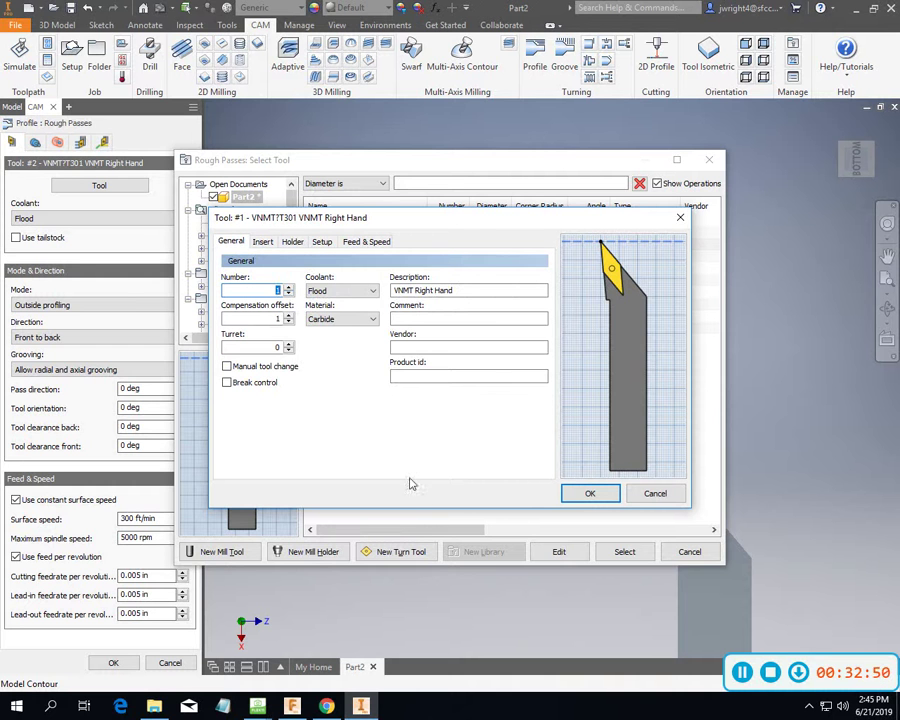
left_click(589, 494)
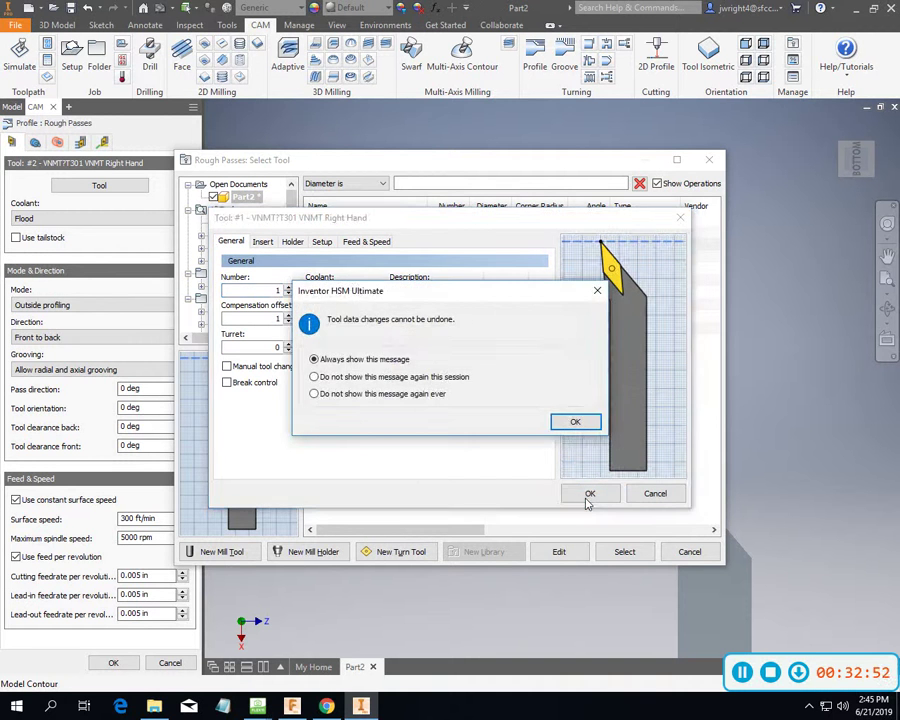
left_click(571, 421)
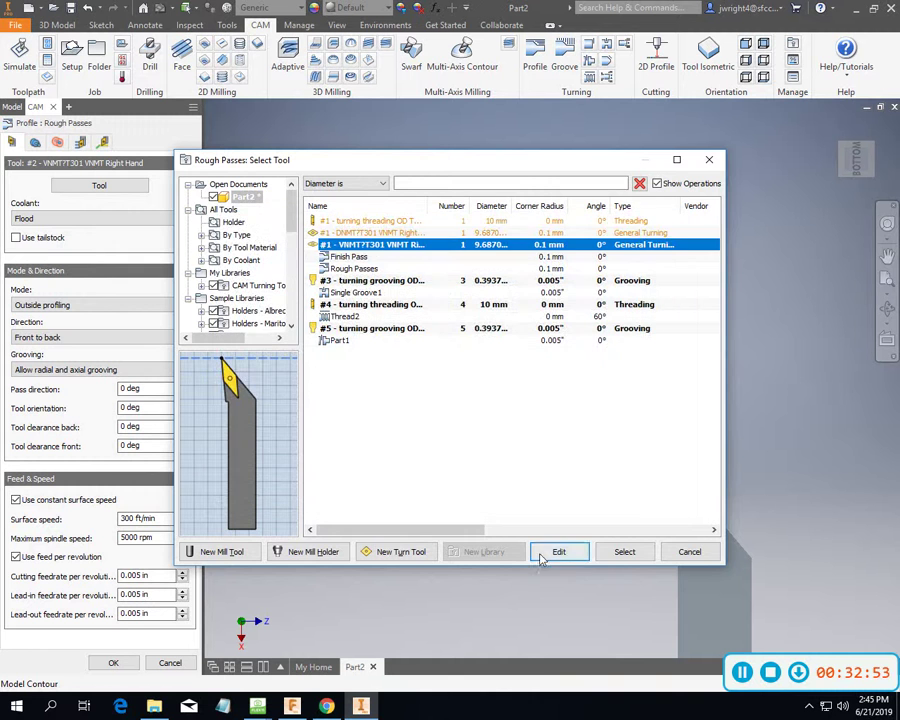
left_click(624, 551)
left_click(124, 661)
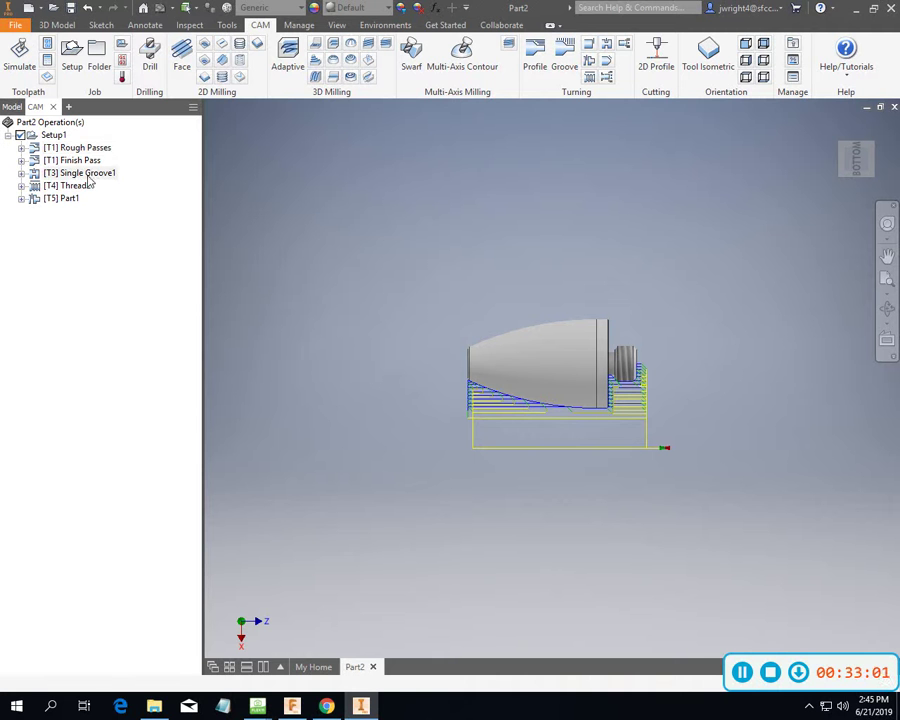
Renumber the Single Groove1 operation's OD grooving tool as 2 and accept the operation with it.
double_click(88, 175)
left_click(95, 185)
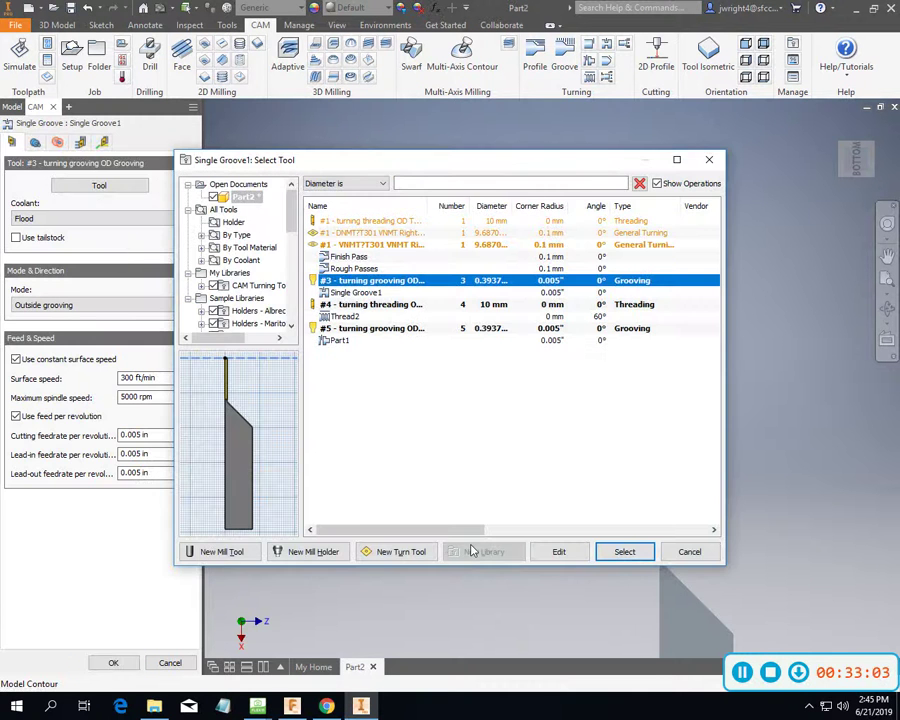
left_click(560, 552)
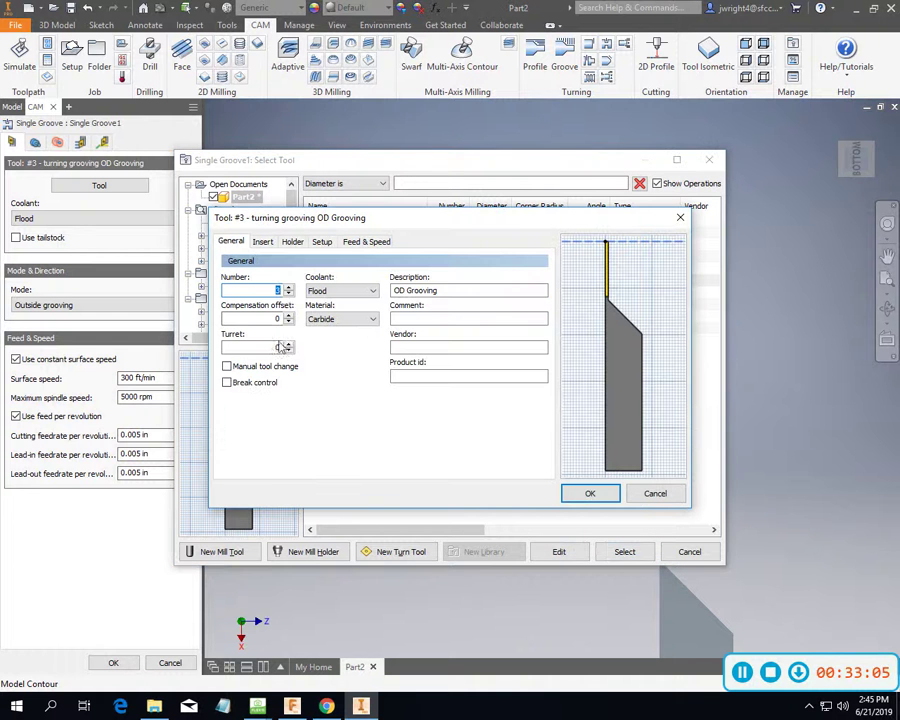
left_click(597, 493)
left_click(574, 423)
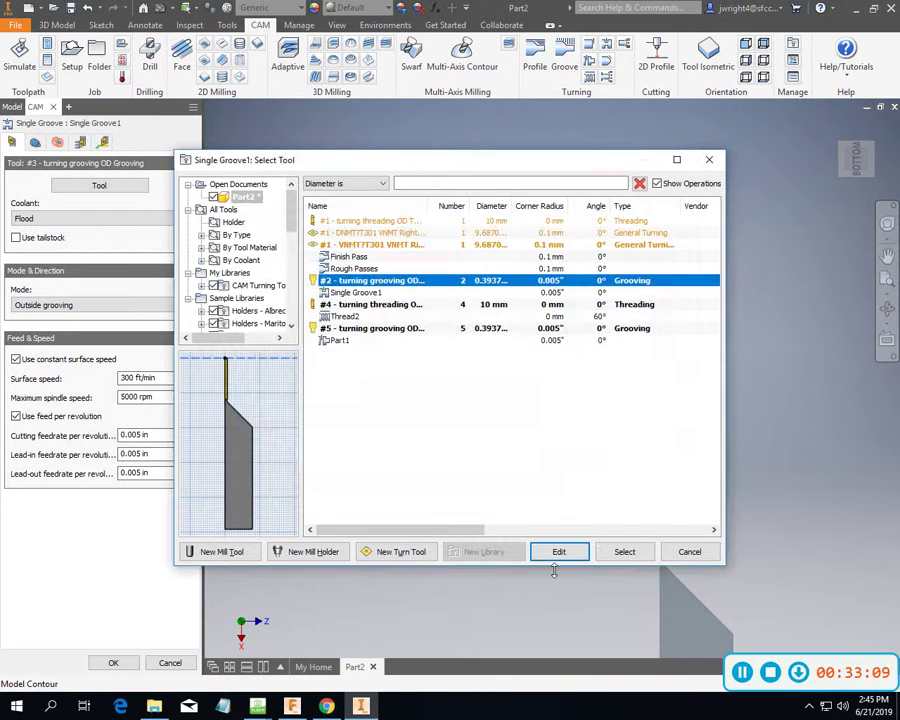
left_click(622, 551)
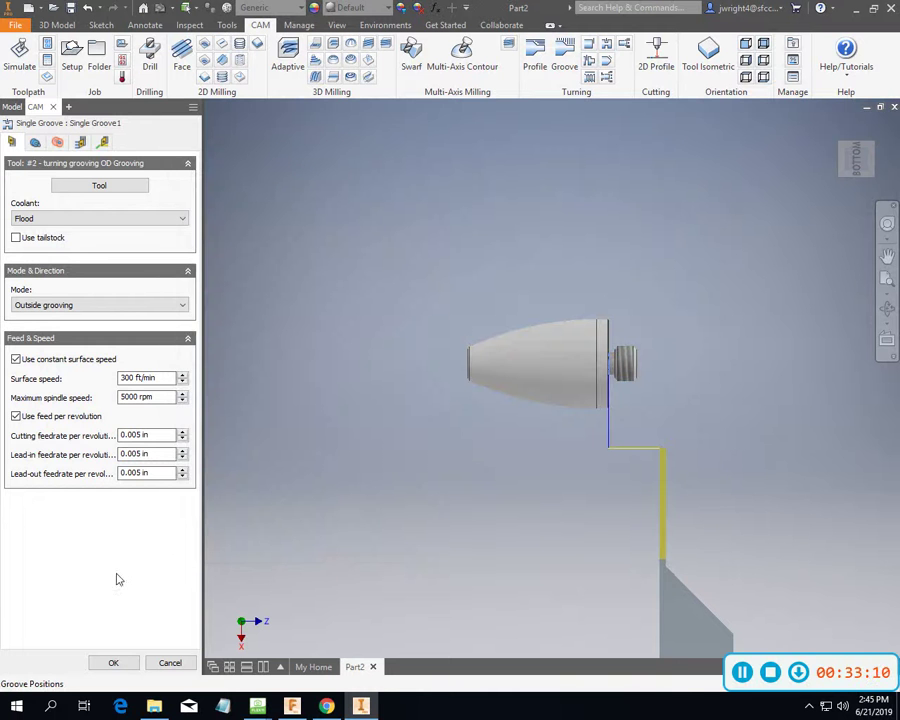
left_click(113, 662)
Renumber the Thread2 operation's OD threading tool as 3, overriding the operation's feeds and speeds with the tool's, and accept the operation.
double_click(72, 187)
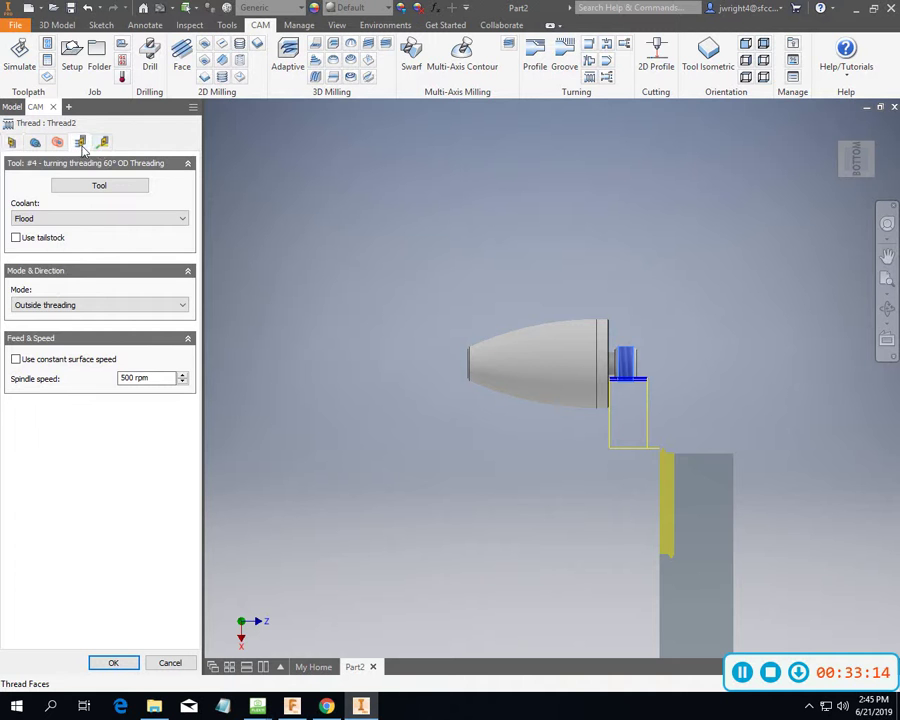
left_click(80, 142)
left_click(12, 142)
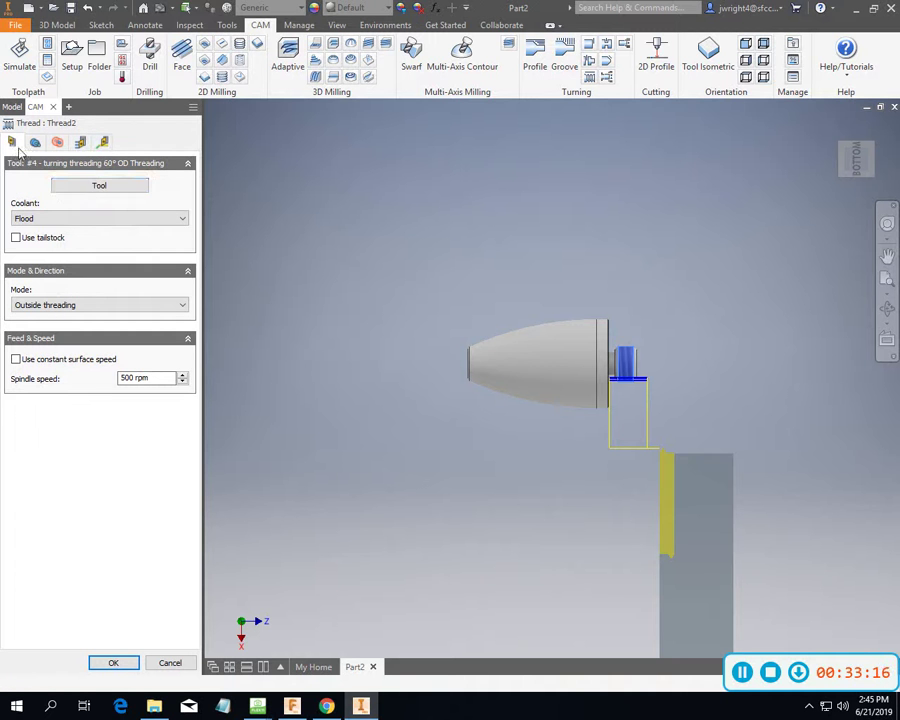
left_click(95, 185)
left_click(575, 552)
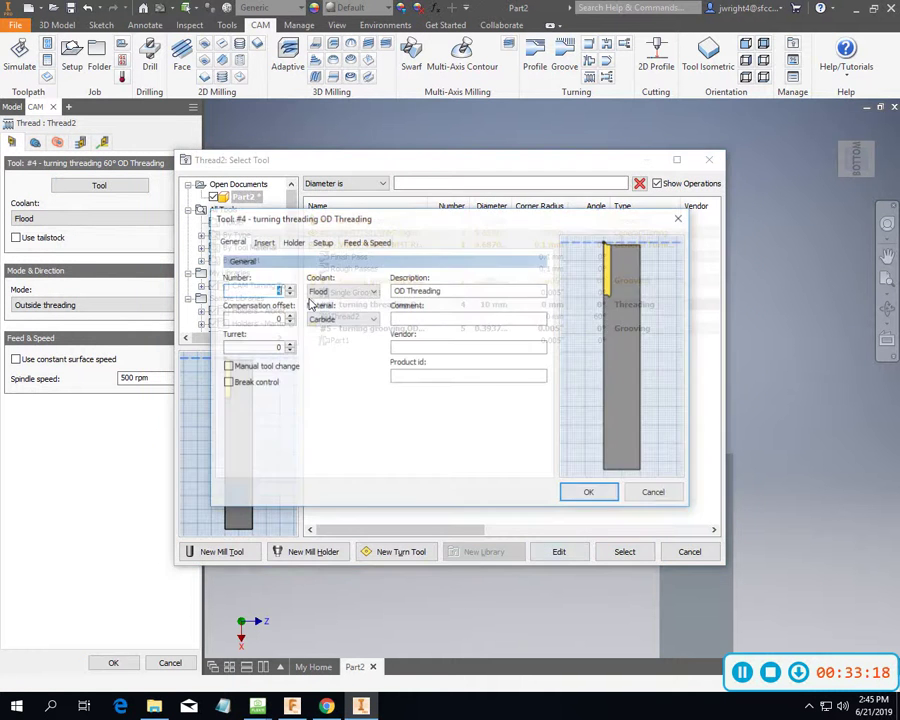
left_click(288, 294)
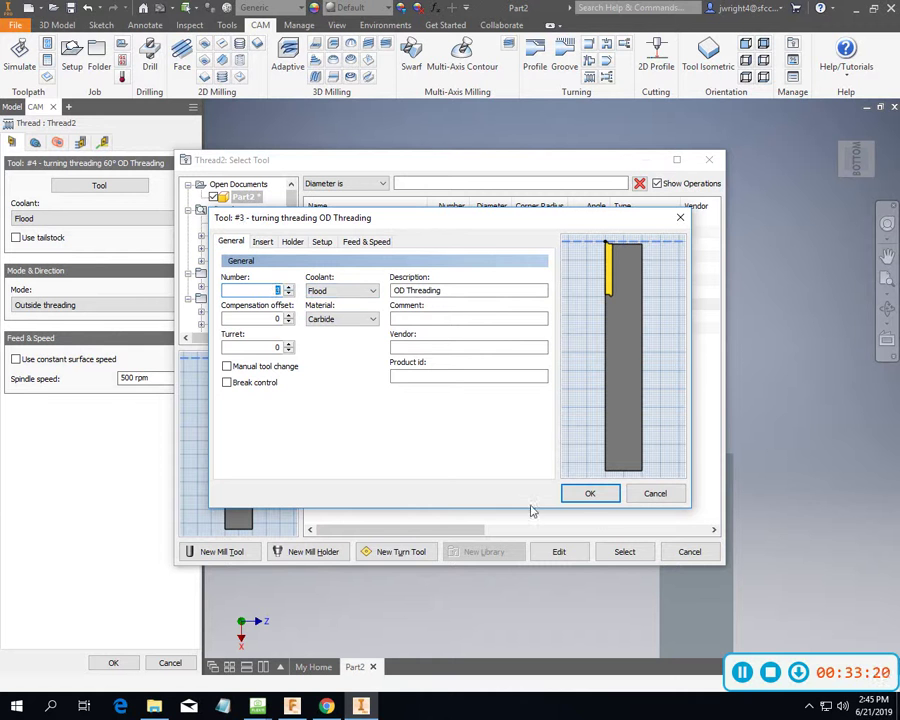
left_click(594, 496)
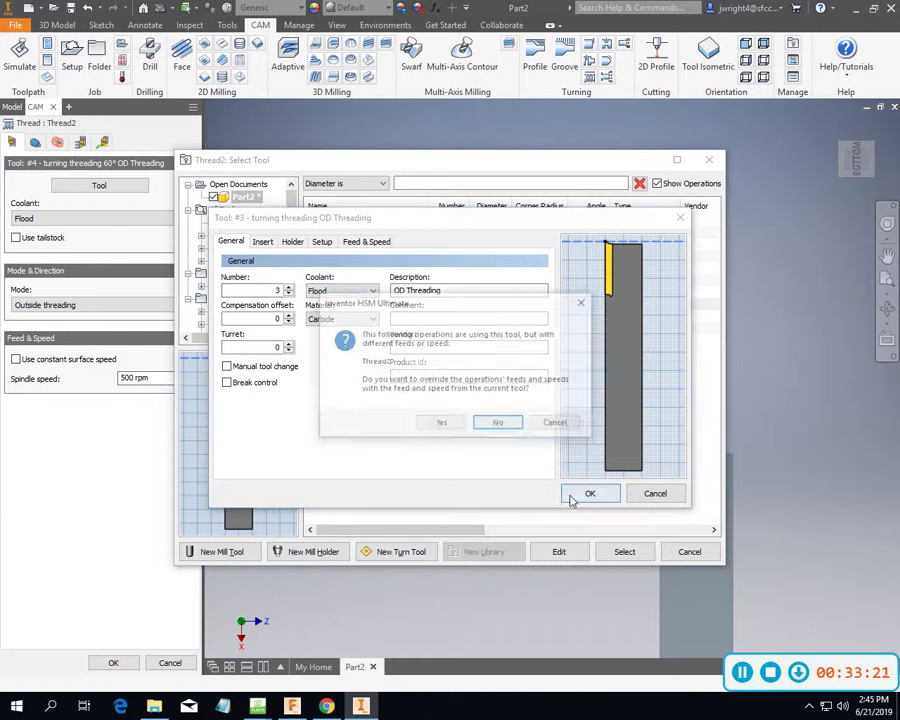
left_click(442, 421)
key("Return")
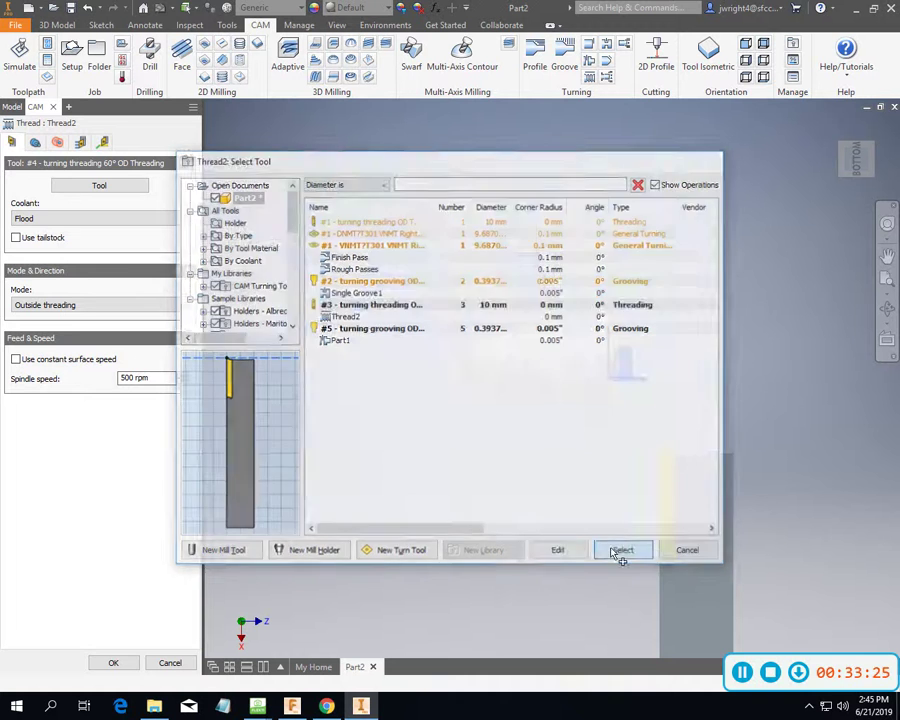
left_click(622, 549)
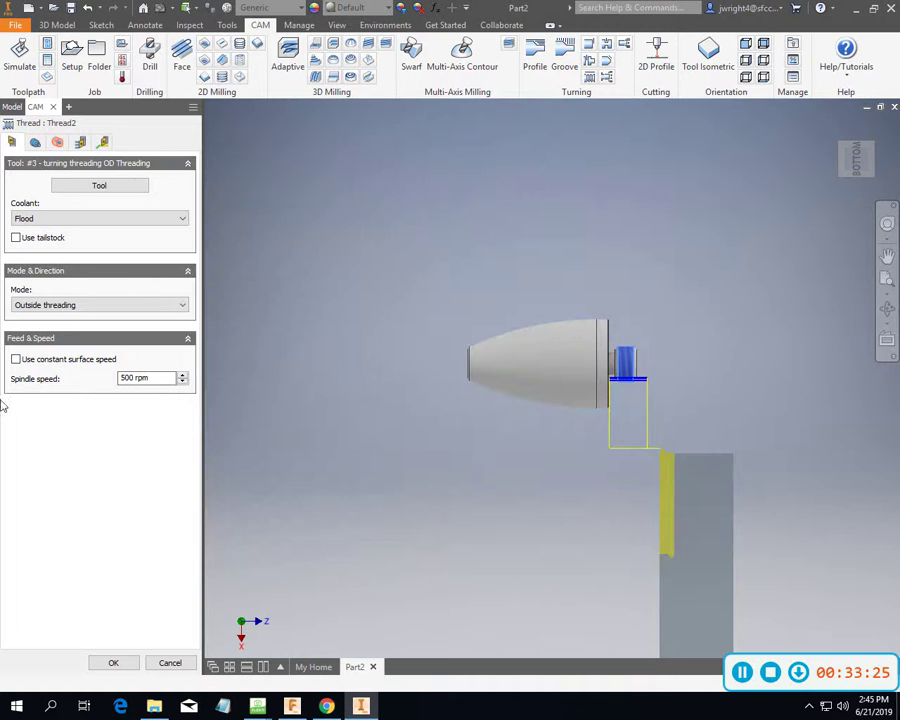
left_click(113, 662)
Renumber the Part1 cut-off operation's OD grooving tool as 4 and accept the operation with it.
double_click(64, 199)
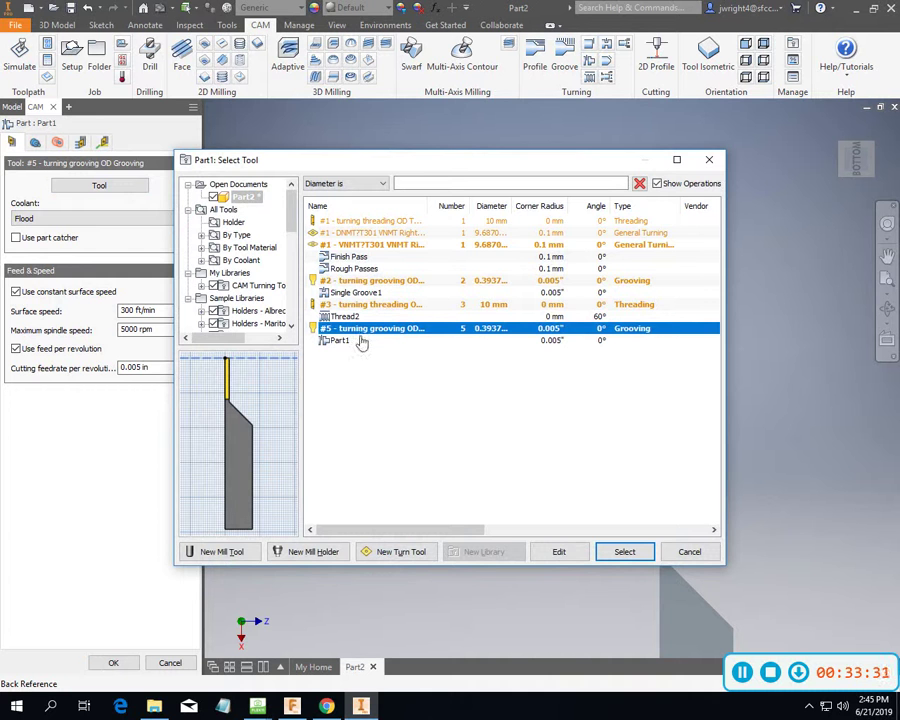
left_click(584, 552)
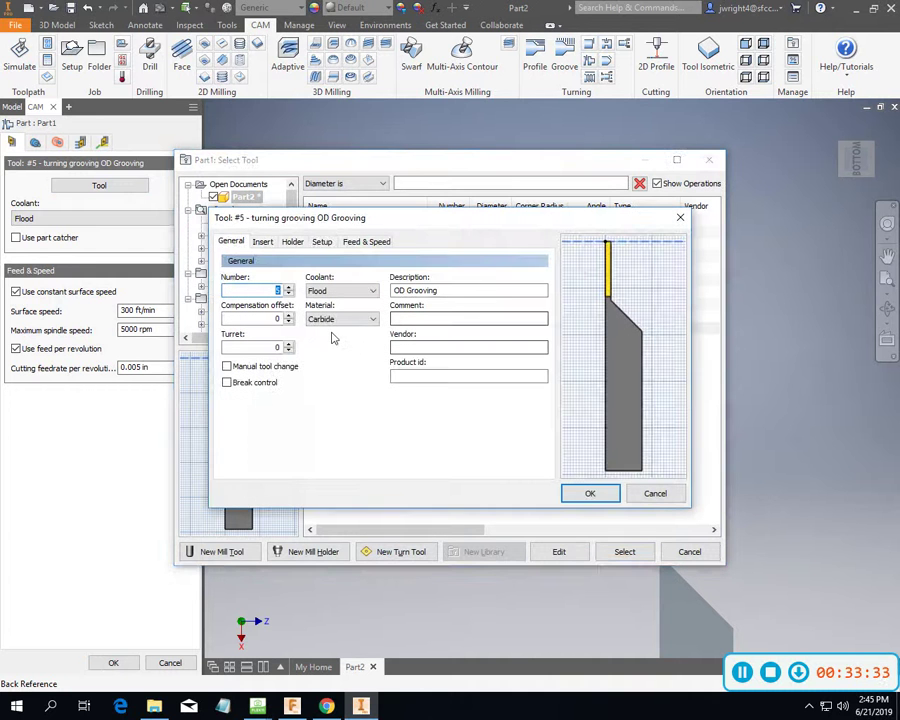
left_click(288, 288)
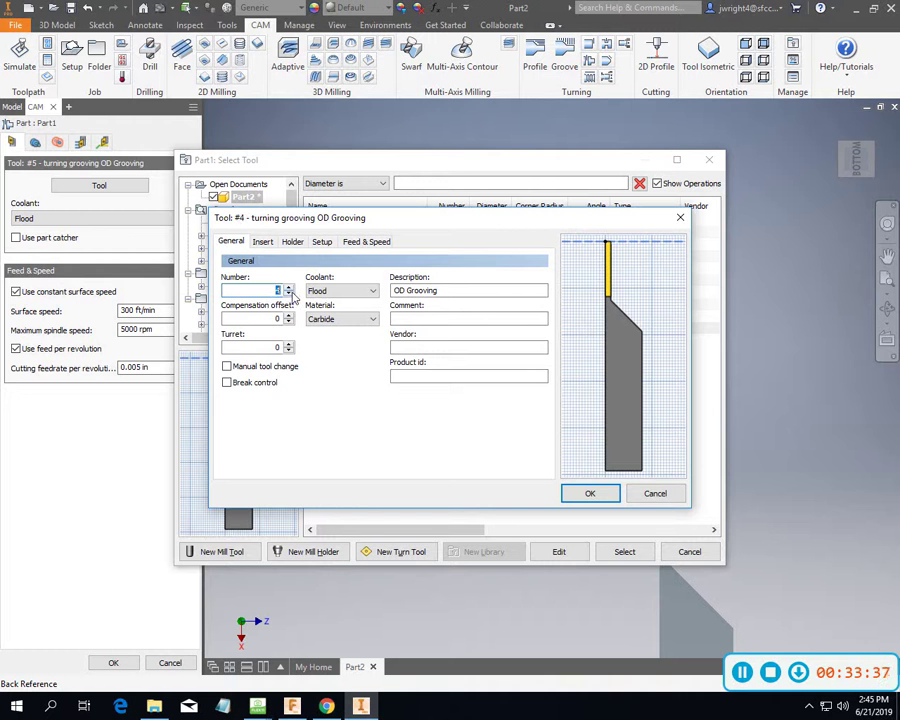
left_click(588, 494)
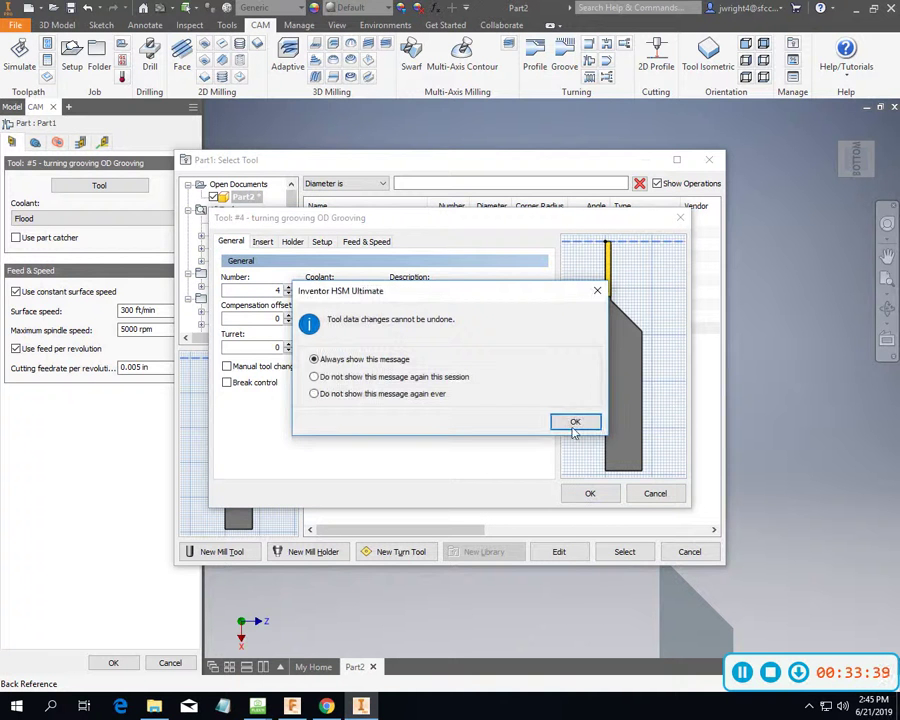
left_click(575, 424)
left_click(622, 552)
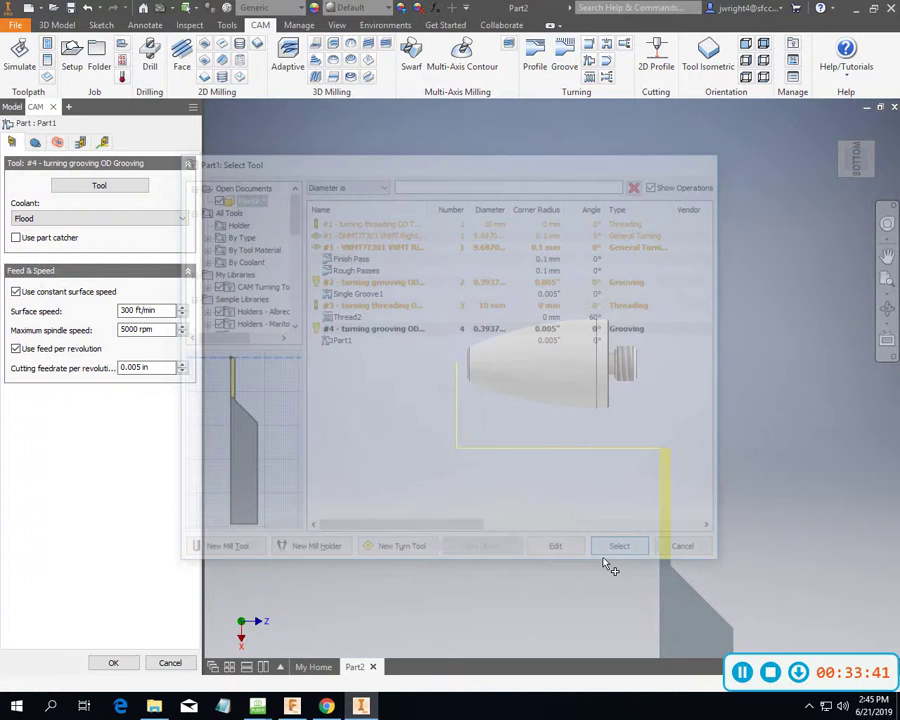
left_click(113, 662)
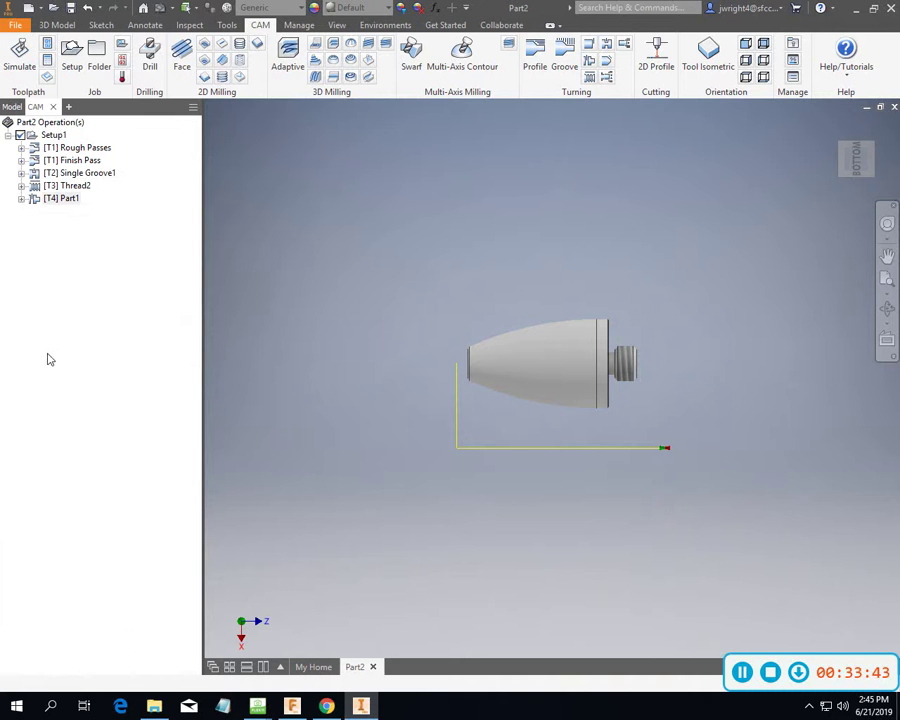
Simulate all of Setup1's operations through to the cut-off and close the simulation.
left_click(54, 135)
left_click(19, 55)
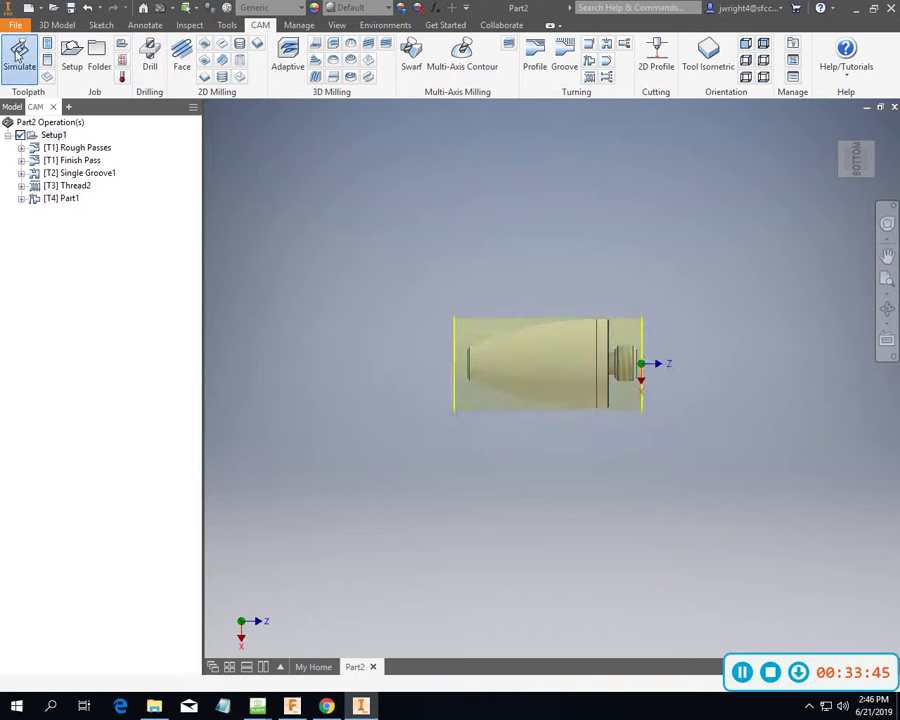
left_click(550, 604)
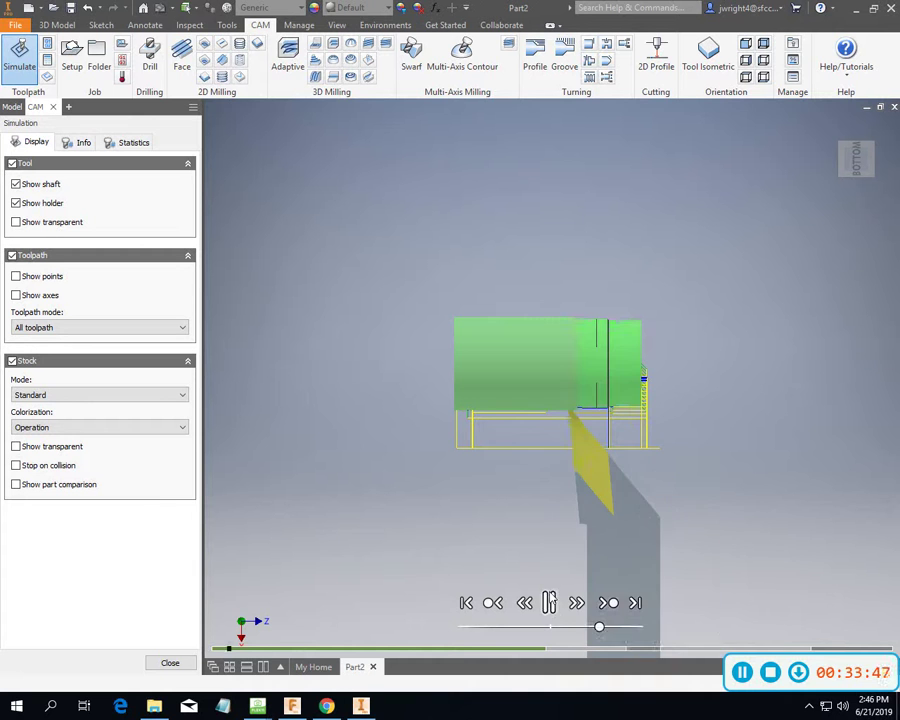
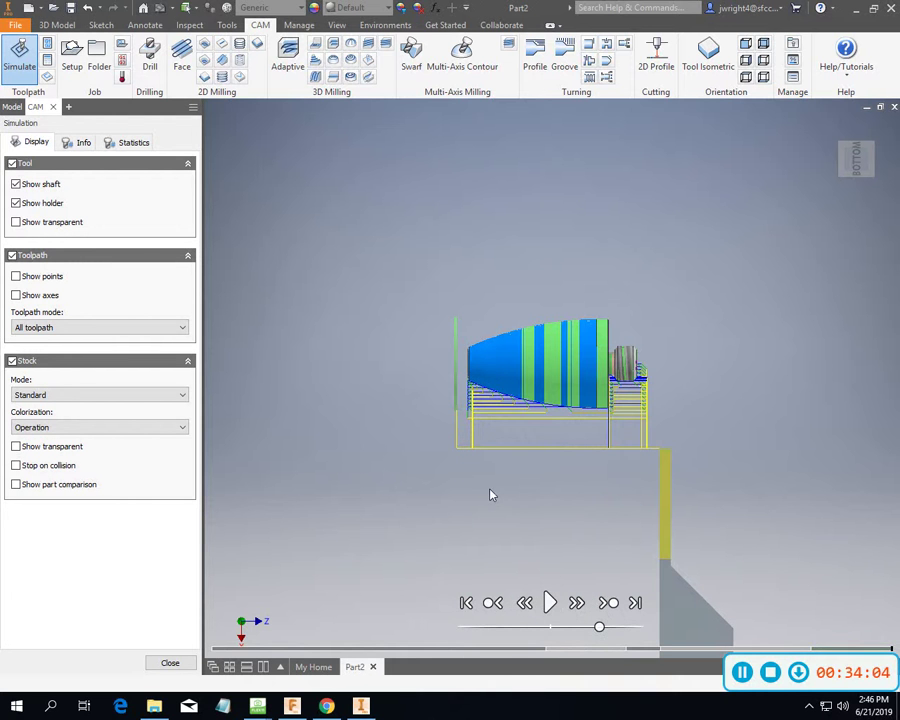
left_click(172, 663)
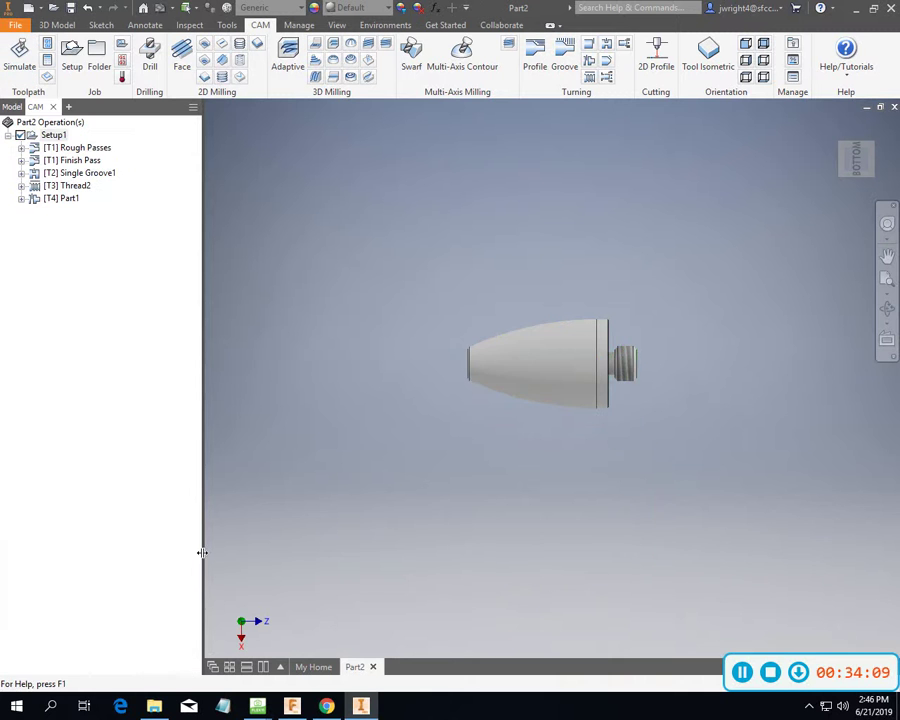
left_click(52, 135)
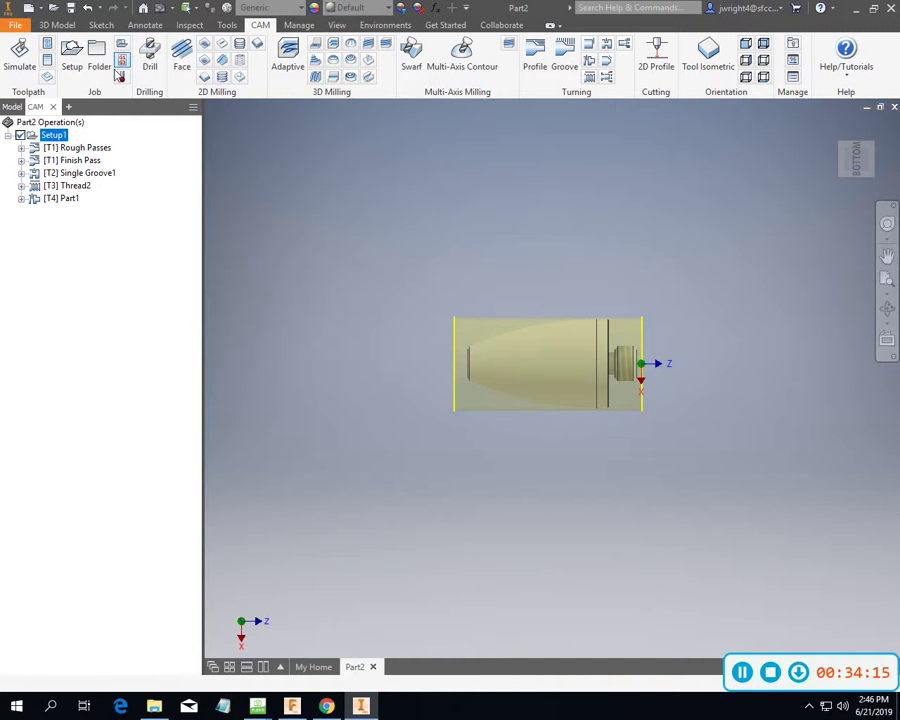
right_click(90, 236)
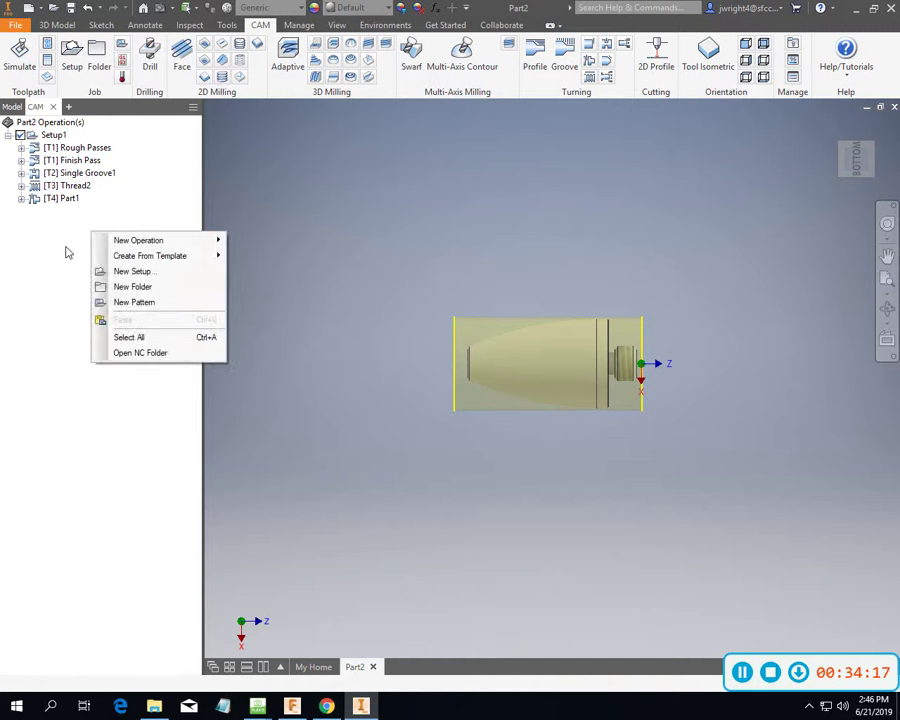
left_click(67, 251)
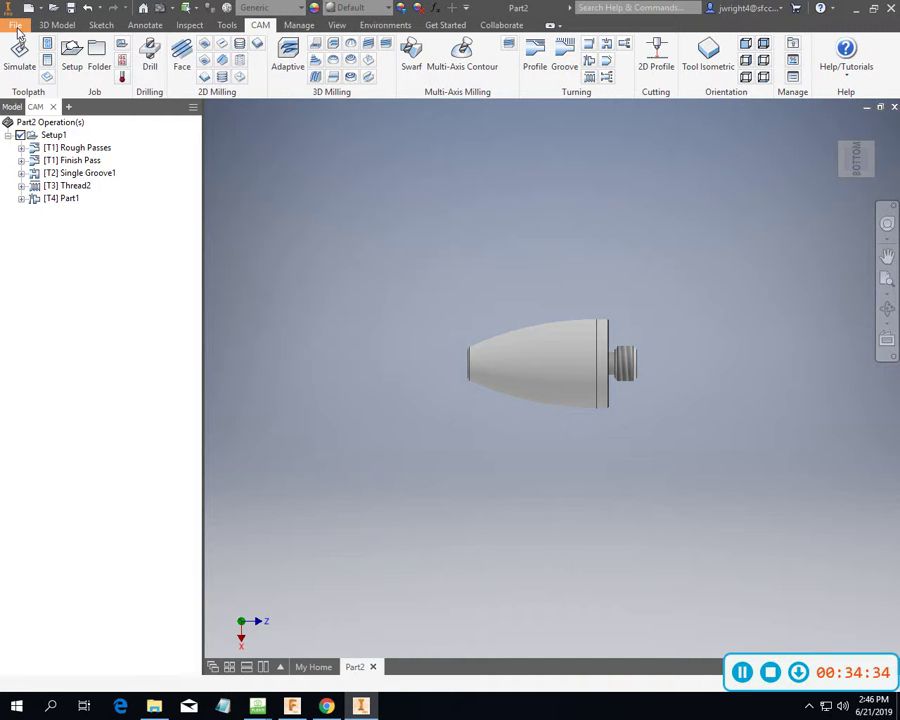
Rename the part at the root of the model tree as 84L.
left_click(12, 106)
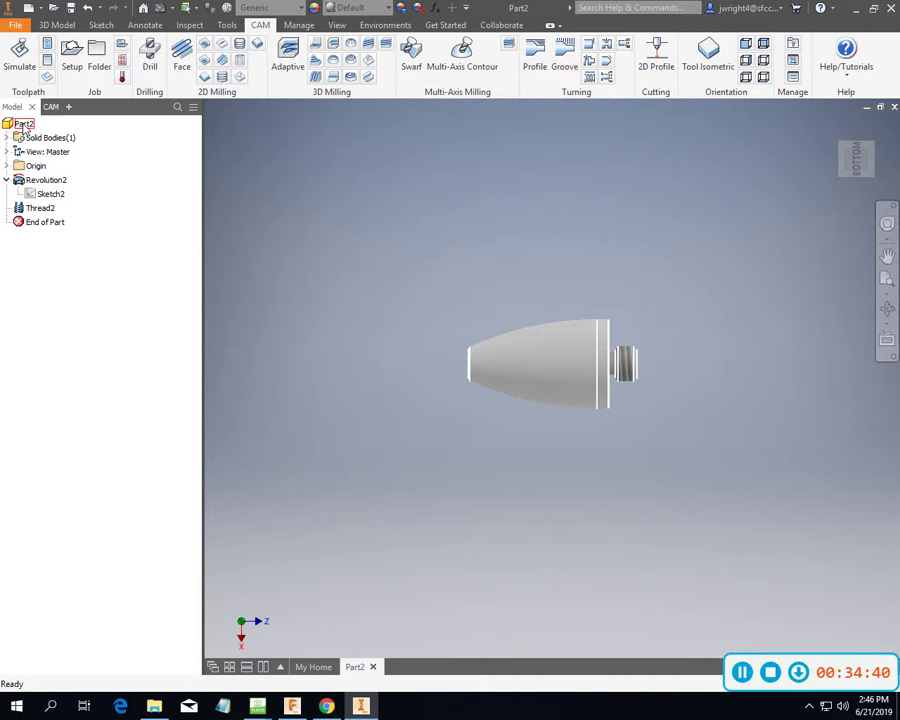
left_click(24, 124)
left_click(26, 127)
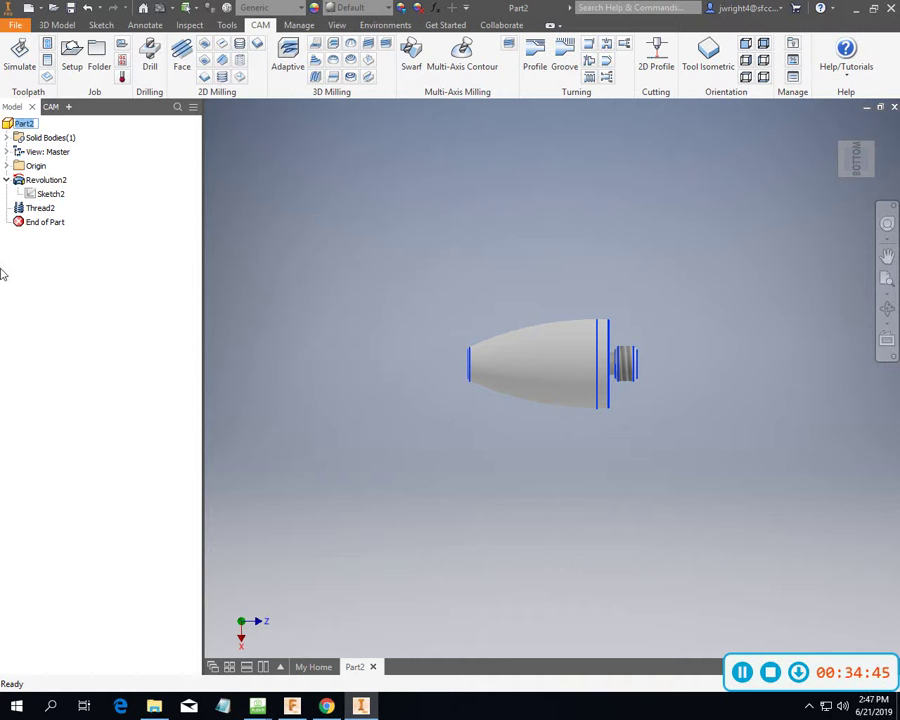
type("84L")
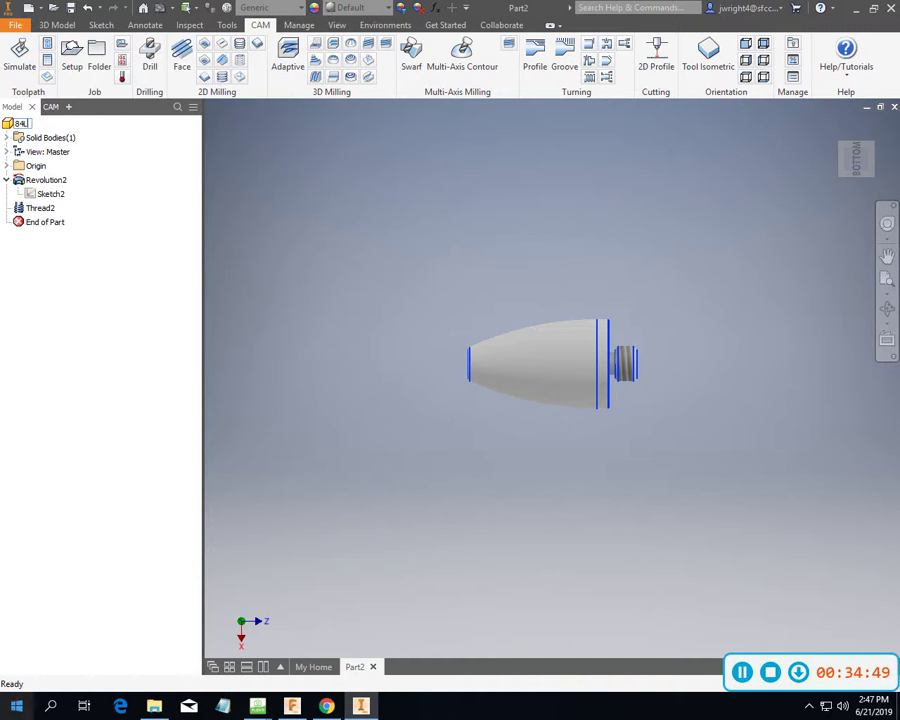
left_click(57, 256)
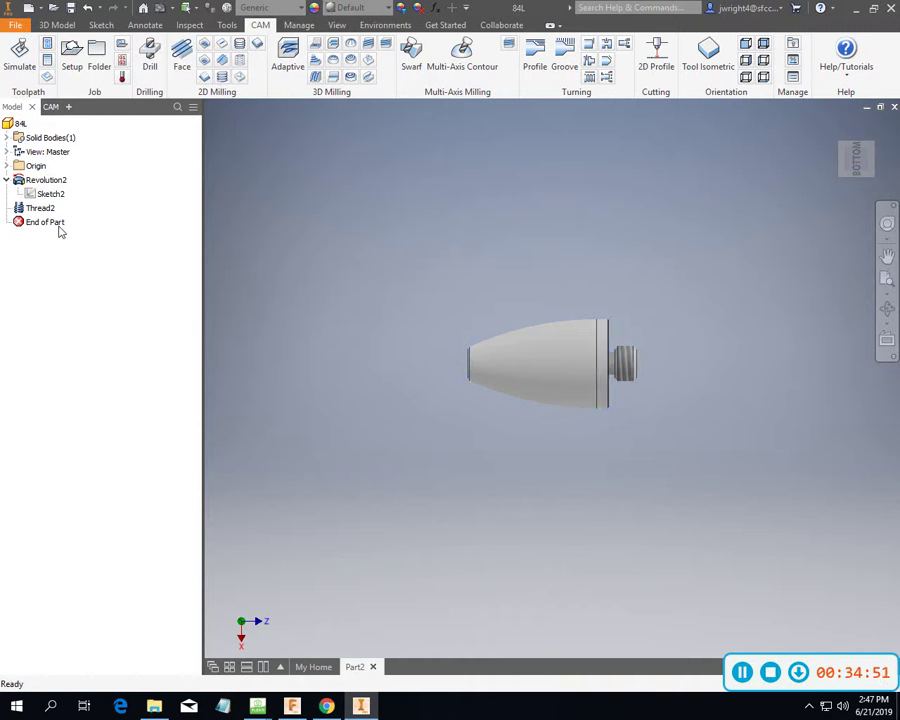
Rename the Revolution2 feature as Revolution and its Sketch2 as Sketch in the model tree.
left_click(45, 182)
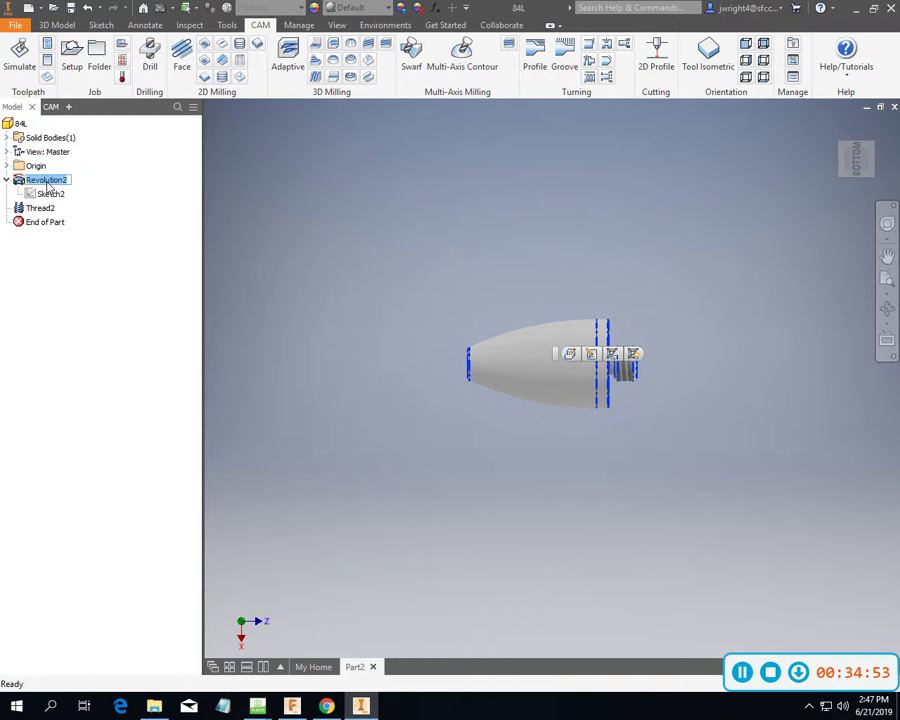
key("Right")
key("BackSpace")
left_click(48, 194)
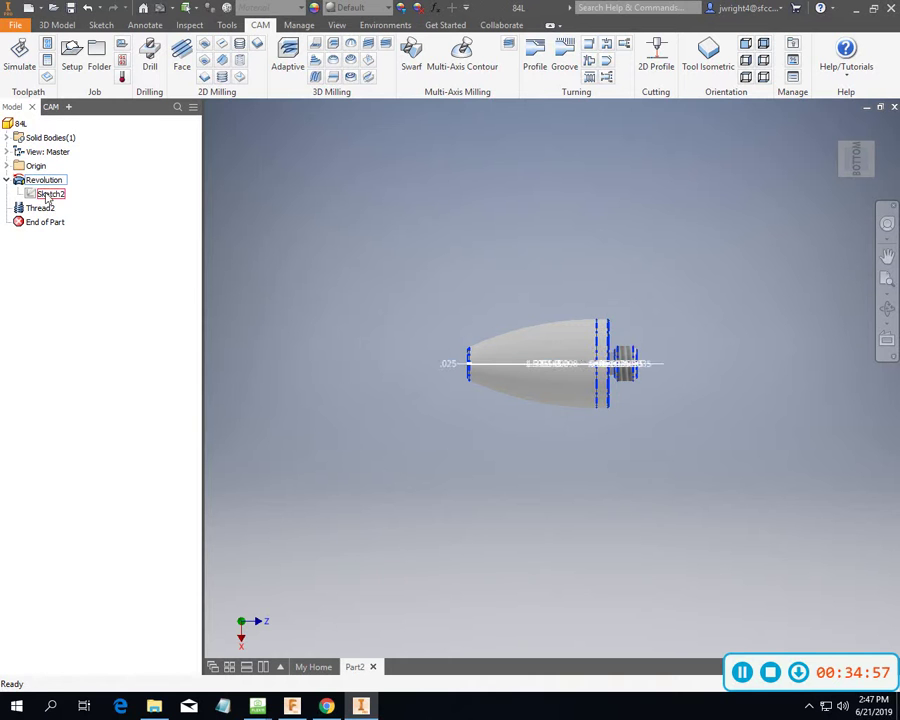
left_click(48, 195)
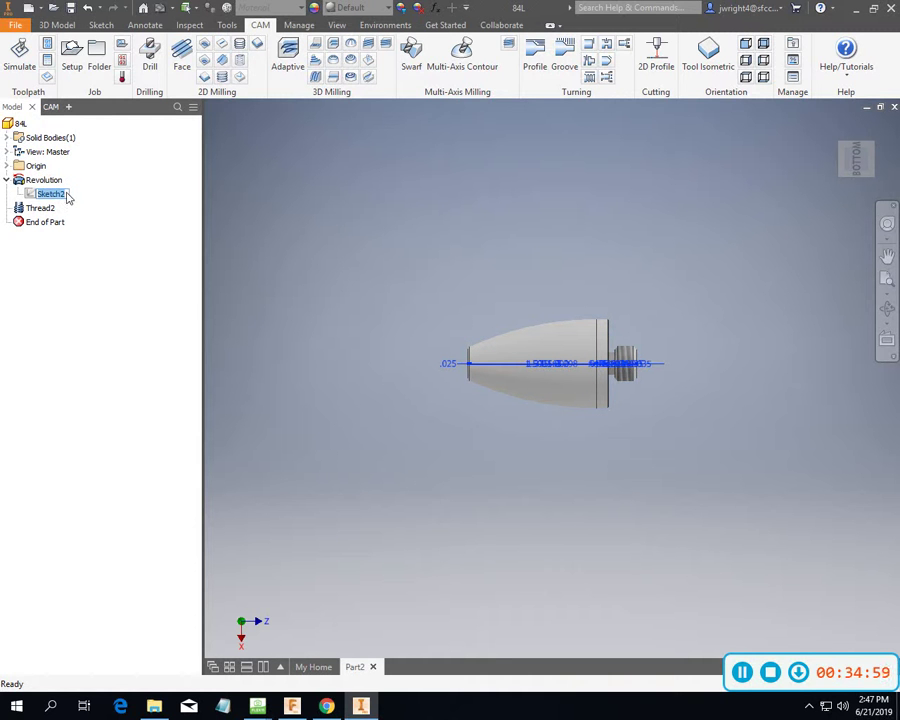
key("Right")
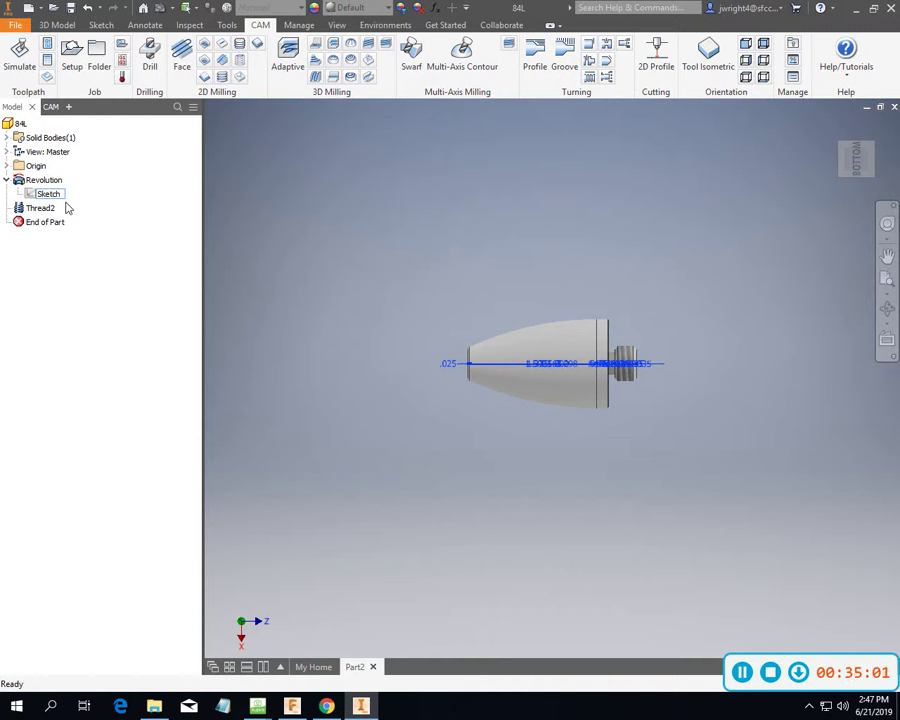
left_click(10, 254)
Rename the Thread2 feature as Thread in the model tree.
left_click(44, 209)
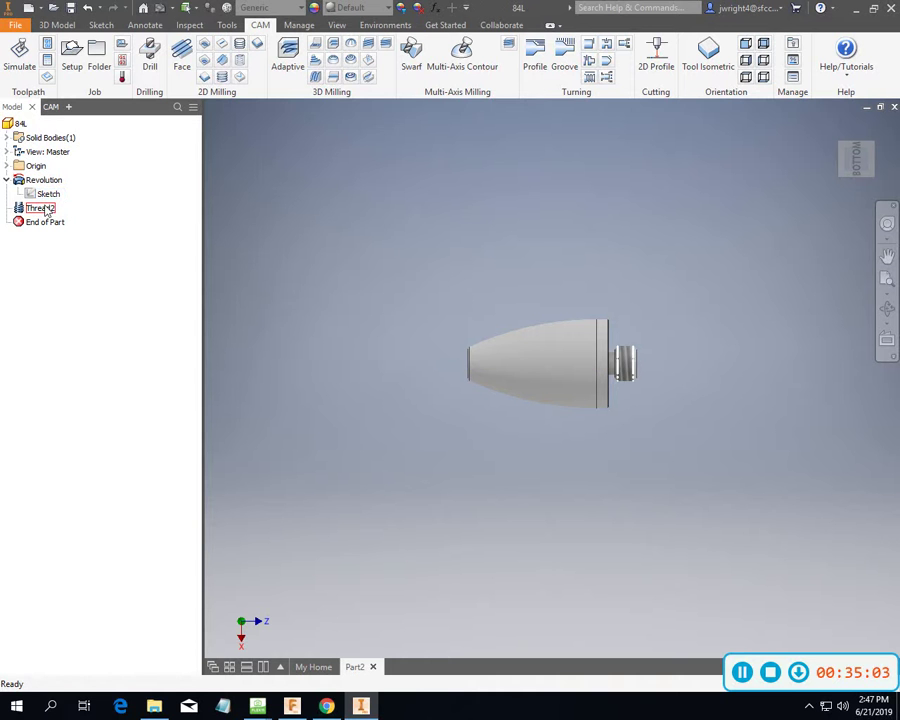
double_click(42, 208)
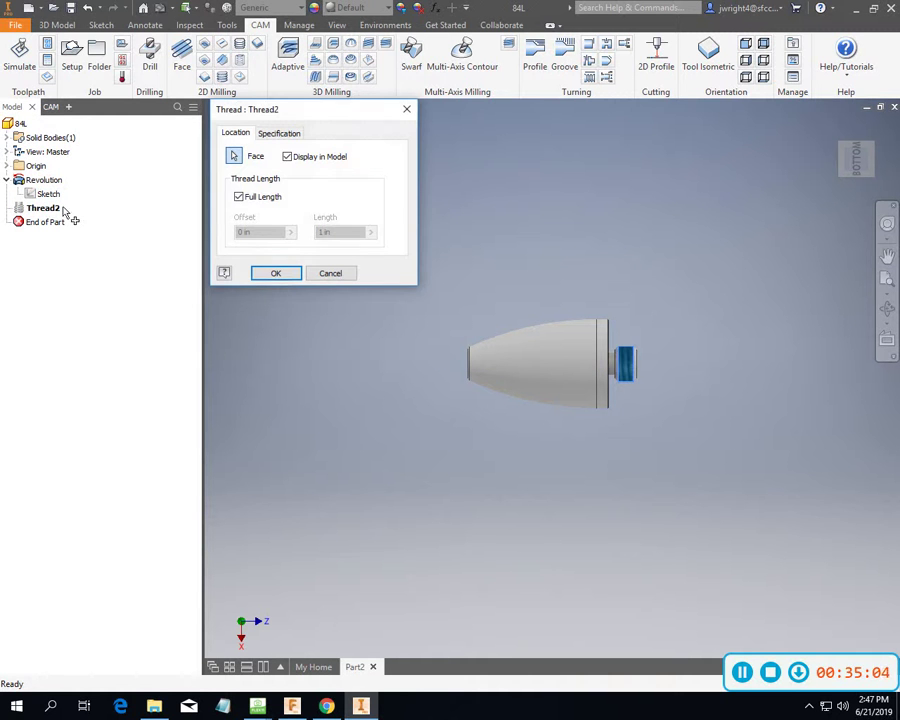
left_click(325, 272)
left_click(44, 209)
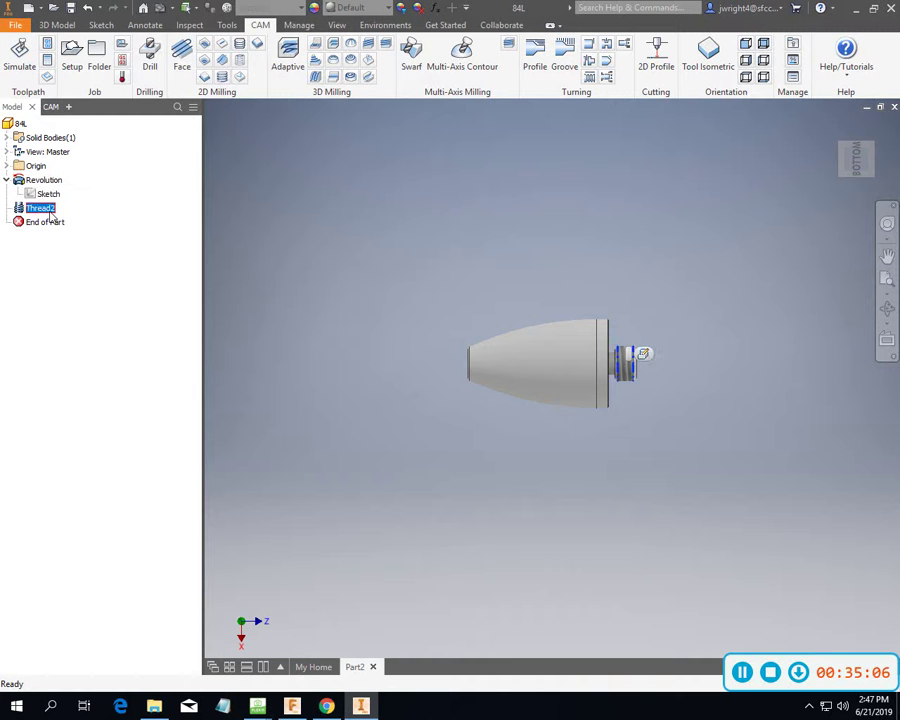
left_click(53, 211)
left_click(64, 394)
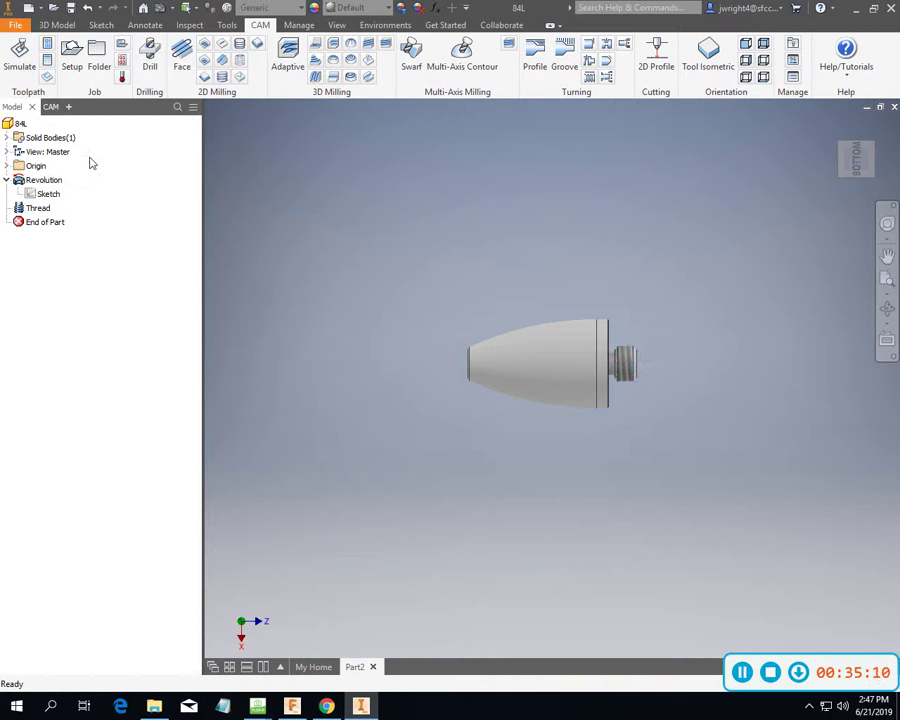
Regenerate all the toolpaths of Setup1 in the 84L operations.
left_click(50, 107)
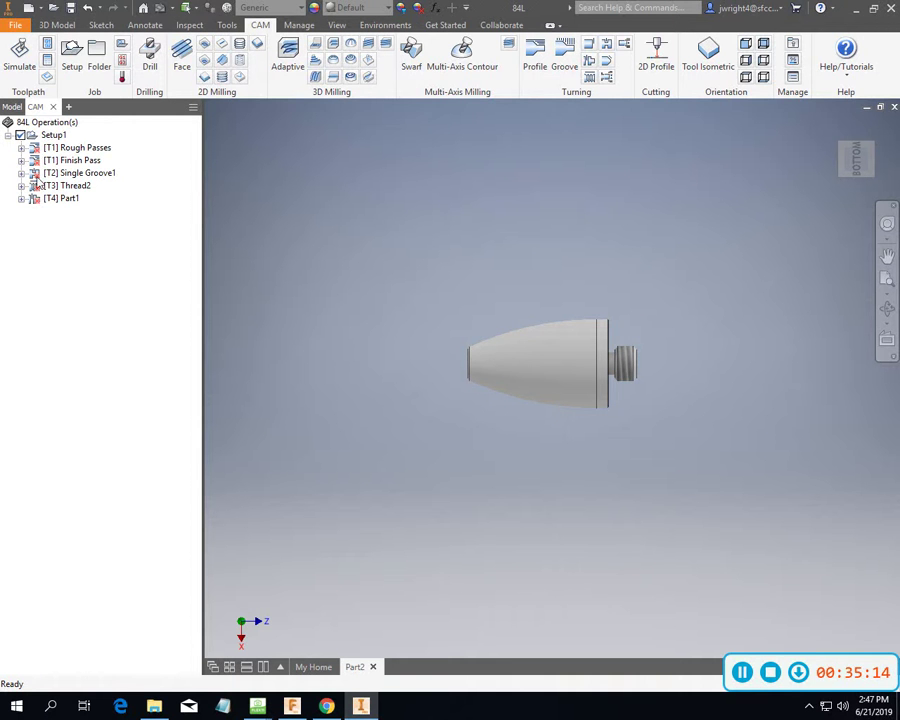
left_click(53, 136)
right_click(53, 136)
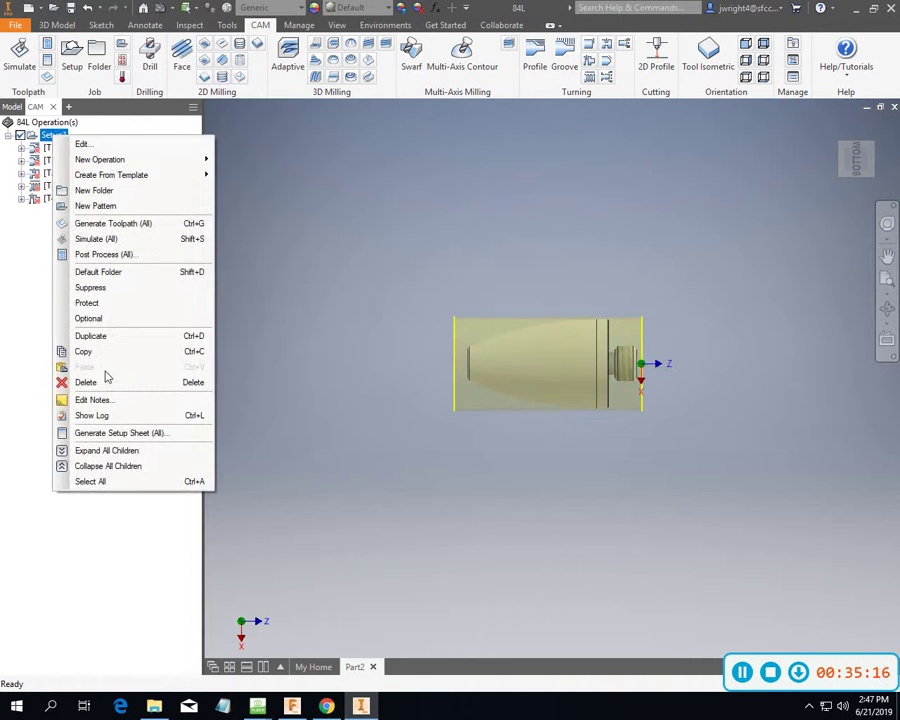
left_click(115, 224)
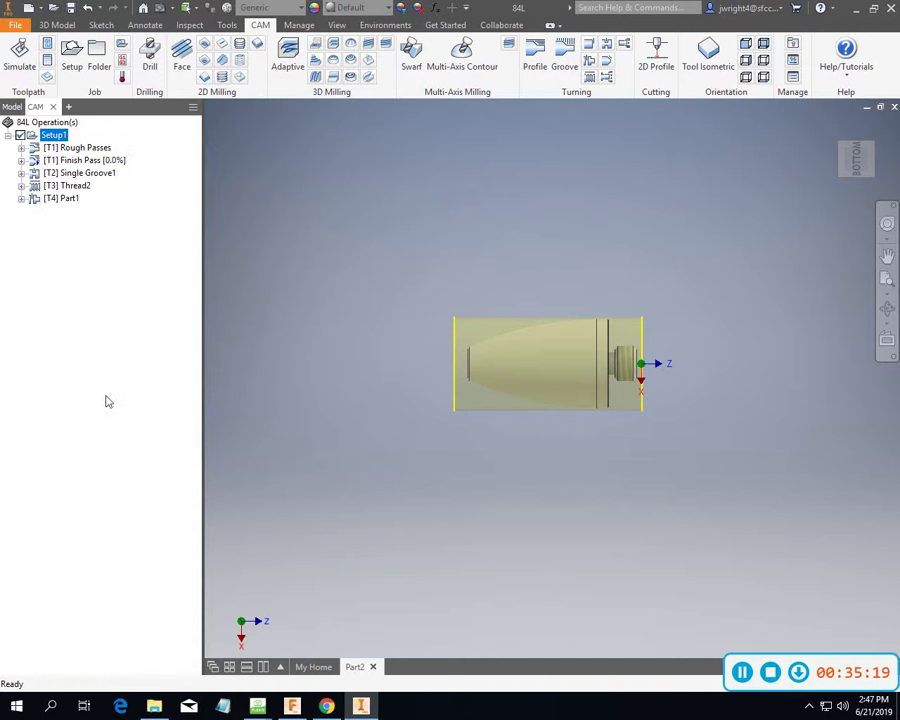
Save the part to the Desktop as an Autodesk Inventor part named 84L.
right_click(60, 139)
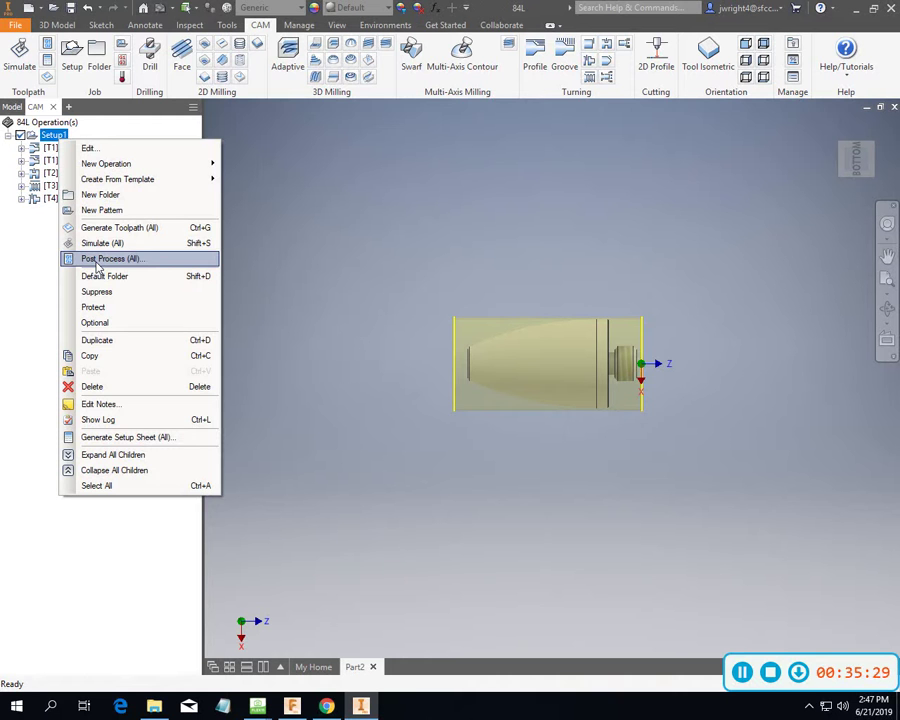
left_click(18, 283)
left_click(15, 24)
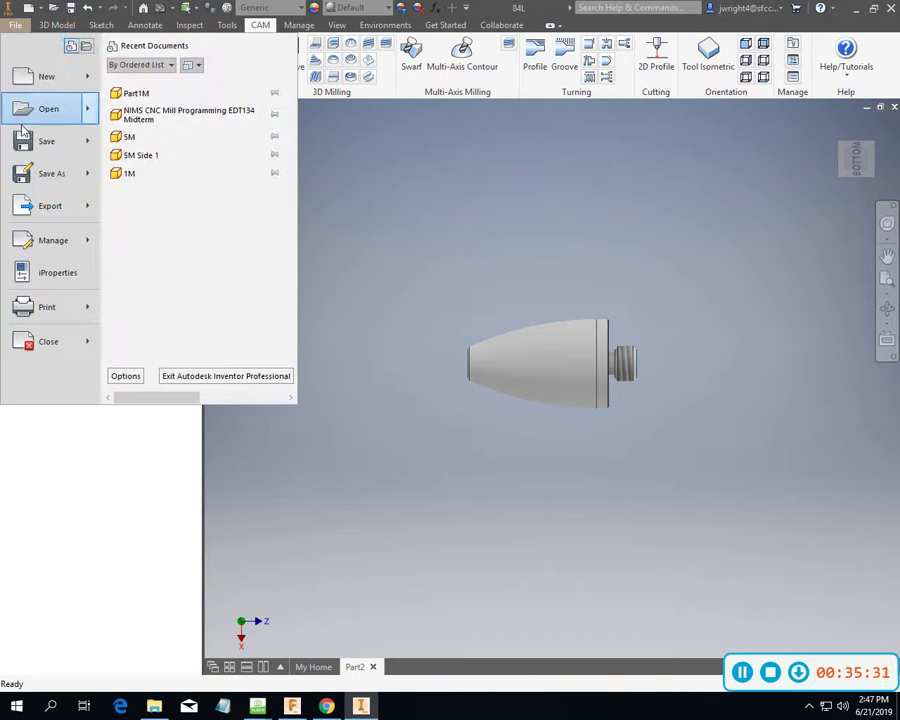
mouse_move(60, 174)
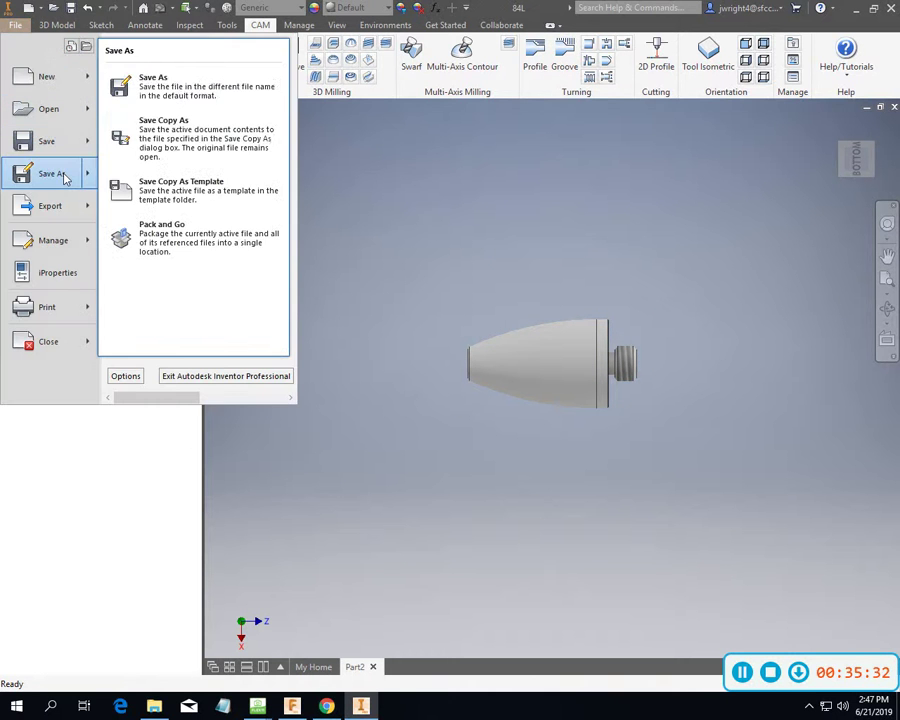
left_click(145, 102)
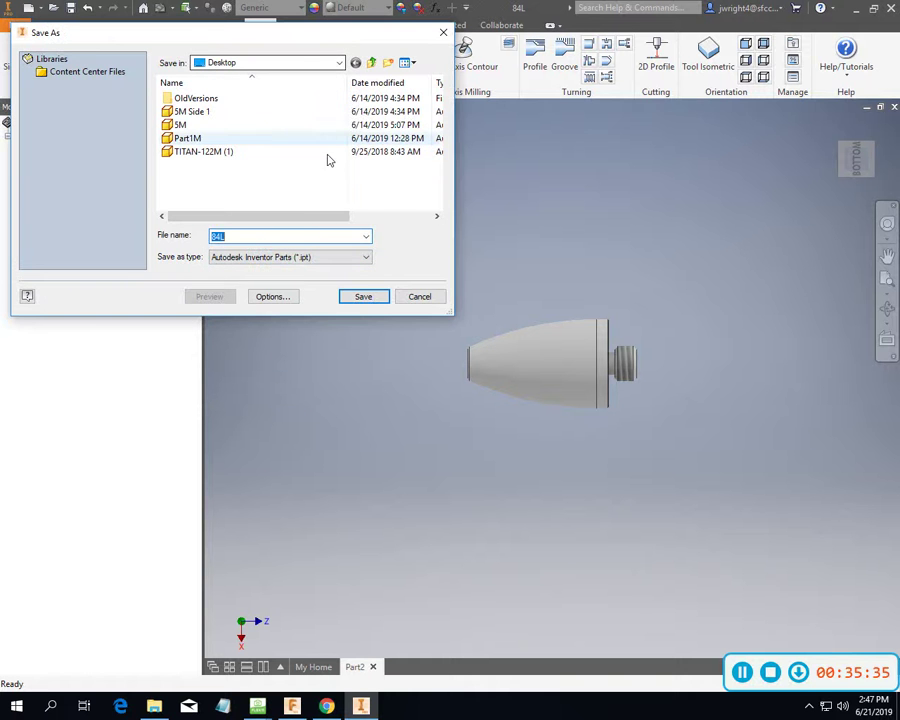
left_click(360, 297)
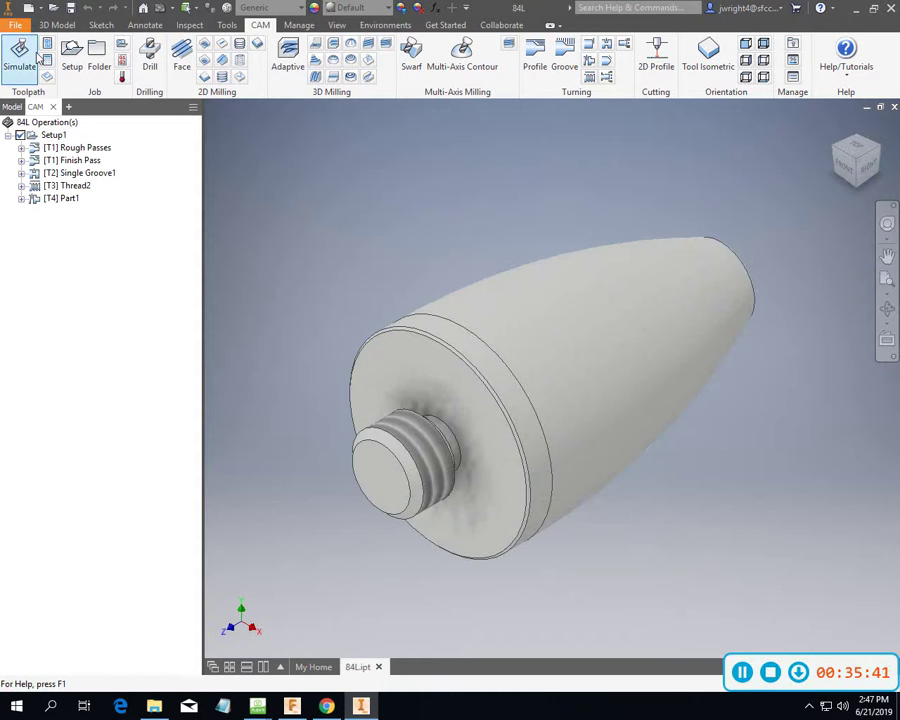
Start post processing all of Setup1's operations and choose the HAAS Turning / haas turning post configuration.
right_click(55, 137)
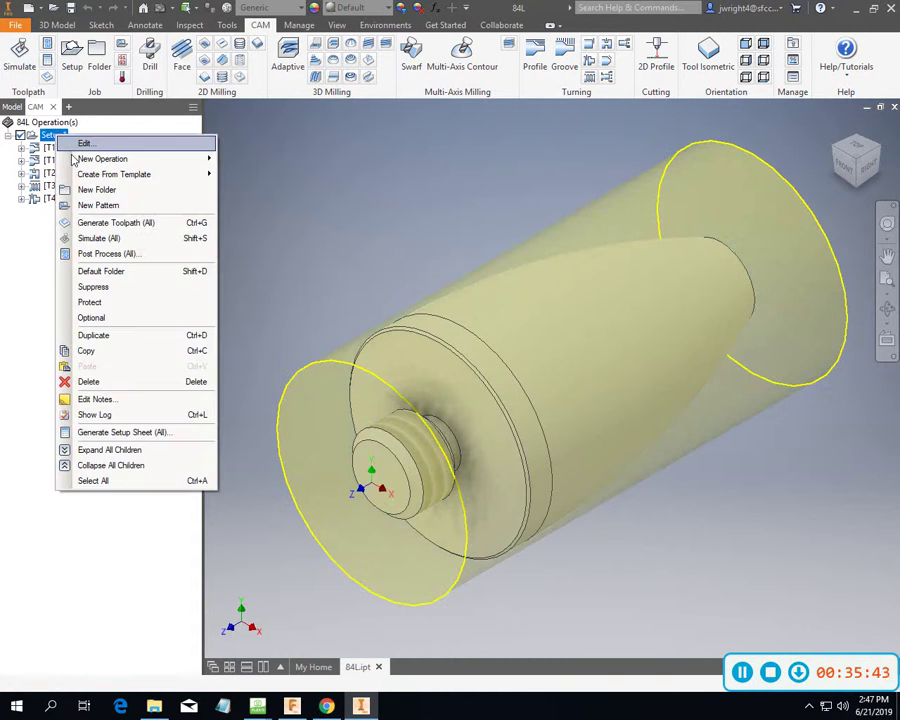
left_click(97, 254)
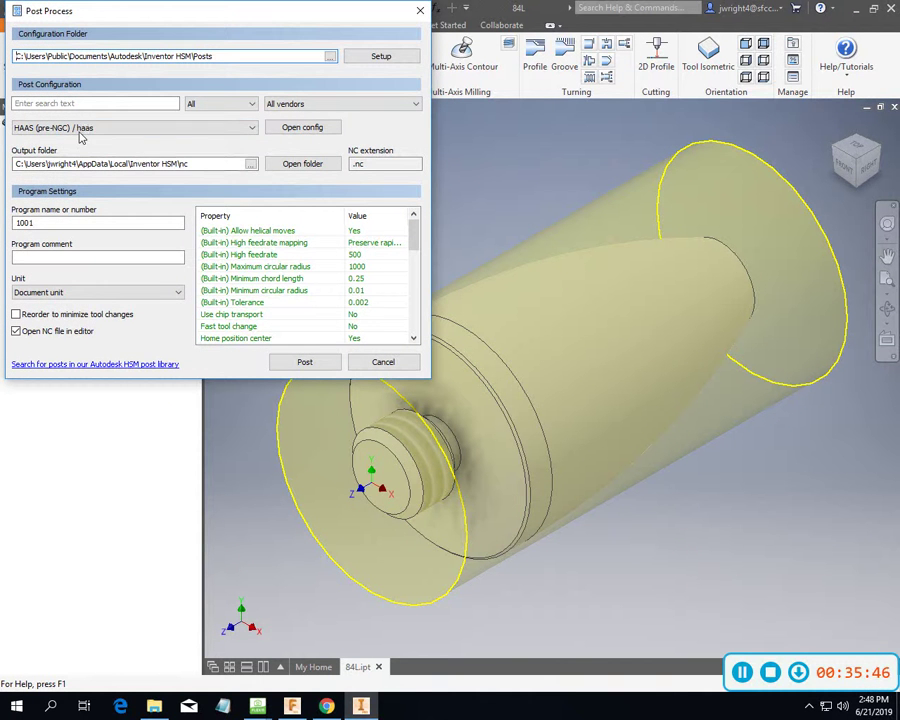
mouse_move(83, 137)
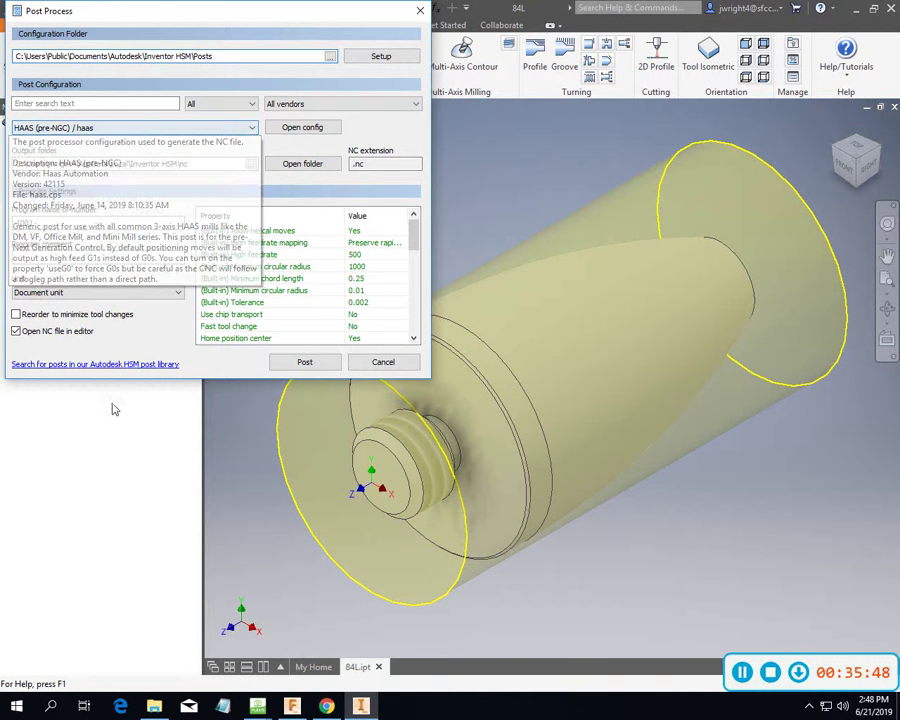
left_click(251, 127)
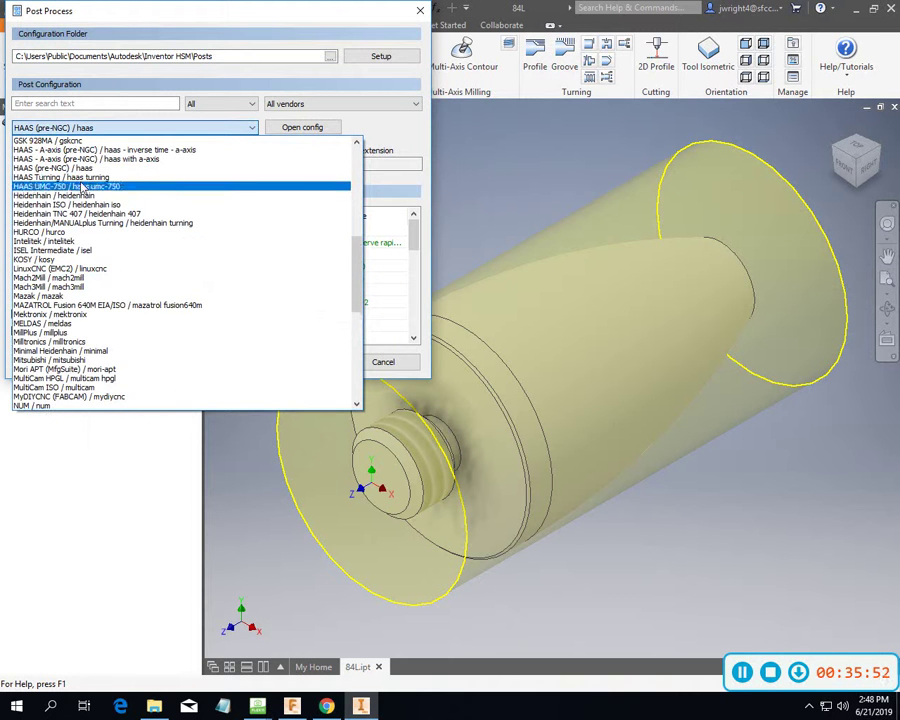
left_click(85, 178)
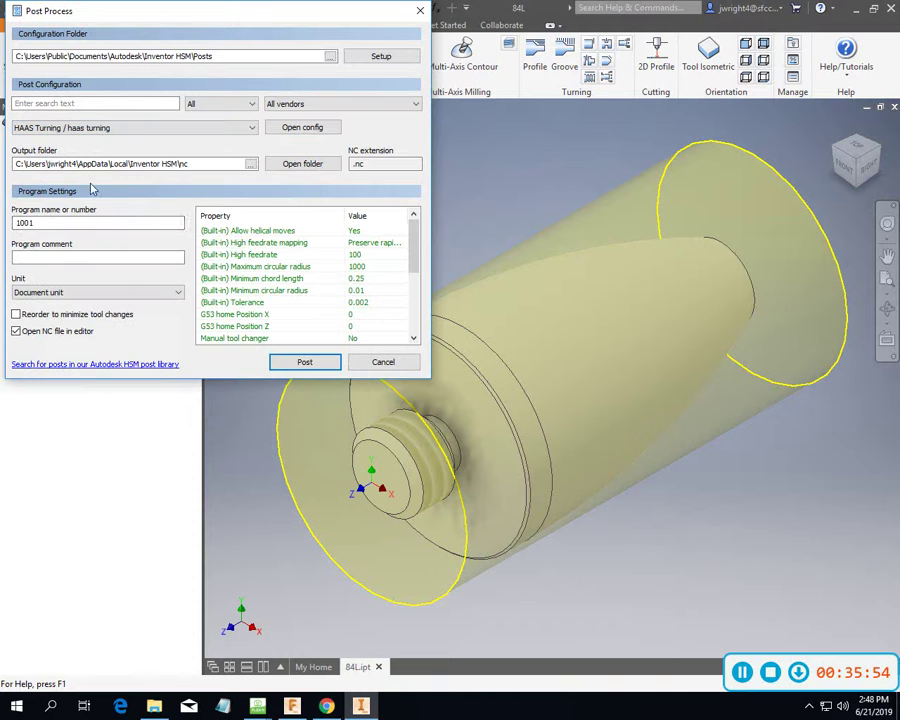
Set the program number to 8400, post the program and save the NC file as 8400 in the nc folder.
double_click(9, 222)
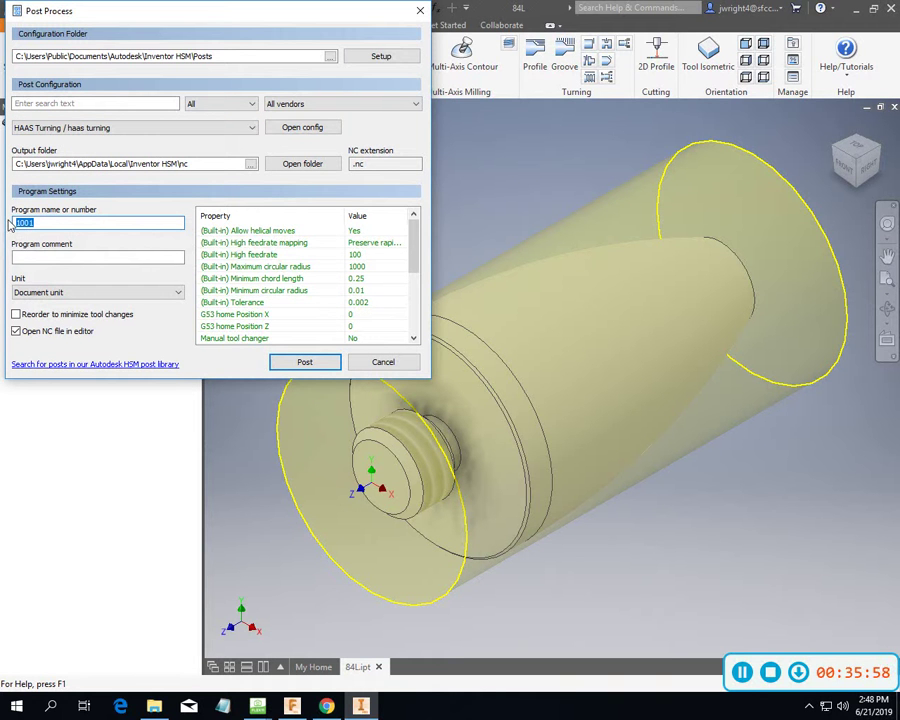
type("840")
left_click(313, 364)
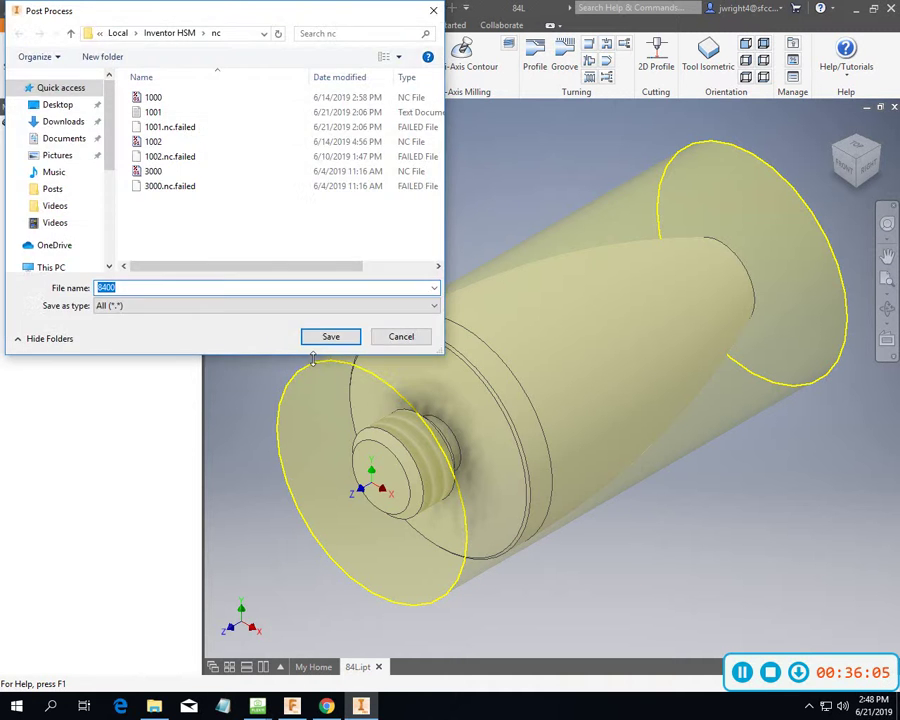
left_click(323, 342)
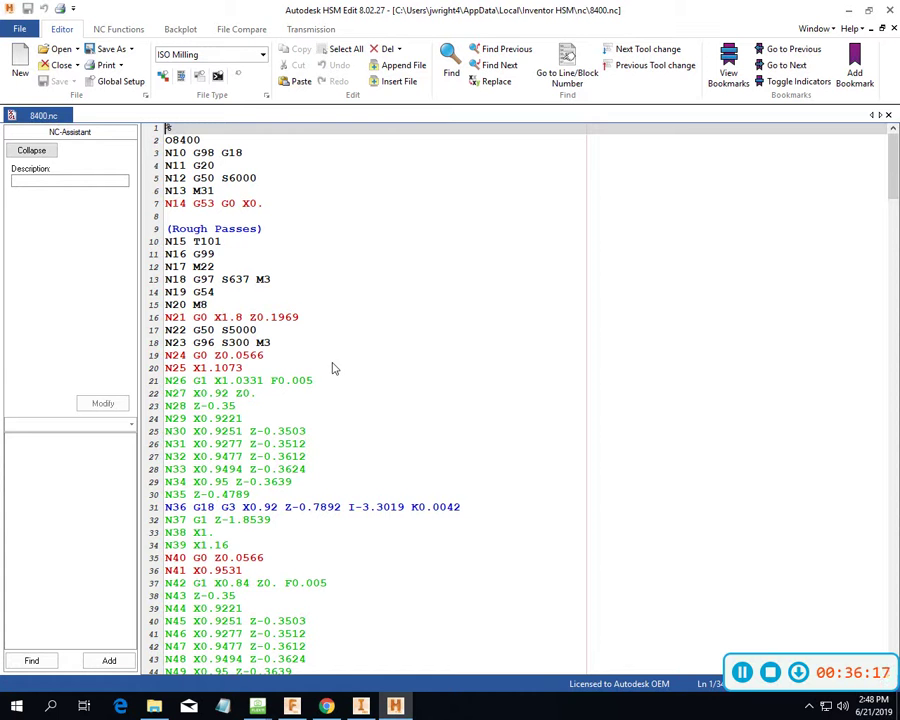
Examine the posted code's work offset, coolant, spindle limit and surface speed lines under Rough Passes, and read on through the cutting moves.
left_click(270, 344)
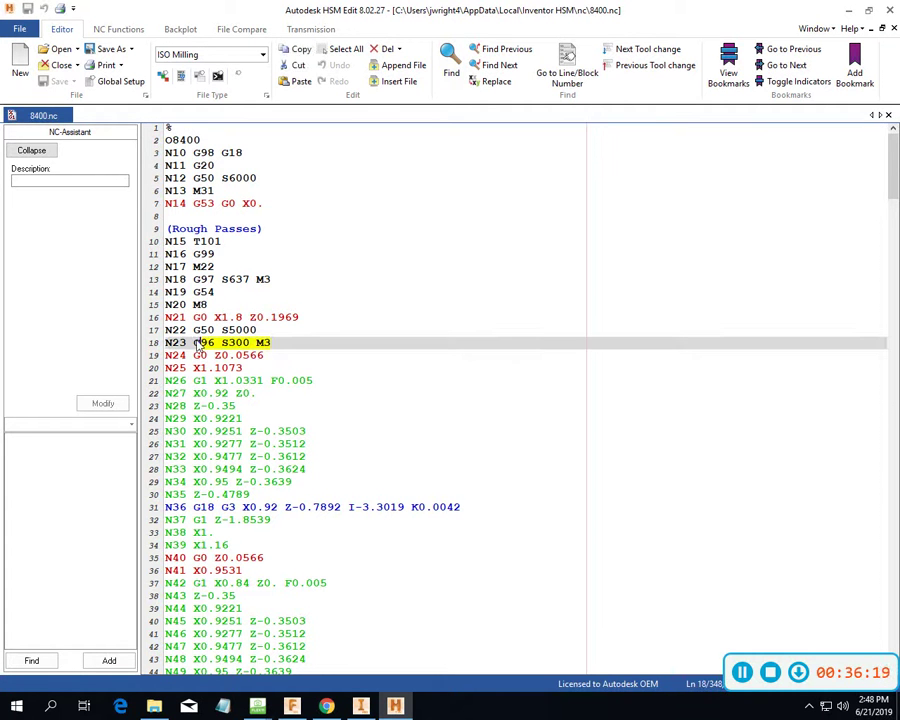
left_click(295, 395)
left_click_drag(268, 329, 165, 330)
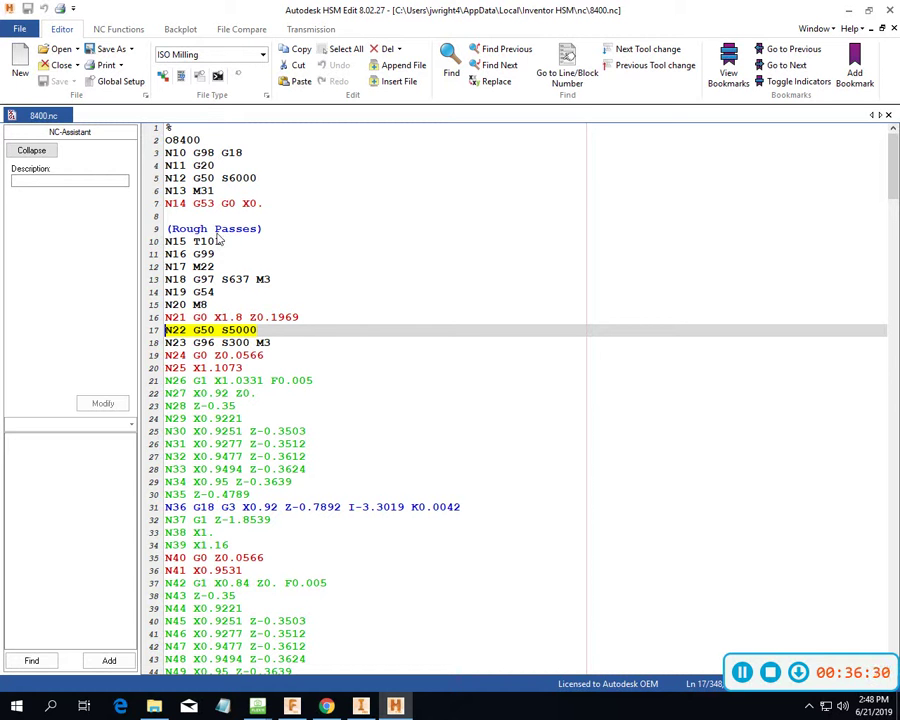
left_click(209, 292)
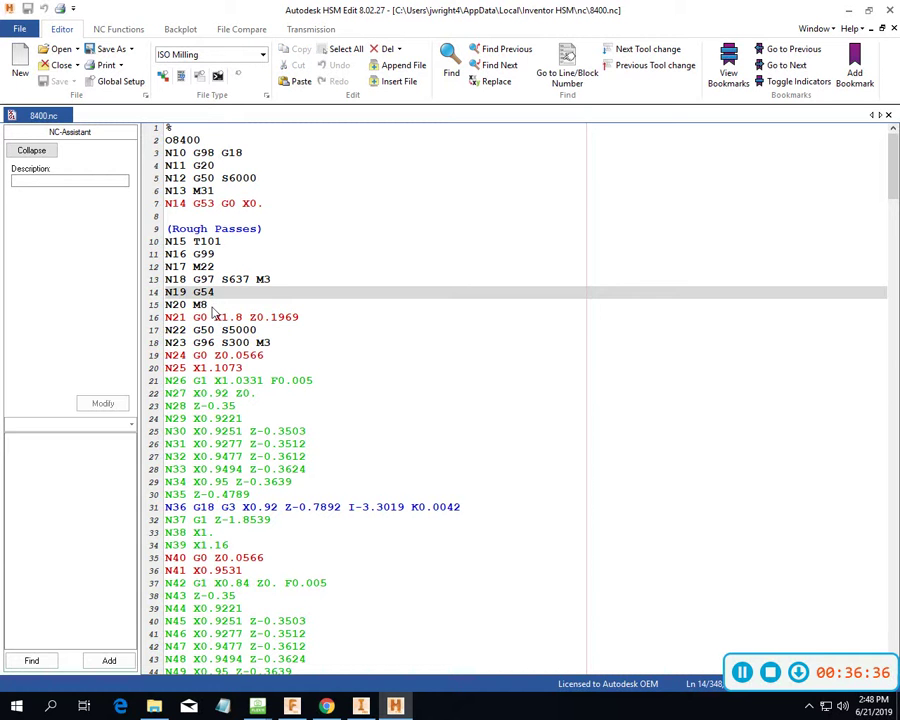
key("Down")
key("Down")
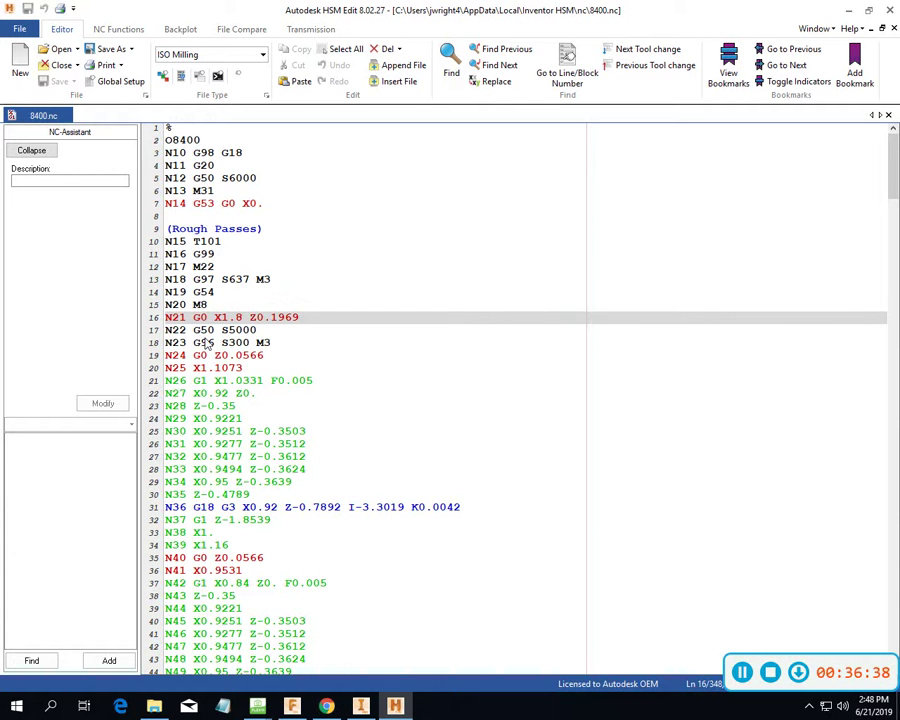
key("Down")
key("Down")
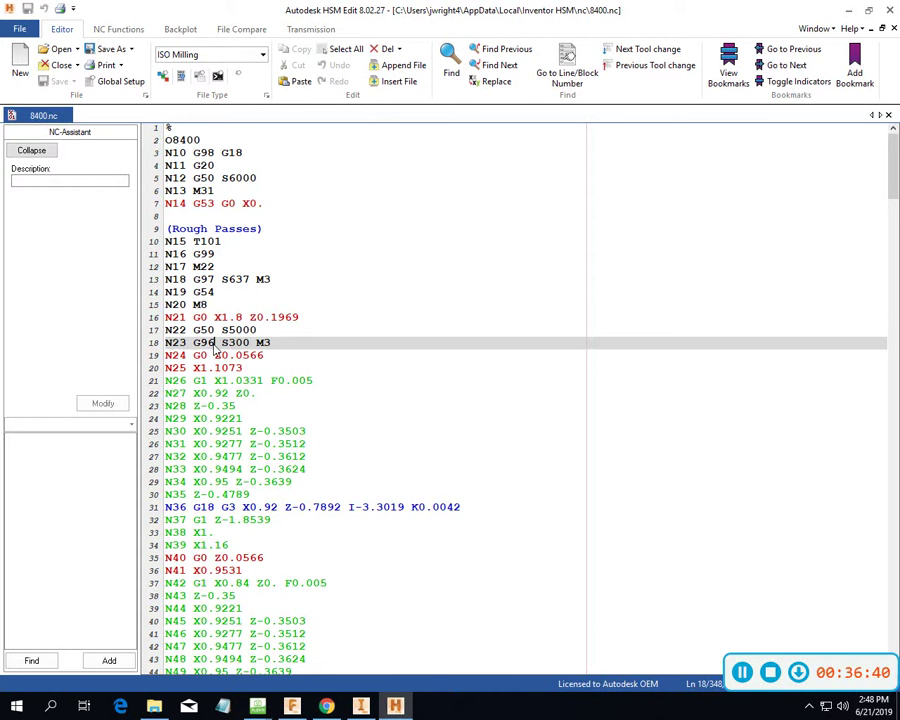
scroll(214, 348, "down", 4)
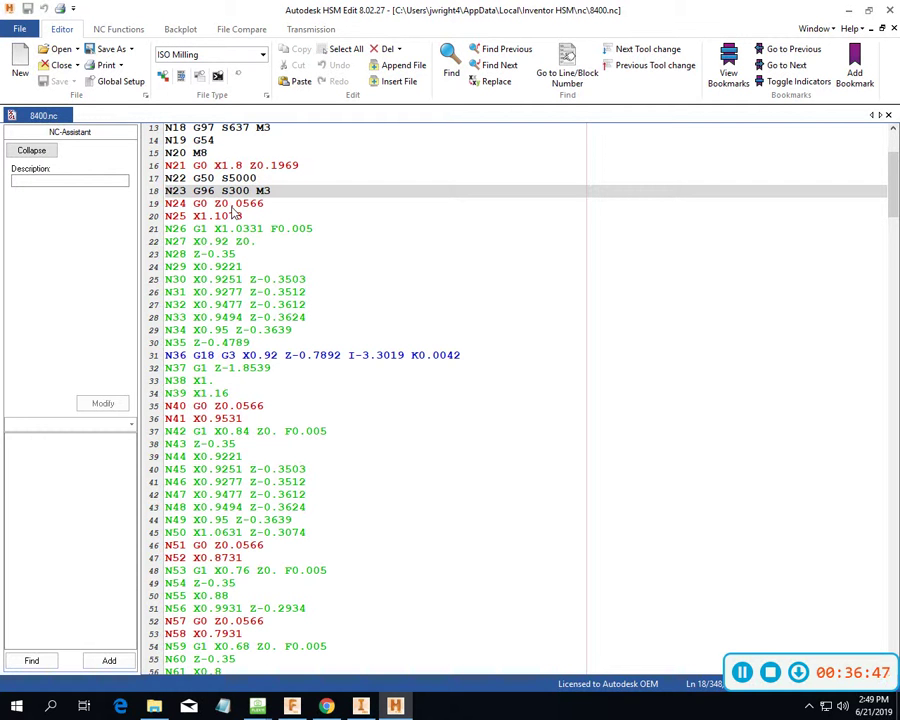
scroll(236, 213, "down", 20)
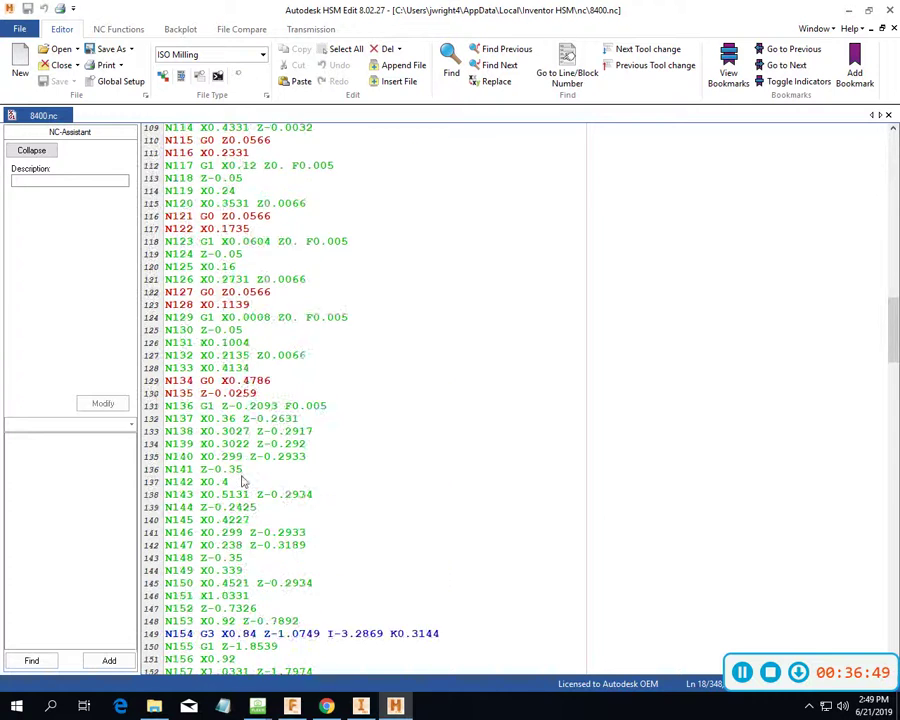
Read on through the posted code to the Single Groove1 and Thread2 sections, and close the file.
scroll(242, 482, "down", 20)
scroll(247, 481, "down", 20)
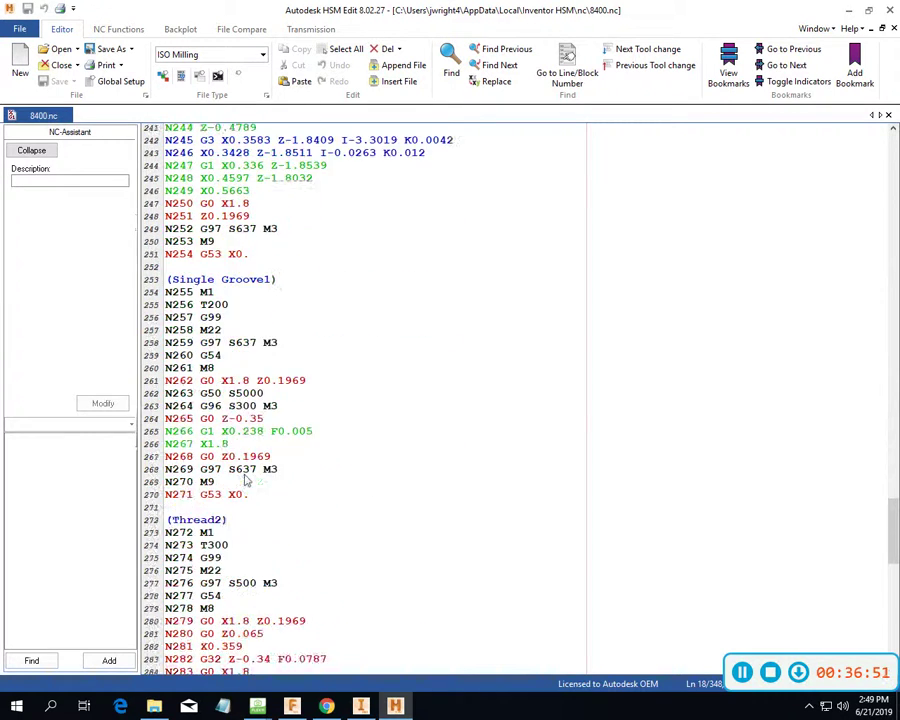
left_click(890, 11)
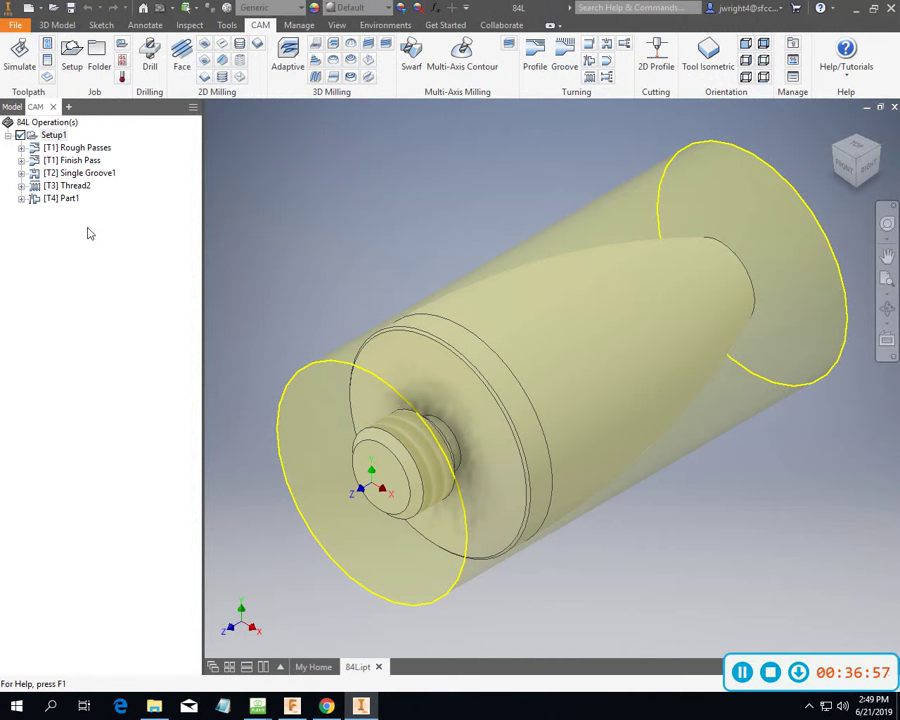
Restart post processing for all of Setup1's operations and open the haas turning post configuration at its user-defined properties.
right_click(54, 135)
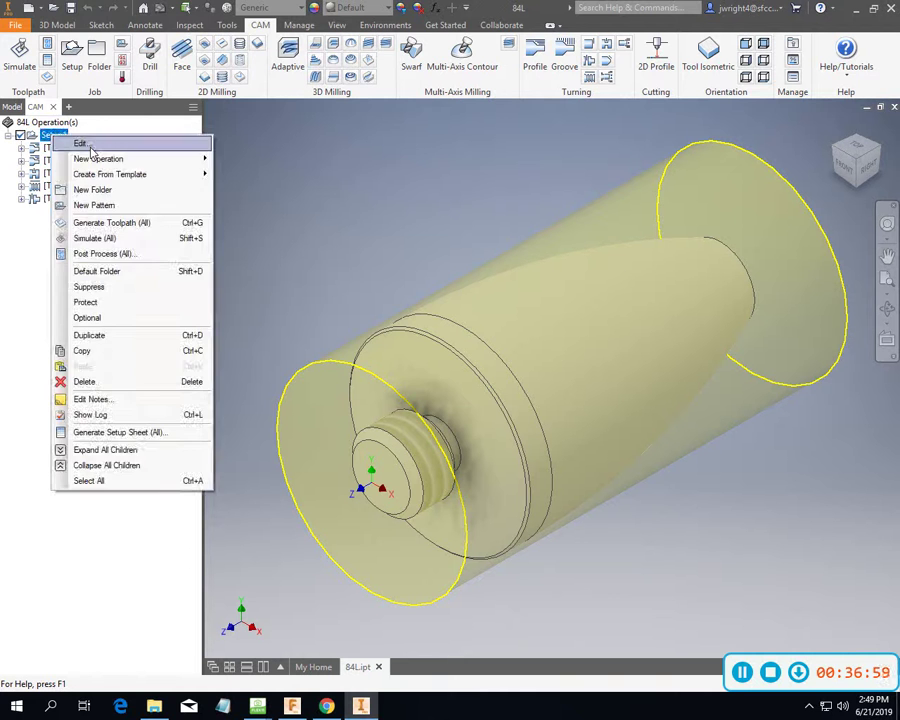
left_click(100, 254)
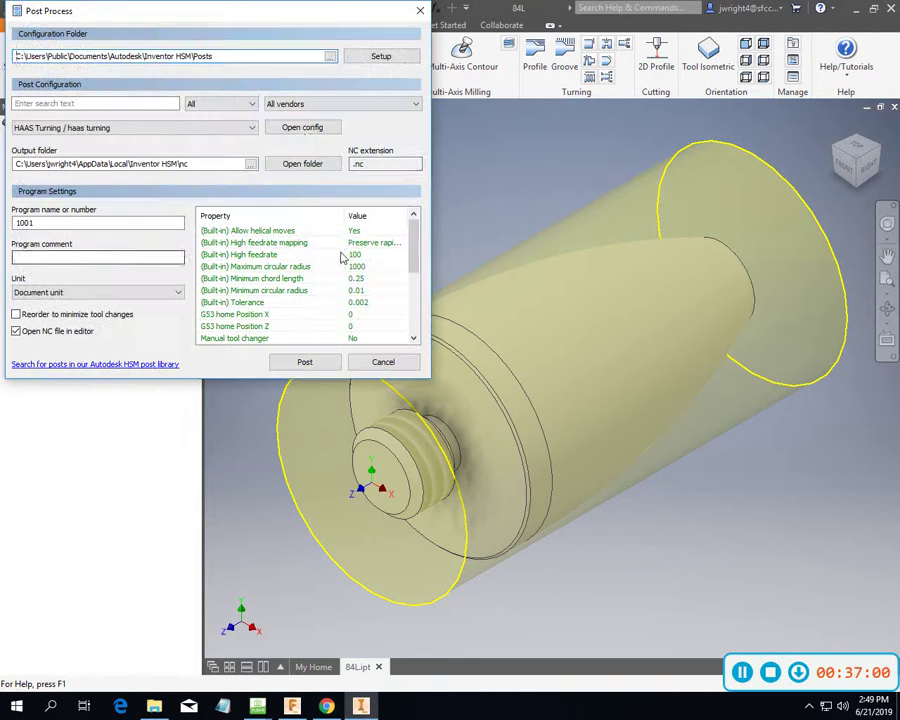
left_click(306, 130)
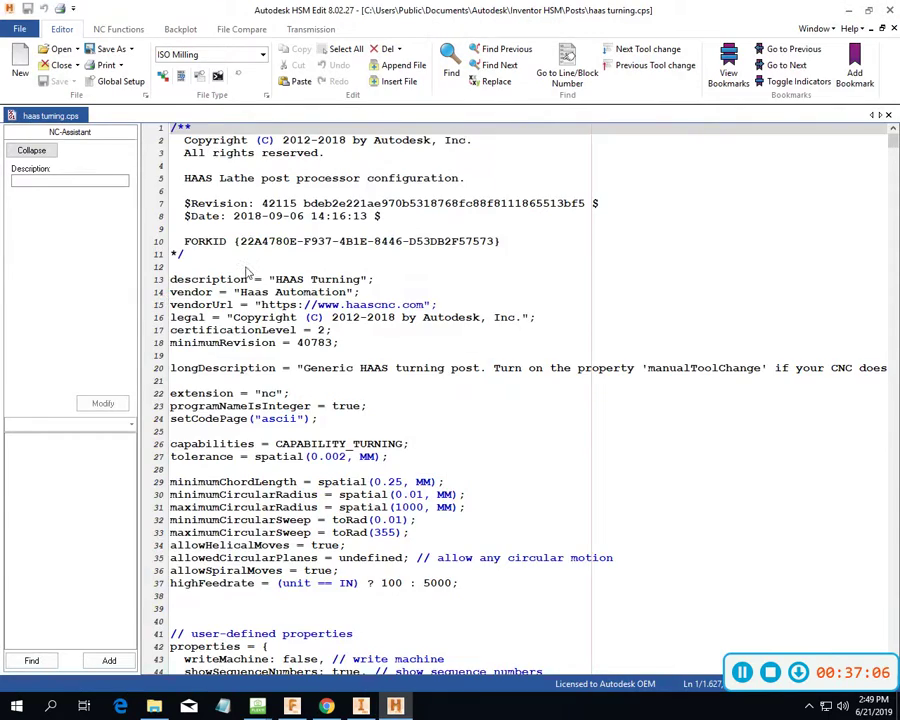
scroll(251, 279, "down", 9)
scroll(251, 279, "down", 4)
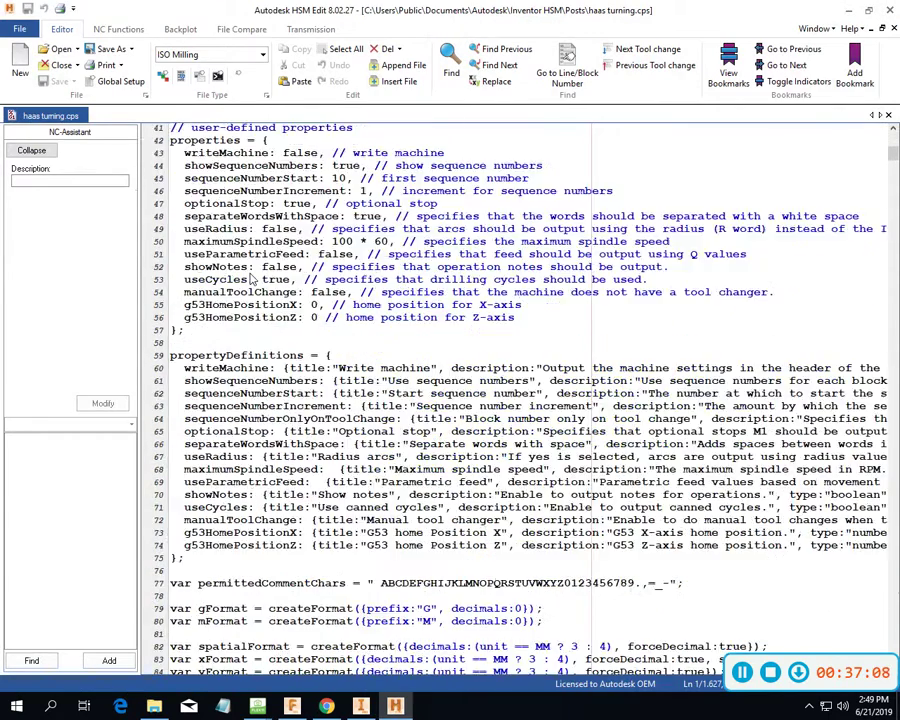
Set showSequenceNumbers to false in the haas turning configuration's user-defined properties.
left_click(228, 166)
left_click(364, 167)
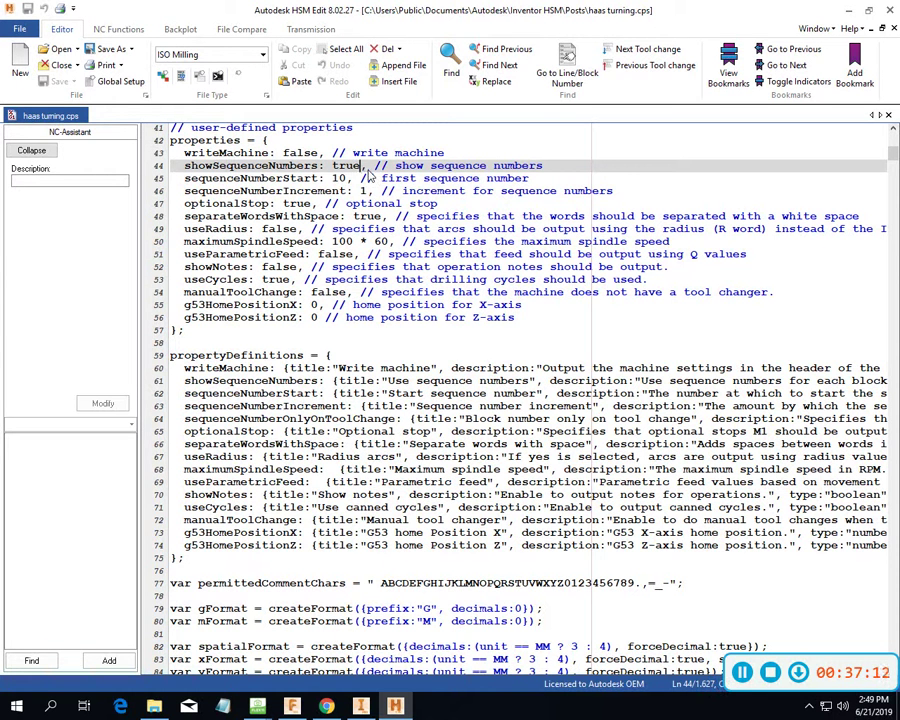
key("BackSpace")
key("BackSpace")
key("BackSpace")
key("BackSpace")
type("fals")
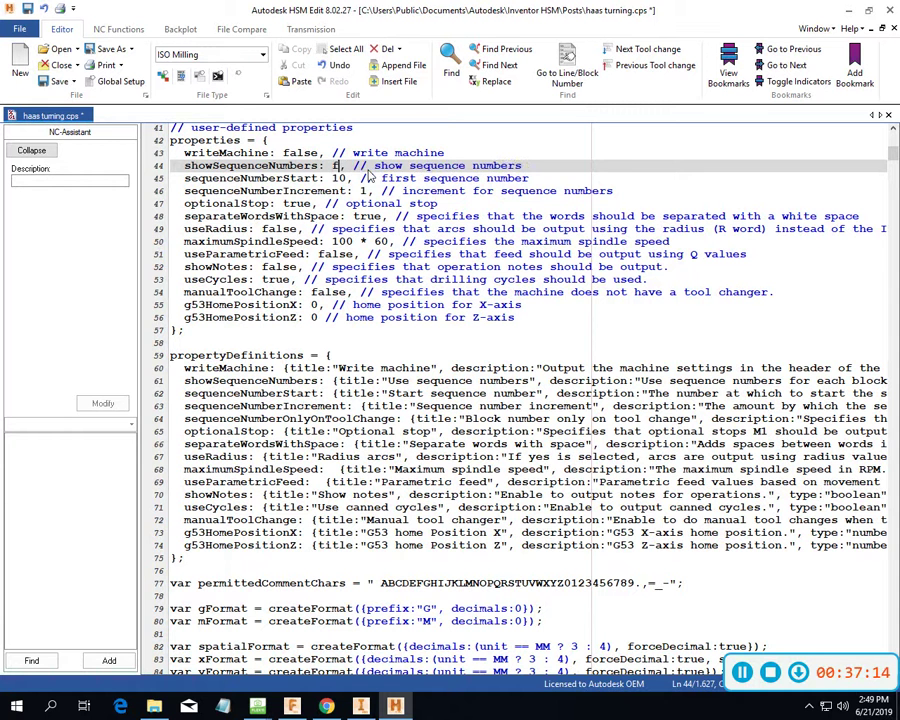
type("e")
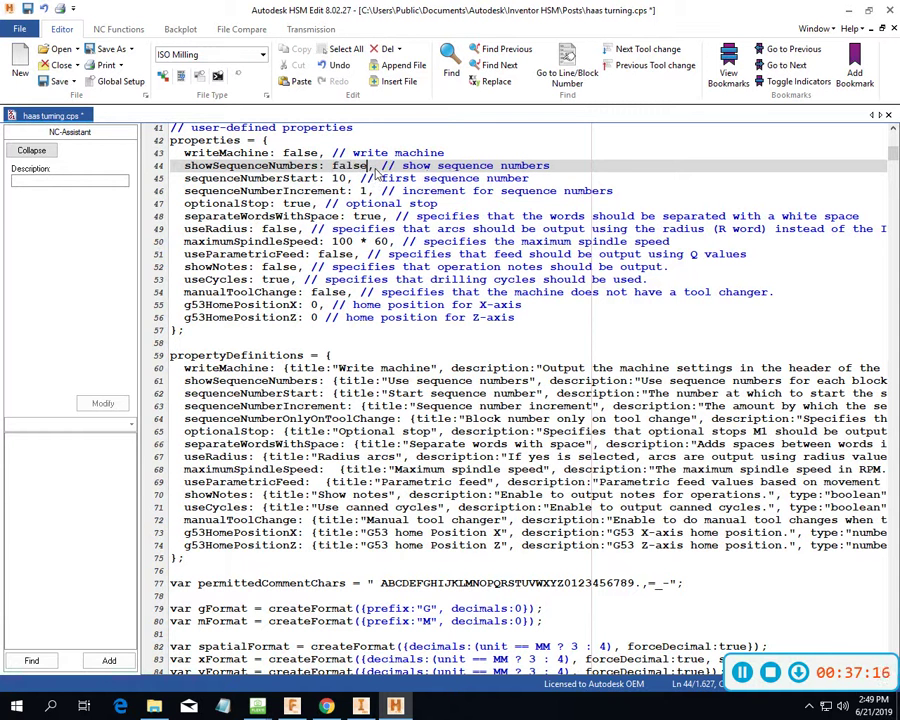
Set sequenceNumberStart to 100 and sequenceNumberIncrement to 100 in the user-defined properties.
left_click(345, 181)
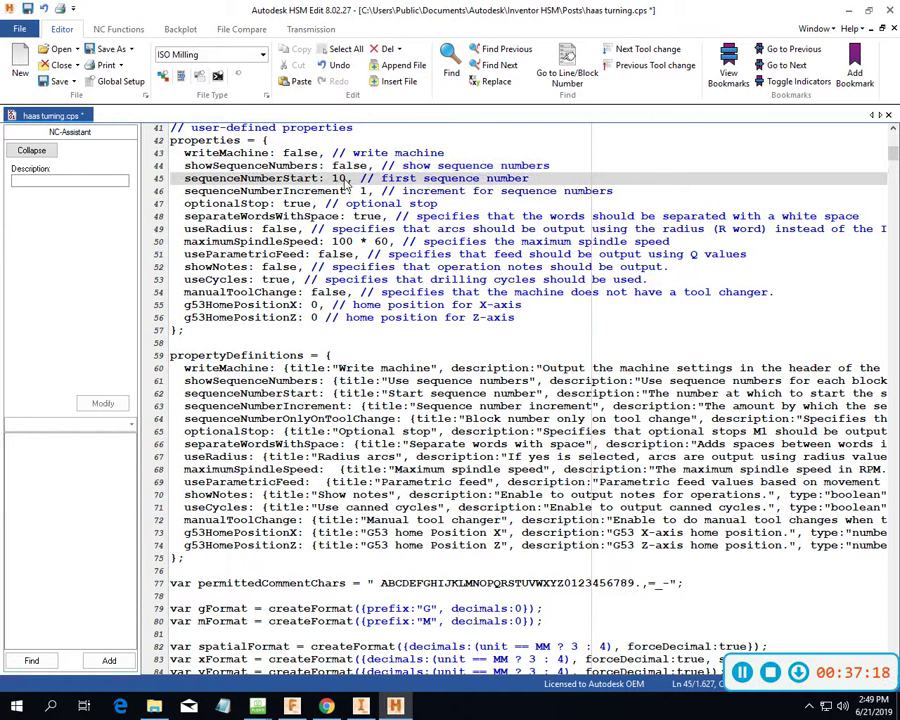
type("0")
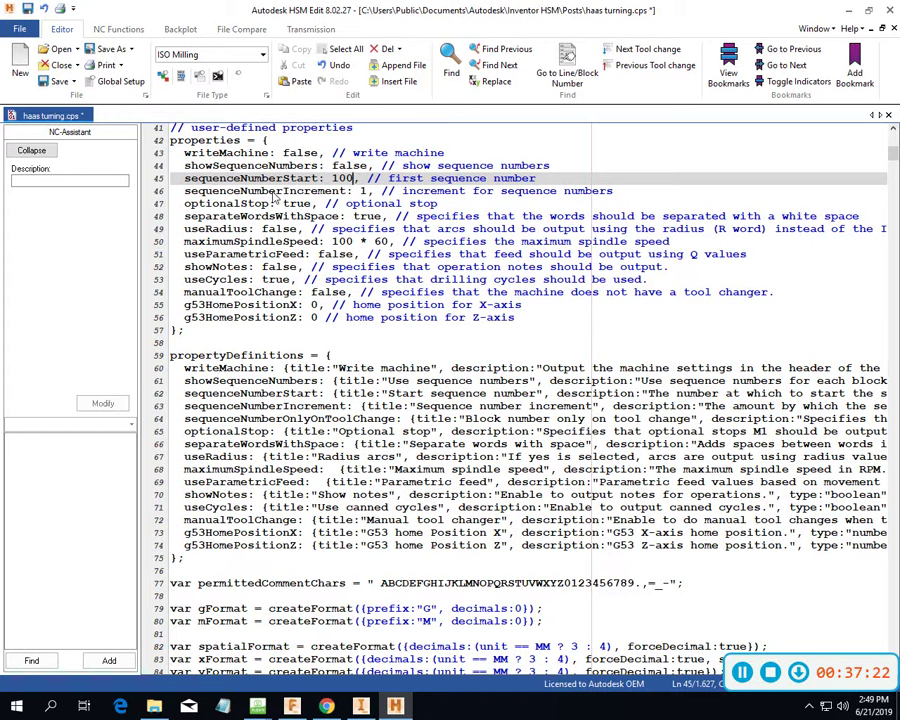
left_click(367, 192)
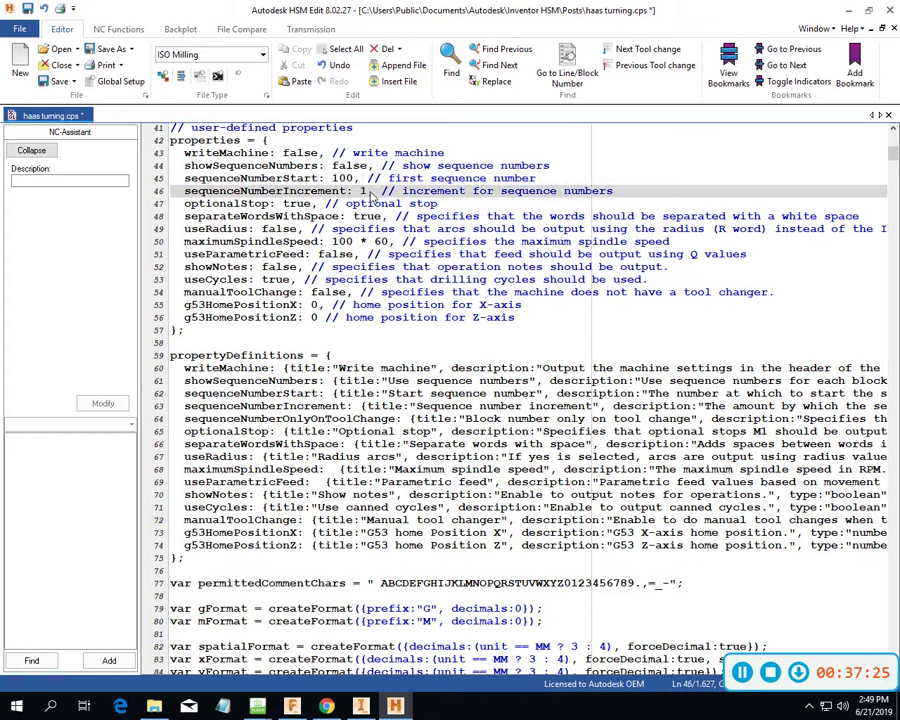
type("00")
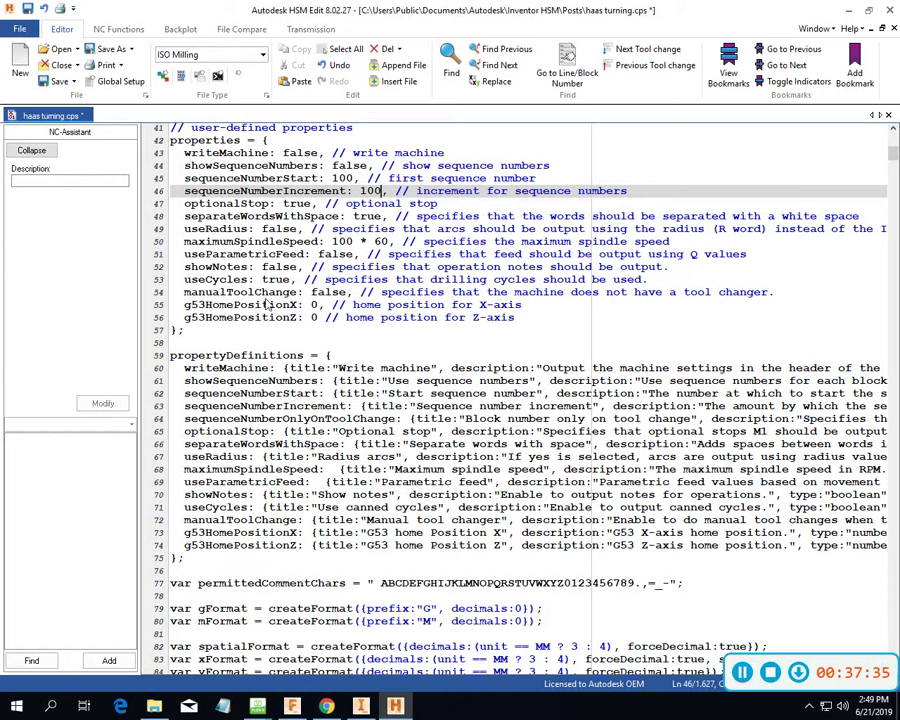
Check the optionalStop and maximumSpindleSpeed properties, and save and close the haas turning configuration.
left_click(264, 205)
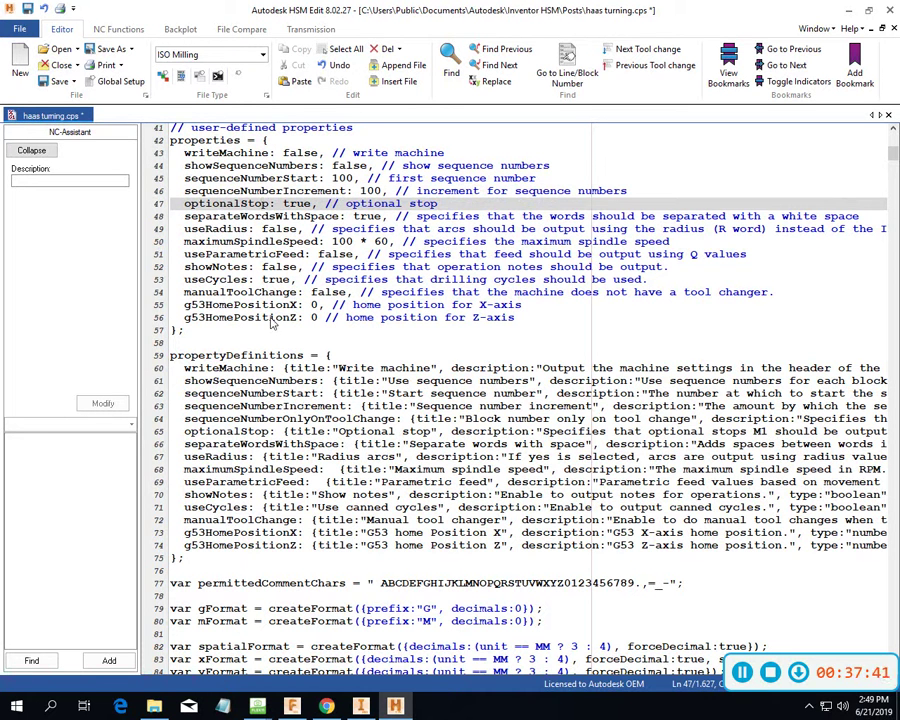
left_click(272, 243)
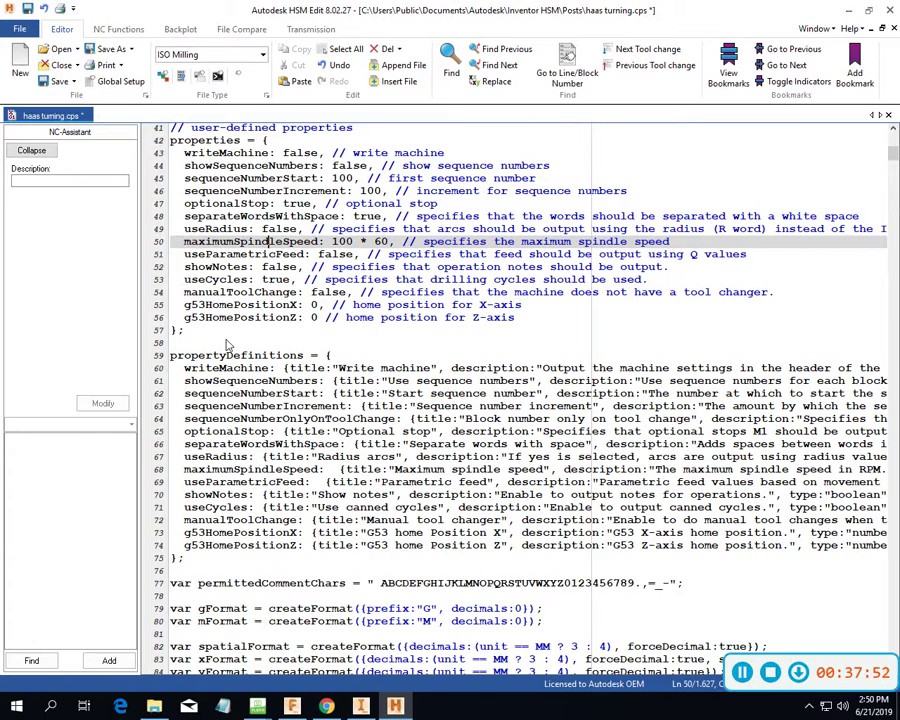
scroll(228, 350, "down", 3)
scroll(228, 350, "down", 8)
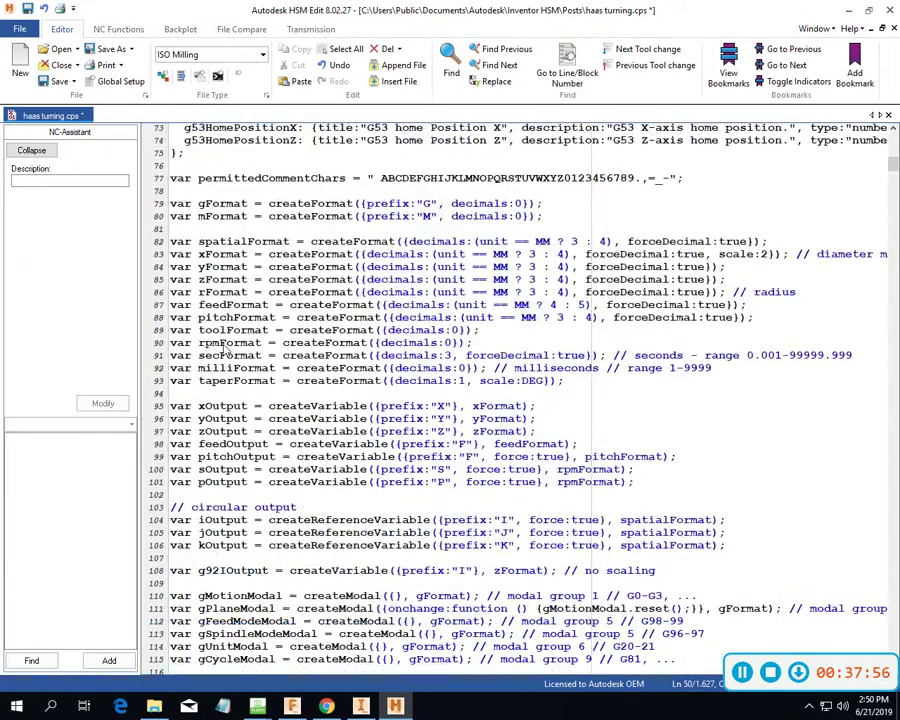
scroll(228, 350, "up", 18)
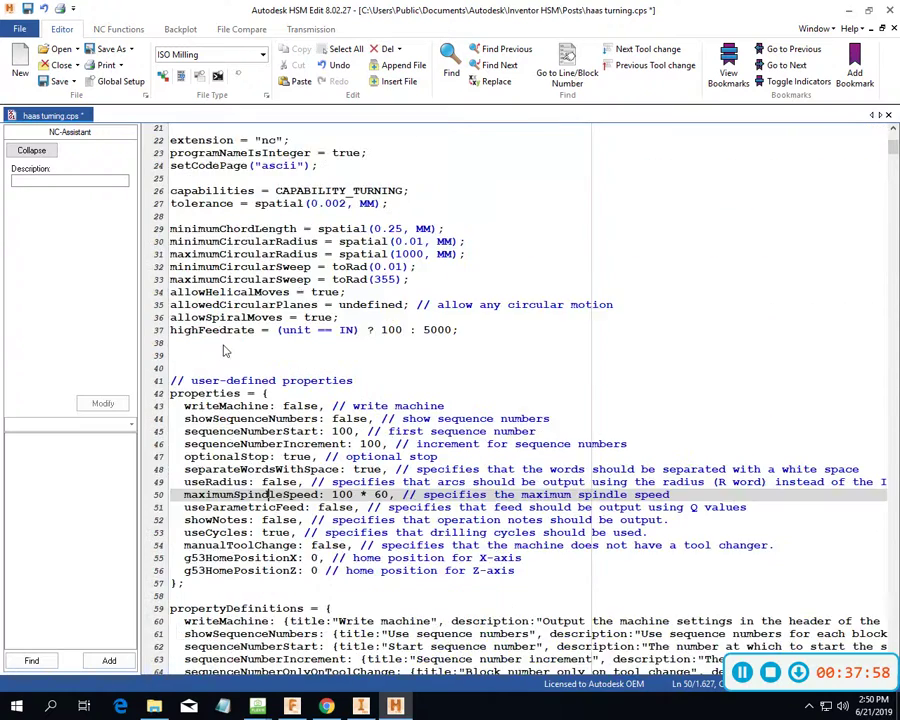
scroll(224, 350, "down", 7)
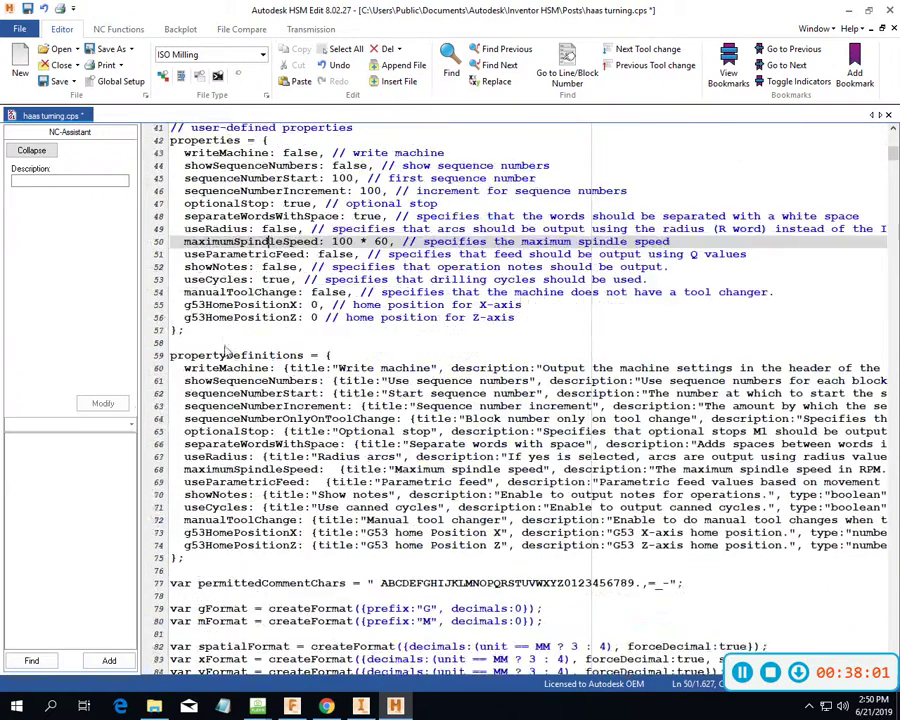
scroll(228, 350, "up", 4)
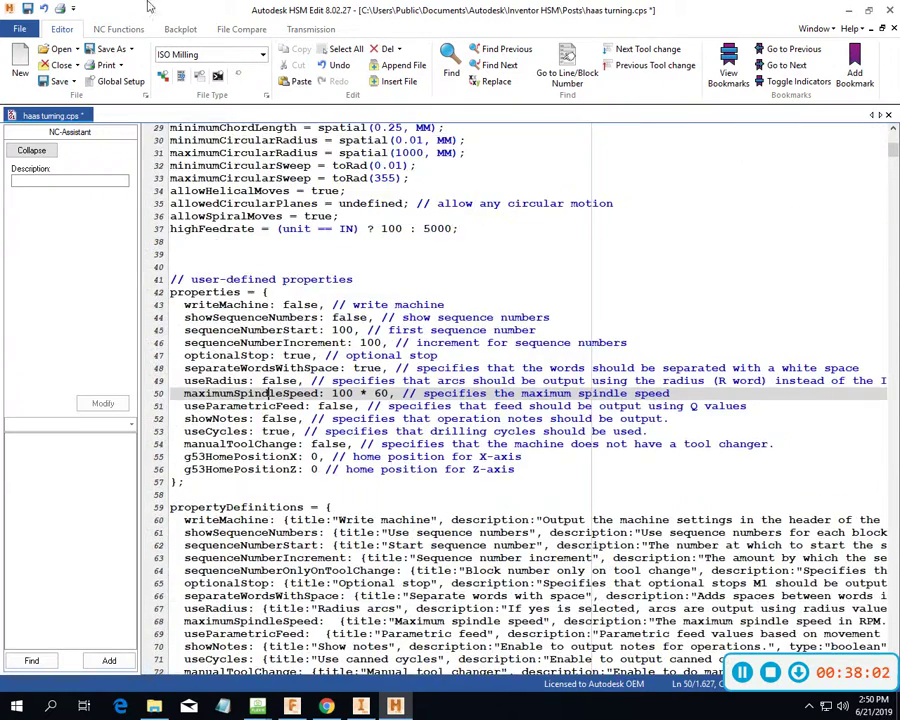
left_click(62, 82)
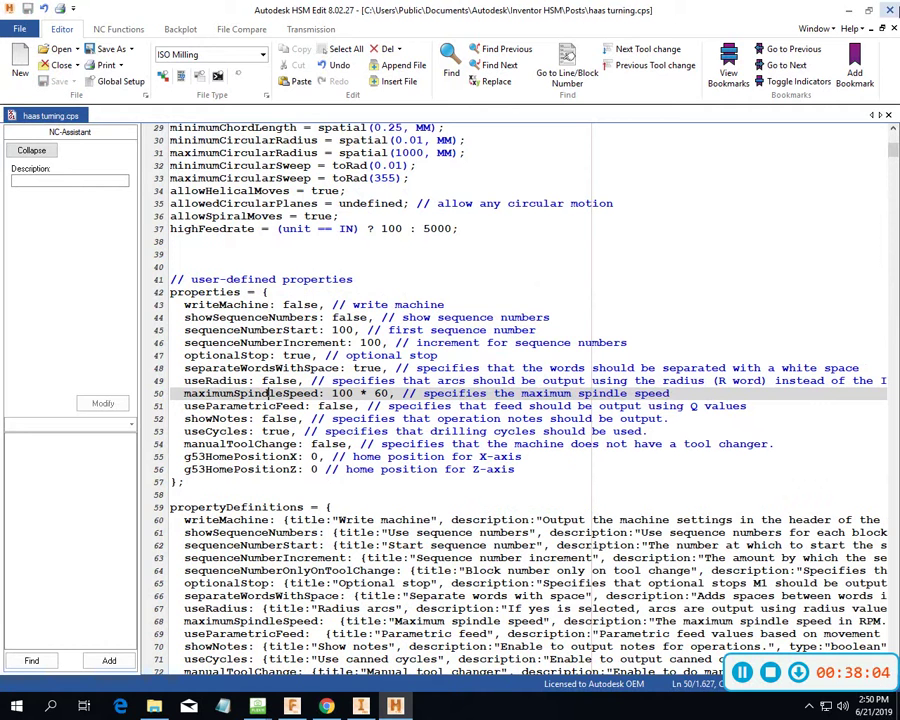
left_click(890, 12)
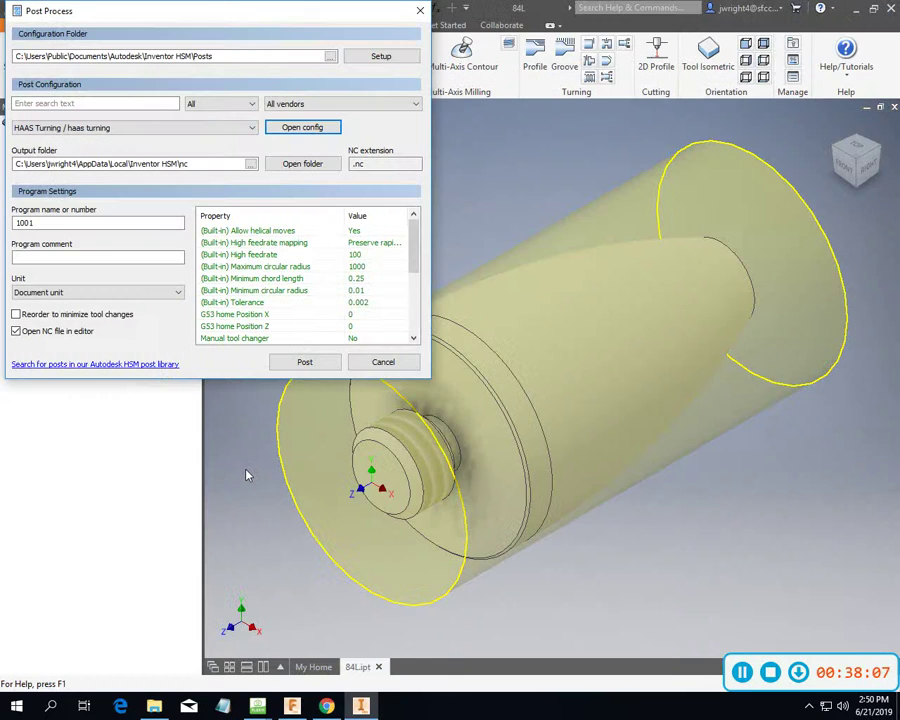
Post the program with the edited configuration and save it as 8400.nc in the nc folder, replacing the existing file.
left_click(314, 365)
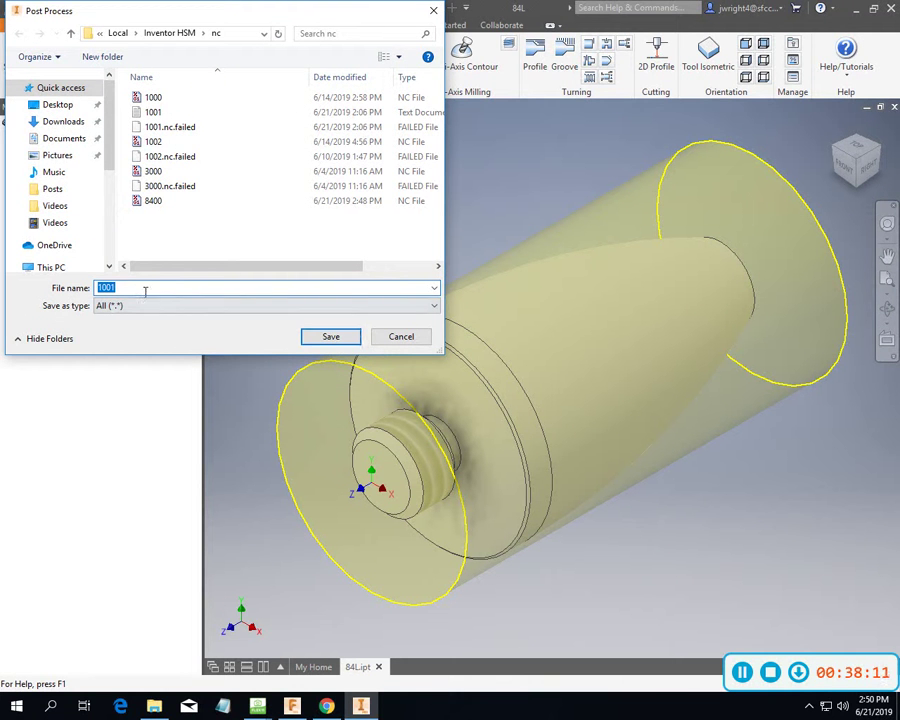
type("8400.nc")
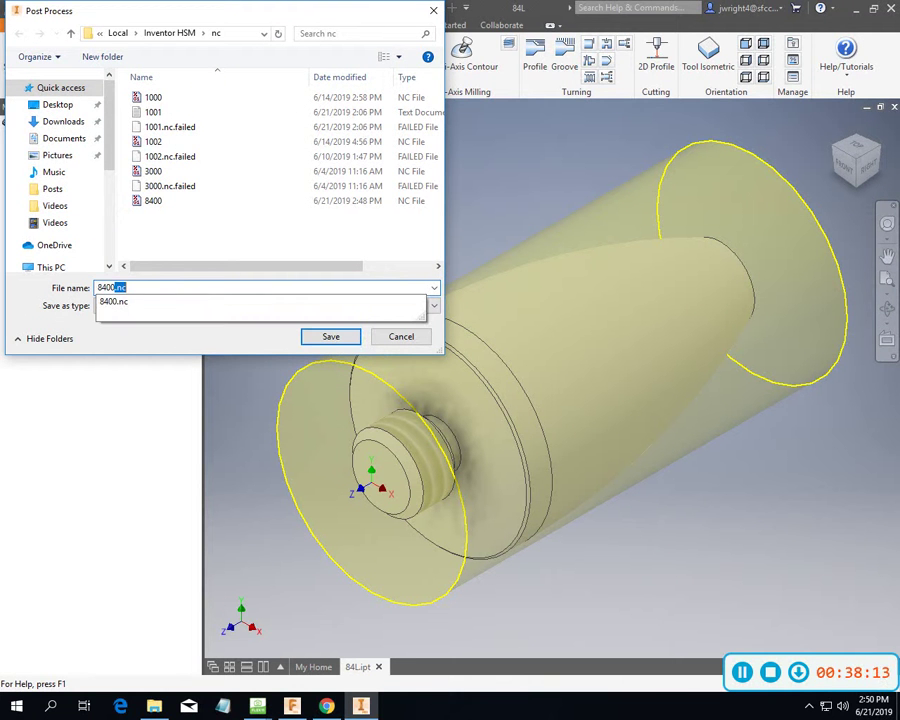
left_click(330, 336)
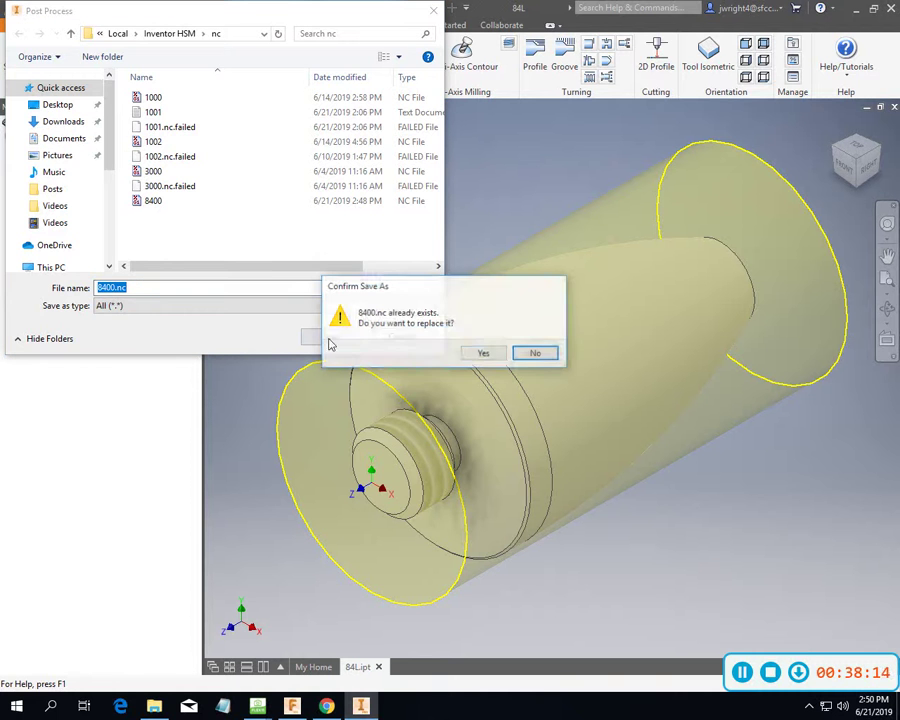
left_click(494, 357)
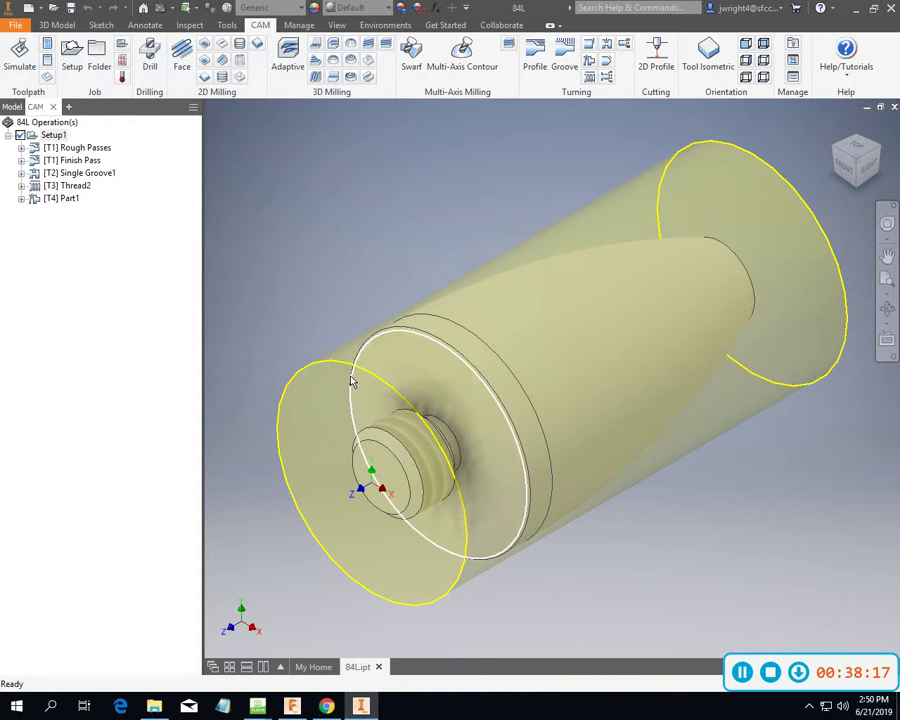
Examine the reposted 8400.nc code's header and first Rough Passes moves for sequence numbers, and close the file.
mouse_move(374, 402)
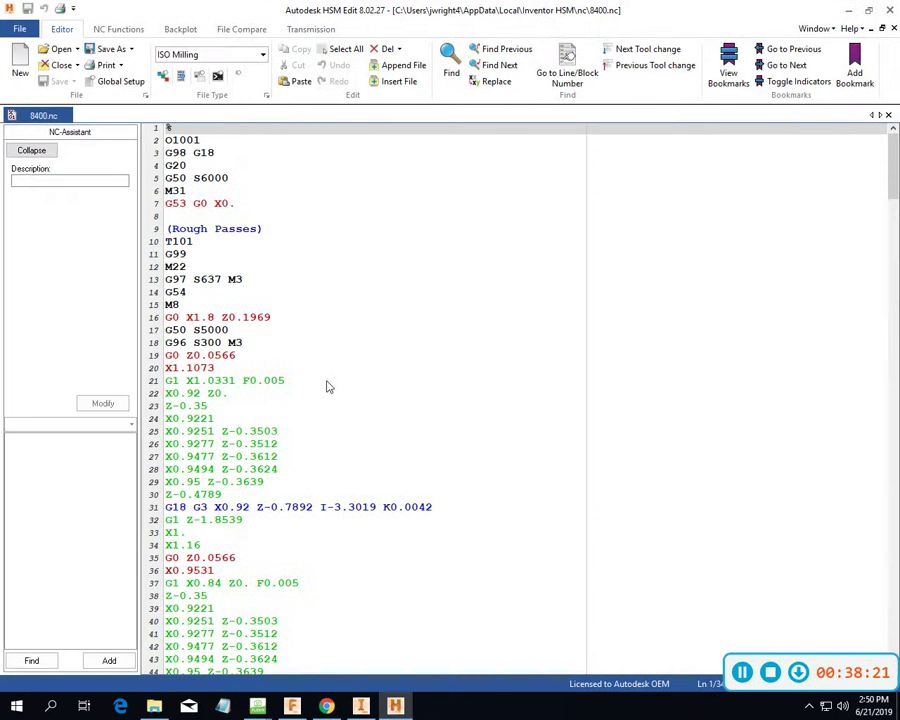
scroll(325, 385, "down", 1)
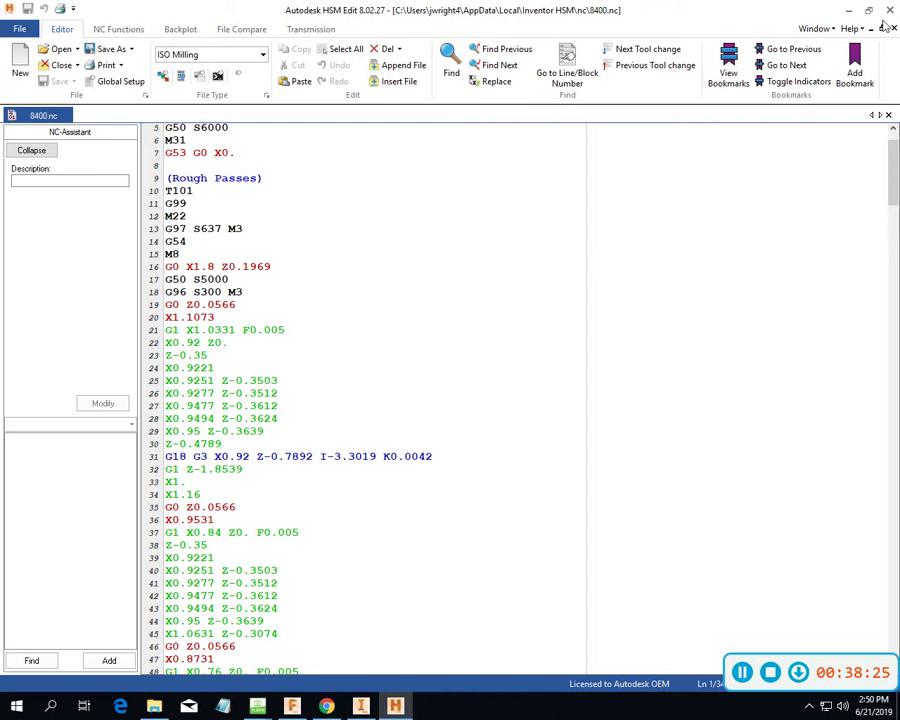
left_click(890, 11)
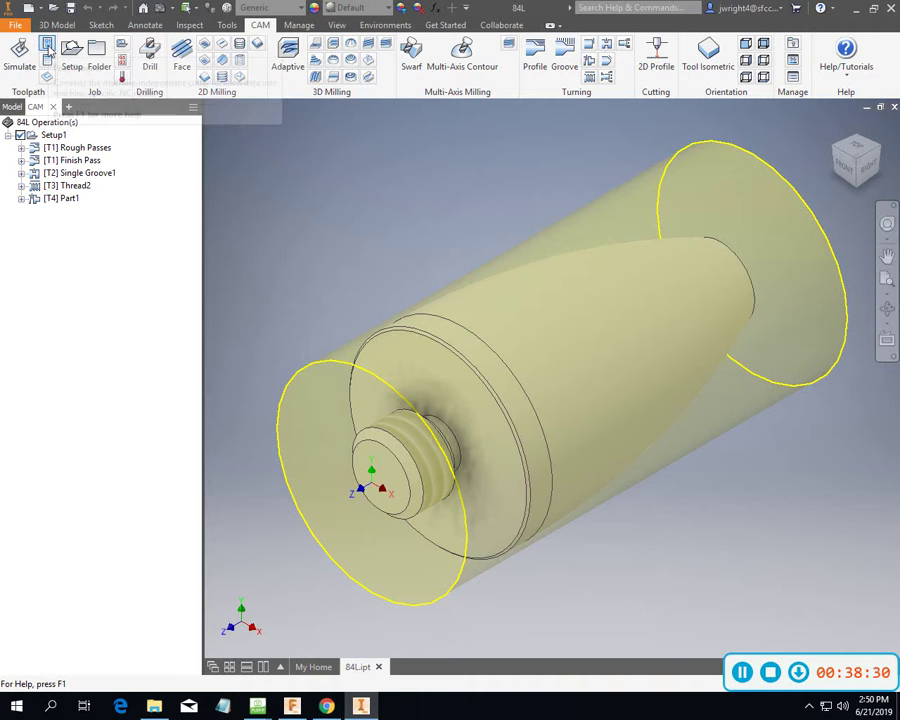
Reopen the haas turning post configuration and review its sequence number and writeMachine properties.
left_click(47, 46)
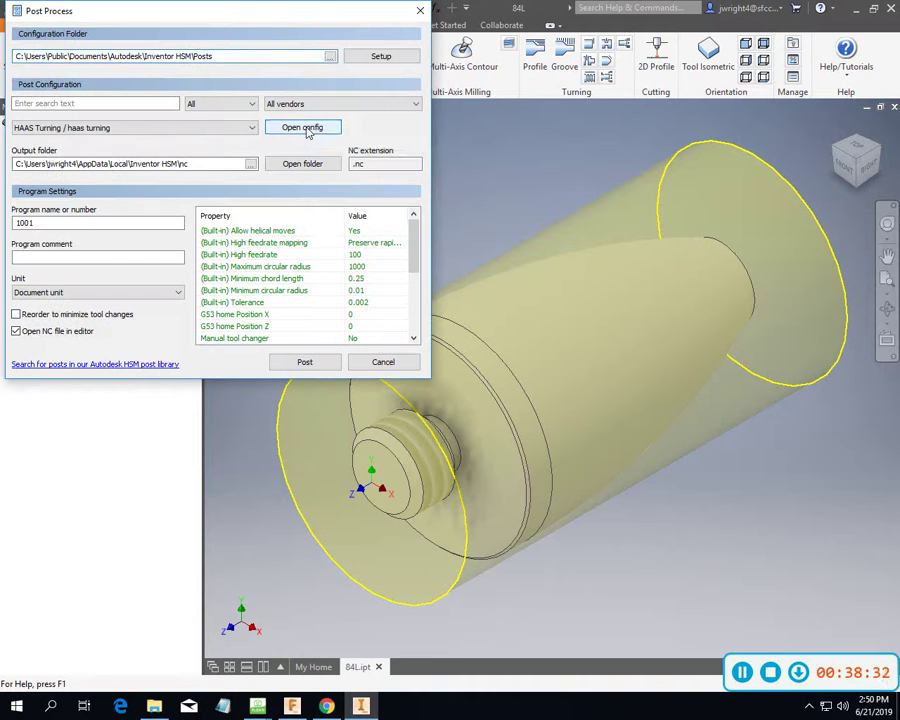
left_click(309, 129)
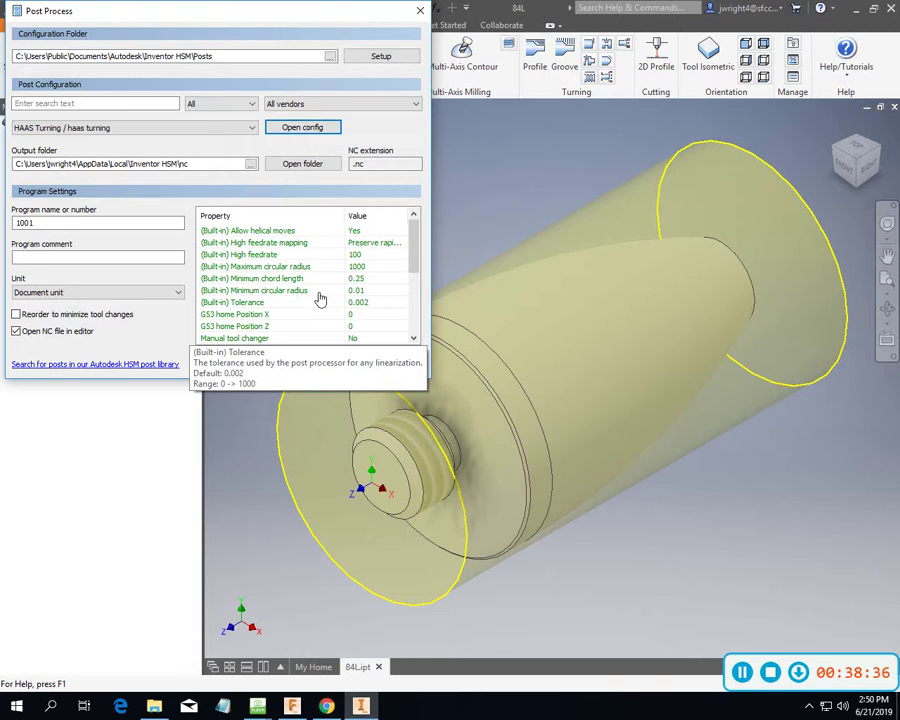
scroll(310, 298, "down", 7)
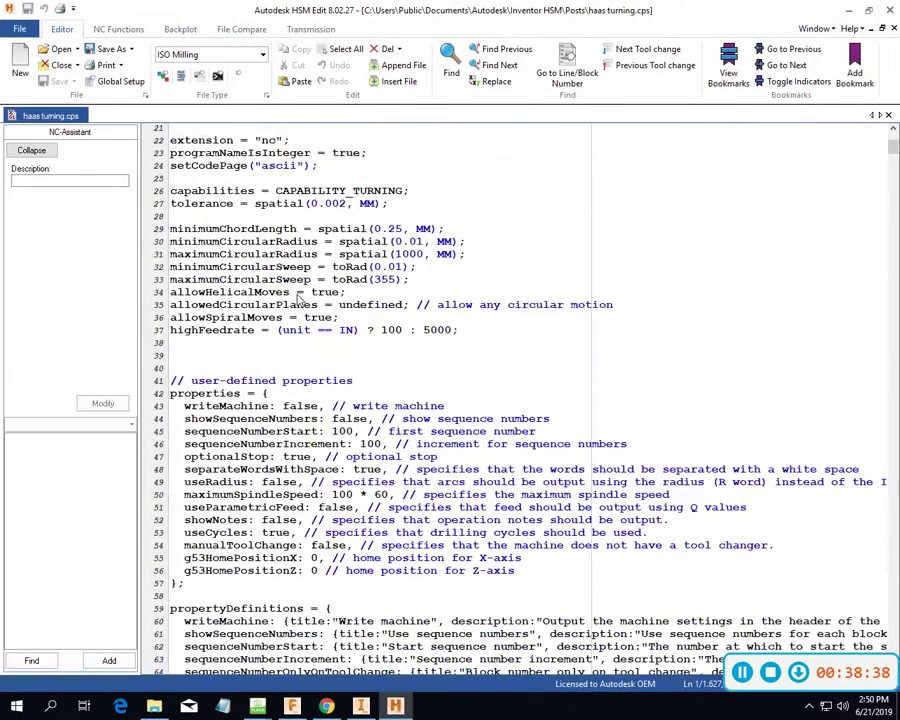
scroll(297, 298, "down", 5)
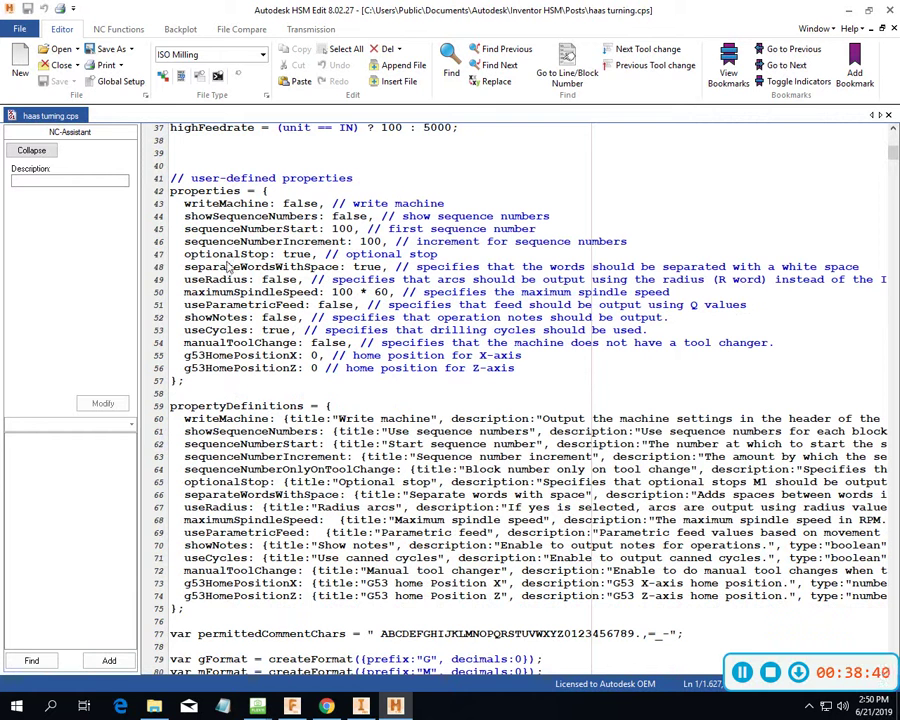
left_click(236, 230)
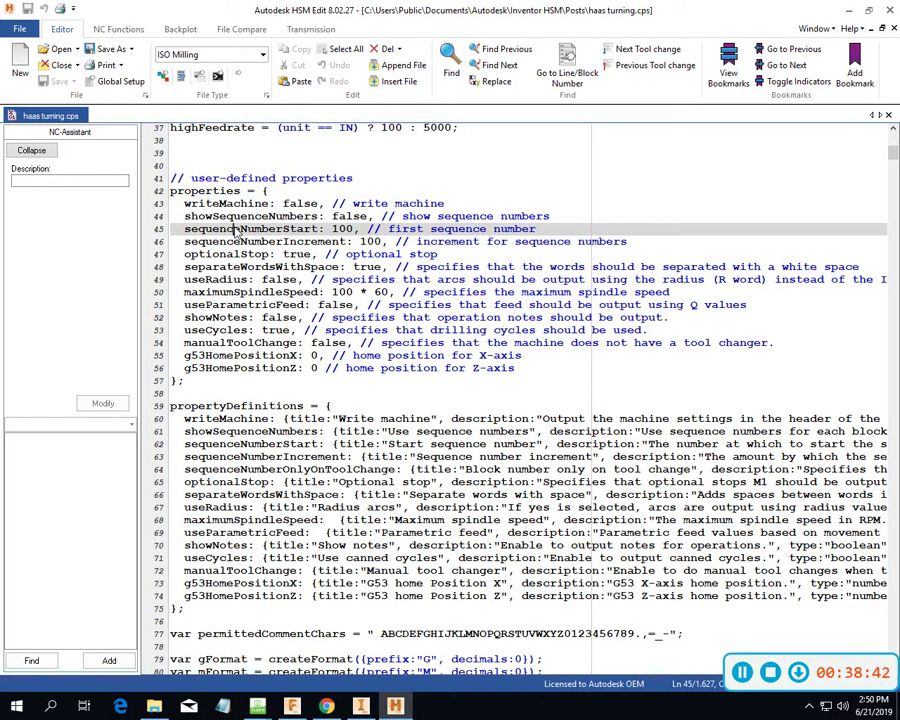
left_click(240, 217)
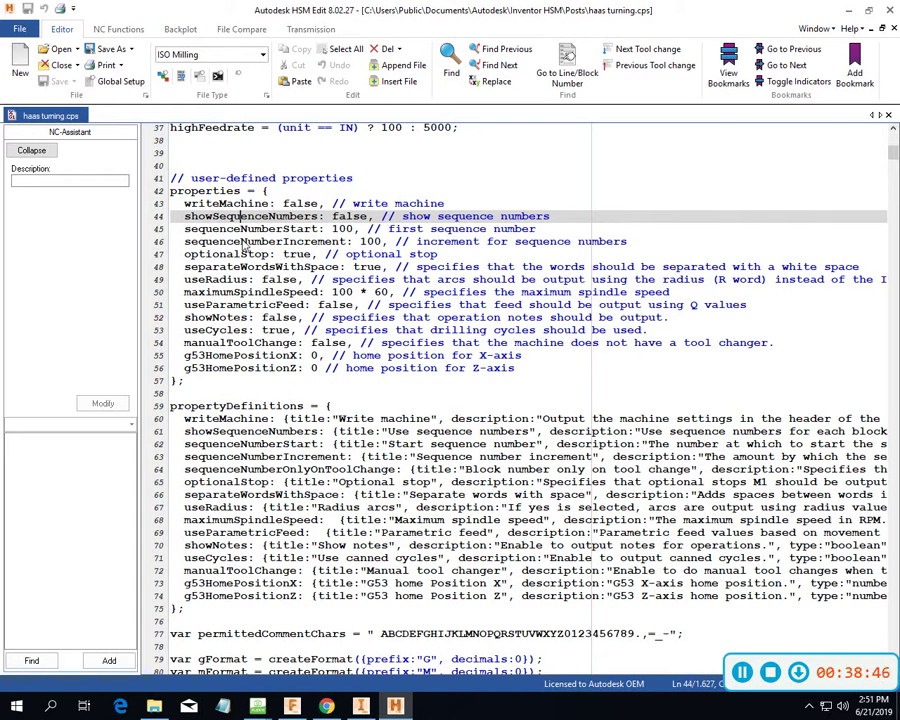
left_click(237, 204)
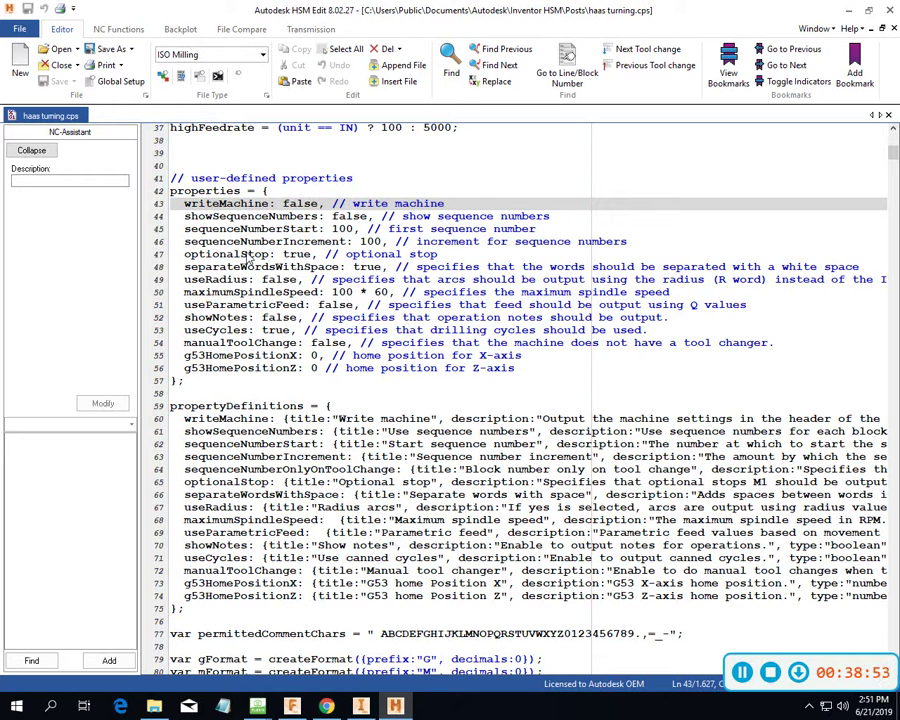
Review the sequence number, optional stop and radius properties, and look through the rest of the haas turning configuration code.
left_click(267, 217)
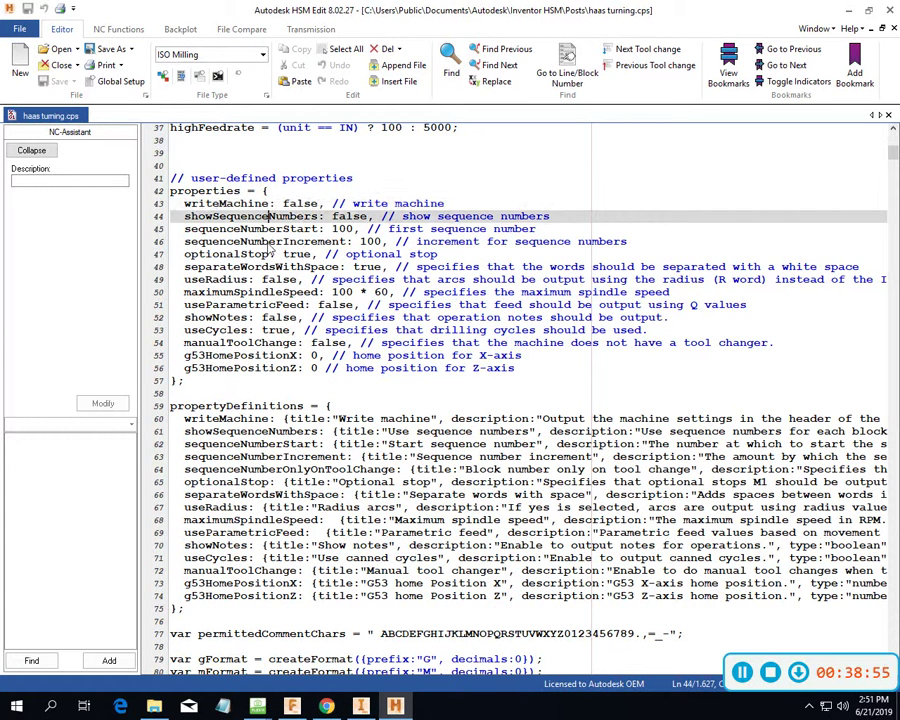
left_click(263, 230)
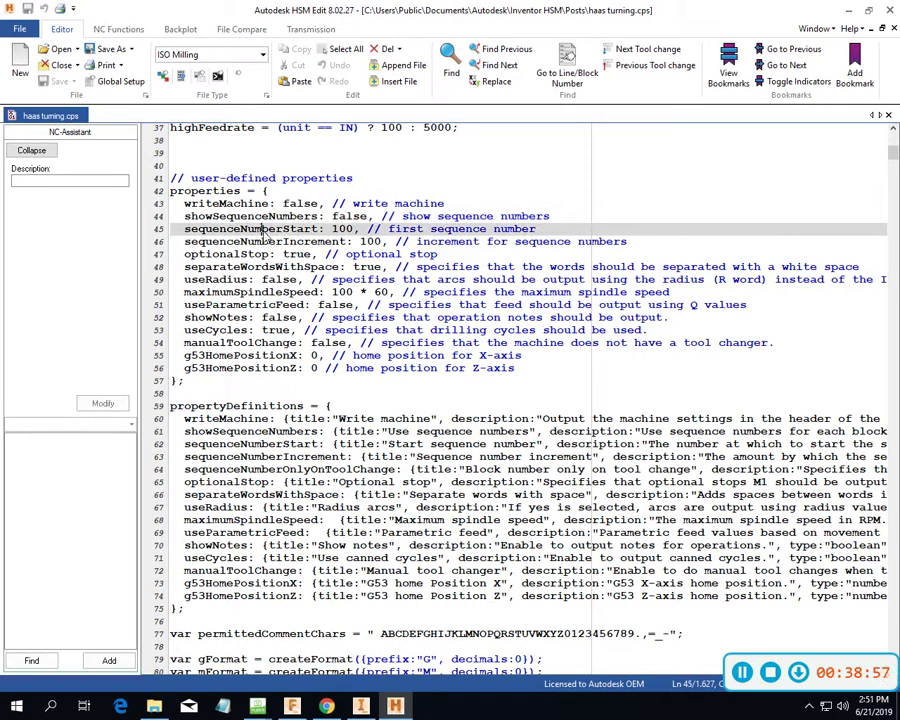
left_click(265, 242)
left_click(265, 255)
left_click(263, 280)
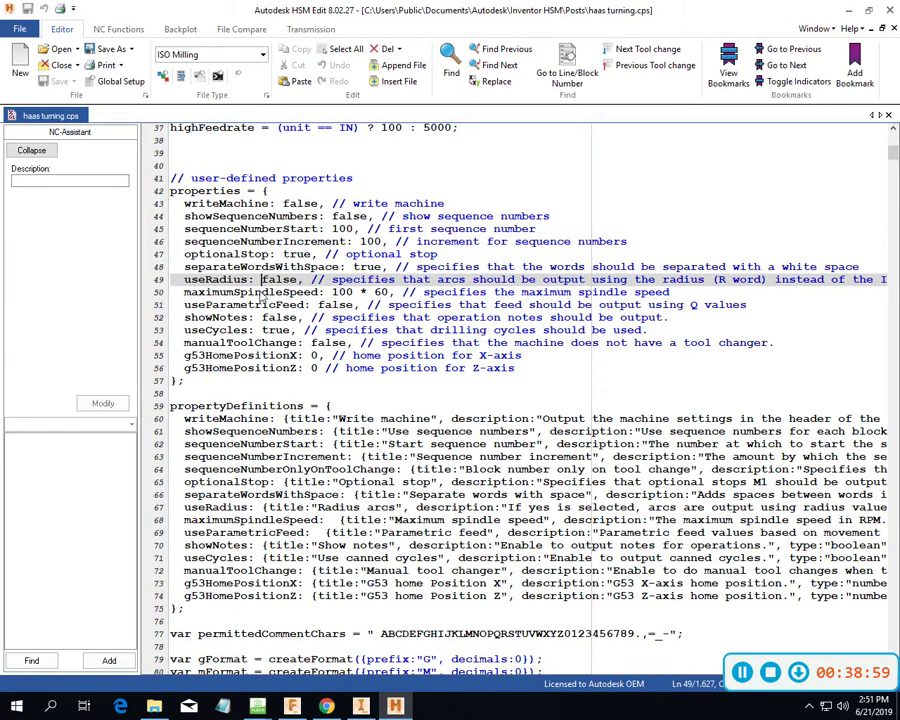
scroll(262, 309, "down", 20)
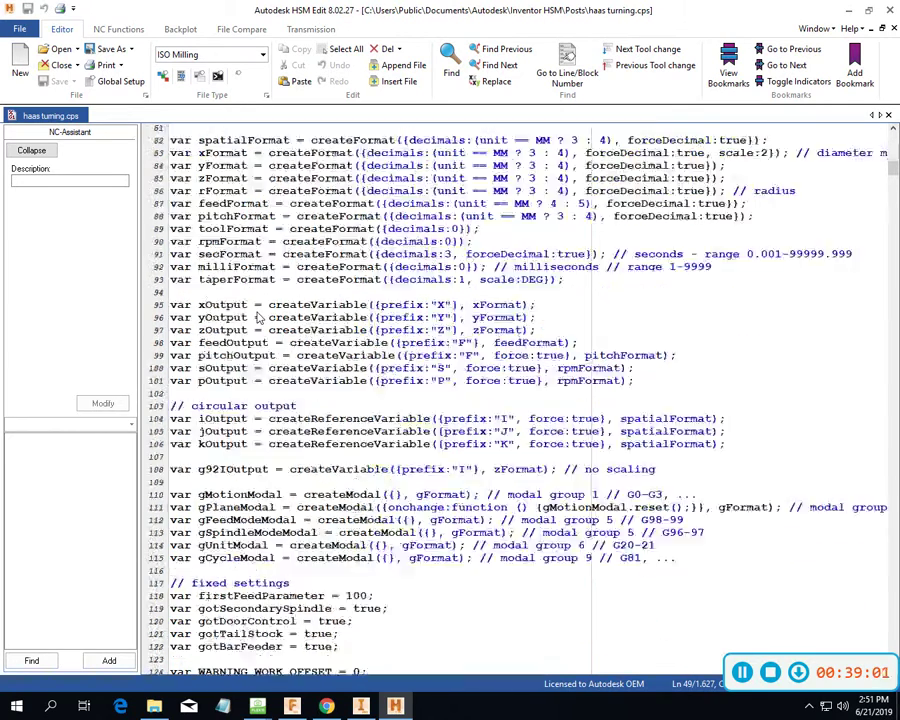
scroll(258, 318, "down", 20)
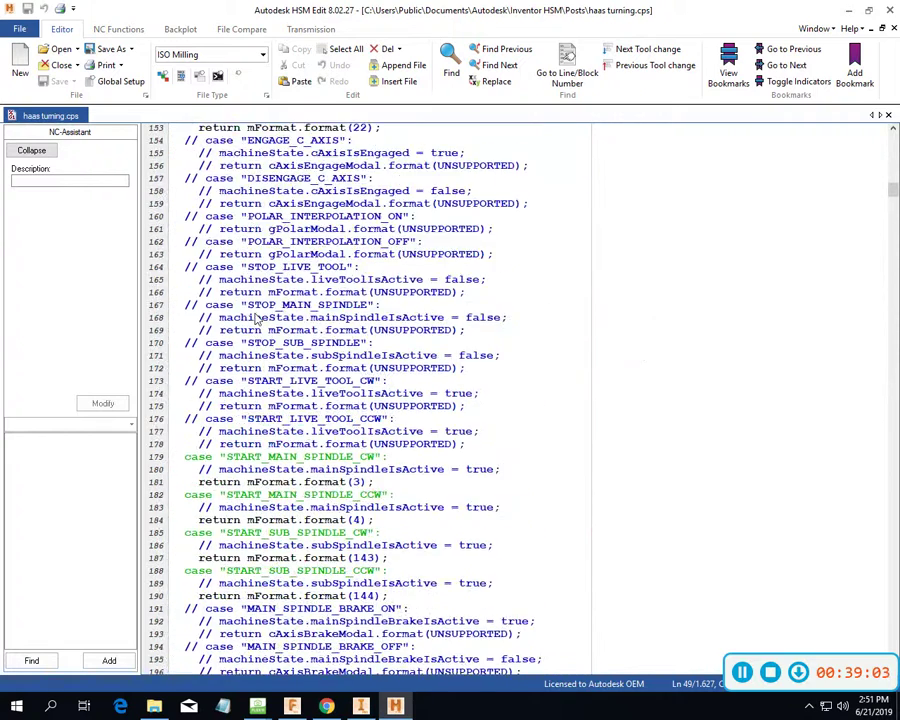
scroll(256, 318, "up", 20)
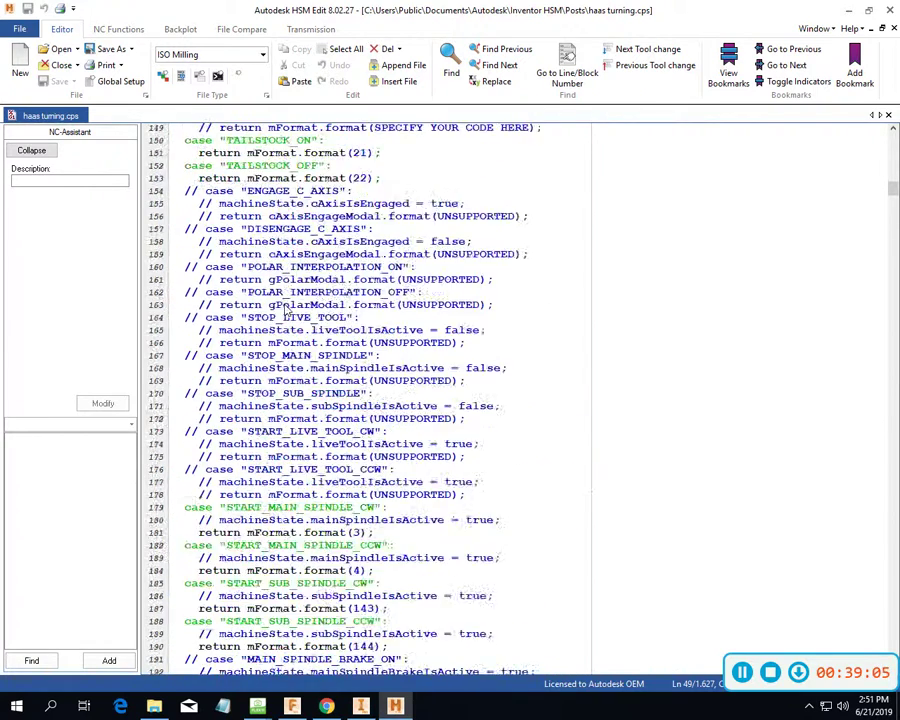
scroll(287, 310, "up", 17)
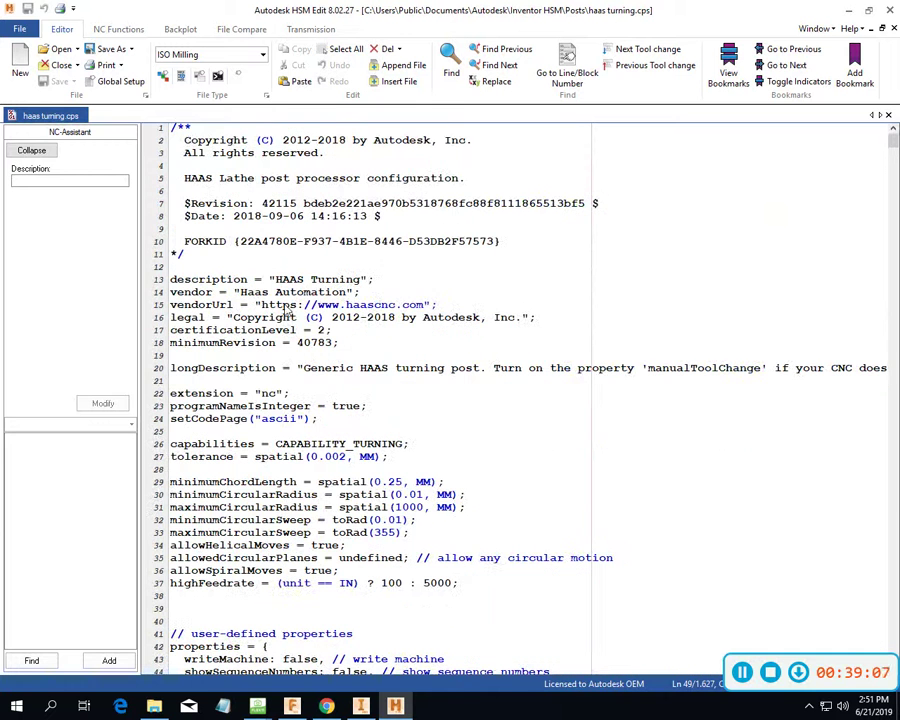
Search the haas turning configuration from its beginning for every occurrence of "seq".
left_click(198, 130)
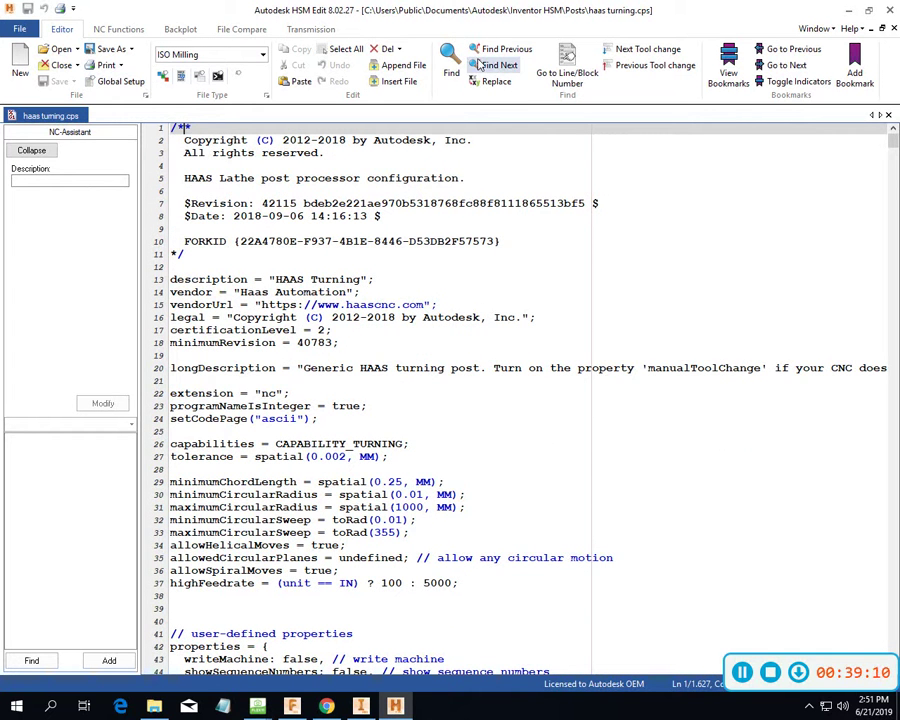
left_click(450, 70)
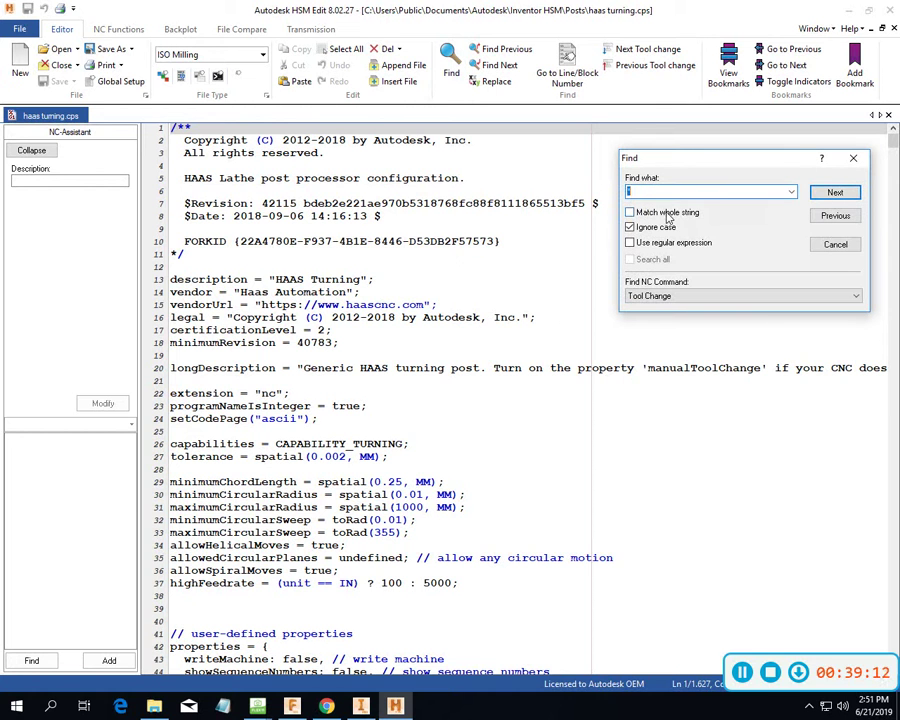
type("seq")
left_click(832, 193)
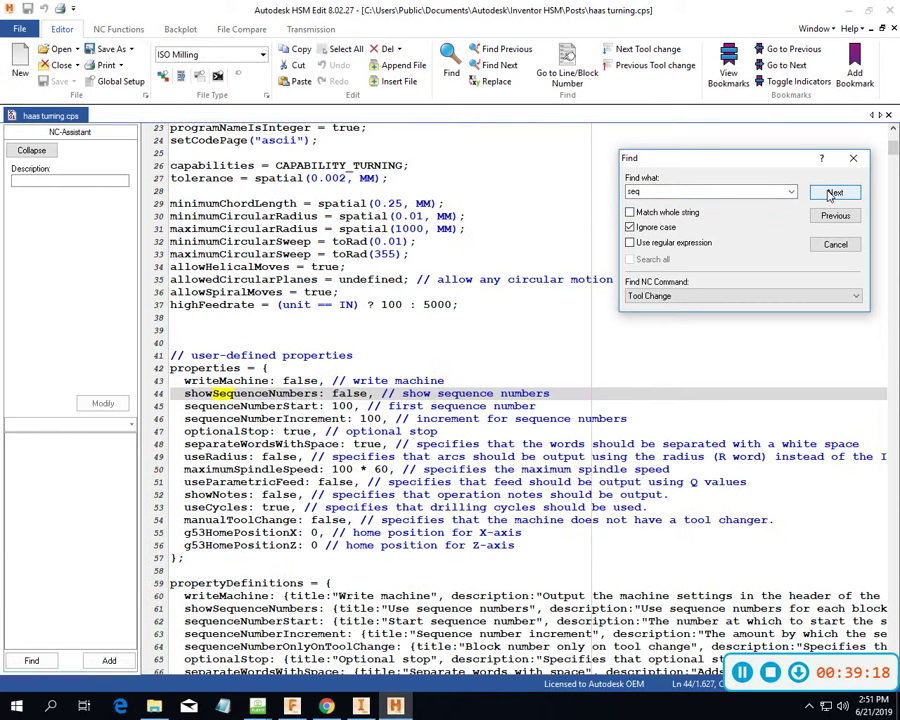
left_click(830, 194)
left_click(830, 196)
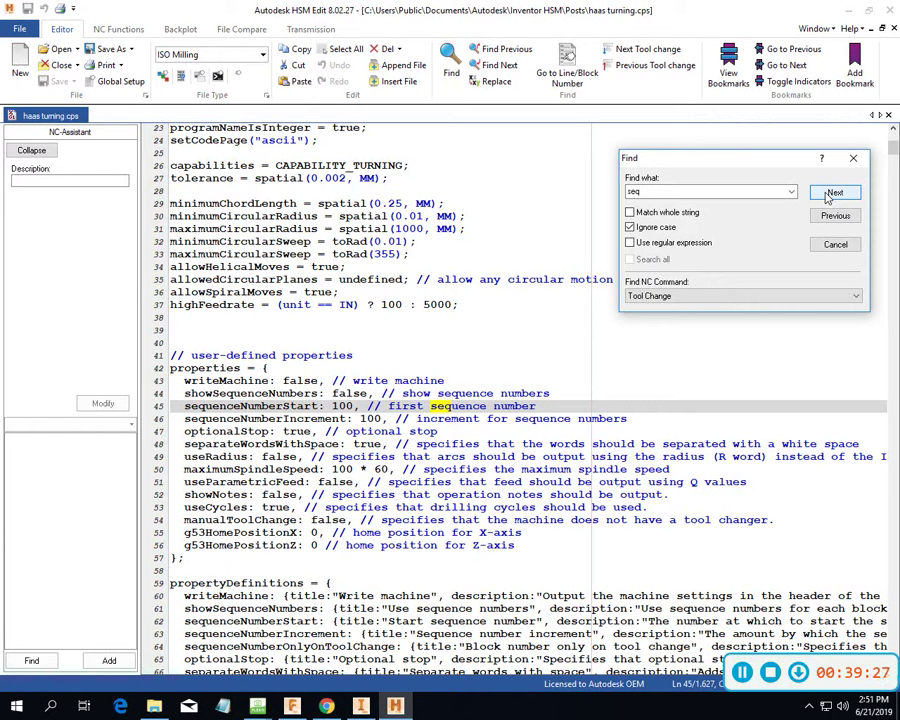
left_click(828, 196)
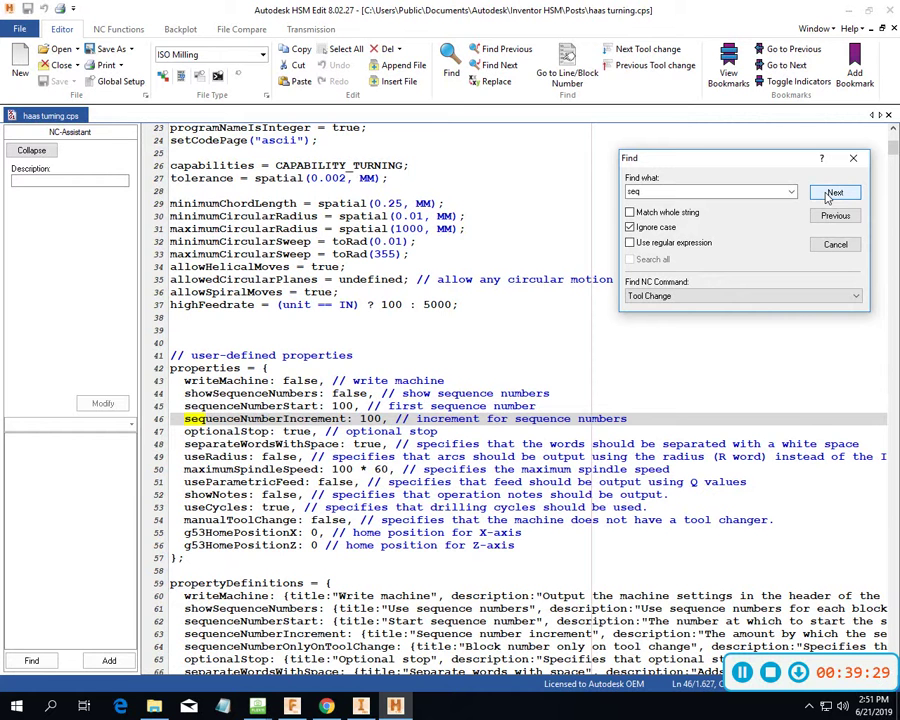
left_click(828, 196)
left_click(828, 196)
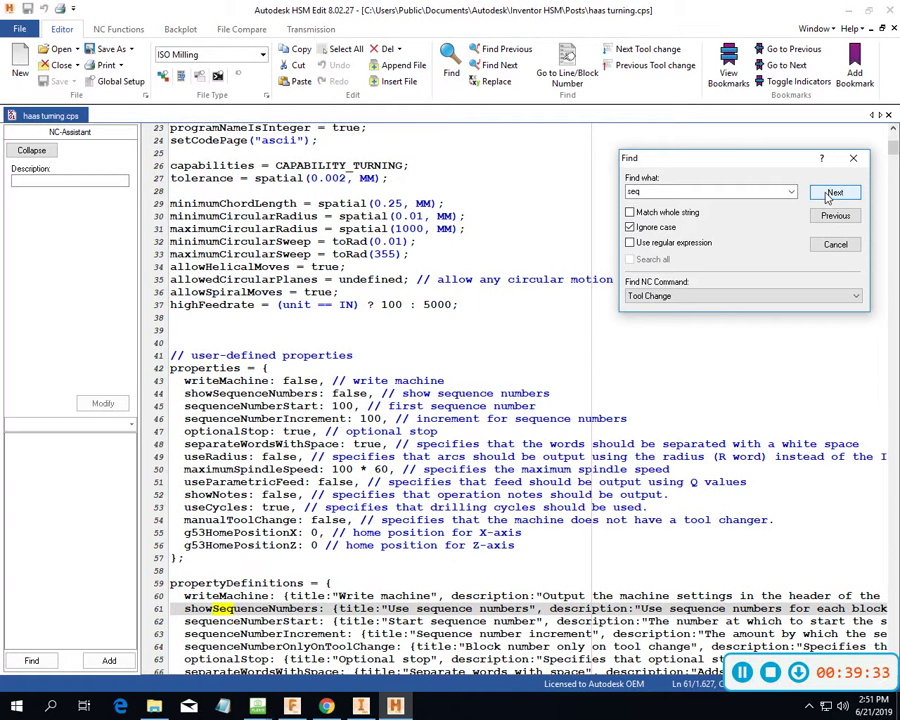
left_click(828, 196)
left_click(828, 196)
left_click(828, 196)
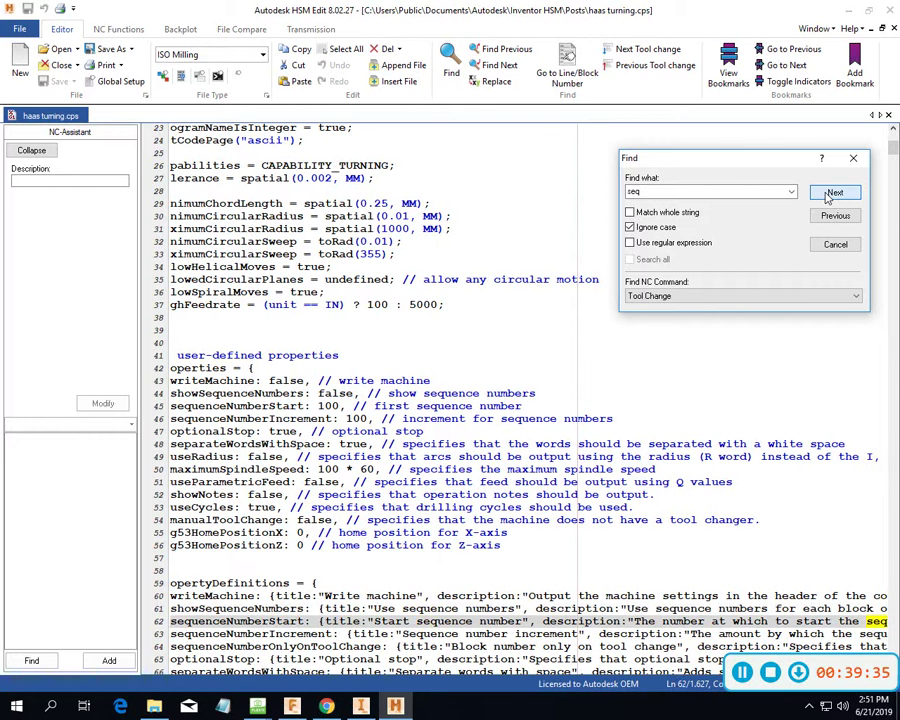
left_click(828, 196)
left_click(828, 196)
left_click(828, 196)
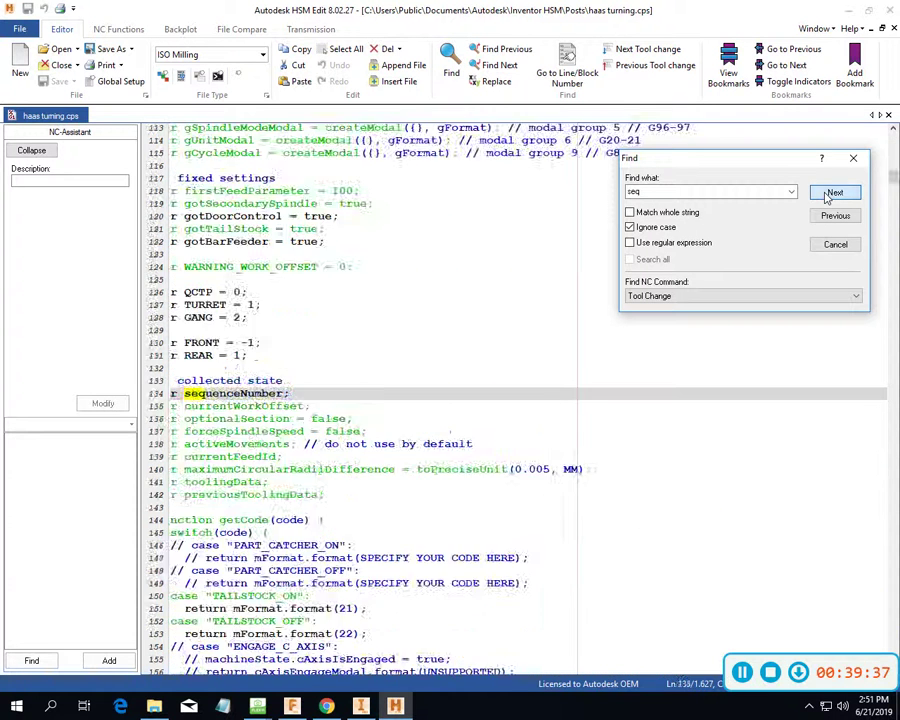
left_click(828, 196)
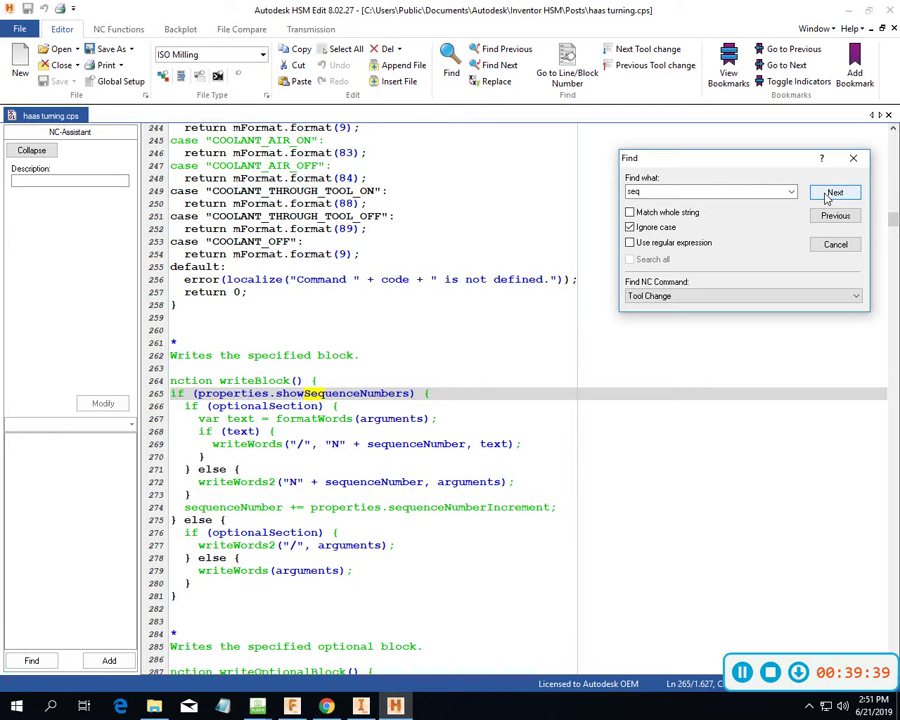
left_click(828, 196)
left_click(828, 196)
left_click(828, 196)
left_click(828, 196)
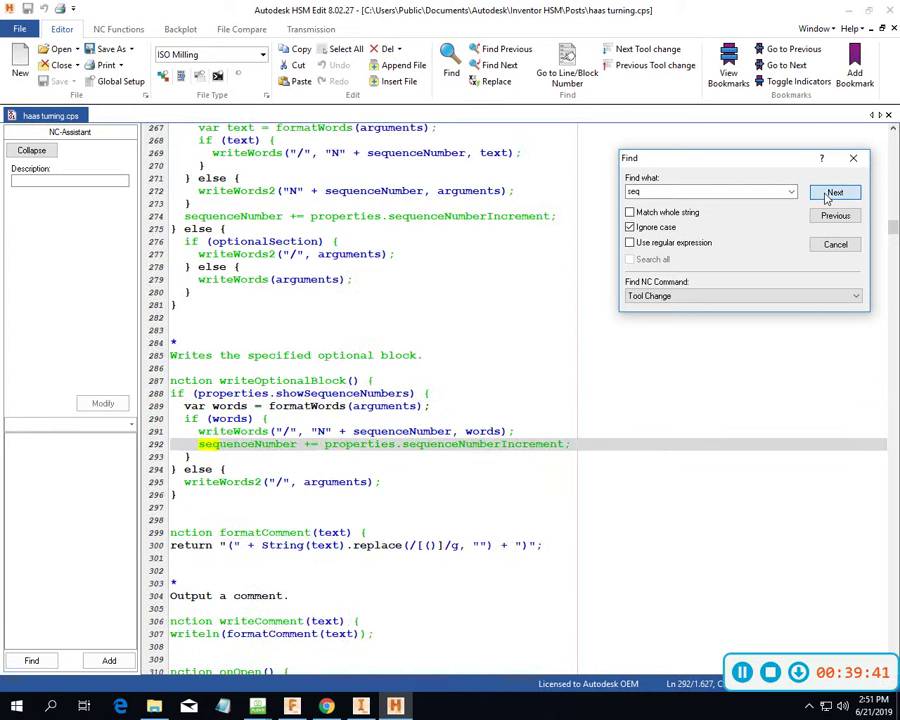
left_click(828, 196)
left_click(828, 196)
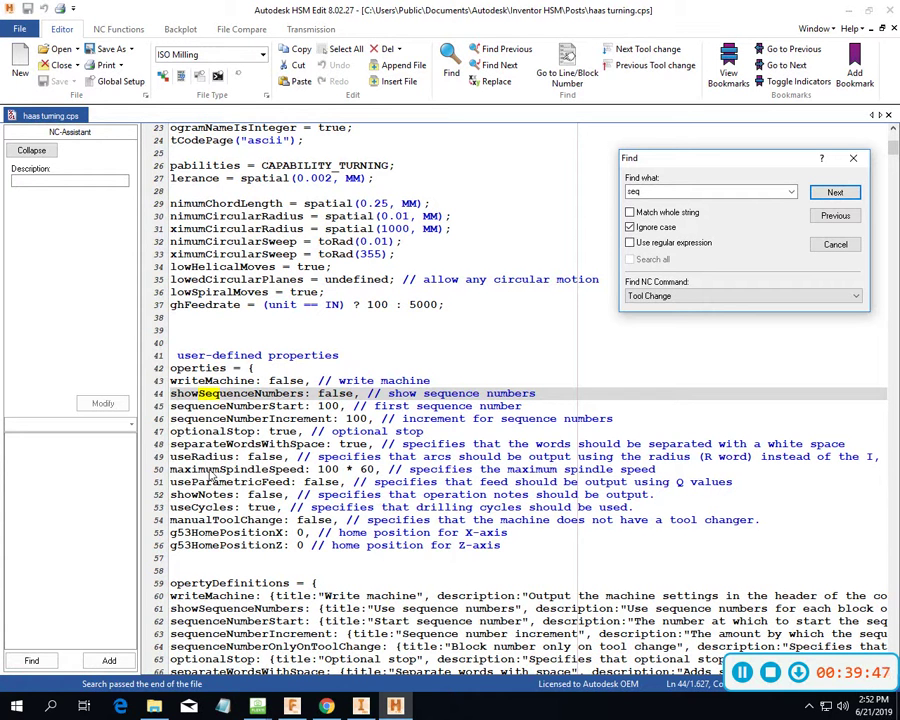
Set the showSequenceNumbers property to true in the user-defined properties.
left_click(218, 433)
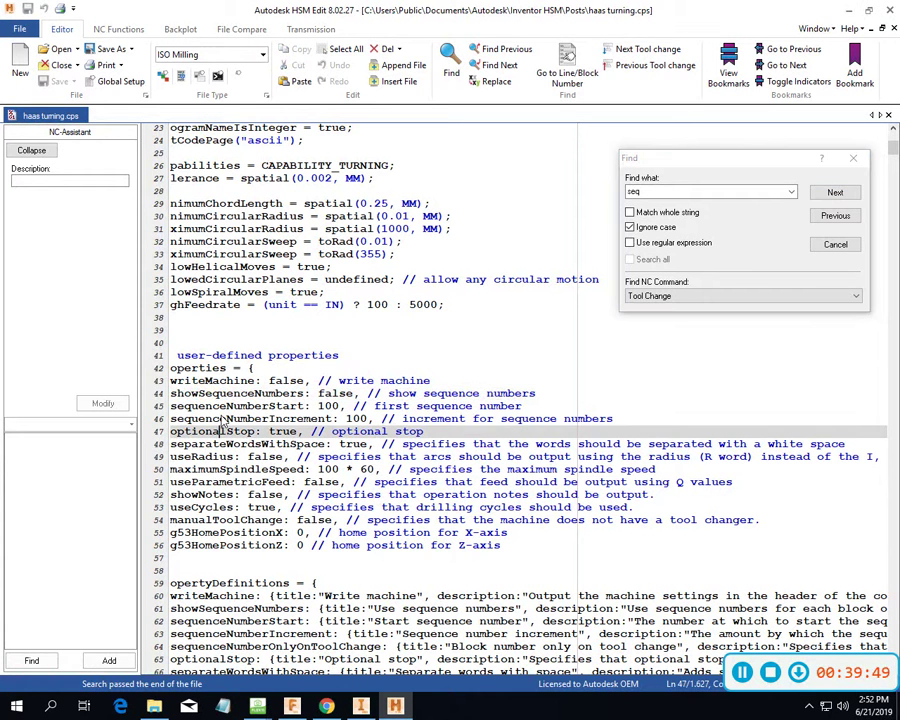
left_click(220, 419)
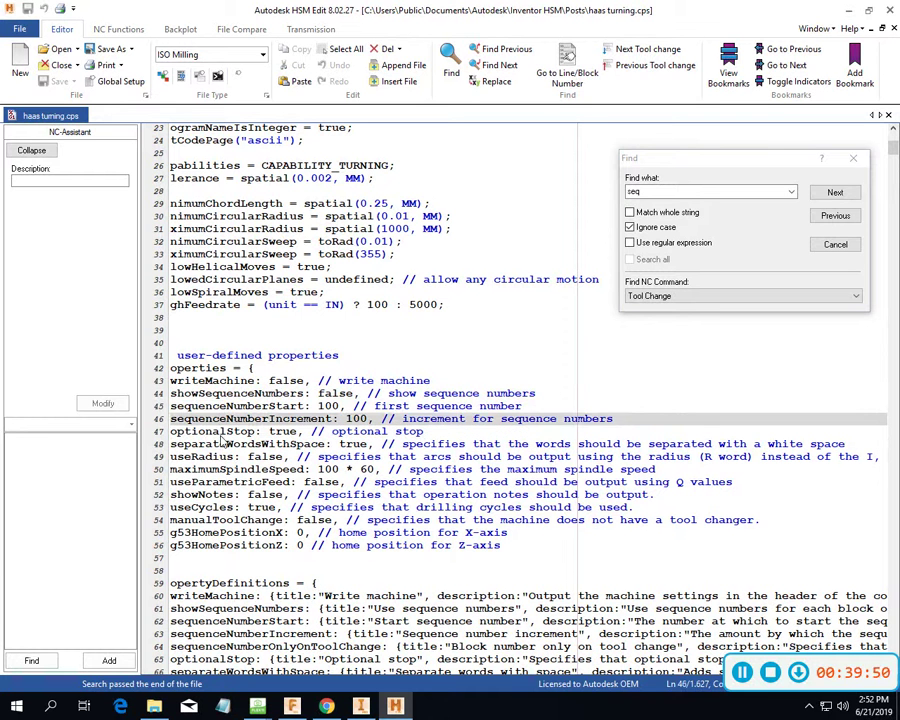
left_click(230, 406)
left_click(226, 395)
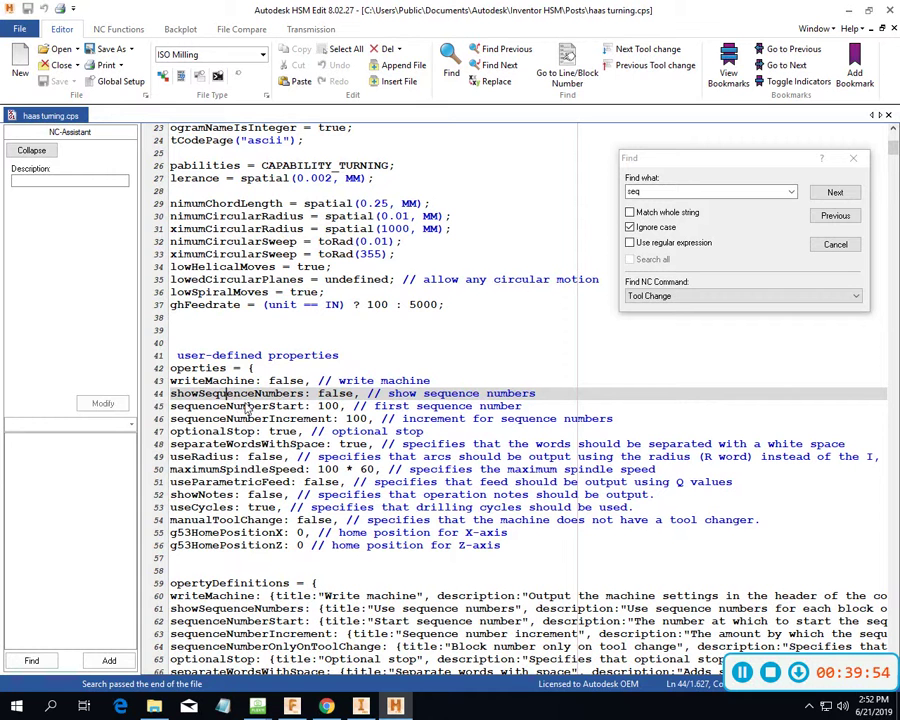
left_click(333, 394)
key("BackSpace")
key("BackSpace")
key("BackSpace")
key("BackSpace")
key("BackSpace")
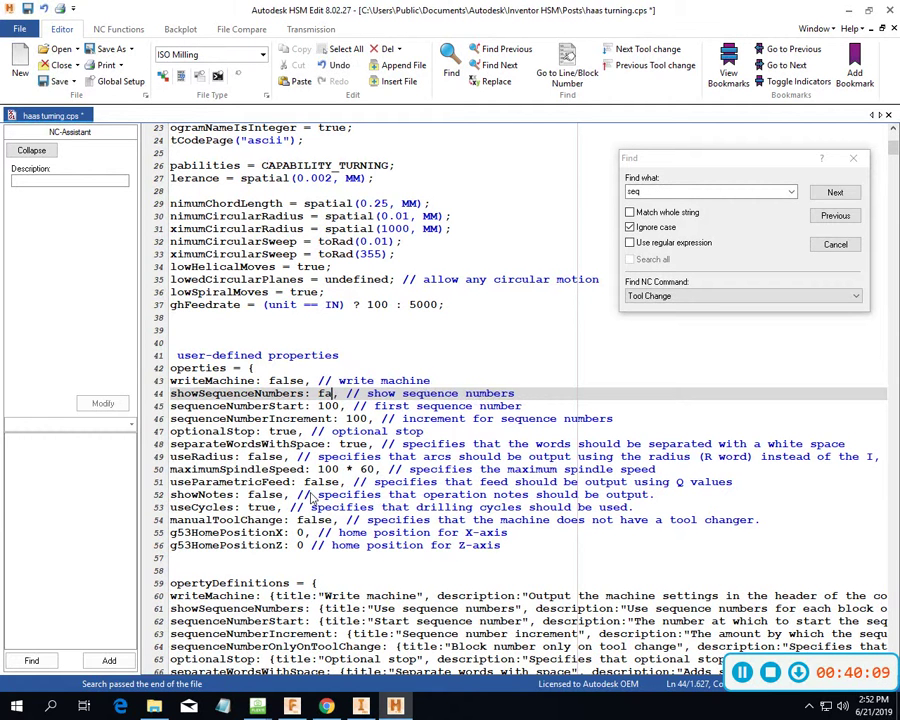
type("e")
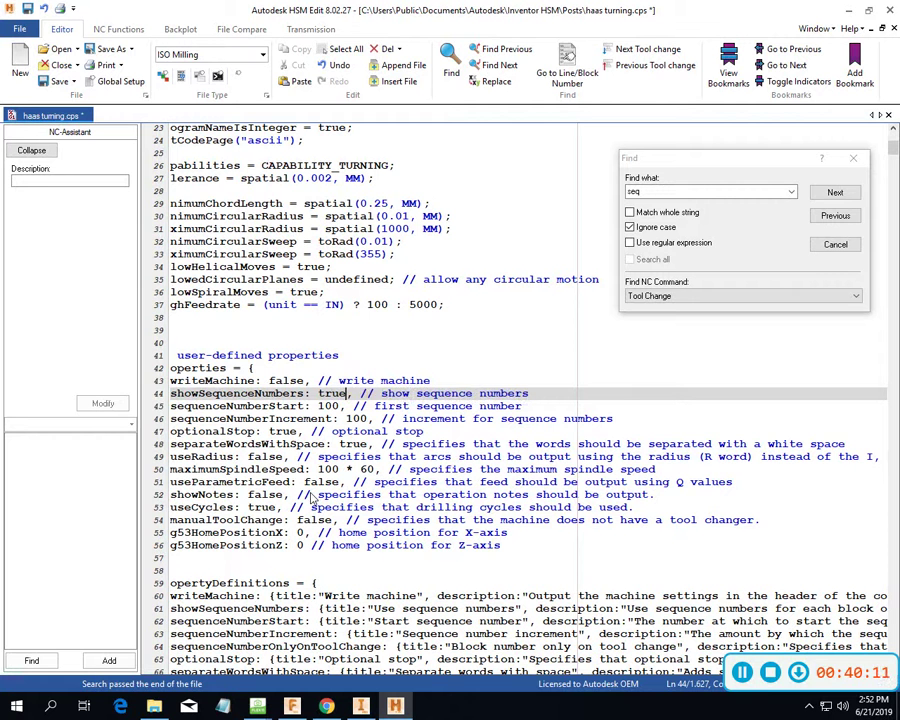
End the text search, save the haas turning configuration, and return to Inventor, dismissing the Post Process dialog without posting.
left_click(279, 480)
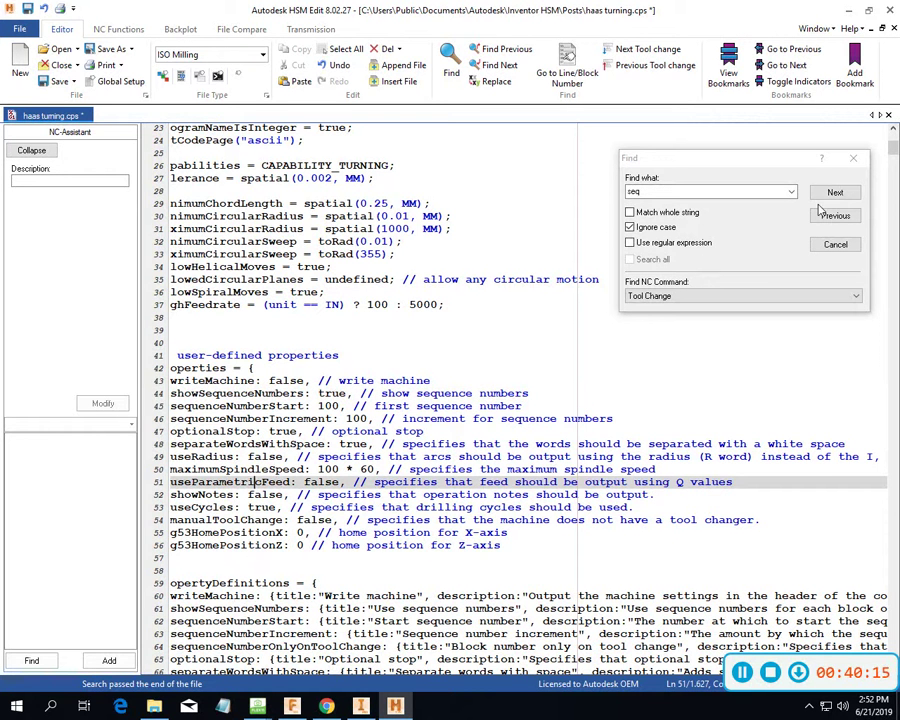
left_click(853, 158)
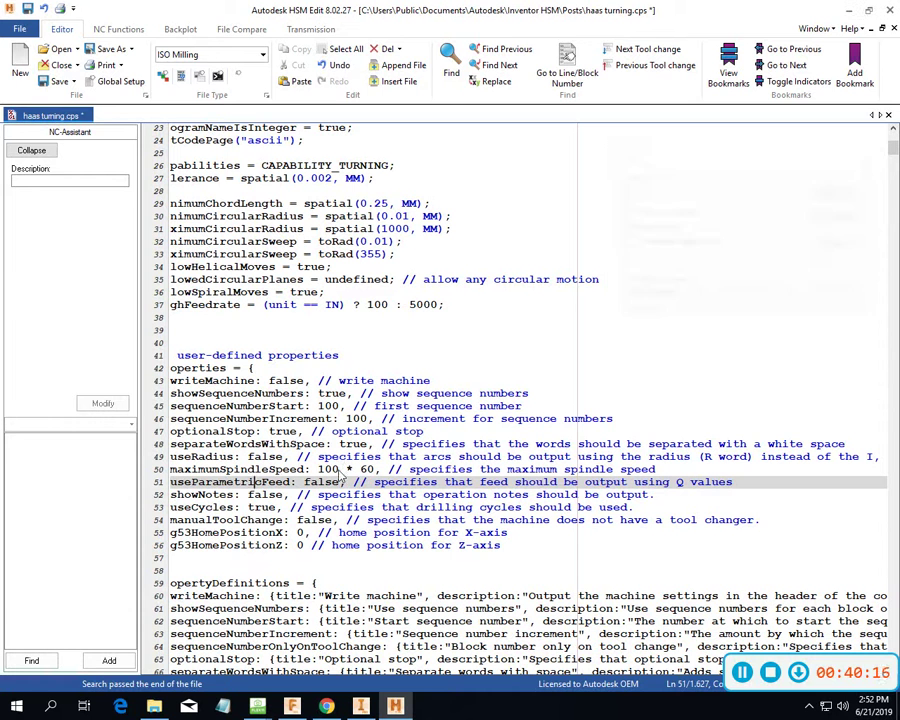
left_click(55, 82)
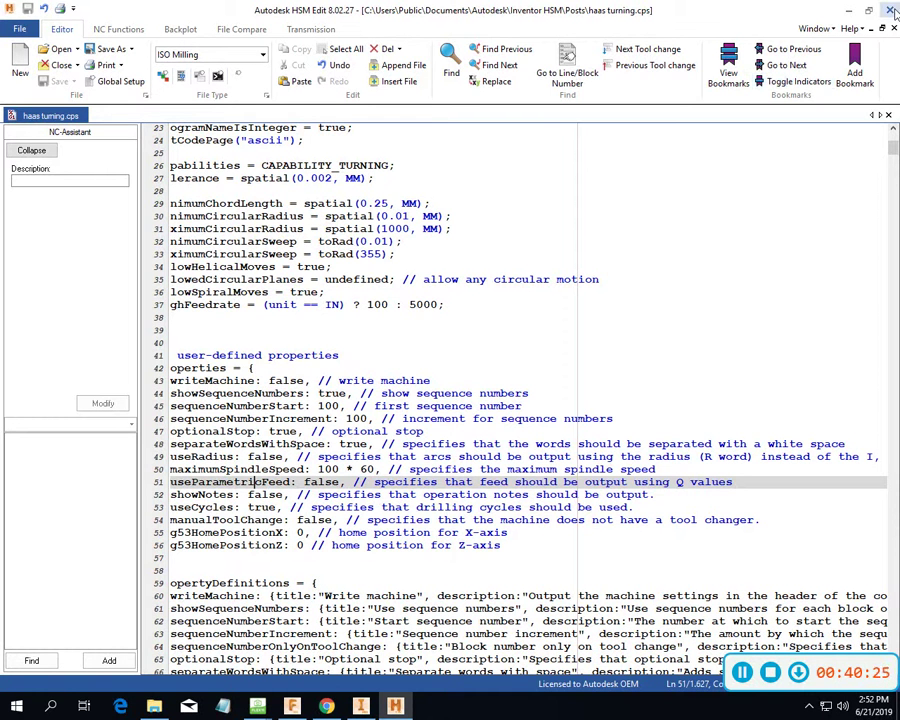
left_click(847, 10)
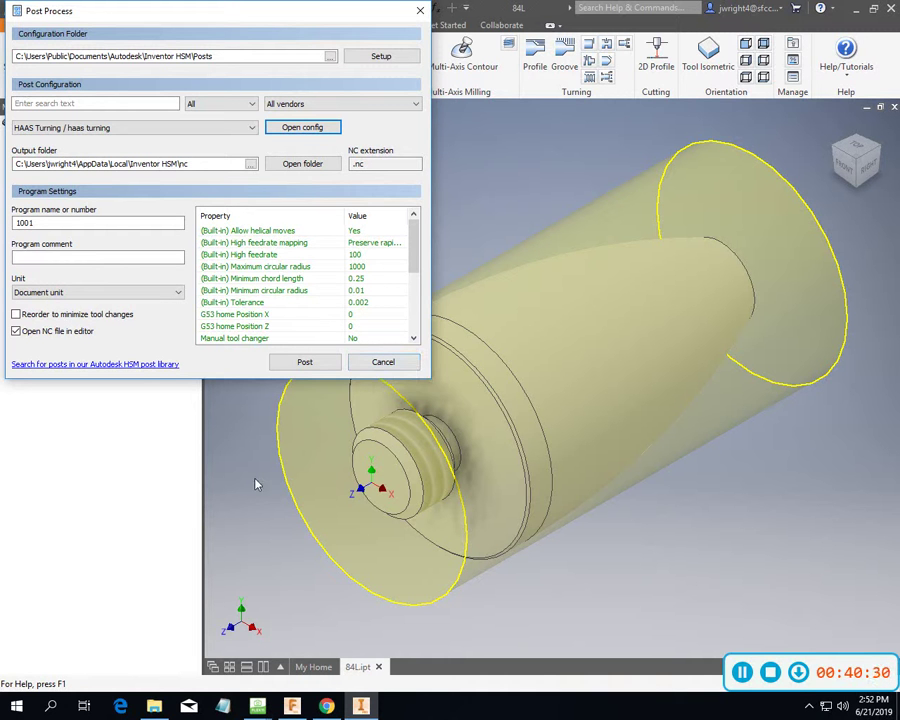
left_click(396, 362)
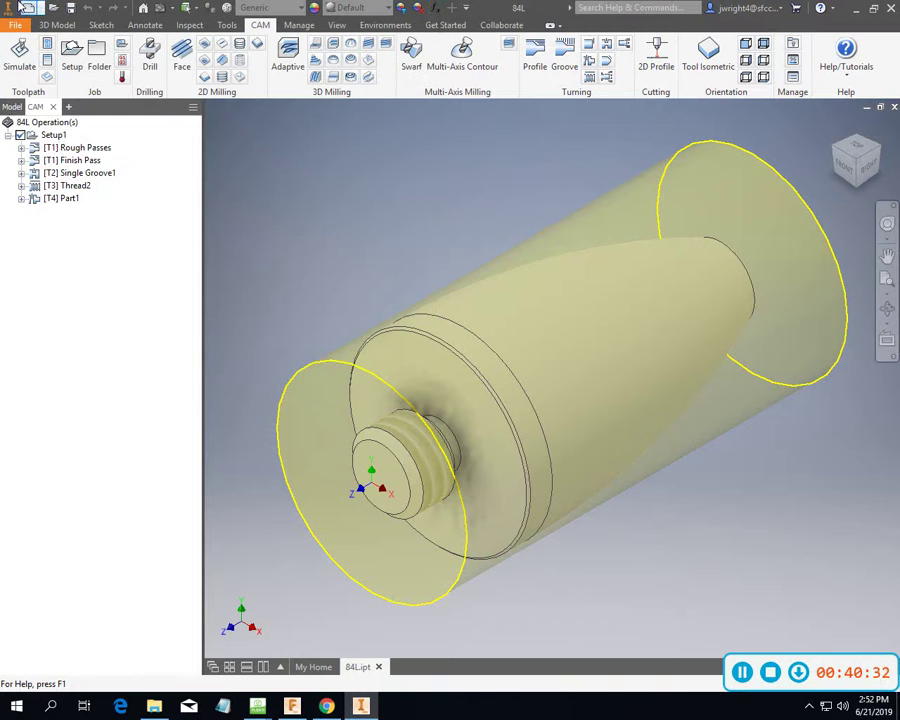
Set Setup1's program name/number to 8400 and accept the setup.
double_click(54, 135)
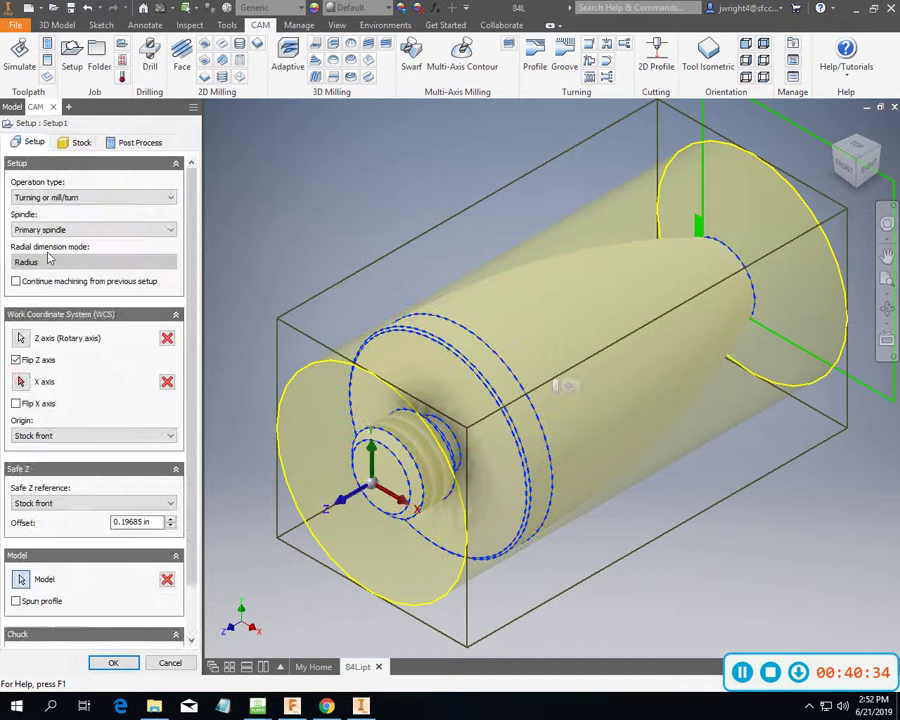
left_click(140, 143)
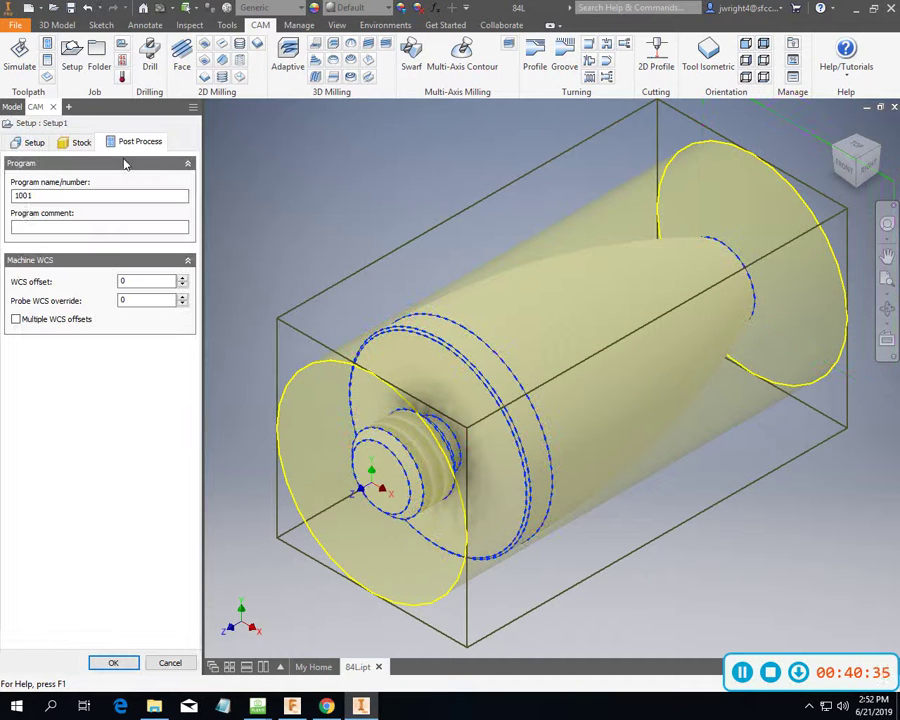
double_click(22, 197)
key("BackSpace")
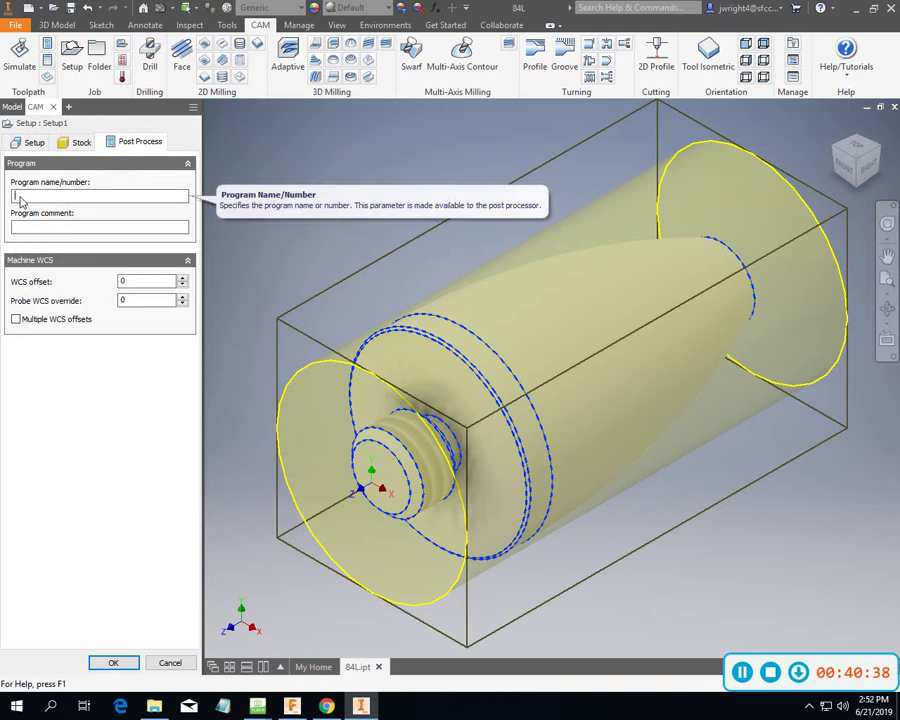
type("8400")
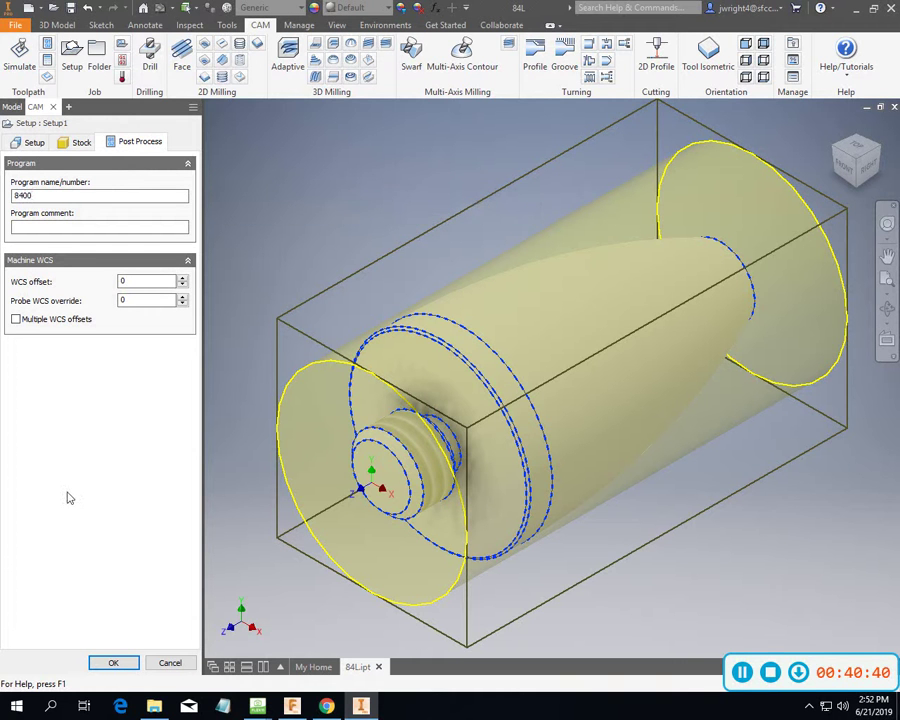
left_click(30, 142)
left_click(114, 662)
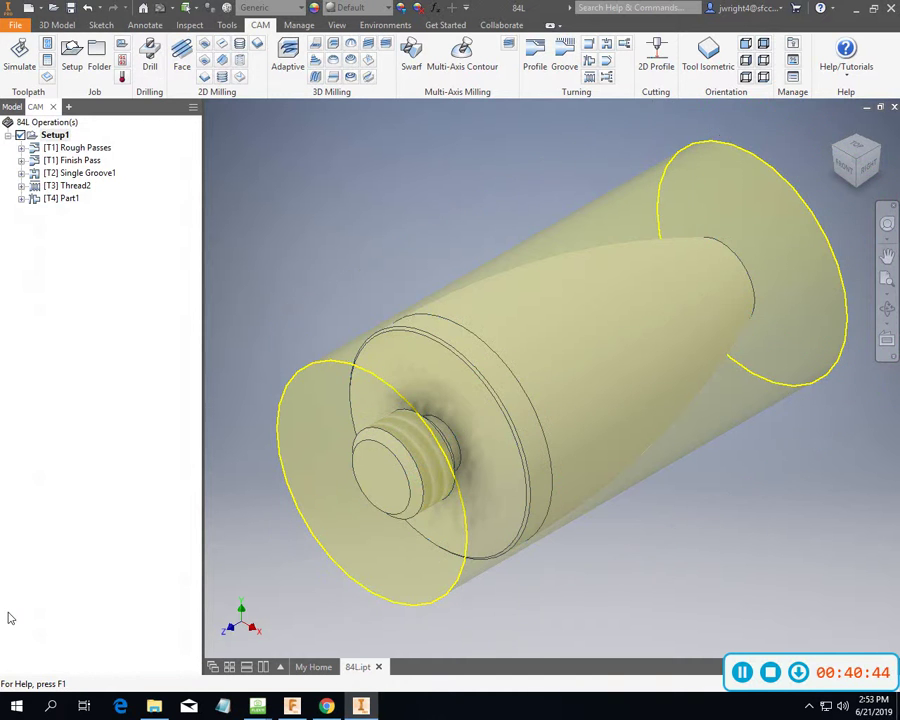
Edit the VNMT right-hand tool used by the Rough Passes operation and set its insert unit to inches.
double_click(60, 148)
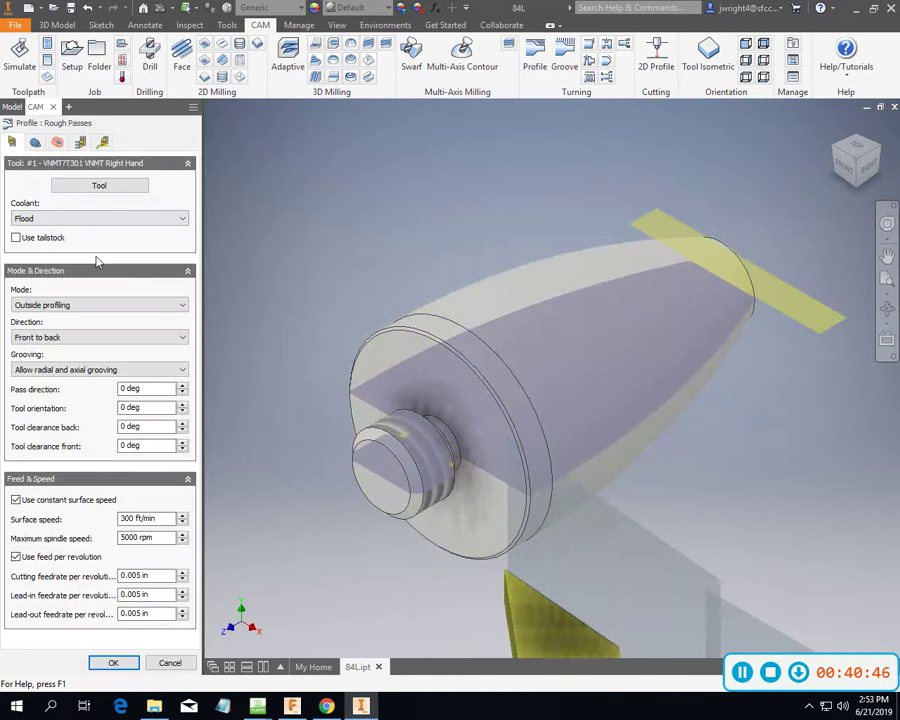
left_click(126, 188)
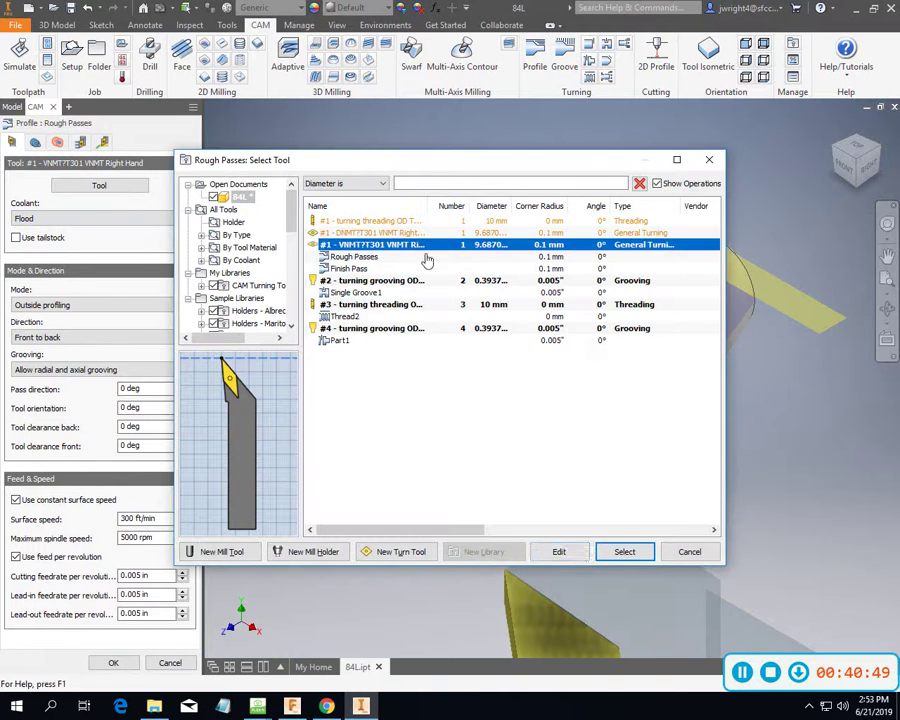
left_click(586, 551)
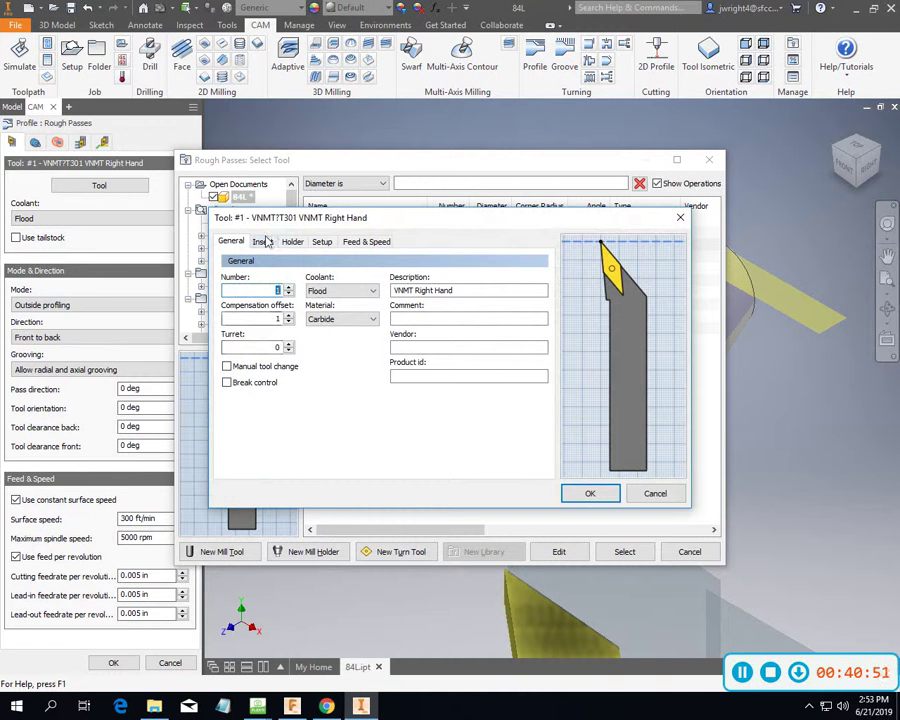
left_click(366, 241)
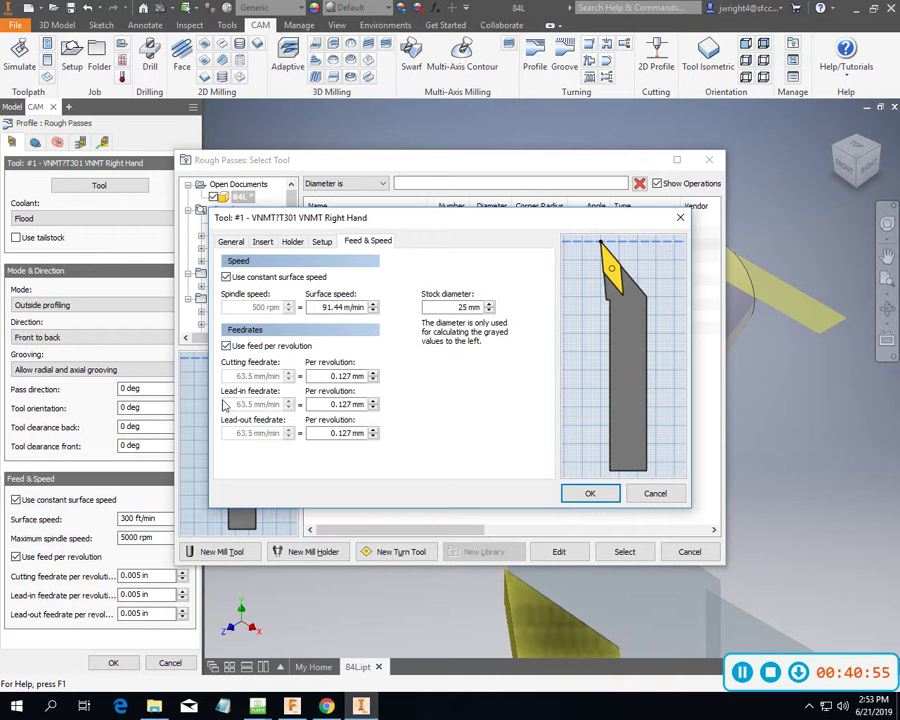
left_click(231, 241)
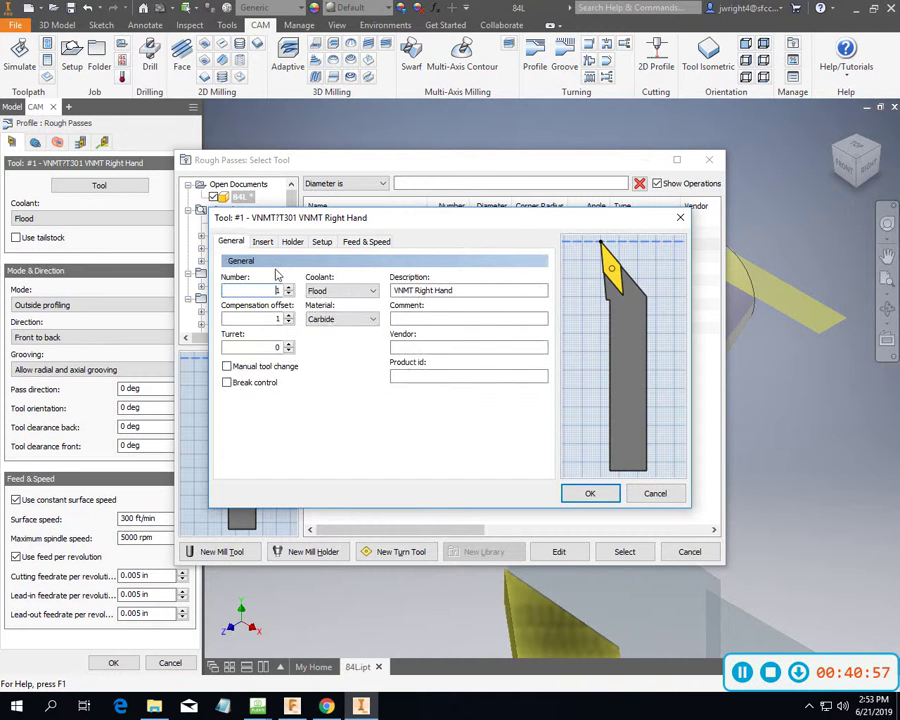
left_click(262, 241)
left_click(262, 302)
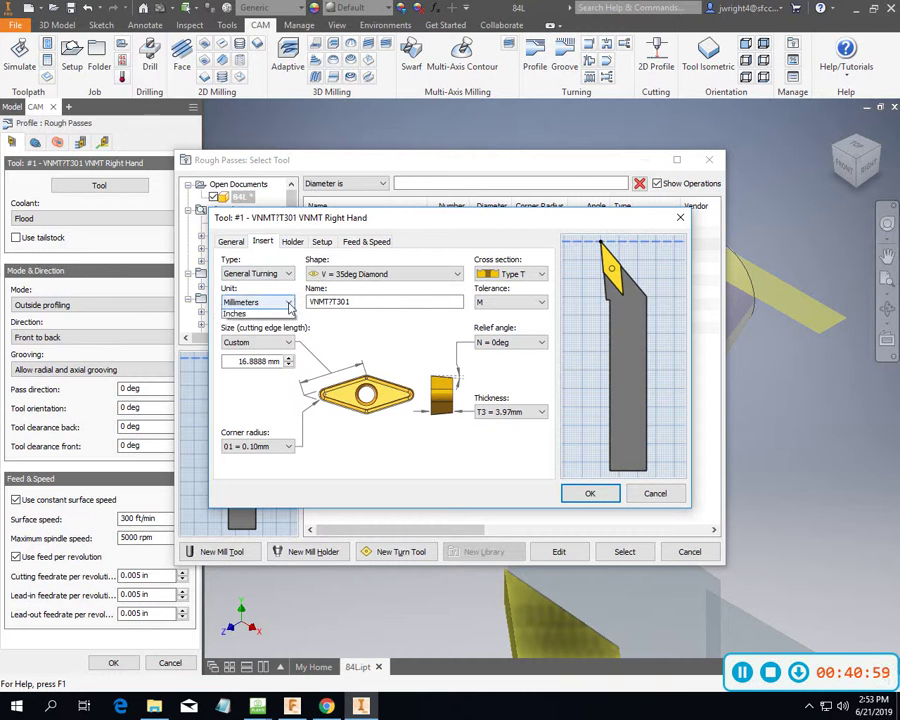
left_click(262, 323)
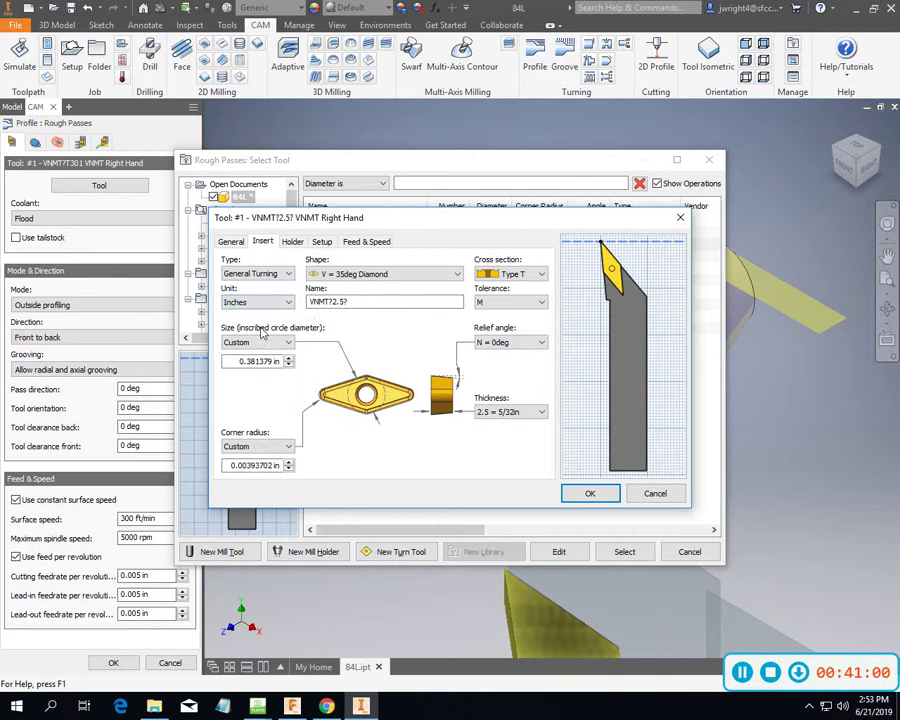
Review and accept the VNMT tool, overriding the Rough Passes and Finish Pass feeds and speeds with the tool's, and cancel the operation edit.
left_click(348, 242)
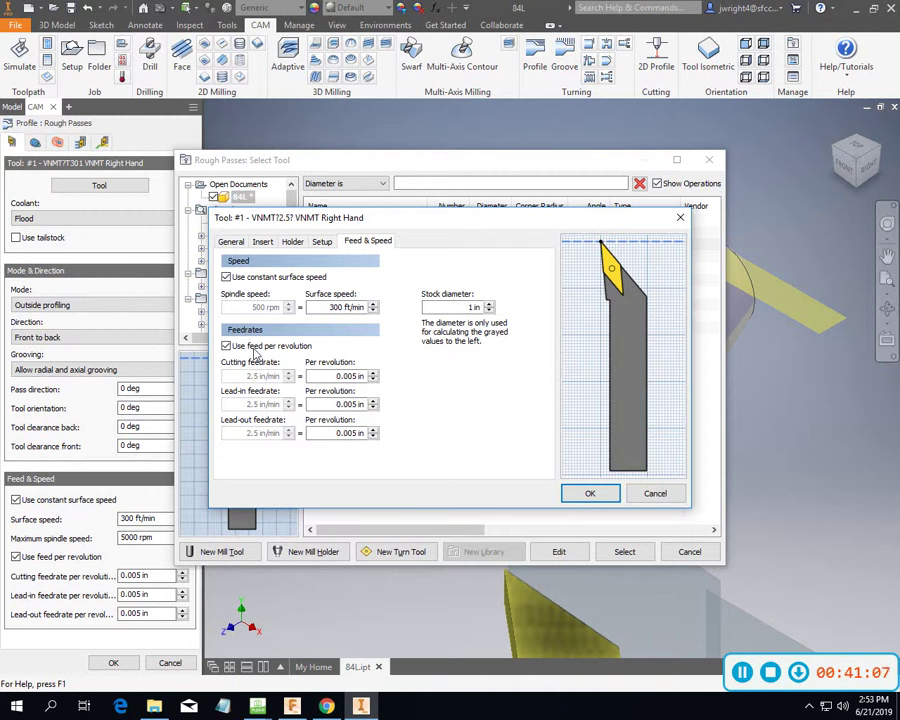
left_click(320, 243)
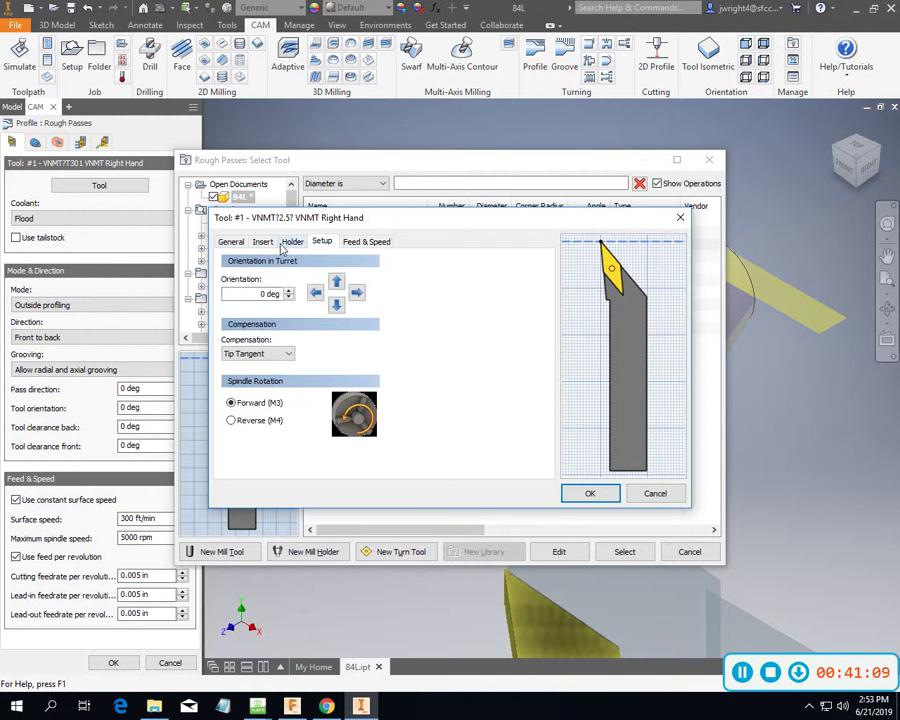
left_click(291, 243)
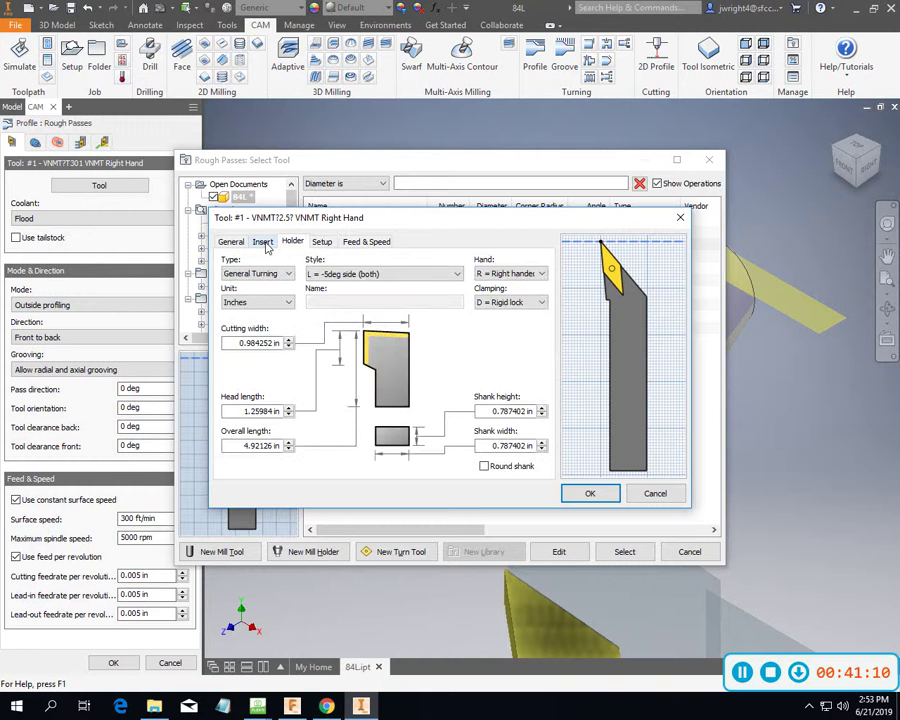
left_click(262, 242)
left_click(236, 244)
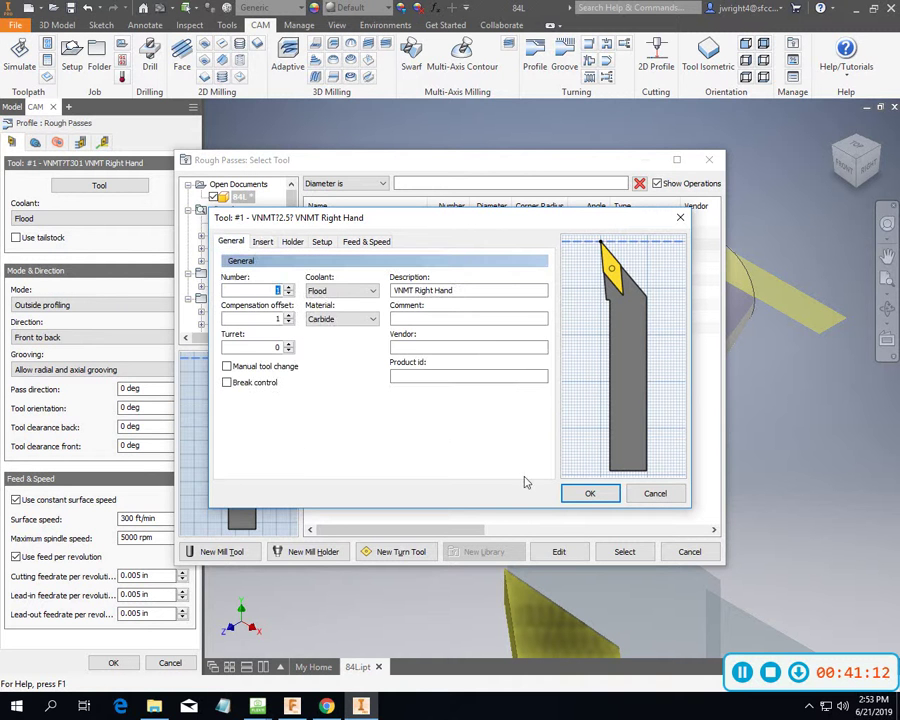
left_click(591, 495)
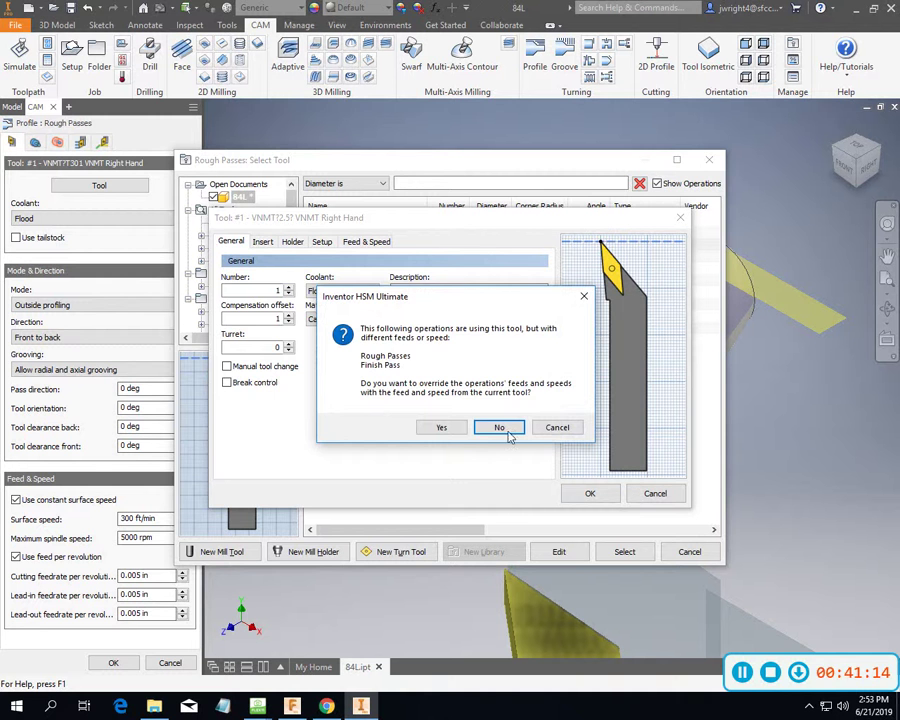
left_click(440, 427)
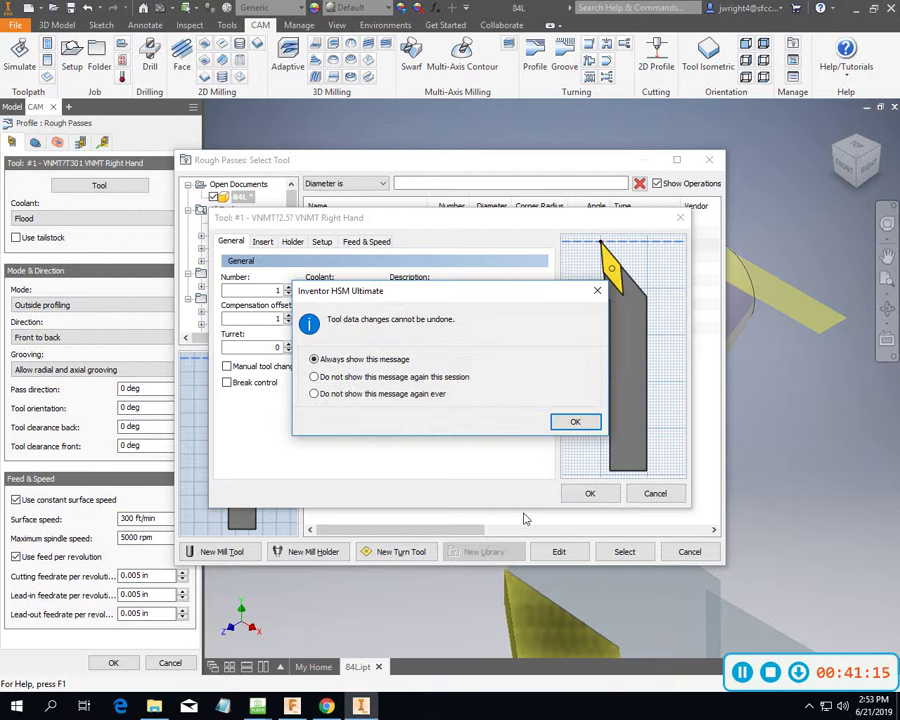
left_click(575, 421)
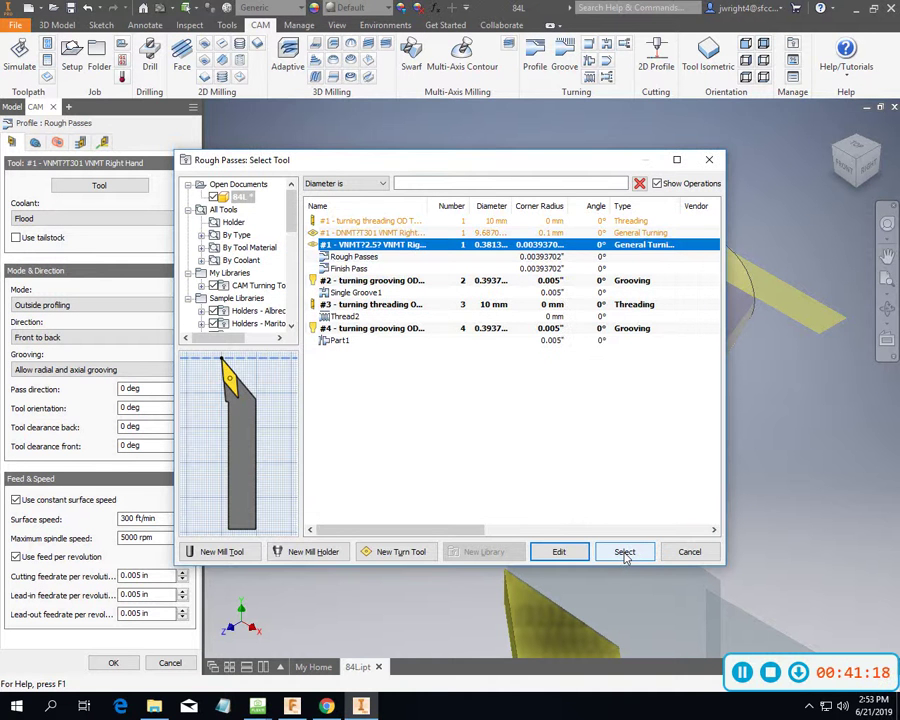
left_click(625, 553)
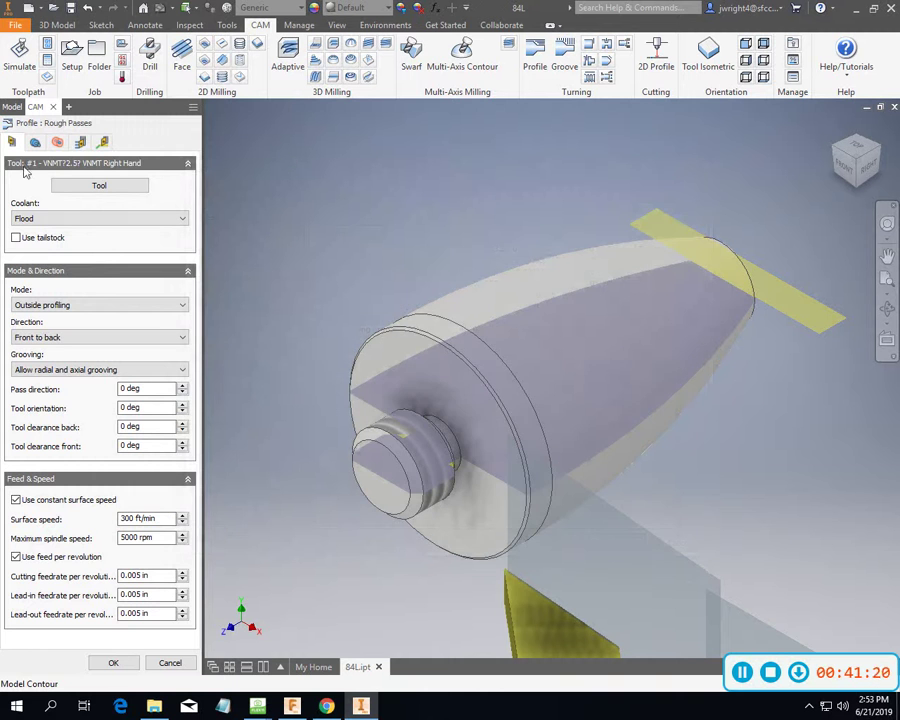
left_click(170, 663)
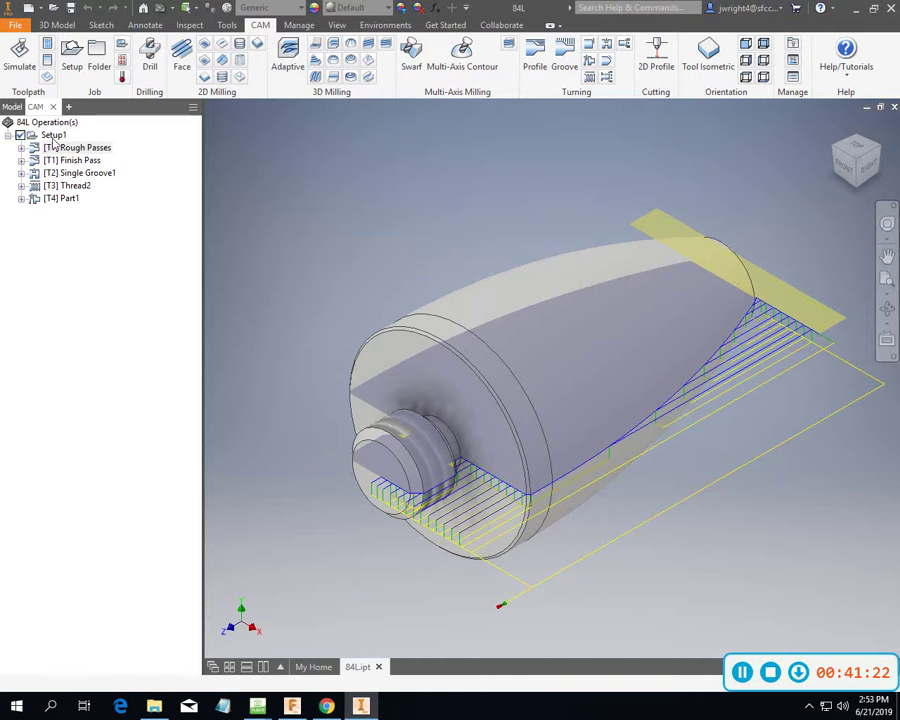
Reopen Setup1 to check its program number and stock settings, and accept the setup.
left_click(53, 136)
right_click(54, 138)
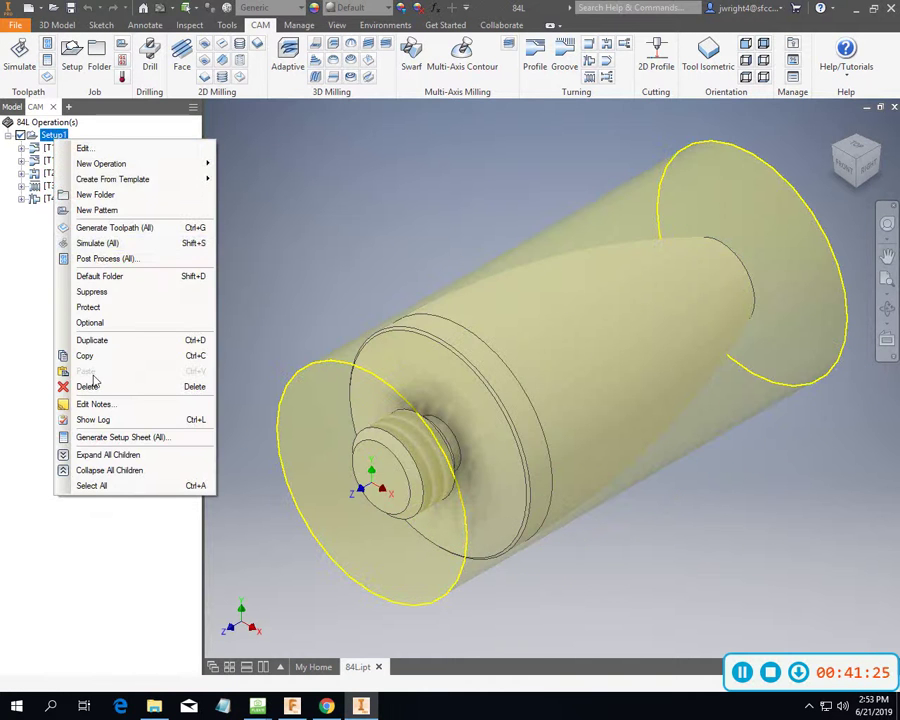
left_click(96, 147)
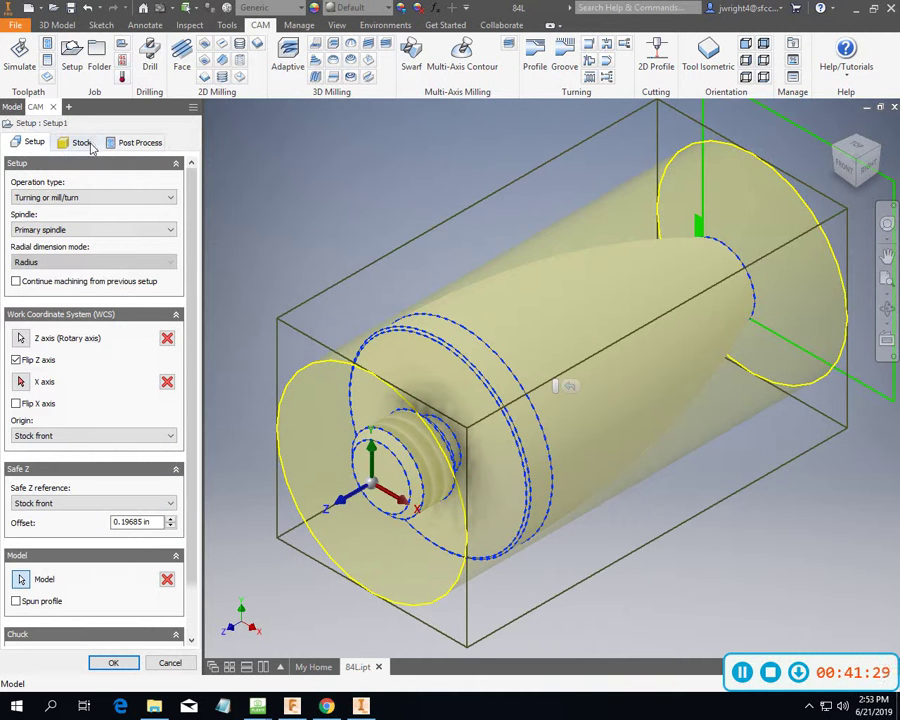
left_click(138, 142)
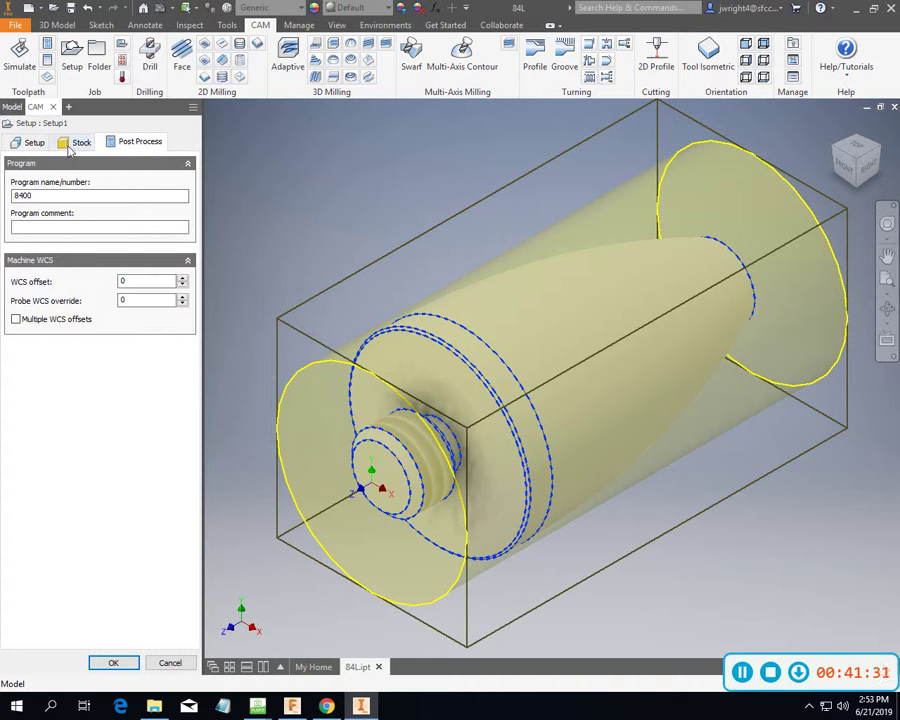
left_click(72, 143)
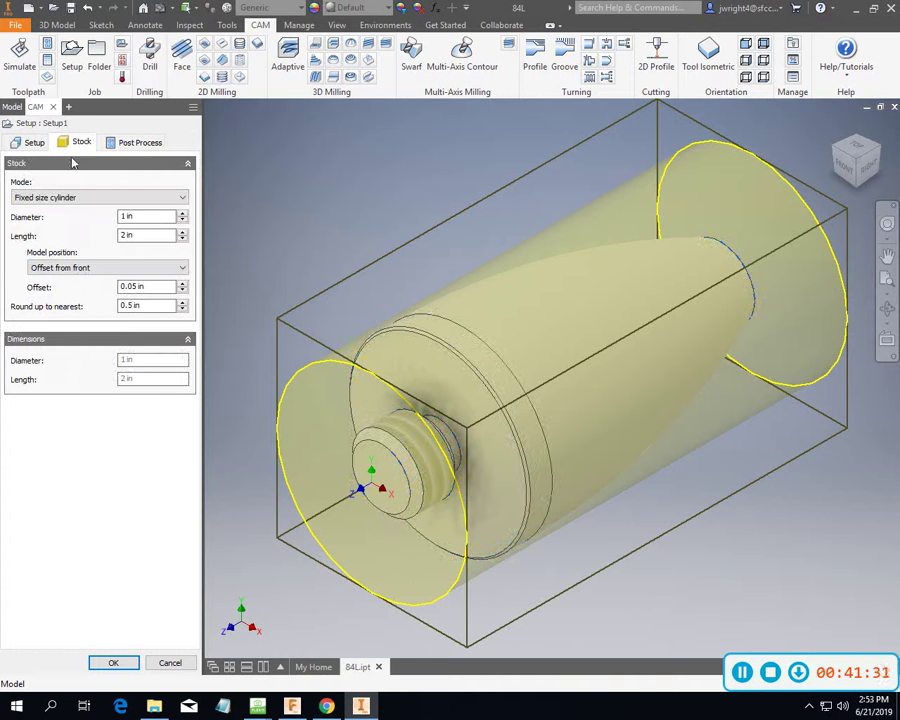
left_click(114, 663)
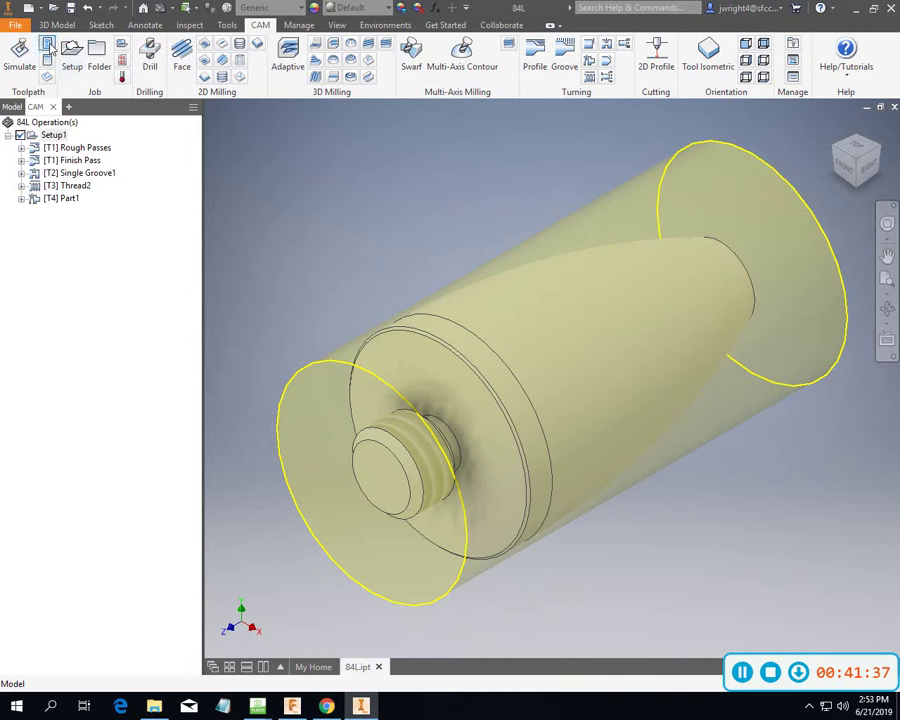
Set maximumSpindleSpeed to 100 * 20 in the haas turning post configuration, save it and close the editor.
left_click(47, 45)
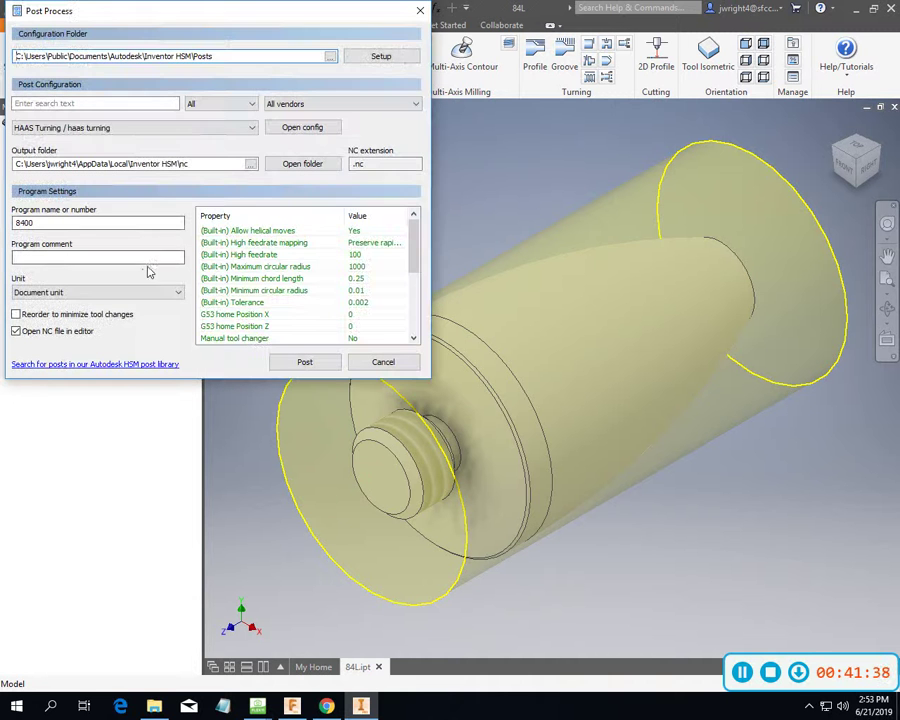
left_click(316, 132)
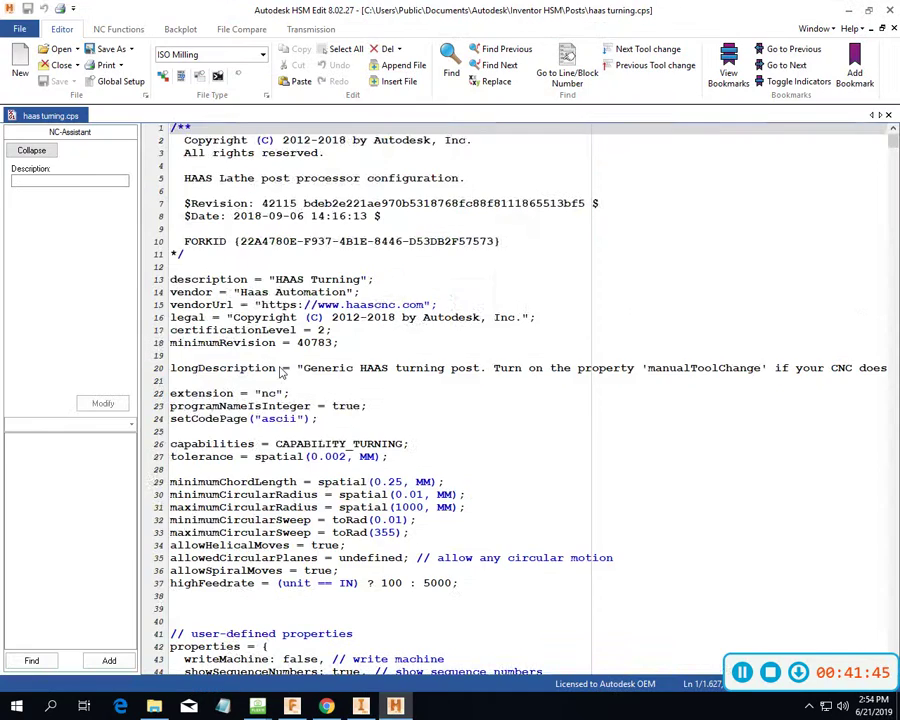
scroll(280, 372, "down", 4)
scroll(280, 372, "down", 5)
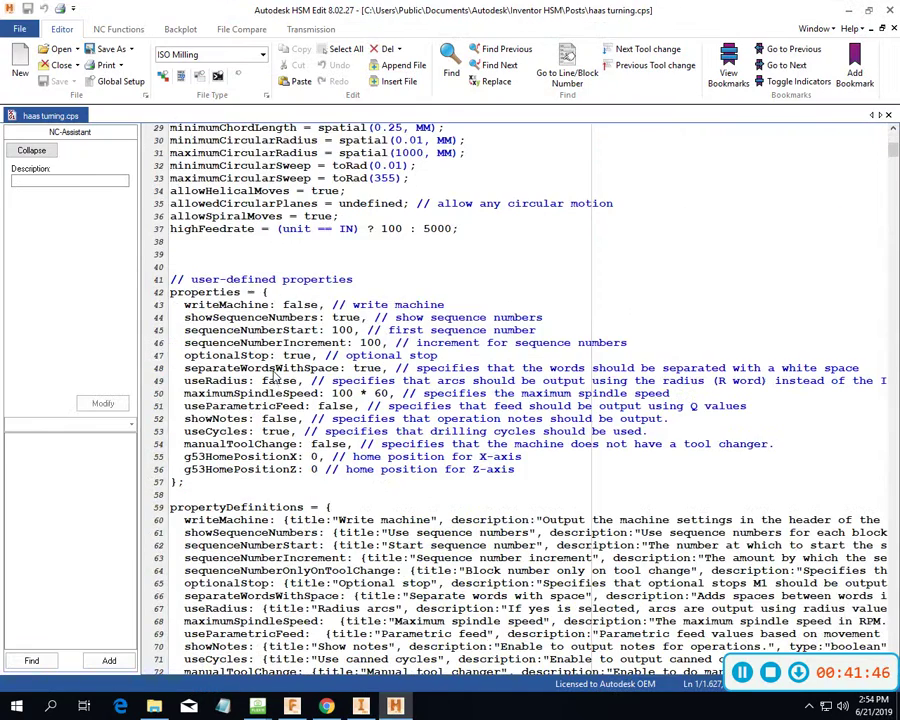
left_click(378, 395)
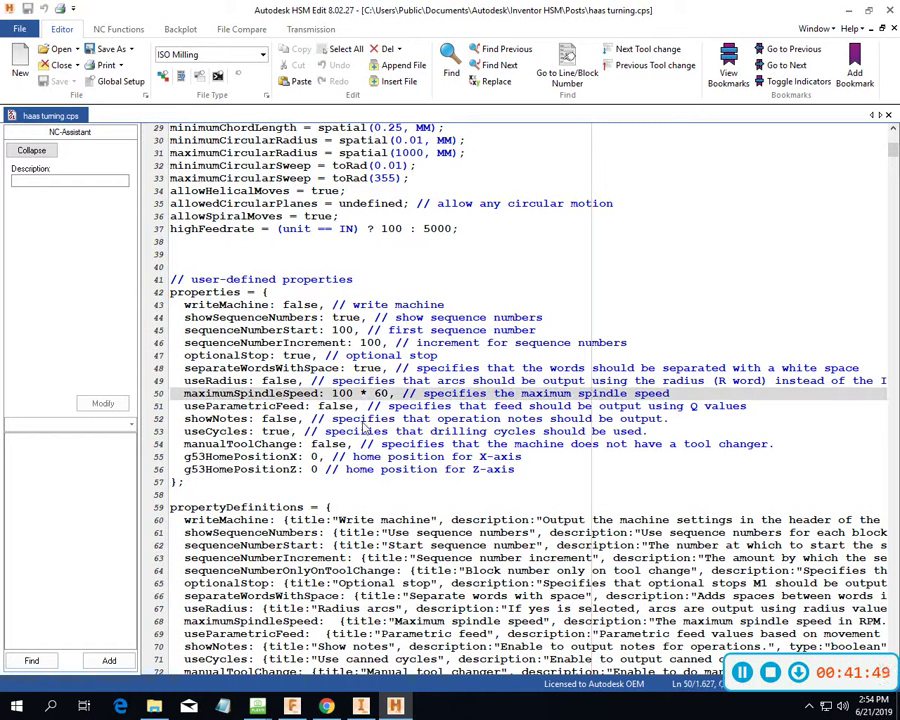
key("BackSpace")
type("2")
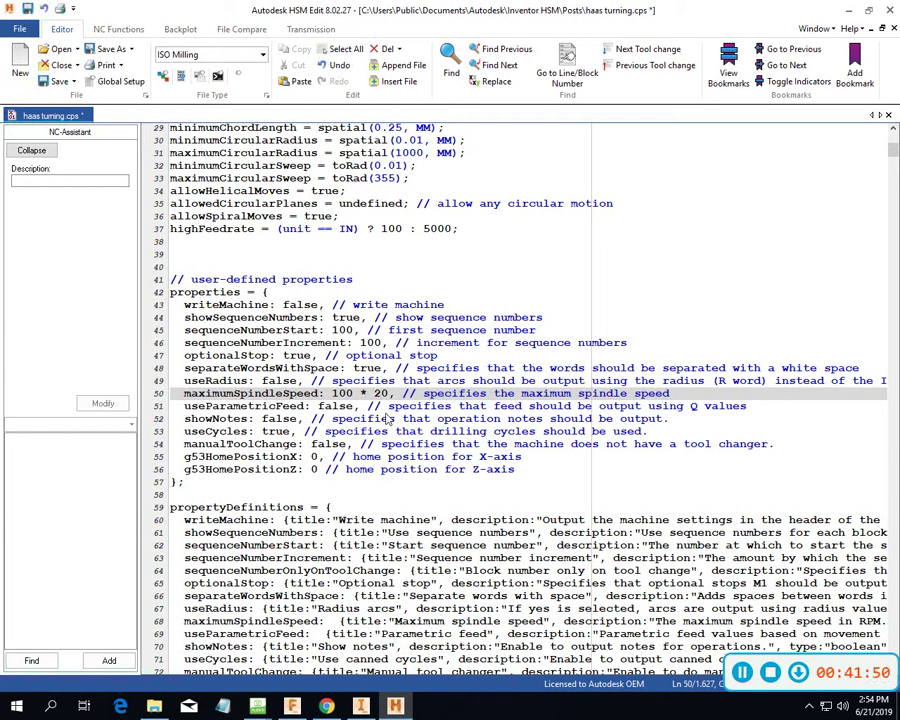
left_click(57, 80)
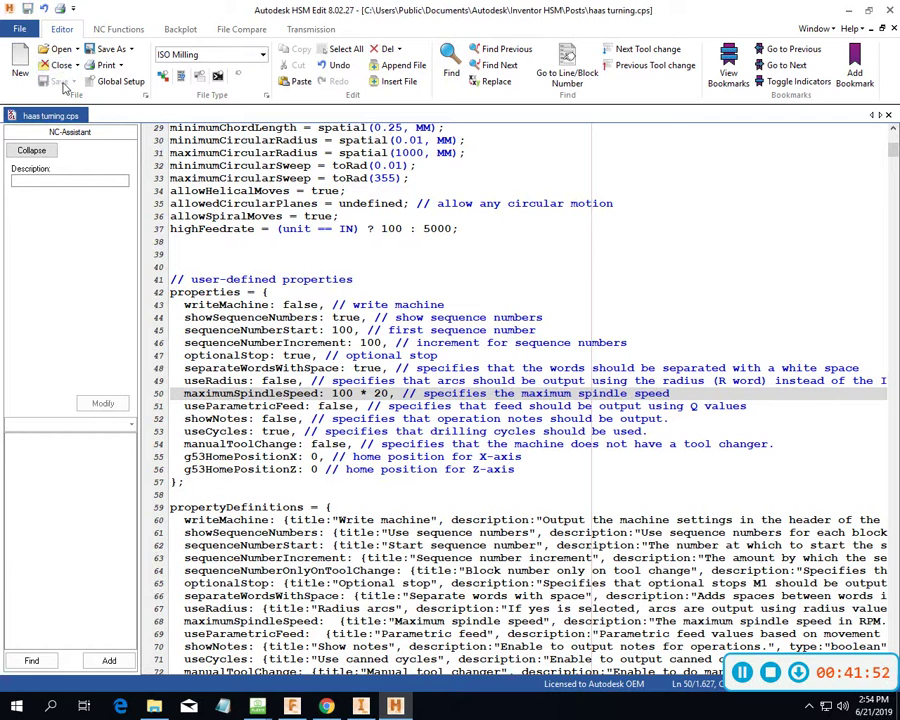
left_click(888, 9)
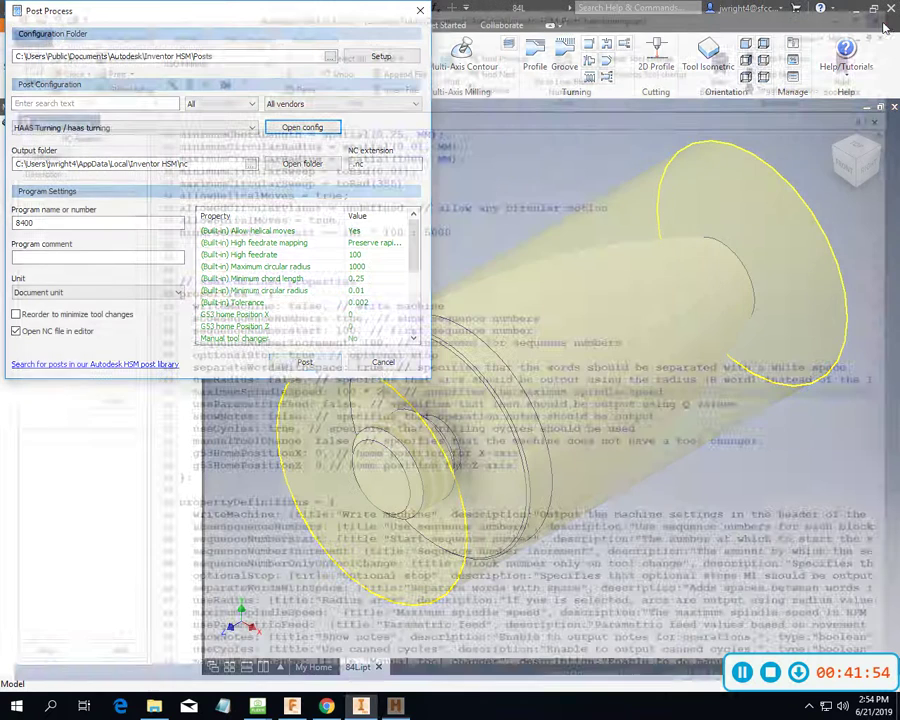
Post the program as 8400 in the nc folder, overwriting the existing file.
left_click(297, 364)
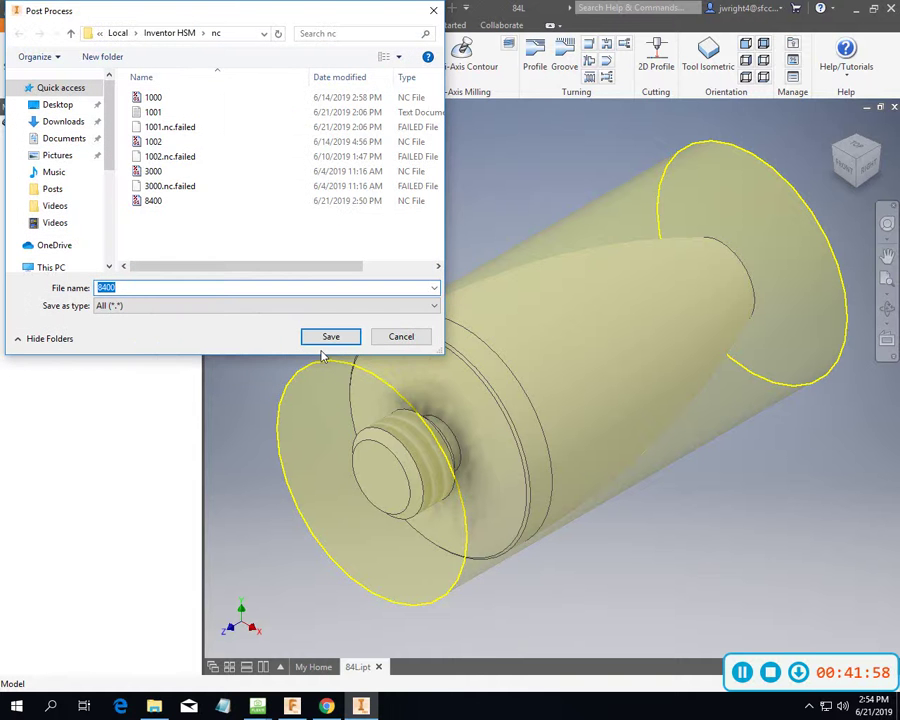
left_click(337, 339)
left_click(481, 353)
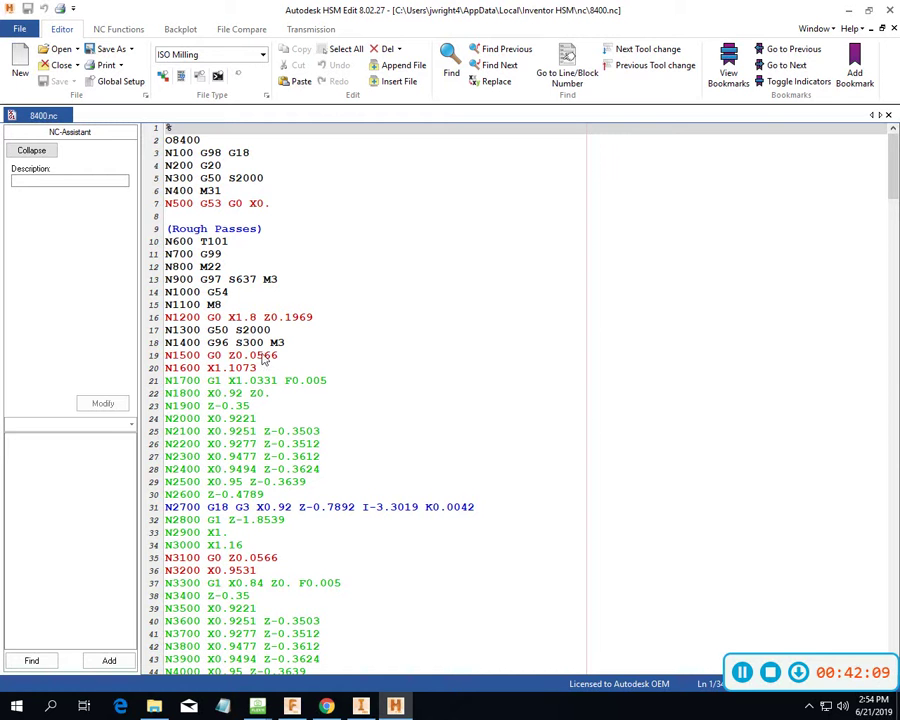
Examine the posted 8400 code, checking the G50 spindle limit in Rough Passes and the sequence numbers through the Part1 section.
left_click_drag(273, 330, 208, 331)
scroll(333, 412, "down", 1)
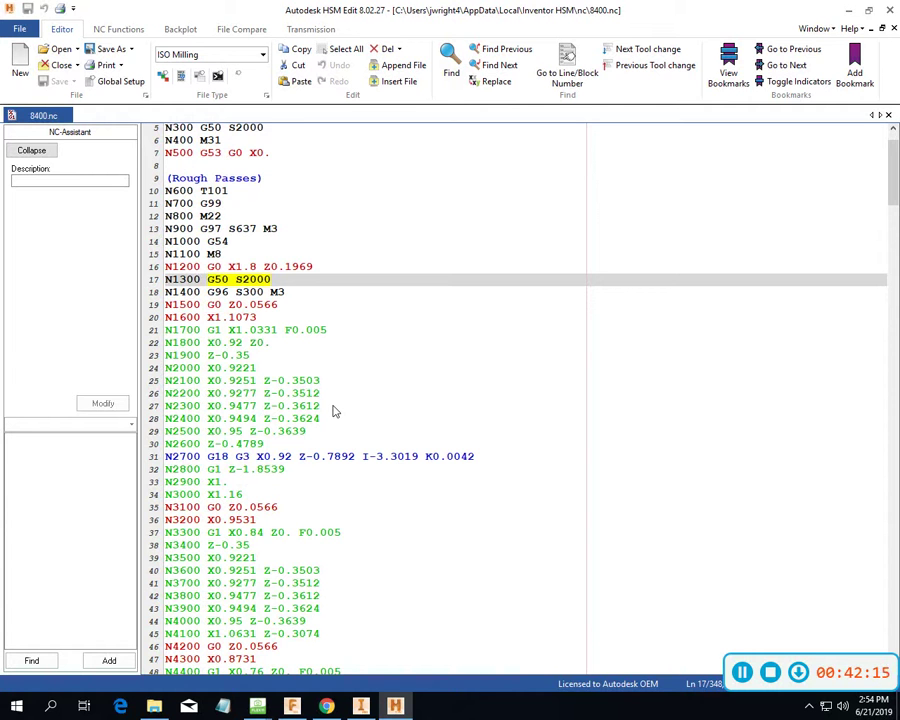
scroll(333, 412, "down", 20)
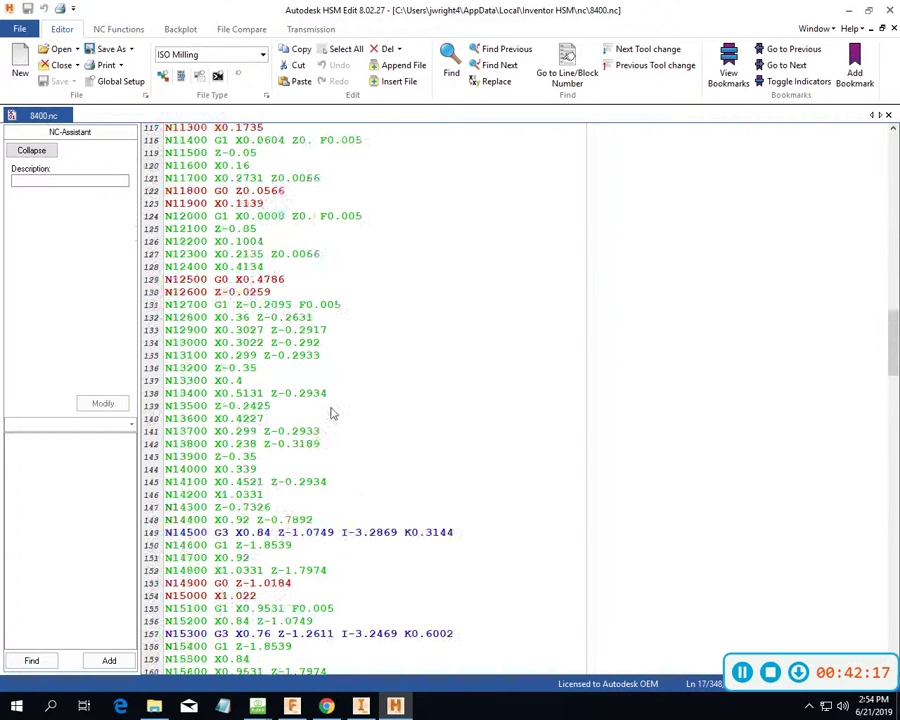
scroll(333, 412, "down", 20)
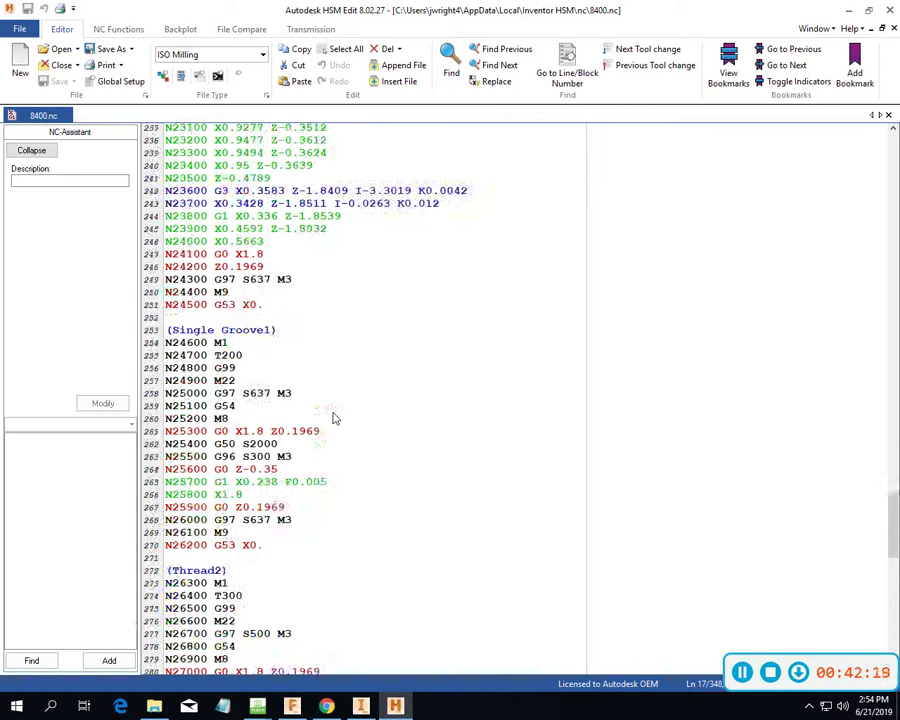
scroll(335, 418, "down", 8)
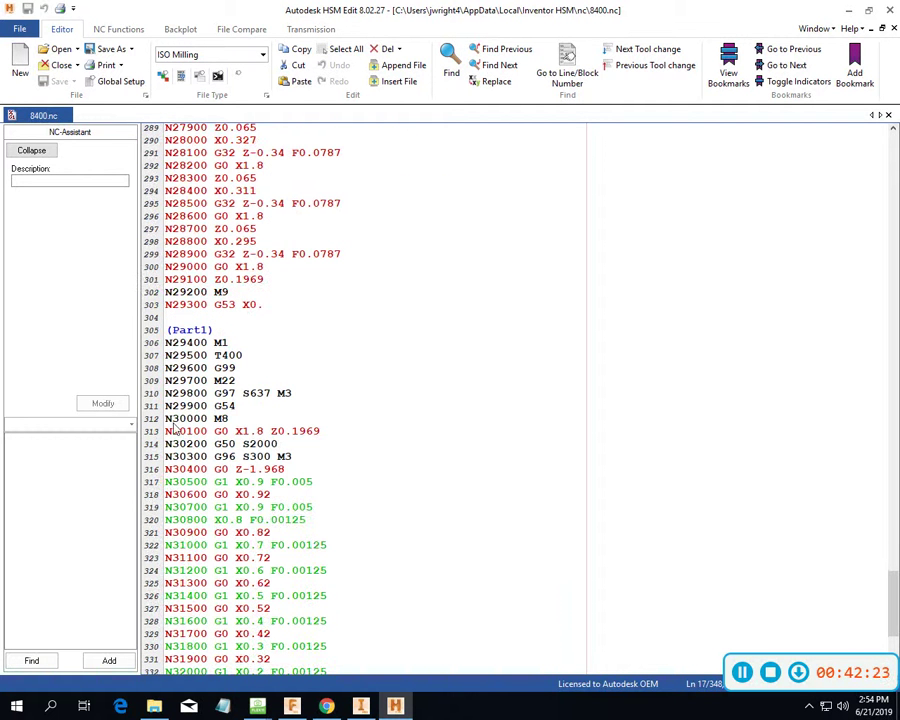
left_click(205, 419)
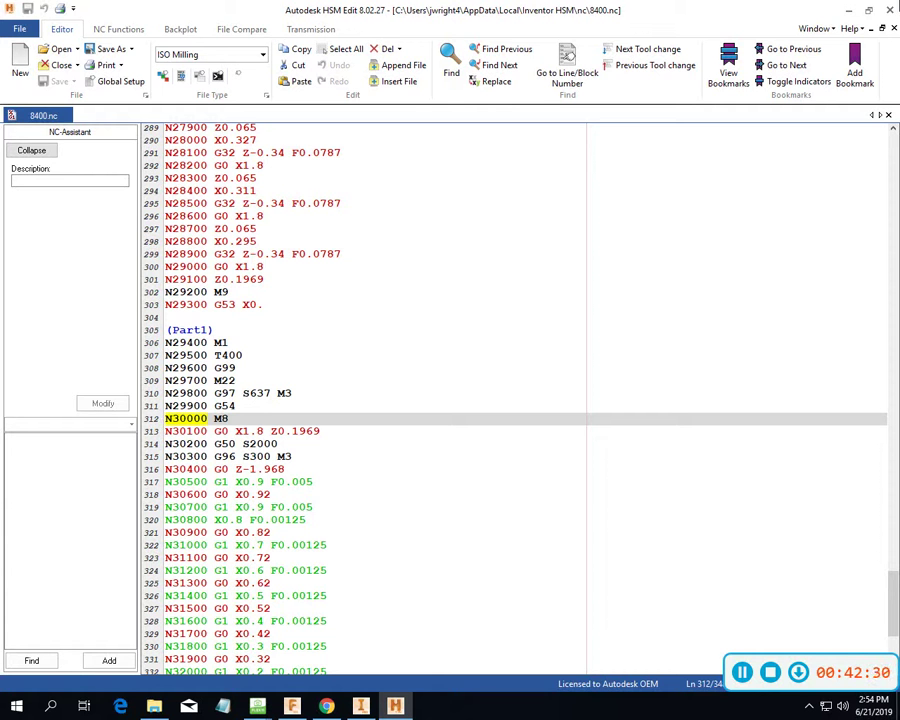
Close the posted 8400 code and open the HAAS Turning post configuration at its user-defined properties.
left_click(891, 10)
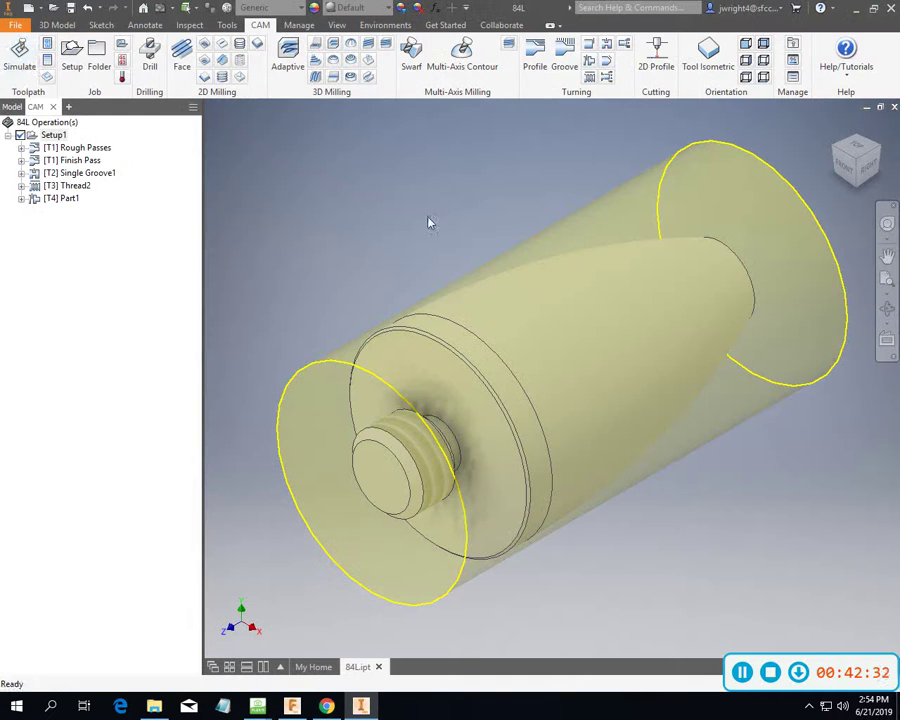
left_click(48, 78)
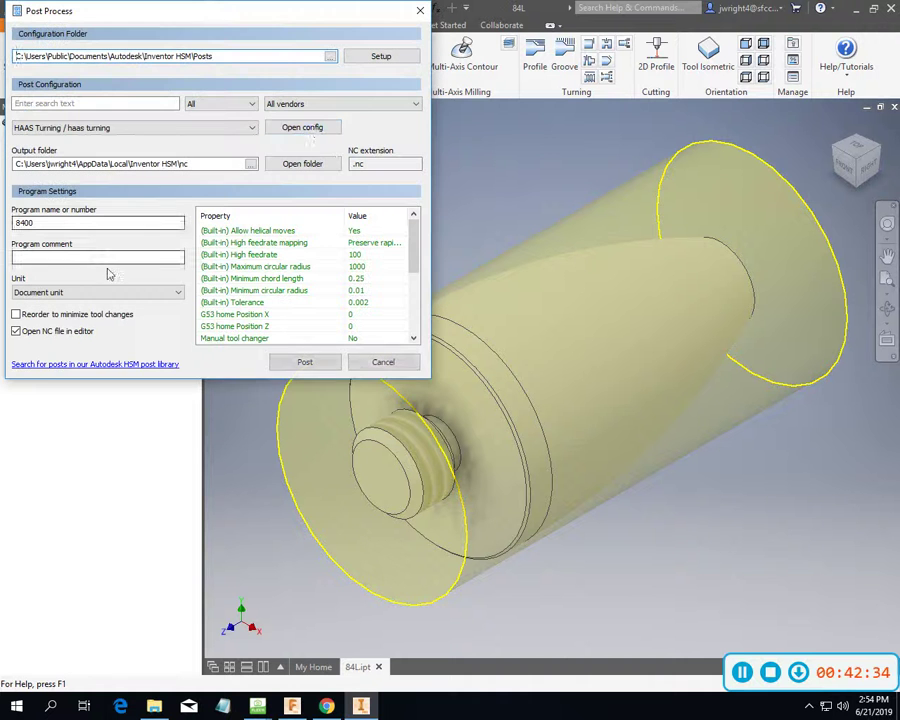
left_click(316, 129)
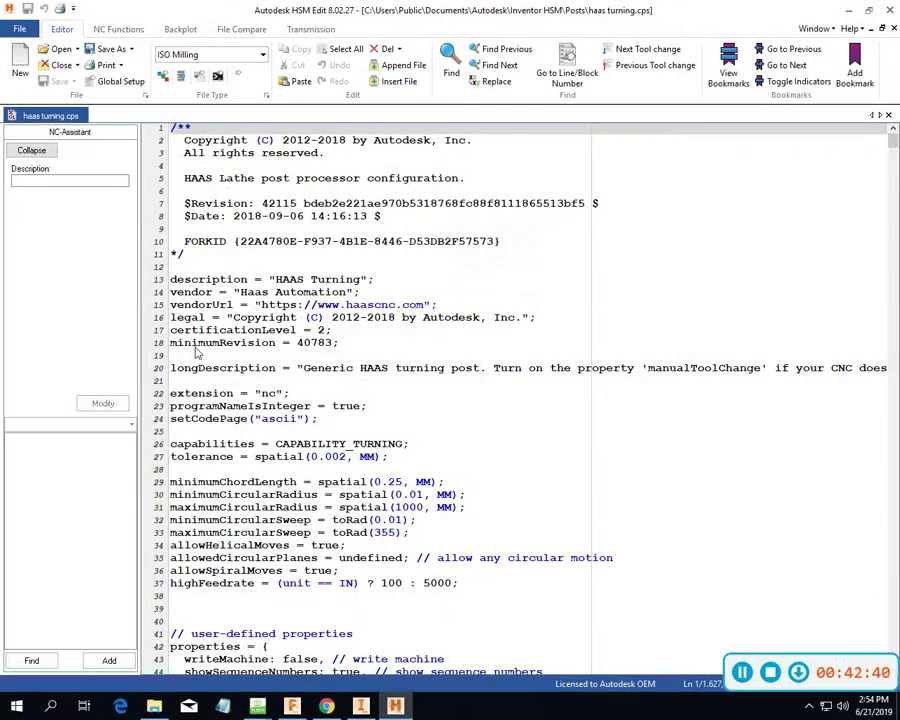
scroll(197, 351, "down", 2)
scroll(197, 351, "down", 7)
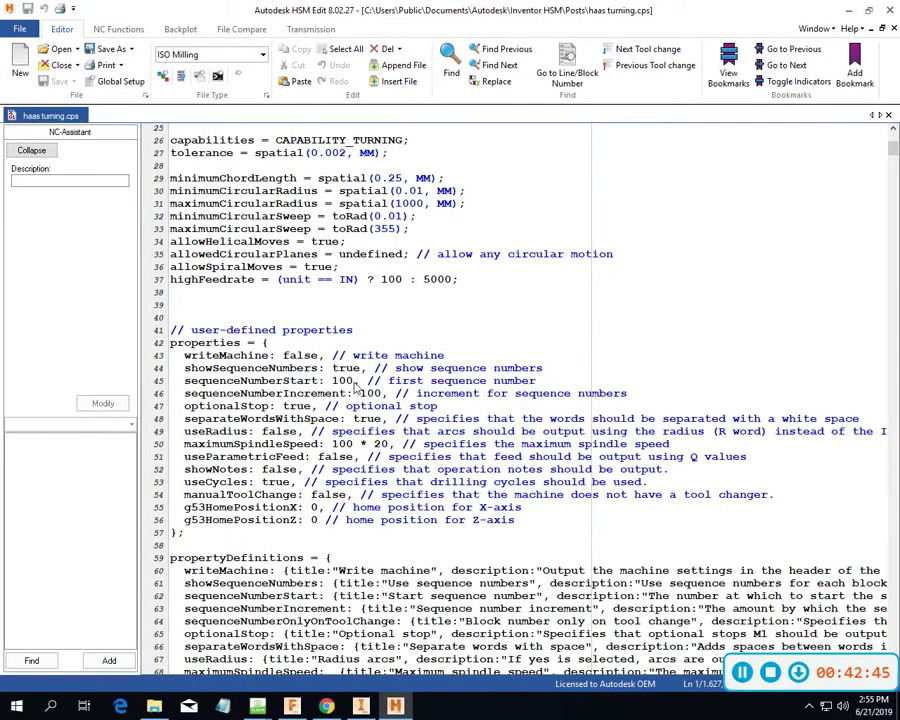
Set sequenceNumberStart to 10 and sequenceNumberIncrement to 5 in the post's user-defined properties.
left_click(326, 383)
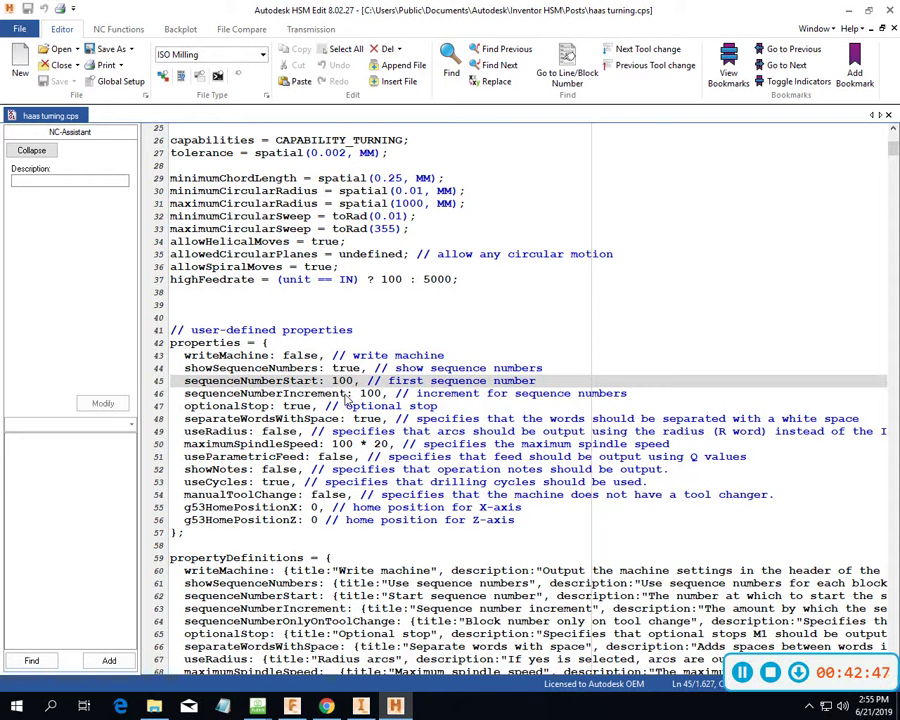
key("BackSpace")
key("BackSpace")
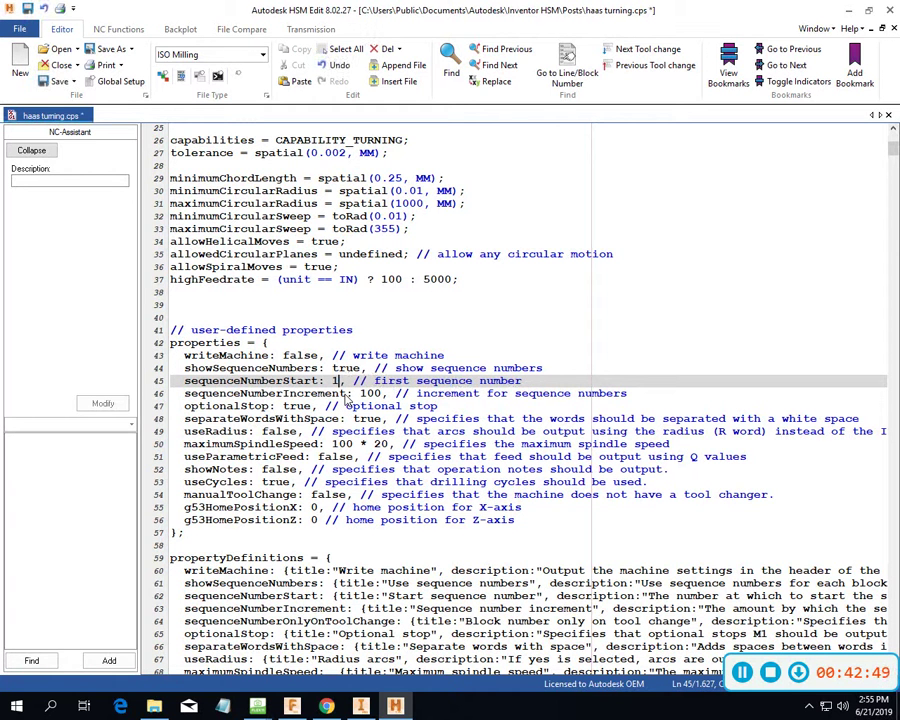
type("0")
key("Down")
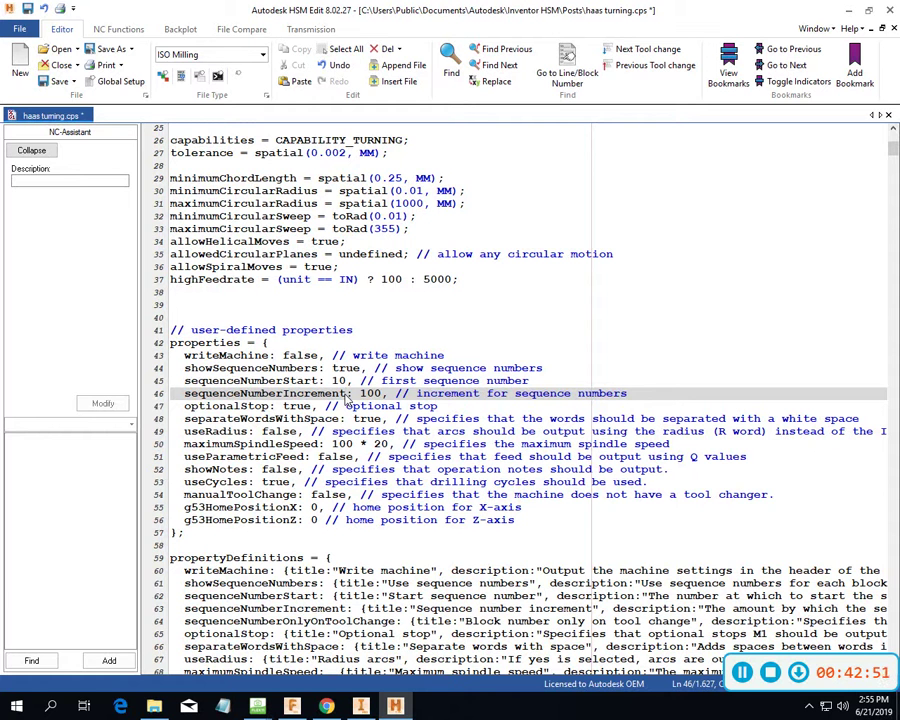
key("BackSpace")
key("BackSpace")
key("BackSpace")
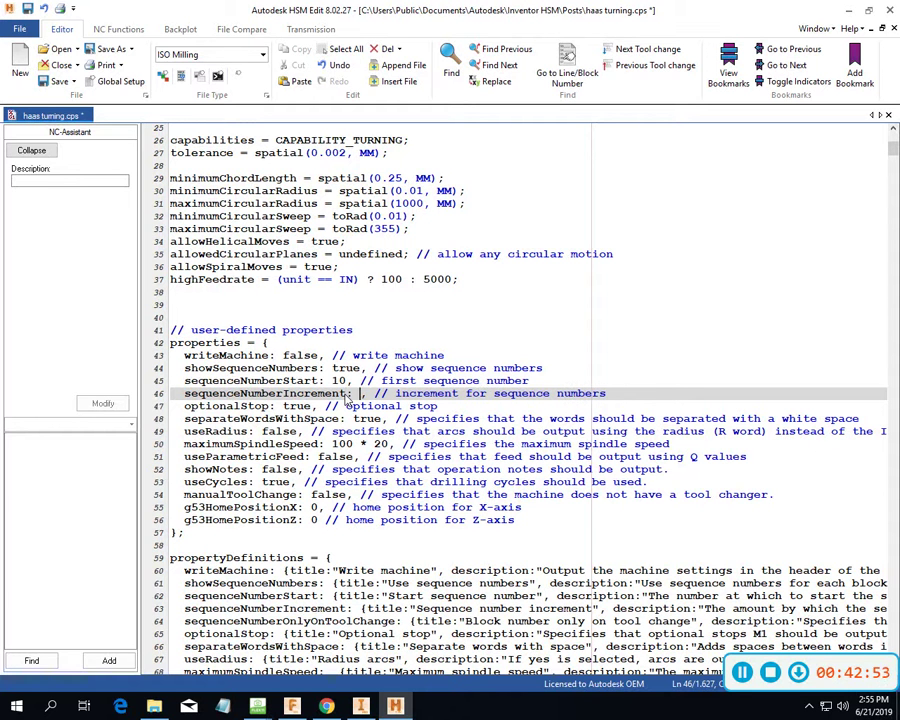
type("5")
left_click(294, 486)
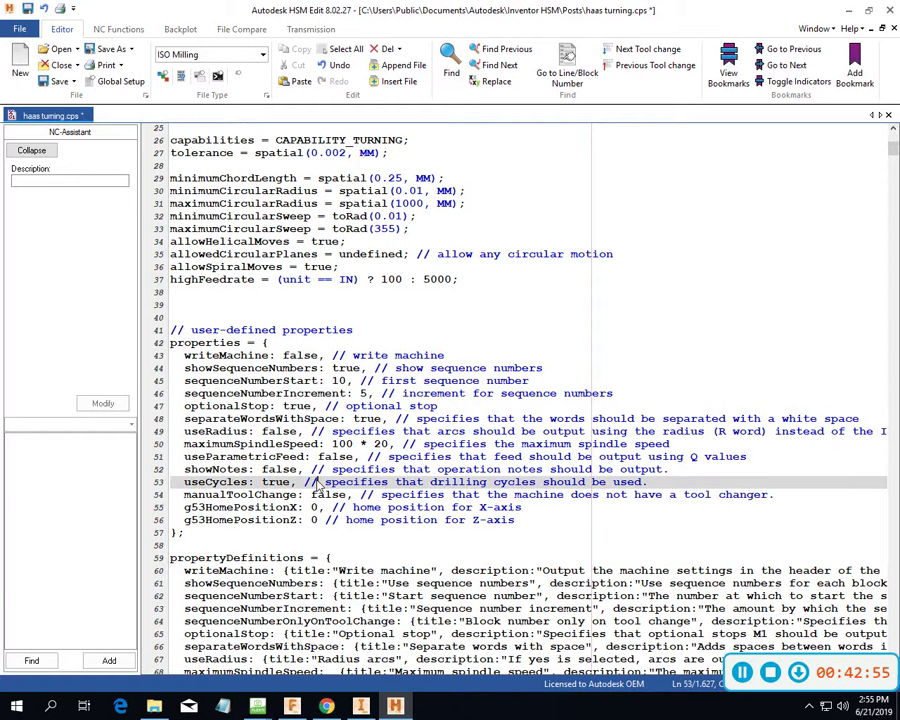
Search the post configuration for "chip" and go through the matches to the COMMAND_START_CHIP_TRANSPORT call before the onComment function.
scroll(292, 496, "down", 8)
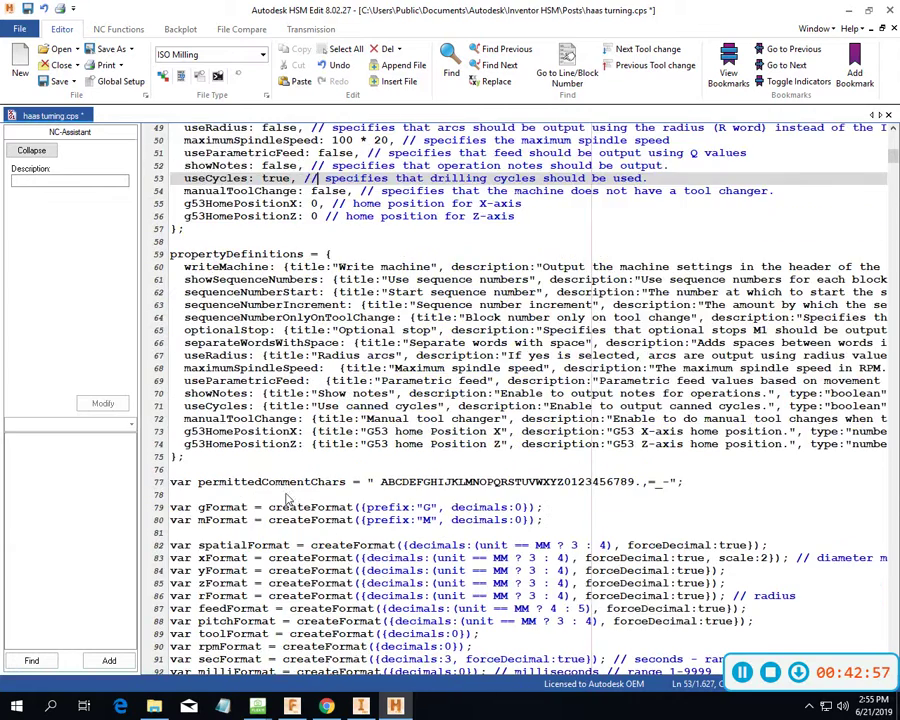
scroll(204, 352, "up", 11)
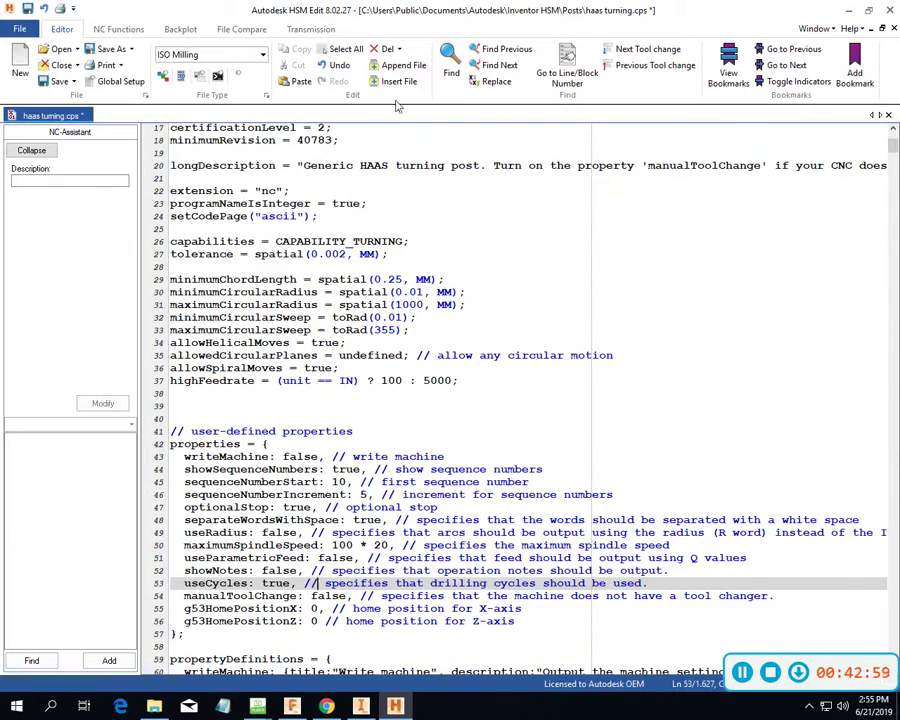
left_click(448, 58)
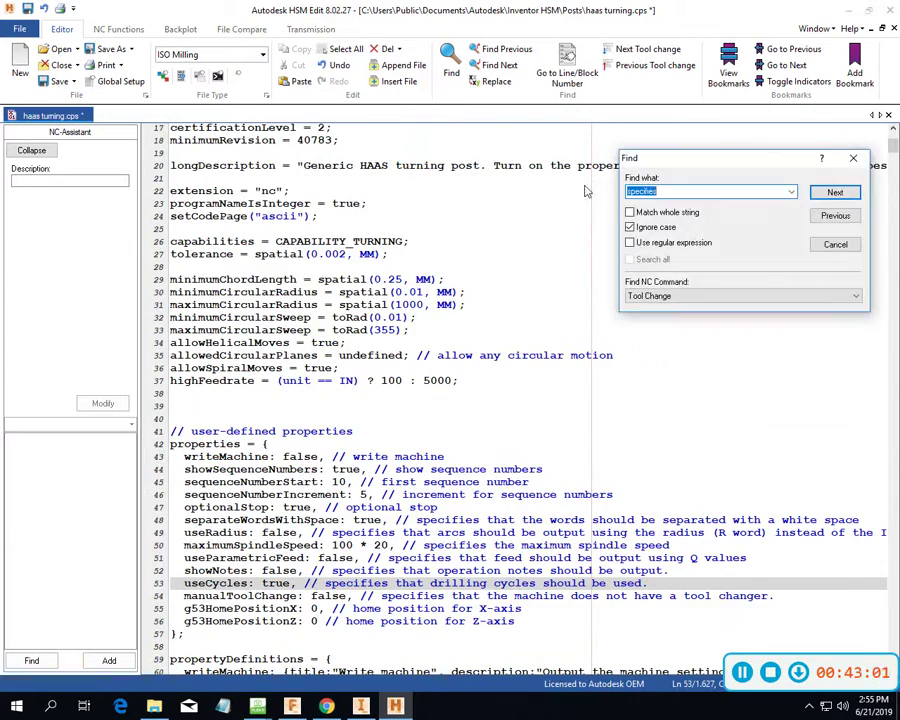
type("chip")
left_click(831, 194)
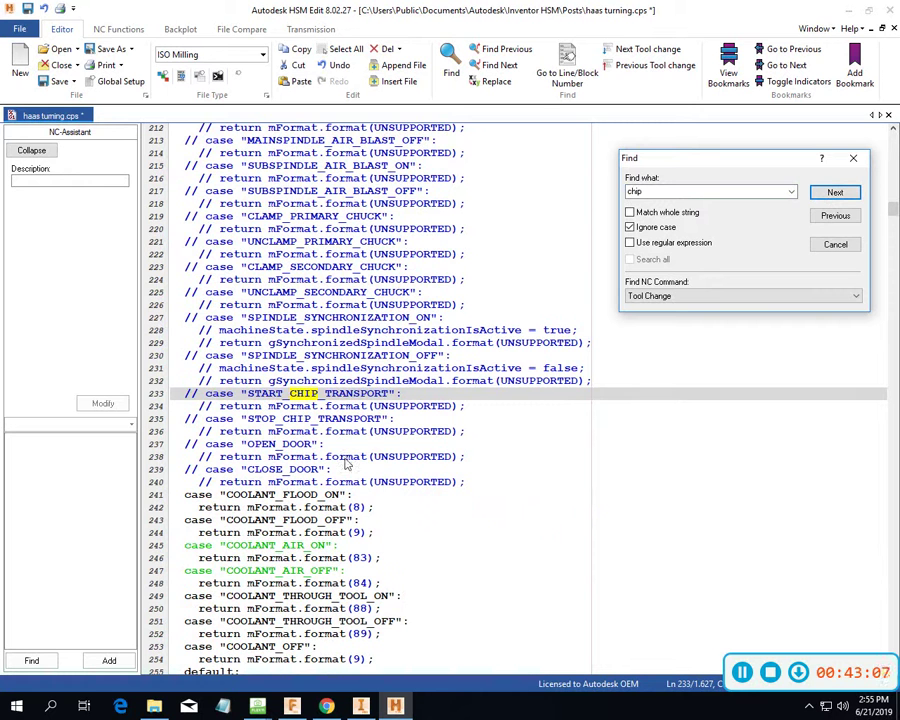
left_click(848, 194)
left_click(848, 194)
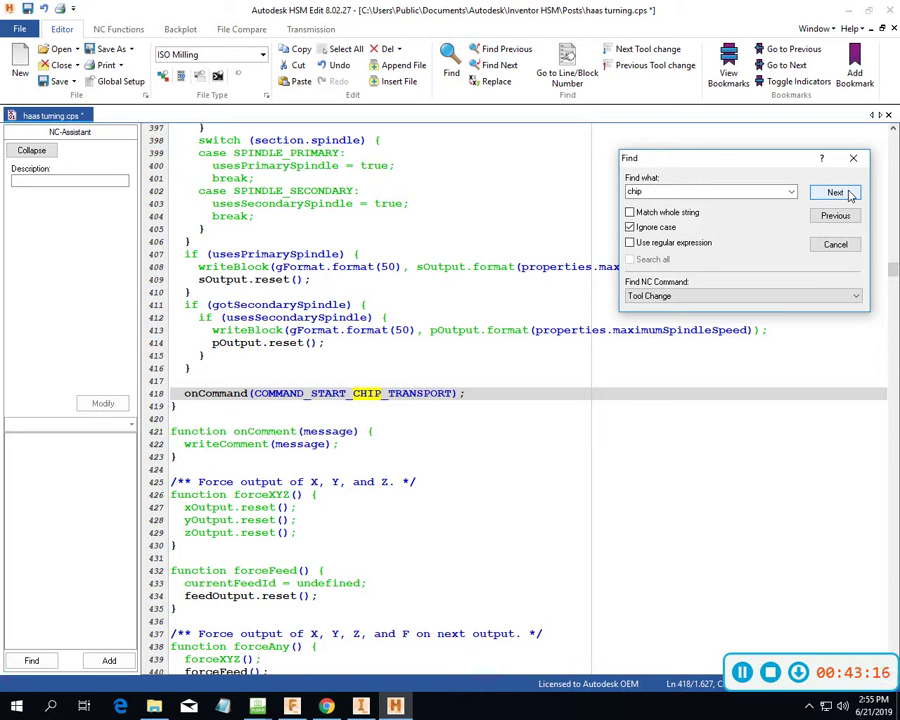
left_click(848, 194)
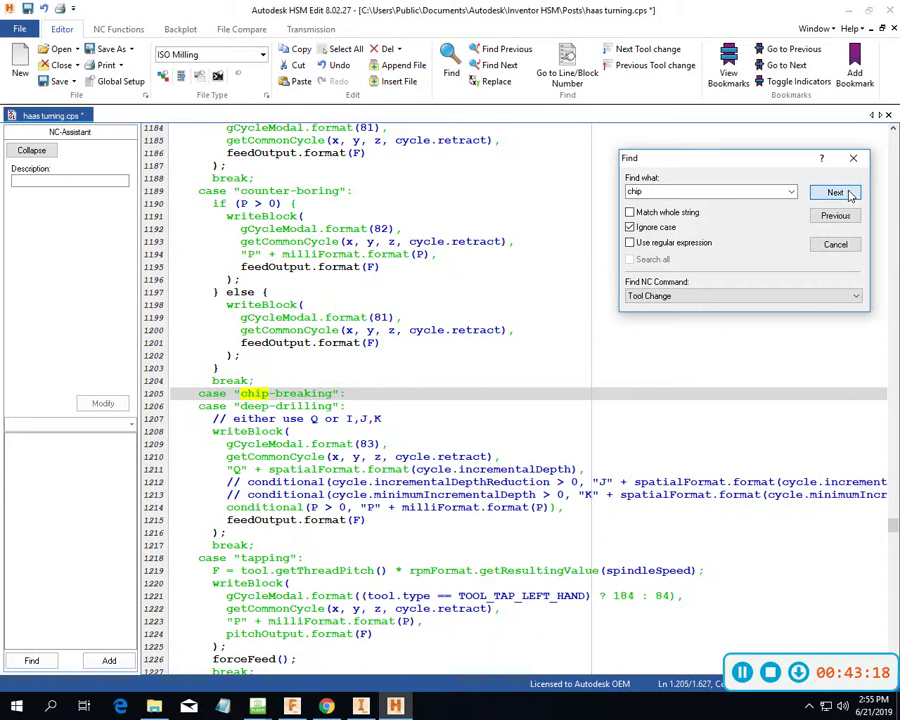
left_click(848, 194)
left_click(848, 194)
left_click(848, 194)
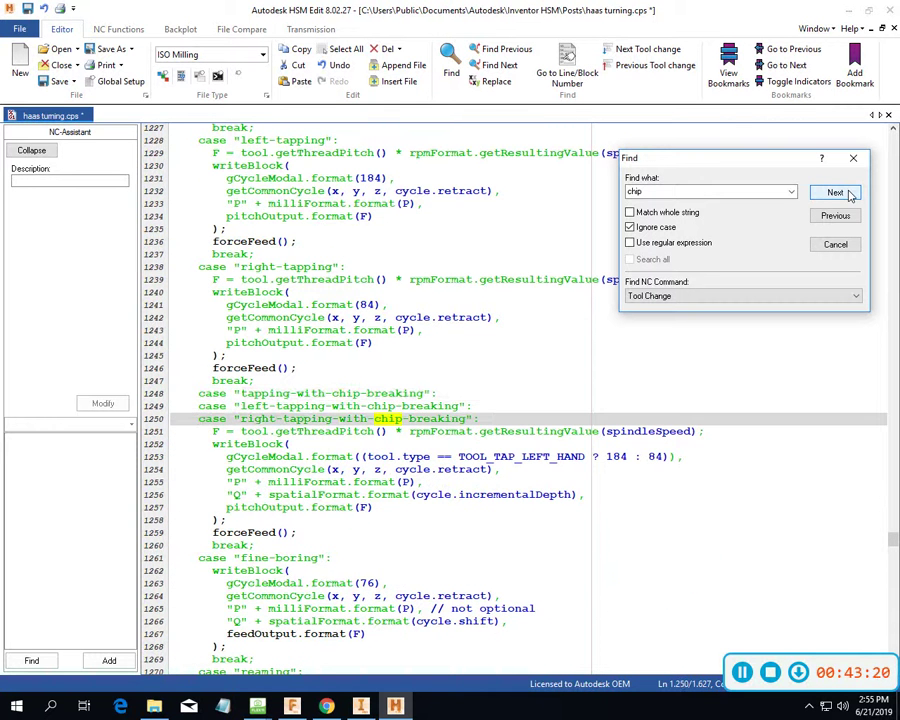
left_click(848, 194)
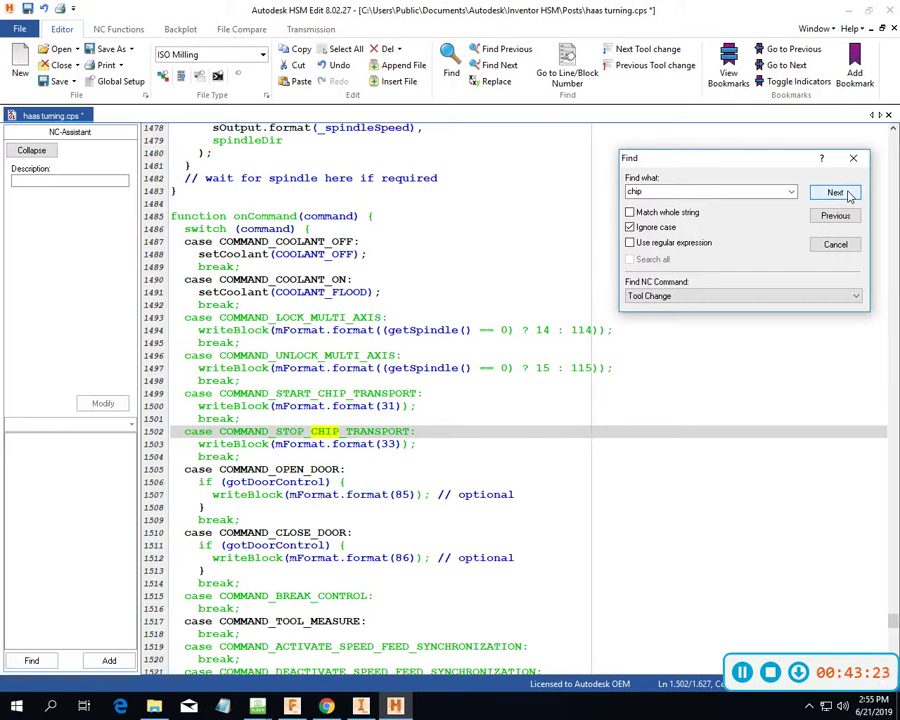
left_click(848, 194)
left_click(848, 194)
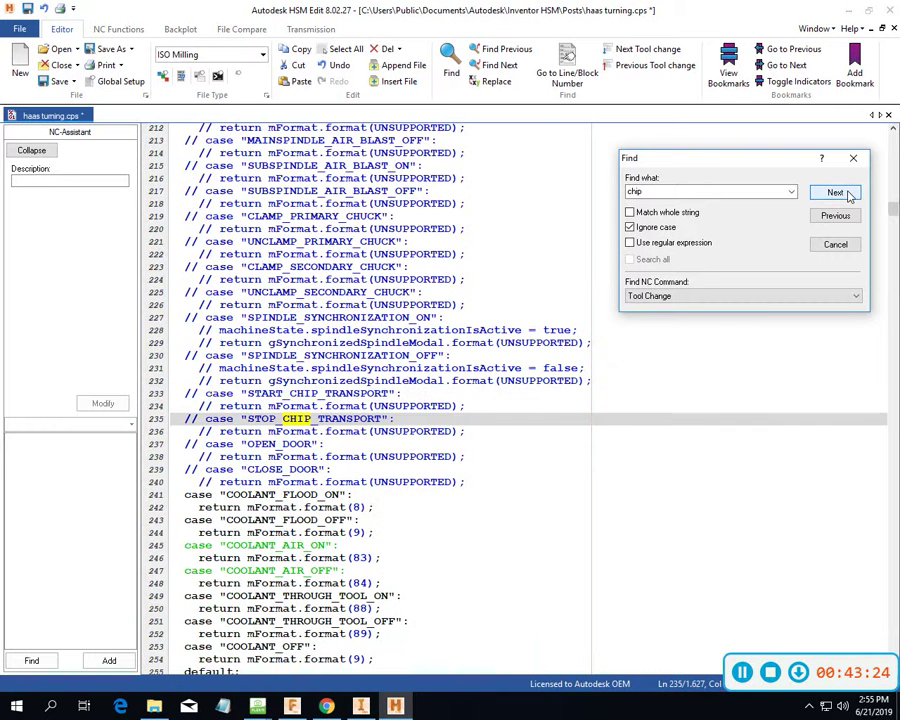
left_click(848, 194)
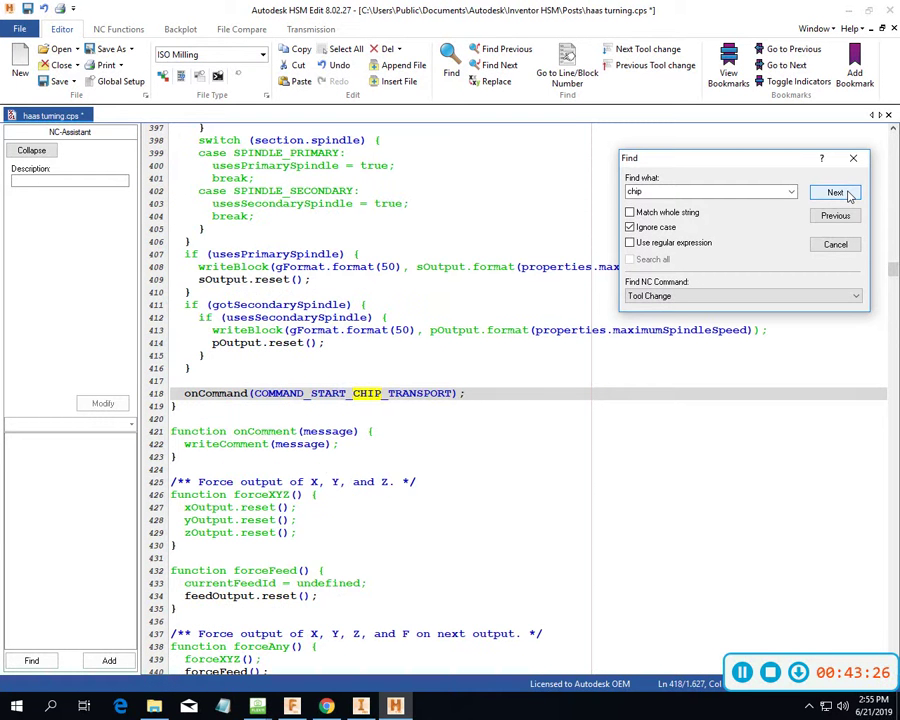
Enclose onCommand in parentheses on the COMMAND_START_CHIP_TRANSPORT line, then save and close the post configuration.
left_click(448, 460)
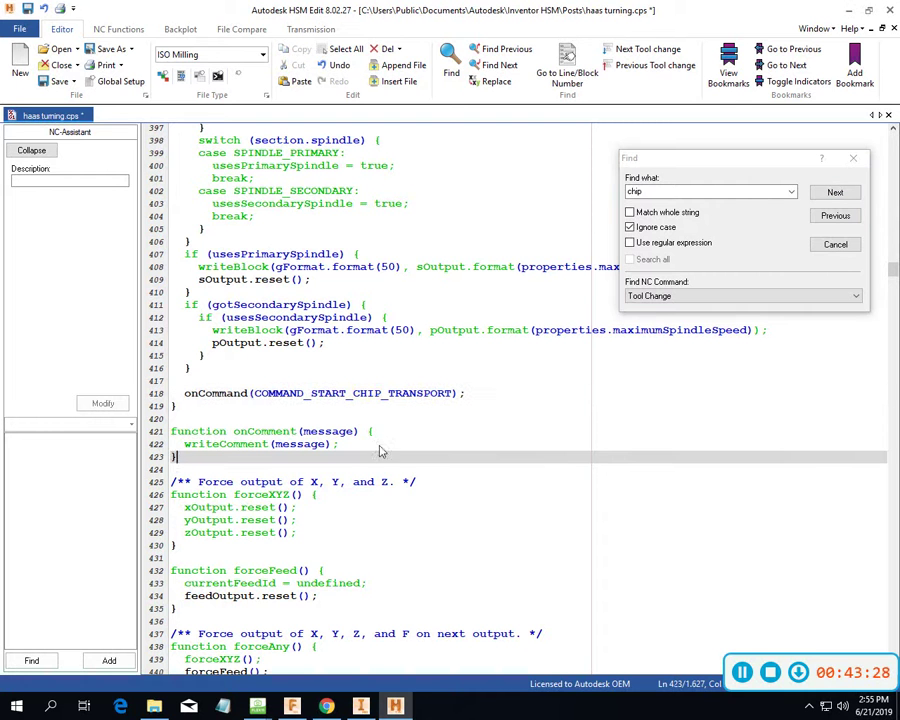
left_click(248, 394)
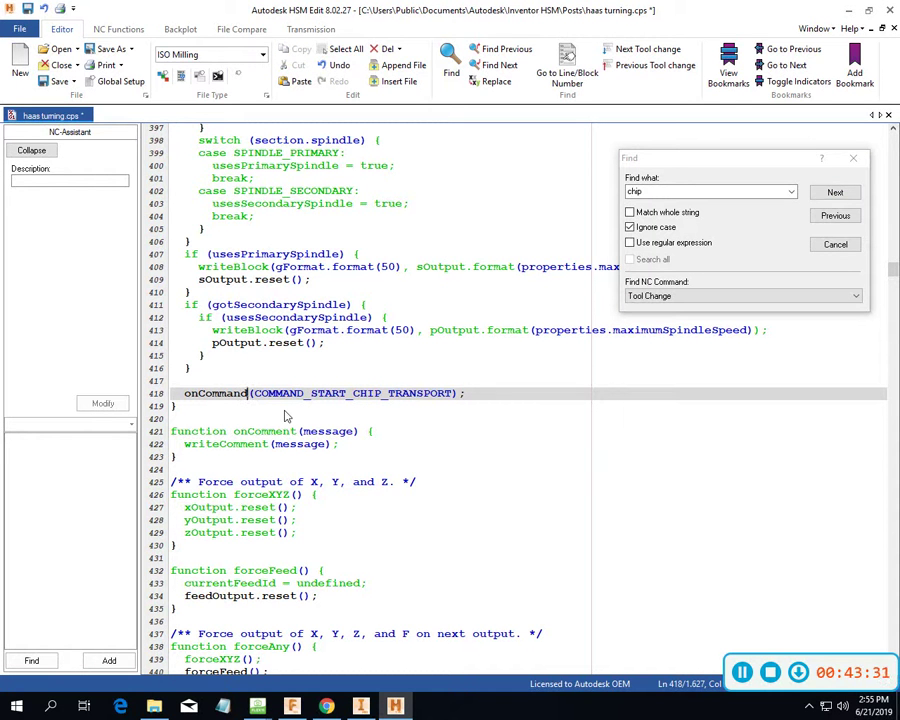
type(")")
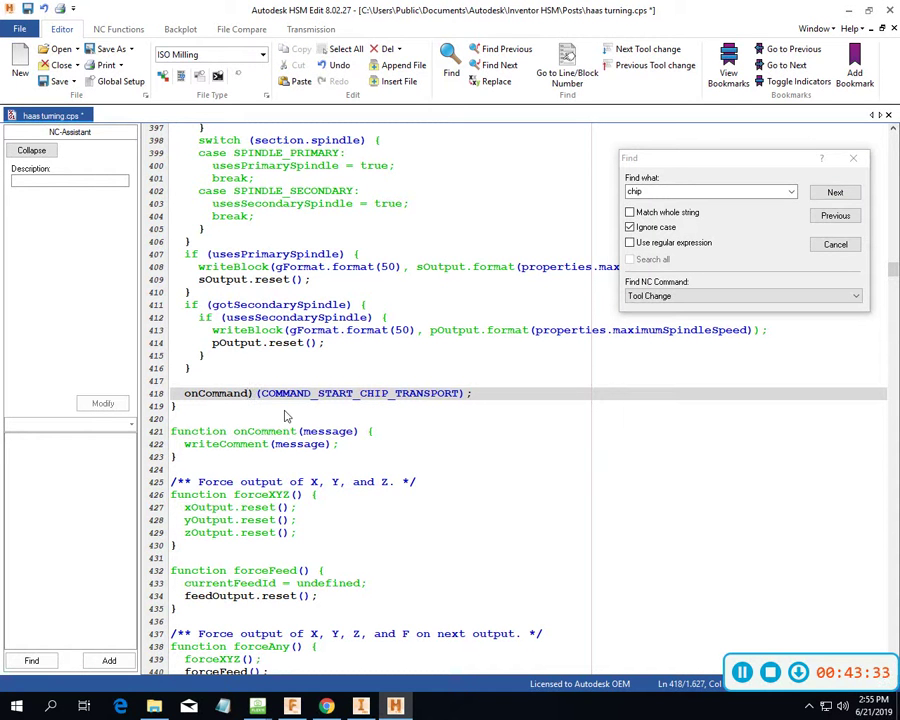
key("Home")
type(")")
key("BackSpace")
type("(")
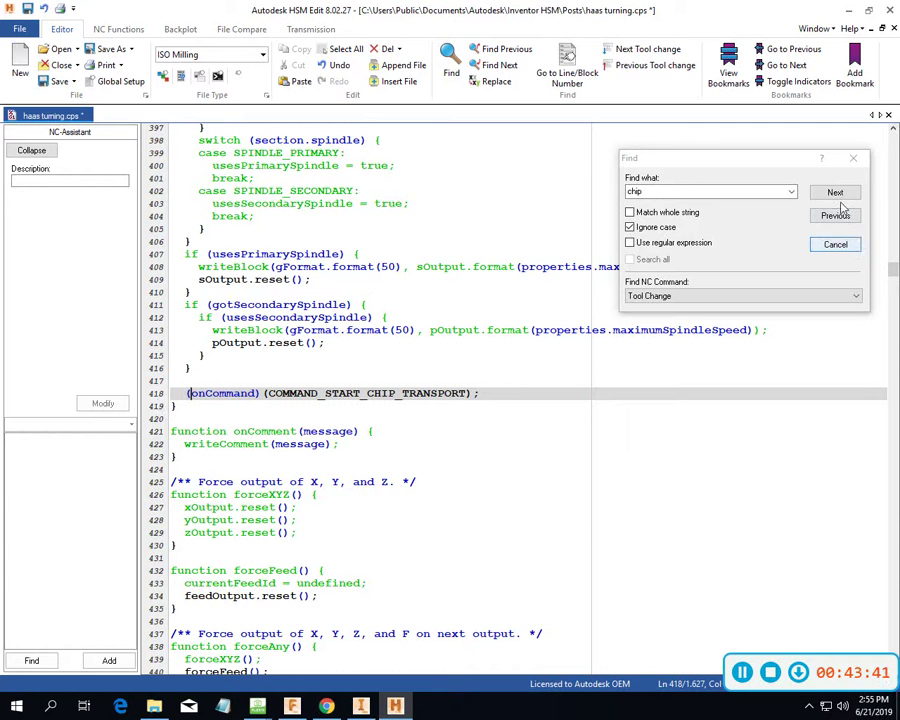
left_click(853, 160)
key("ctrl+s")
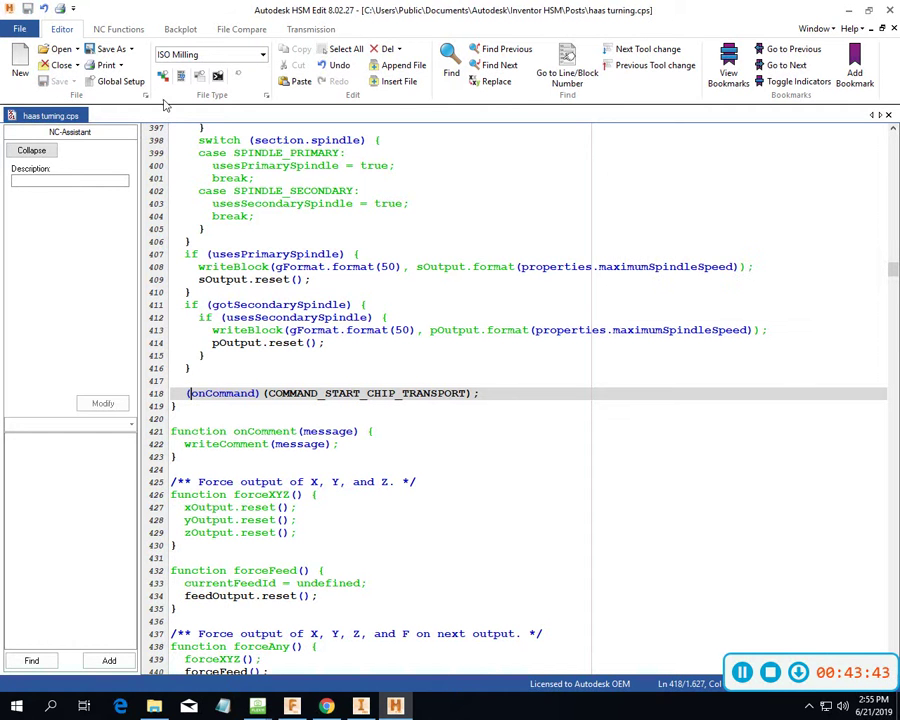
left_click(890, 10)
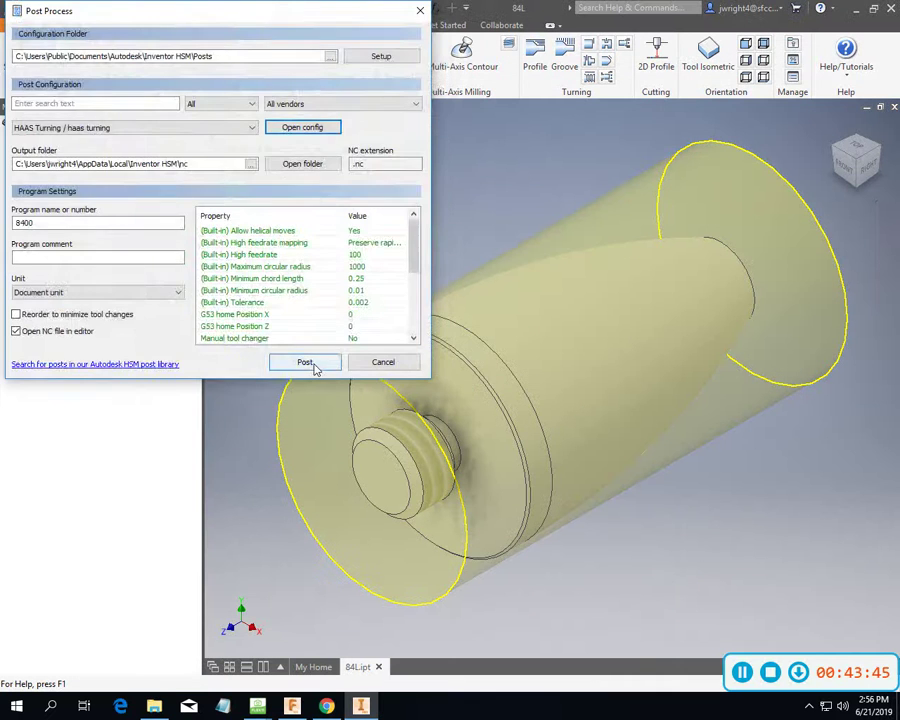
Post the program again as 8400 in the nc folder, replacing the existing file.
left_click(304, 360)
left_click(322, 337)
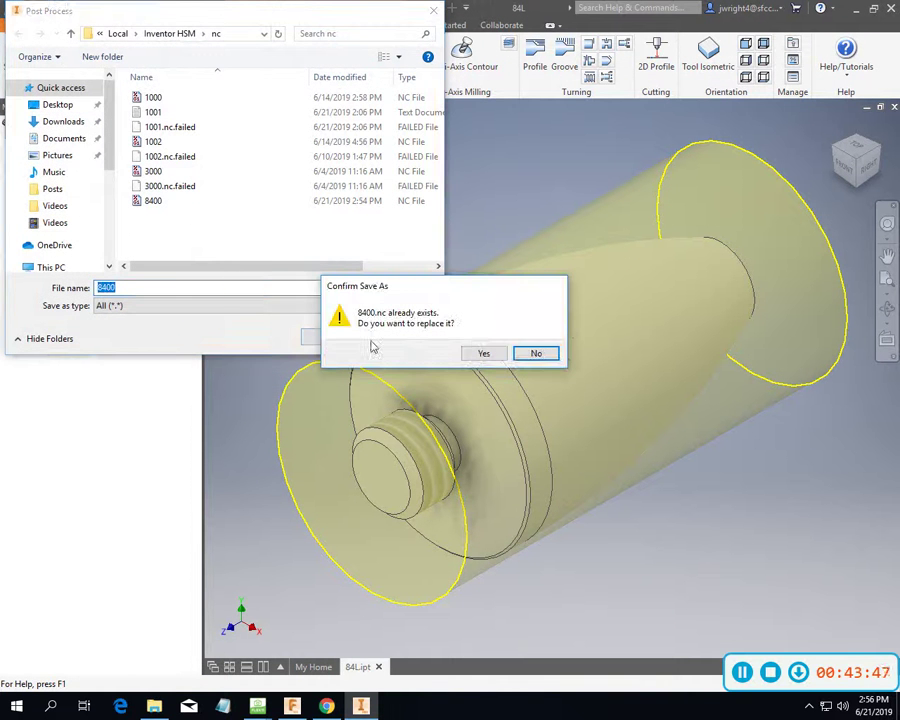
left_click(485, 354)
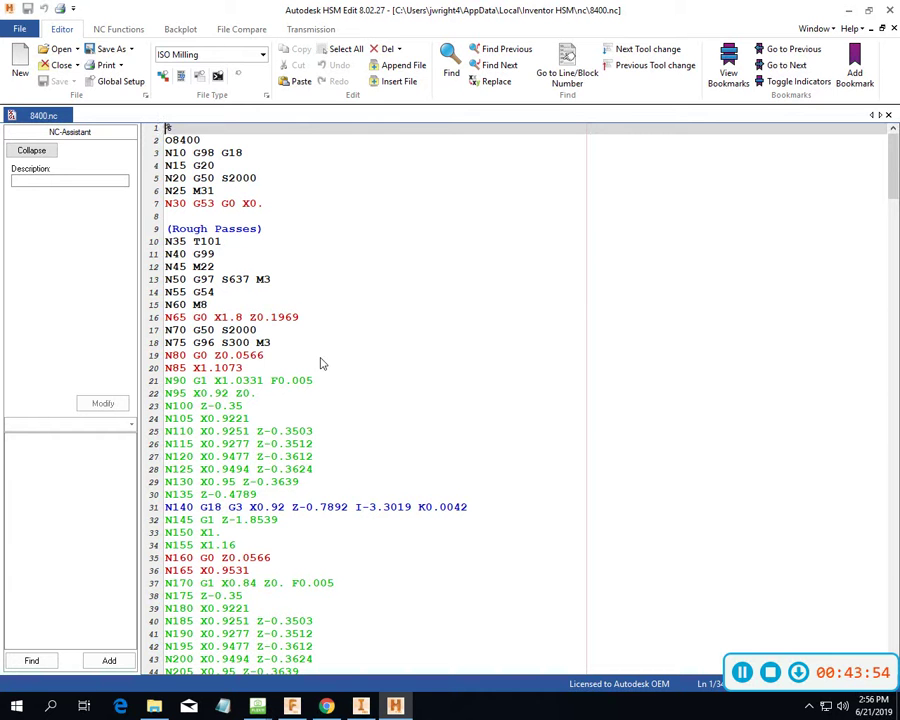
Examine the start of the reposted 8400 code, checking the M31 line and the Rough Passes header, M22, coolant and spindle speed lines.
left_click(205, 190)
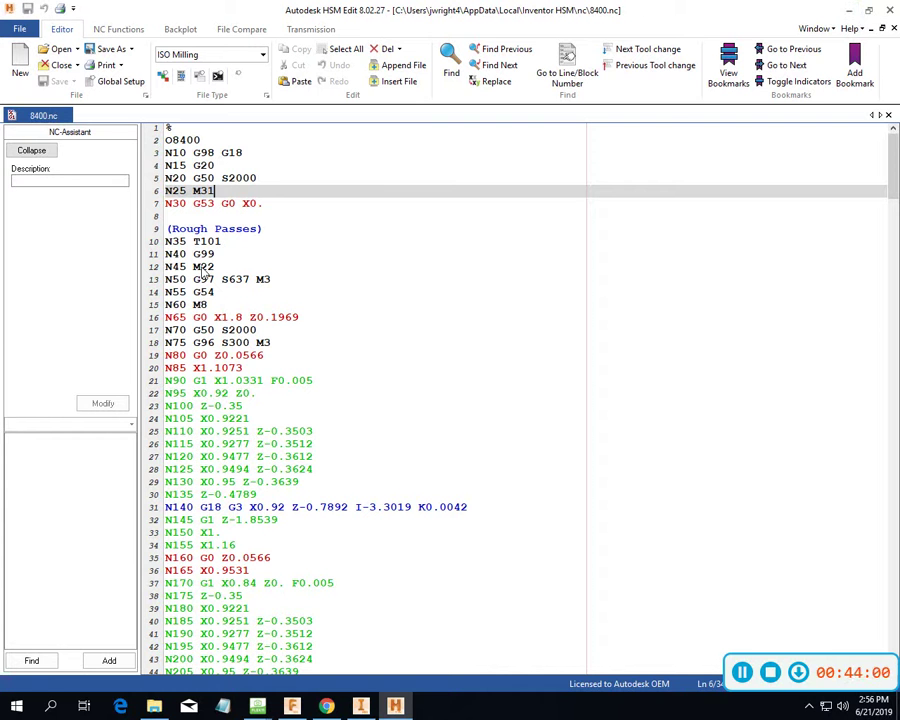
left_click(295, 244)
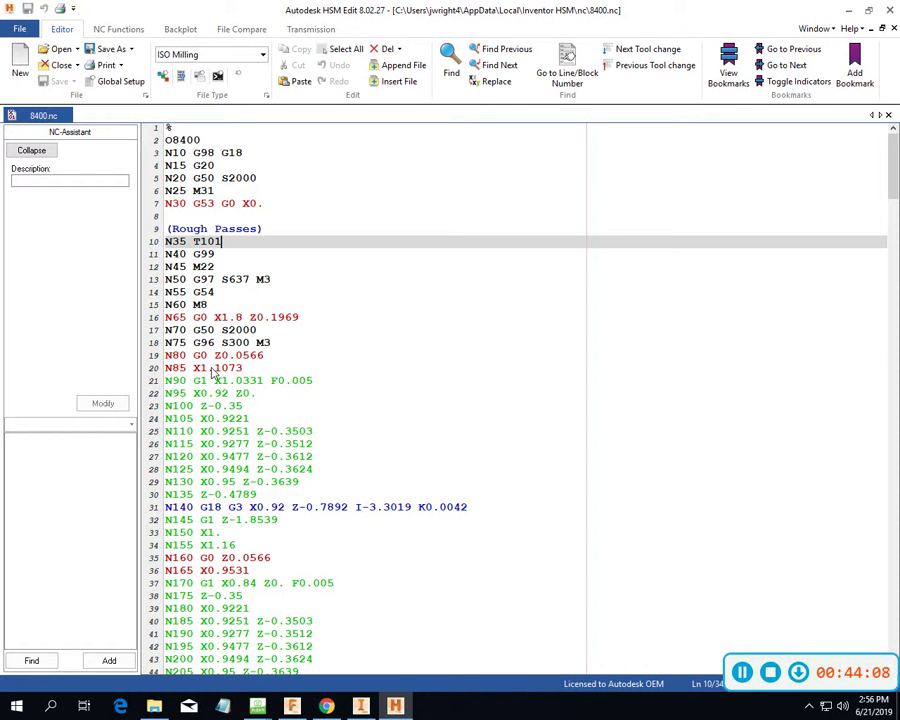
left_click(216, 267)
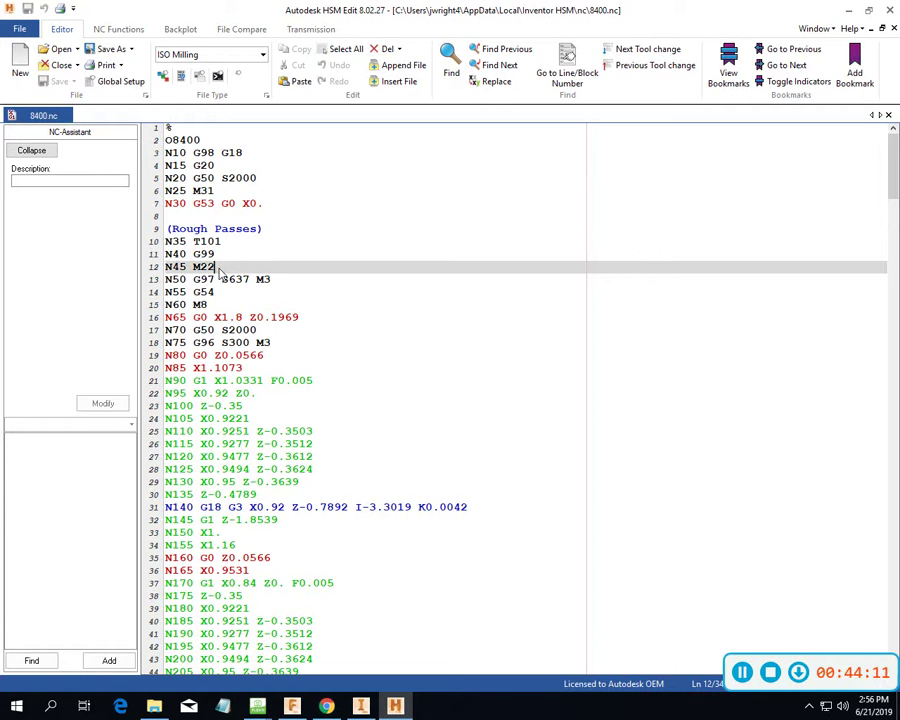
left_click_drag(216, 267, 163, 267)
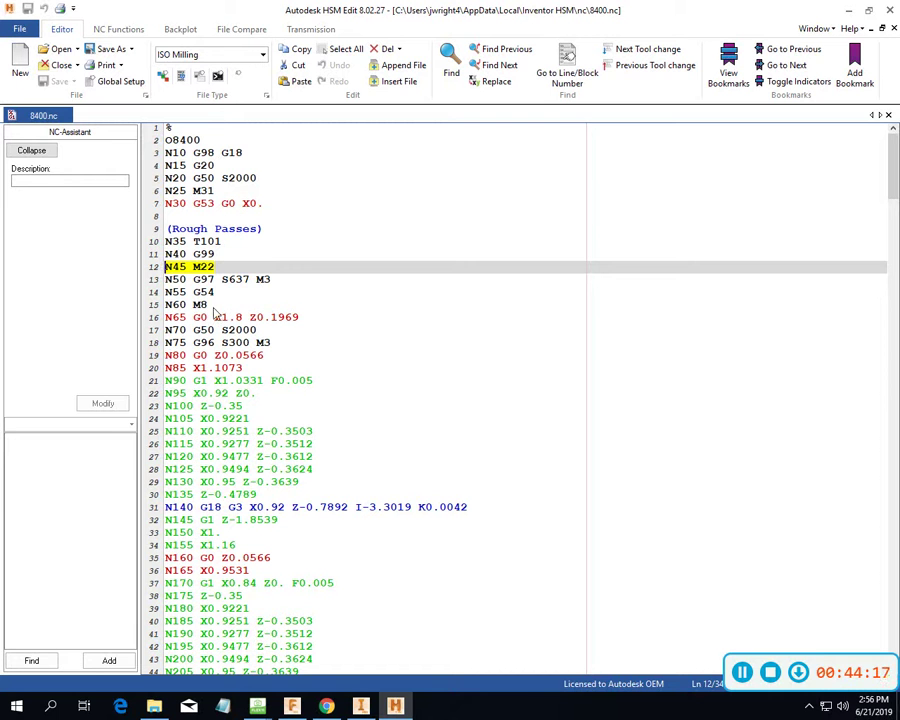
left_click_drag(214, 190, 163, 199)
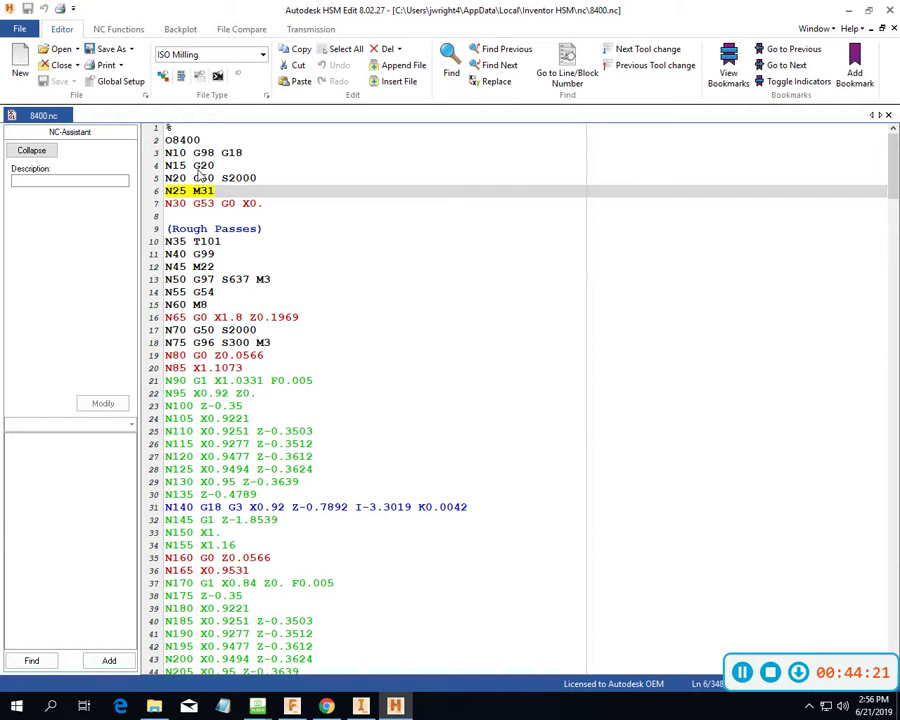
left_click(214, 305)
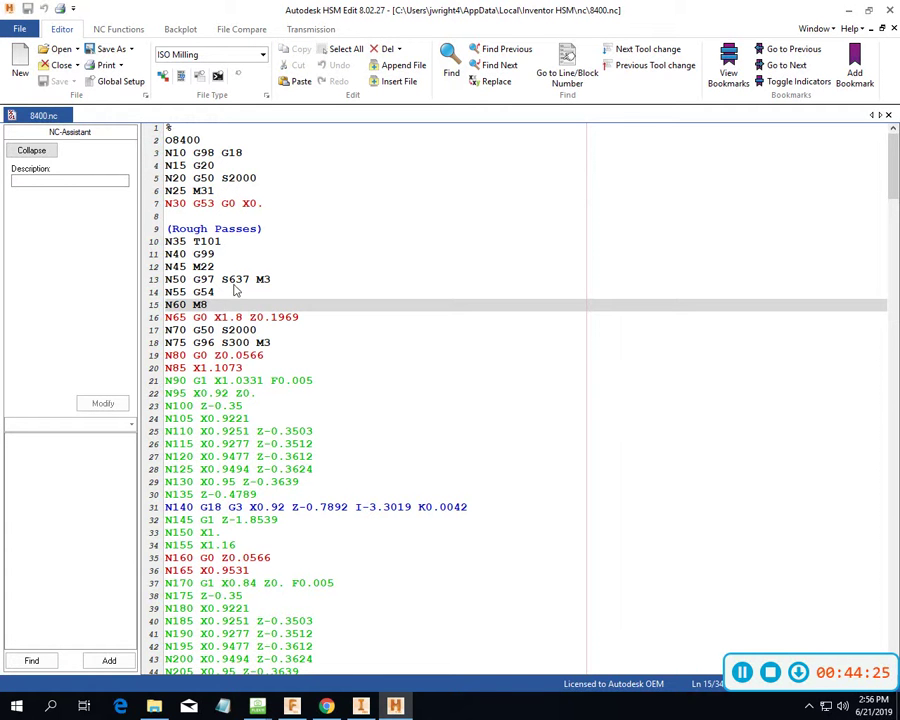
key("Down")
key("Down")
key("Down")
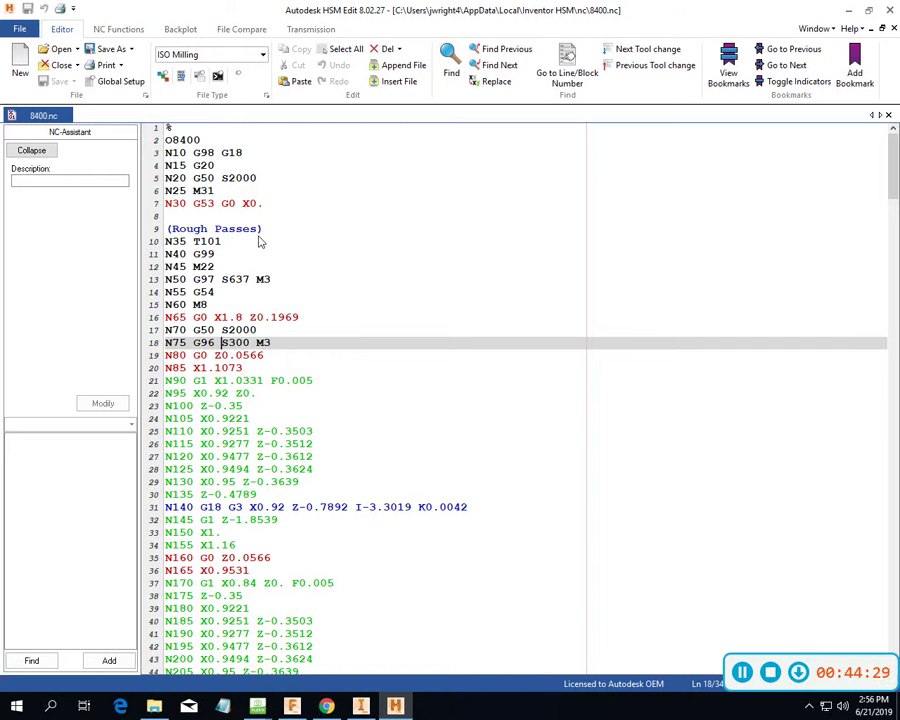
left_click_drag(262, 229, 166, 229)
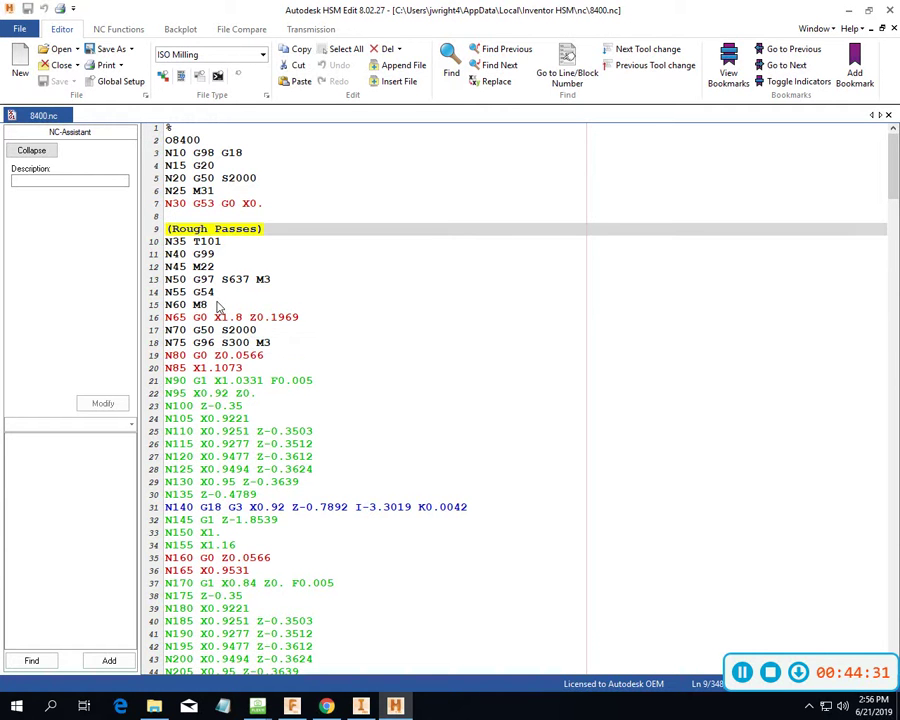
Check the M8 coolant line under Rough Passes in the 8400 code and skim the roughing moves.
left_click_drag(249, 305, 166, 305)
scroll(362, 381, "down", 4)
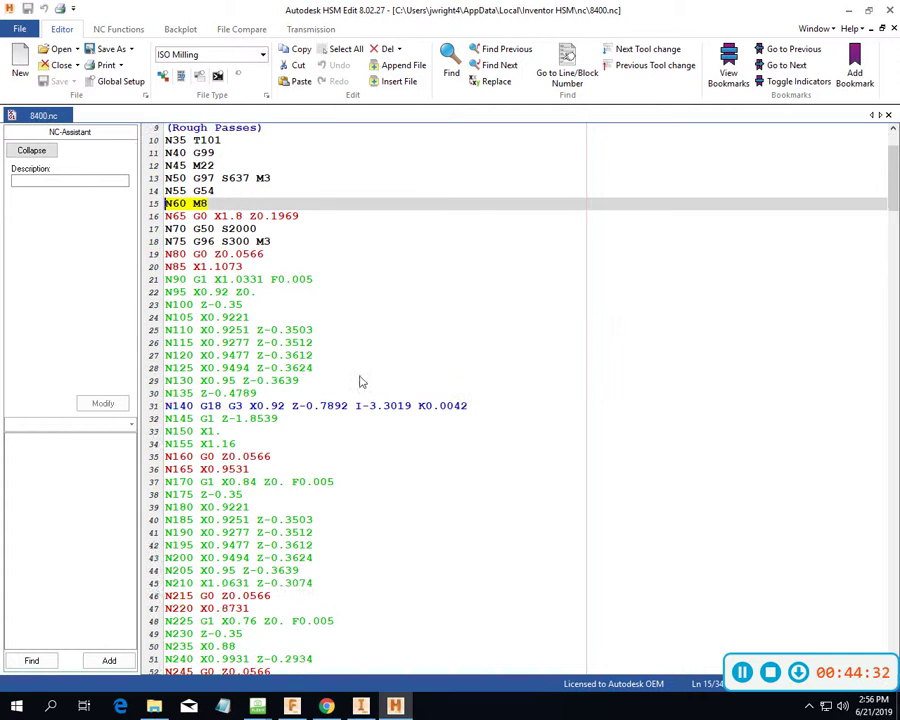
left_click(368, 251)
scroll(297, 316, "up", 4)
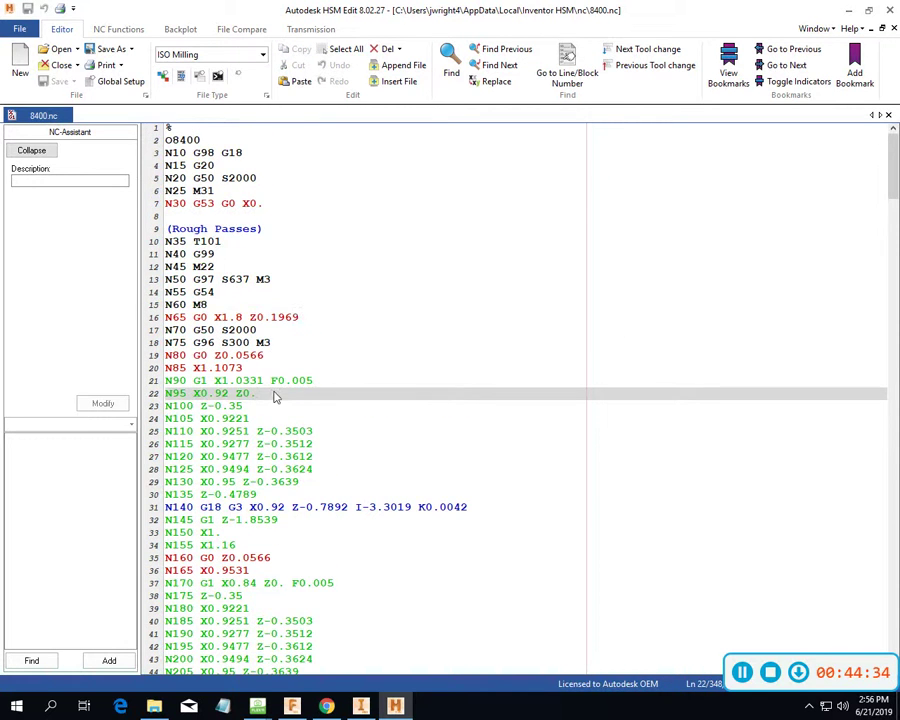
scroll(287, 405, "down", 20)
scroll(507, 411, "down", 20)
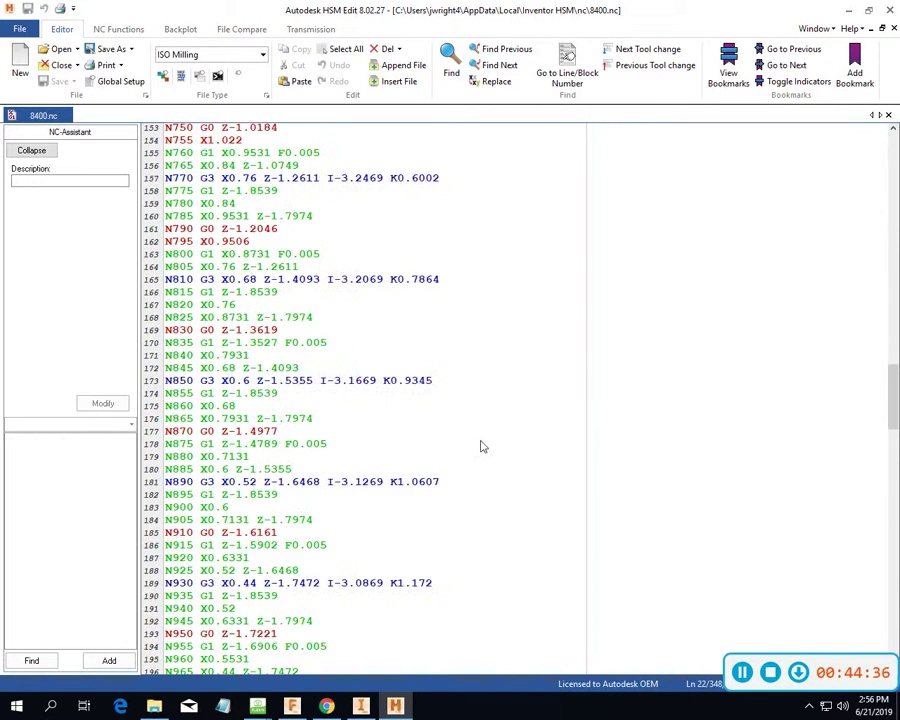
Examine the Thread2 section, checking the feed value on the N1370 line and the repeated G32 threading passes such as N1410.
scroll(419, 543, "down", 4)
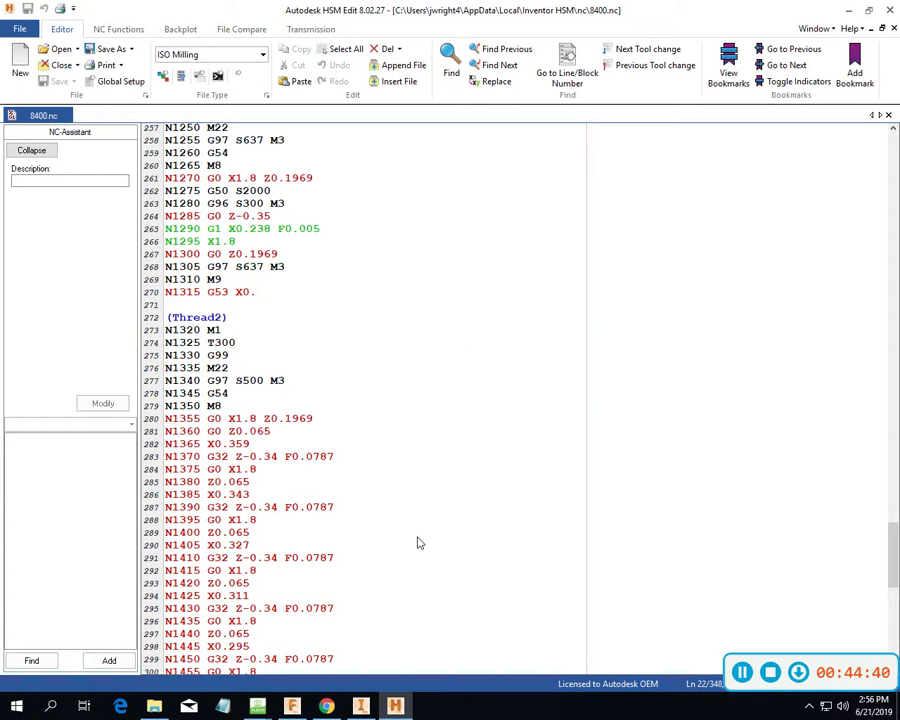
scroll(419, 543, "down", 1)
scroll(419, 543, "down", 1)
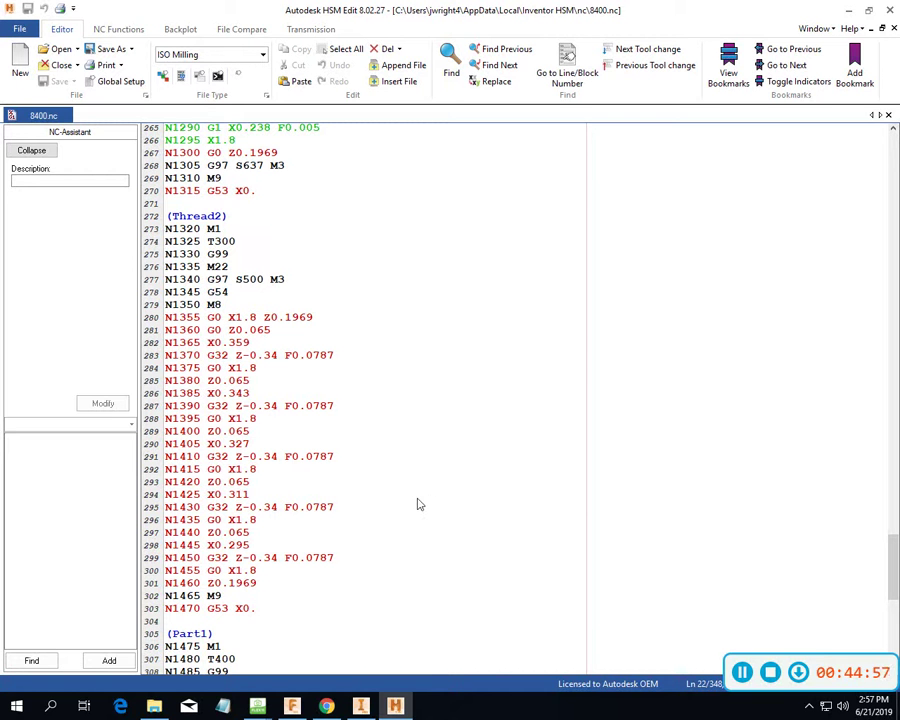
left_click(338, 360)
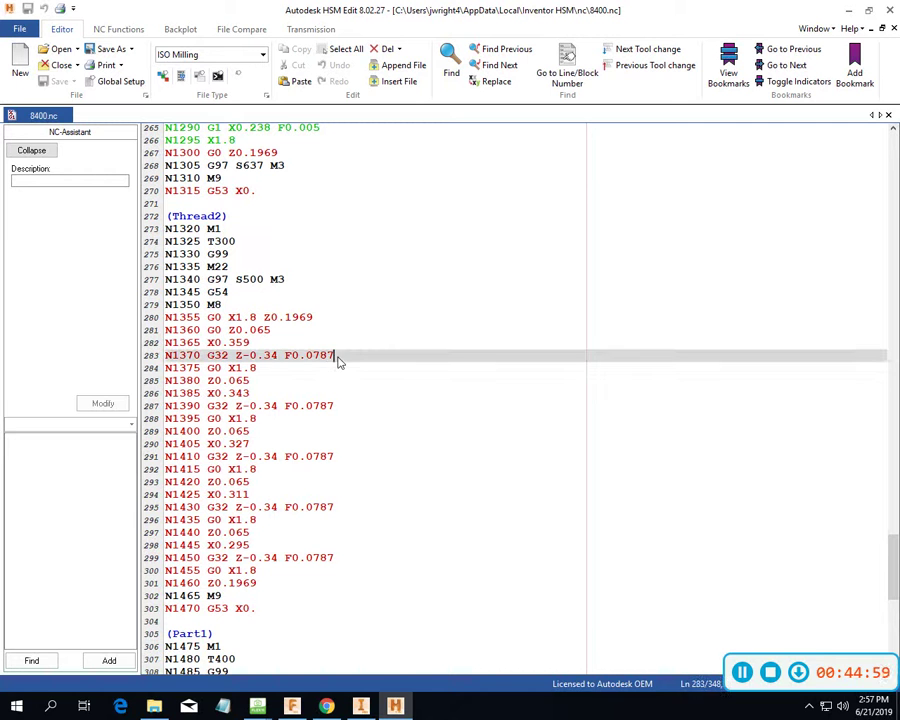
left_click_drag(338, 360, 287, 362)
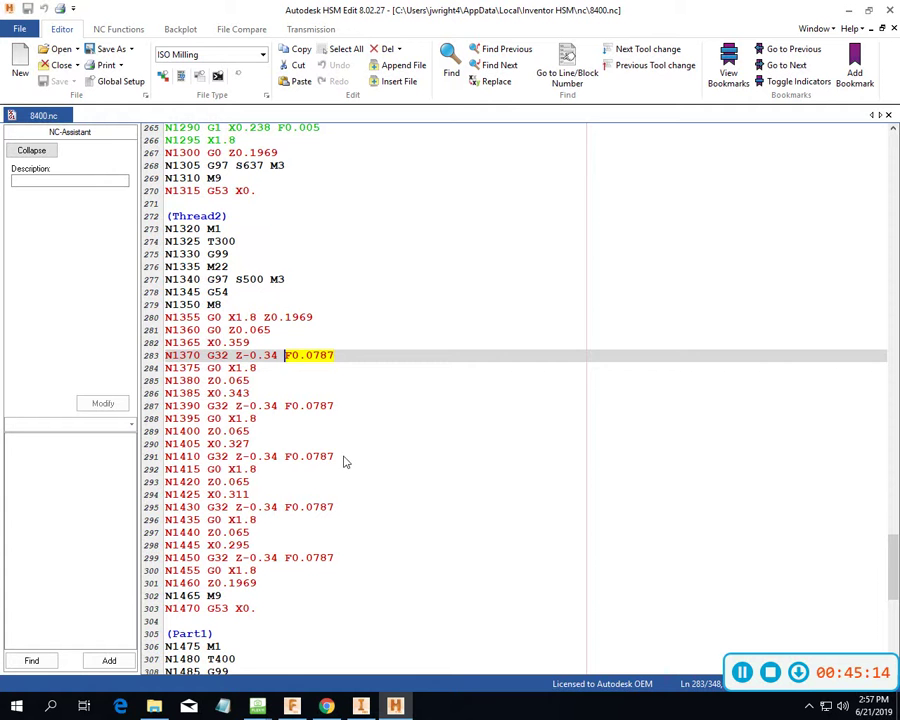
left_click(237, 457)
left_click(183, 458)
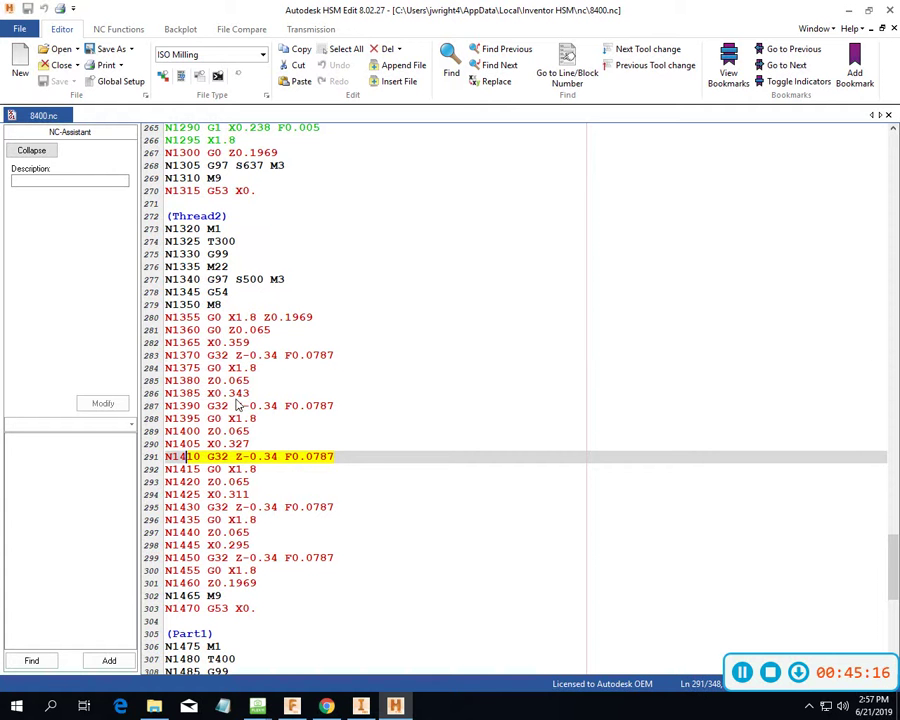
Review the Part1 section through the end of the program, return to the start of the code and close the NC editor.
scroll(240, 414, "down", 7)
scroll(240, 414, "down", 1)
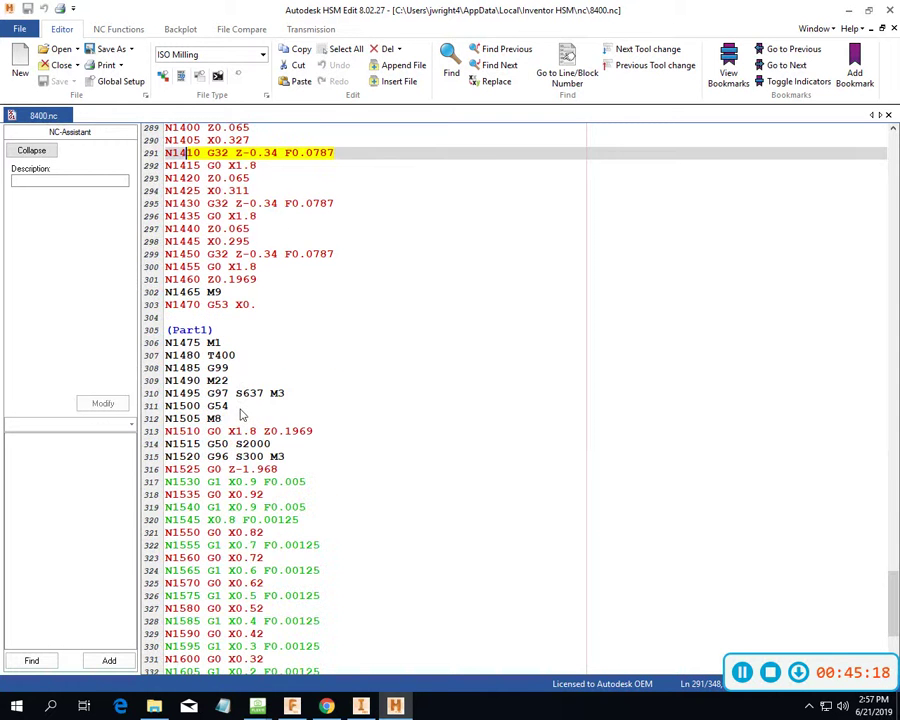
scroll(240, 414, "down", 6)
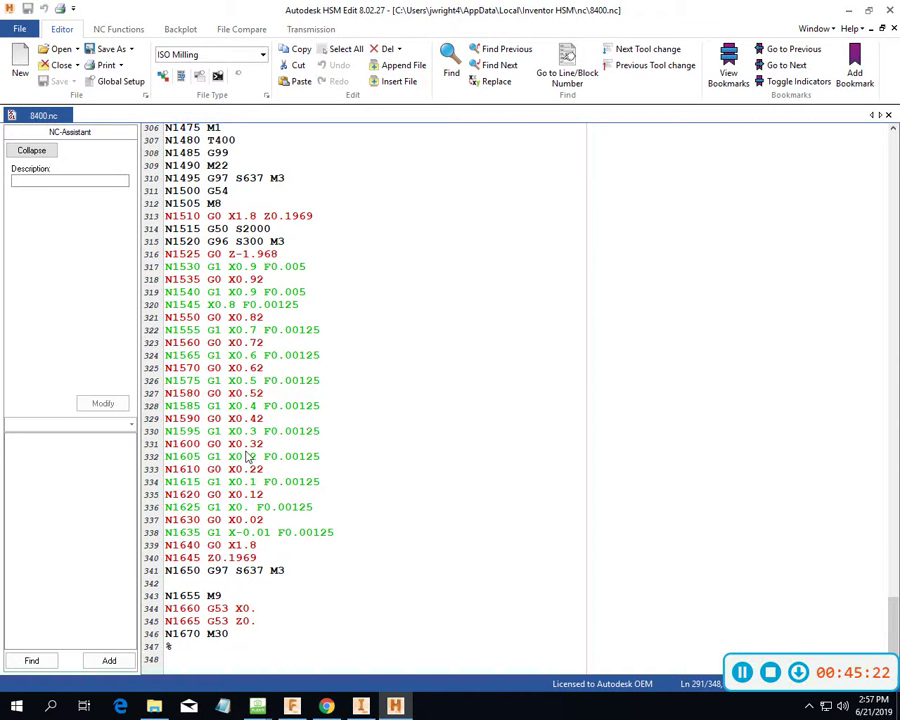
scroll(248, 455, "up", 20)
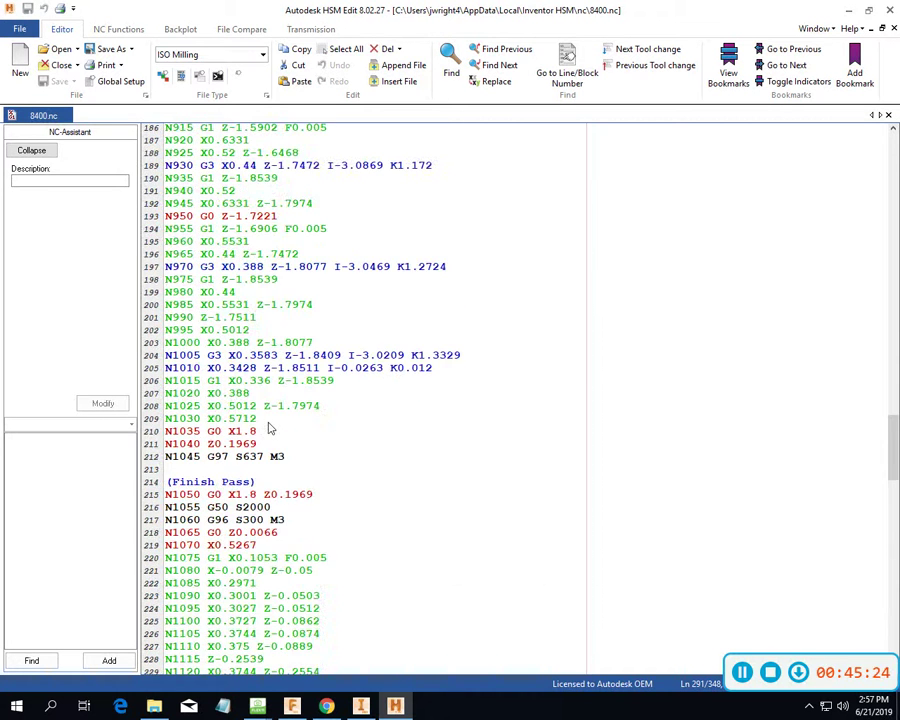
scroll(268, 428, "up", 20)
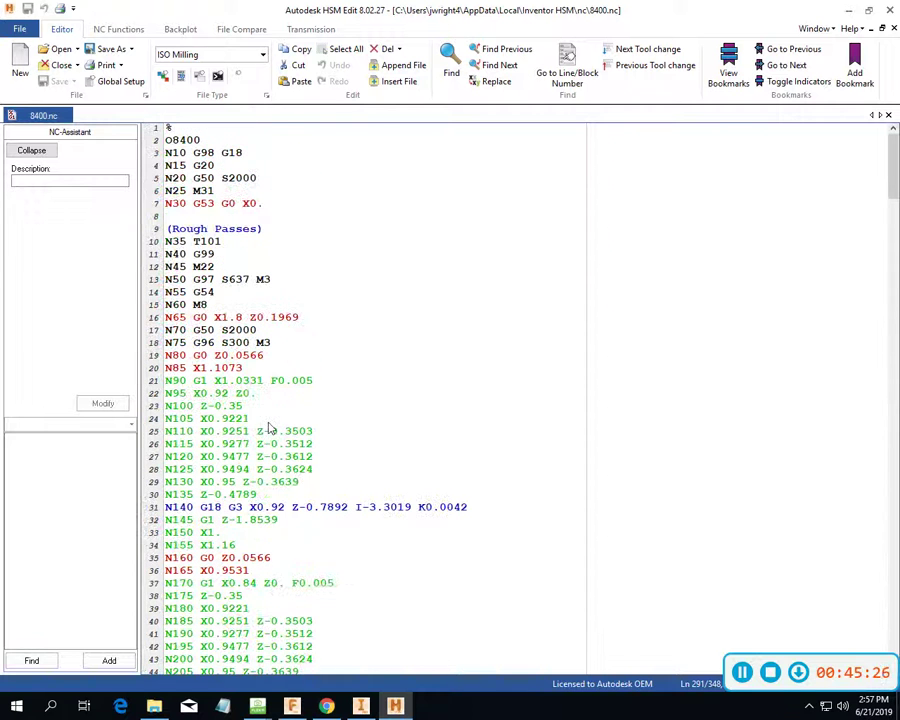
left_click(402, 358)
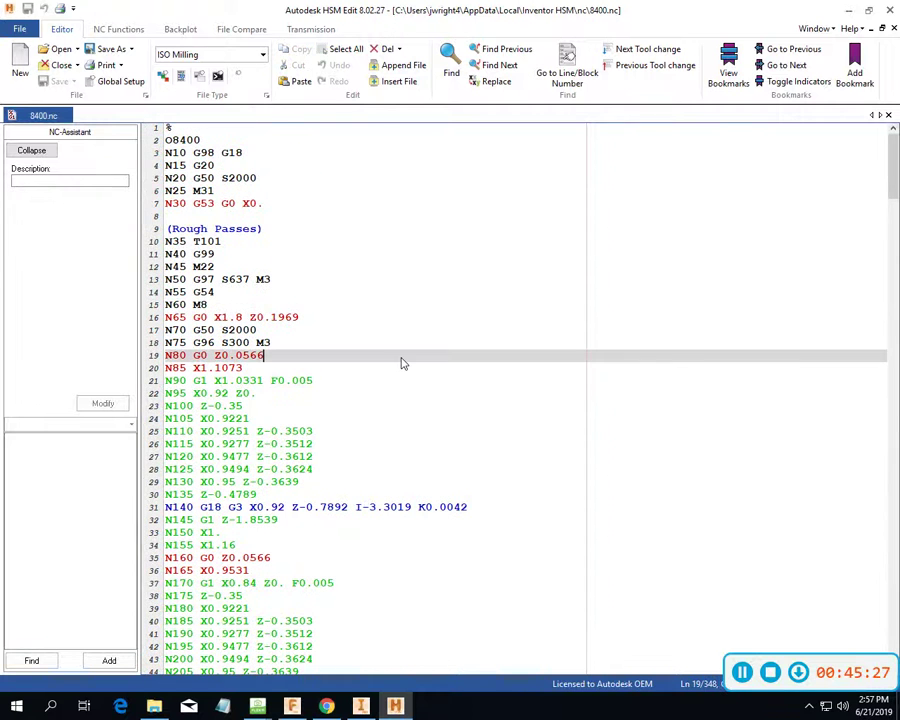
left_click(889, 14)
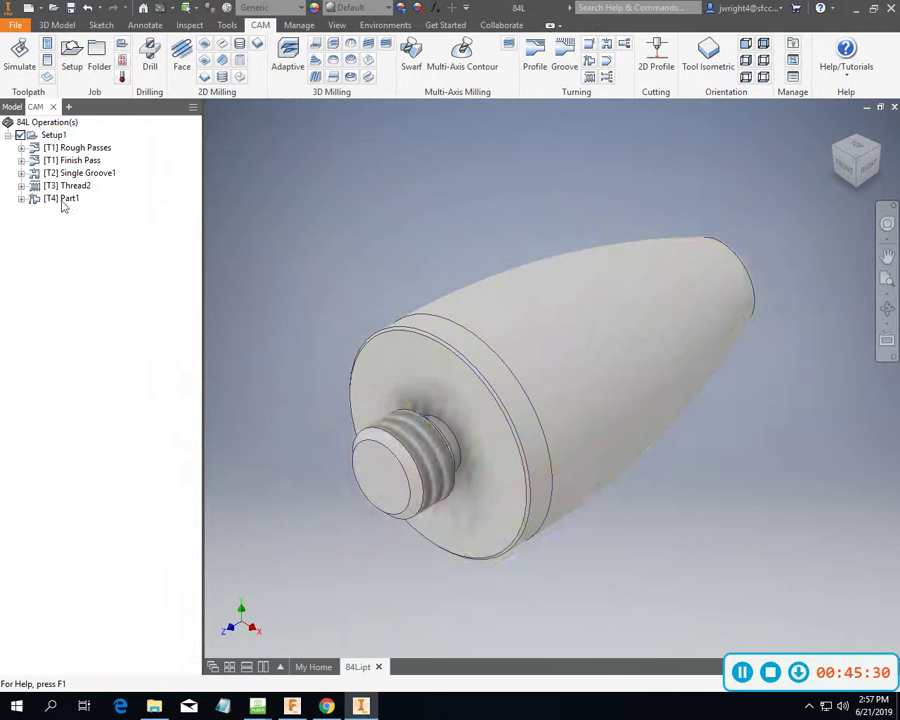
Edit the Thread2 operation to enable Use cycle in its passes settings, keeping Constant infeed as the infeed mode.
double_click(68, 185)
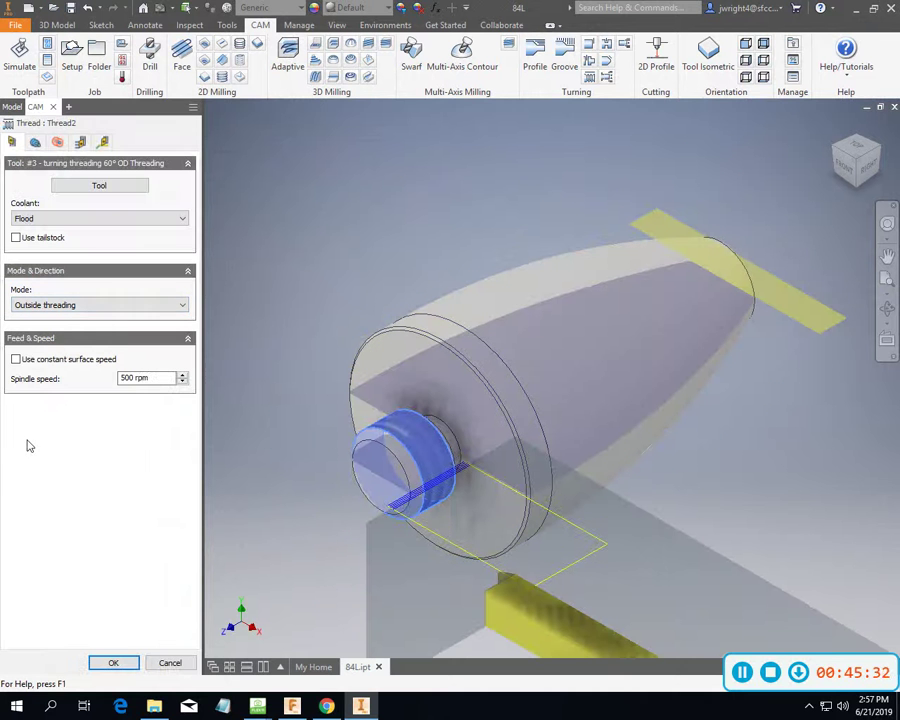
left_click(34, 142)
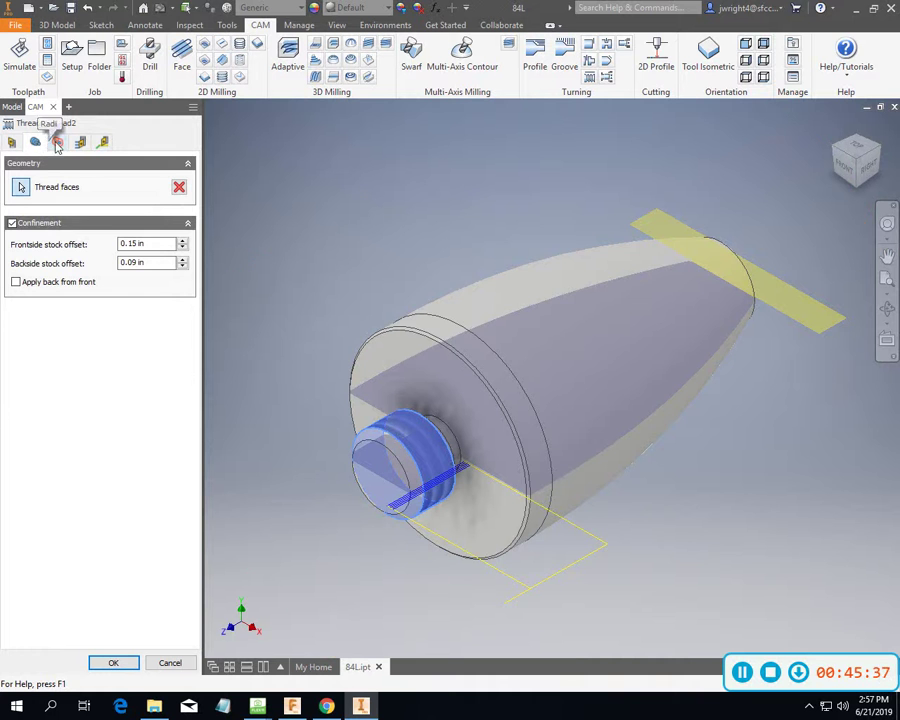
left_click(57, 143)
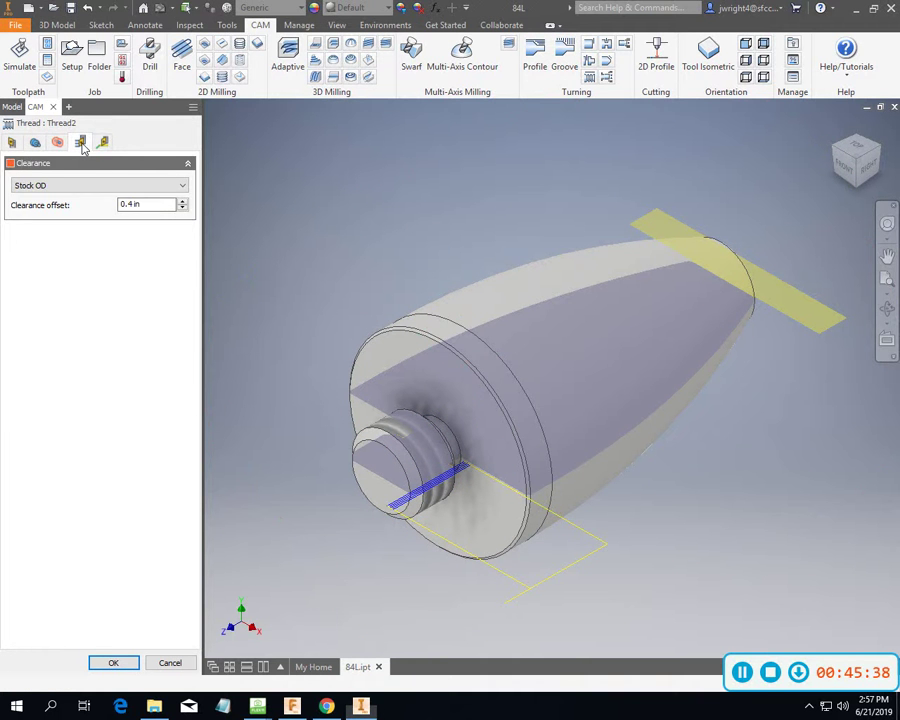
left_click(103, 143)
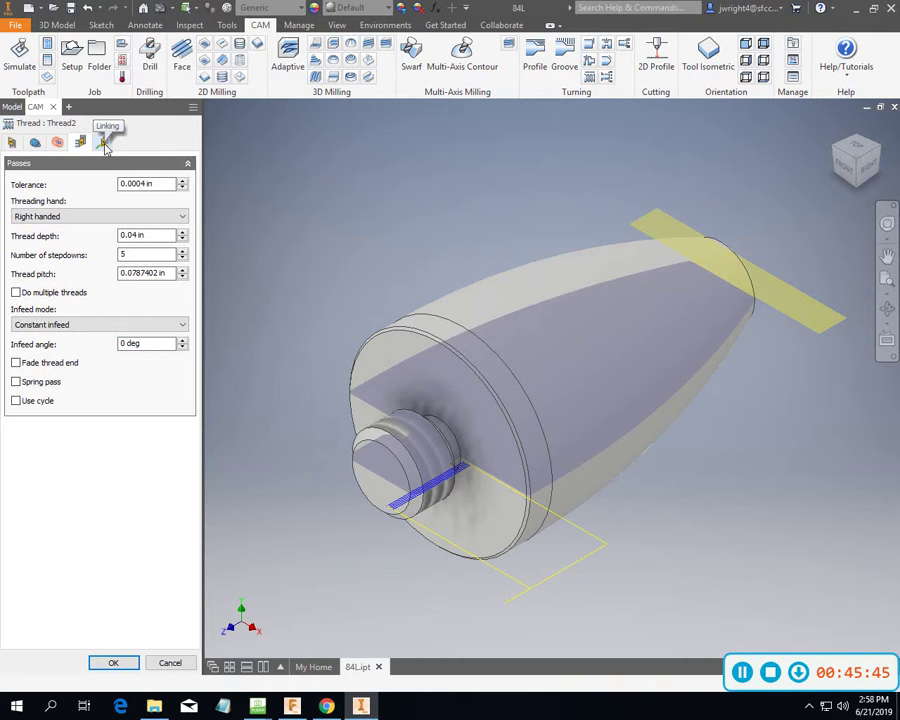
left_click(182, 327)
left_click(182, 330)
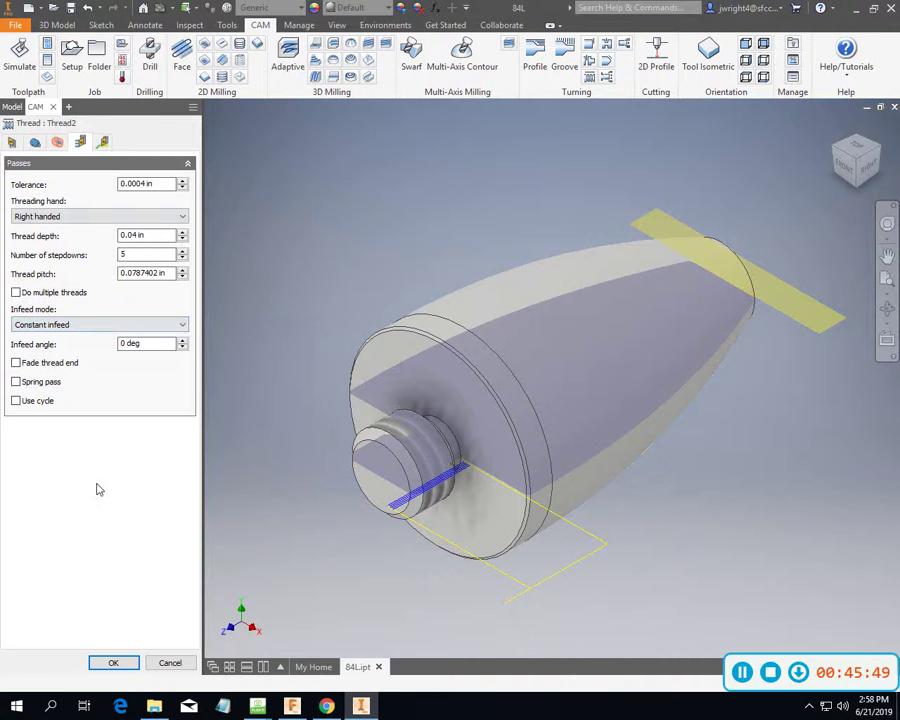
left_click(16, 401)
left_click(113, 662)
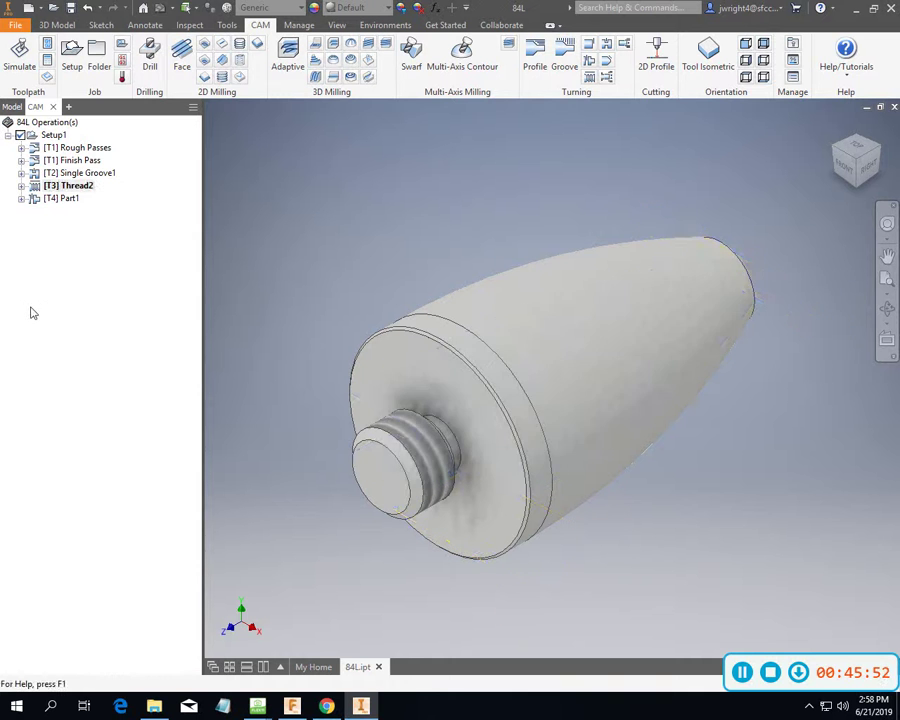
Regenerate all toolpaths in Setup1.
left_click(55, 136)
right_click(55, 136)
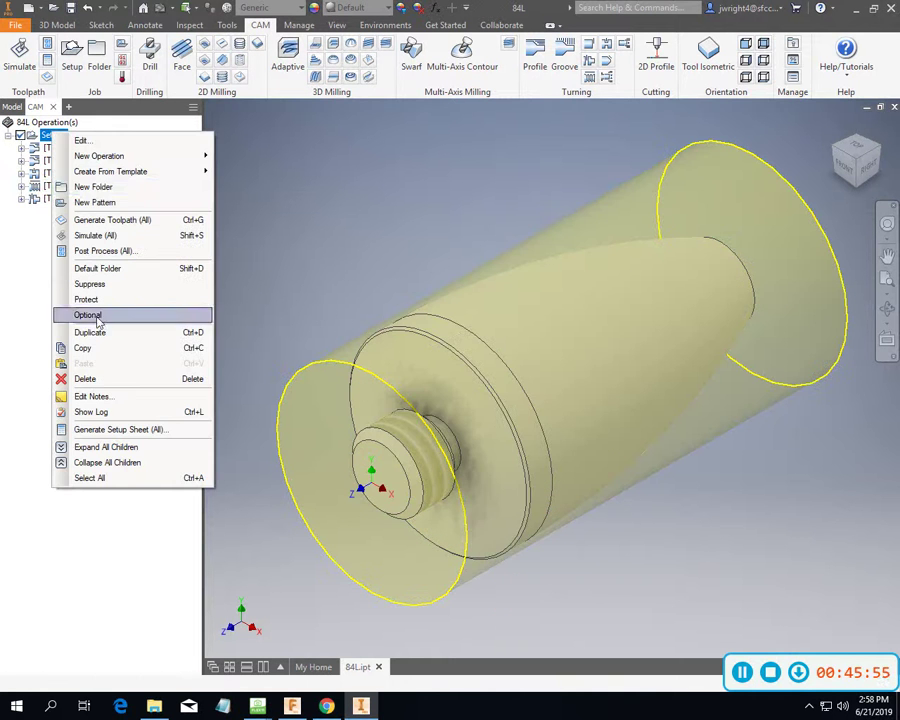
left_click(117, 222)
left_click(428, 406)
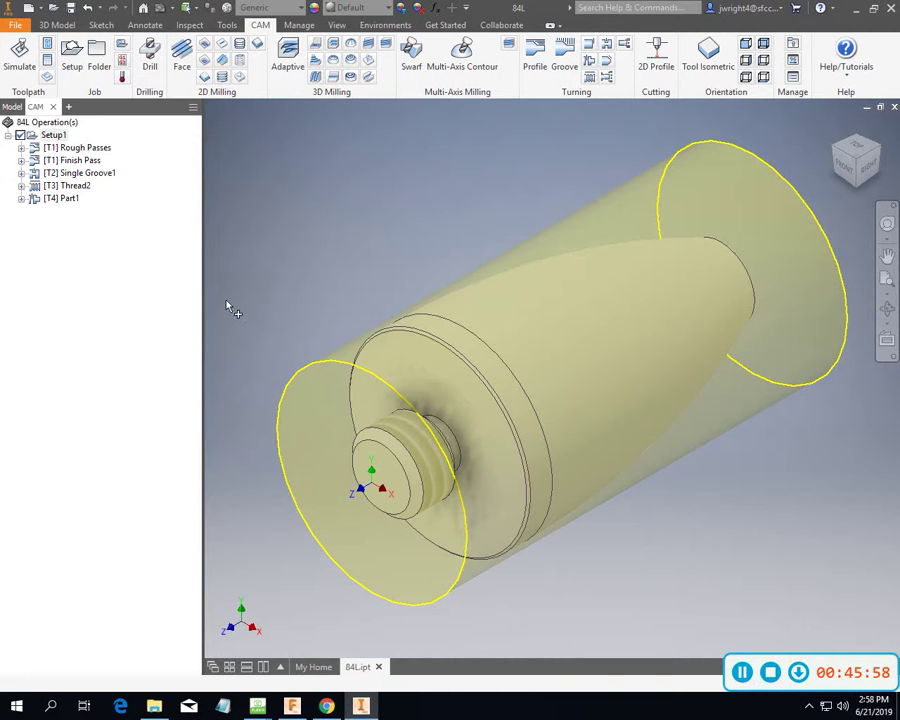
Examine the Part1 parting operation's passes, linking, radii, geometry and tool settings, then close it.
left_click(60, 199)
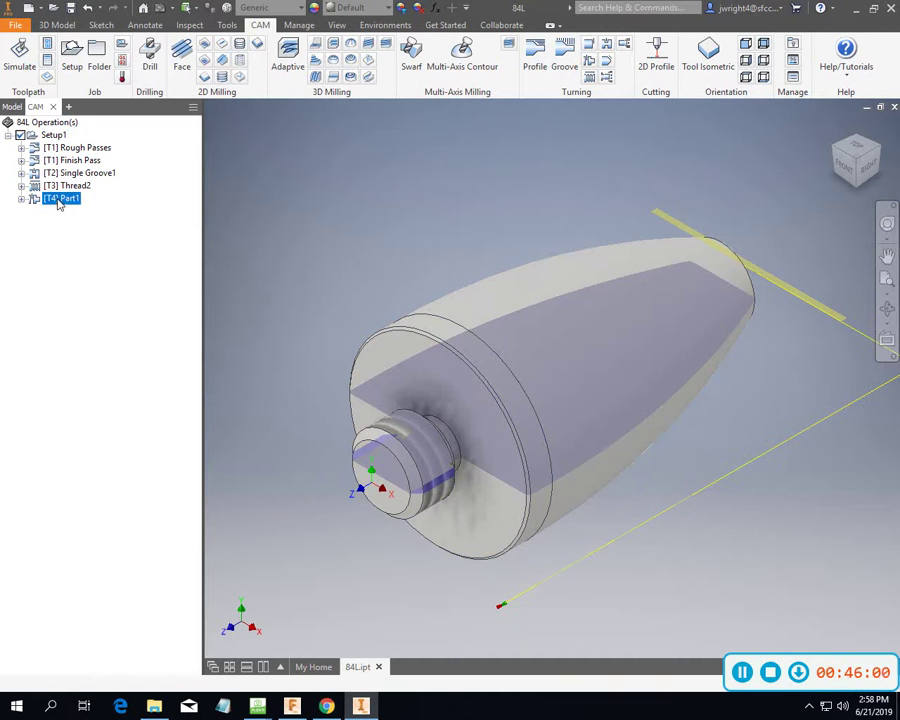
right_click(60, 199)
left_click(72, 206)
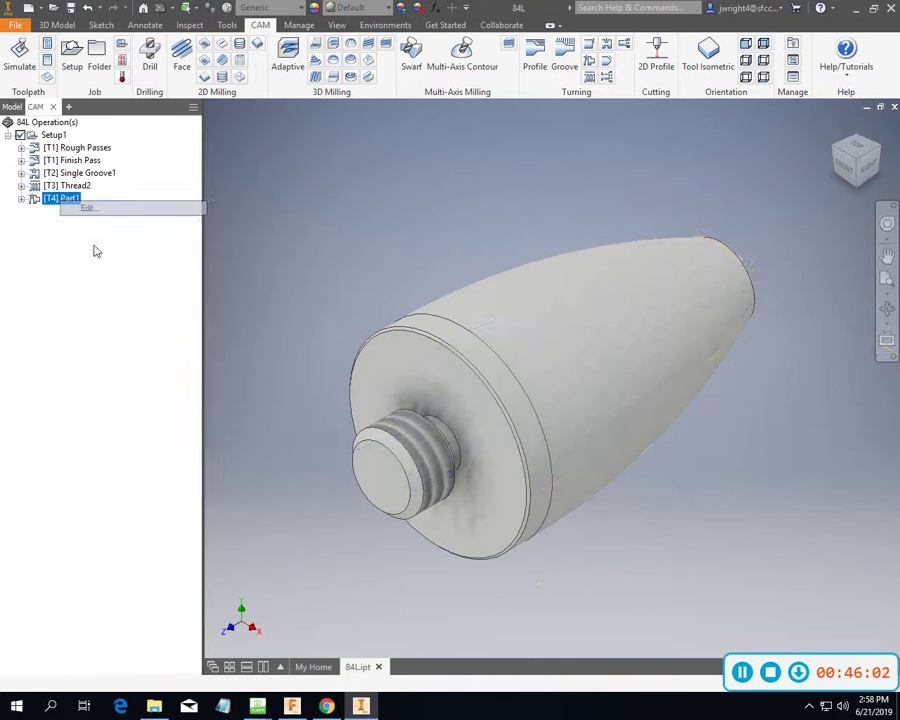
left_click(81, 142)
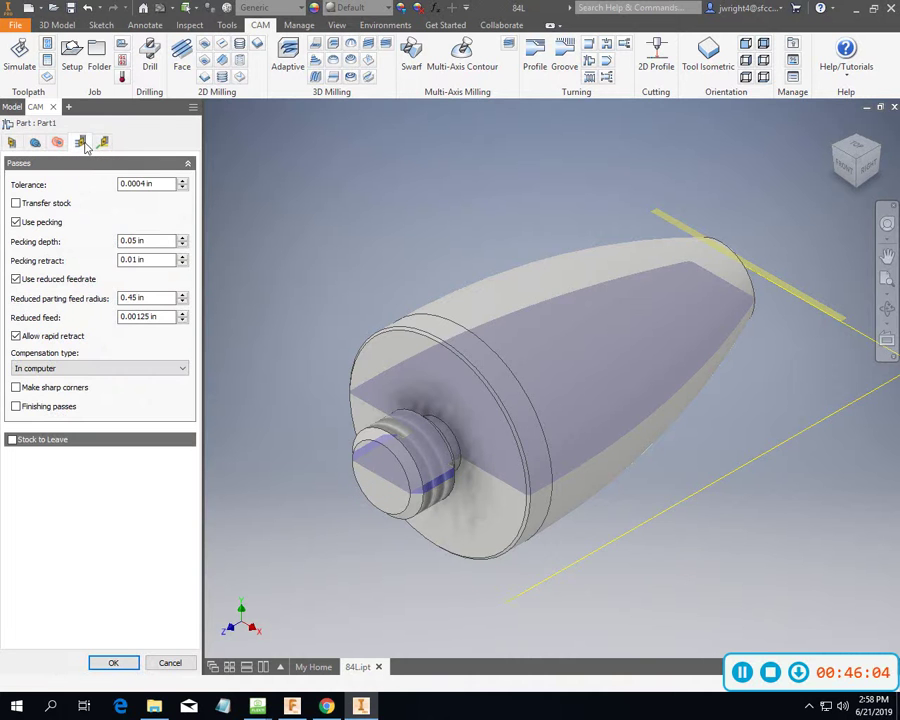
left_click(102, 143)
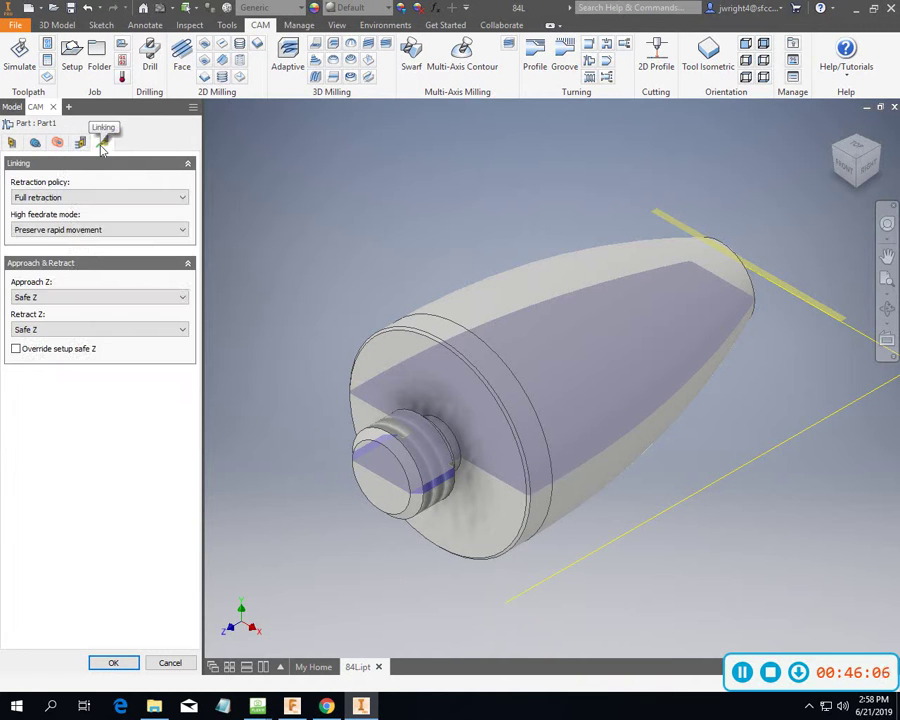
left_click(57, 142)
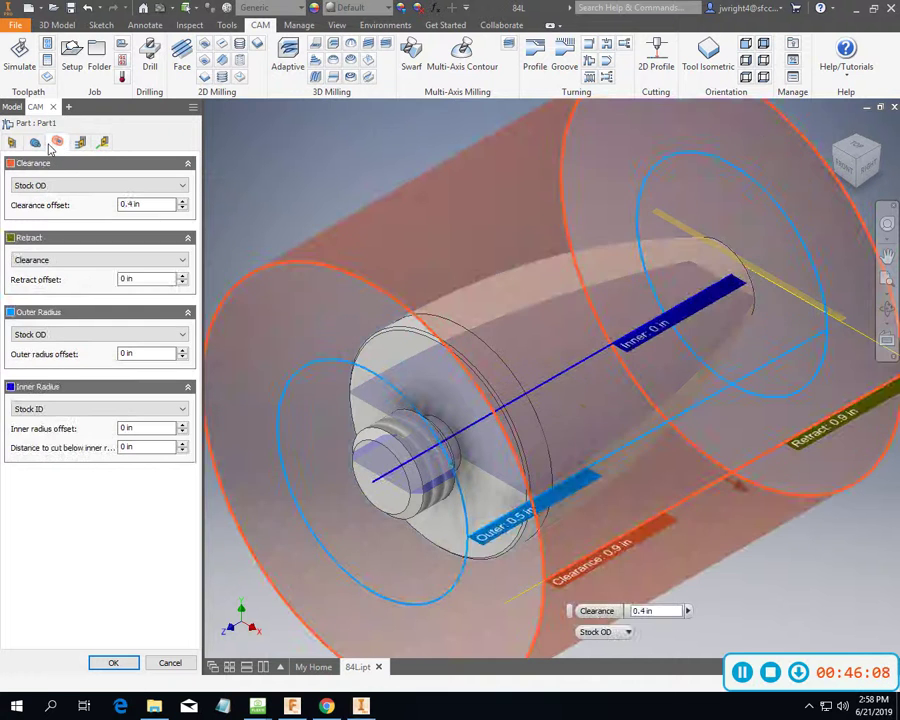
left_click(35, 142)
left_click(12, 142)
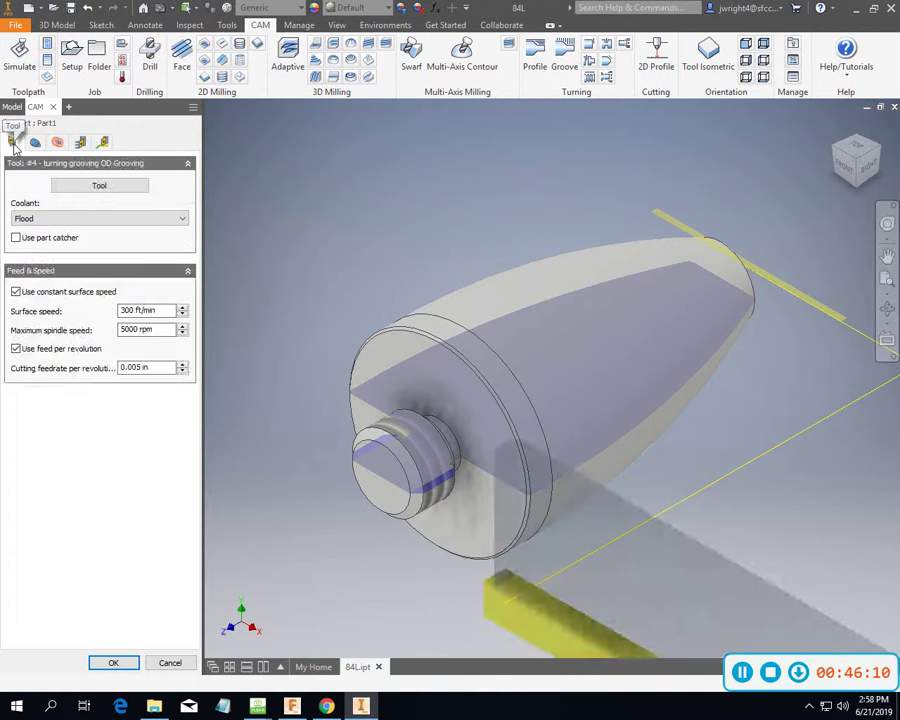
left_click(103, 143)
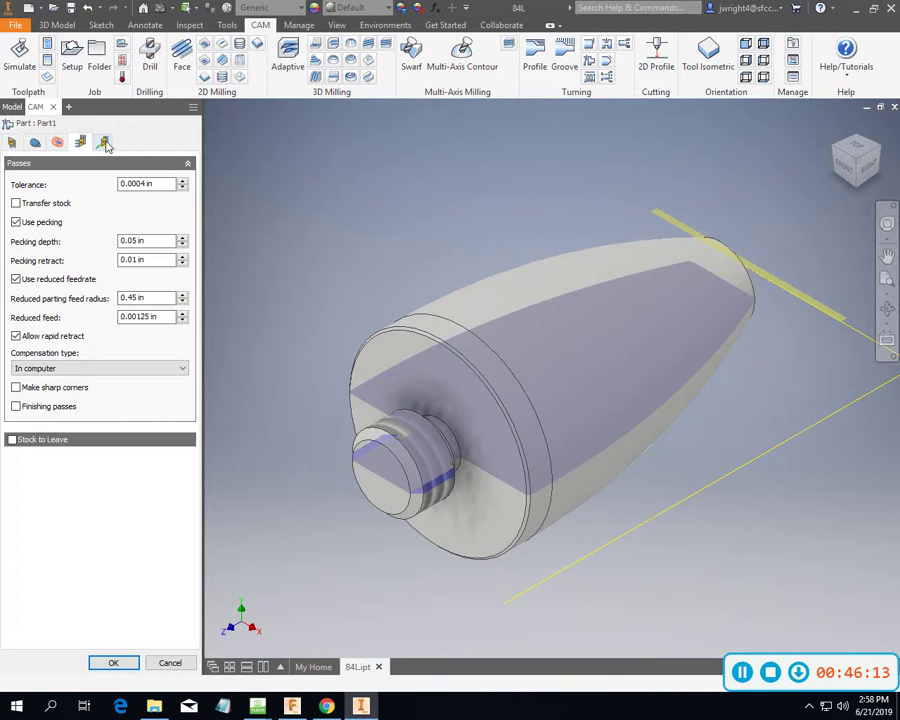
left_click(104, 143)
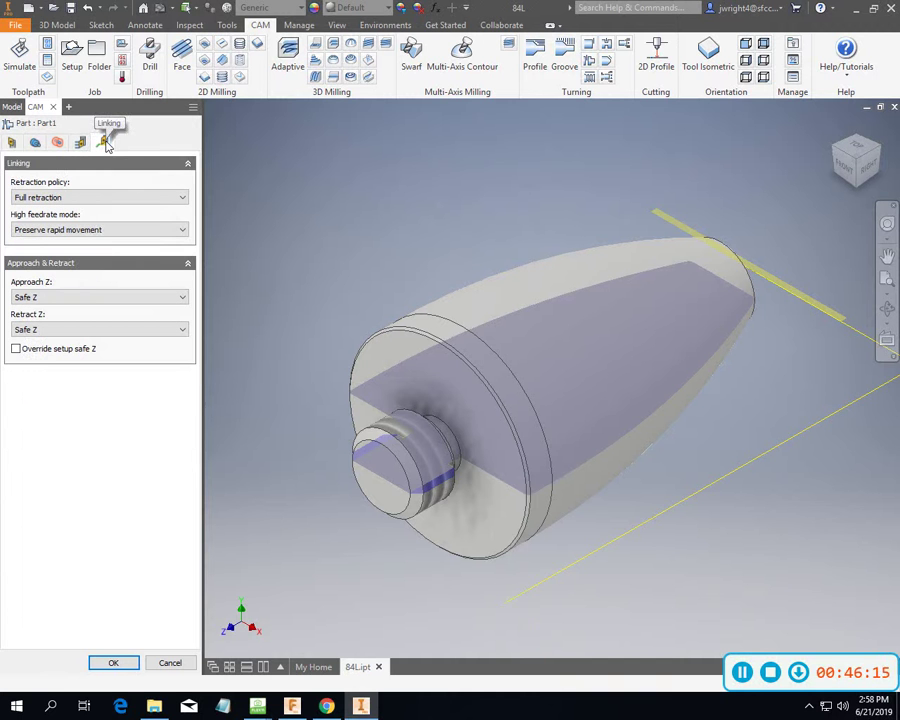
left_click(113, 663)
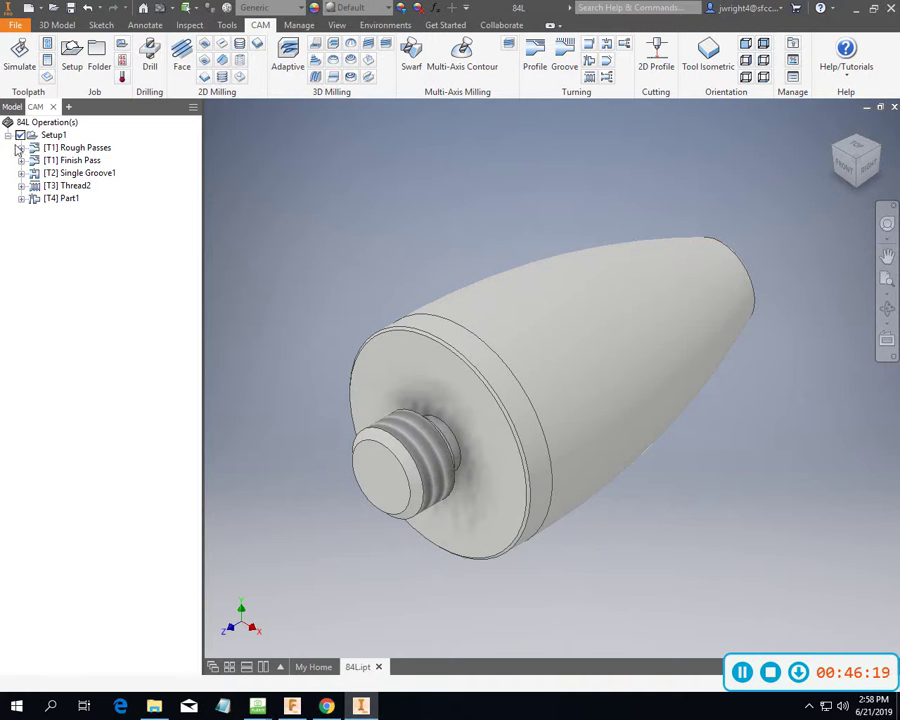
Post process Setup1 with the HAAS Turning post as program 8400, replacing the existing 8400.nc file.
left_click(55, 136)
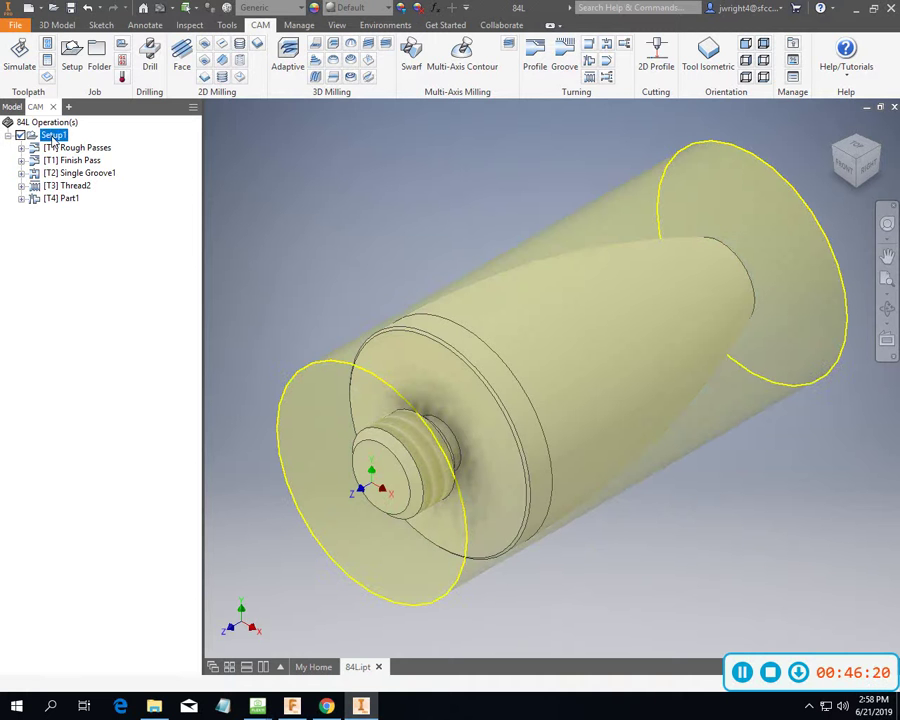
left_click(48, 45)
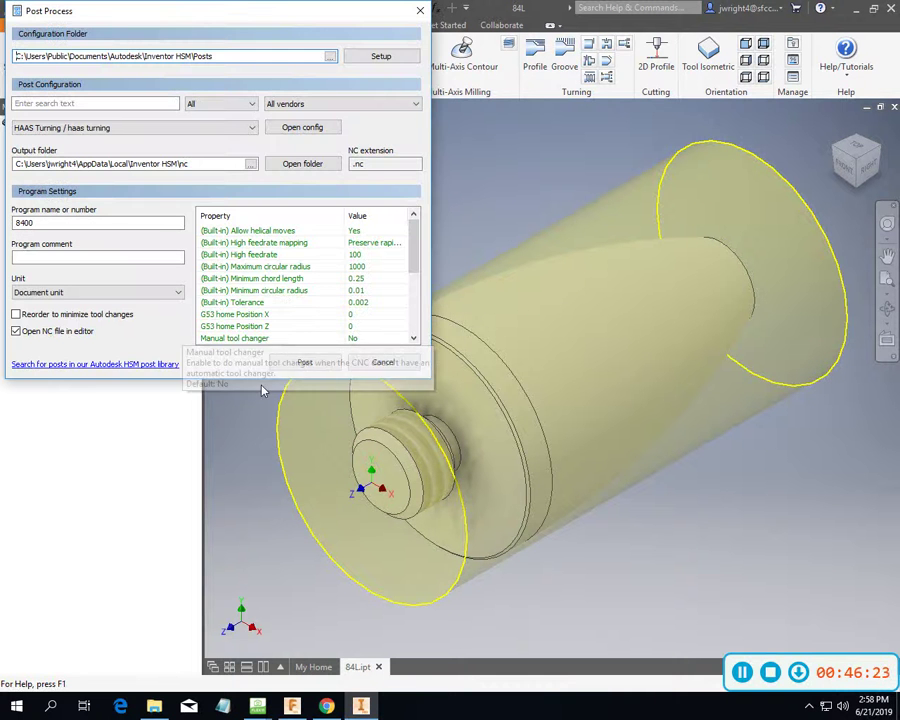
left_click(309, 366)
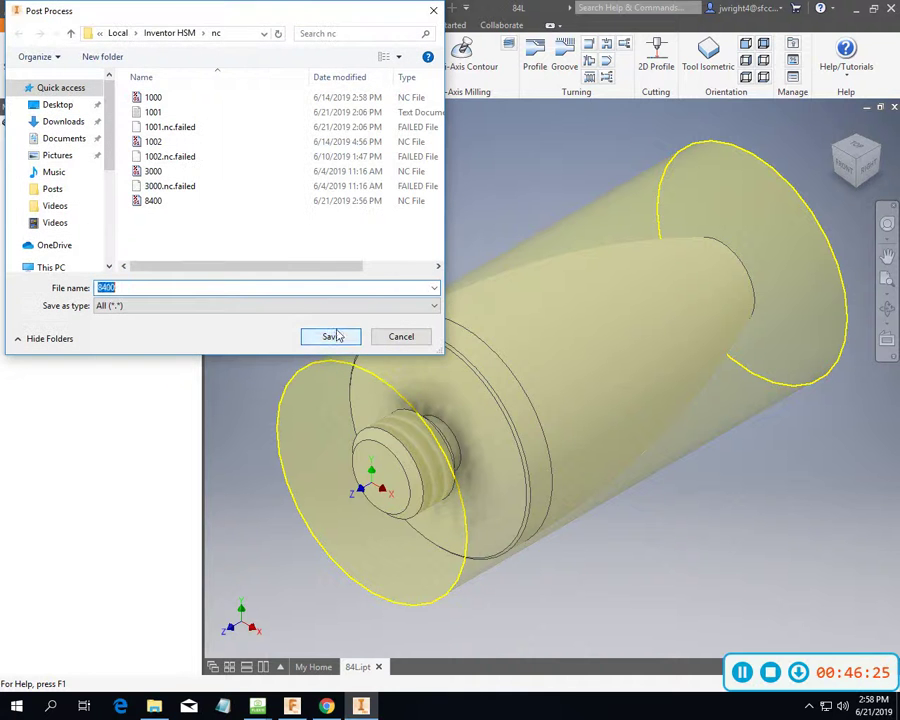
left_click(342, 345)
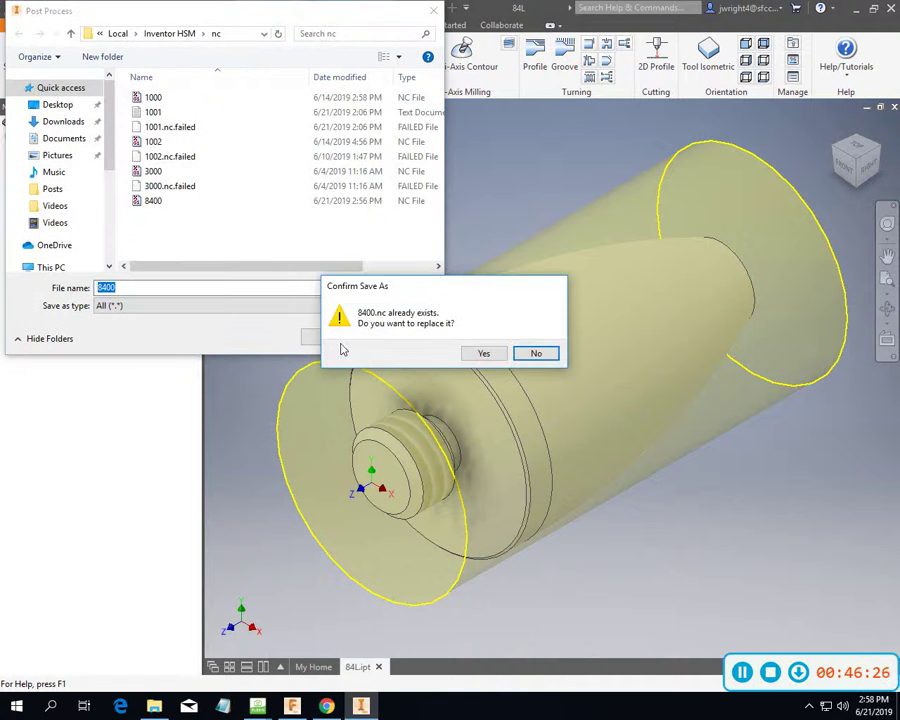
left_click(487, 354)
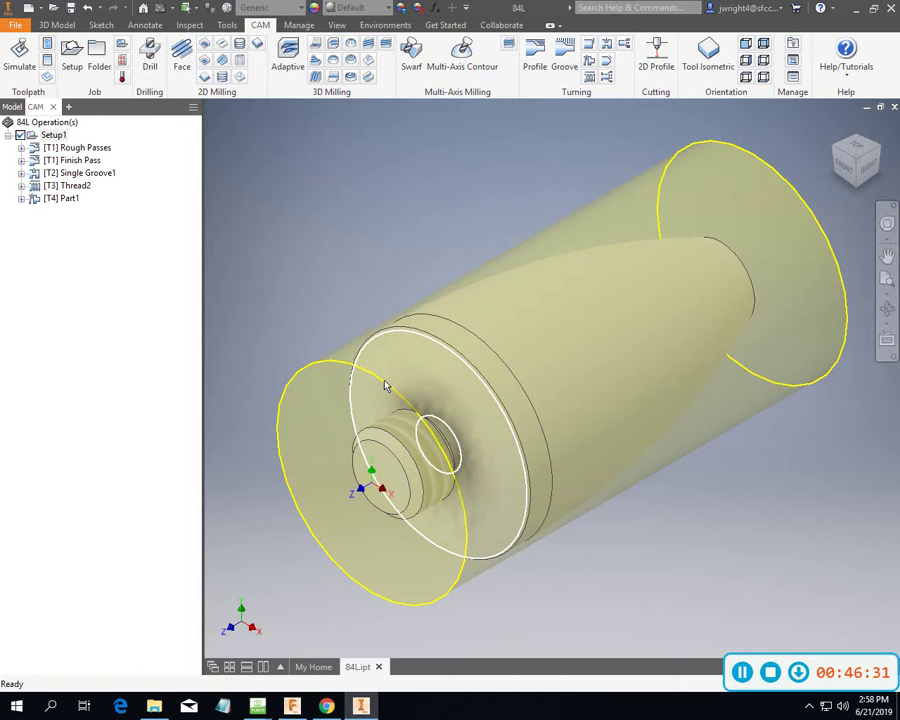
Review the Thread2 section of the posted code, highlight its G92 threading cycle command, and close the NC editor.
scroll(380, 386, "down", 20)
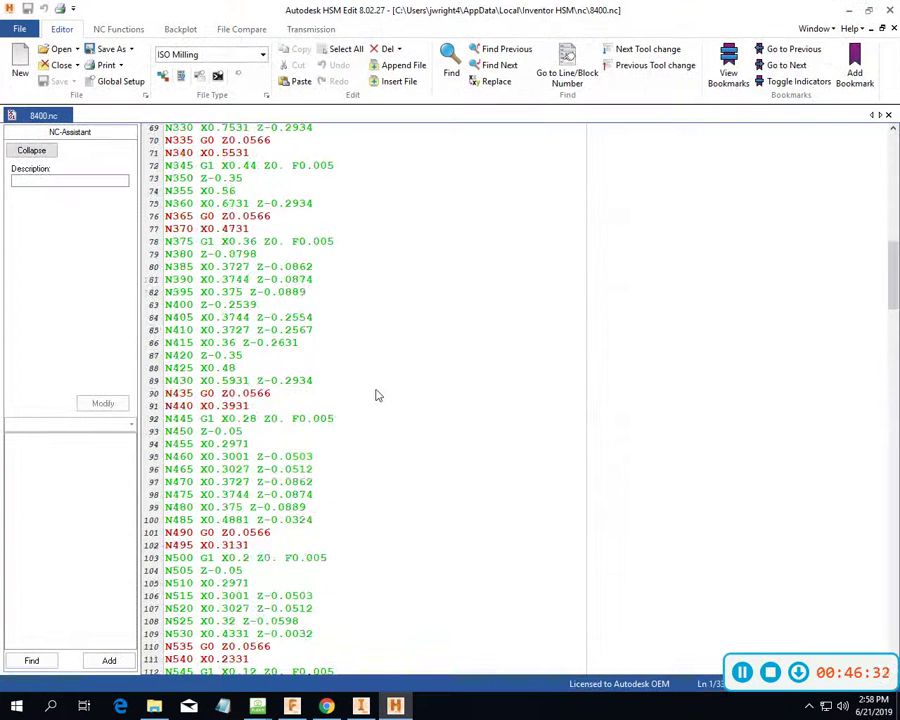
scroll(379, 400, "down", 20)
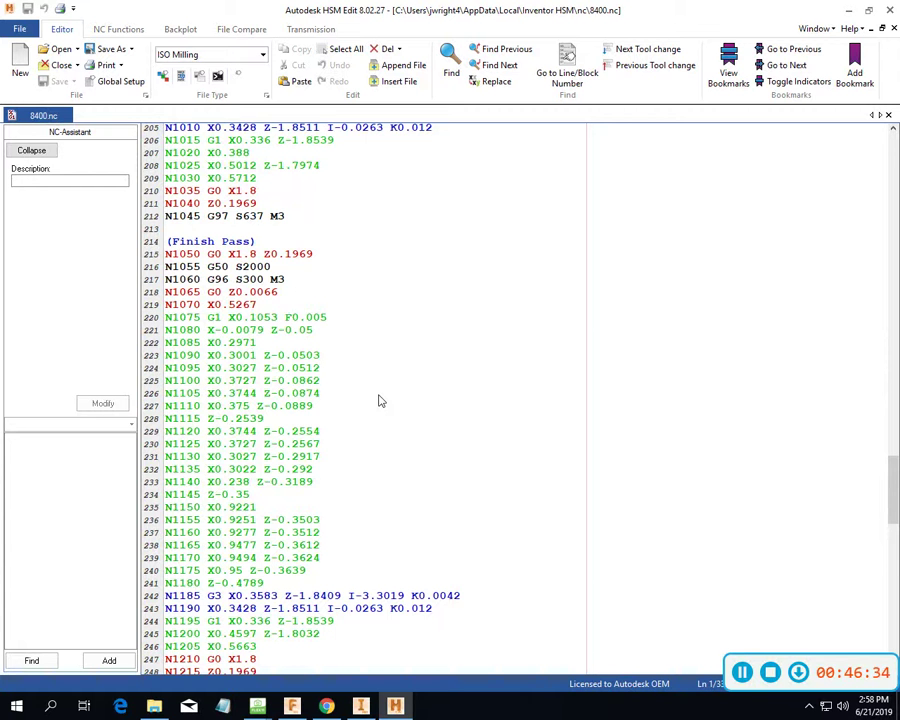
scroll(379, 401, "down", 17)
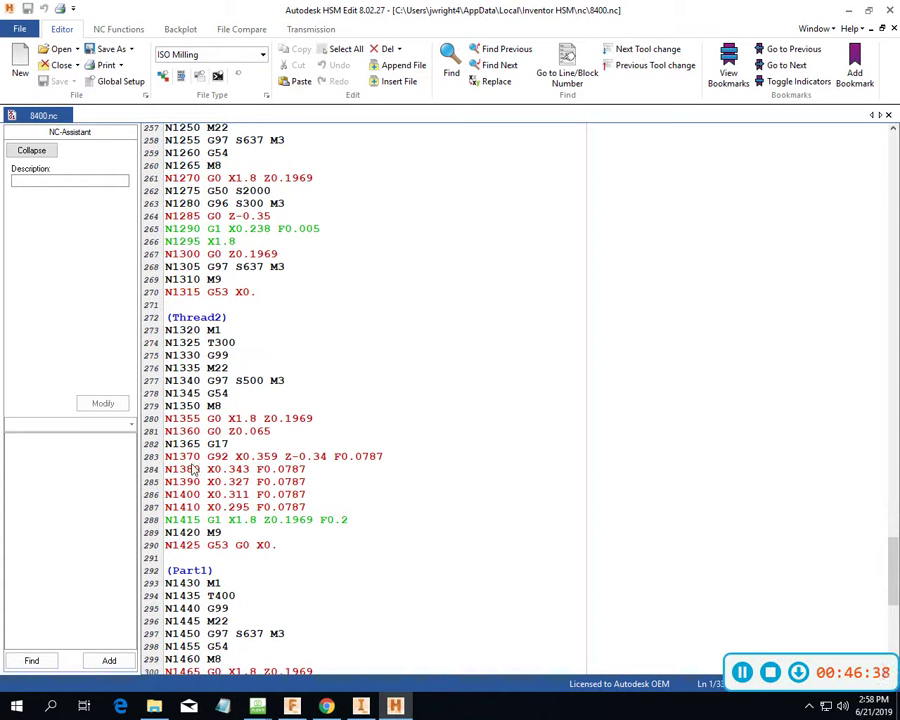
left_click(236, 458)
double_click(212, 458)
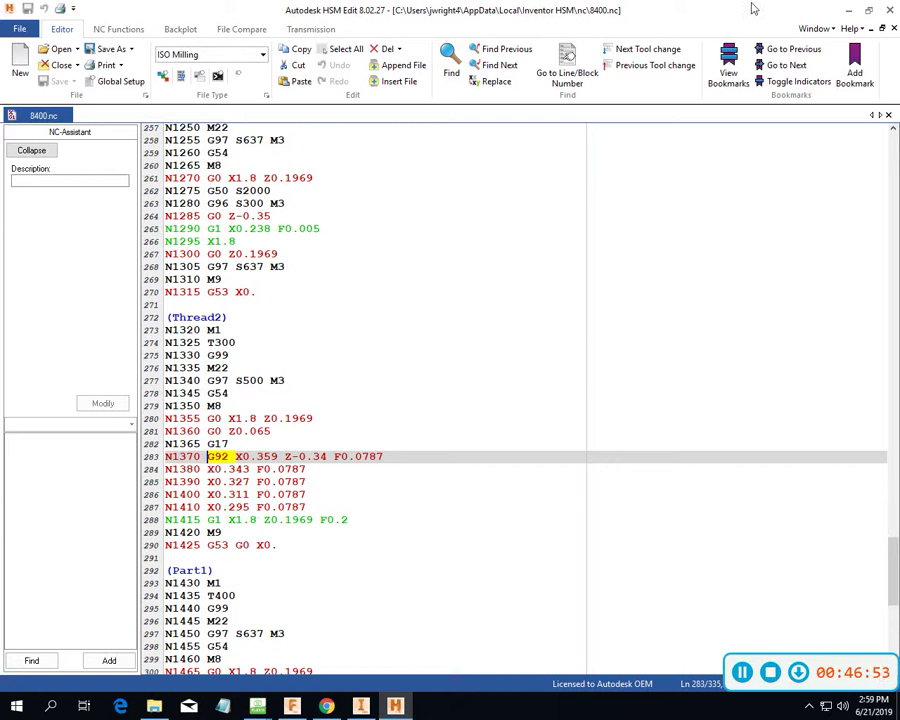
left_click(890, 12)
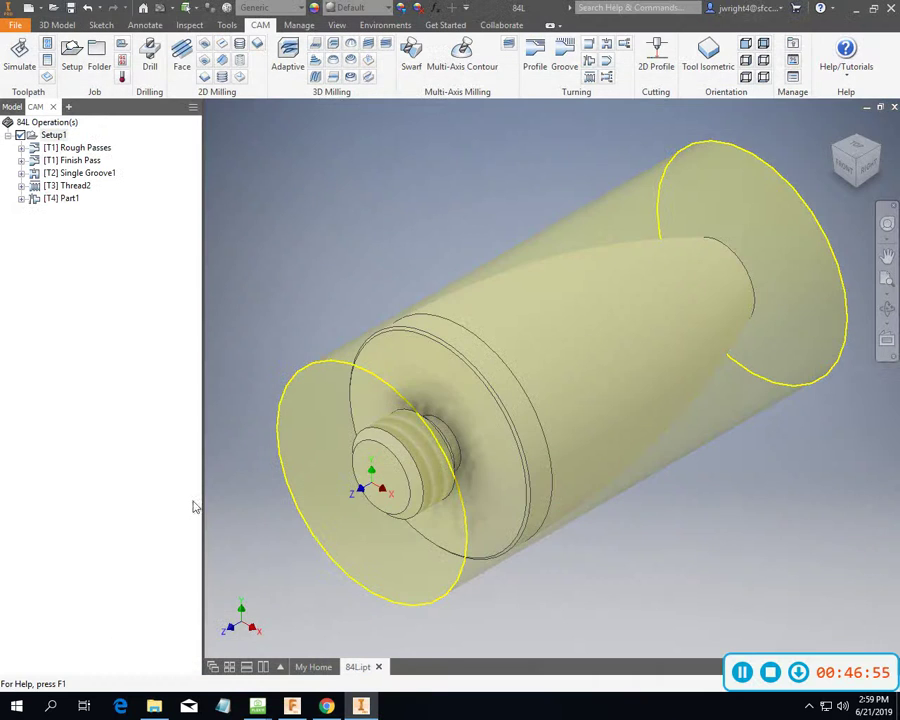
Inspect the Thread2 operation's passes settings and close it without making changes.
double_click(66, 186)
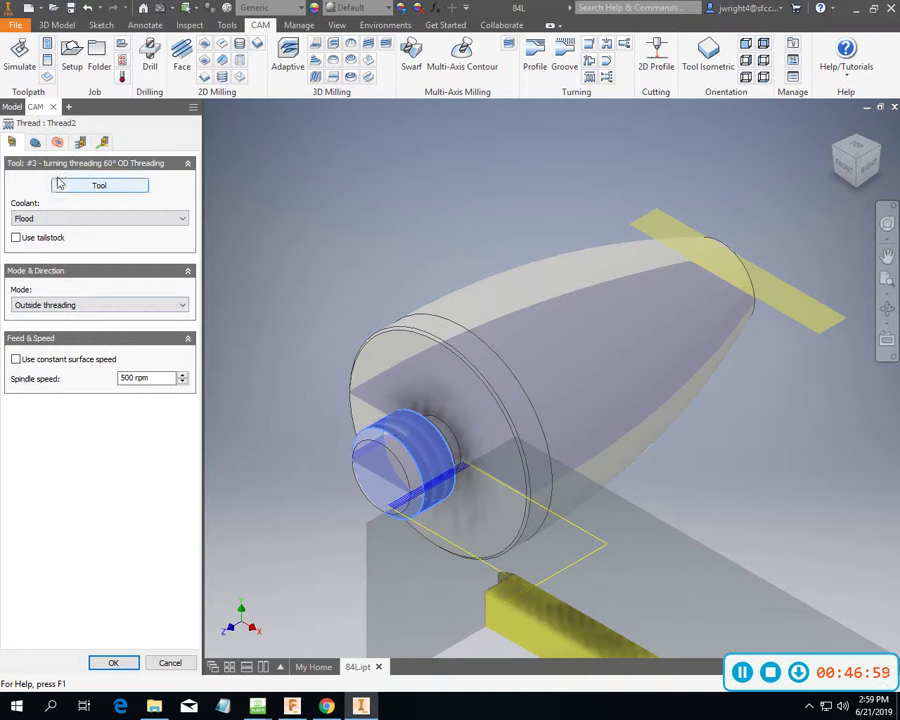
left_click(80, 143)
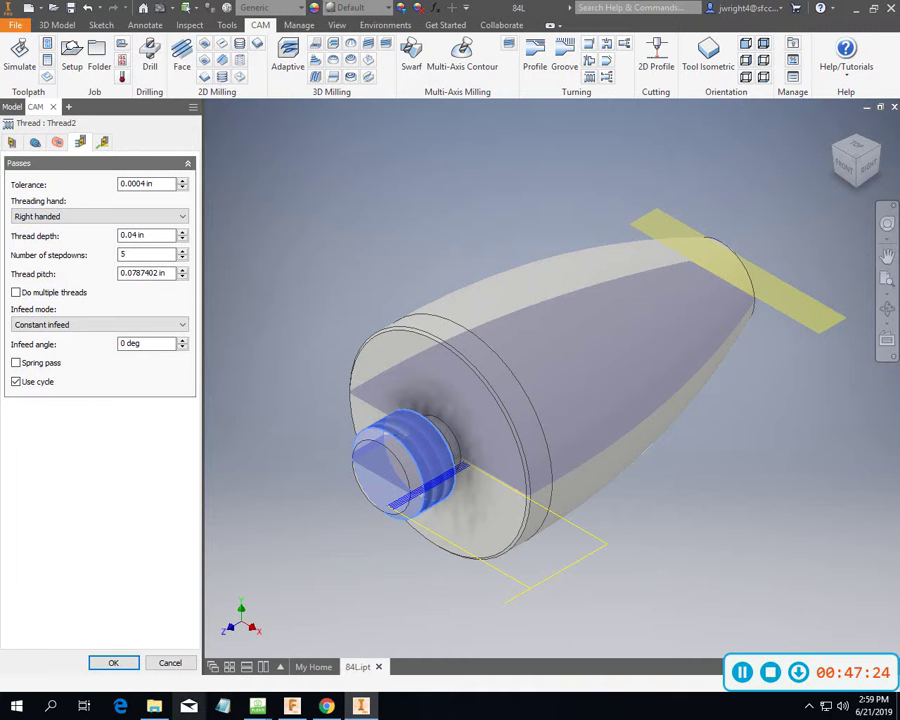
left_click(170, 663)
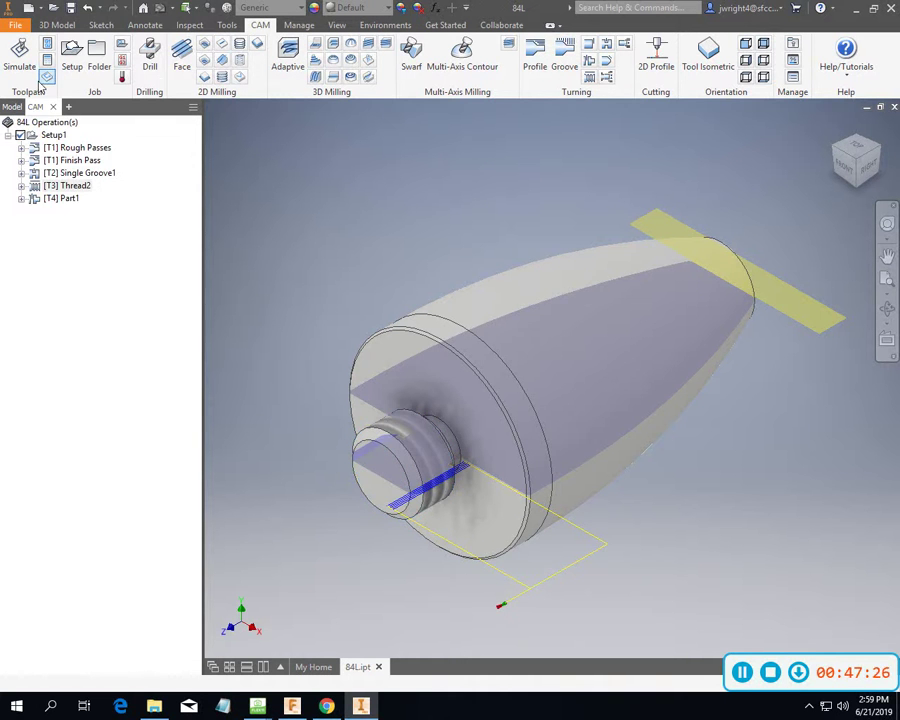
Look up the size, designation and class in the model's Thread feature specification, then cancel the edit.
left_click(12, 107)
left_click_drag(26, 212, 29, 200)
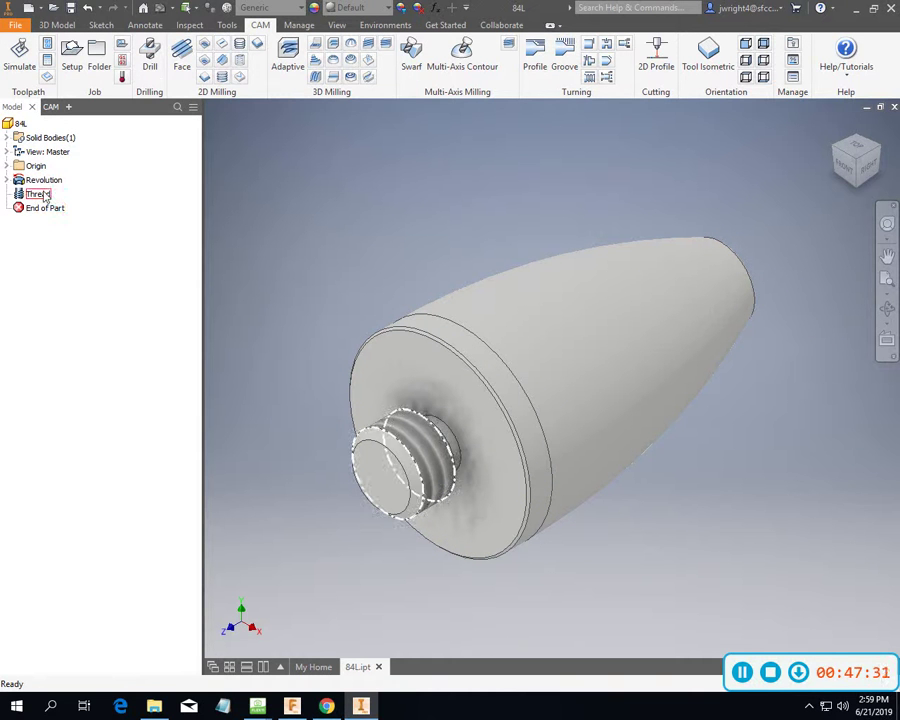
right_click(40, 194)
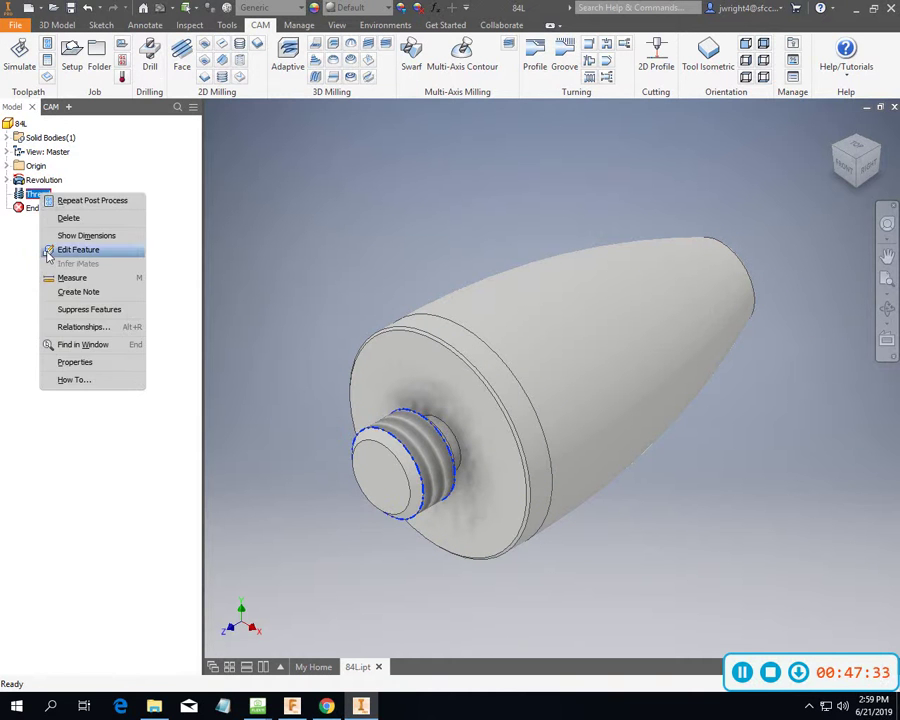
left_click(30, 228)
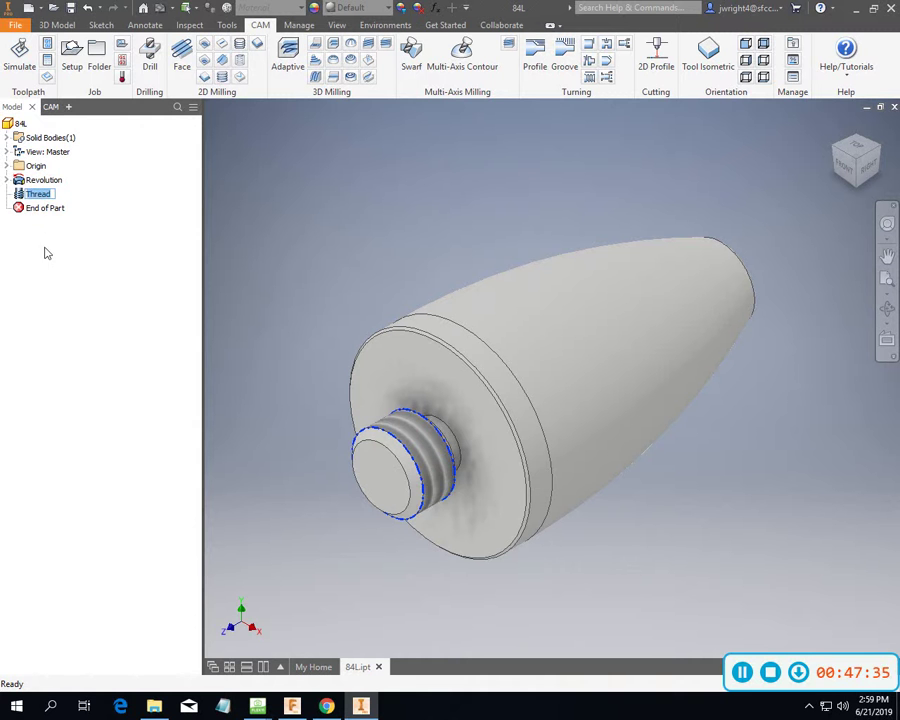
right_click(21, 196)
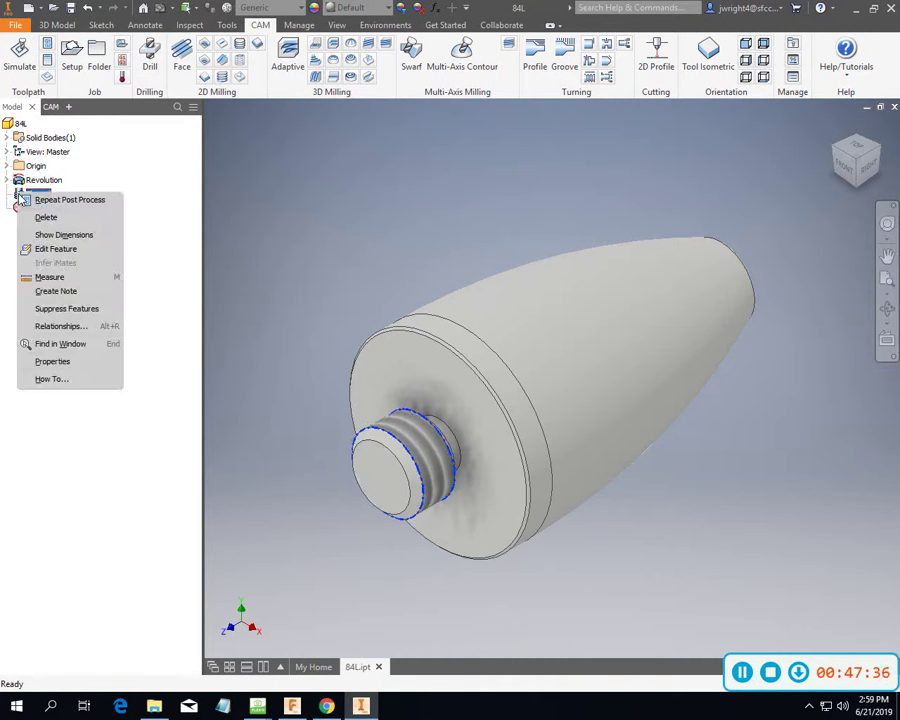
left_click(55, 249)
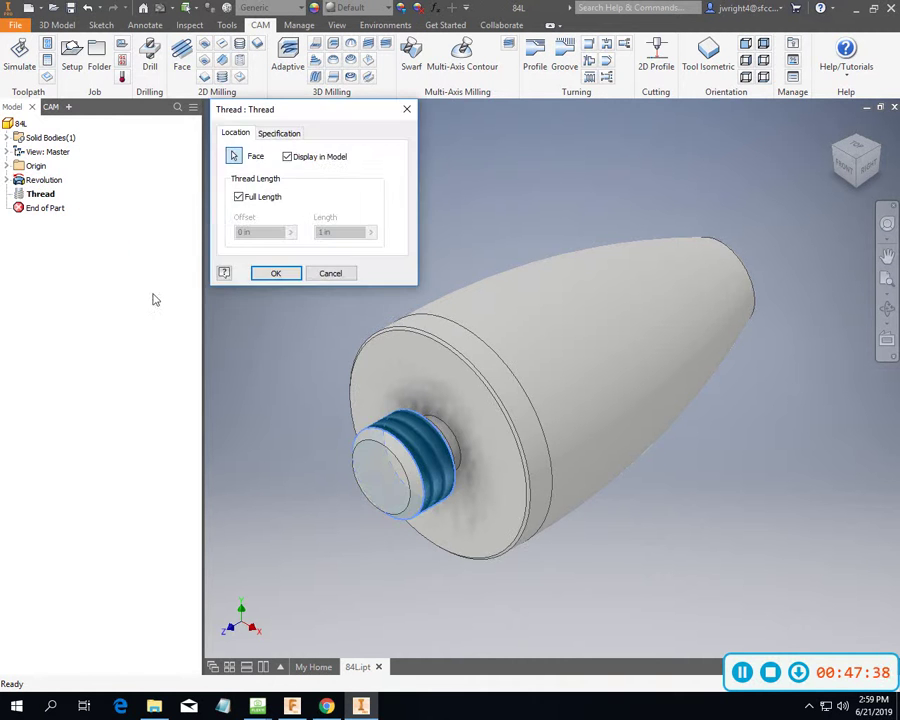
left_click(279, 133)
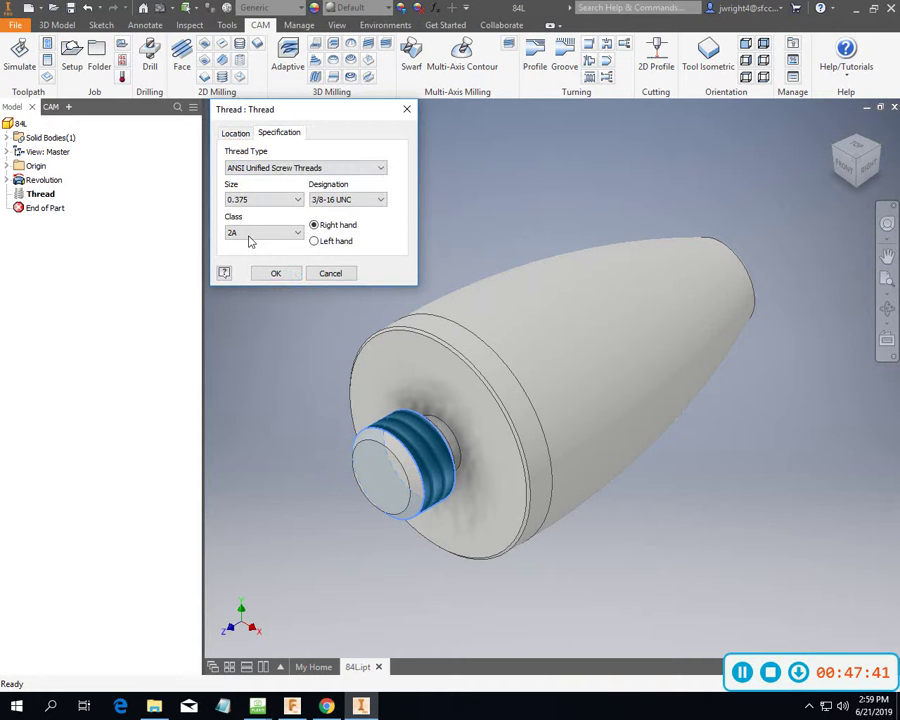
left_click(323, 278)
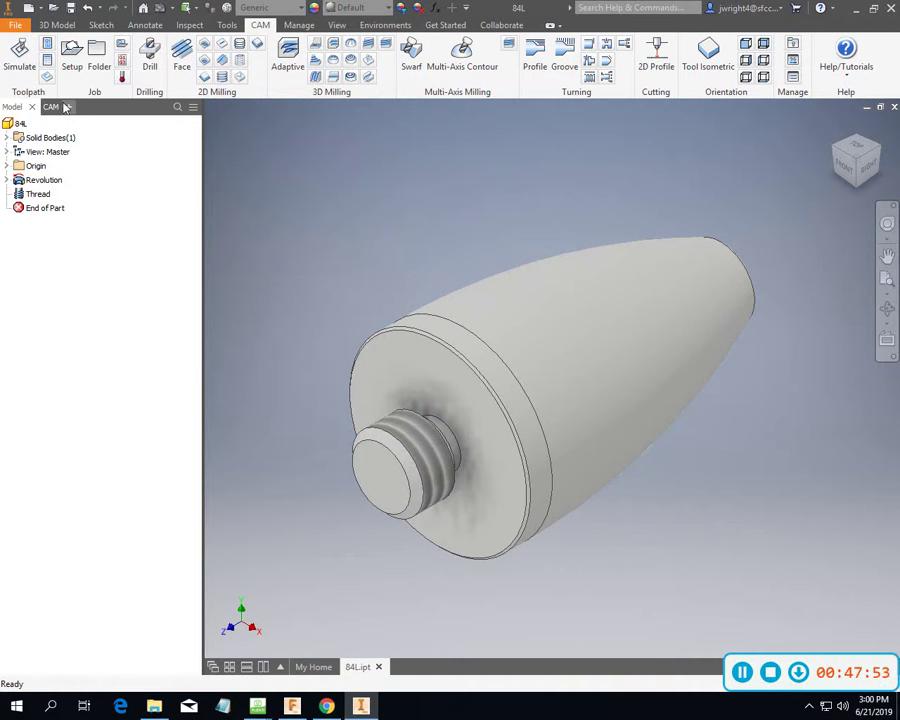
Edit the Thread2 operation to set its thread pitch to .0625 in.
left_click(50, 106)
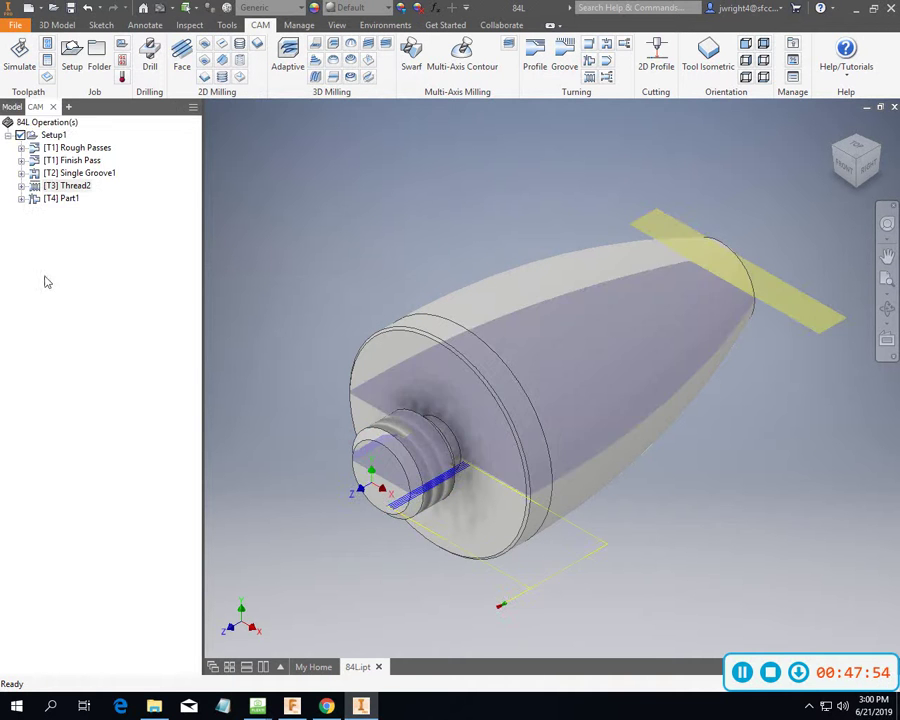
double_click(67, 185)
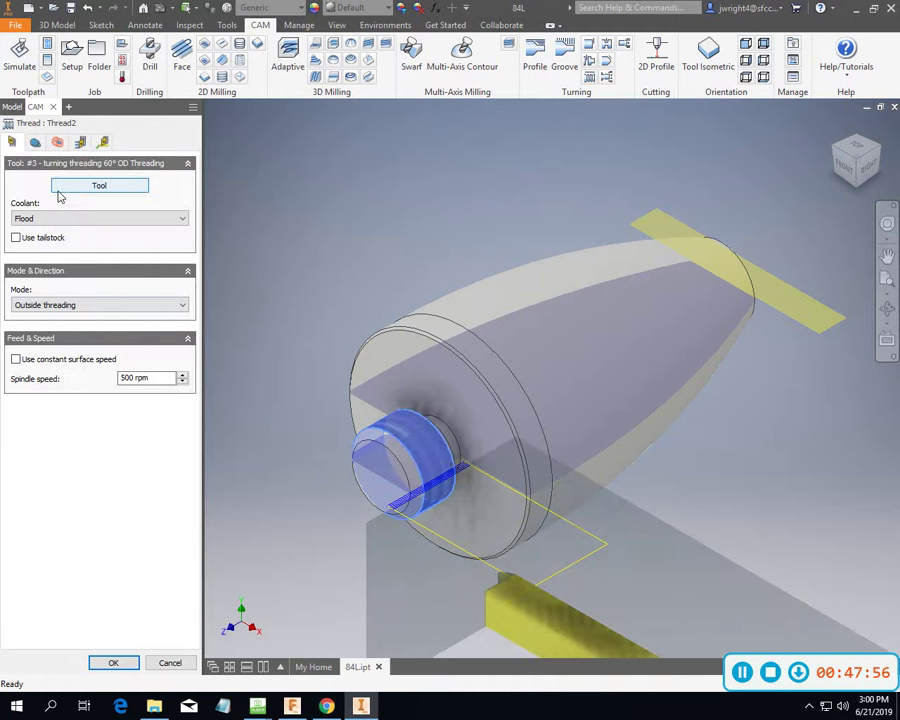
left_click(102, 143)
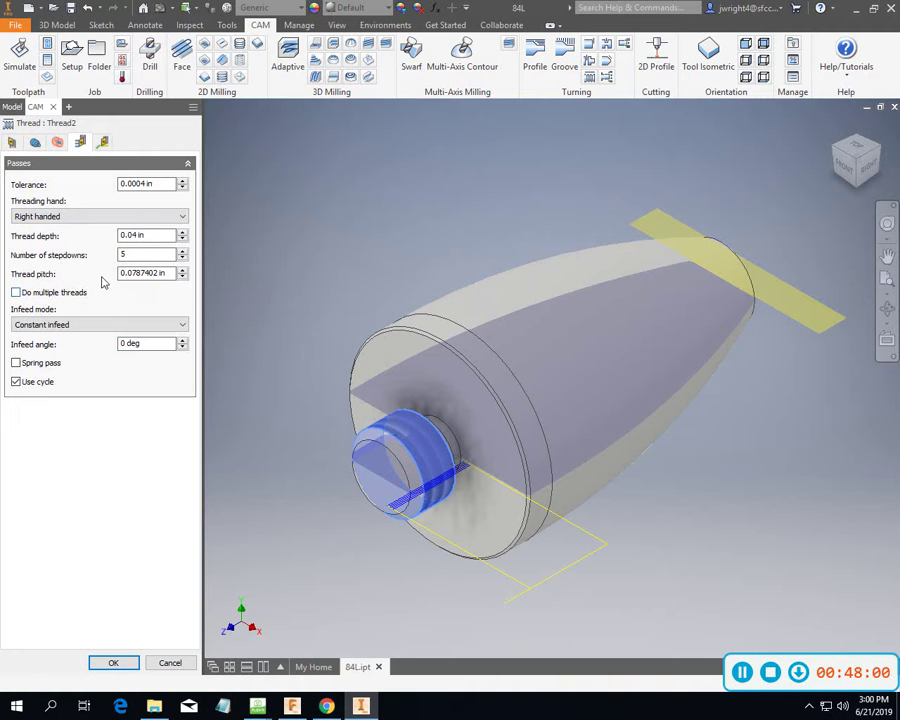
triple_click(171, 277)
type(".0625")
left_click(127, 468)
left_click(114, 663)
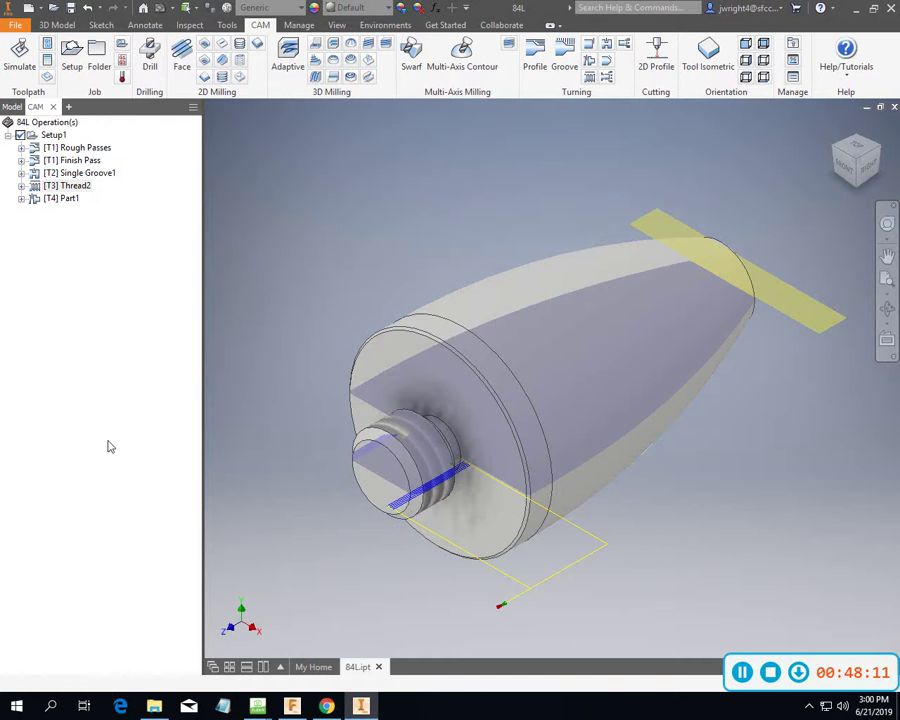
Regenerate all toolpaths in Setup1, including operations that do not require it, and briefly open the simulation.
left_click(52, 133)
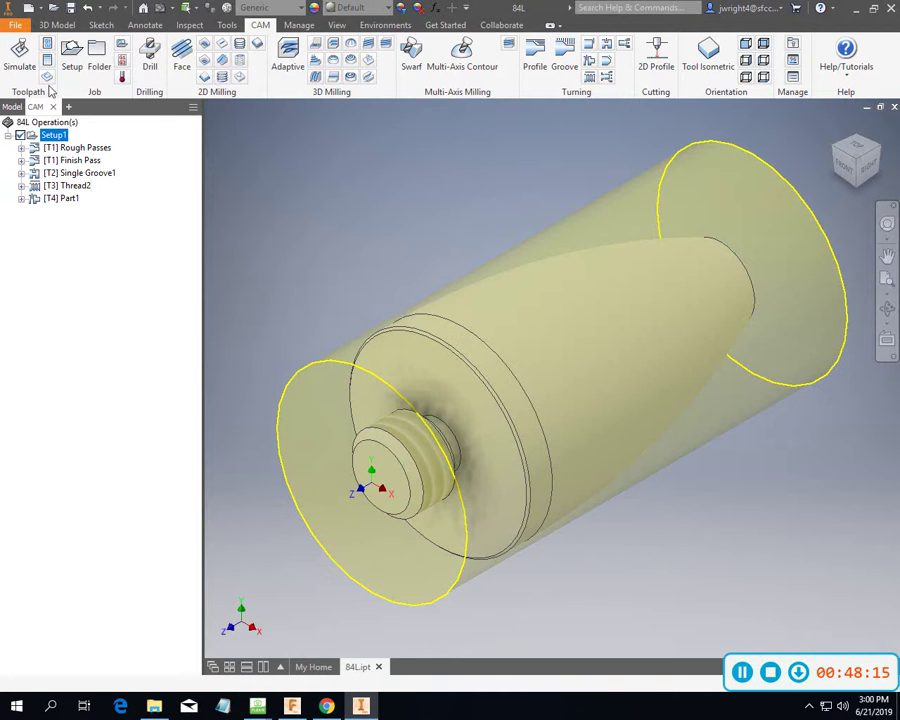
left_click(52, 135)
right_click(52, 135)
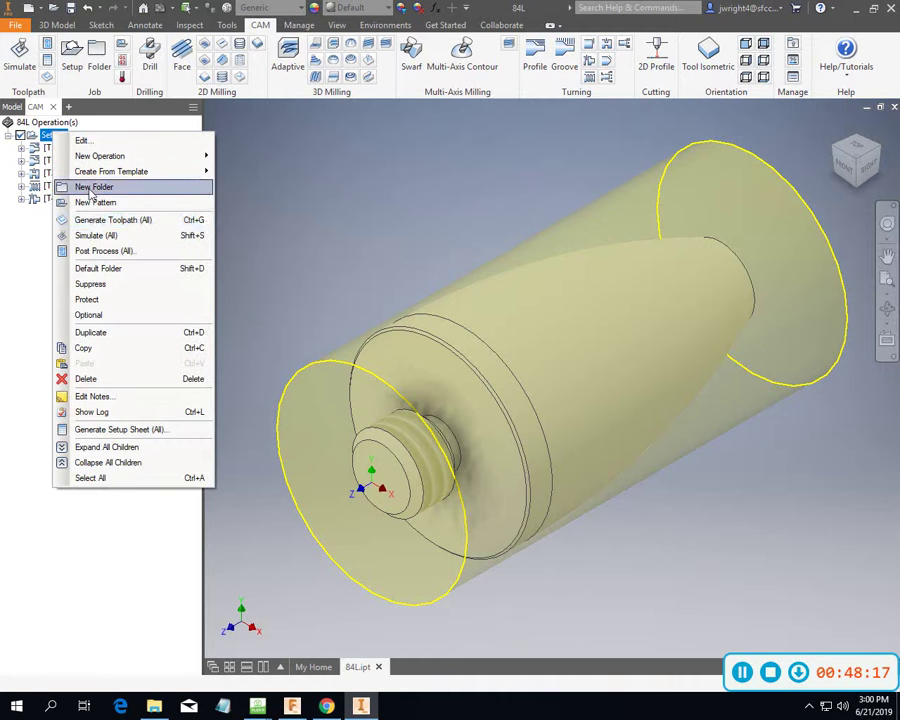
left_click(90, 217)
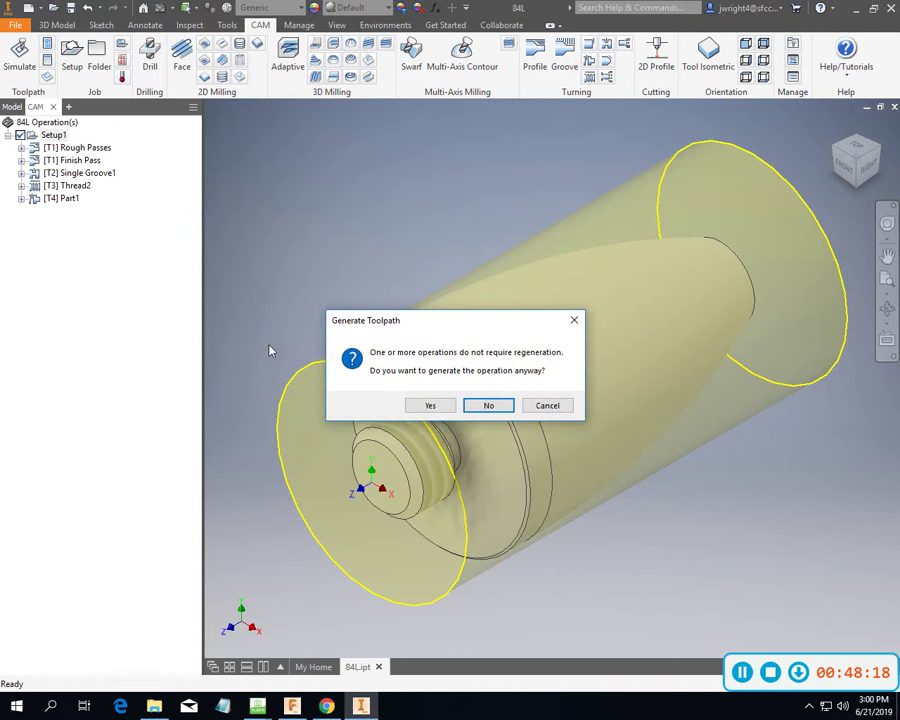
left_click(430, 405)
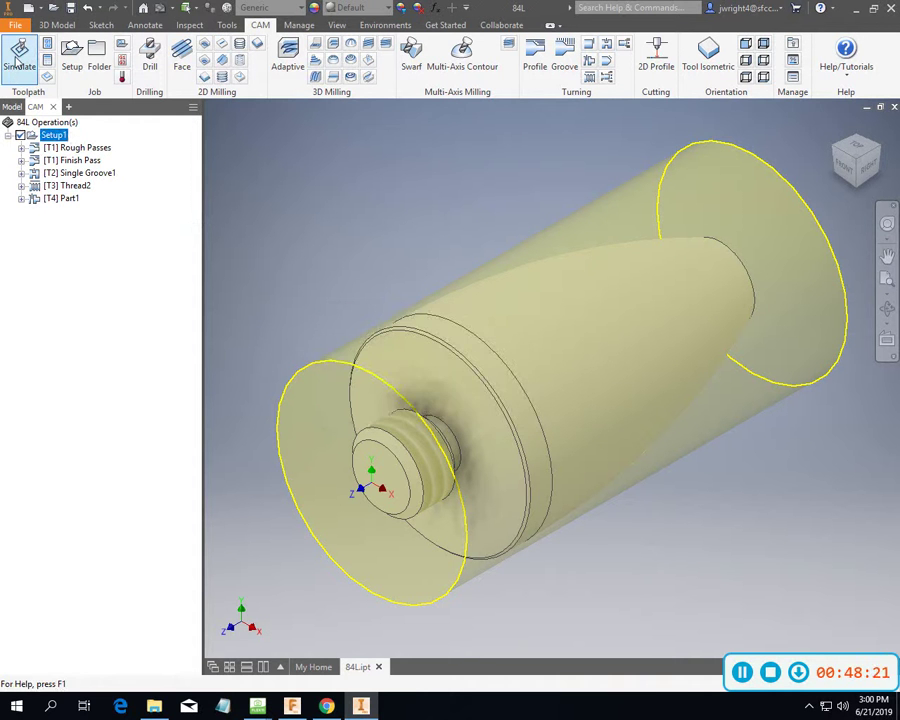
left_click(18, 52)
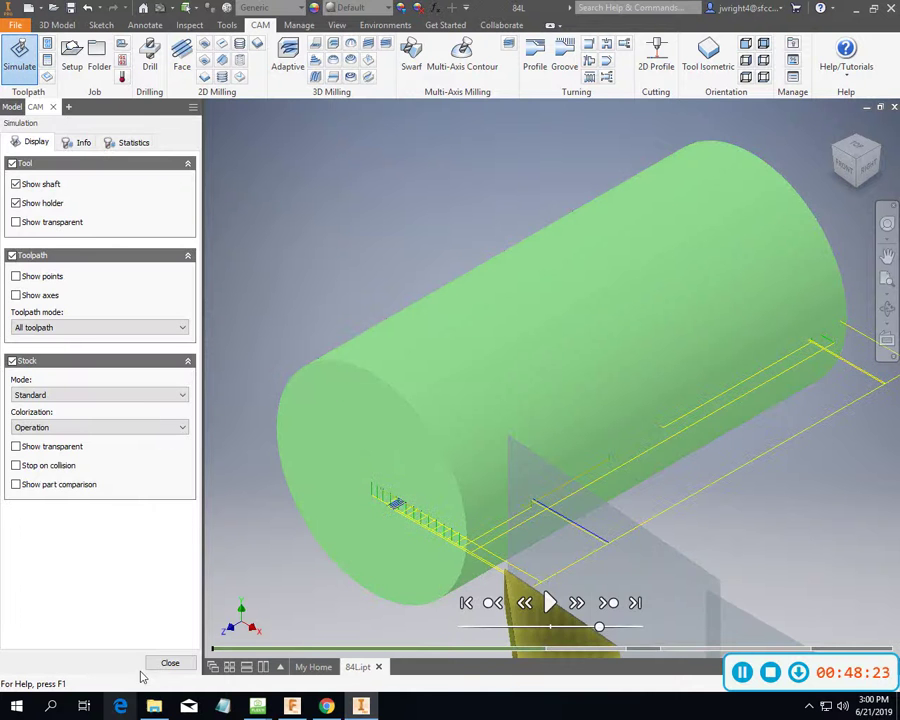
left_click(170, 662)
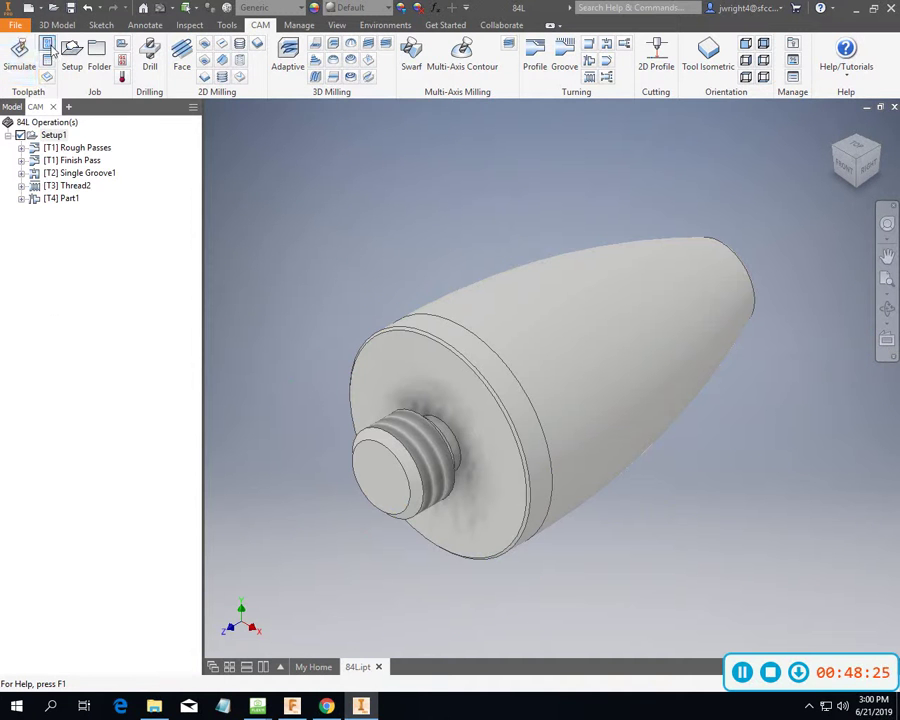
Repost the regenerated toolpaths with the HAAS Turning post, overwriting 8400.nc.
left_click(47, 44)
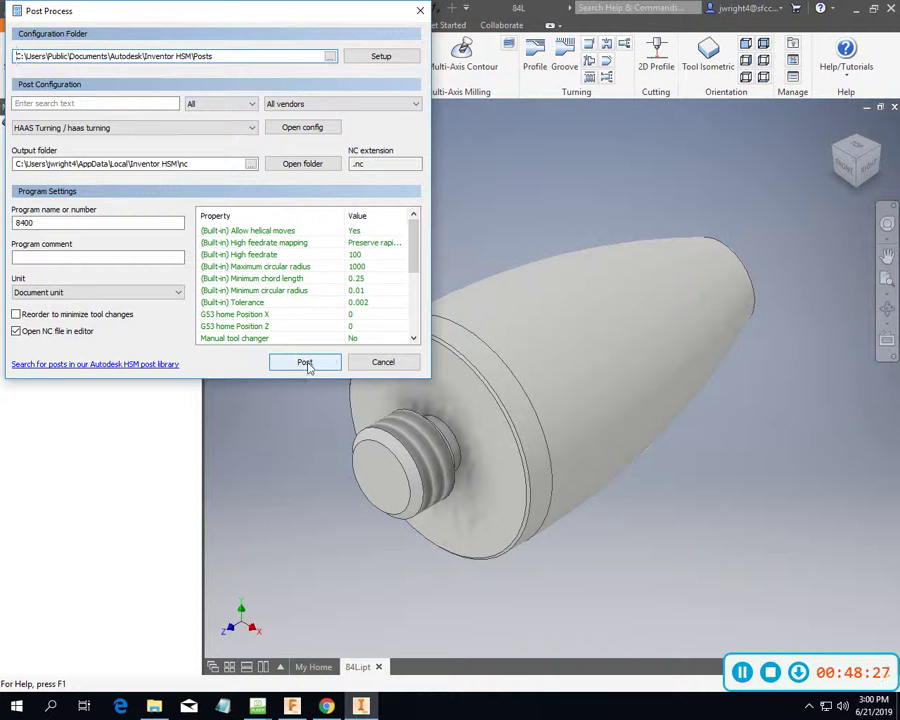
left_click(305, 362)
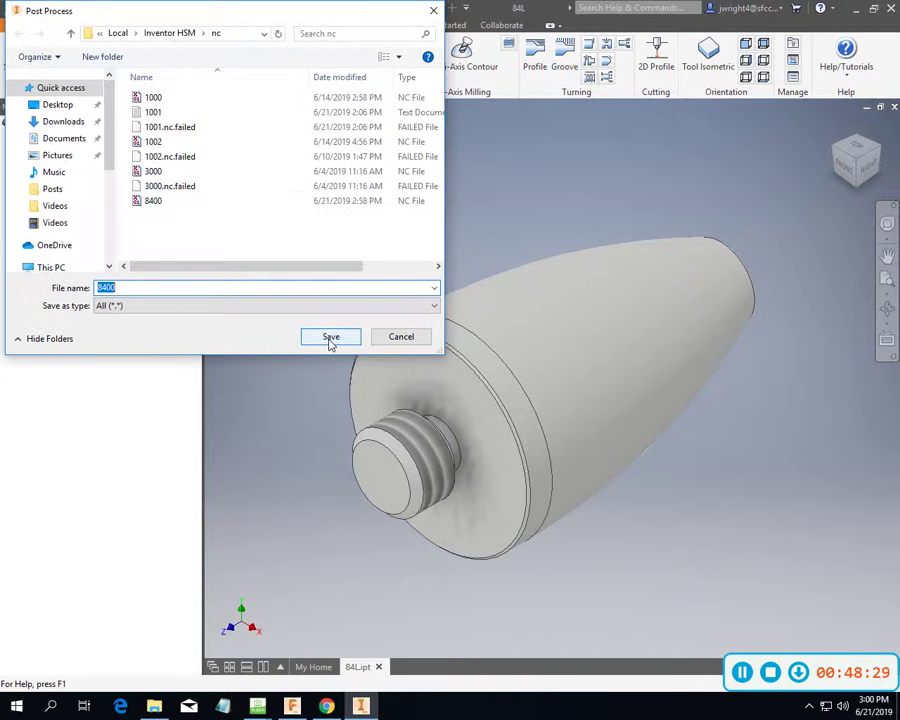
left_click(331, 338)
left_click(481, 354)
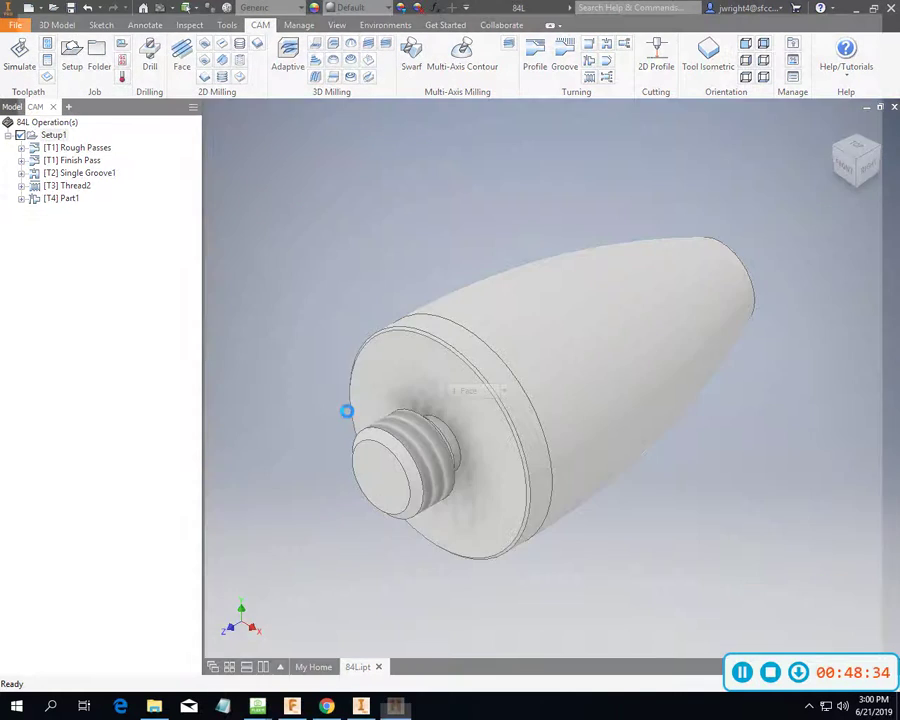
Examine the reposted 8400.nc code down to the Thread2 section, return to the program start and close the editor.
scroll(348, 417, "down", 20)
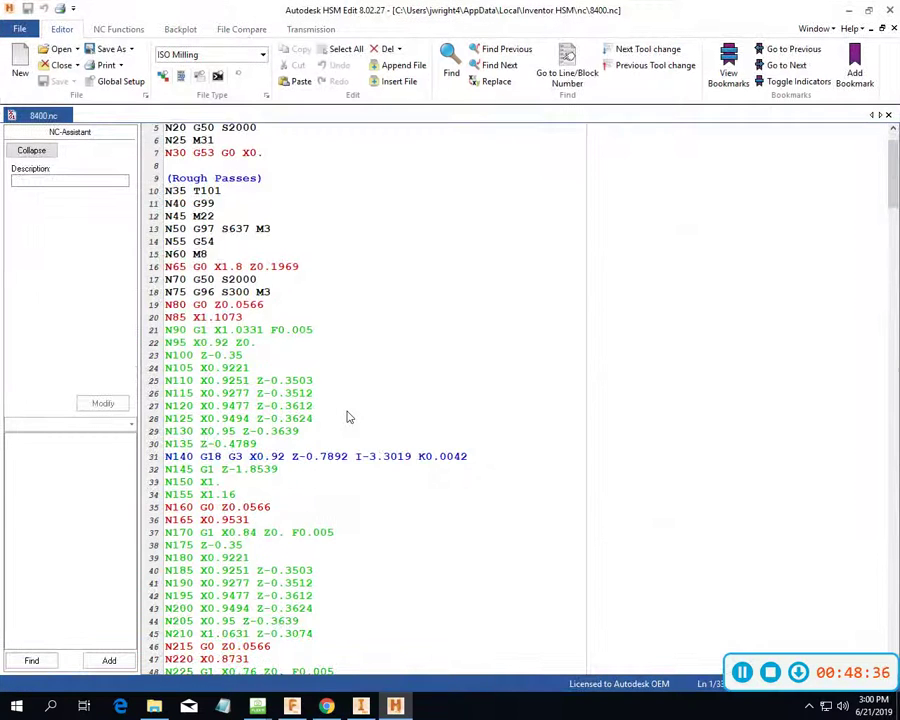
scroll(357, 427, "down", 20)
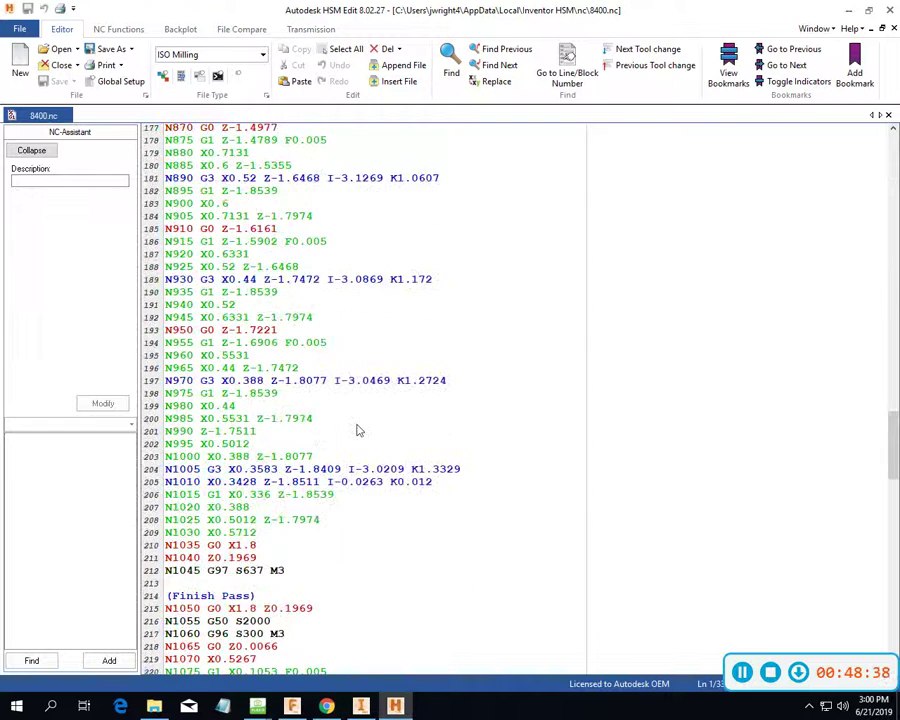
scroll(358, 430, "down", 4)
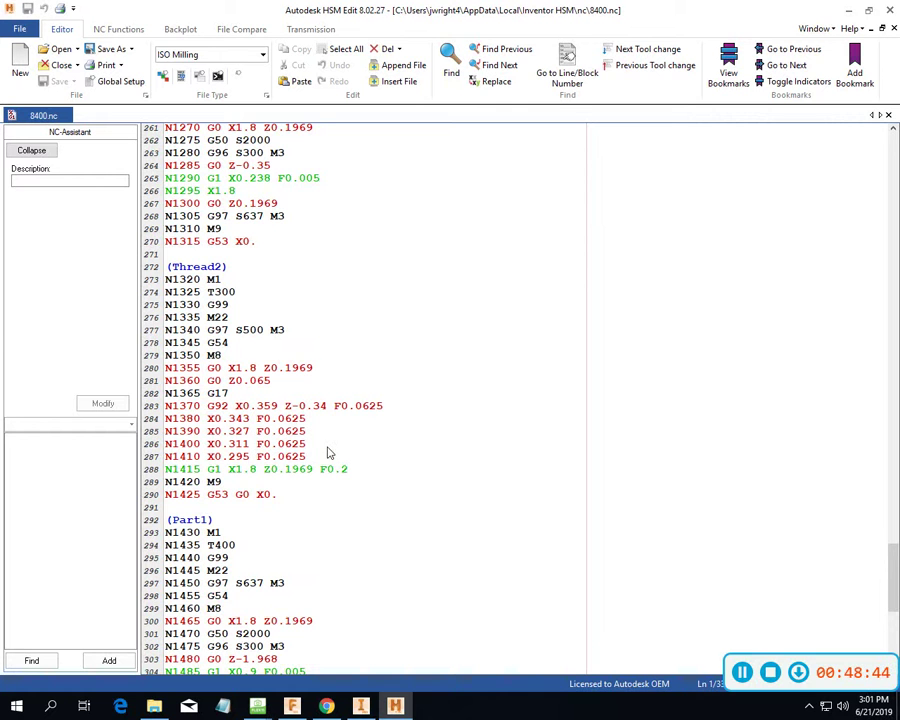
scroll(337, 410, "up", 20)
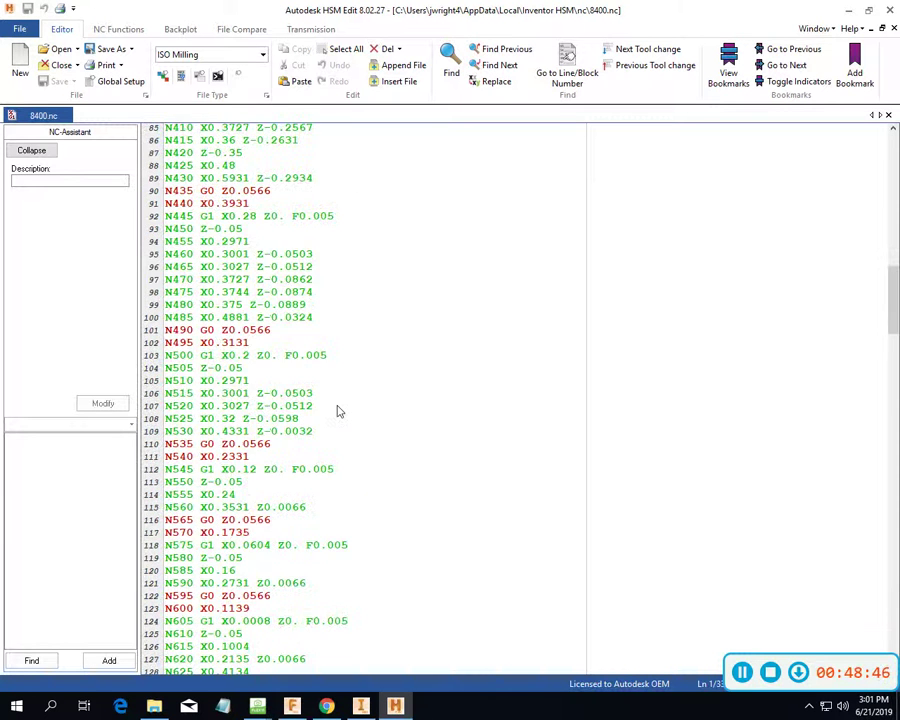
scroll(337, 410, "up", 20)
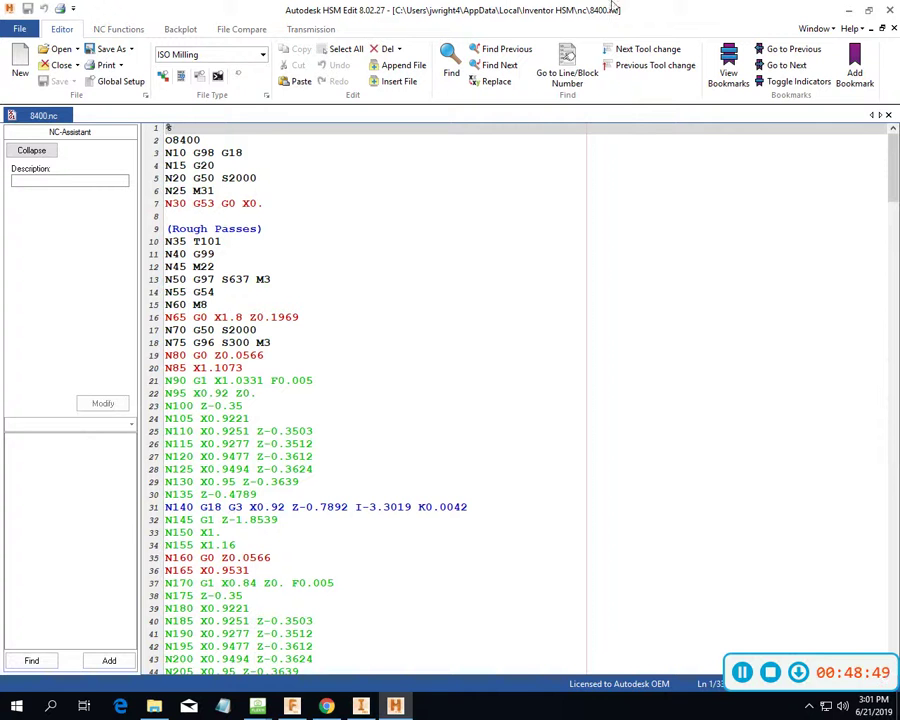
left_click(889, 12)
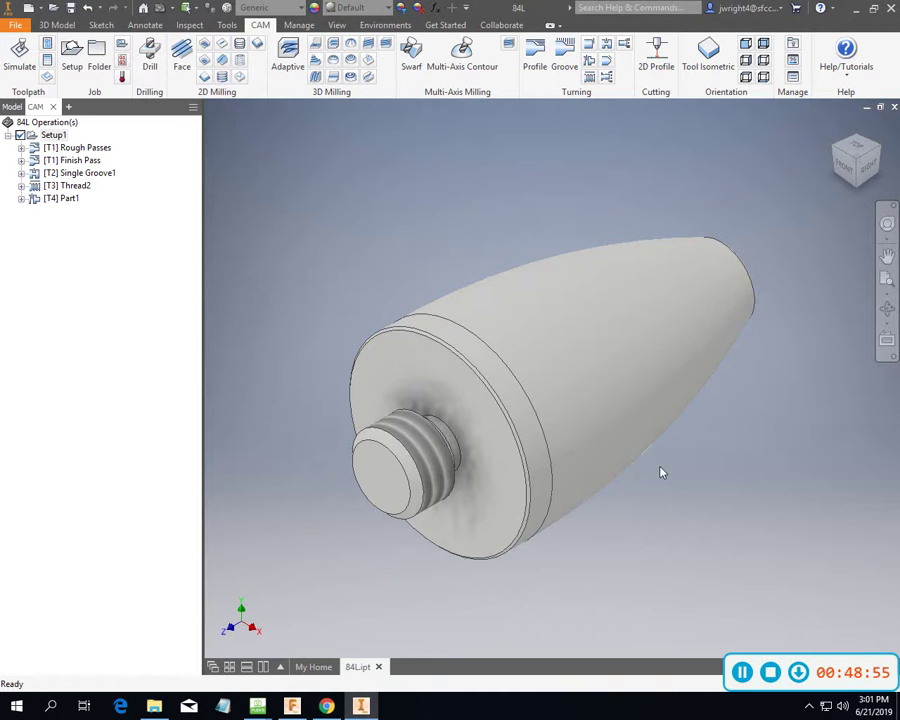
Inspect the 84L part from its right, back and left sides, then switch to the CAM Turning course page in Chrome.
left_click(870, 169)
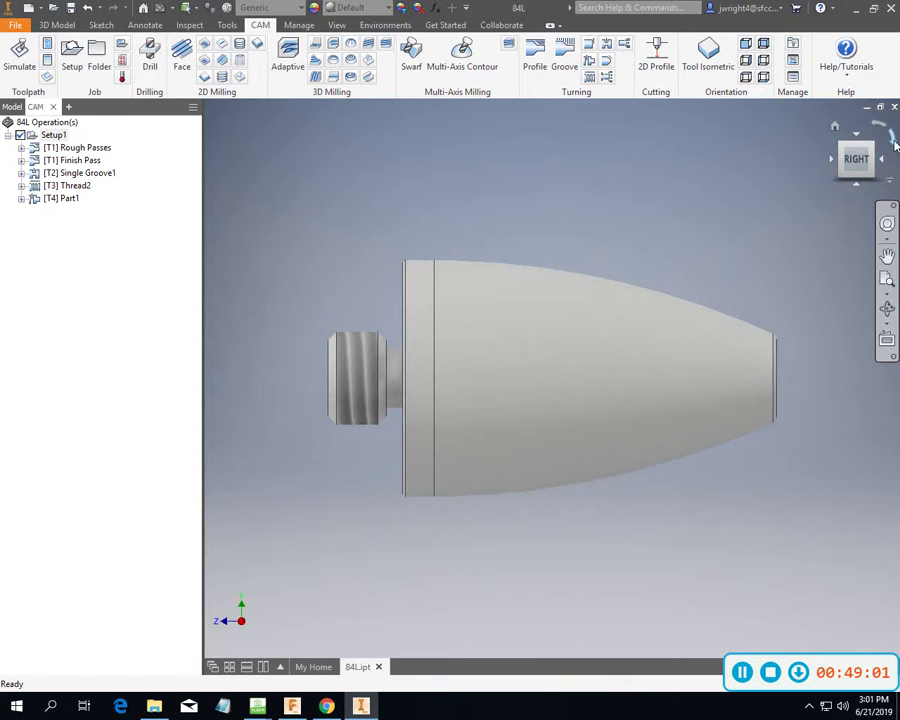
left_click(882, 159)
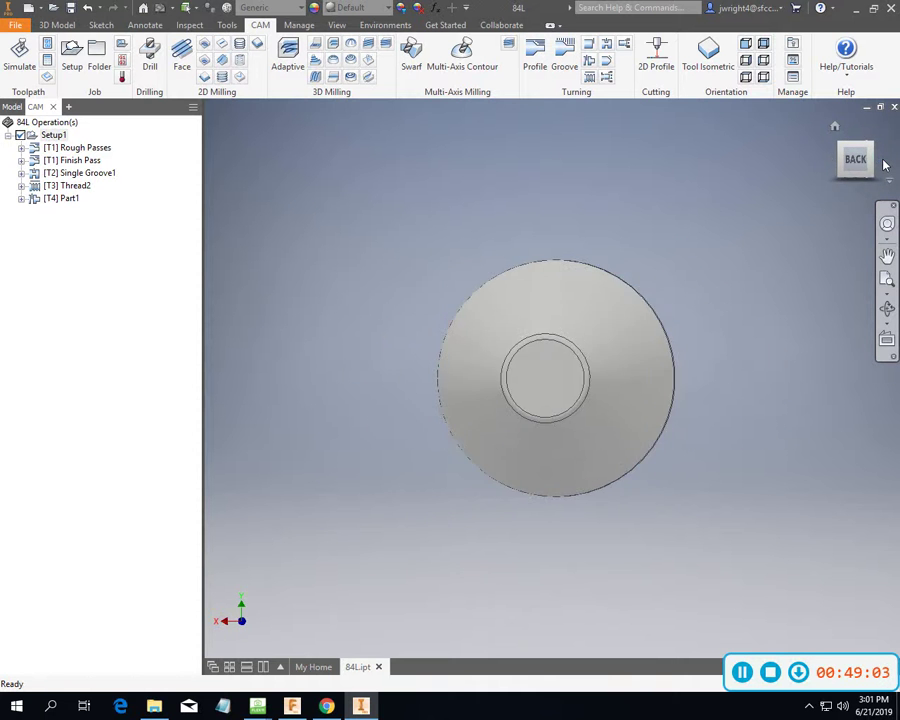
left_click(884, 163)
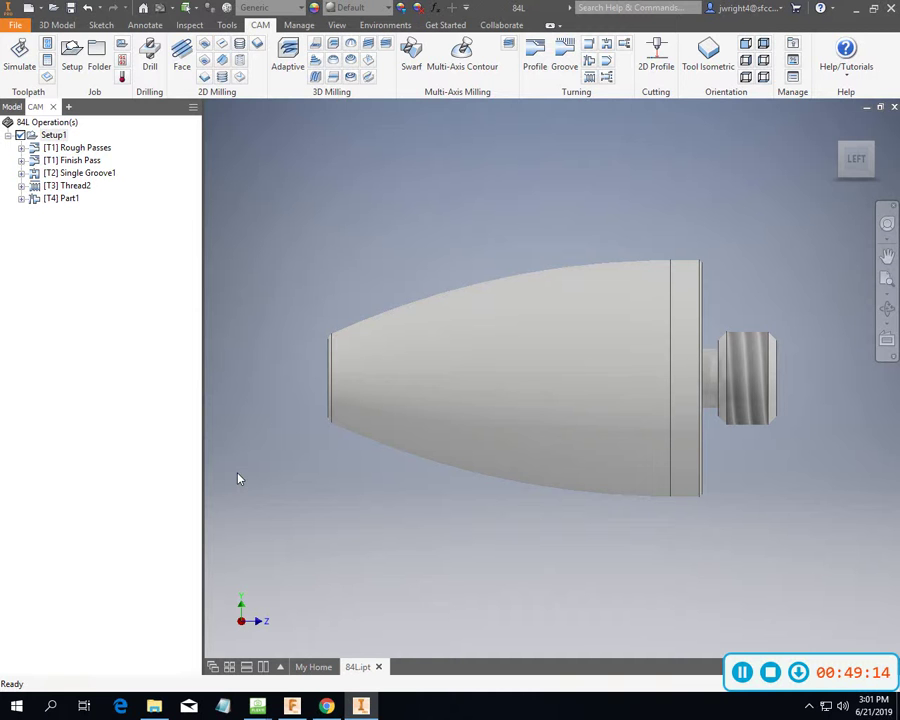
left_click(860, 9)
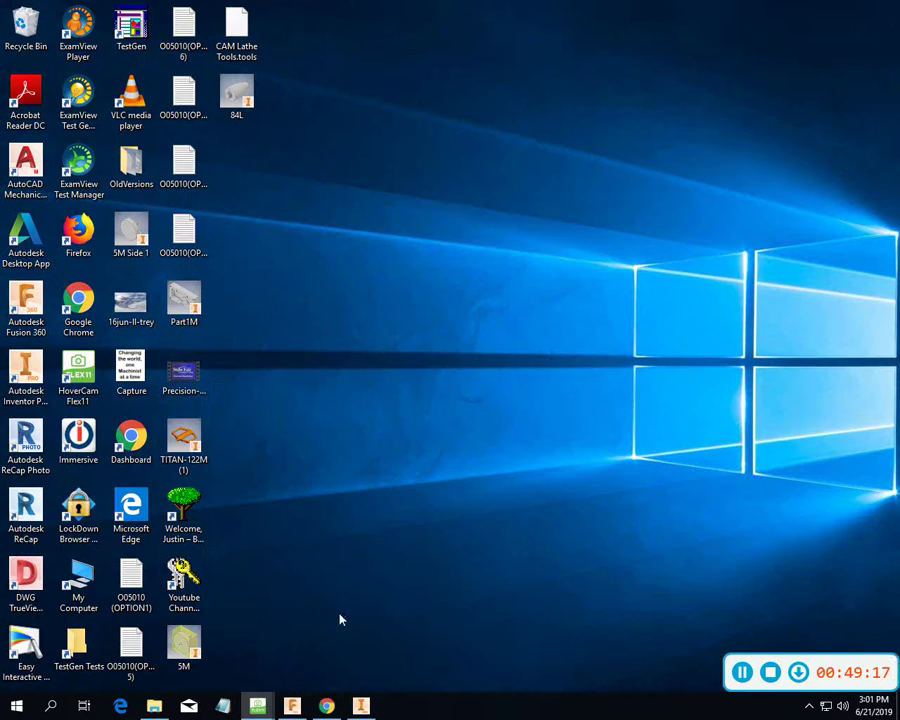
left_click(327, 707)
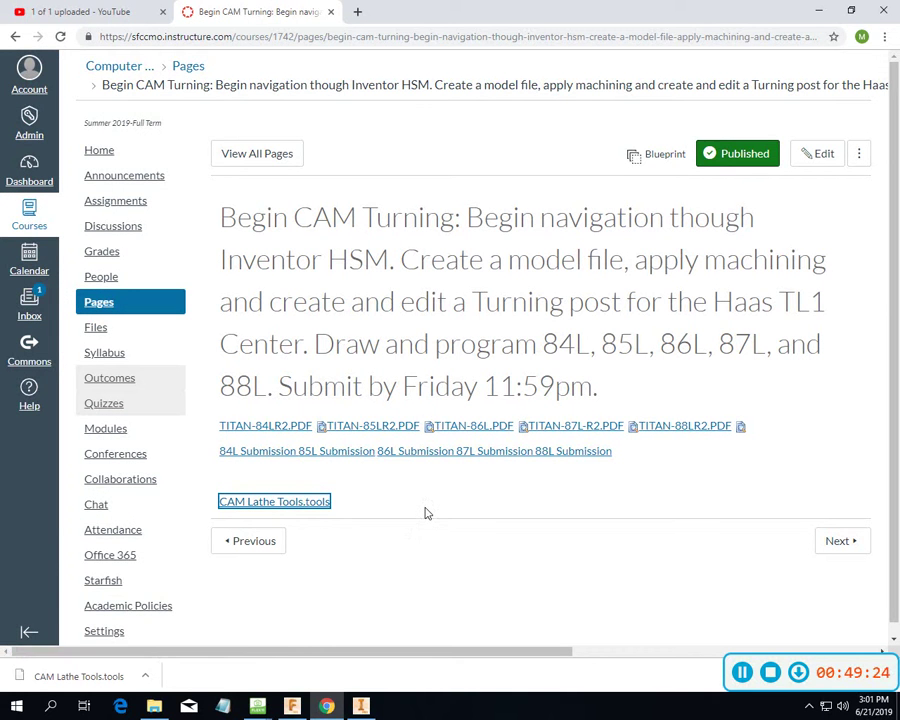
Switch to Fusion 360, look up the tool library import for Local libraries in Downloads, then cancel and return to the course page.
left_click(293, 707)
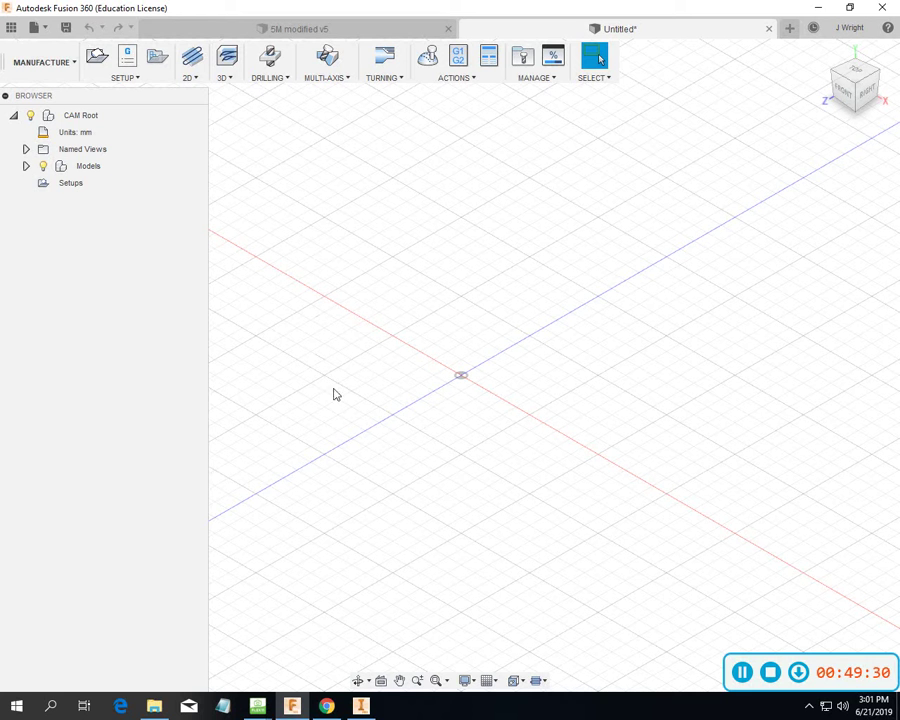
left_click(523, 62)
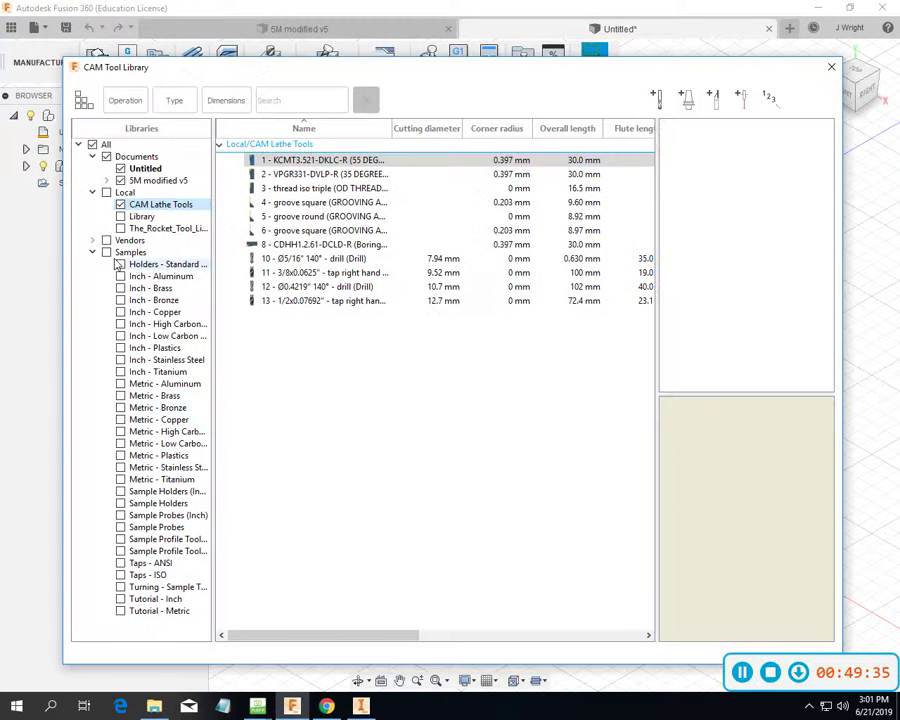
right_click(131, 194)
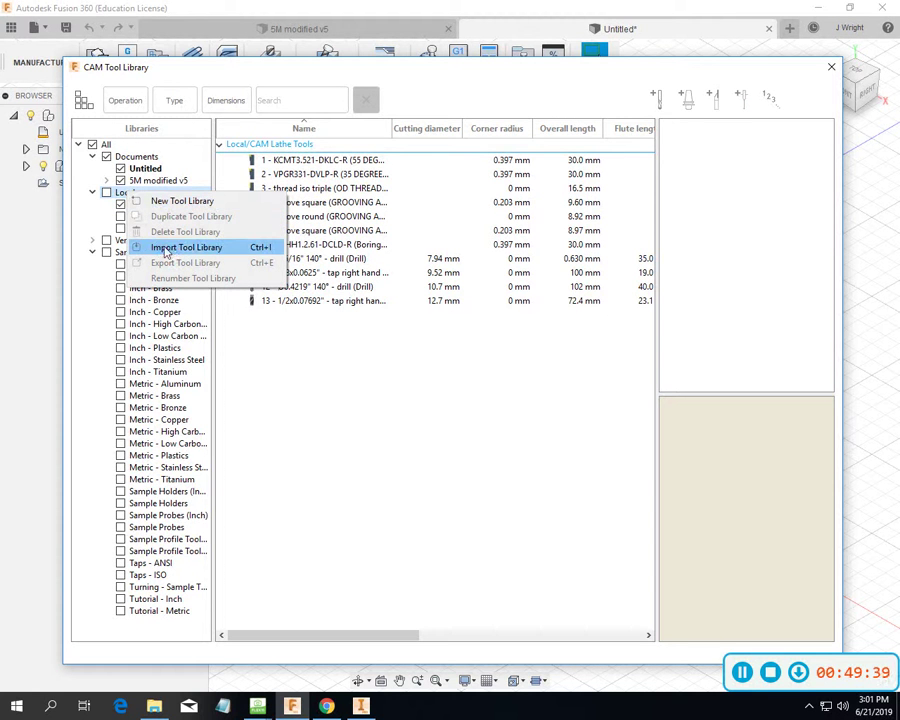
left_click(176, 247)
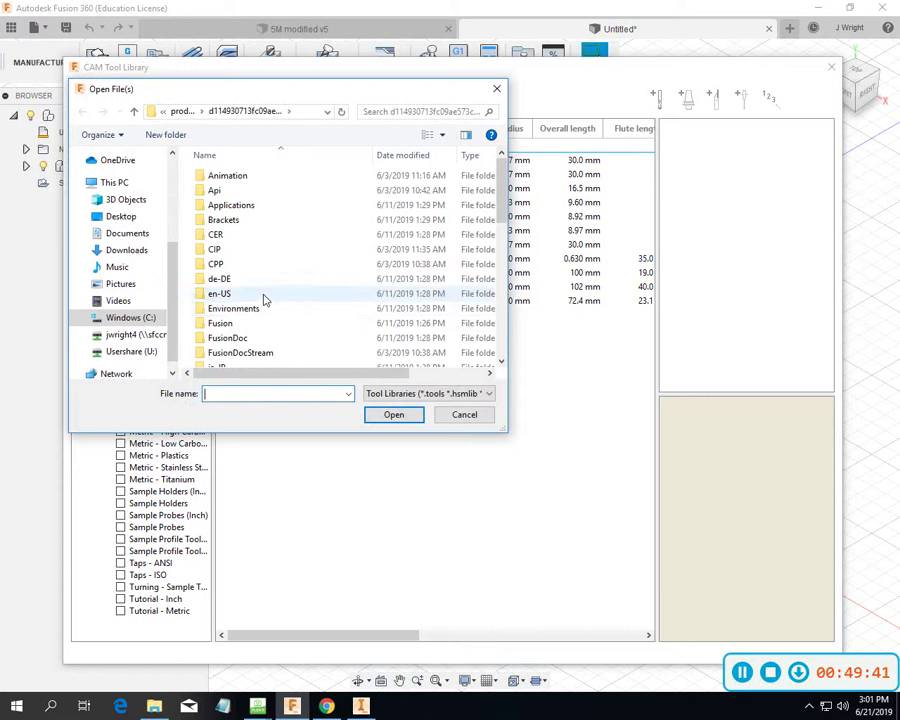
left_click(116, 252)
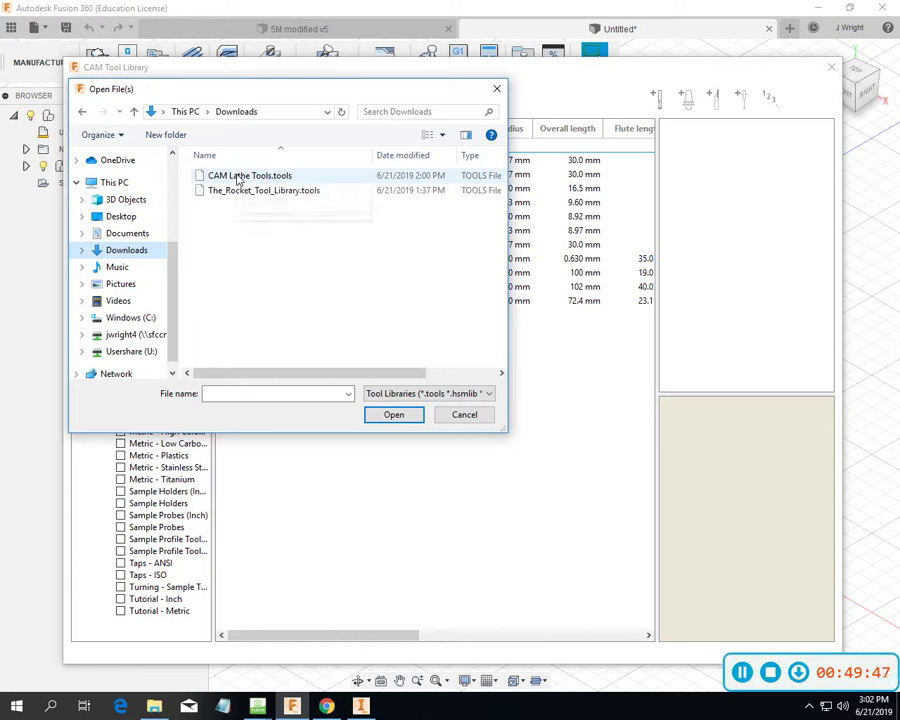
left_click(480, 414)
left_click(831, 67)
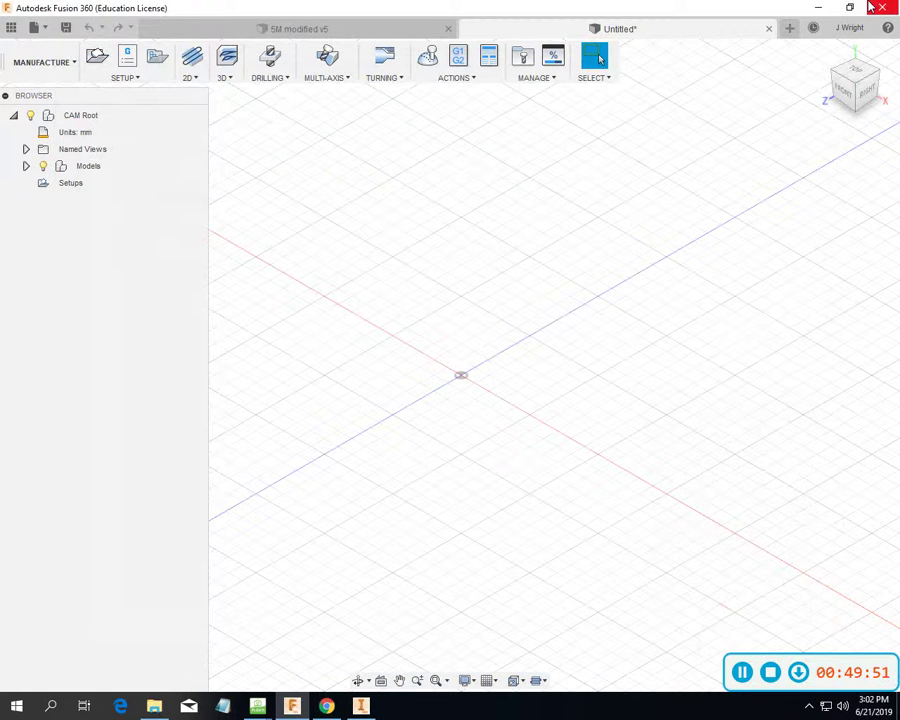
left_click(820, 8)
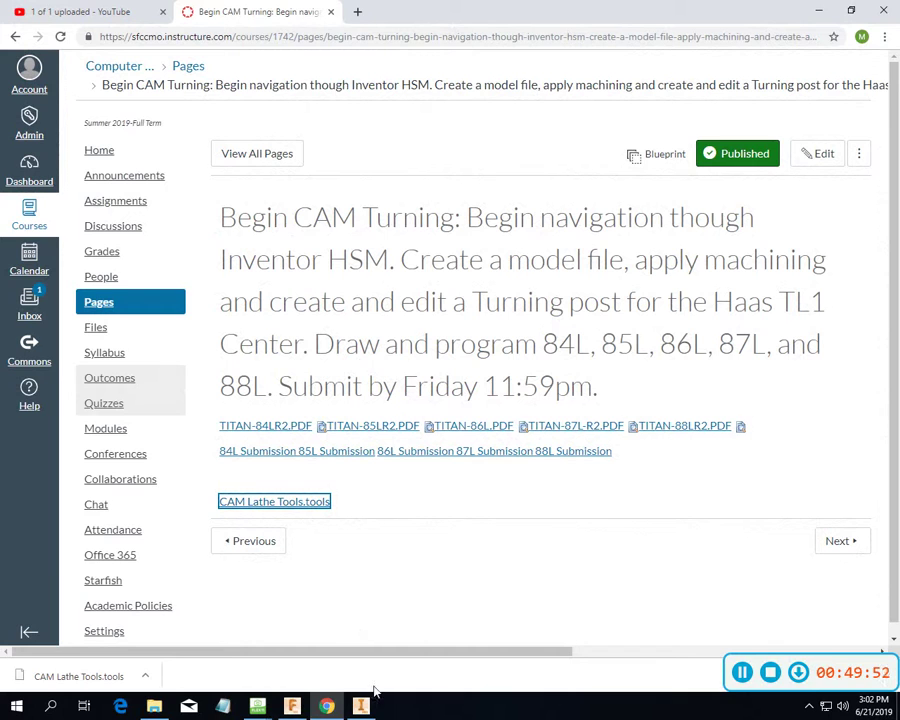